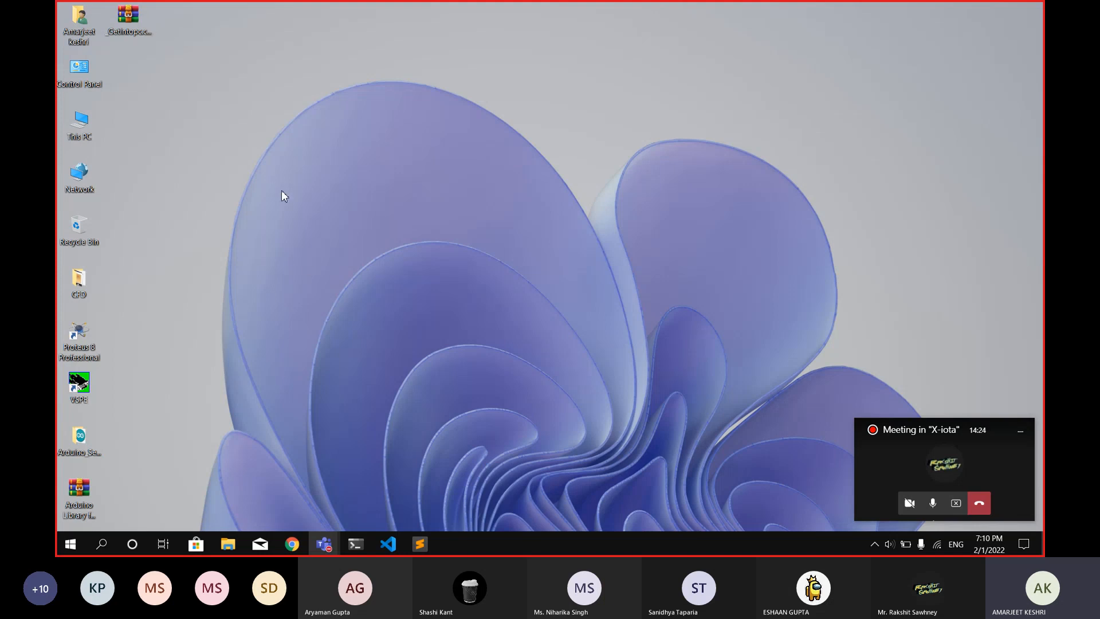
Step: Check the compatibility settings in the properties of the Proteus 8 Professional desktop shortcut
click(132, 26)
click(69, 494)
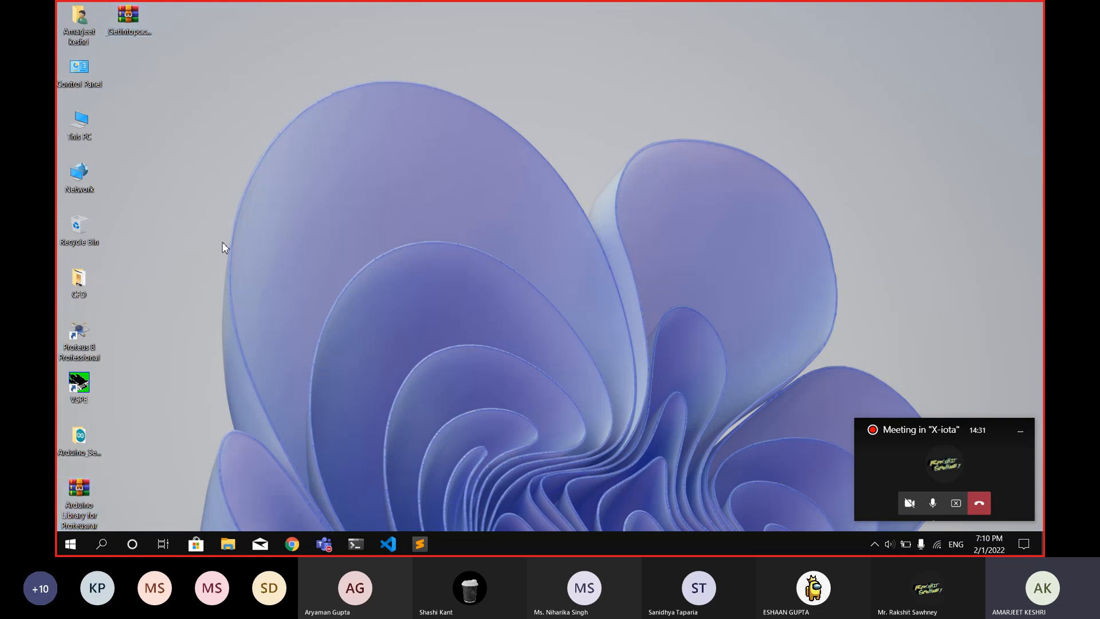
right_click(89, 350)
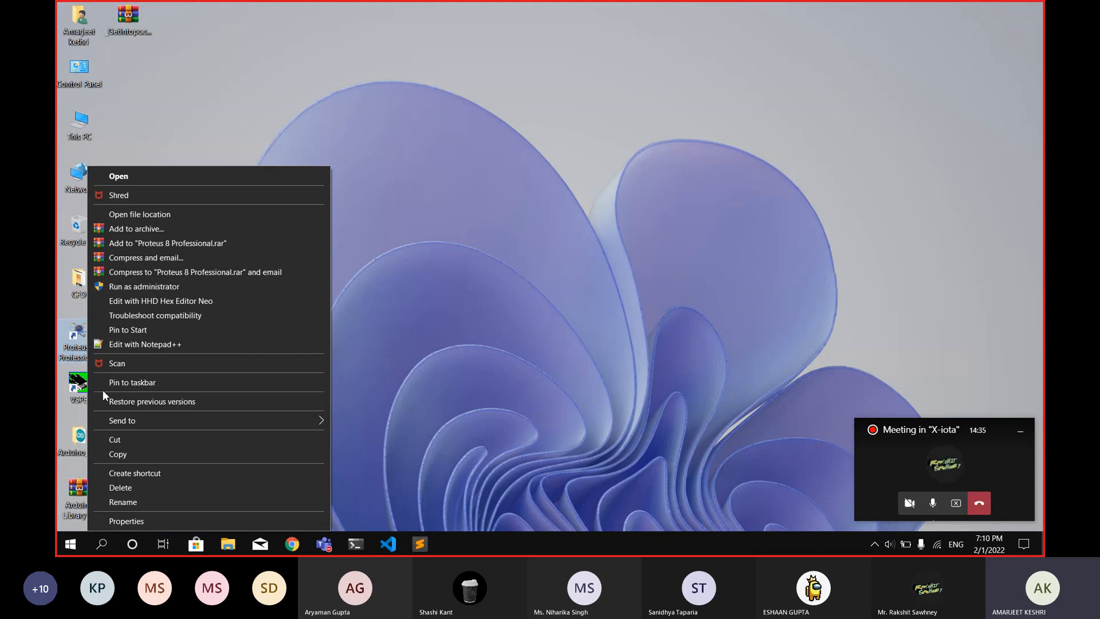
click(125, 520)
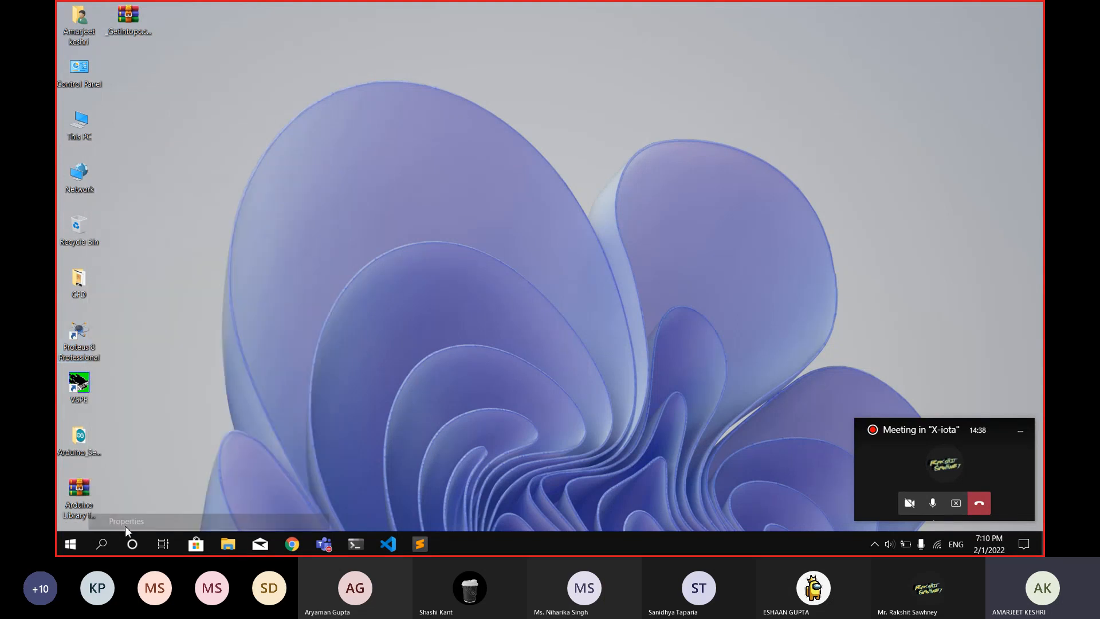
click(265, 225)
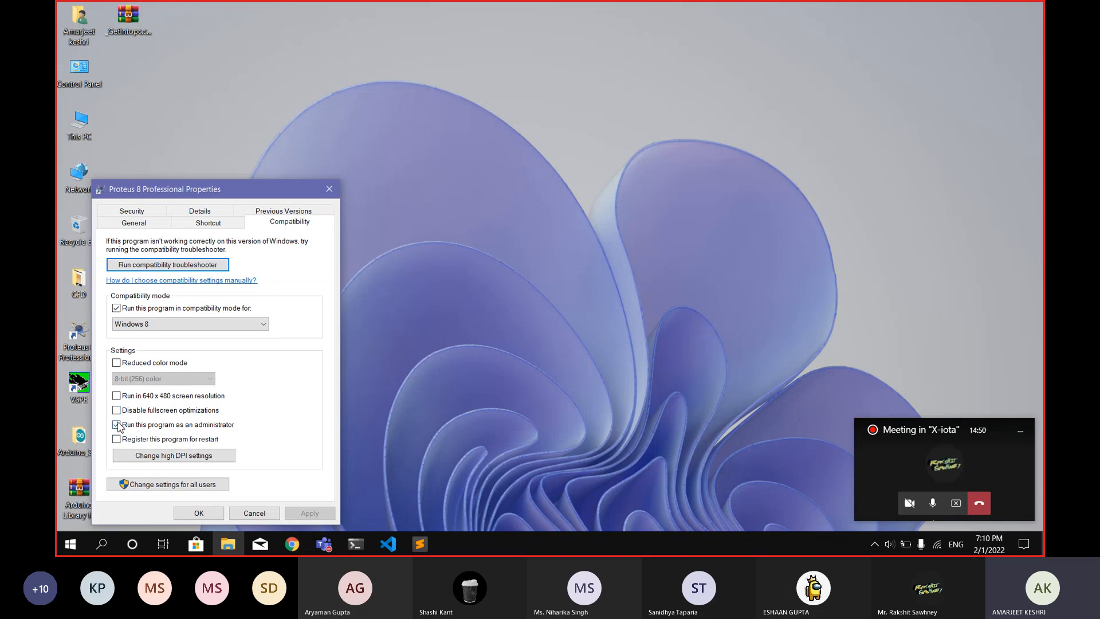
click(328, 189)
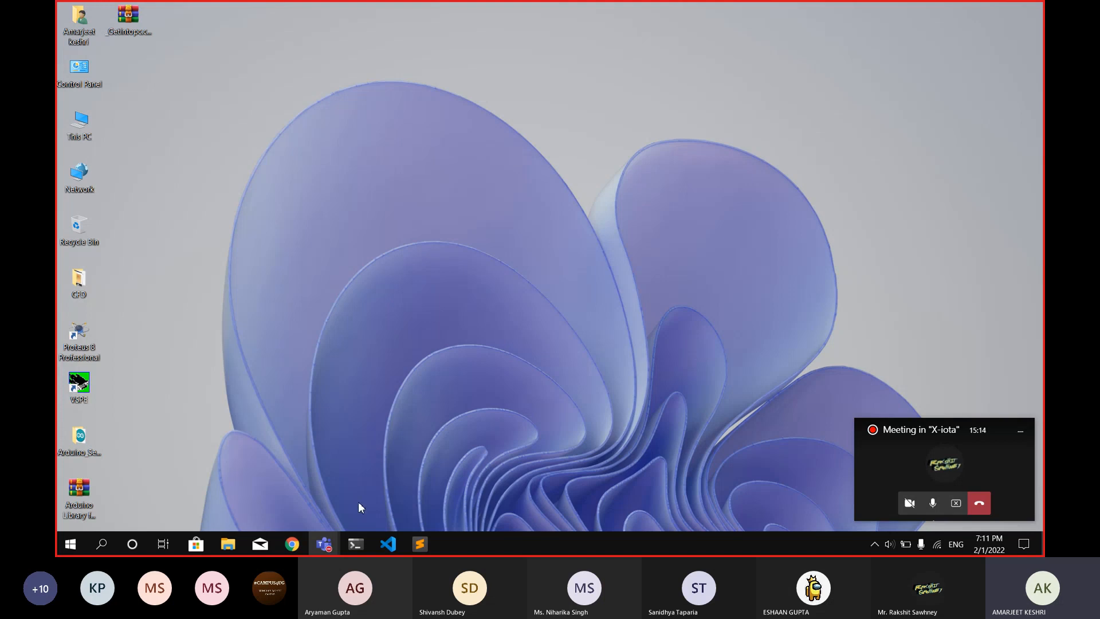
click(294, 543)
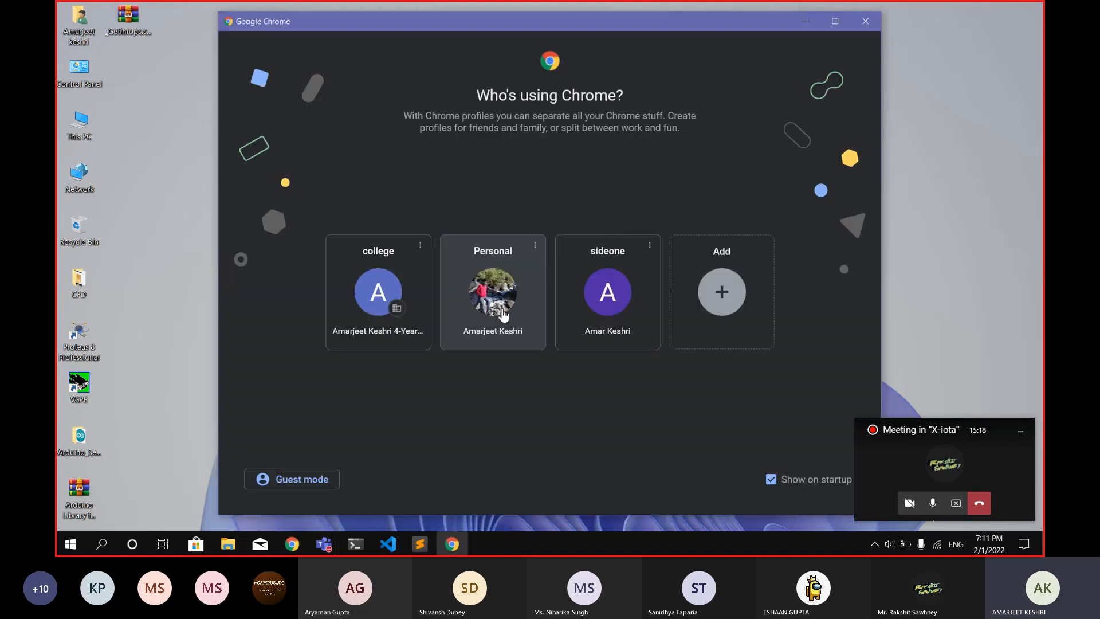
click(500, 313)
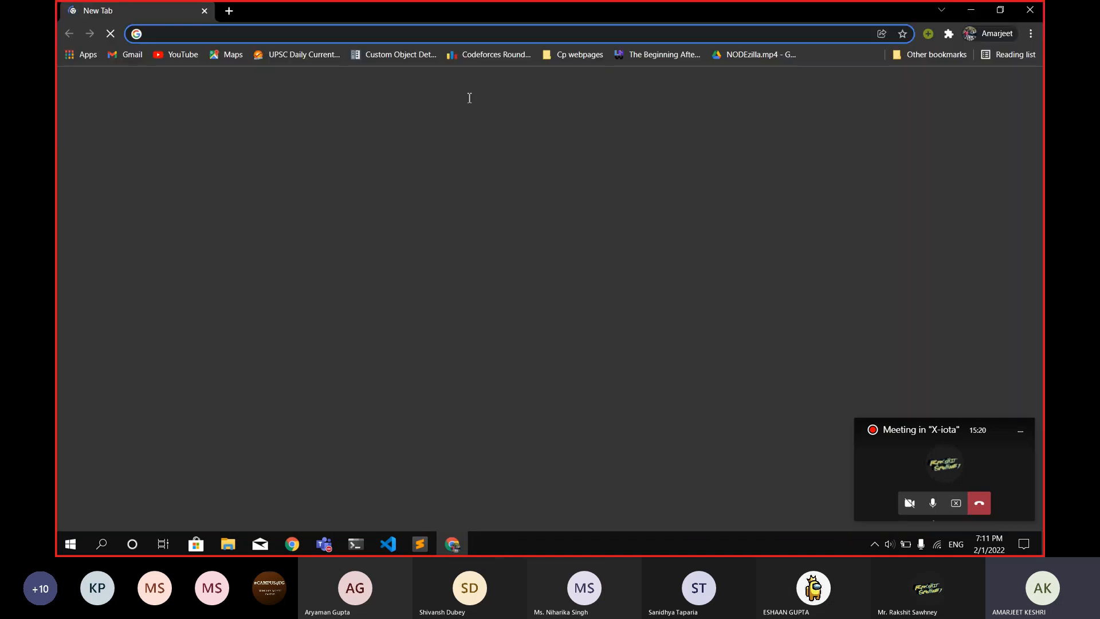
click(1028, 7)
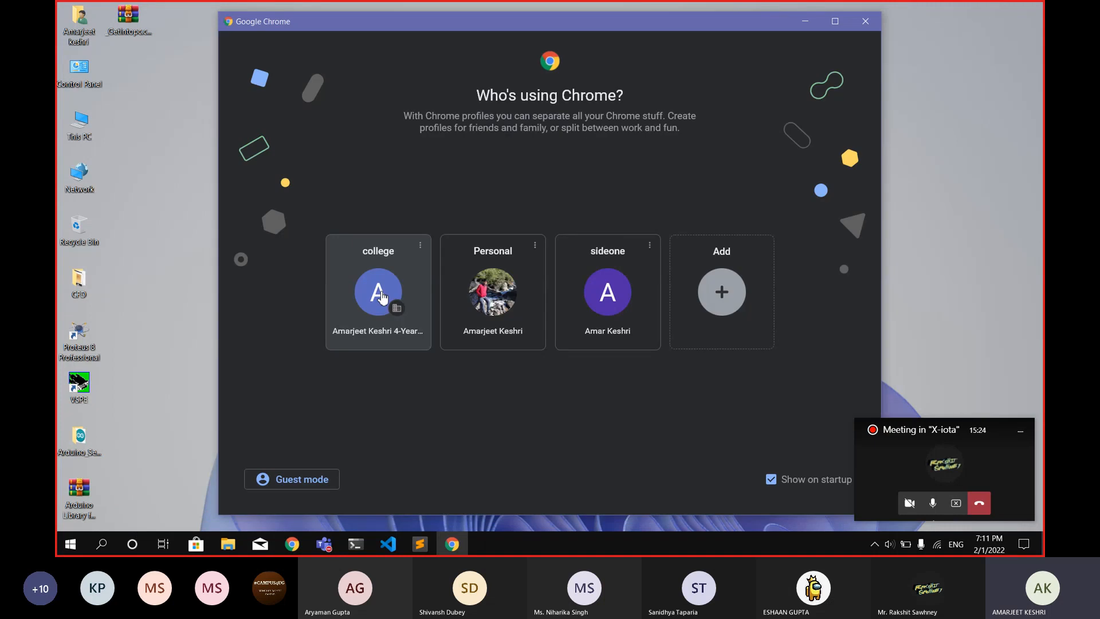
Step: Open Chrome with the college profile and search Google for blynk
click(400, 303)
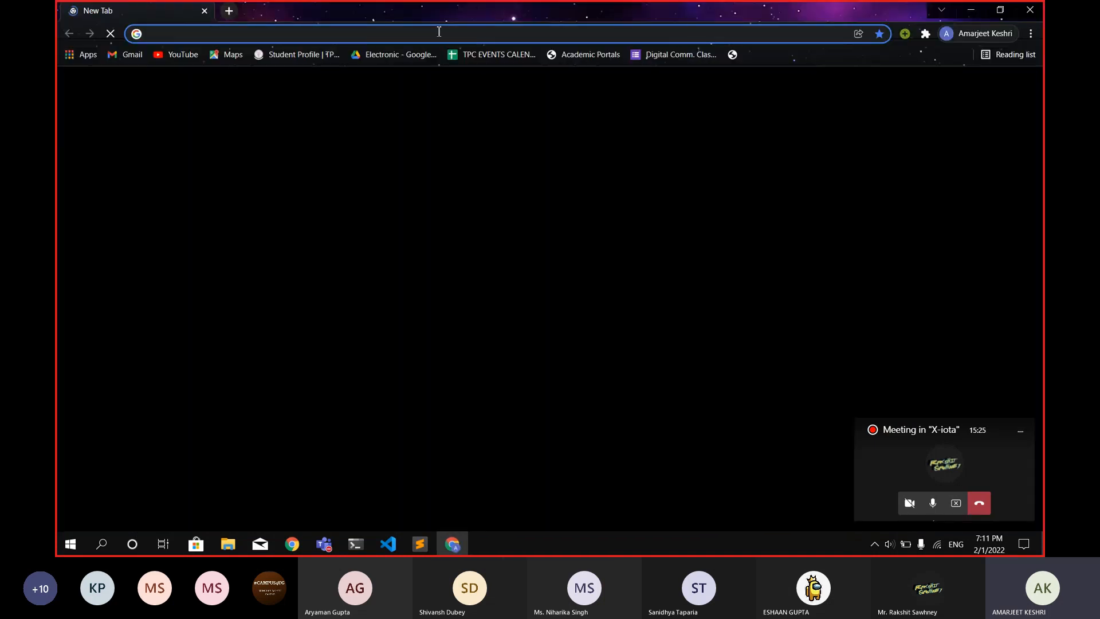
click(439, 32)
text(blynk)
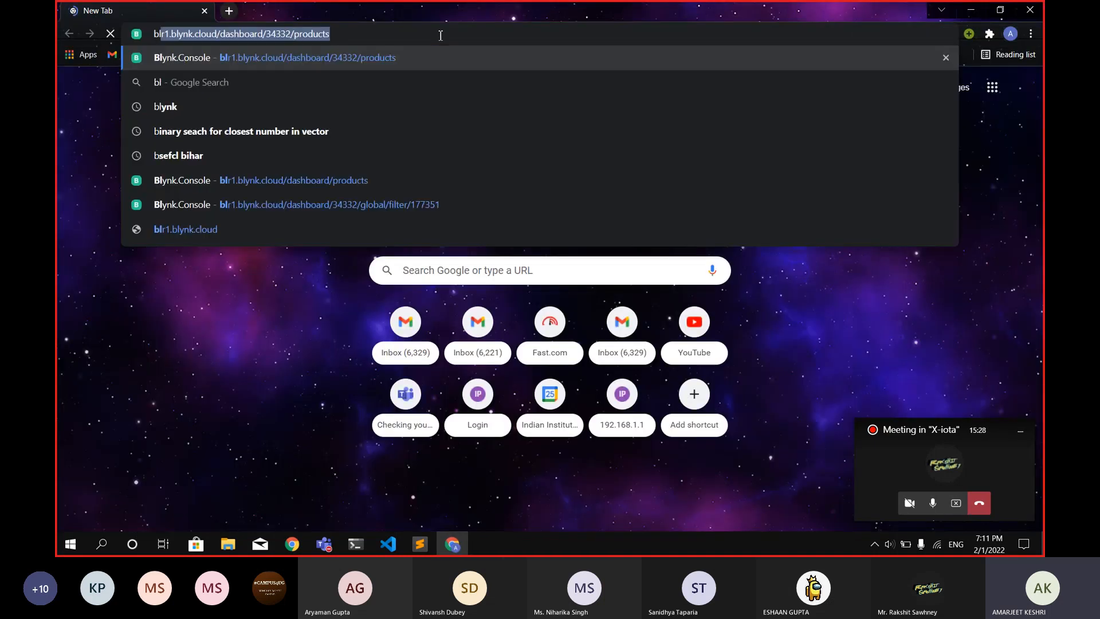
key(Return)
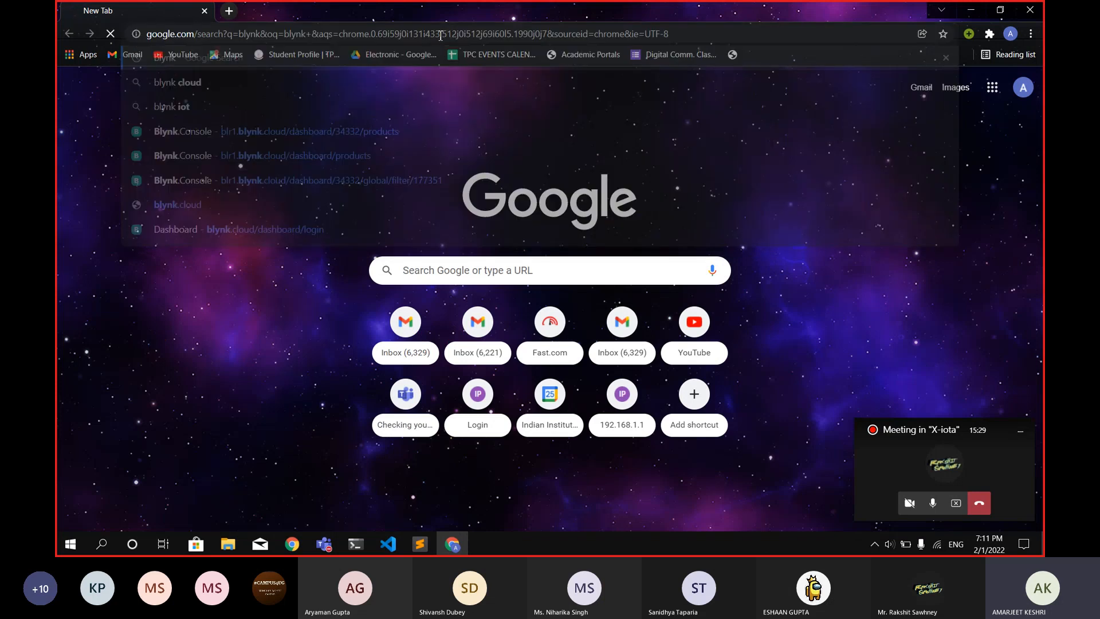
Step: Open the blynk.io website from the search results and go to its login to reach the Blynk console
click(214, 211)
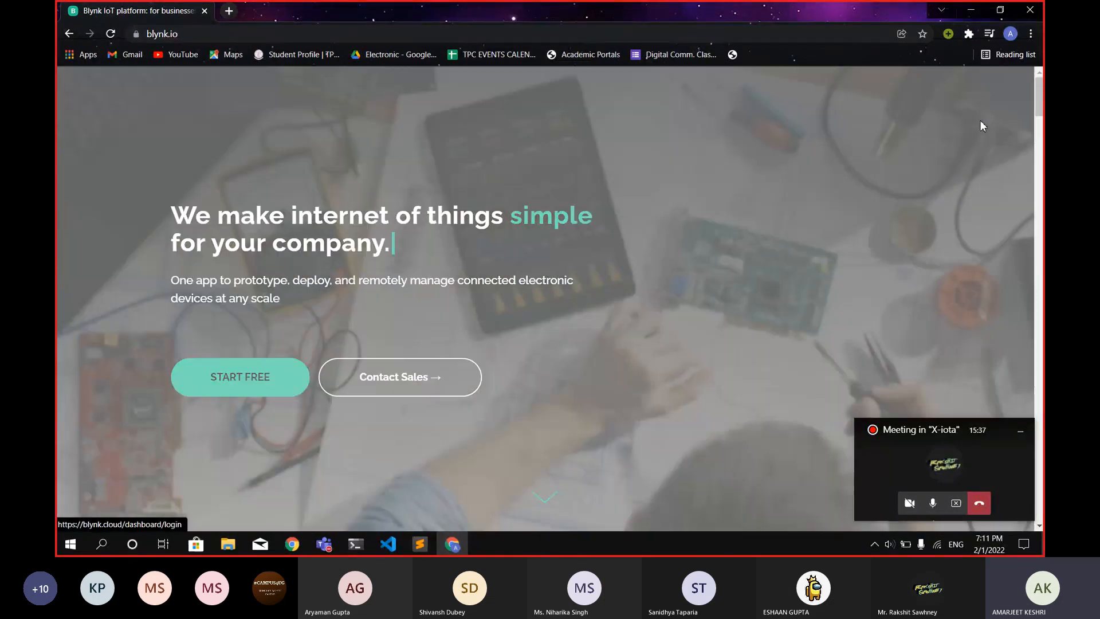
click(981, 121)
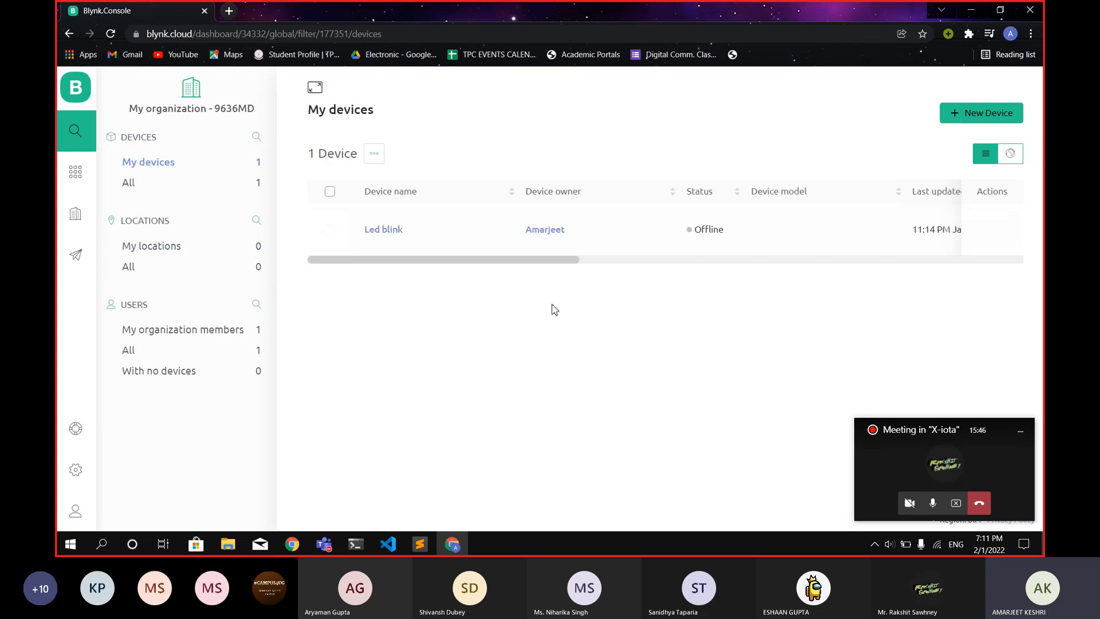
click(1020, 434)
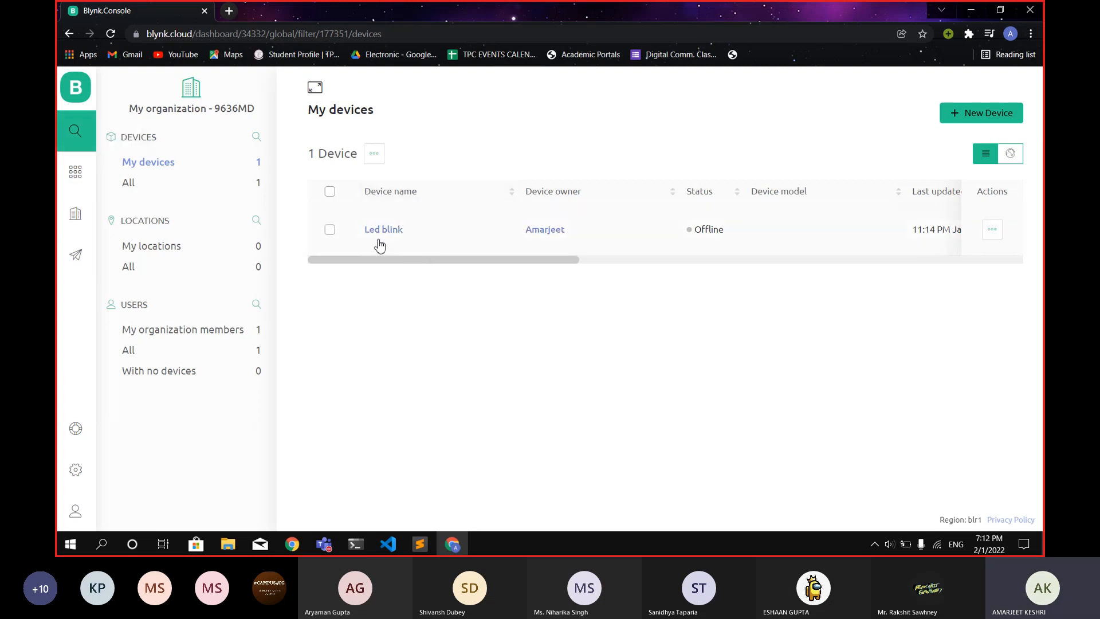
drag(534, 261, 442, 307)
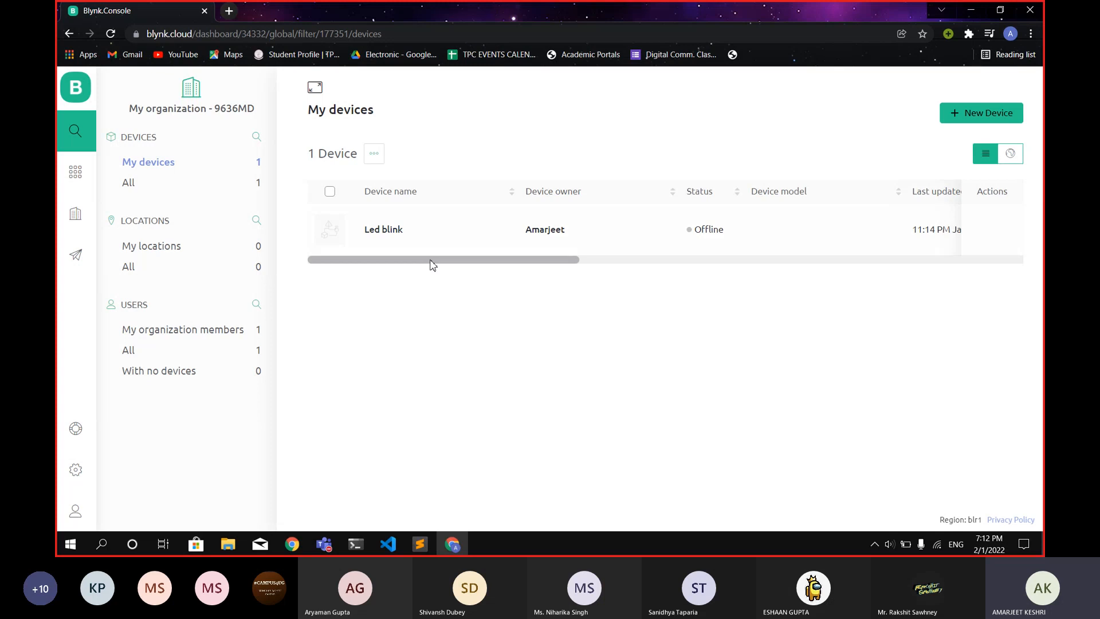
drag(433, 264, 393, 280)
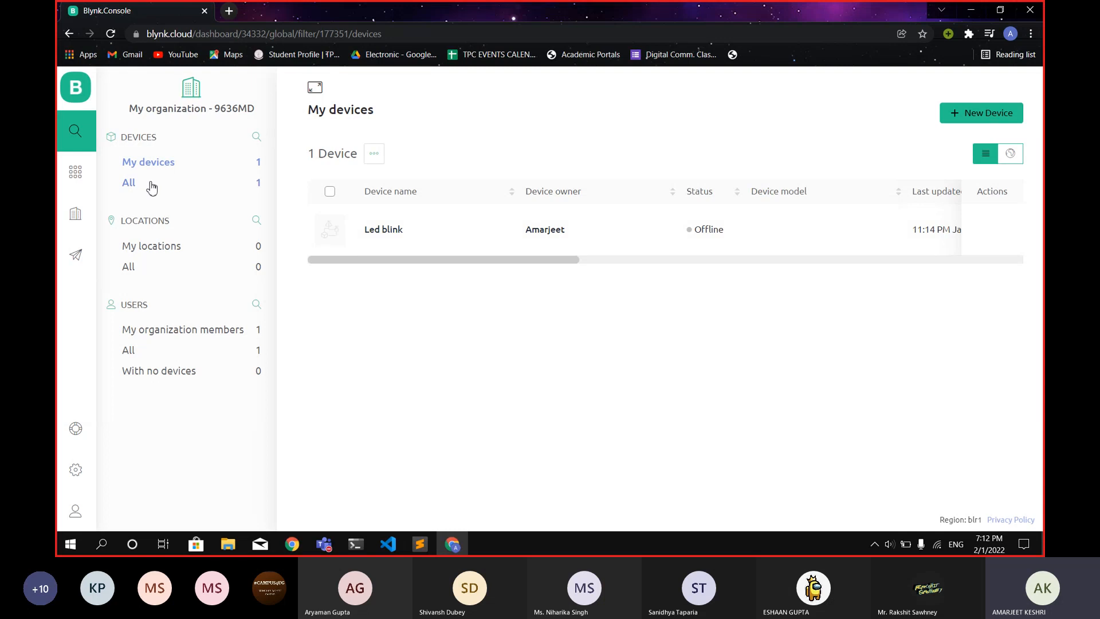
mouse_move(460, 549)
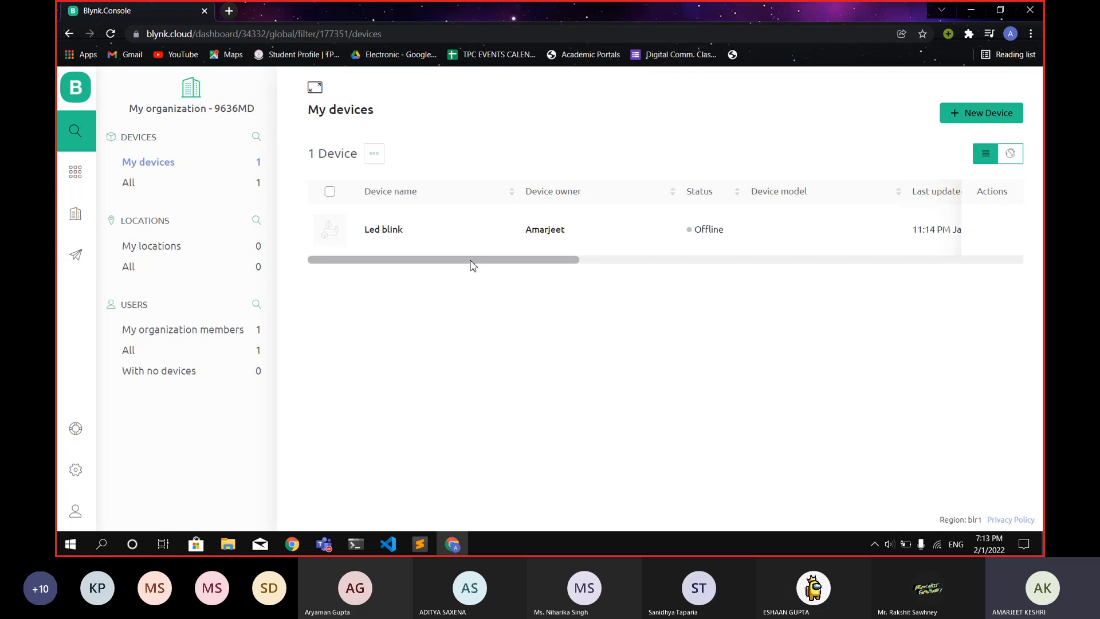
drag(472, 265, 403, 273)
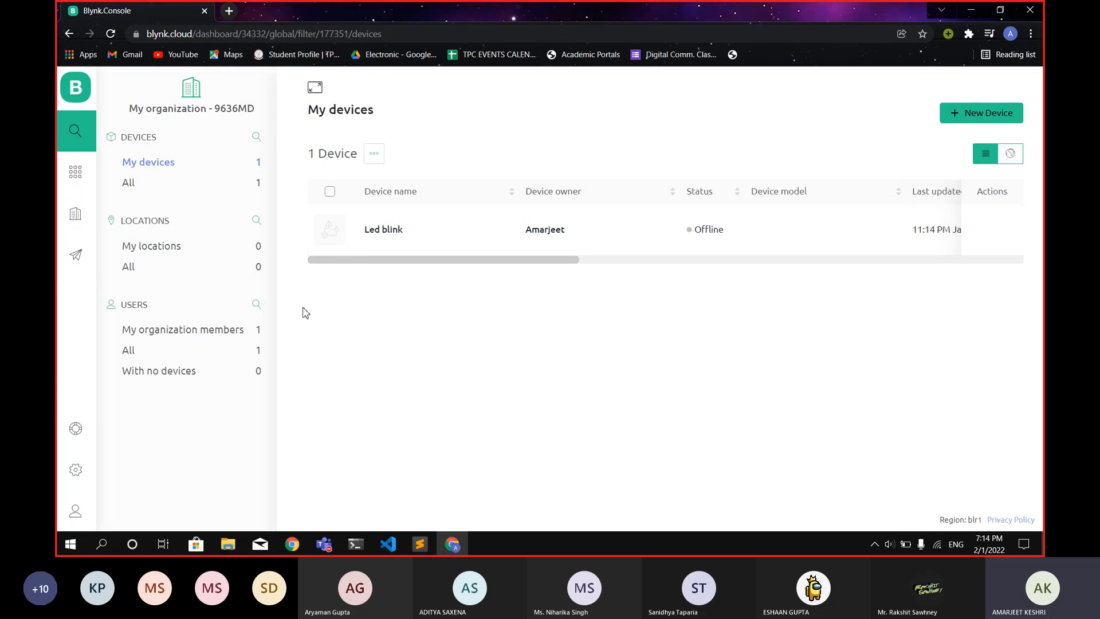
Step: Start a new template in the Templates section and name it LED blink
click(73, 173)
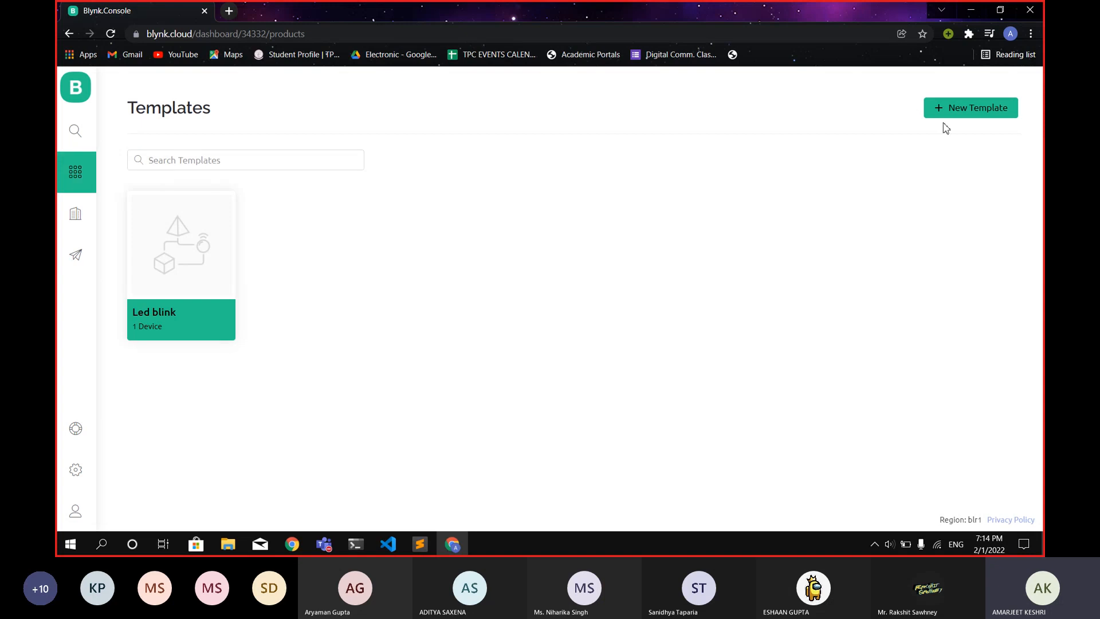
click(985, 111)
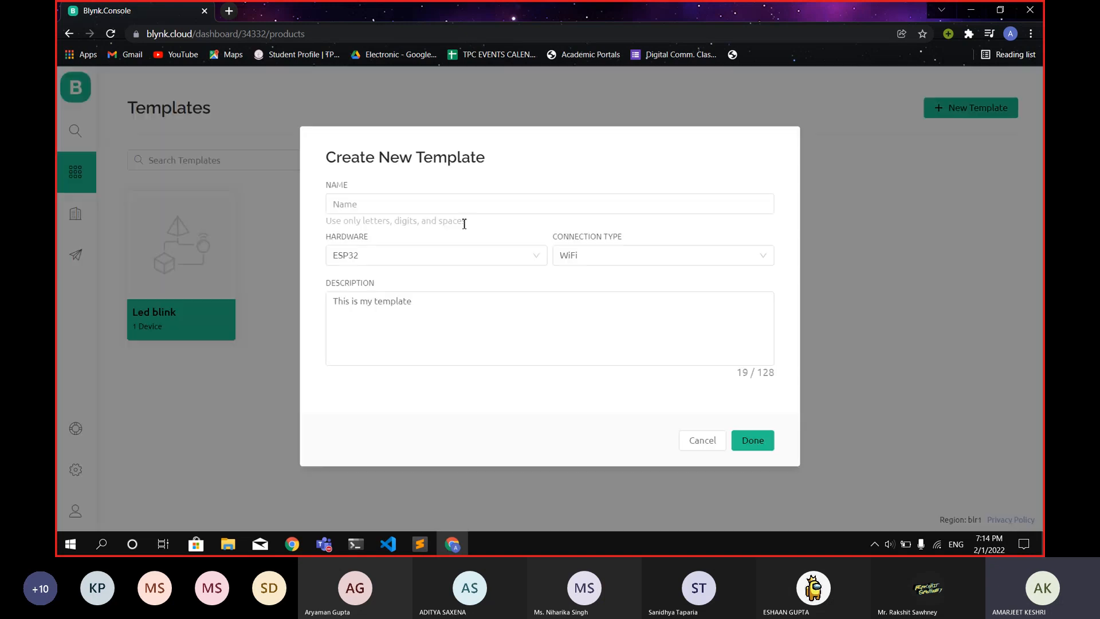
click(365, 204)
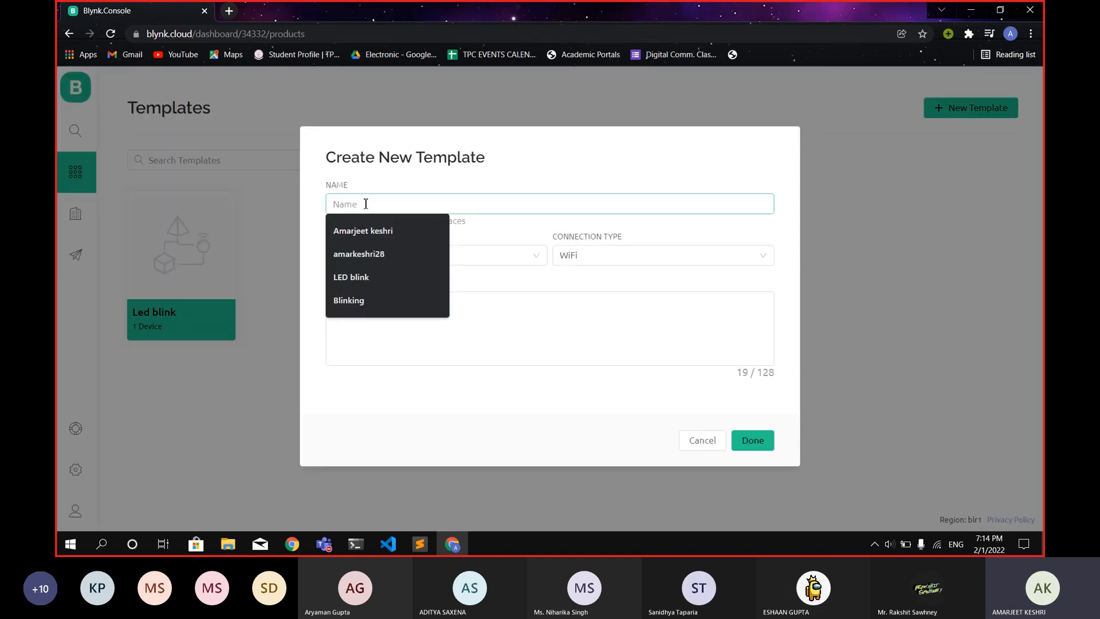
text(led)
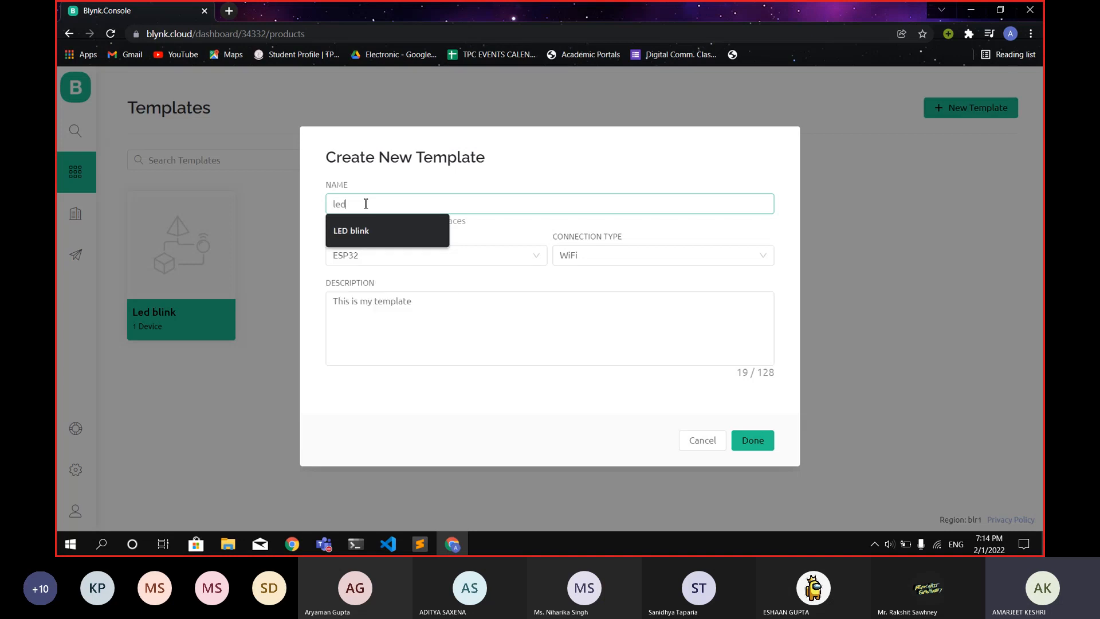
key(Down)
key(Return)
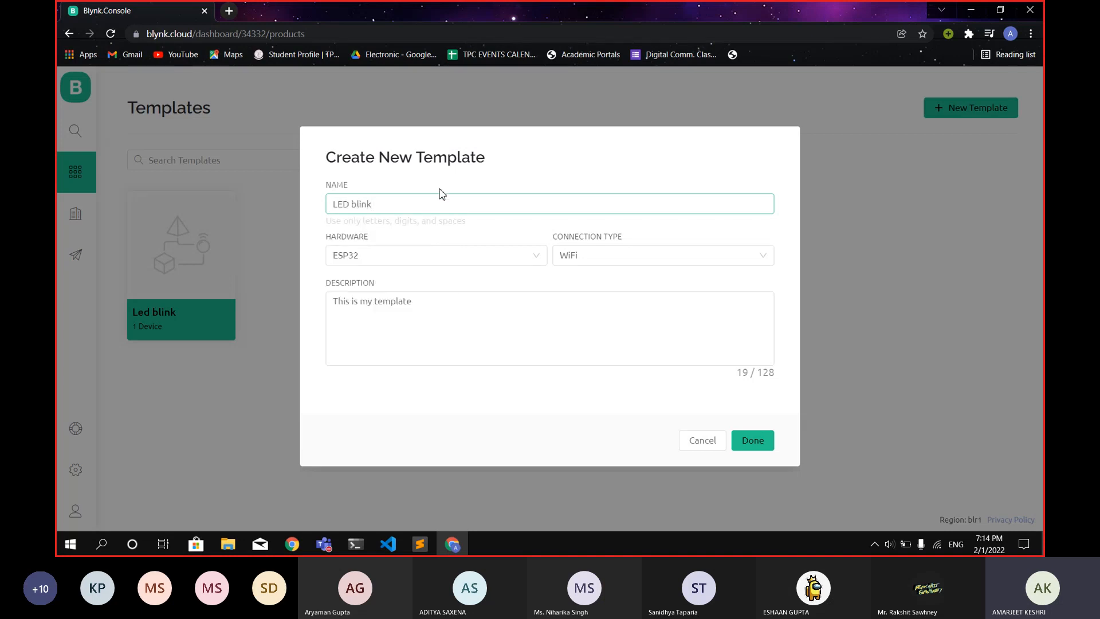
Step: Set the new template's hardware to Arduino
click(381, 253)
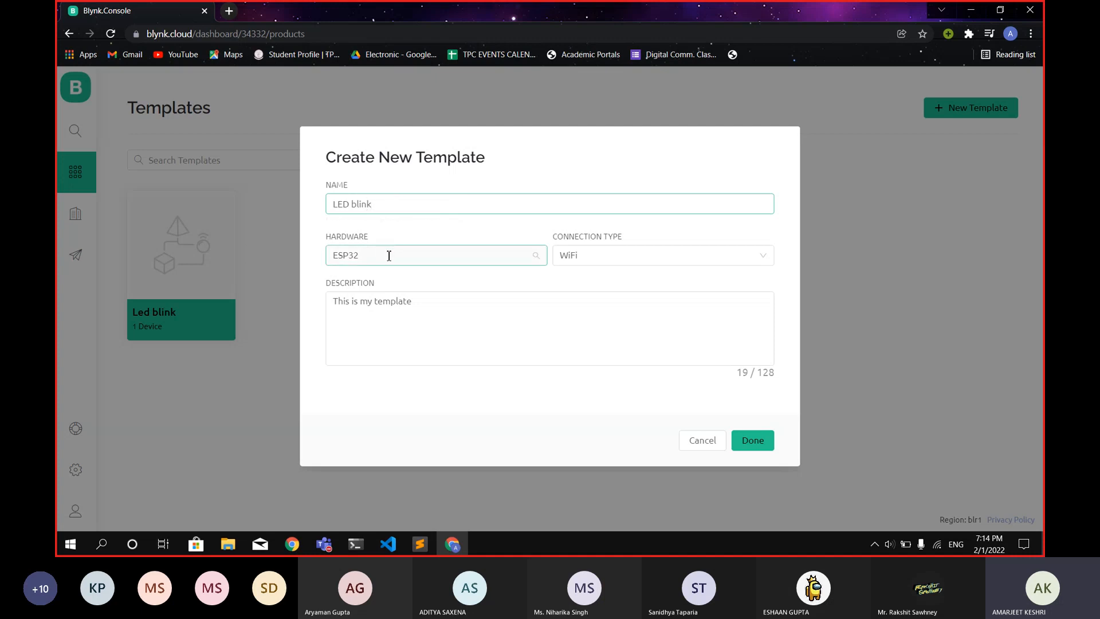
click(389, 256)
scroll(399, 322, down, 2)
scroll(399, 326, up, 2)
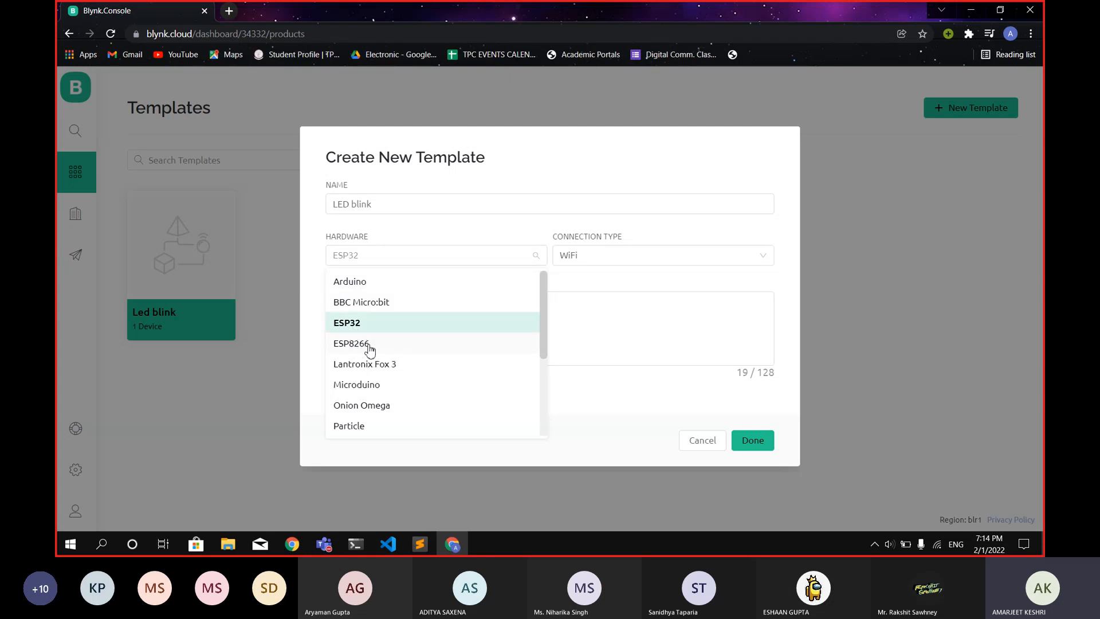
scroll(366, 351, down, 2)
scroll(360, 348, down, 2)
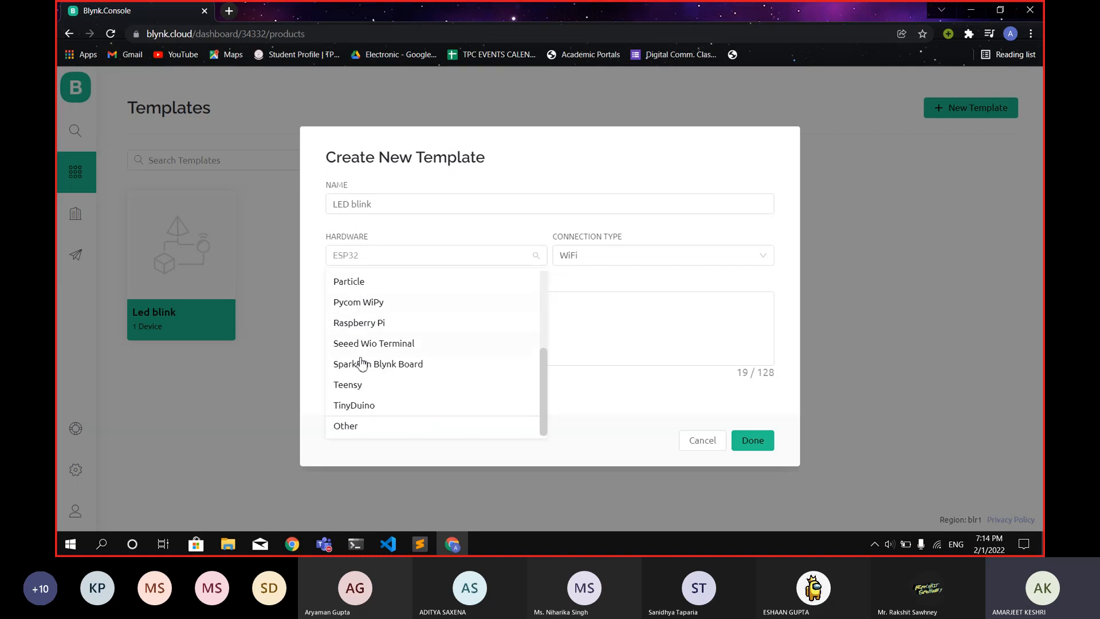
scroll(387, 368, up, 3)
scroll(388, 369, up, 1)
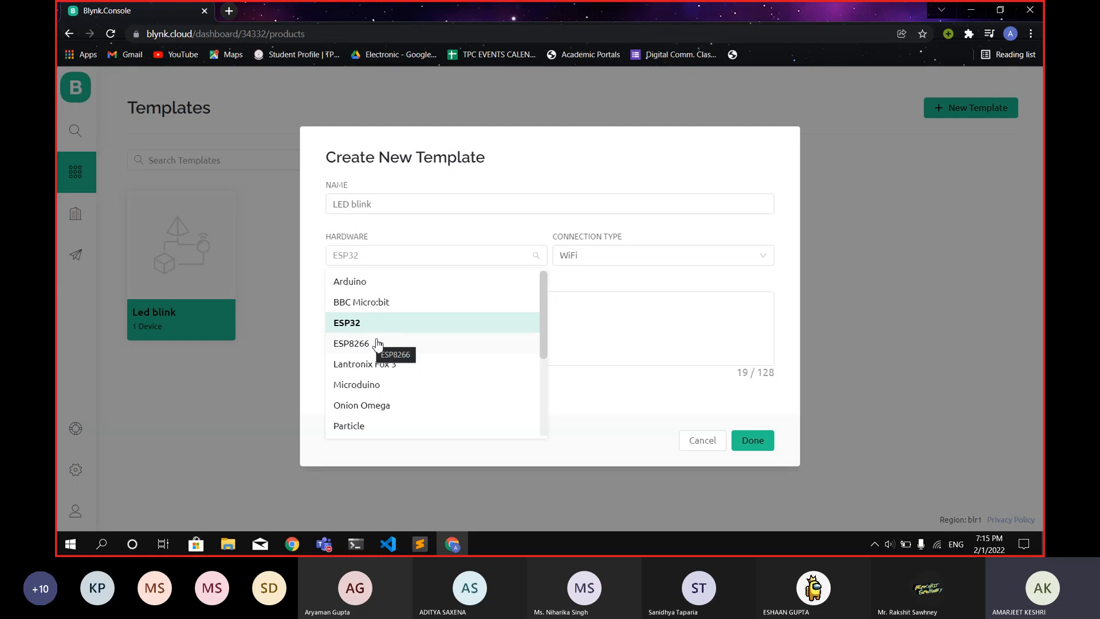
click(364, 284)
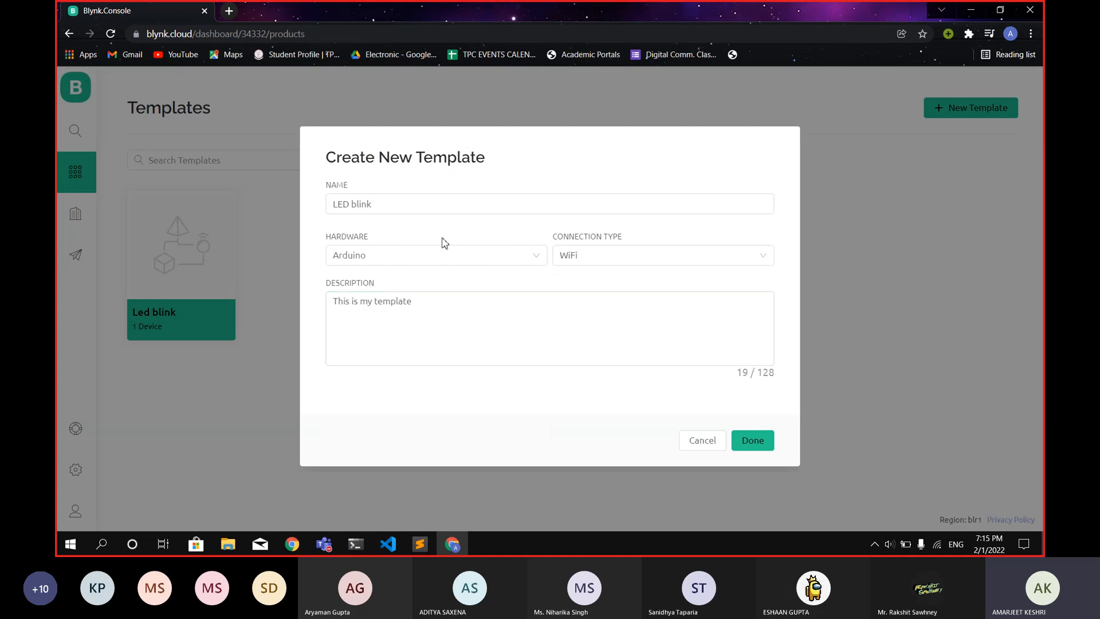
Step: Choose WiFi as the connection type and try to create the template
click(599, 255)
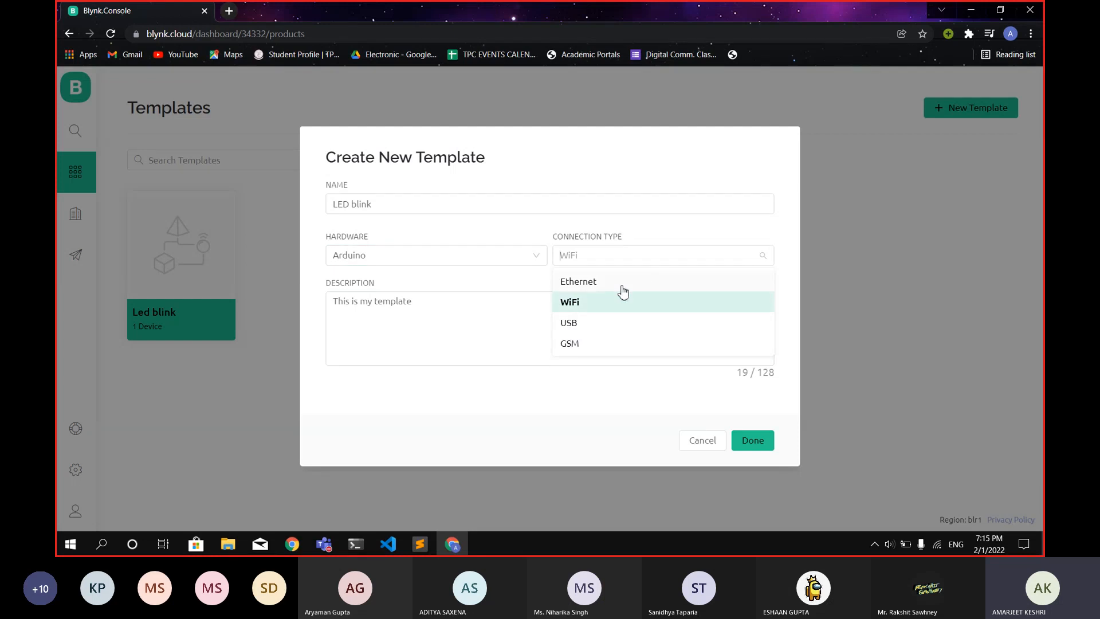
click(583, 307)
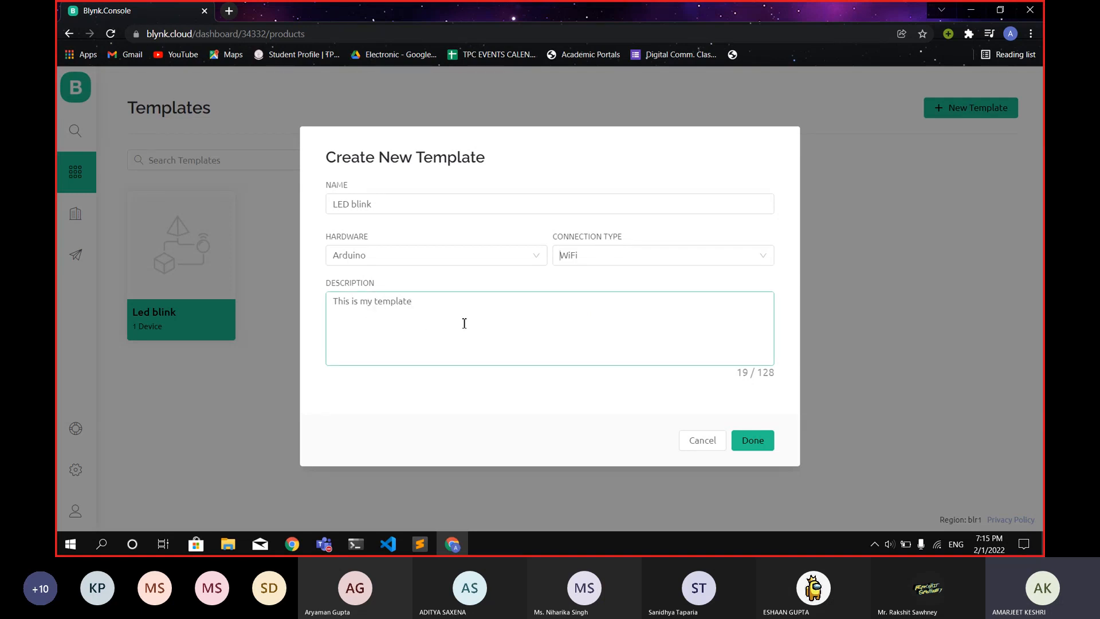
click(763, 441)
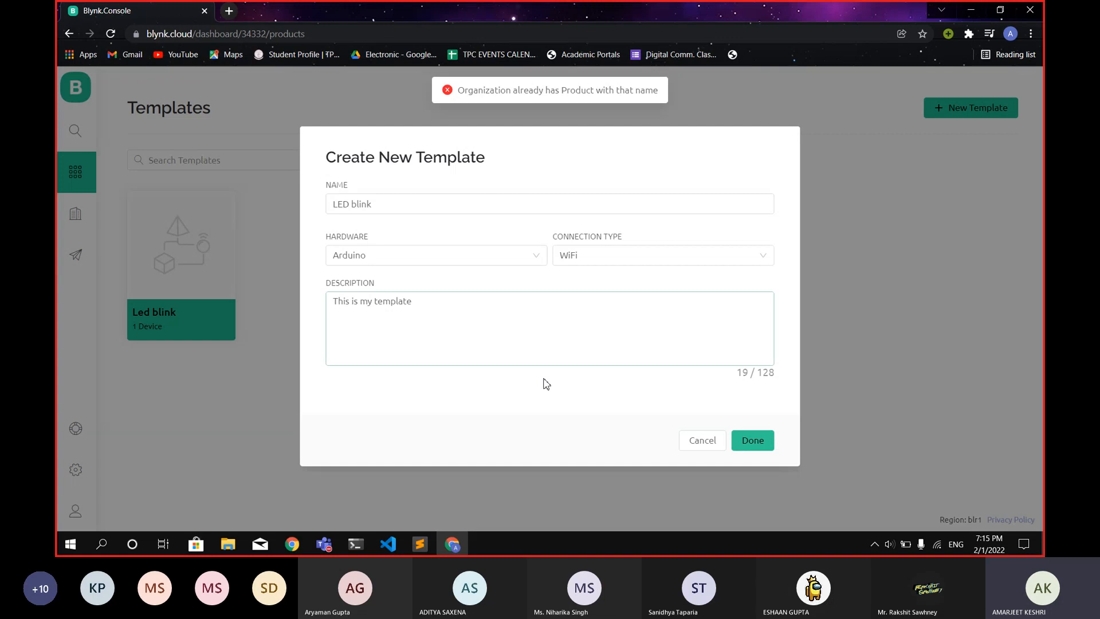
Step: Replace the new template's name with blink
click(398, 206)
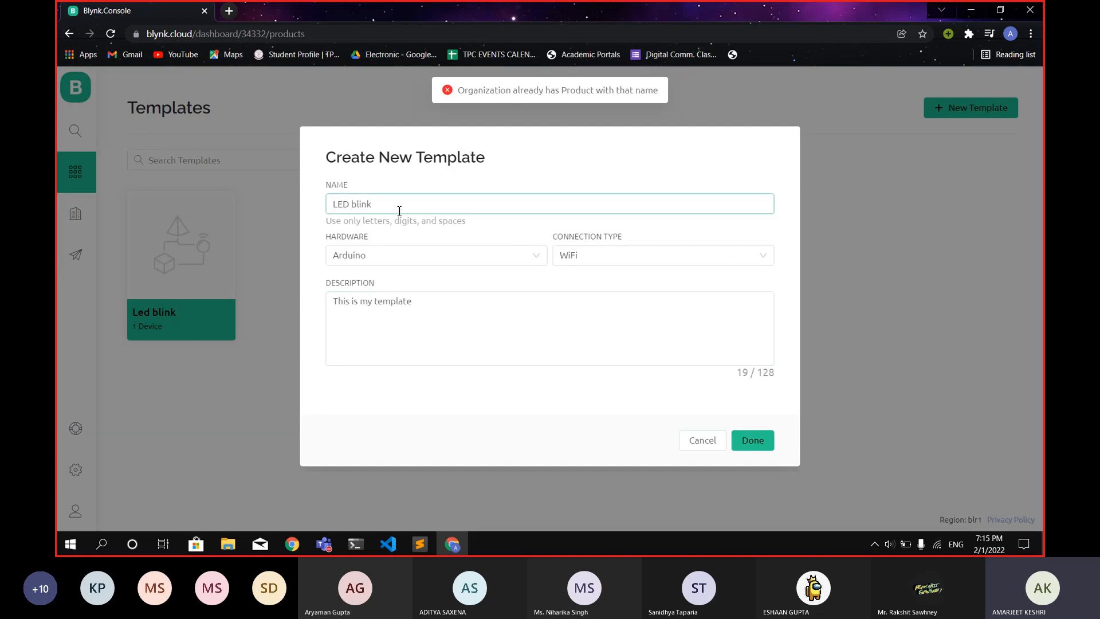
drag(389, 200, 319, 204)
key(BackSpace)
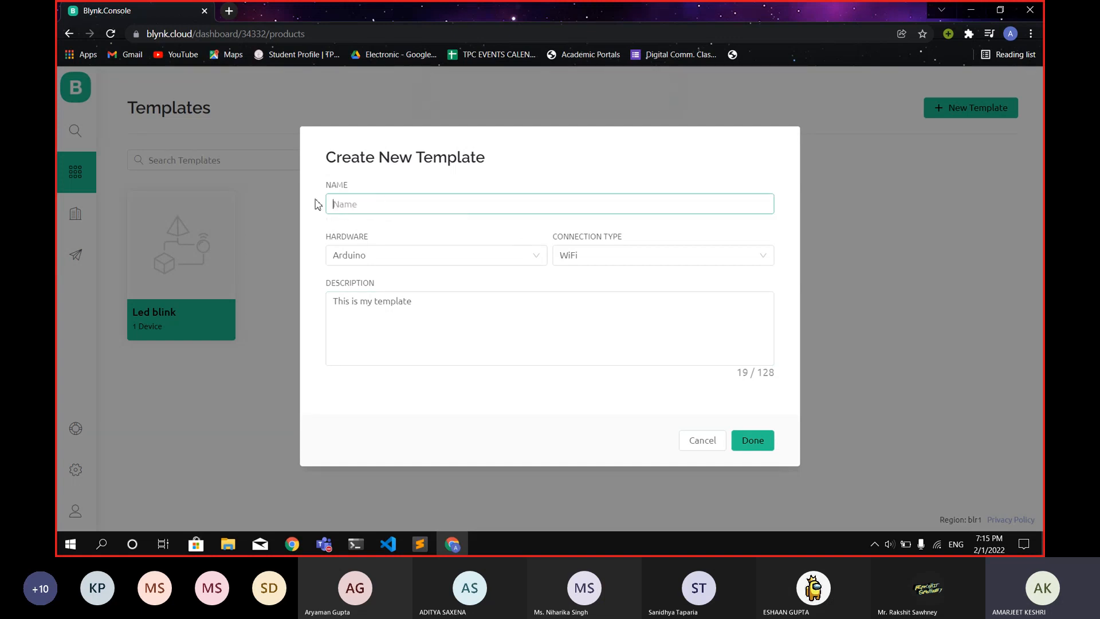
text(blink)
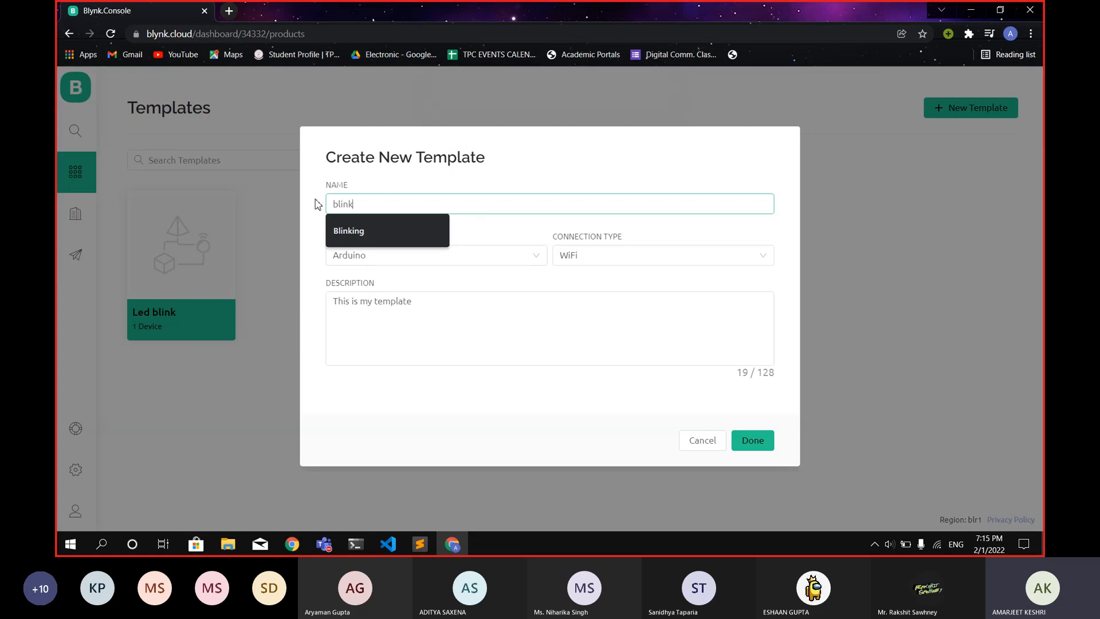
click(432, 330)
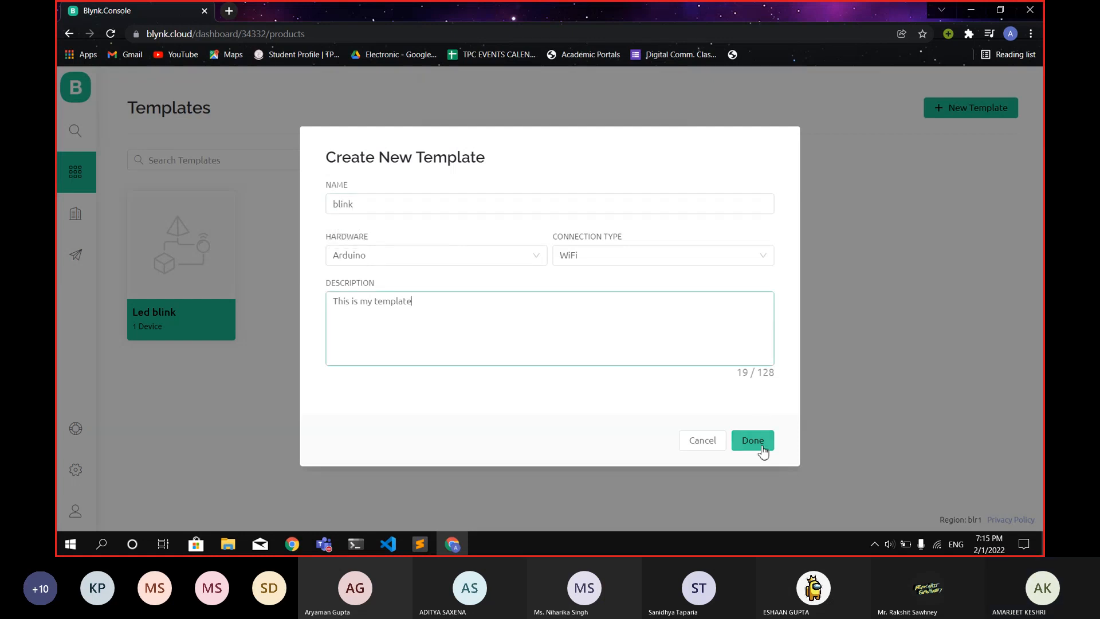
Step: Finish creating the blink template with the entered details
click(753, 440)
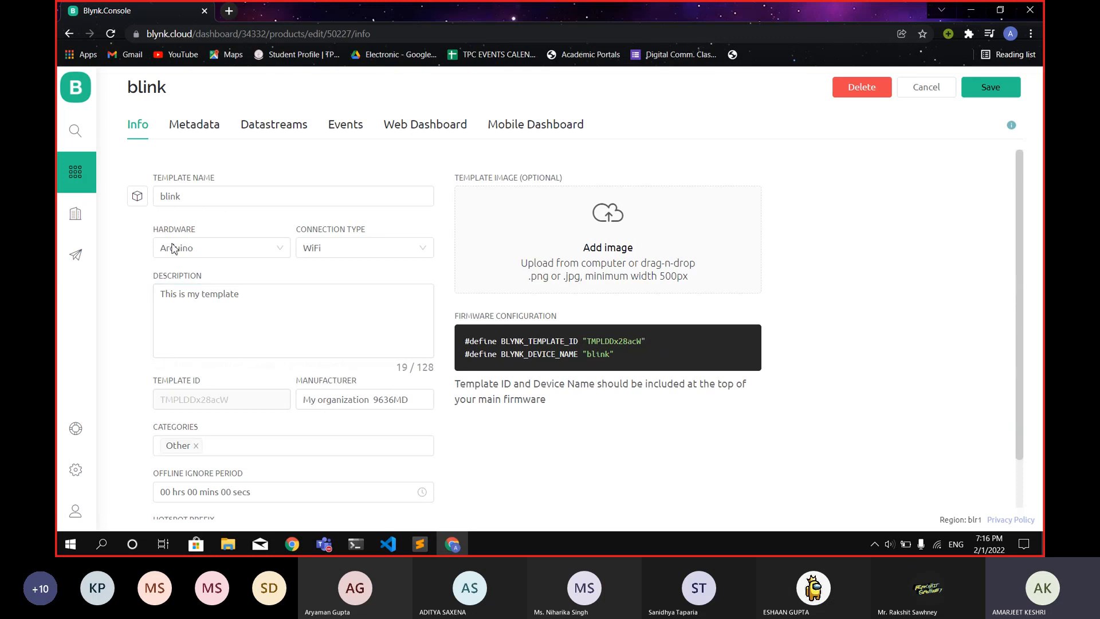
Step: Review the blink template's general information, firmware configuration, category options and metadata
click(158, 200)
double_click(188, 200)
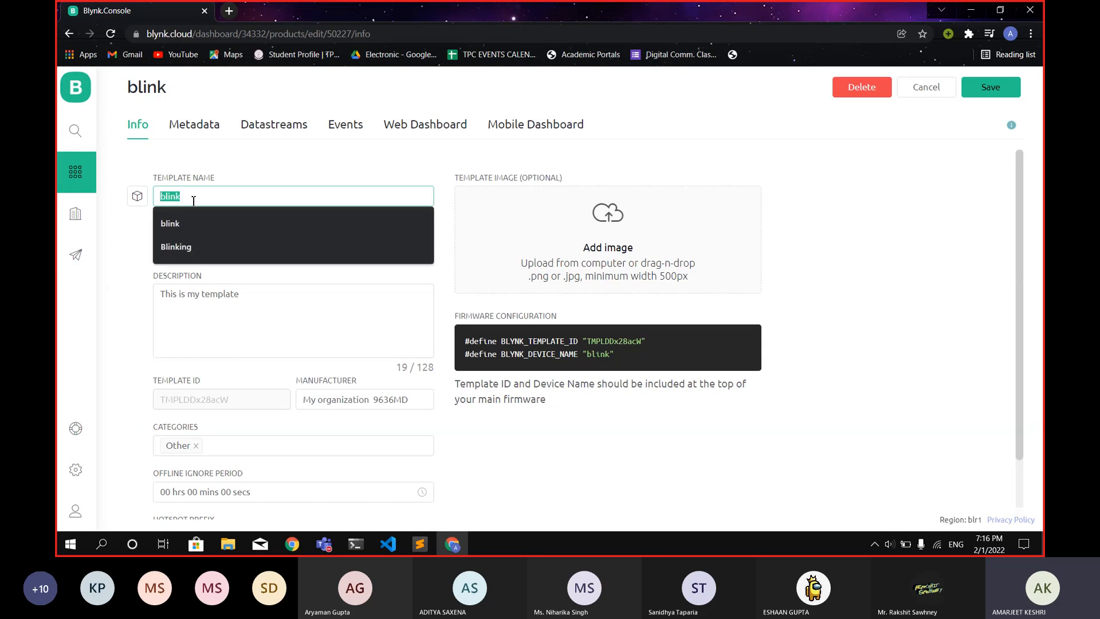
click(201, 228)
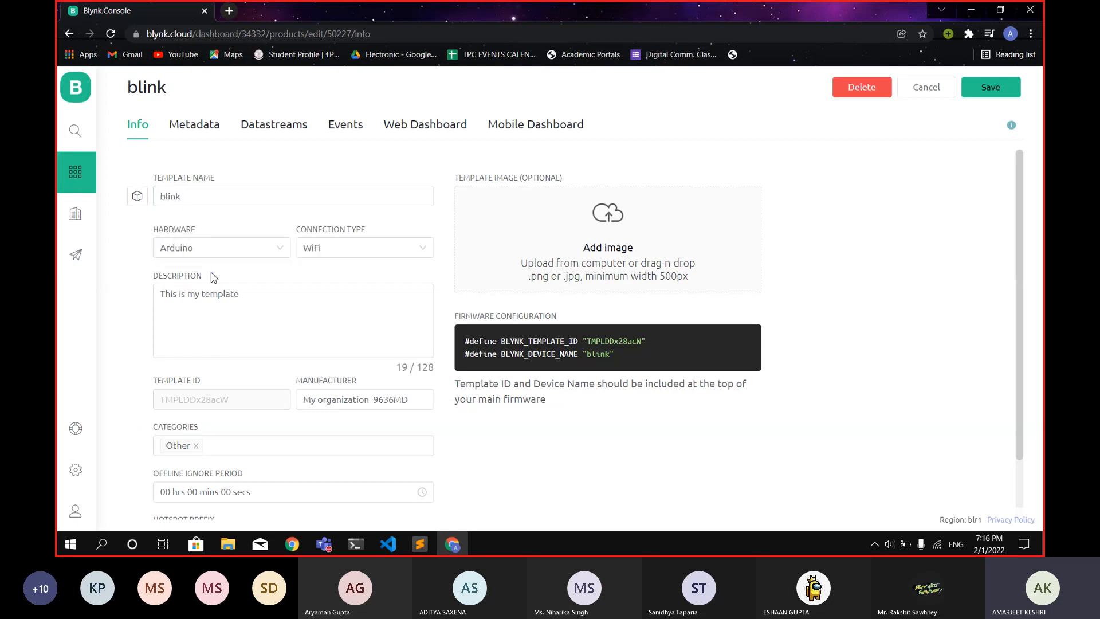
click(229, 304)
scroll(226, 345, down, 1)
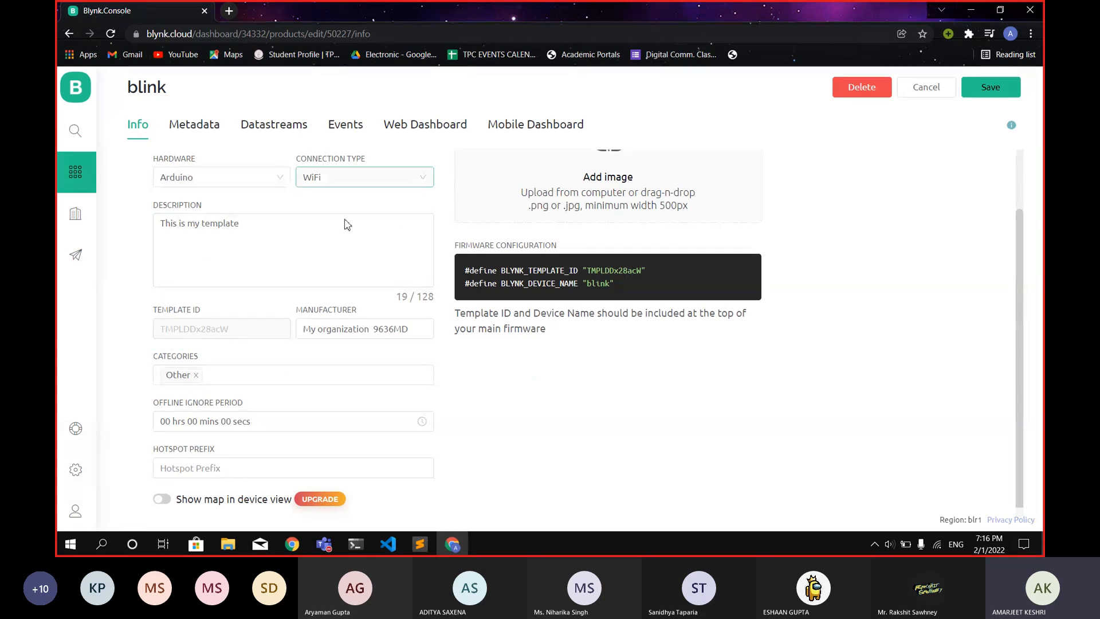
mouse_move(193, 325)
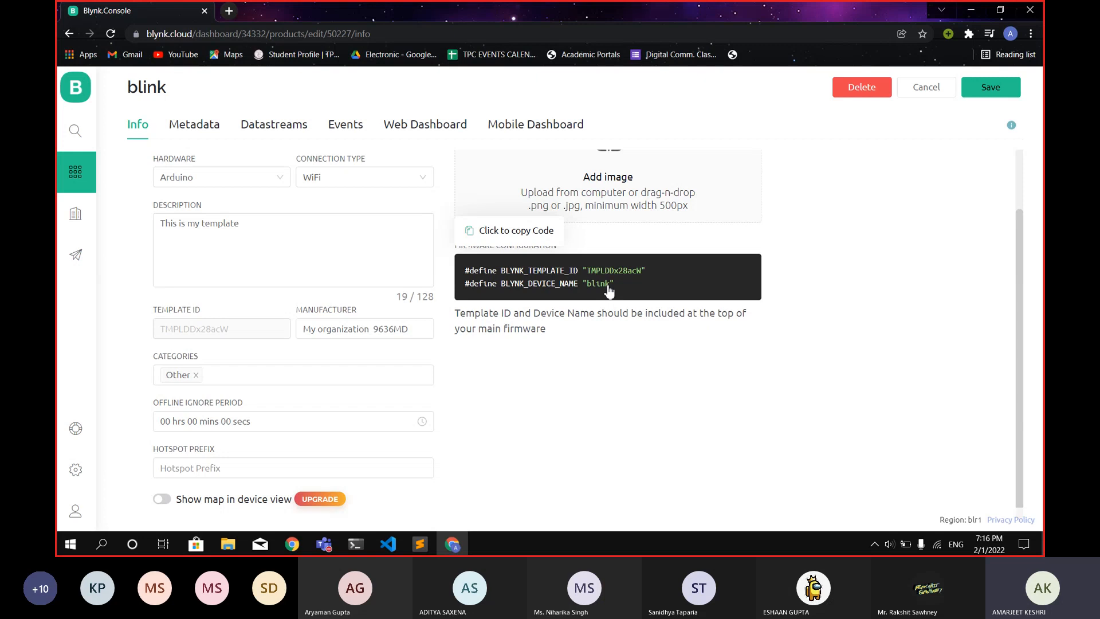
click(340, 330)
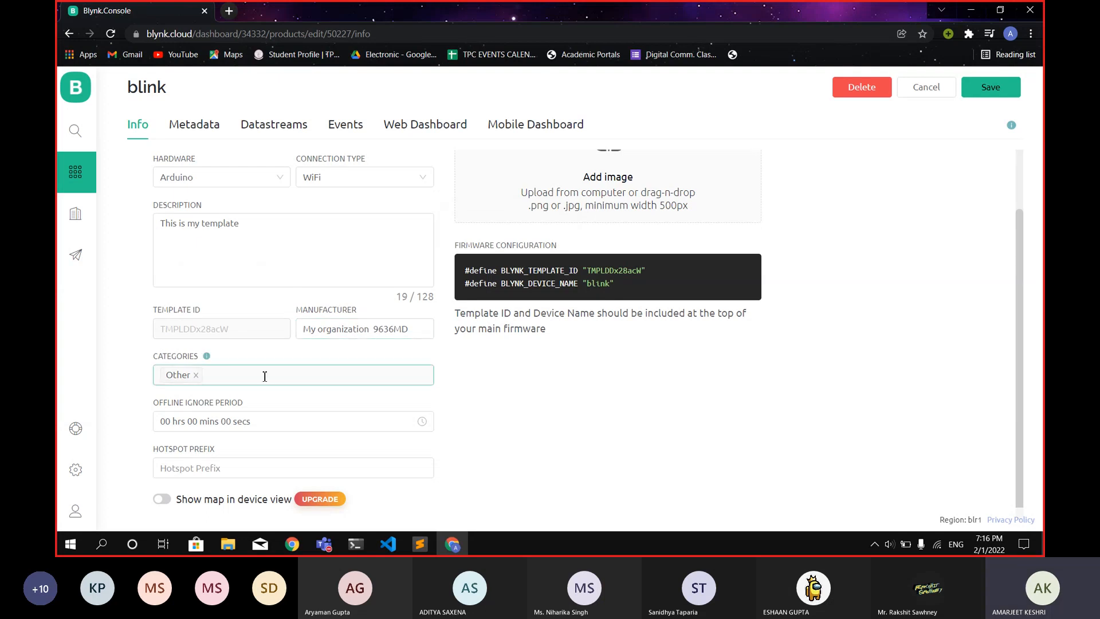
click(239, 372)
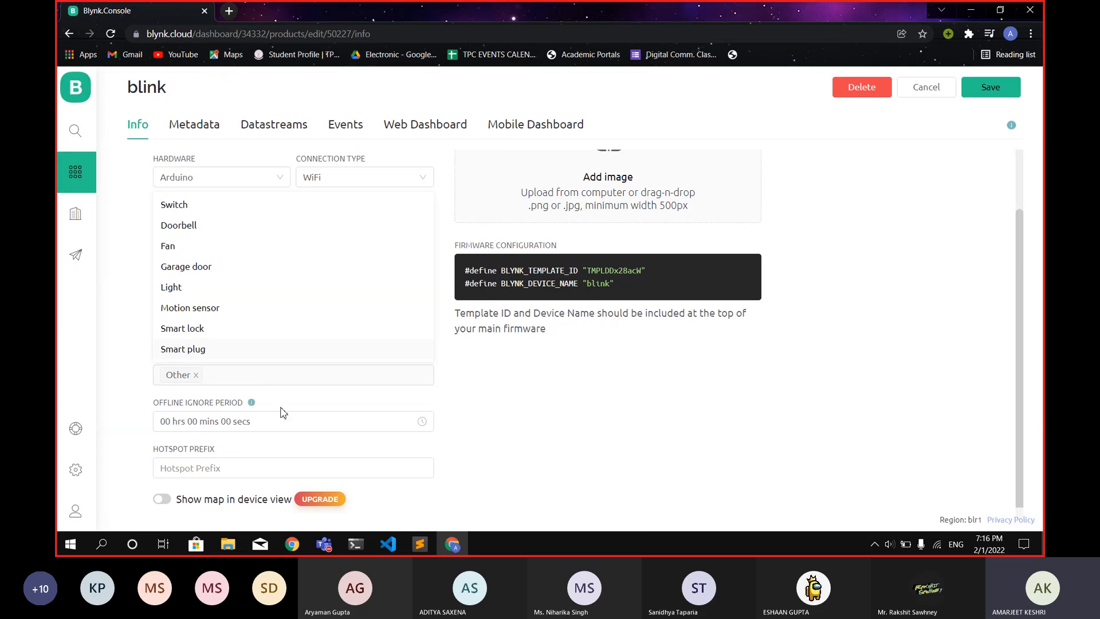
click(528, 449)
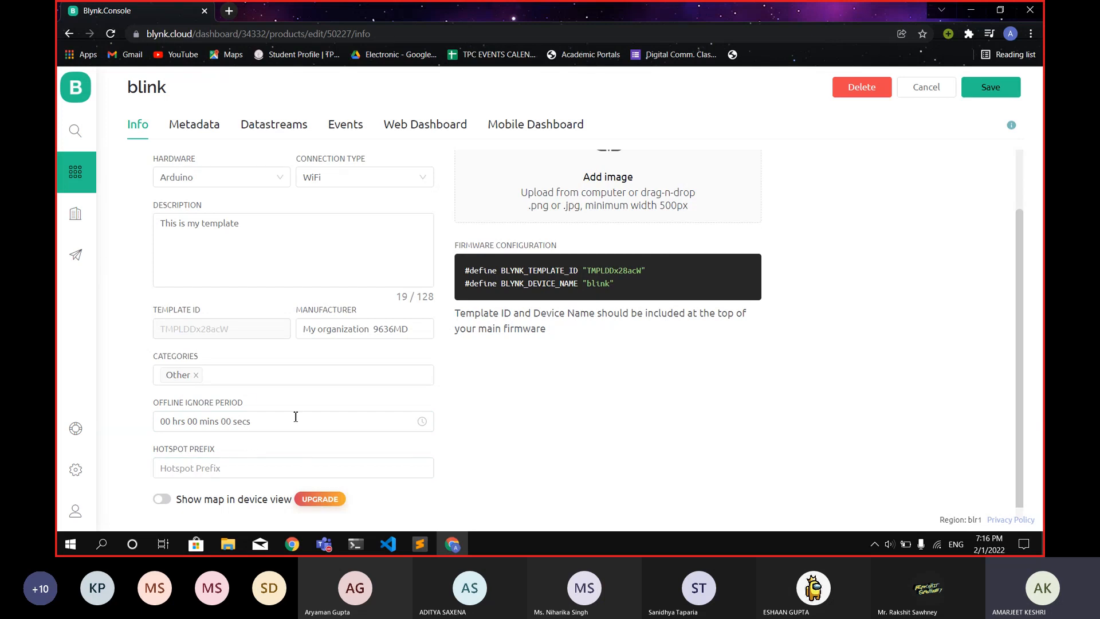
click(195, 125)
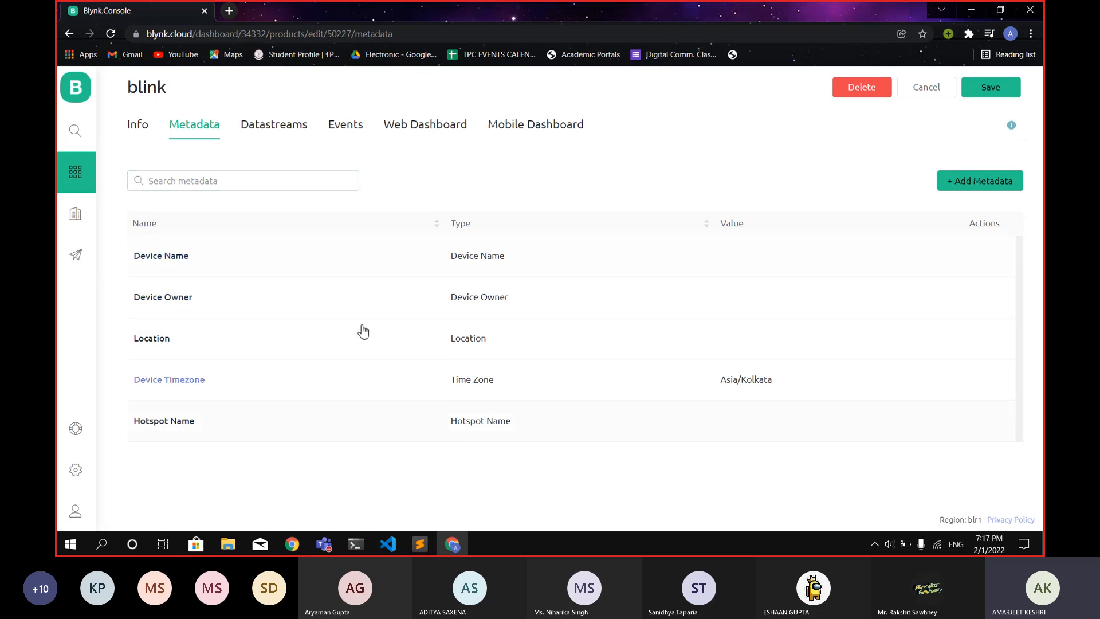
Step: Start a new Virtual Pin datastream for the template and assign it to pin V1
click(258, 133)
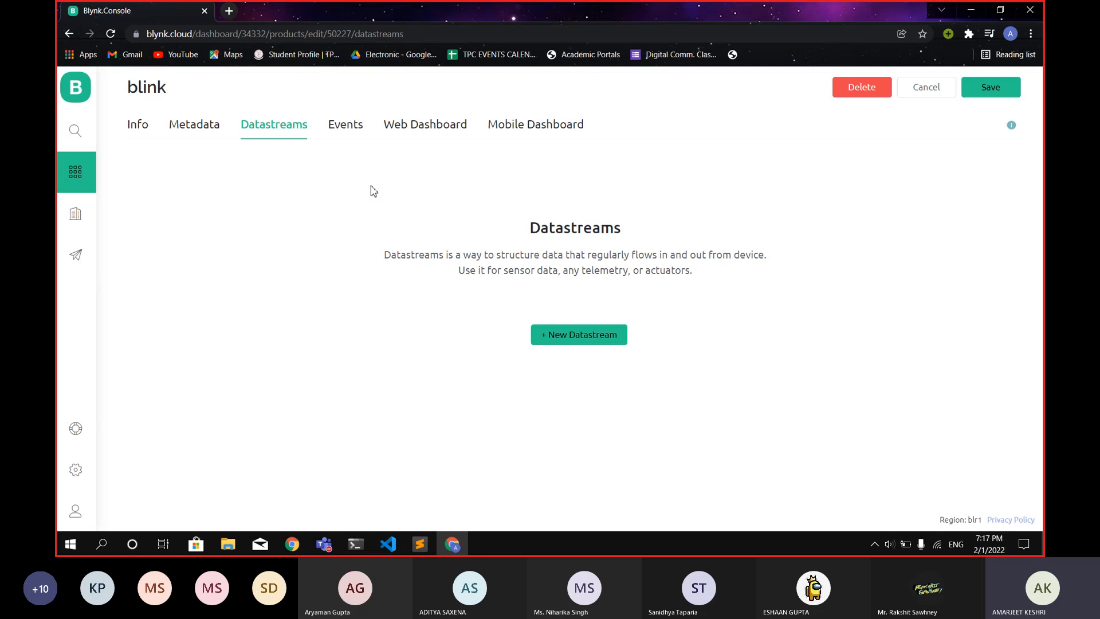
click(551, 340)
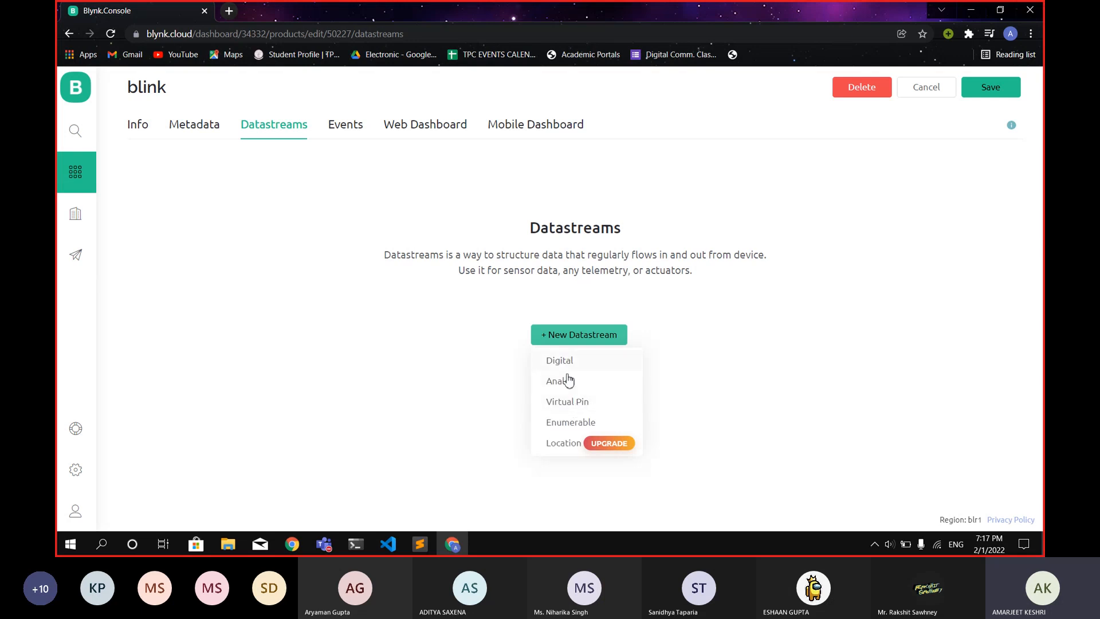
click(582, 408)
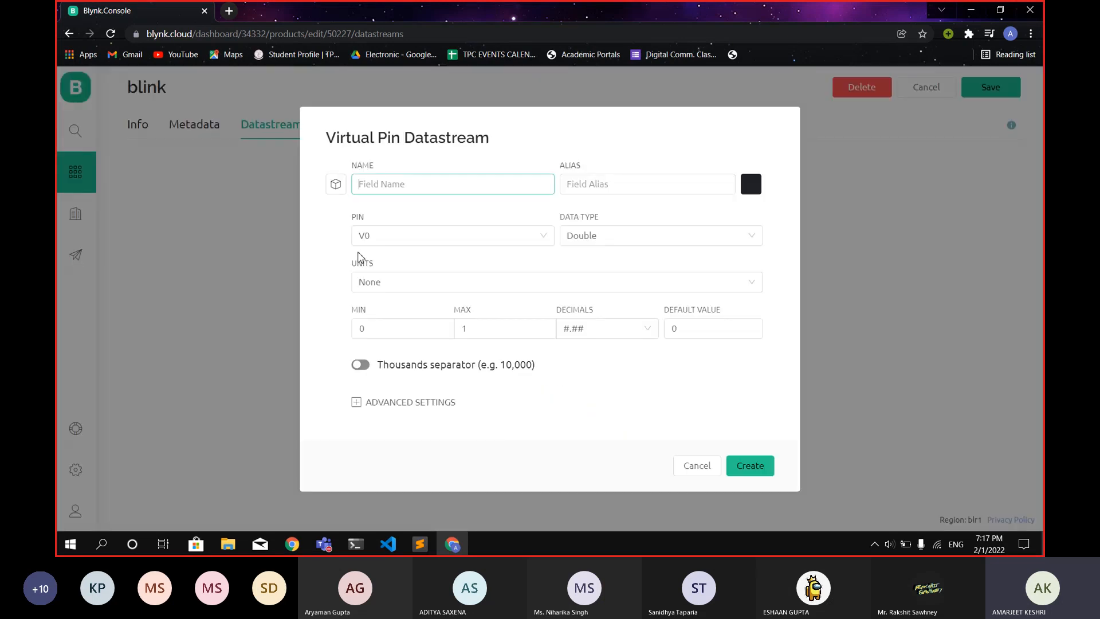
click(436, 231)
scroll(411, 360, down, 10)
scroll(411, 360, down, 4)
scroll(411, 360, up, 10)
scroll(411, 360, up, 5)
click(413, 283)
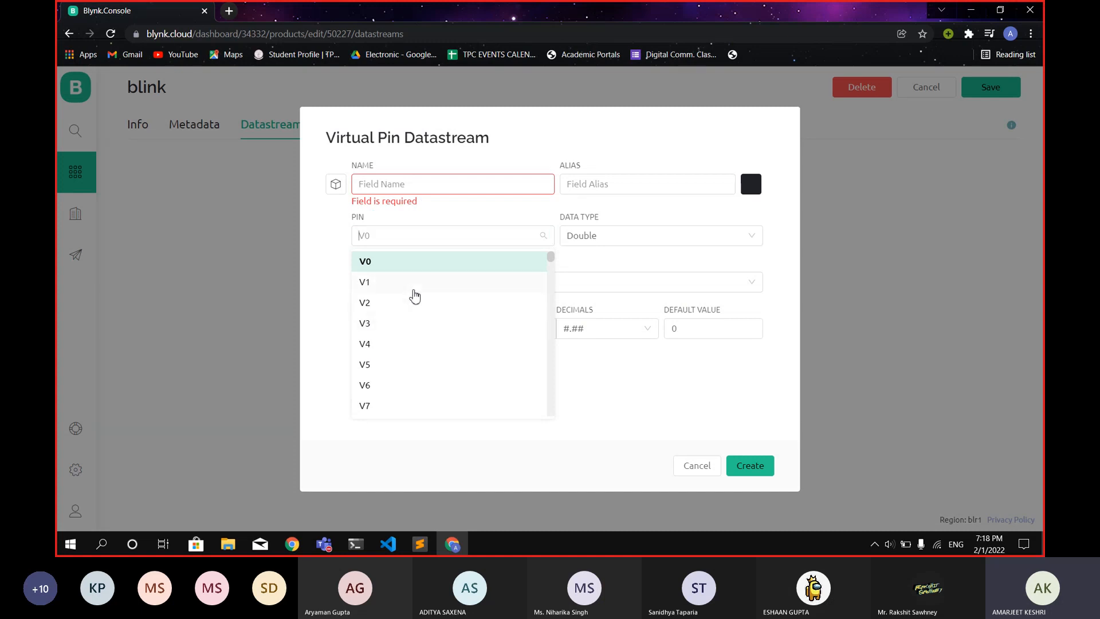
Step: Name the virtual pin datastream LED GREEN
click(393, 185)
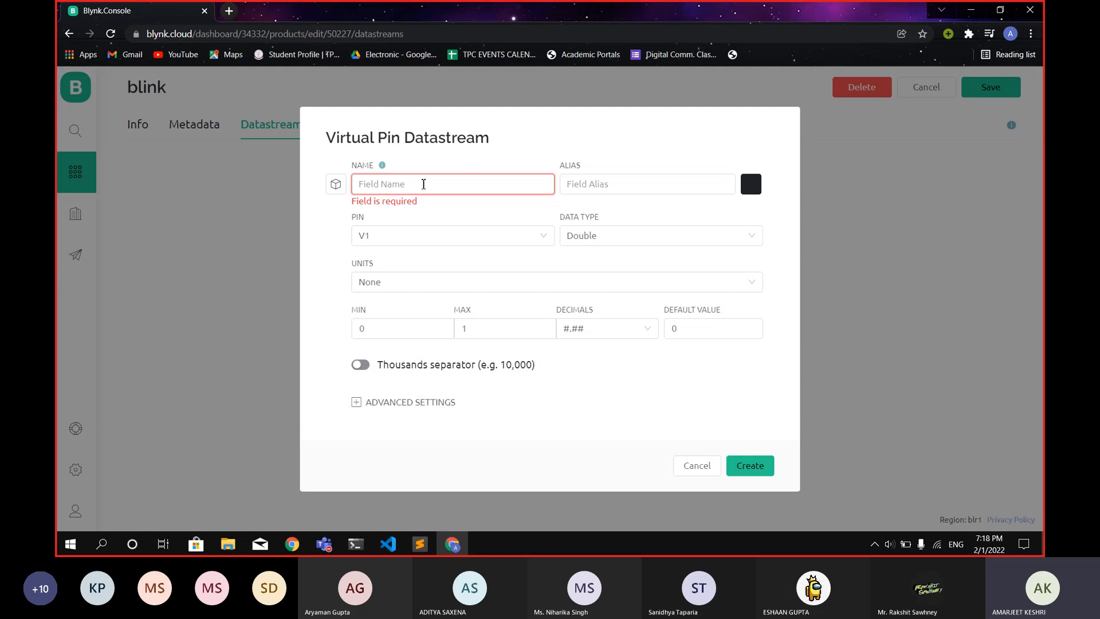
text(LED GREEN)
drag(361, 182, 413, 183)
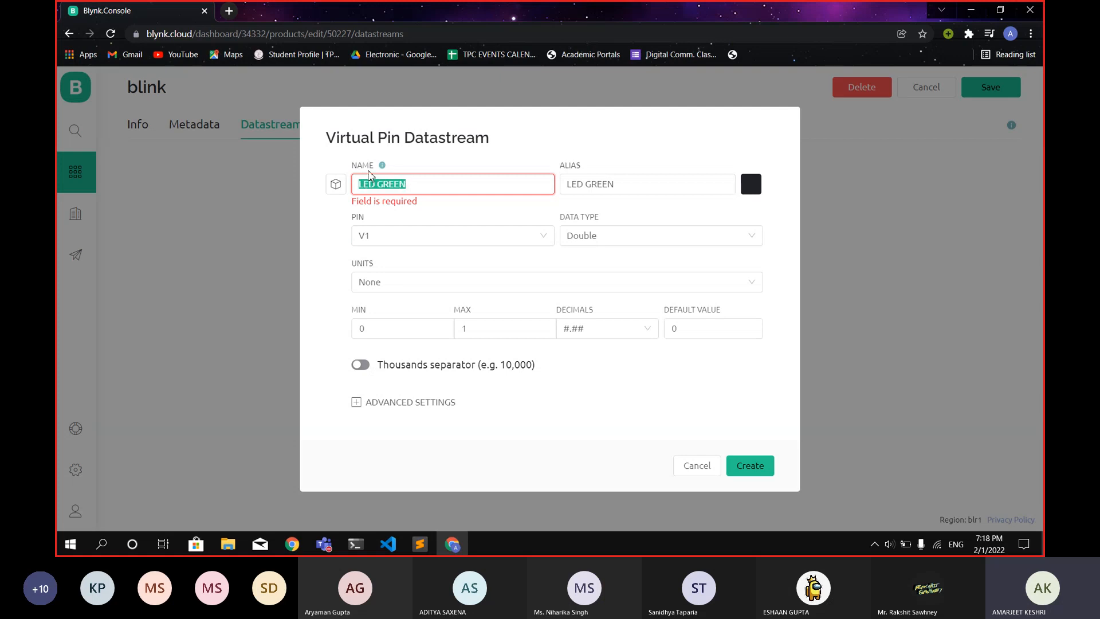
click(410, 191)
drag(408, 184, 366, 186)
Step: Set the LED GREEN datastream's data type to Integer and its default value to 0
click(635, 238)
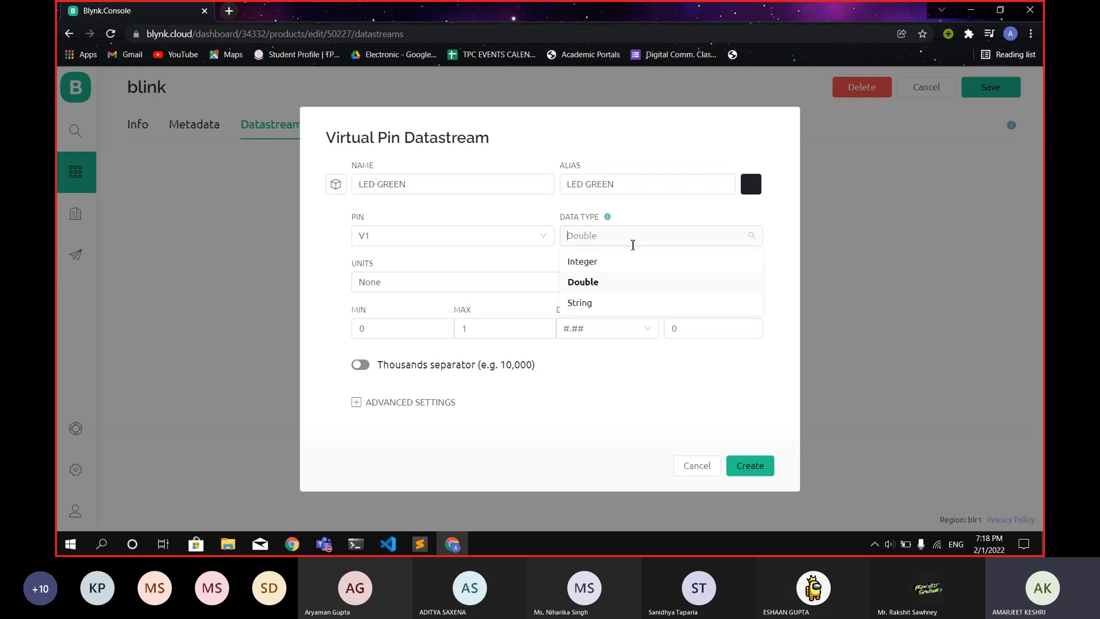
click(627, 259)
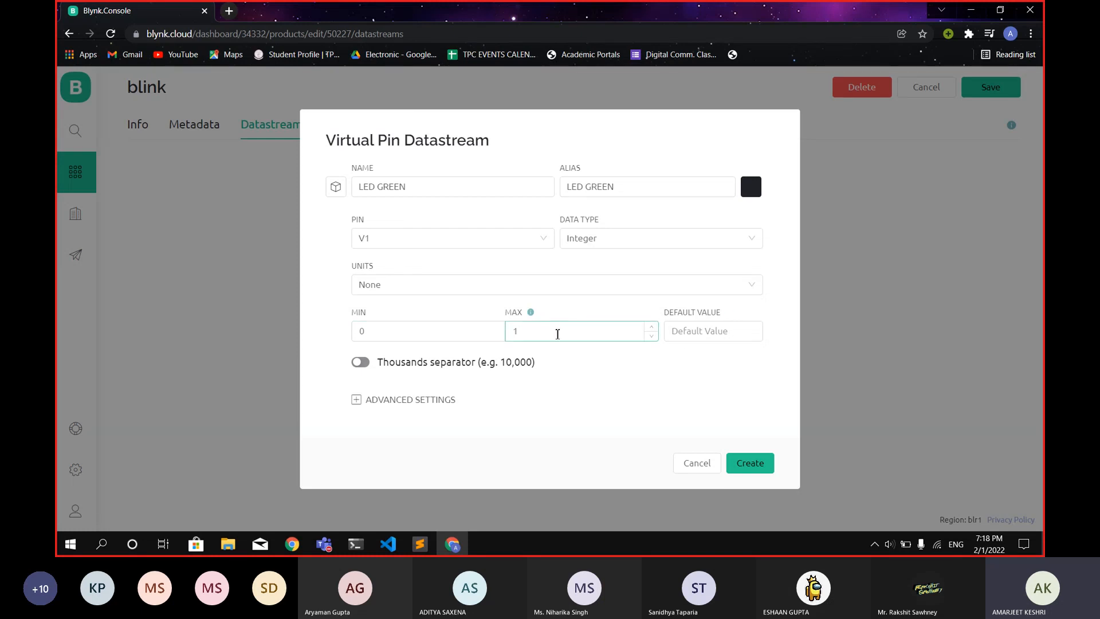
click(702, 333)
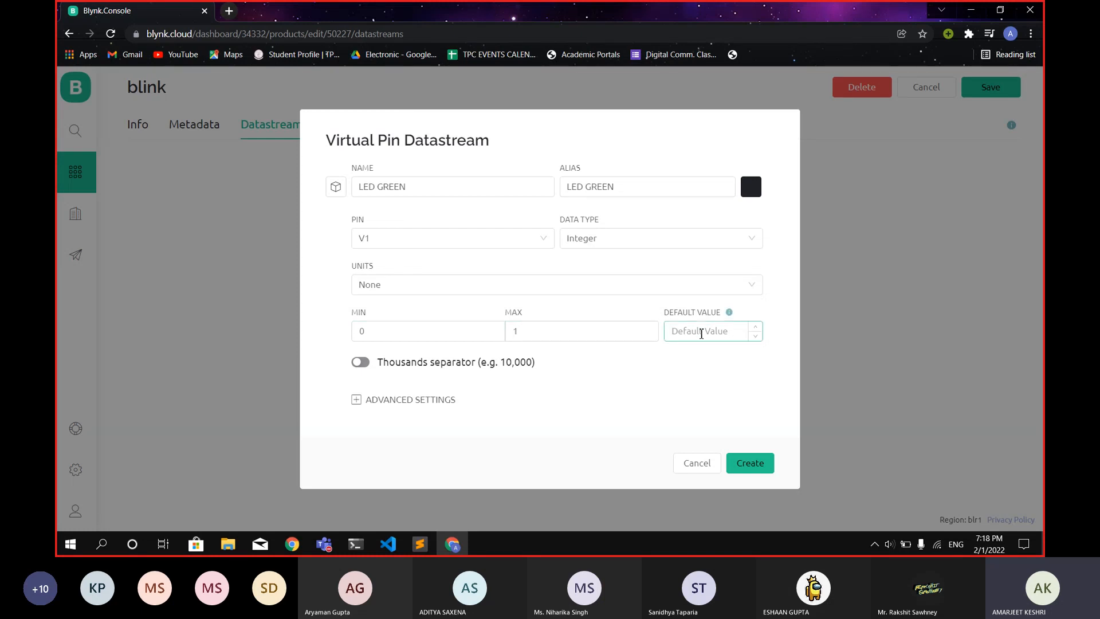
text(0)
Step: Look through the unit options, leave the units at None, and create the LED GREEN datastream
click(378, 281)
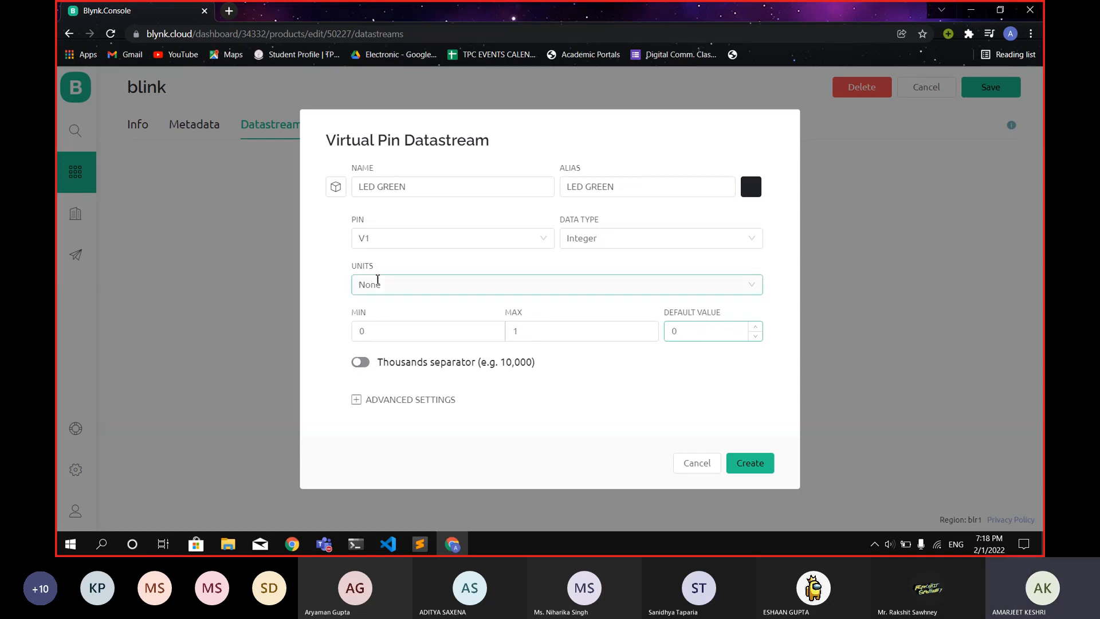
scroll(432, 367, down, 3)
scroll(407, 401, up, 3)
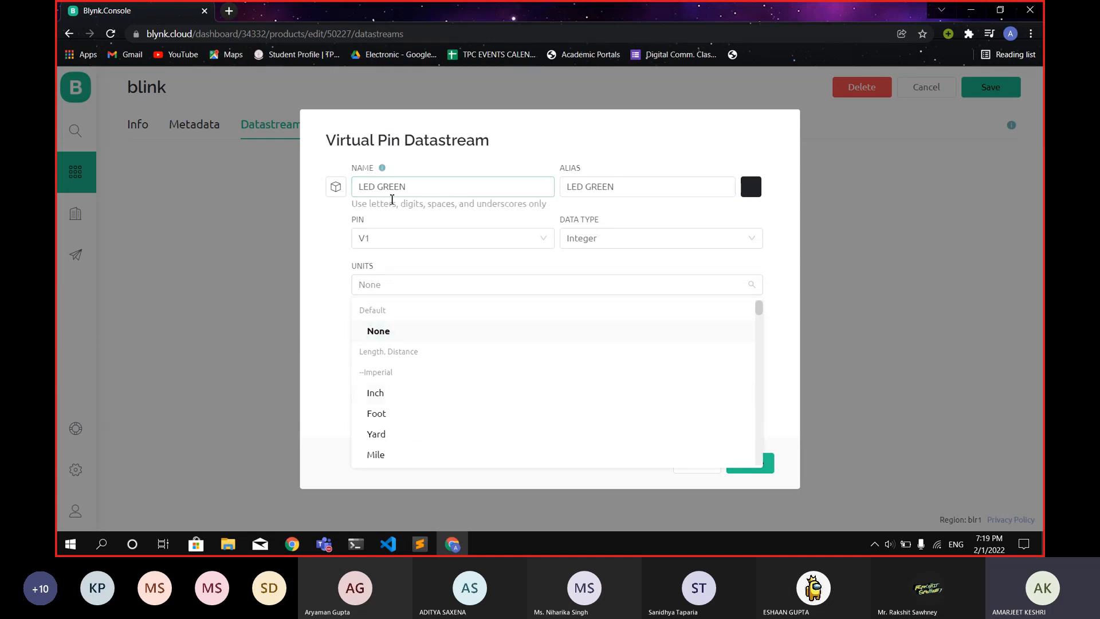
click(331, 266)
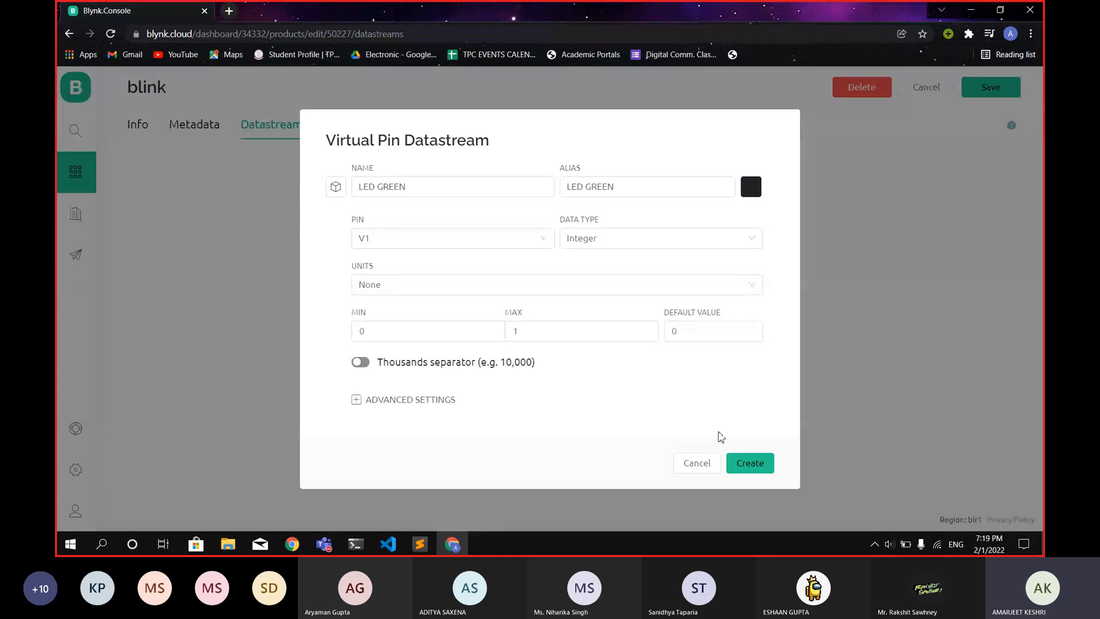
click(759, 463)
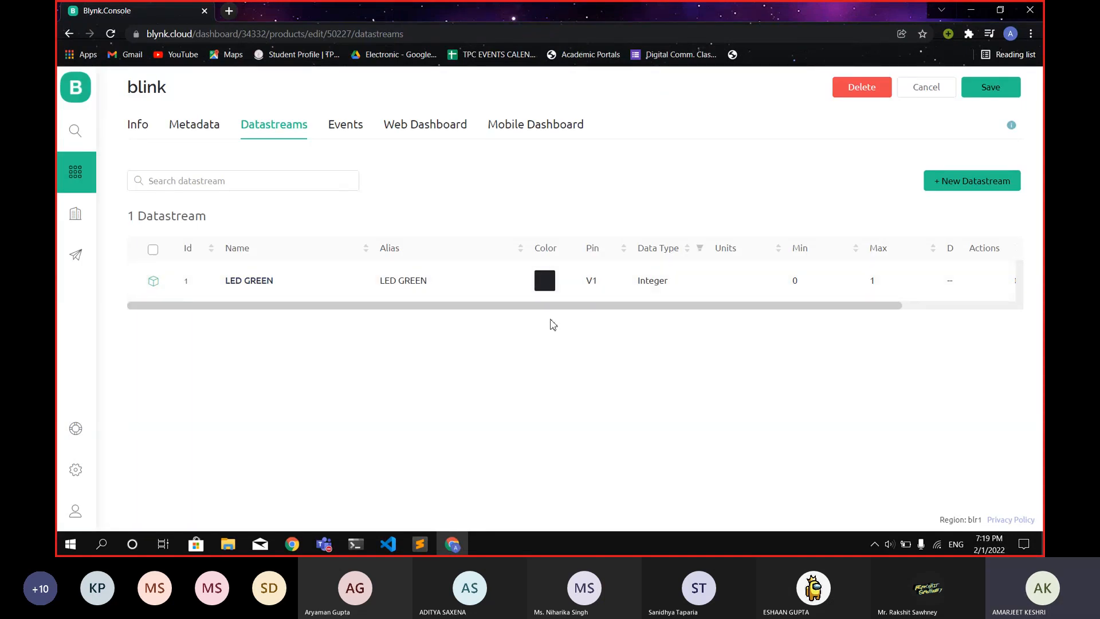
drag(550, 305, 423, 298)
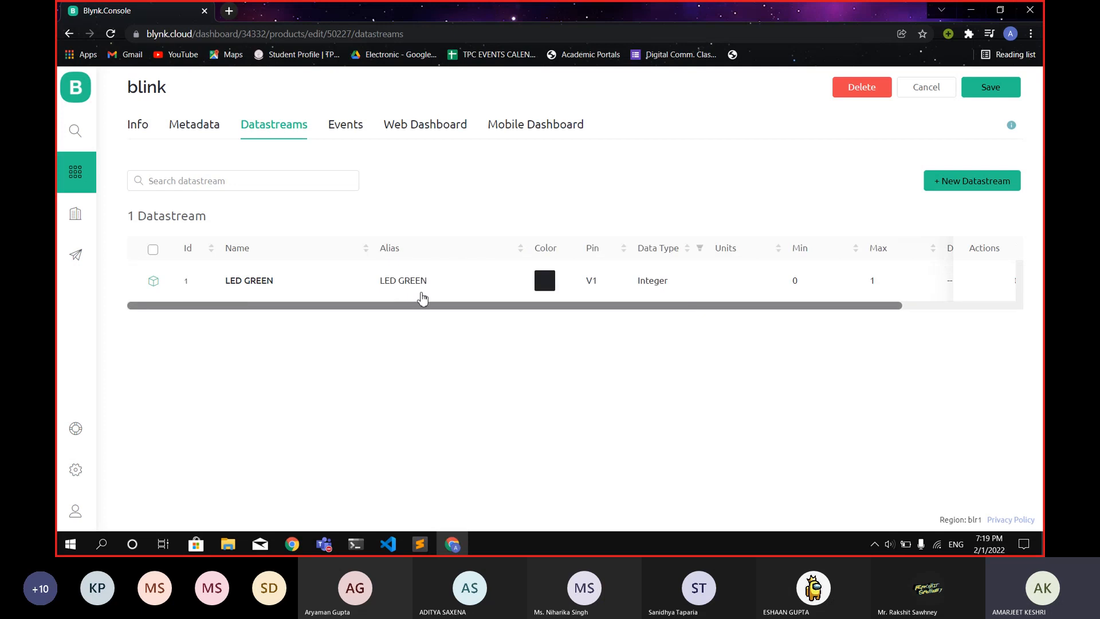
click(337, 132)
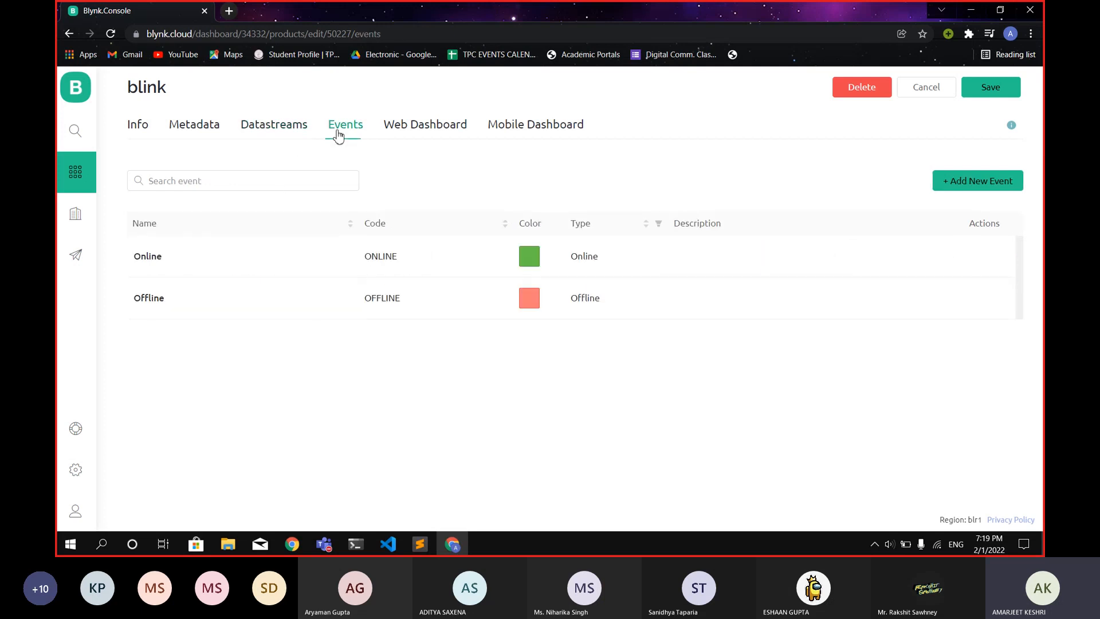
click(278, 133)
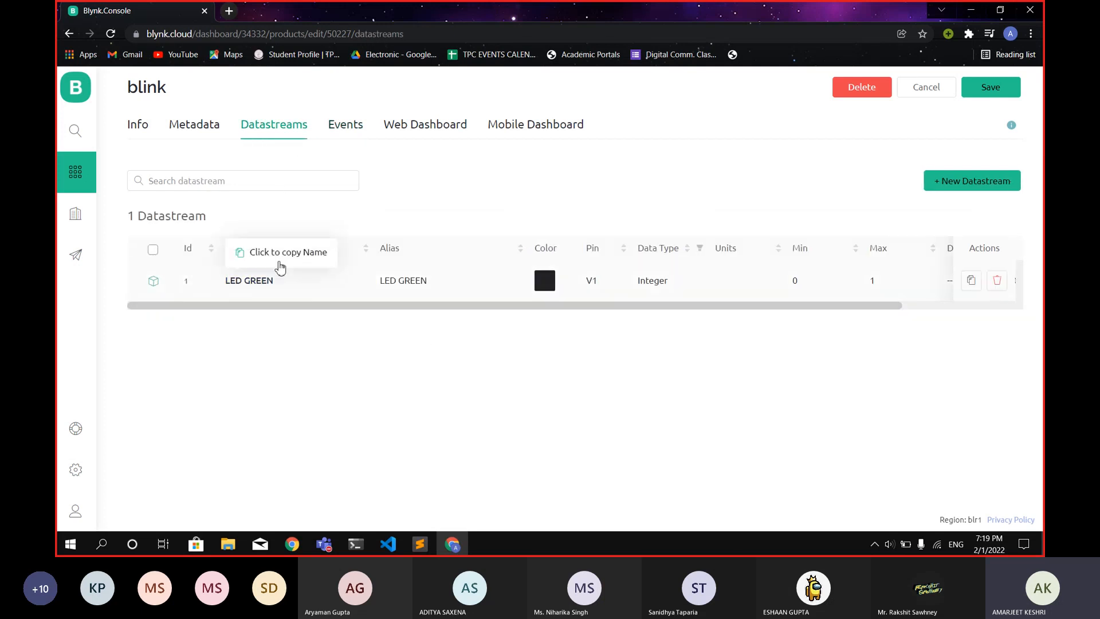
Step: Examine which pins a second Virtual Pin datastream could use and discard that datastream
click(977, 185)
click(977, 188)
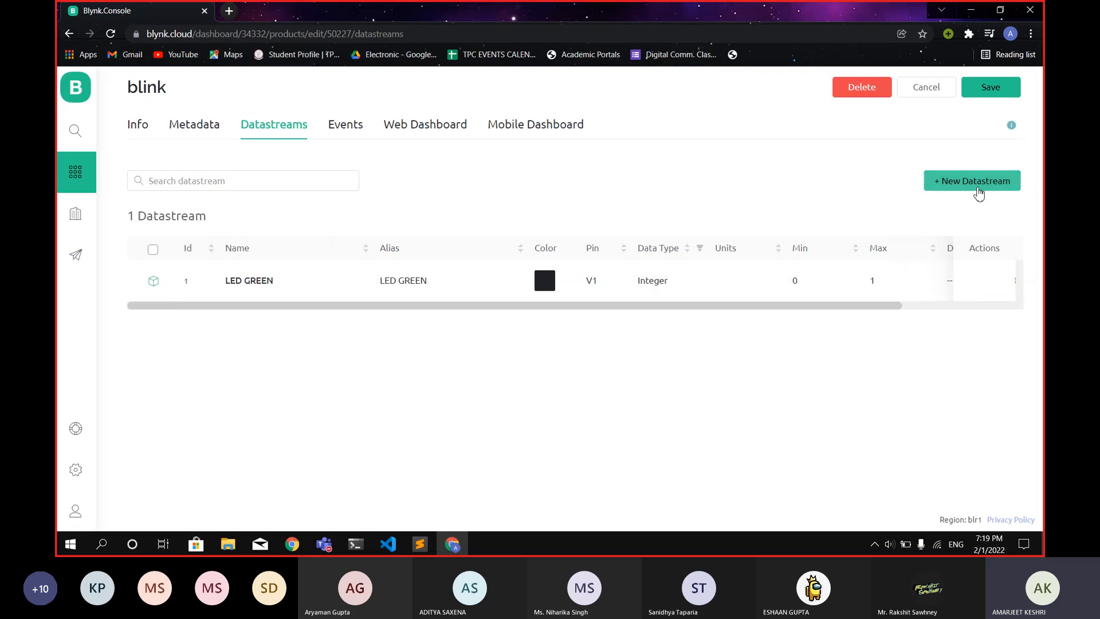
click(978, 188)
click(969, 246)
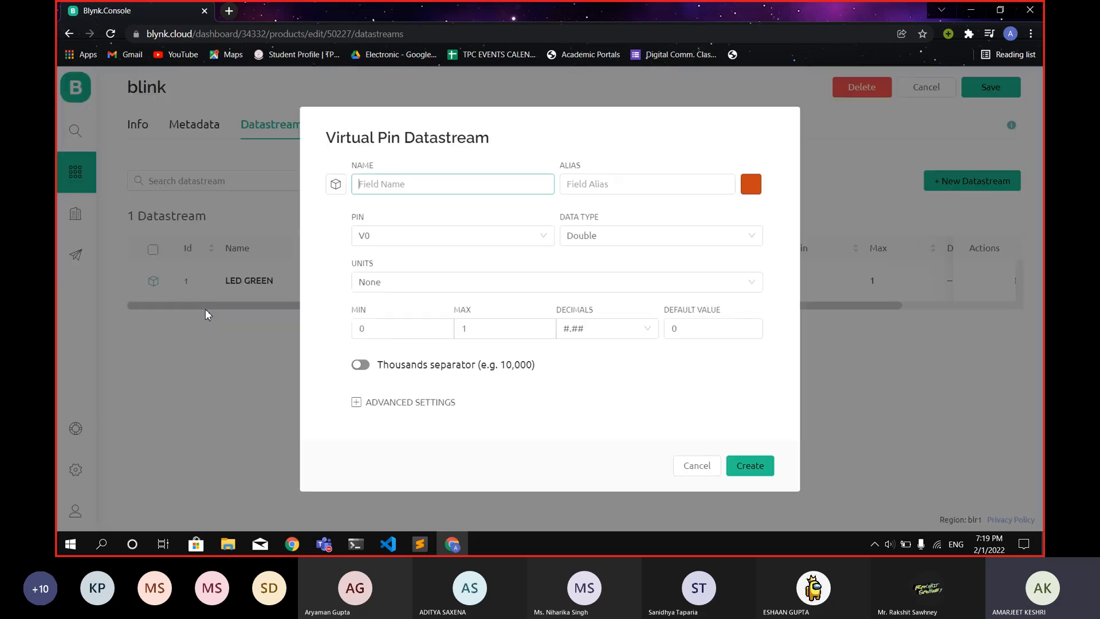
click(450, 242)
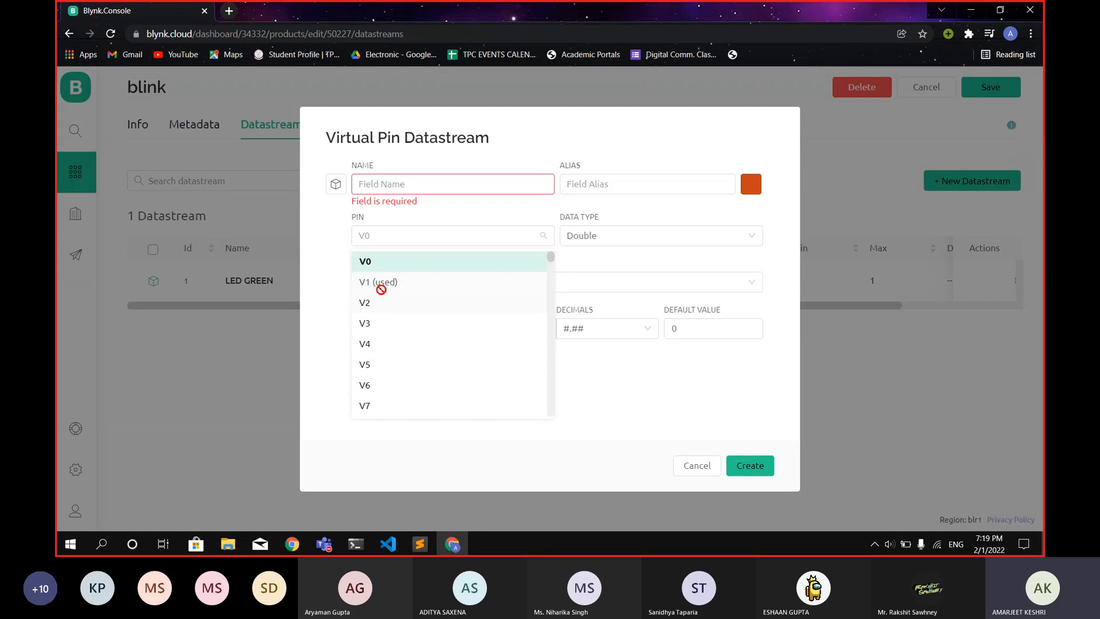
scroll(377, 361, down, 4)
scroll(377, 368, up, 4)
click(281, 369)
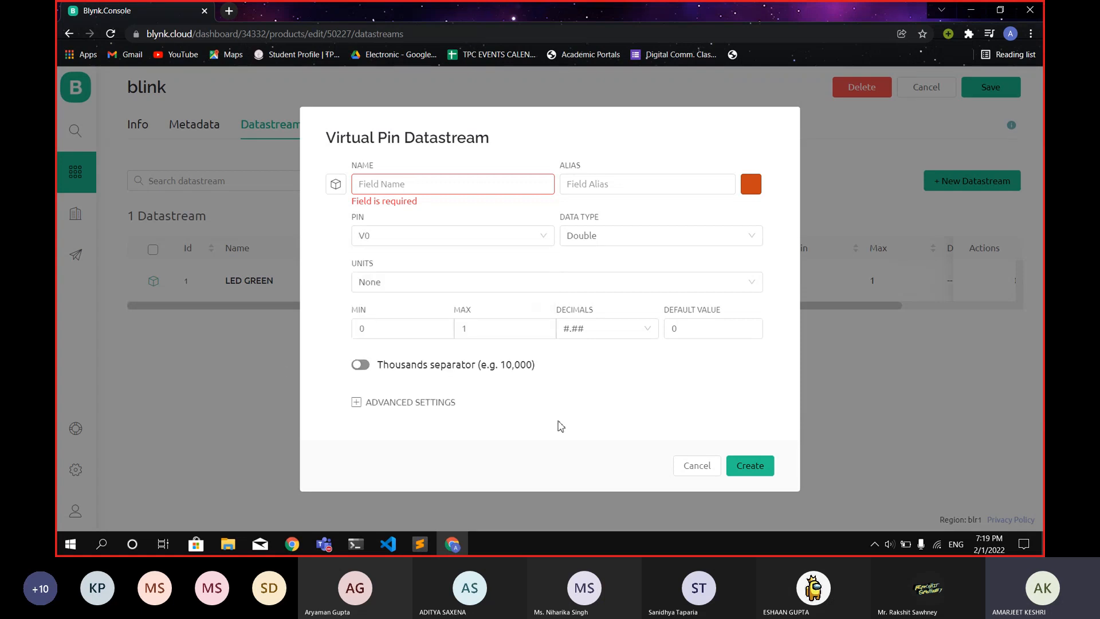
click(695, 471)
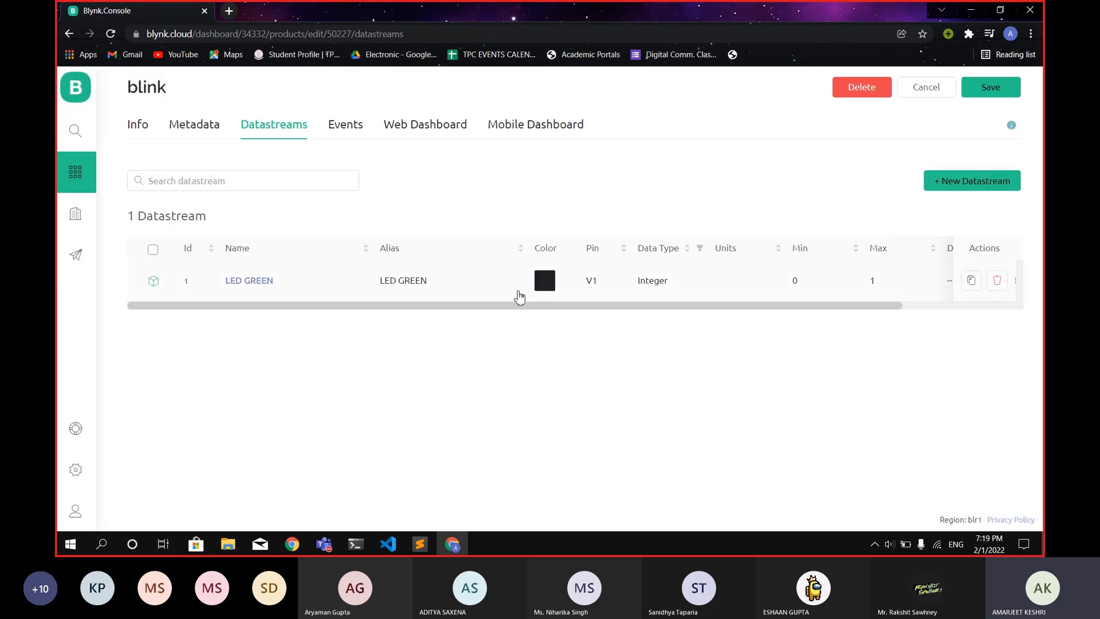
Step: Review the template's events and browse the widgets available for its web dashboard
click(340, 130)
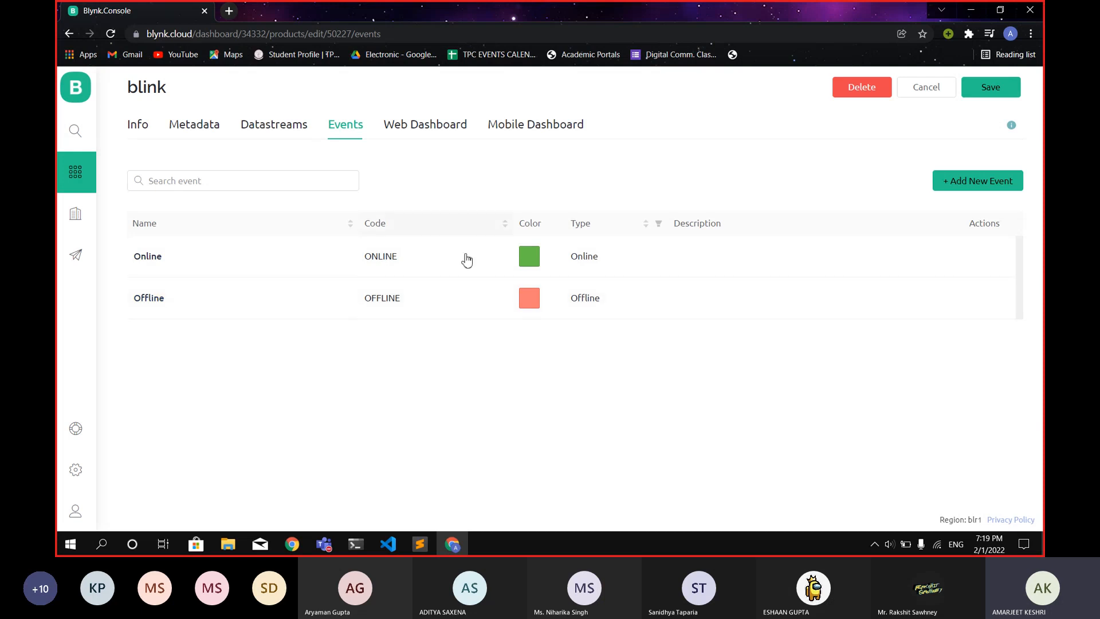
click(416, 123)
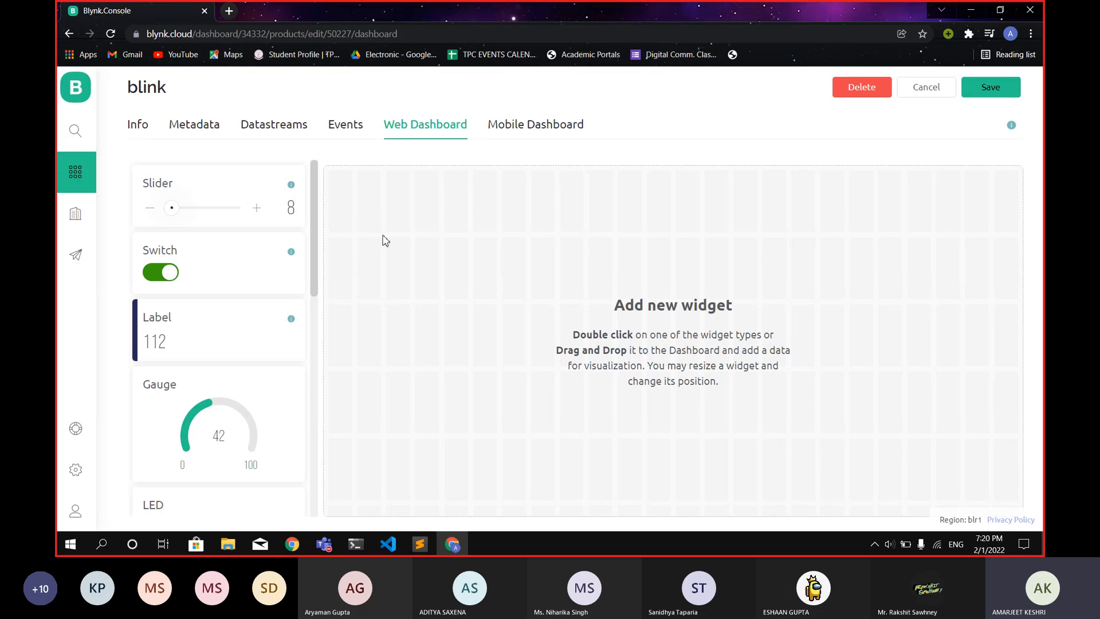
scroll(213, 356, down, 1)
scroll(217, 275, down, 3)
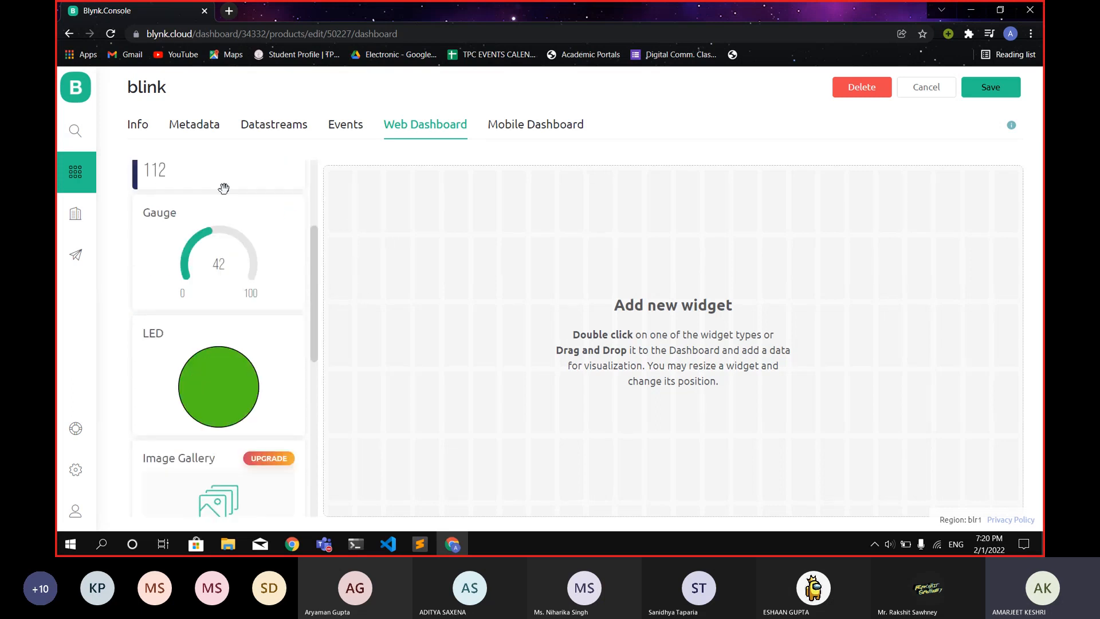
scroll(221, 218, up, 2)
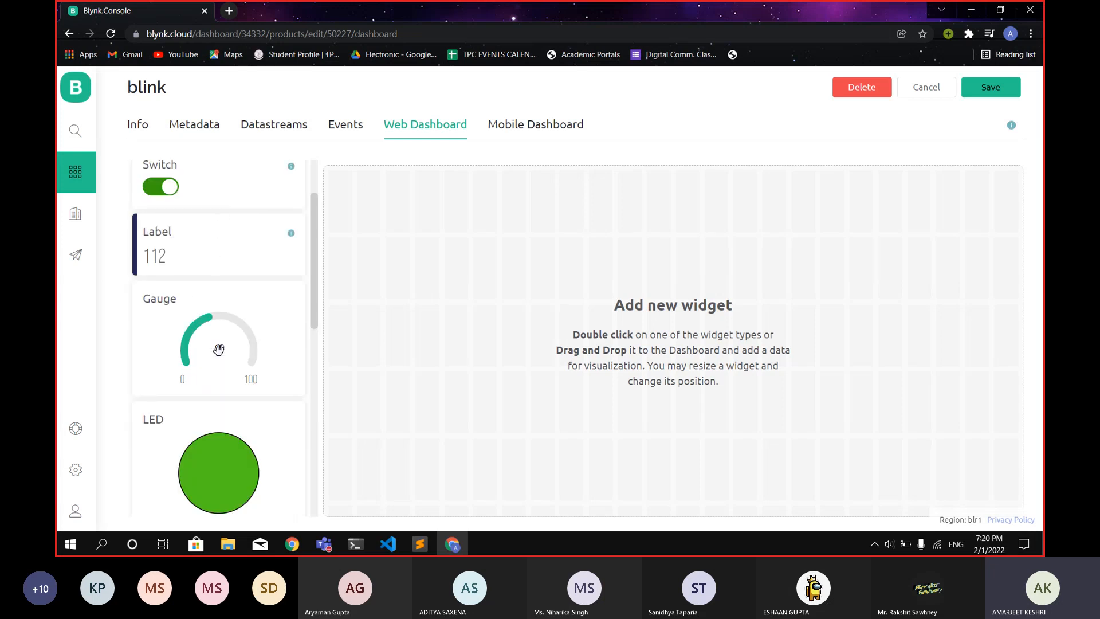
scroll(218, 349, down, 5)
scroll(207, 252, down, 3)
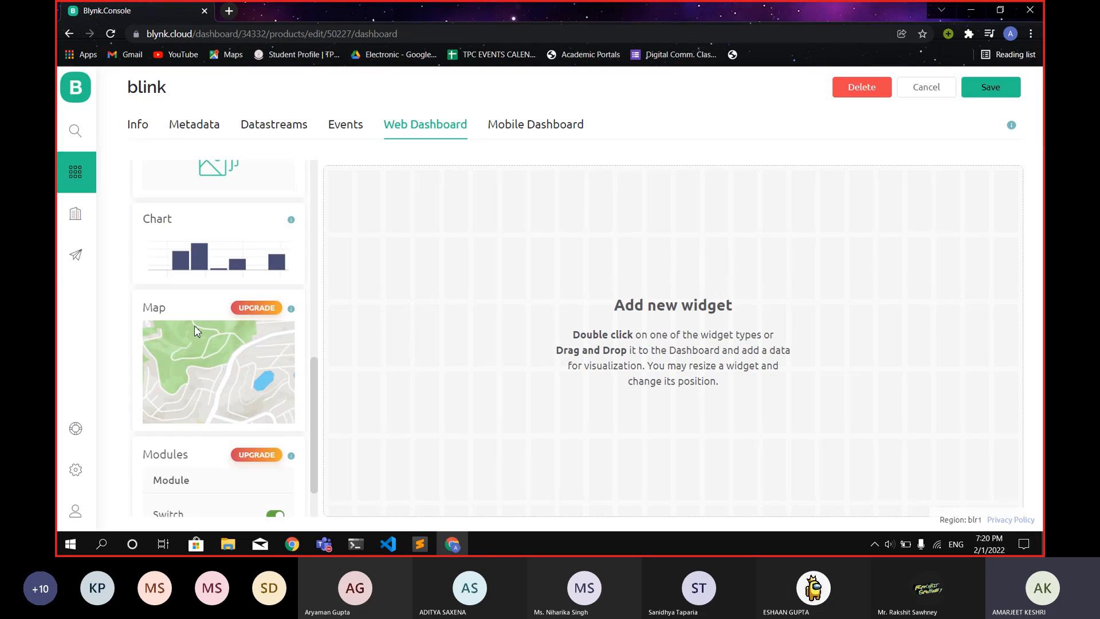
Step: Look through the available widgets and place a Switch widget on the template's web dashboard
scroll(194, 331, down, 1)
scroll(202, 436, up, 15)
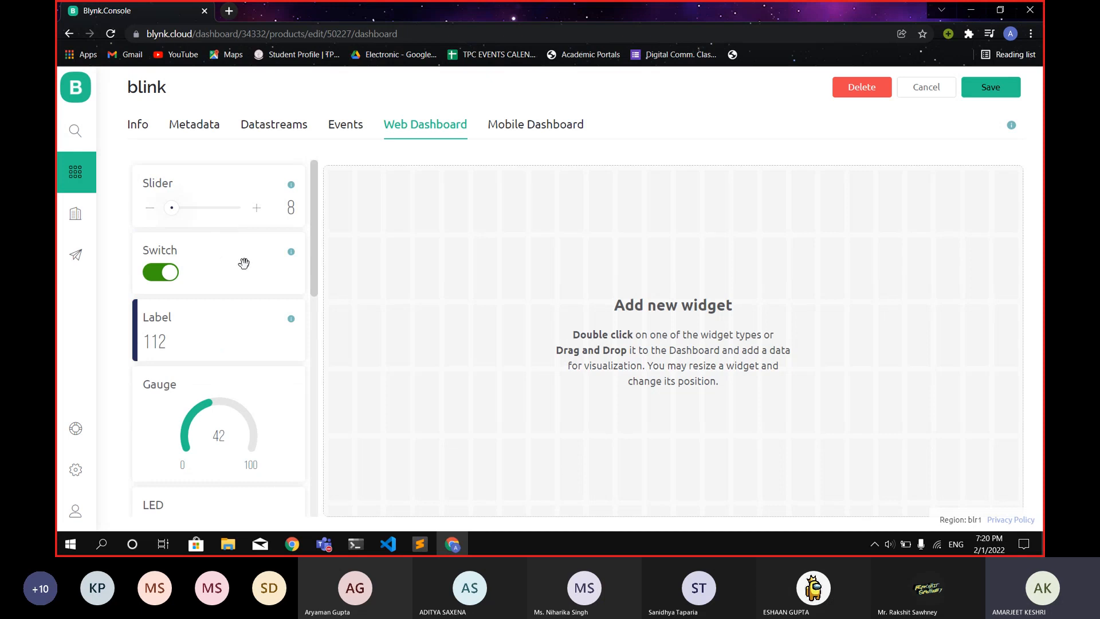
scroll(241, 265, down, 3)
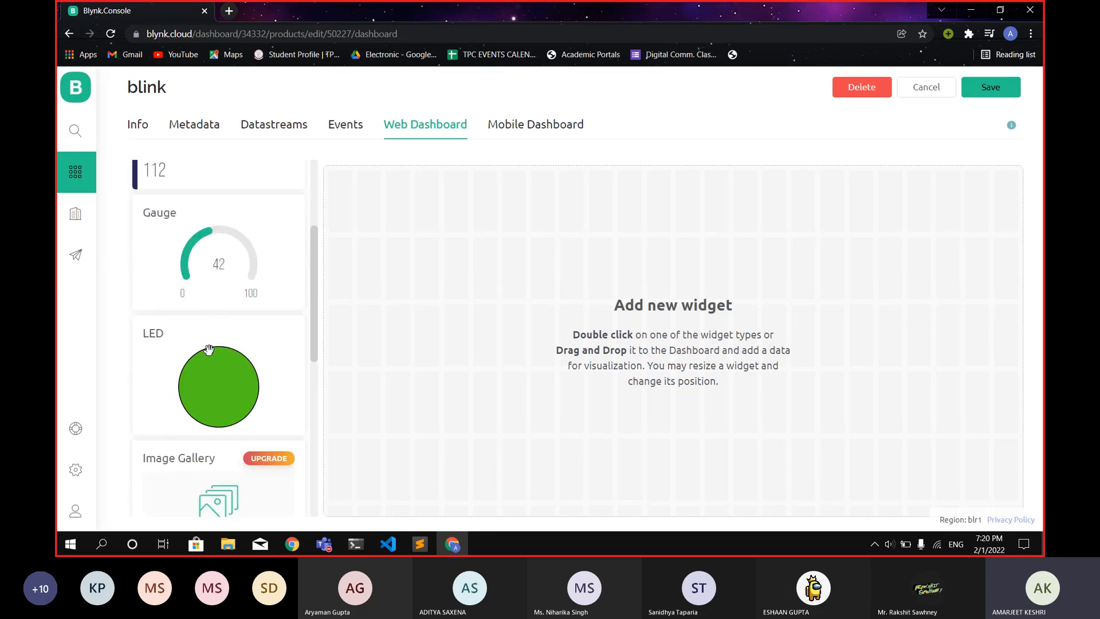
scroll(218, 367, down, 3)
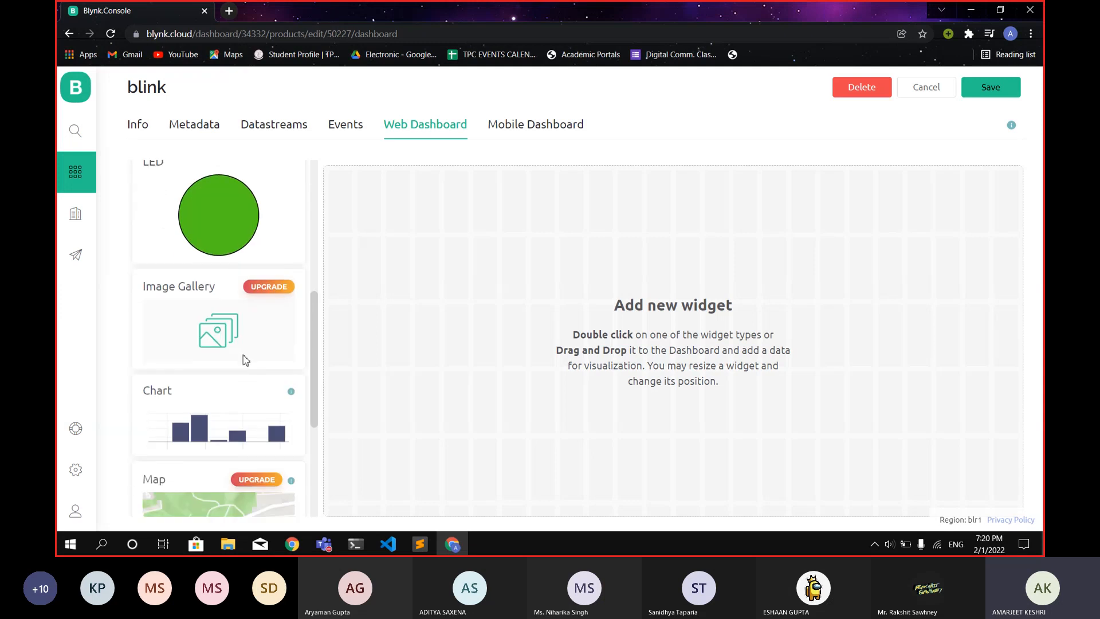
scroll(241, 359, up, 6)
drag(234, 278, 439, 219)
drag(186, 267, 403, 219)
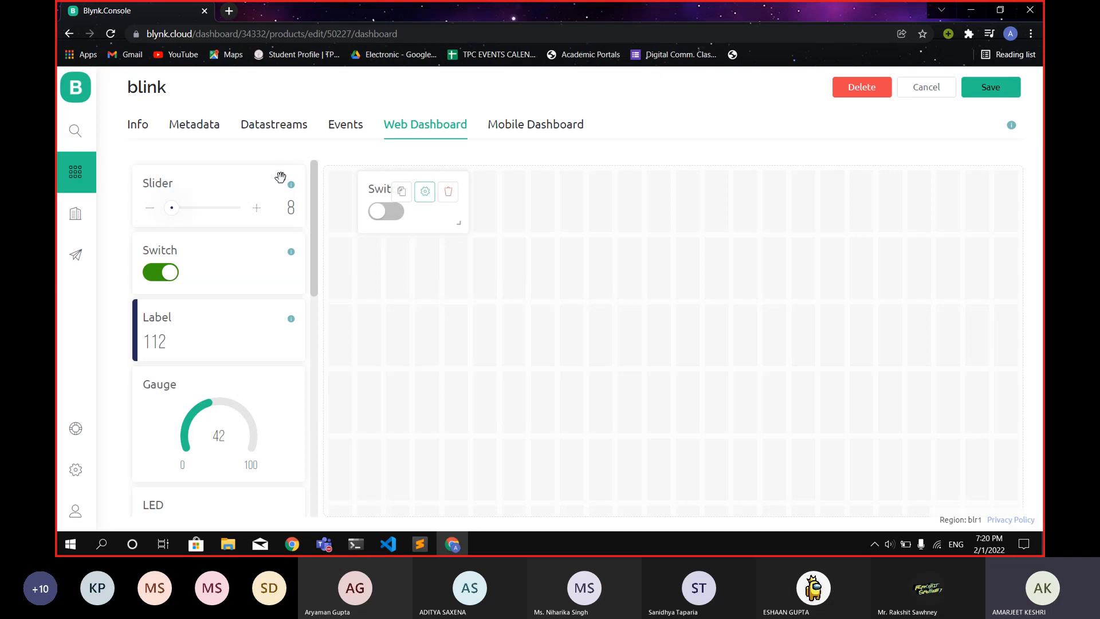
Step: Check the template's datastreams and assign LED GREEN (V1) as the Switch widget's datastream
click(282, 135)
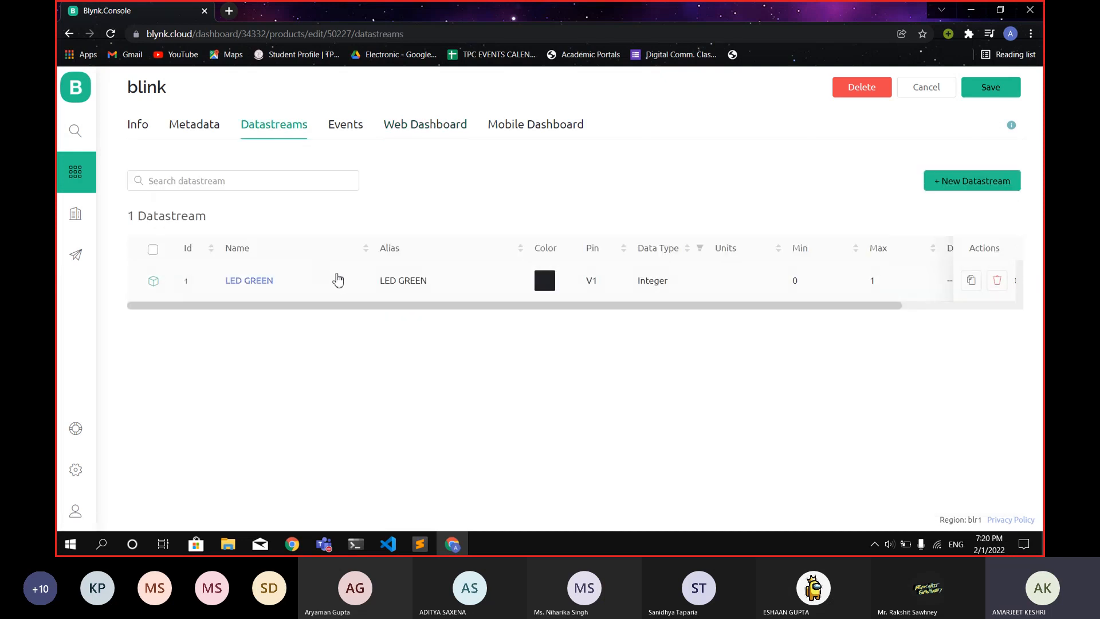
click(401, 129)
mouse_move(400, 210)
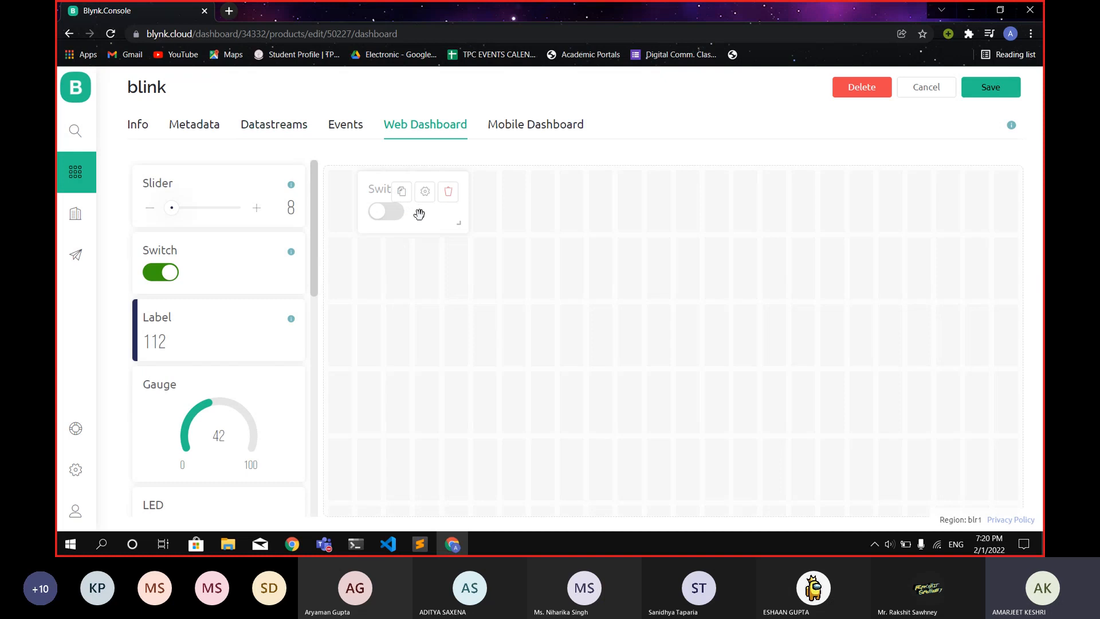
click(424, 192)
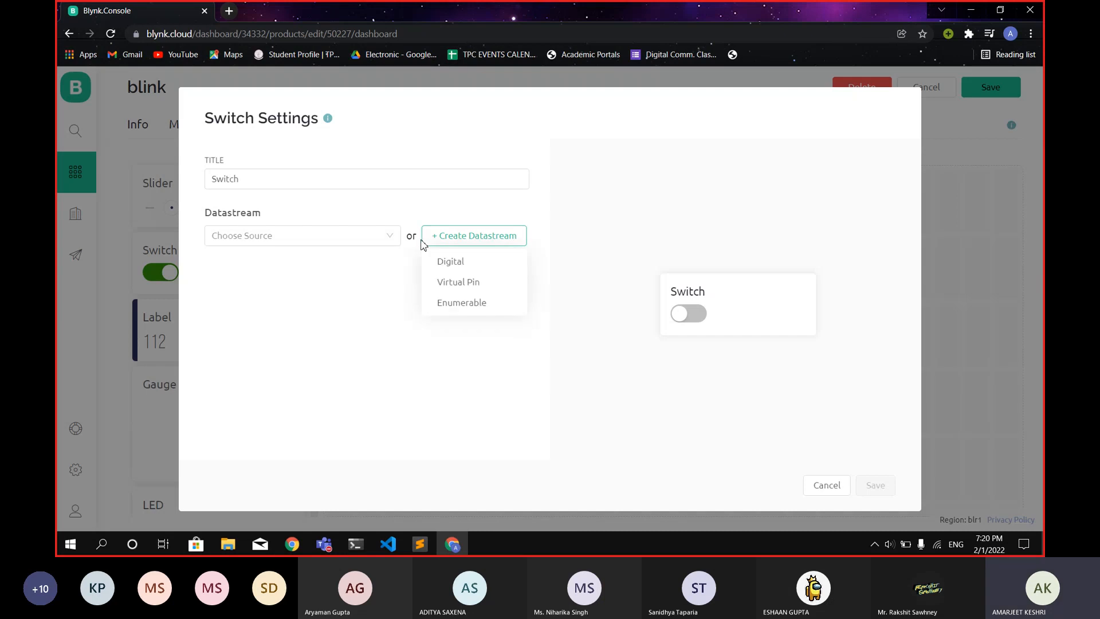
mouse_move(437, 244)
click(389, 237)
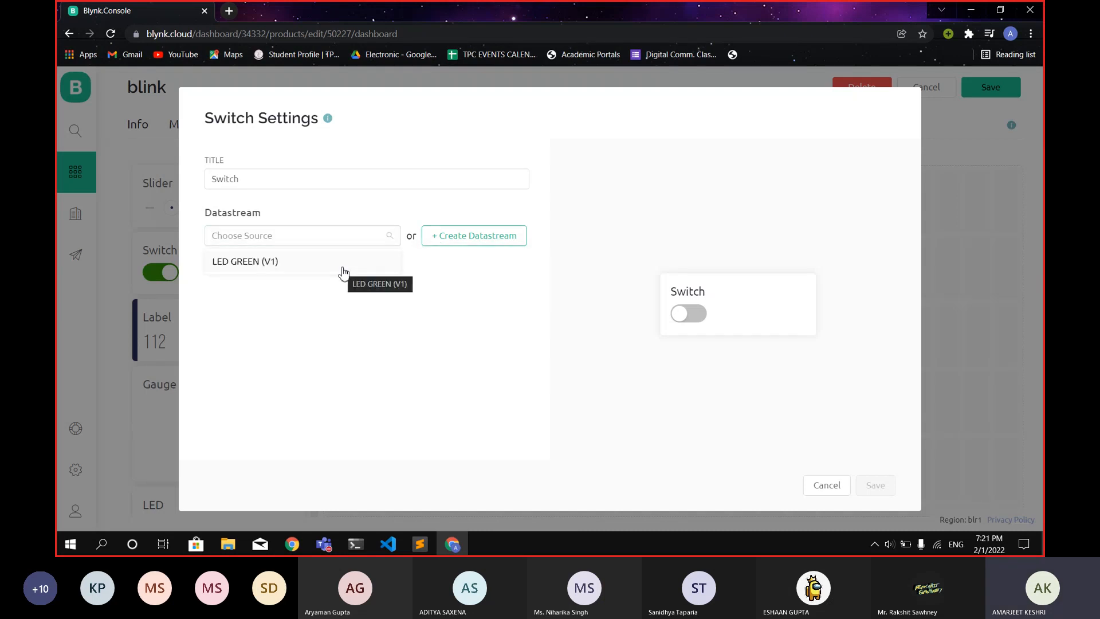
click(343, 269)
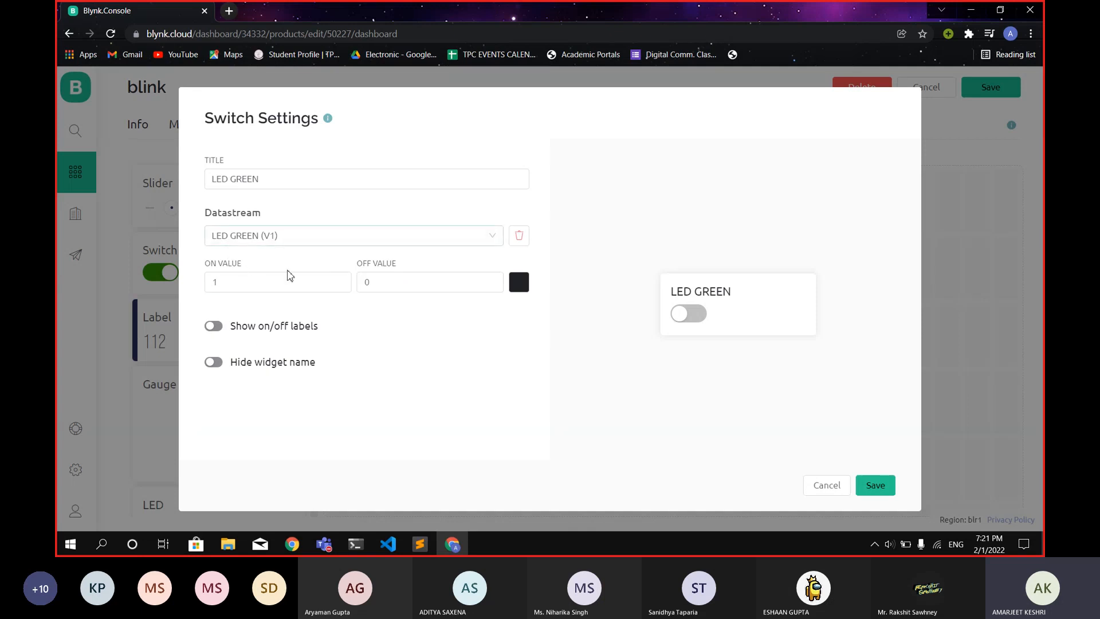
Step: Enable on/off labels for the LED GREEN switch, with ON as the on label and OFF as the off label
click(220, 329)
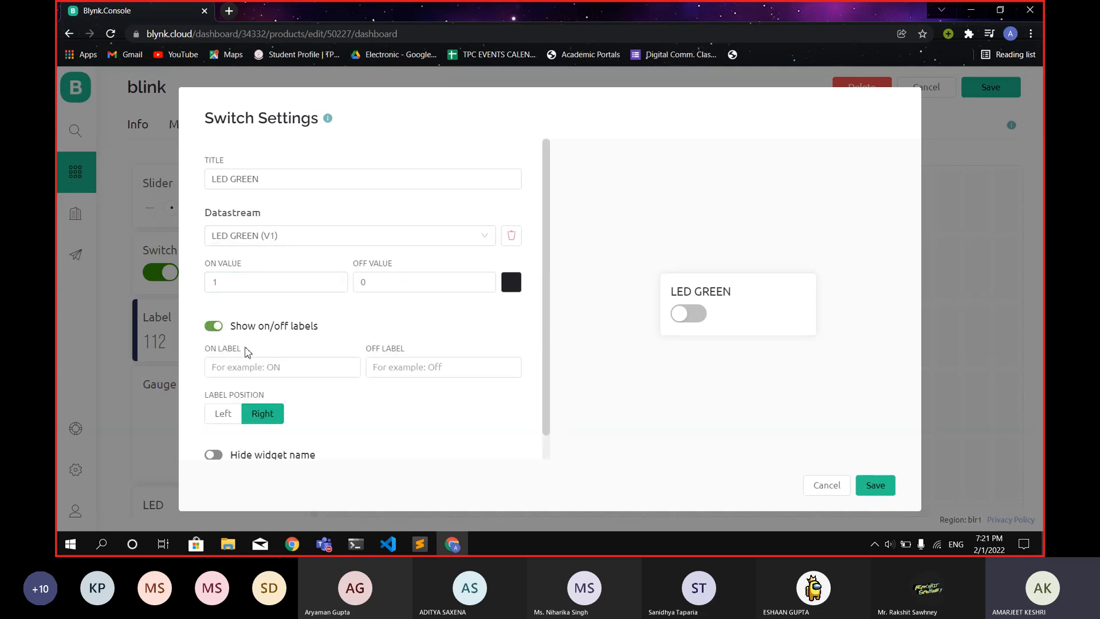
scroll(351, 325, down, 1)
click(262, 333)
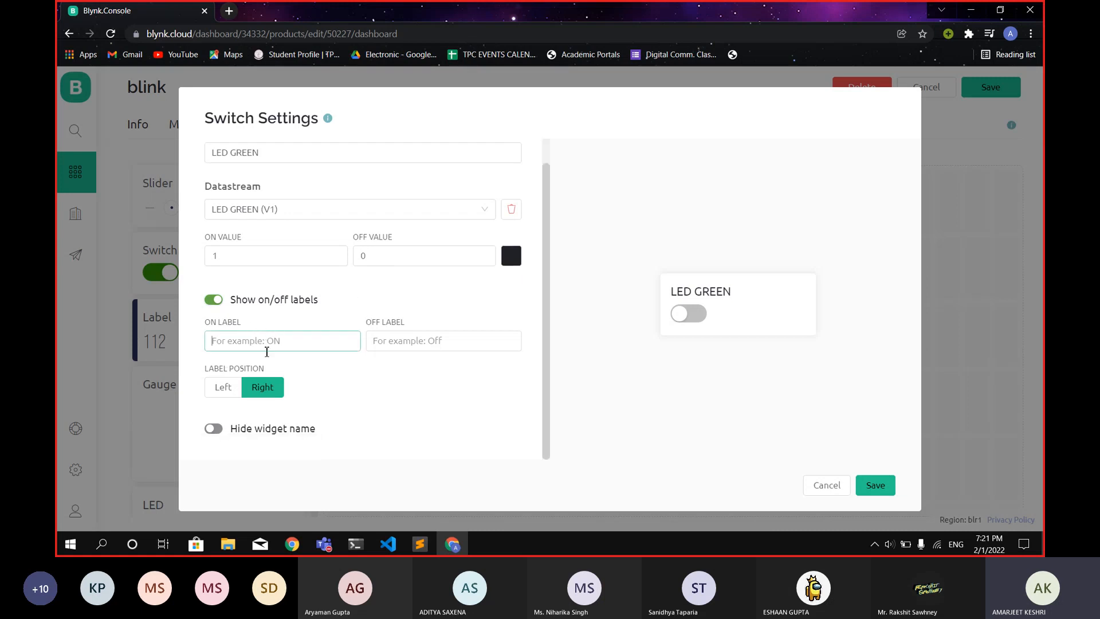
text(ON)
click(383, 342)
text(OFF)
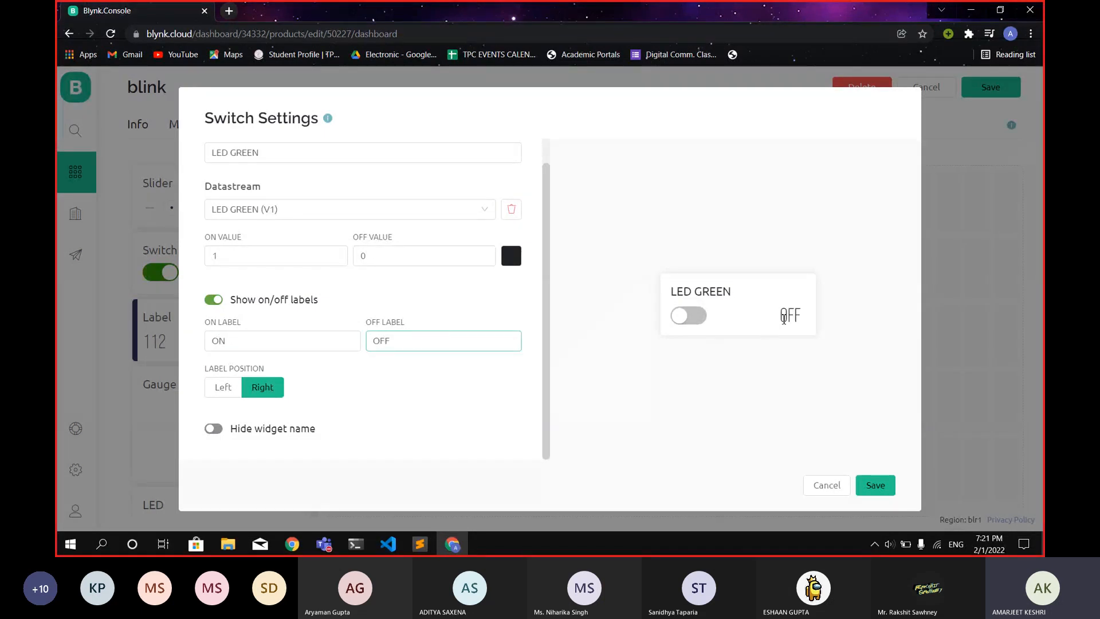
Step: Compare the switch's label positions and set the label position to Left
click(277, 342)
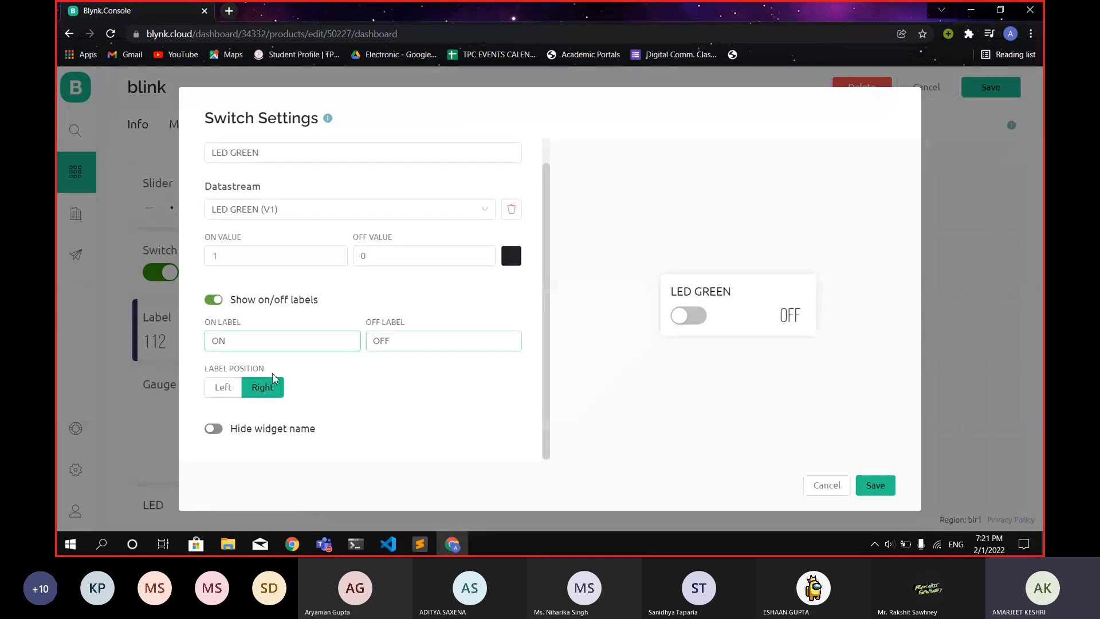
click(232, 390)
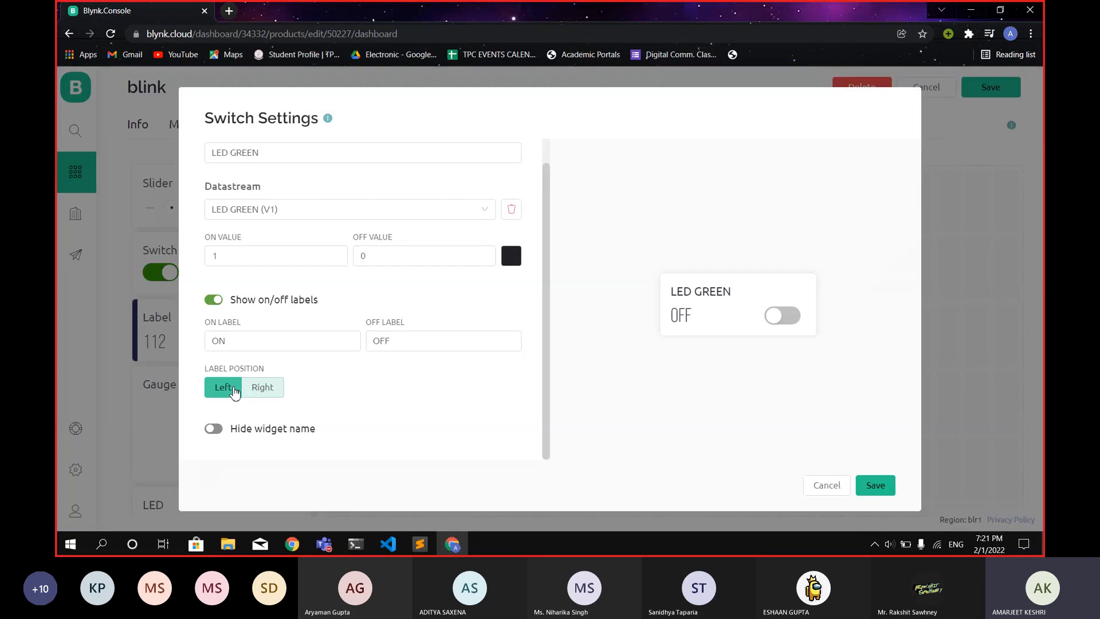
click(277, 390)
click(229, 386)
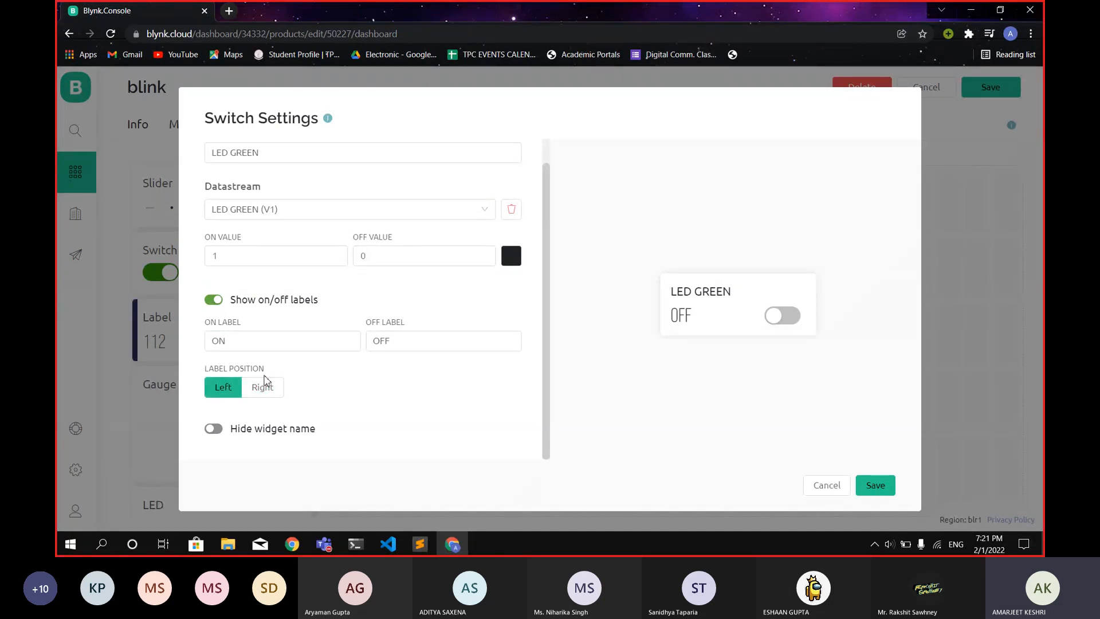
Step: Try hiding the widget name, leave that option off, and save the switch settings
click(217, 434)
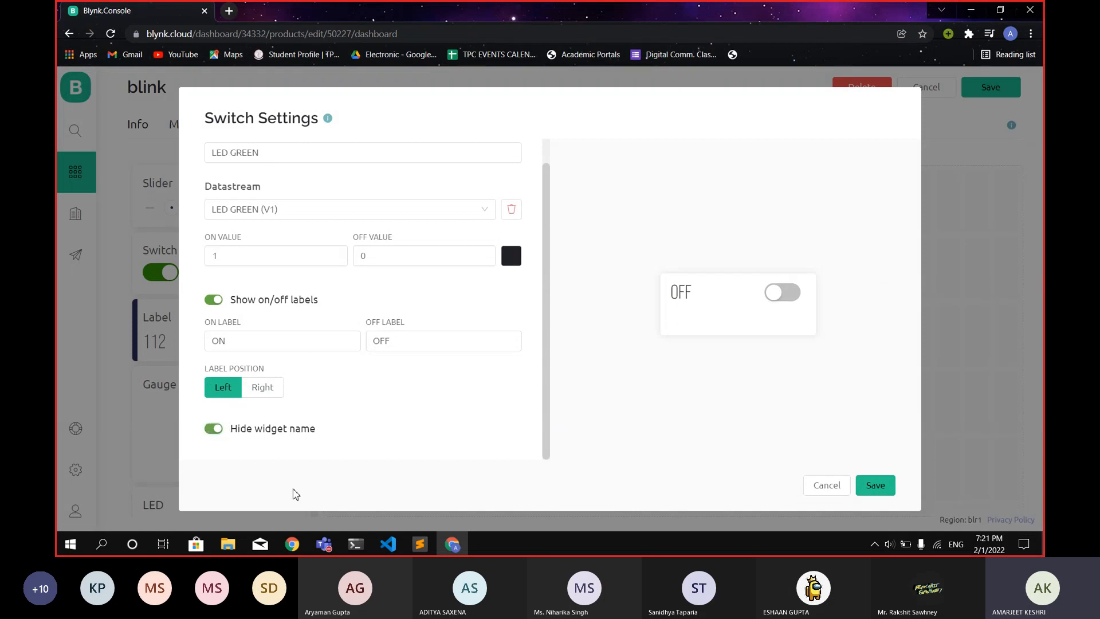
click(215, 434)
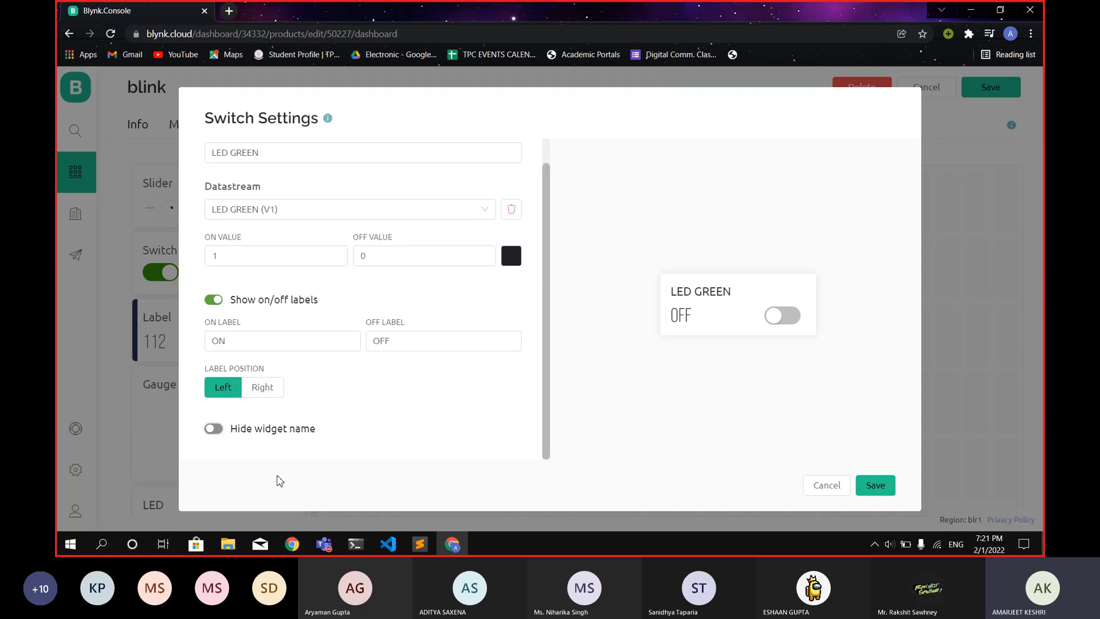
click(221, 434)
click(220, 434)
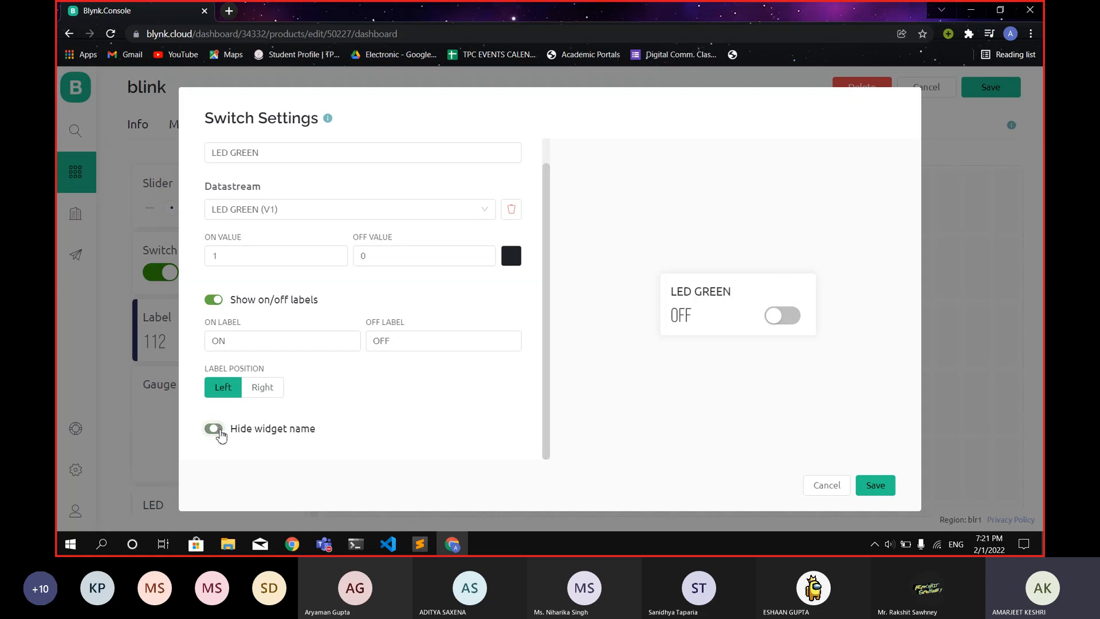
click(876, 486)
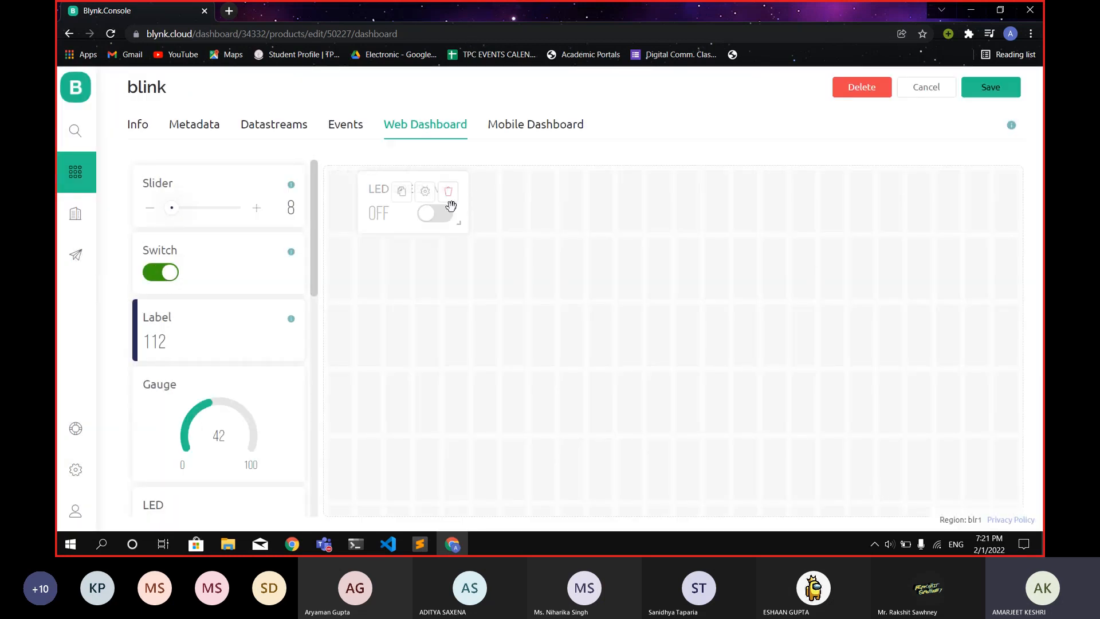
Step: Read the instructions for creating the template's mobile dashboard
click(525, 130)
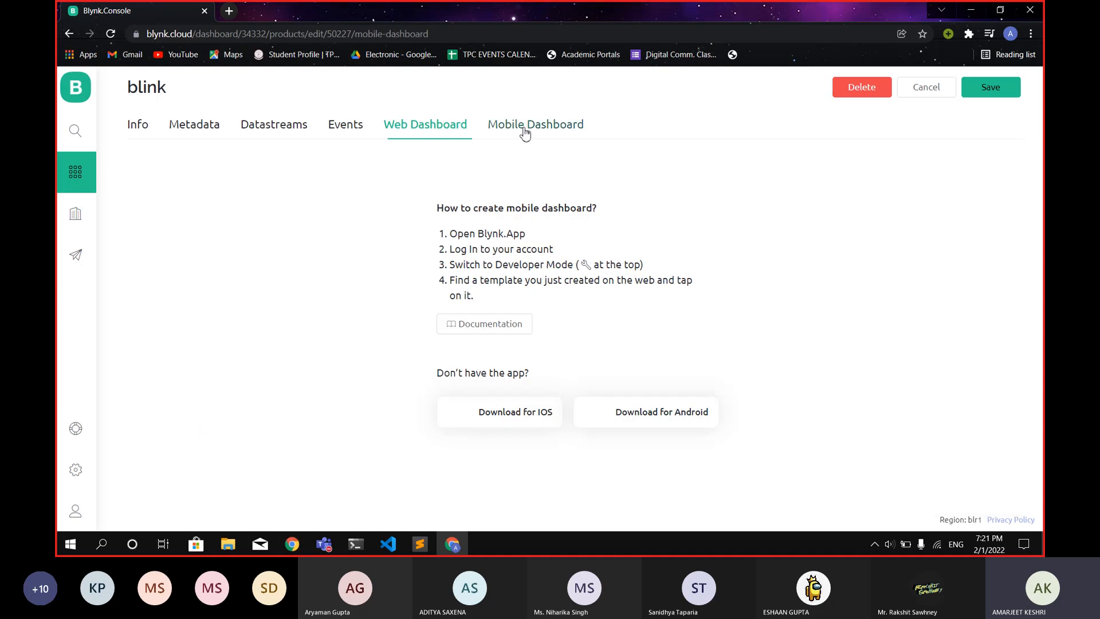
scroll(470, 235, down, 1)
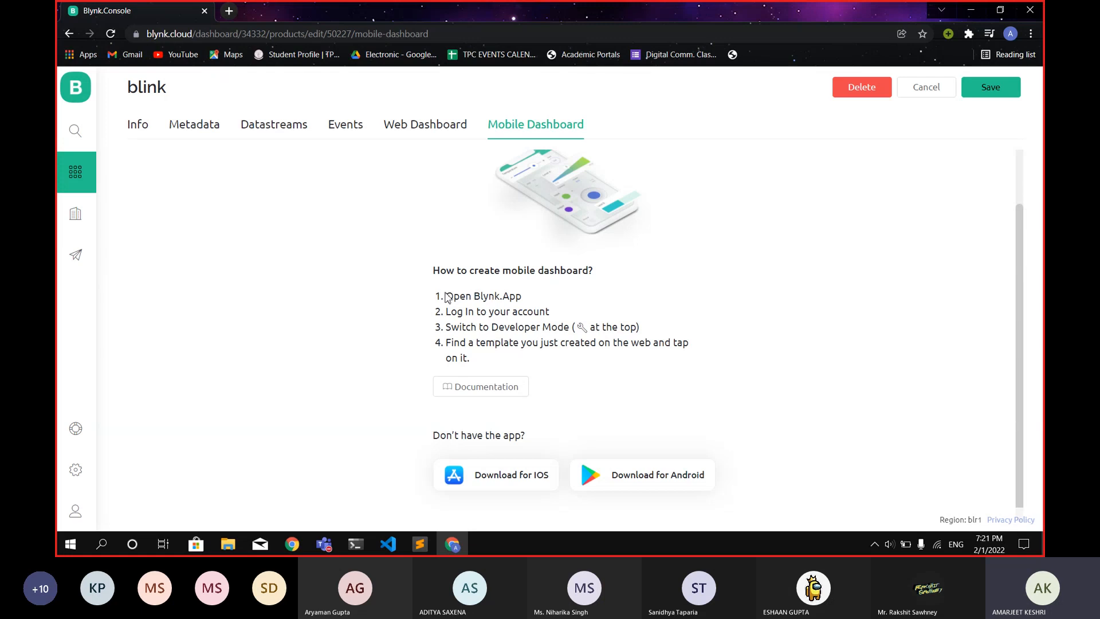
drag(447, 297, 598, 363)
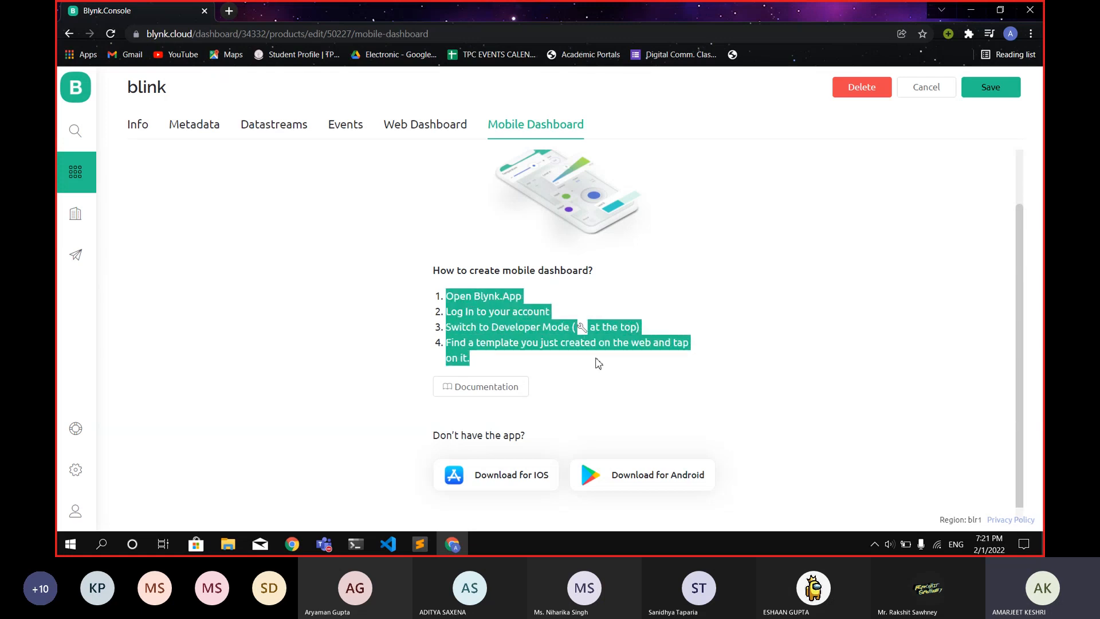
click(546, 360)
drag(472, 361, 450, 285)
Step: Recheck the template's events, datastreams and web dashboard before saving
click(427, 127)
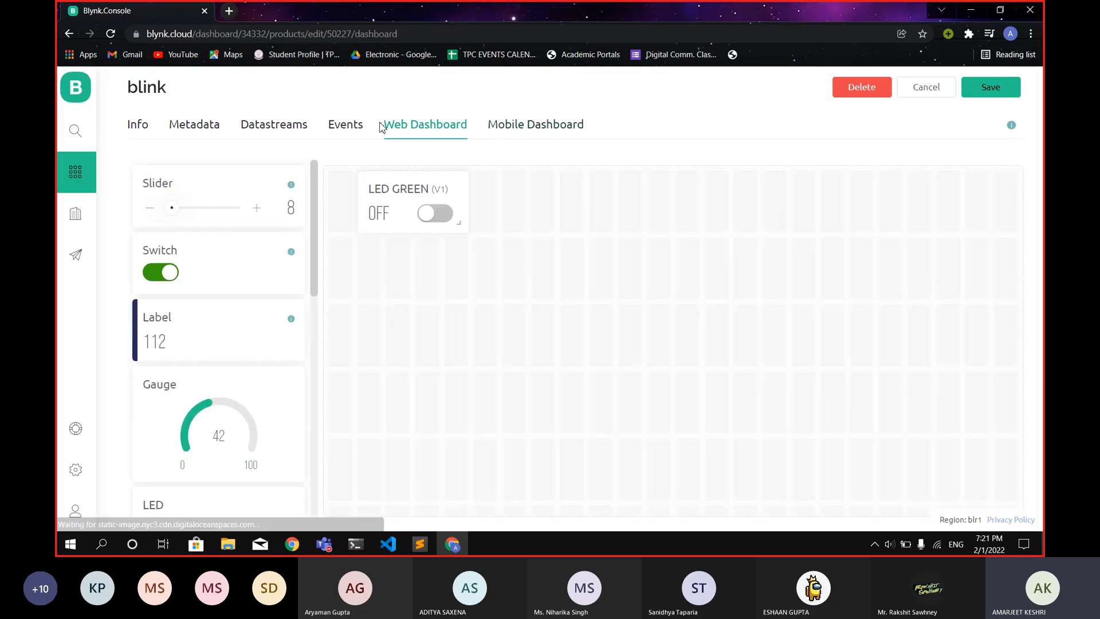
click(344, 125)
click(304, 129)
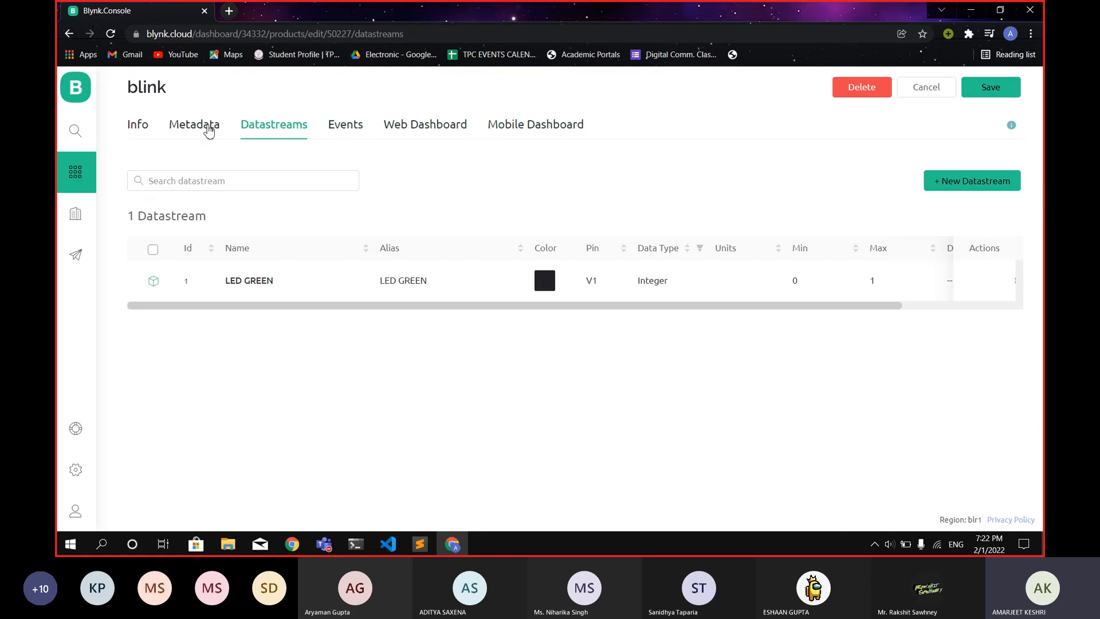
click(405, 126)
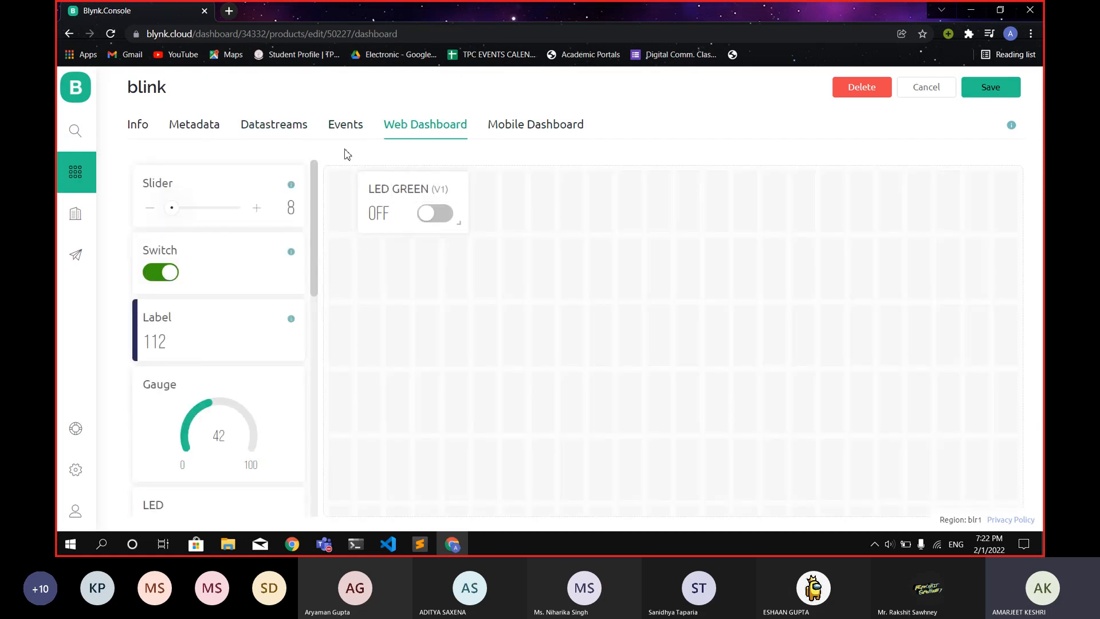
Step: Copy the firmware configuration code with the template ID and device name from the template's info, and save the template
click(142, 130)
drag(465, 271, 659, 274)
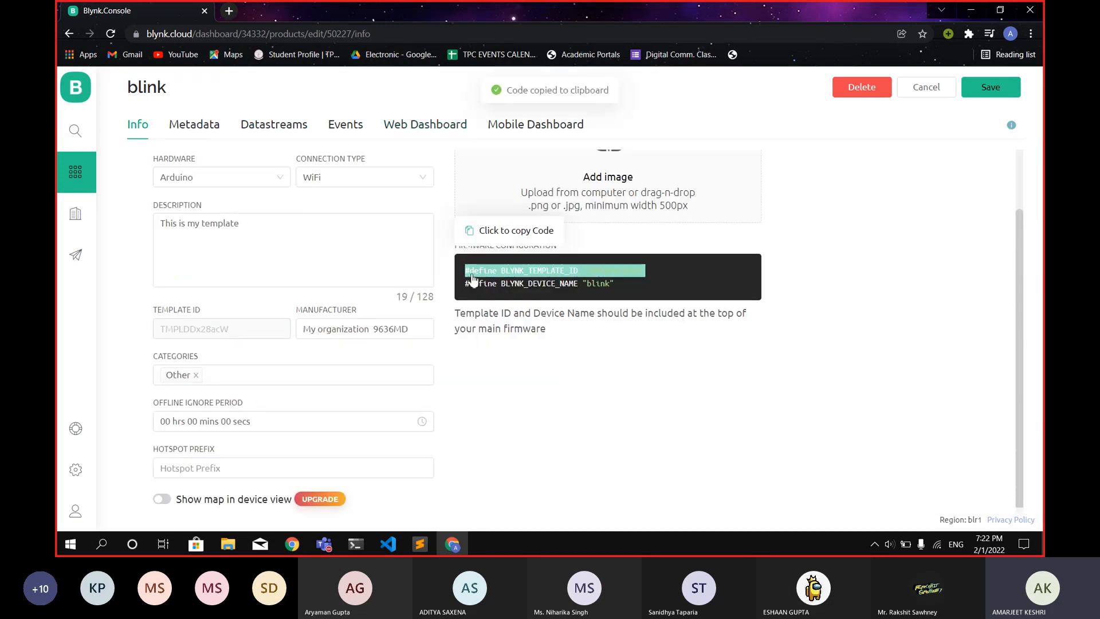
drag(463, 284, 638, 284)
key(ctrl+c)
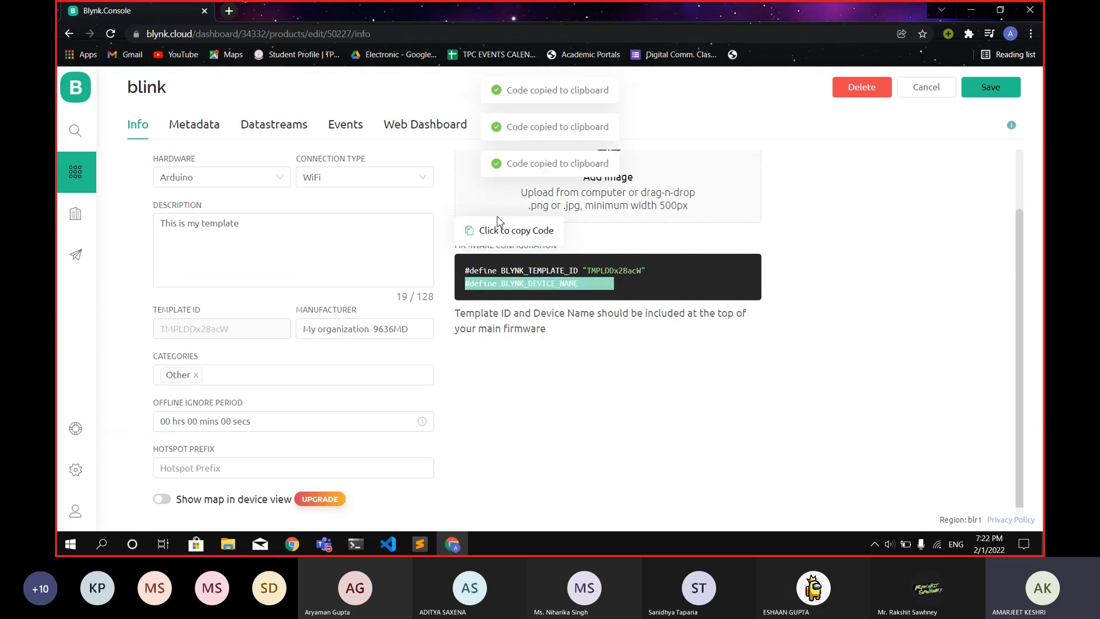
click(1013, 86)
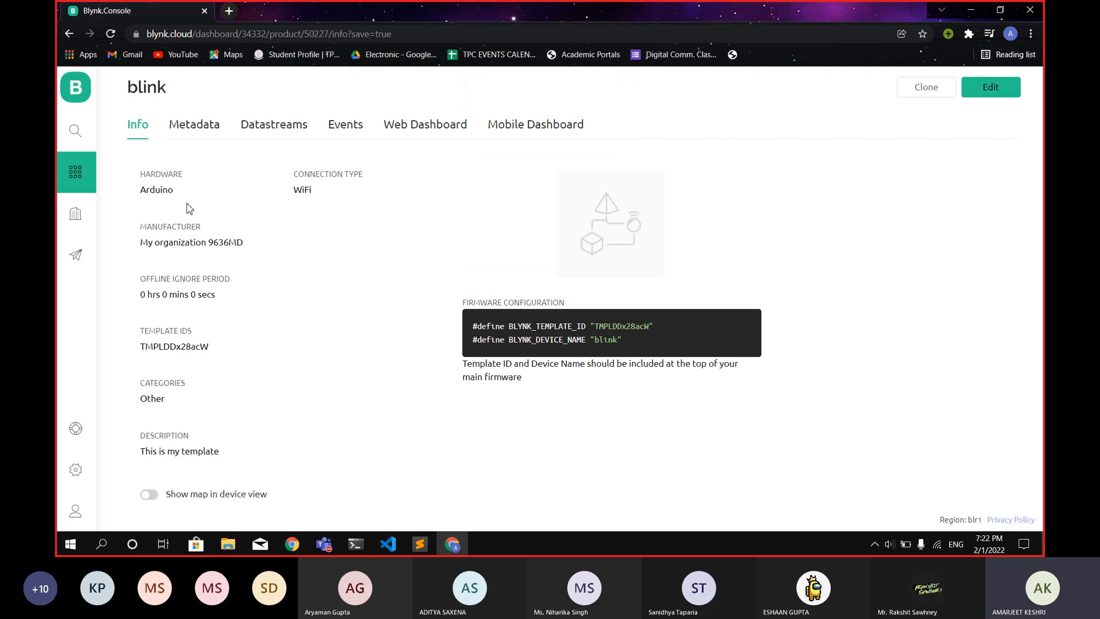
Step: Review the saved template's metadata, datastreams, events and web dashboard
click(209, 131)
click(267, 125)
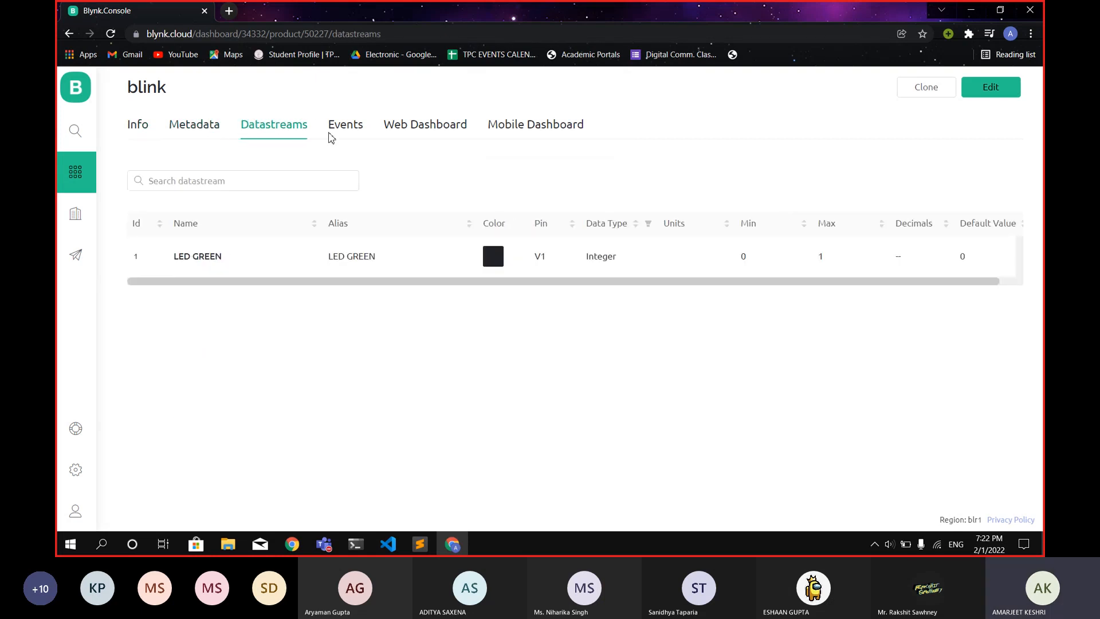
click(343, 137)
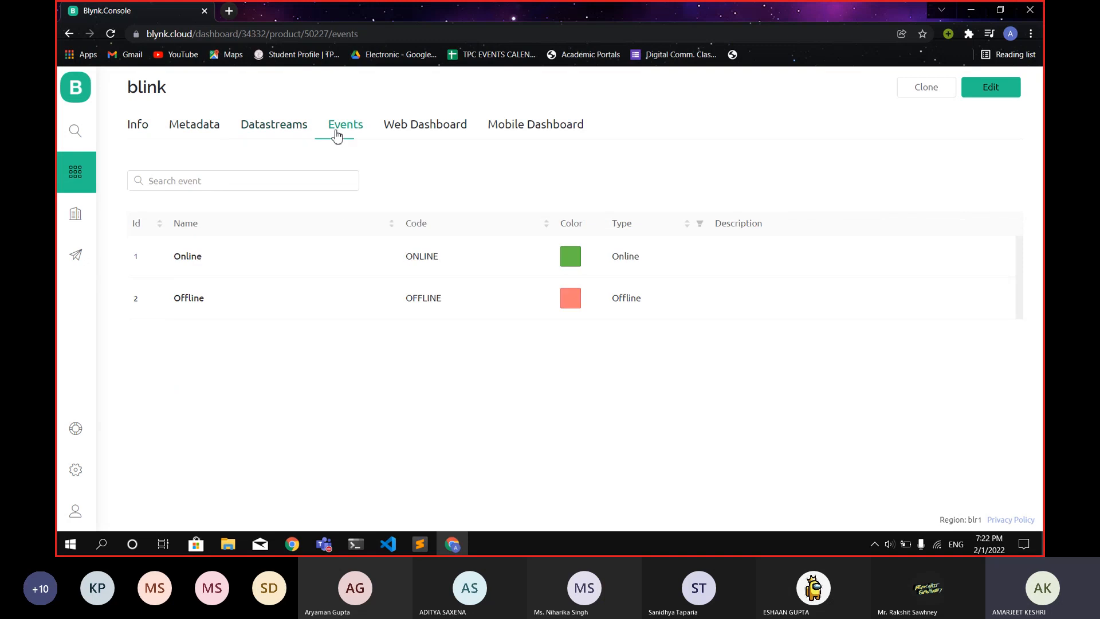
click(264, 126)
click(416, 131)
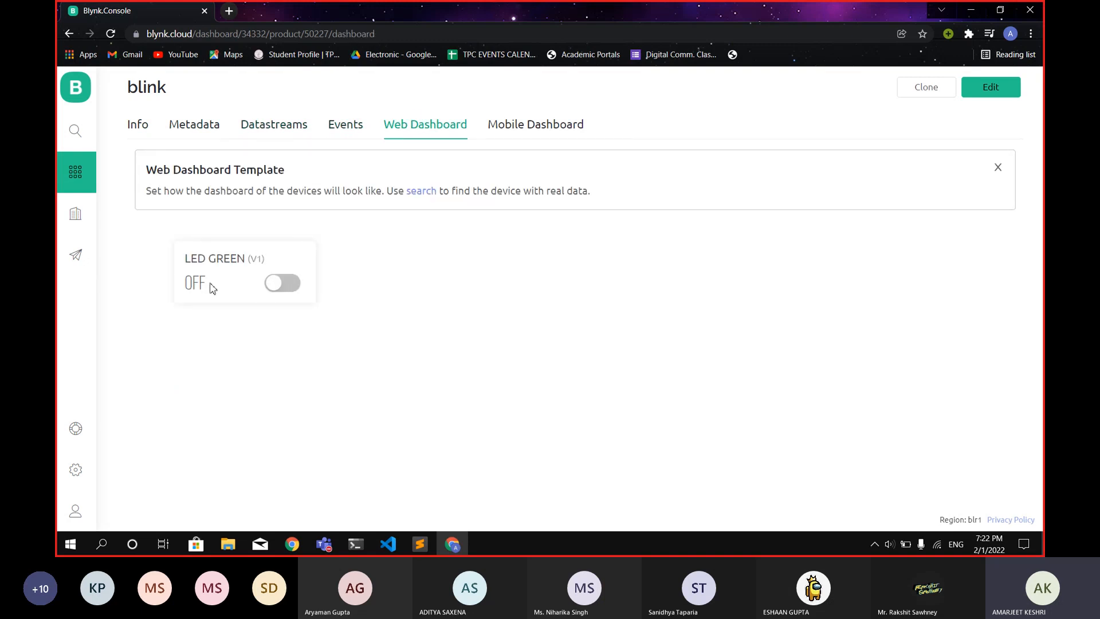
click(276, 132)
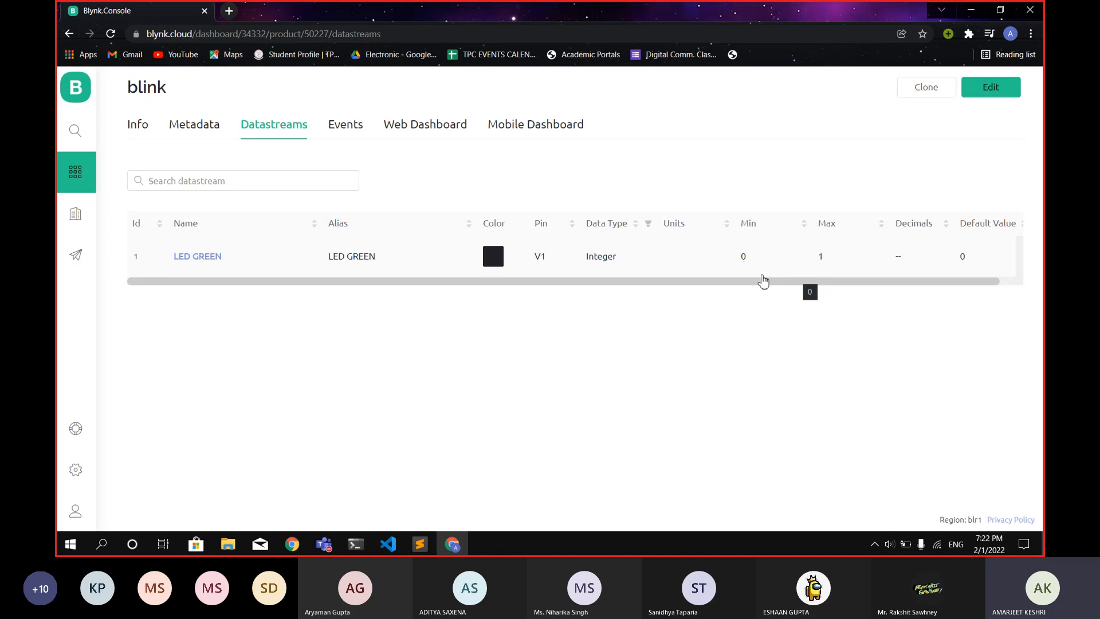
Step: Delete the Led blink device from the account, confirming with DELETE and acknowledging the data loss
click(78, 150)
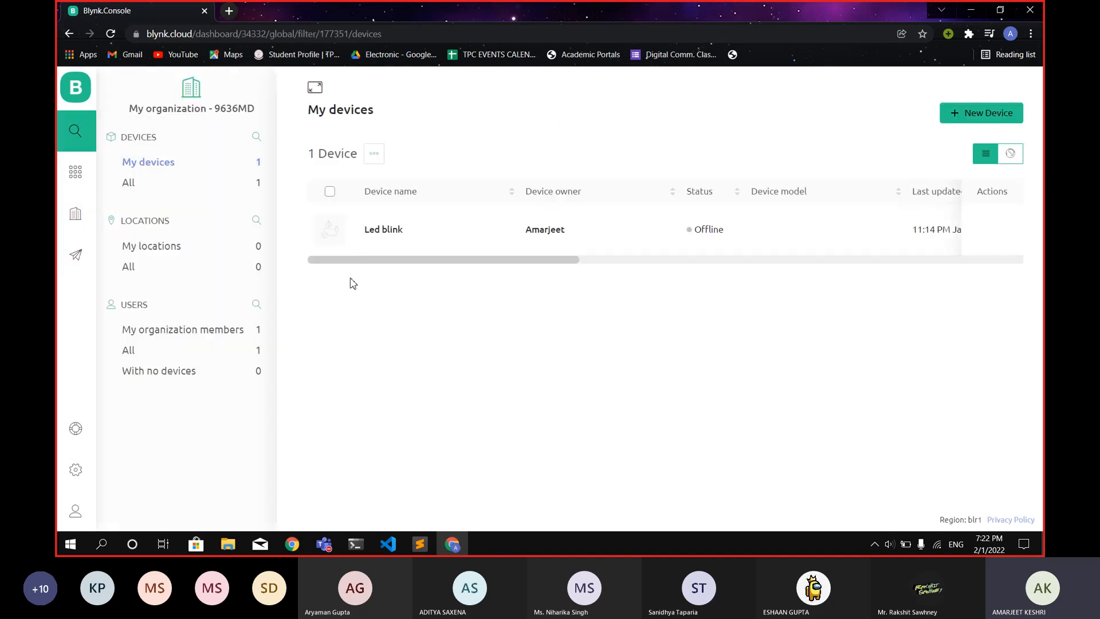
right_click(332, 235)
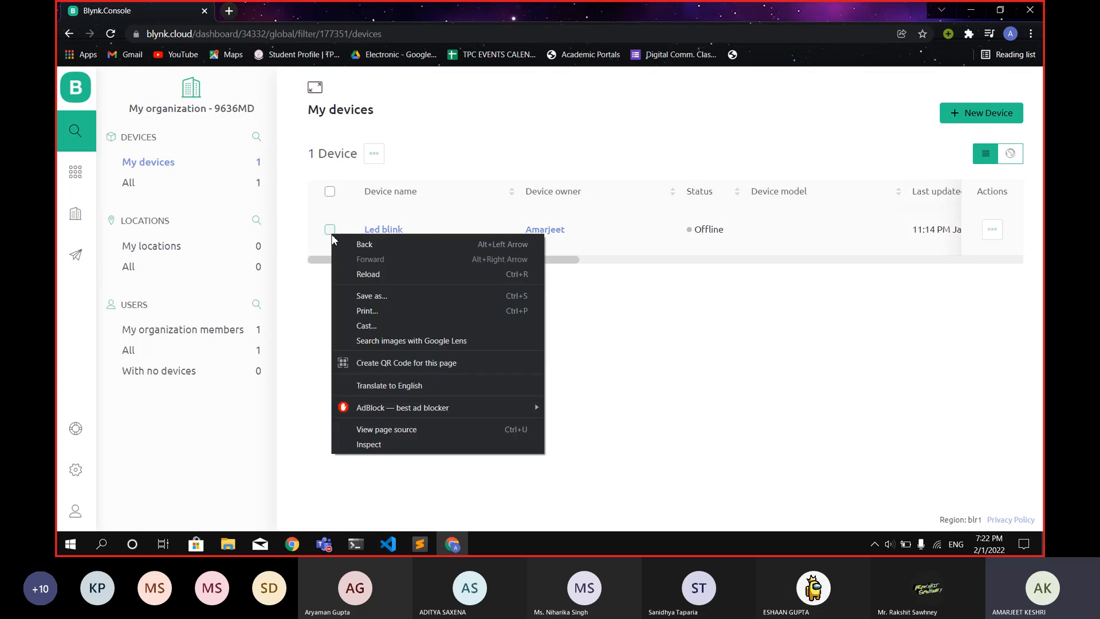
click(326, 230)
click(327, 230)
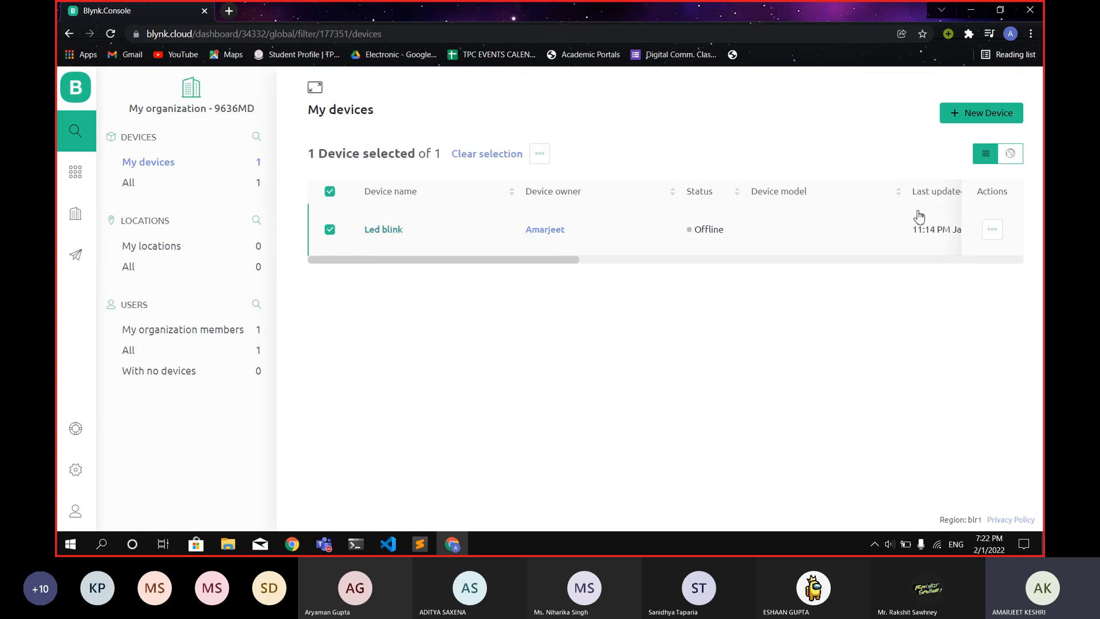
click(537, 155)
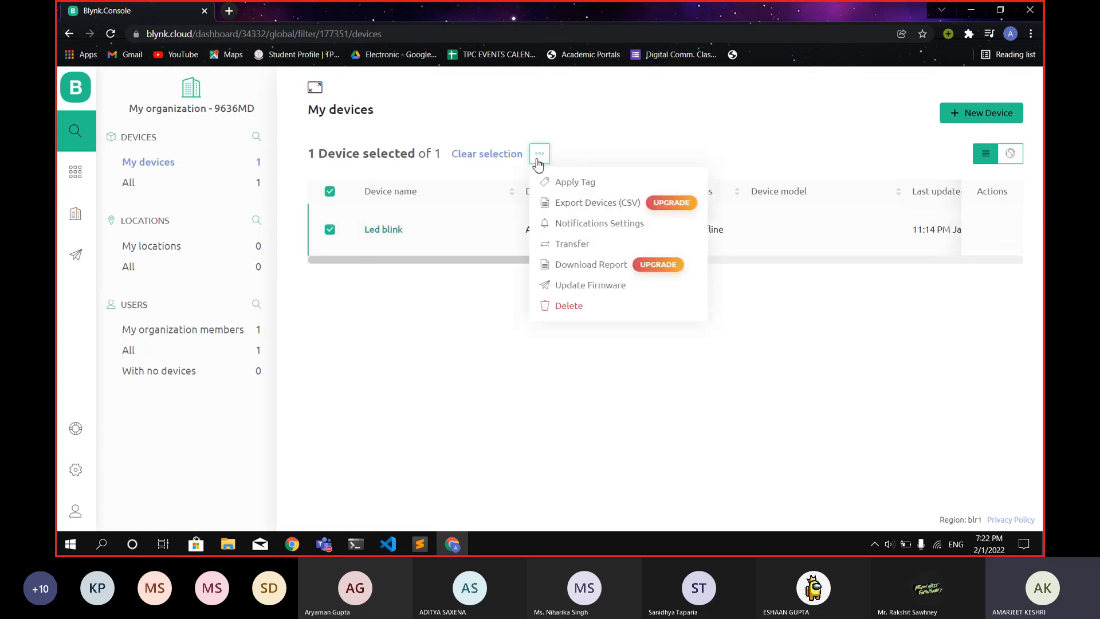
click(561, 308)
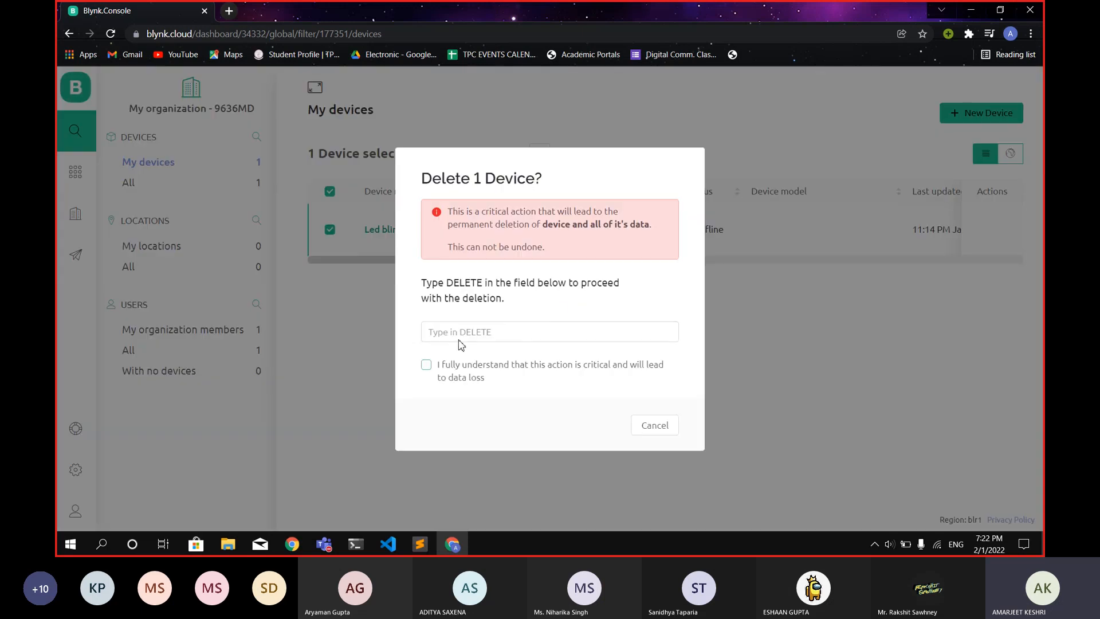
text(DE)
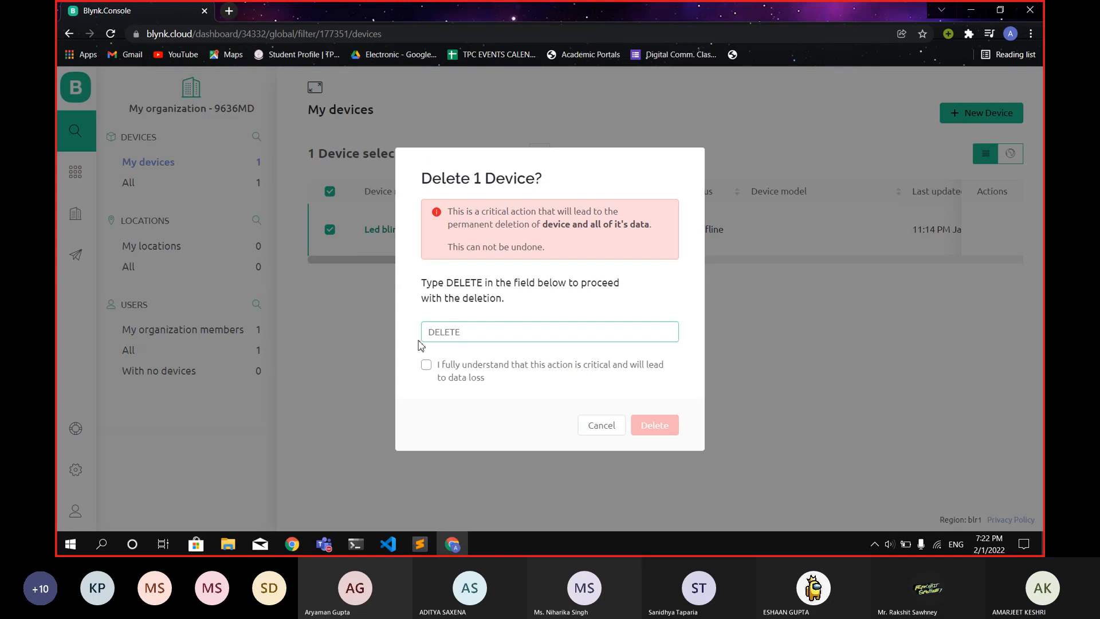
text(LETE)
click(426, 364)
click(654, 427)
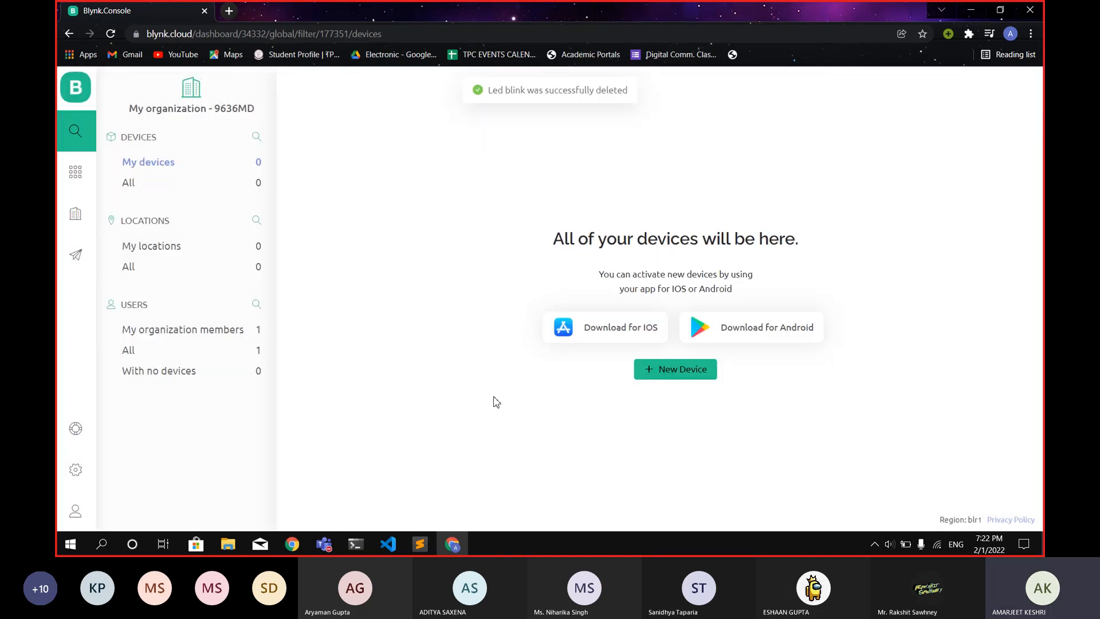
Step: Check the blink template's info and create a new device from the blink template
click(75, 172)
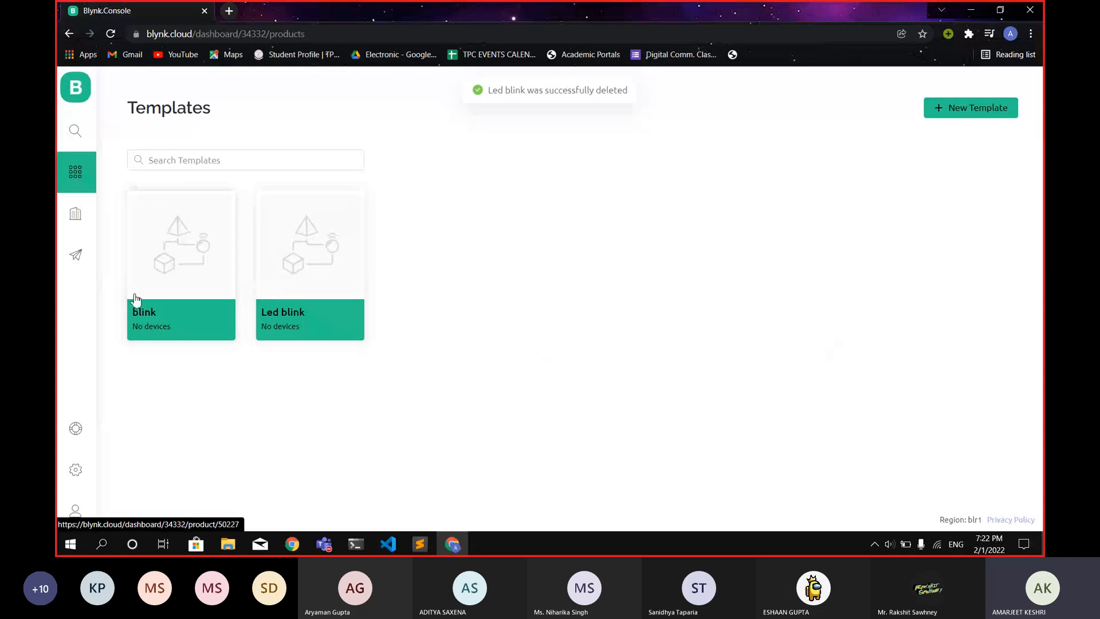
click(161, 312)
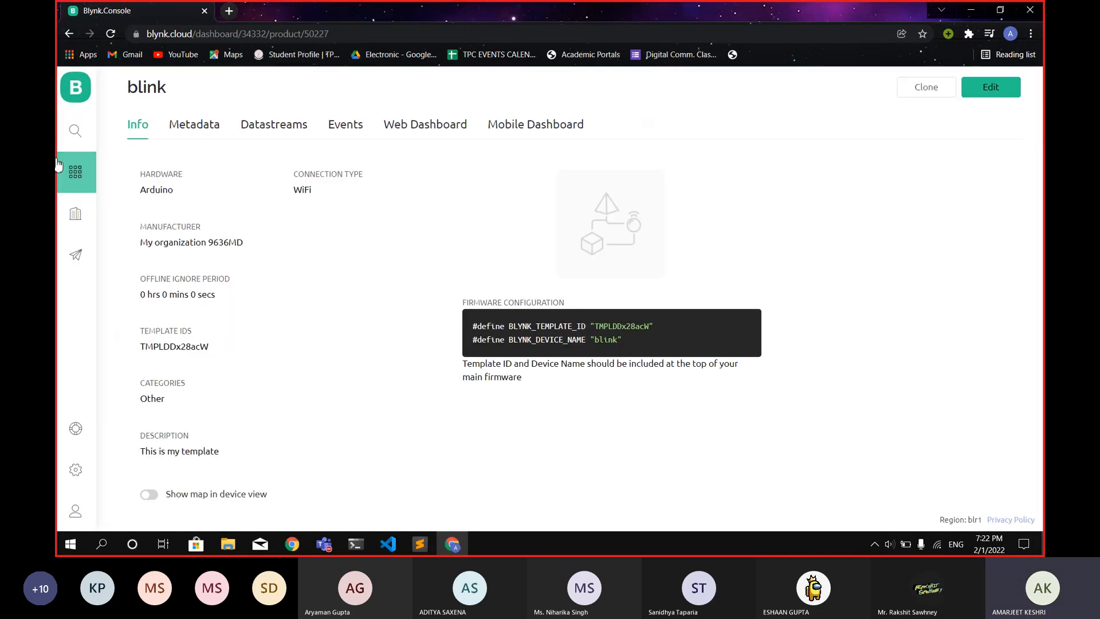
click(75, 133)
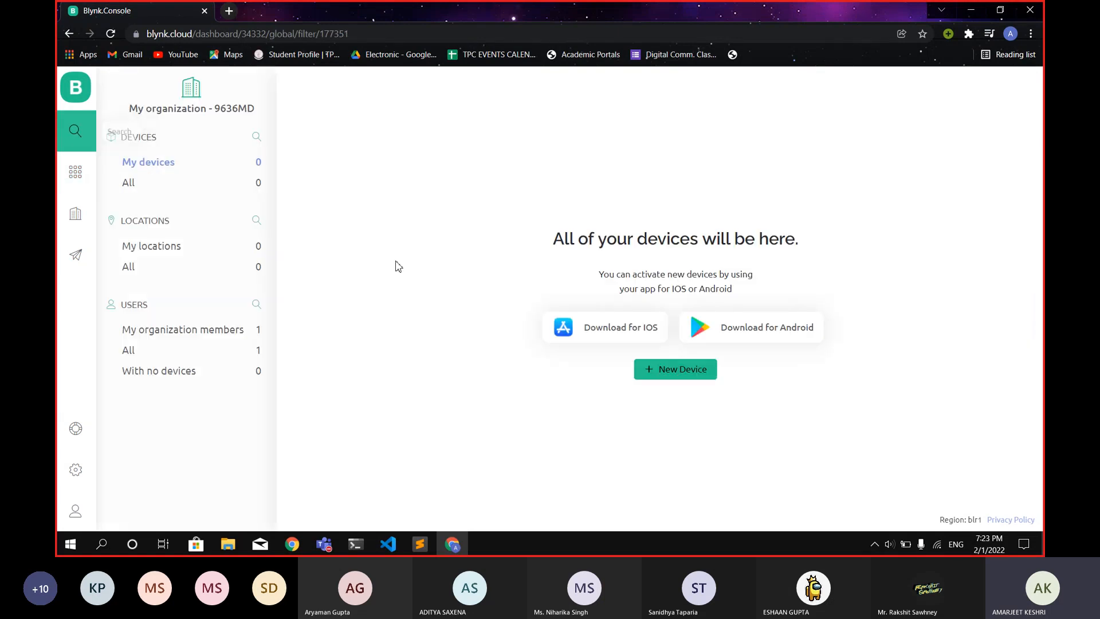
click(669, 372)
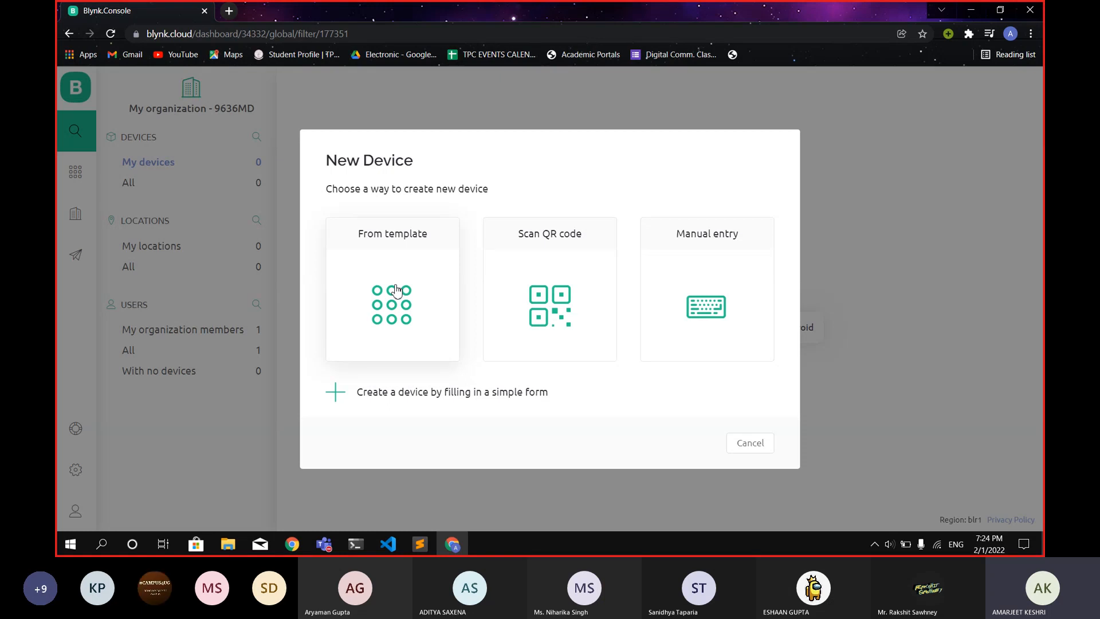
click(397, 289)
click(461, 290)
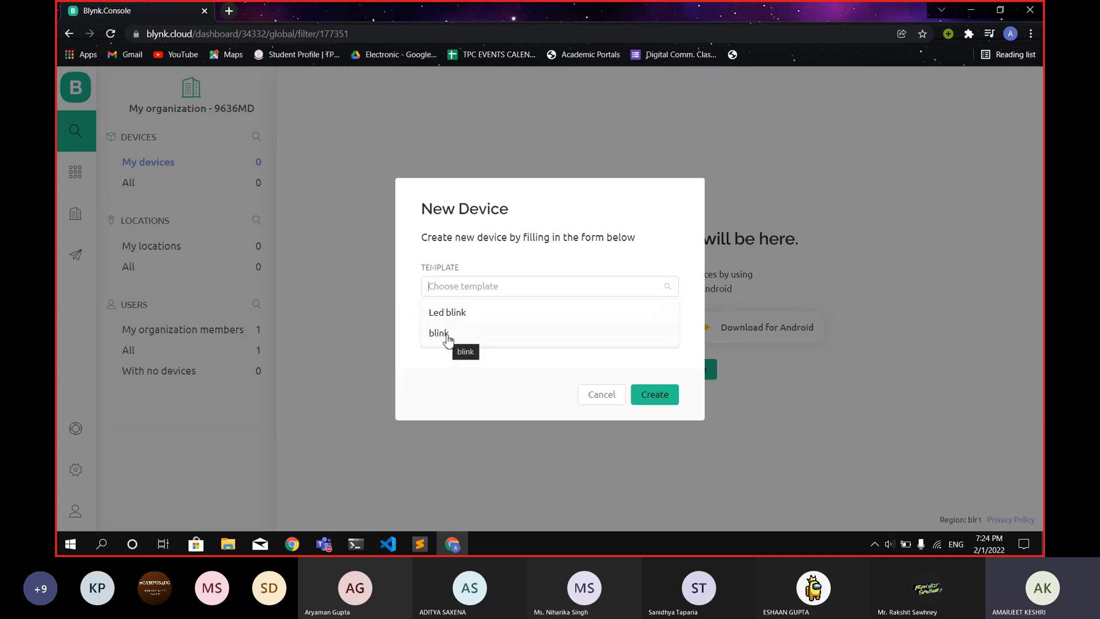
click(447, 336)
click(668, 395)
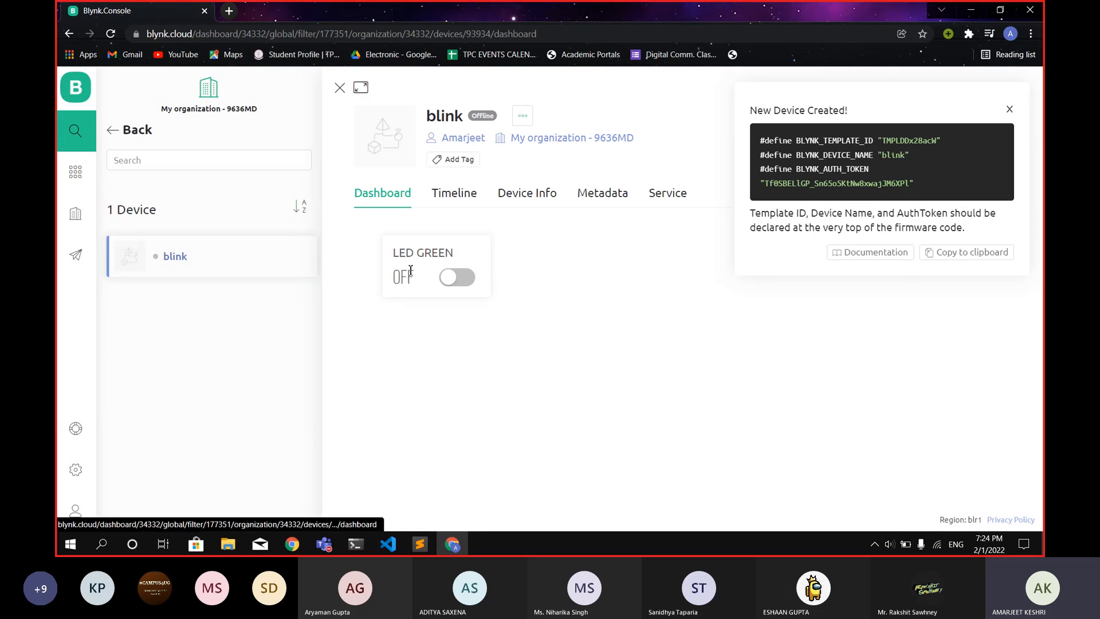
Step: Review the new blink device's timeline, device info, metadata and service pages, ending on its dashboard
click(444, 195)
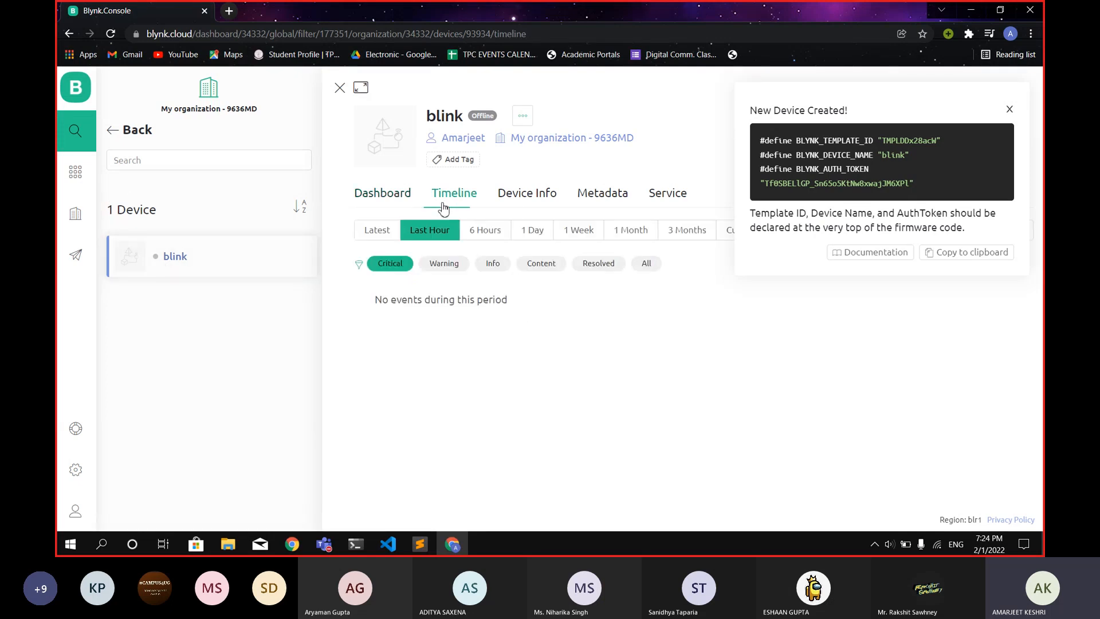
click(534, 195)
click(590, 194)
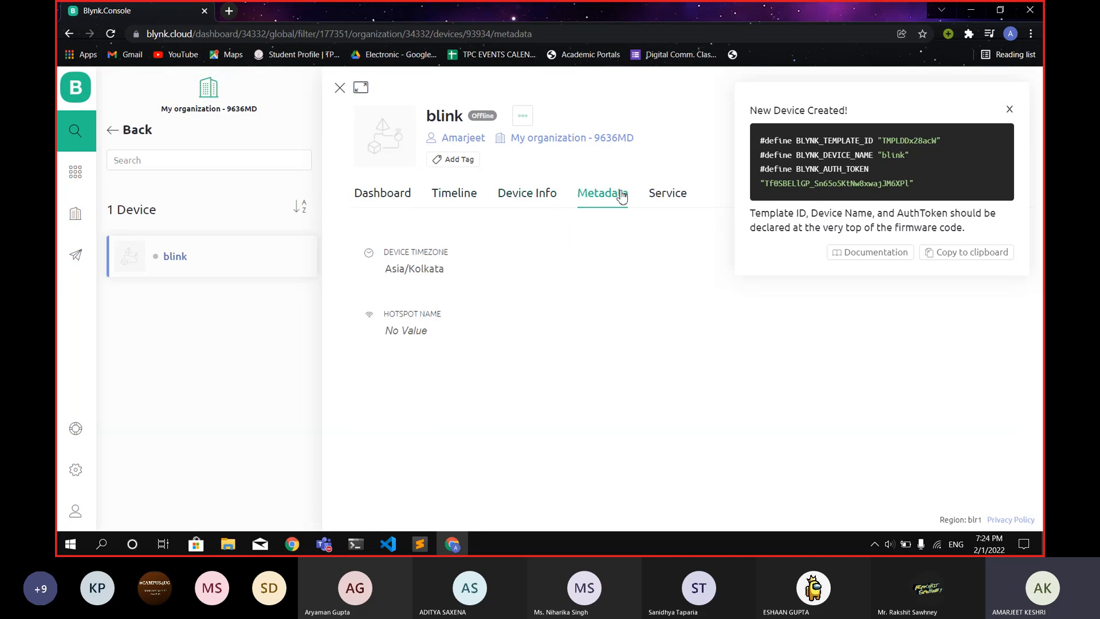
click(666, 195)
click(602, 195)
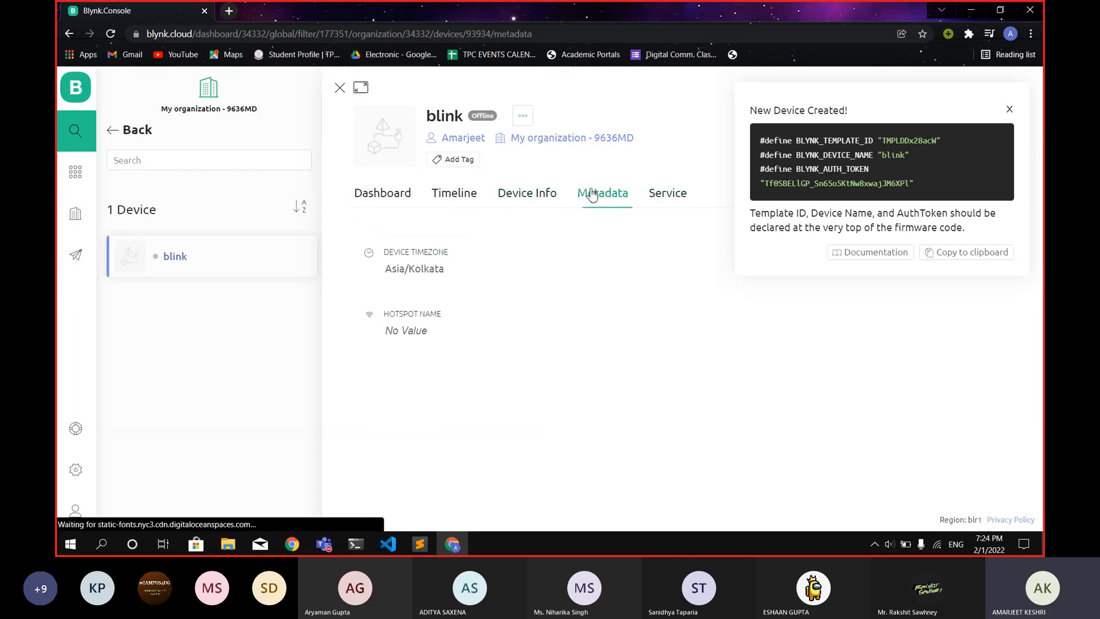
click(528, 196)
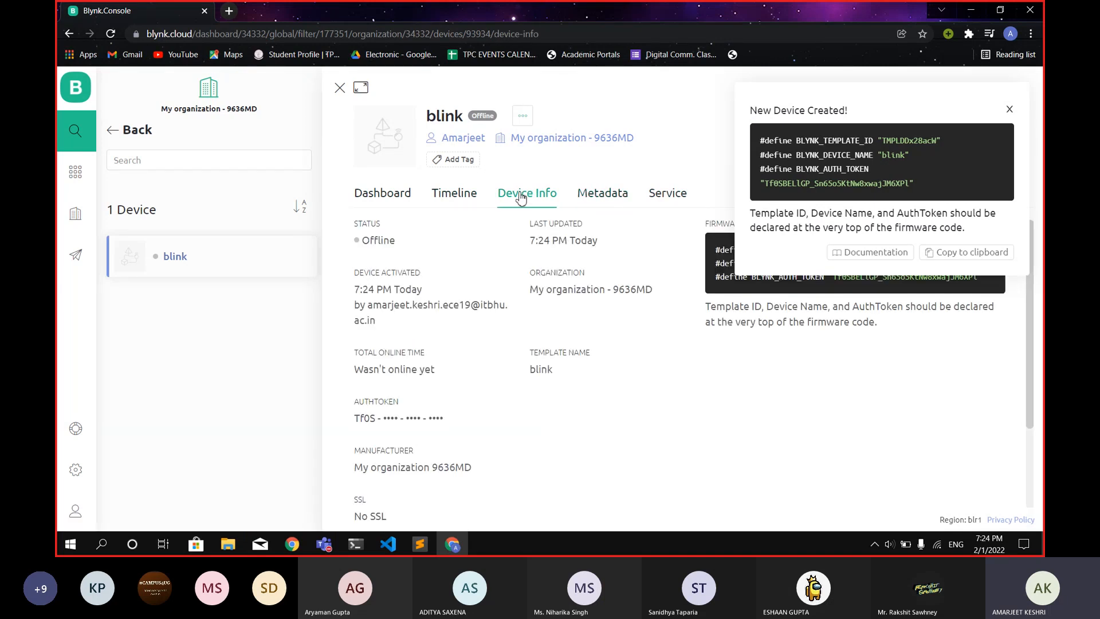
click(455, 194)
click(386, 199)
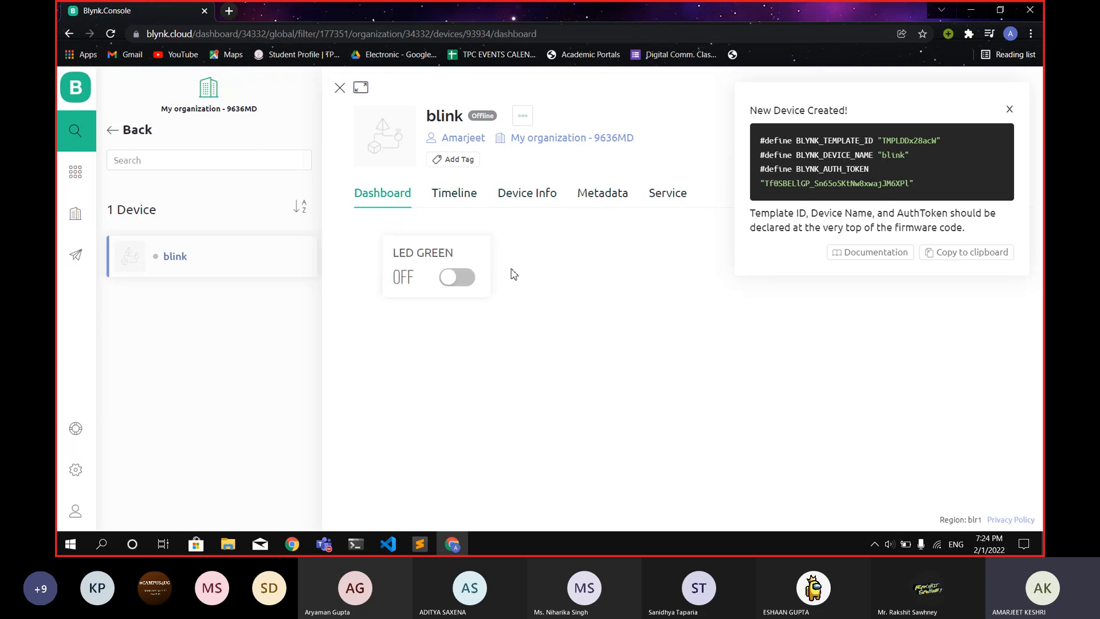
Step: Toggle the LED GREEN switch several times on the blink device's dashboard, leaving it on
click(458, 281)
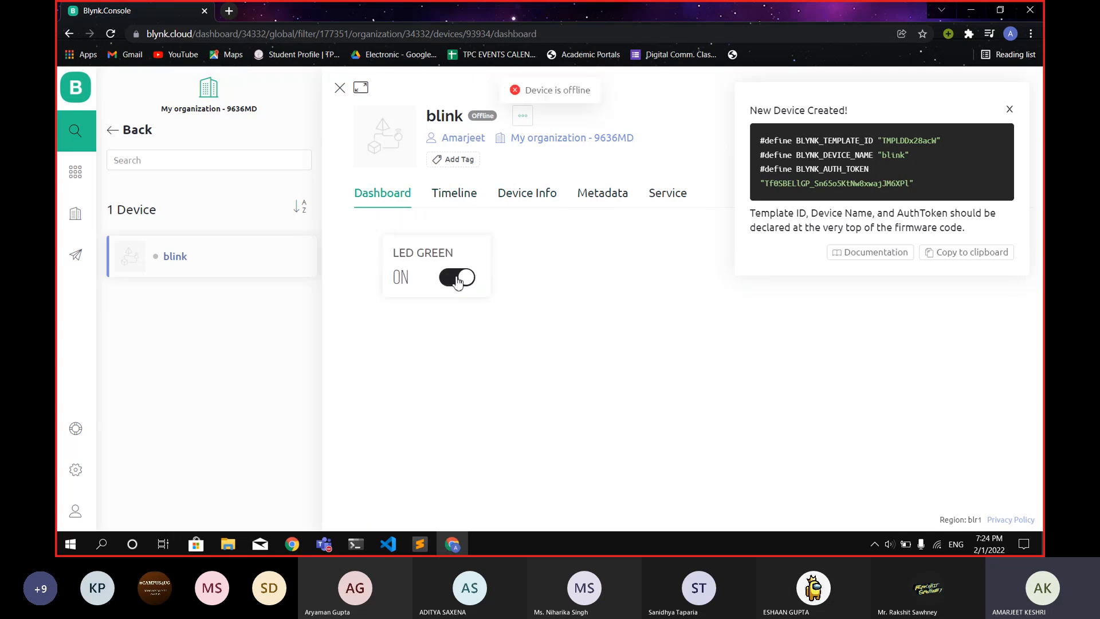
click(458, 280)
click(452, 280)
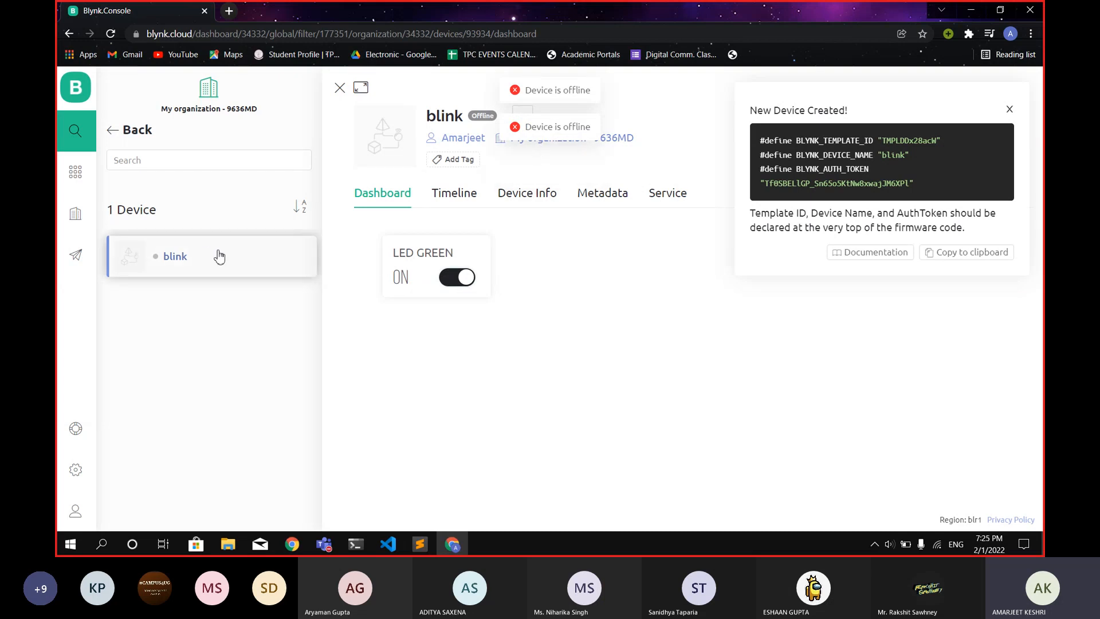
click(465, 280)
click(464, 278)
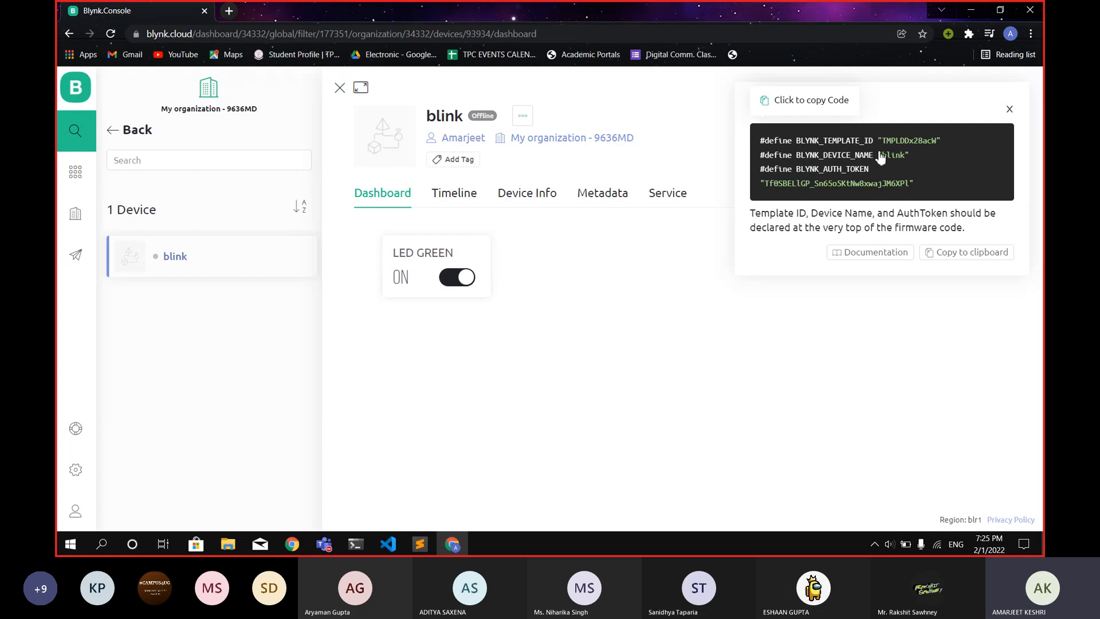
Step: Highlight the auth token, dismiss the new-device notice, and recheck the template and device lists
drag(766, 185, 910, 194)
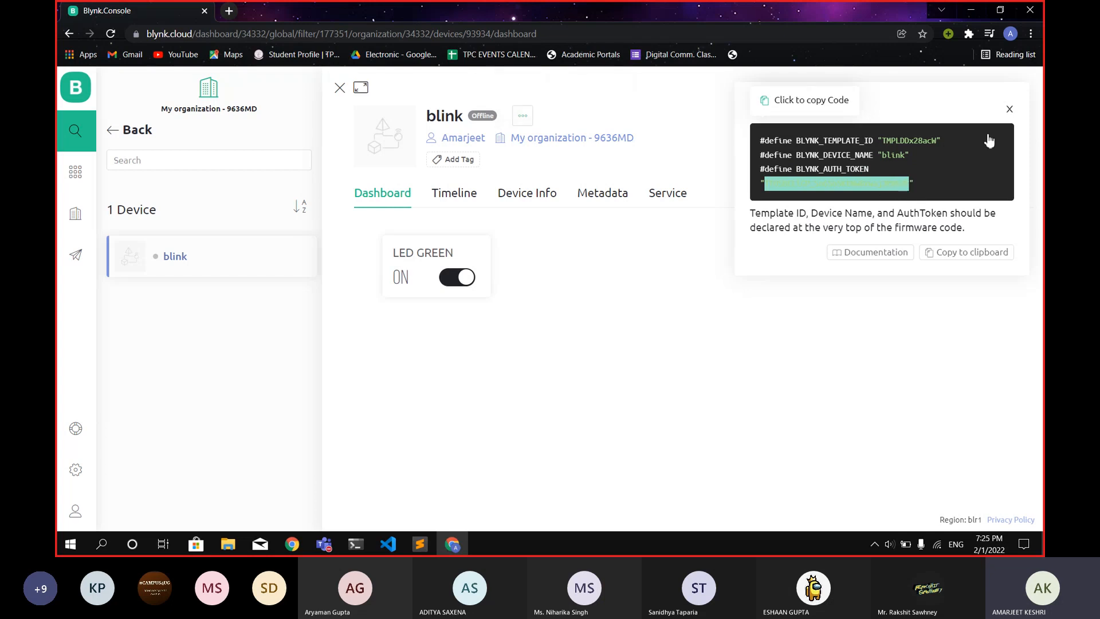
click(1009, 109)
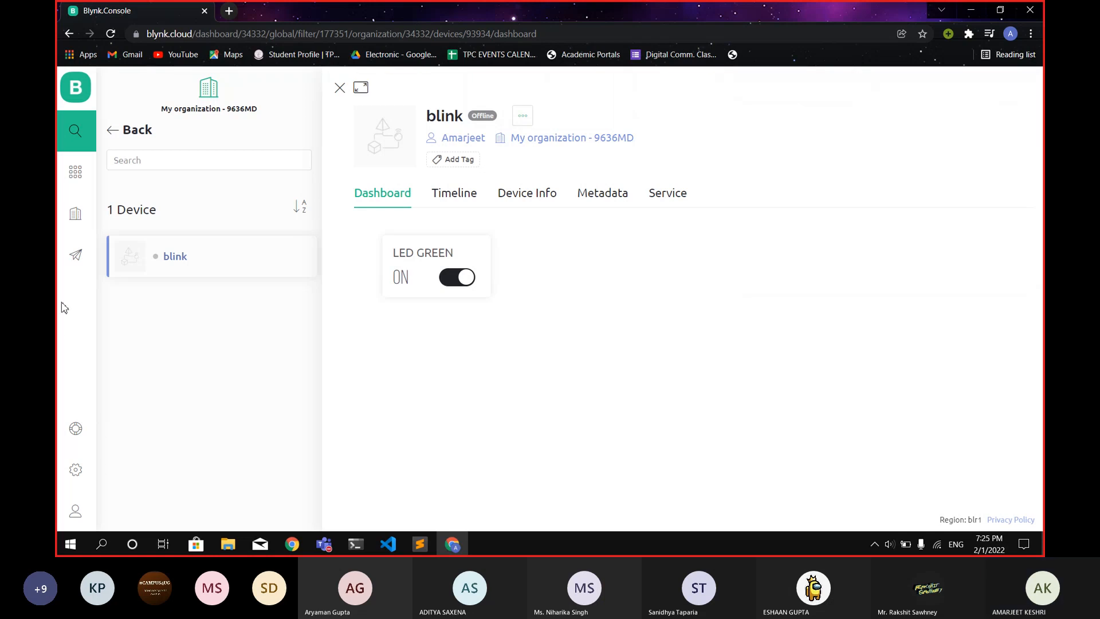
click(75, 170)
click(76, 134)
click(77, 184)
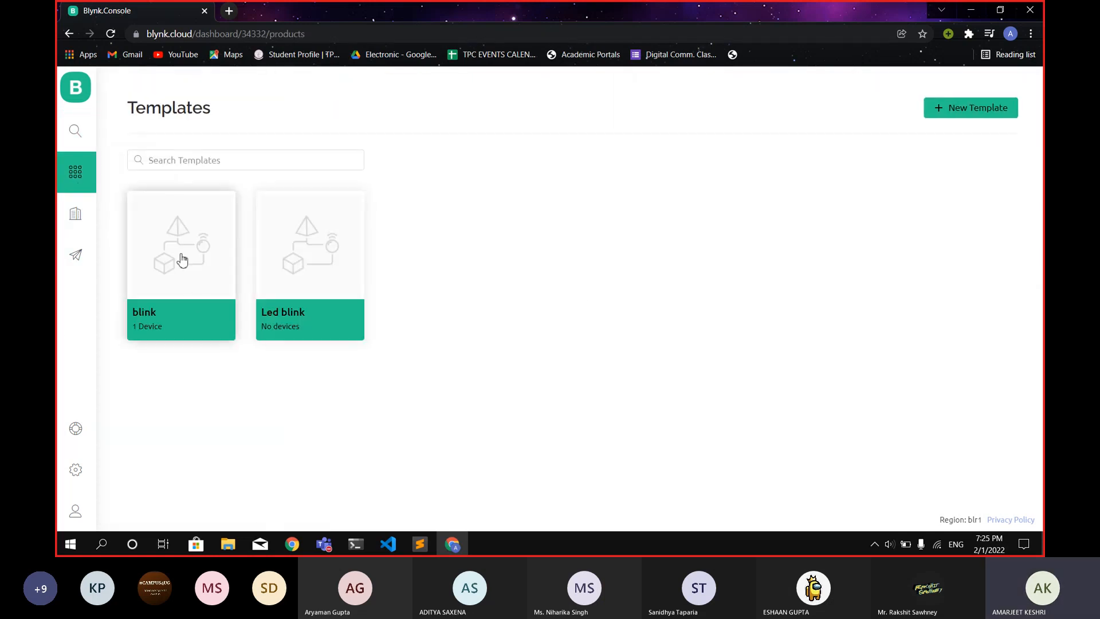
click(77, 131)
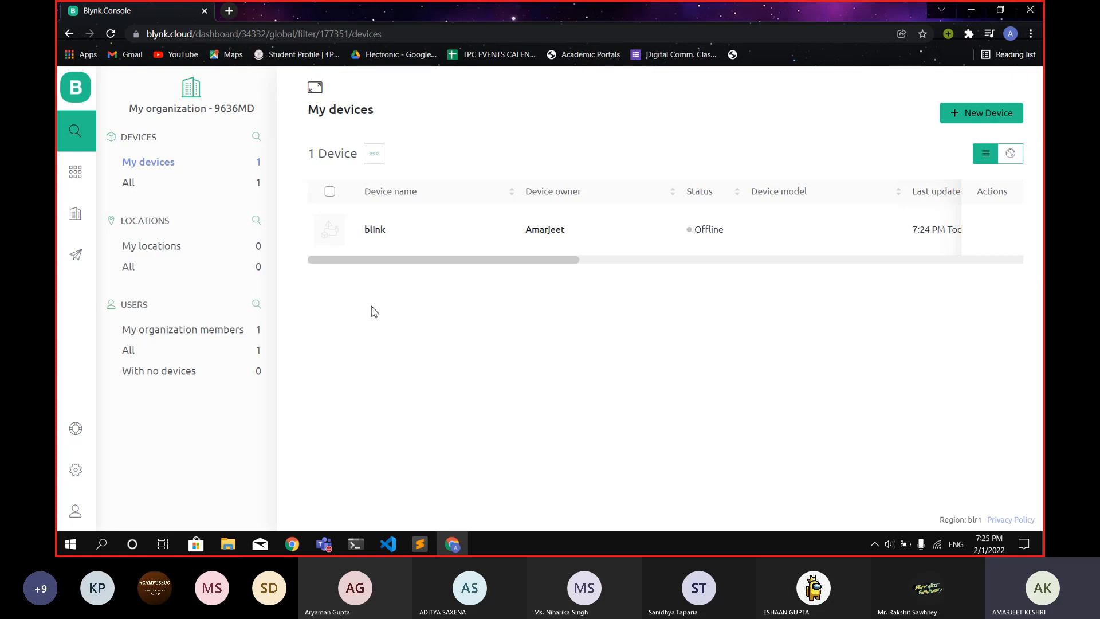
Step: Switch to Proteus and create the project New Project.pdsprj with a DEFAULT schematic, no PCB layout and no firmware project
click(971, 10)
double_click(81, 338)
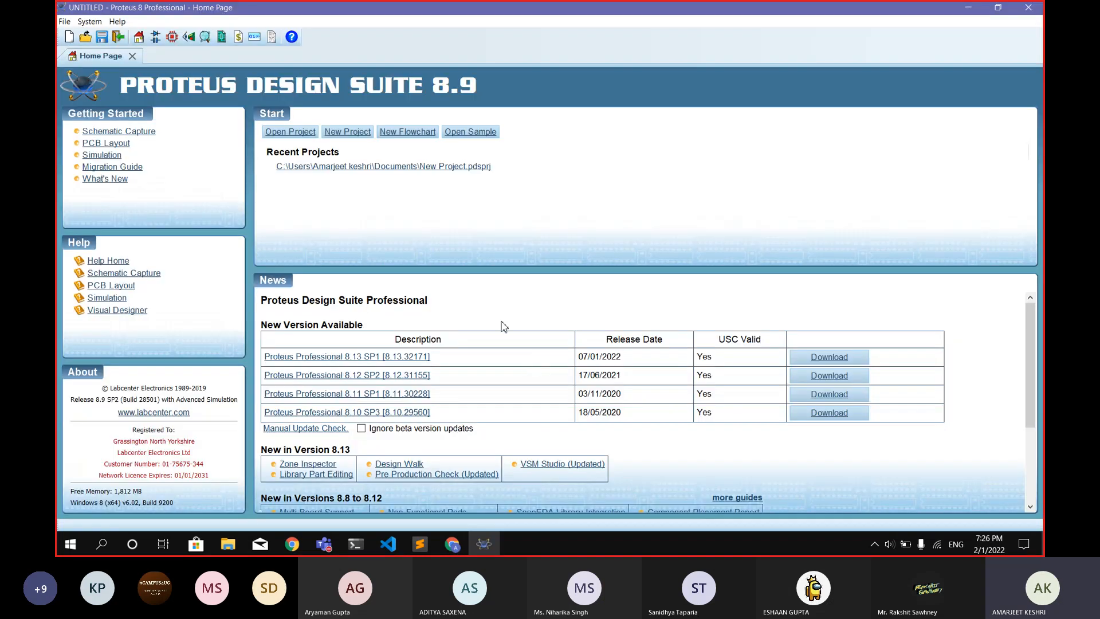
click(344, 133)
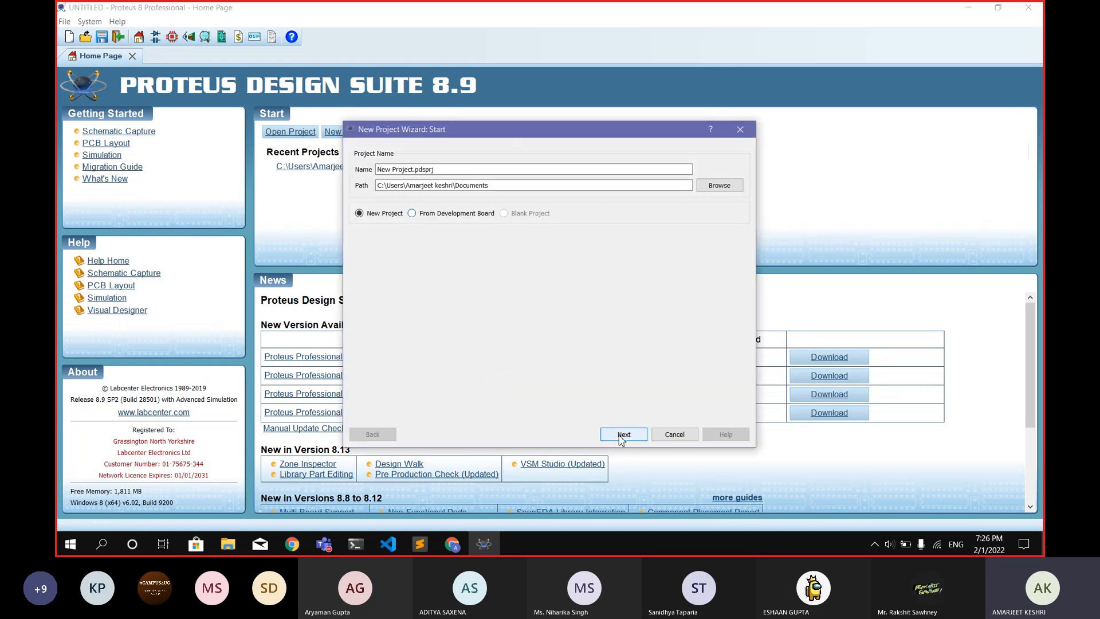
click(622, 435)
click(532, 308)
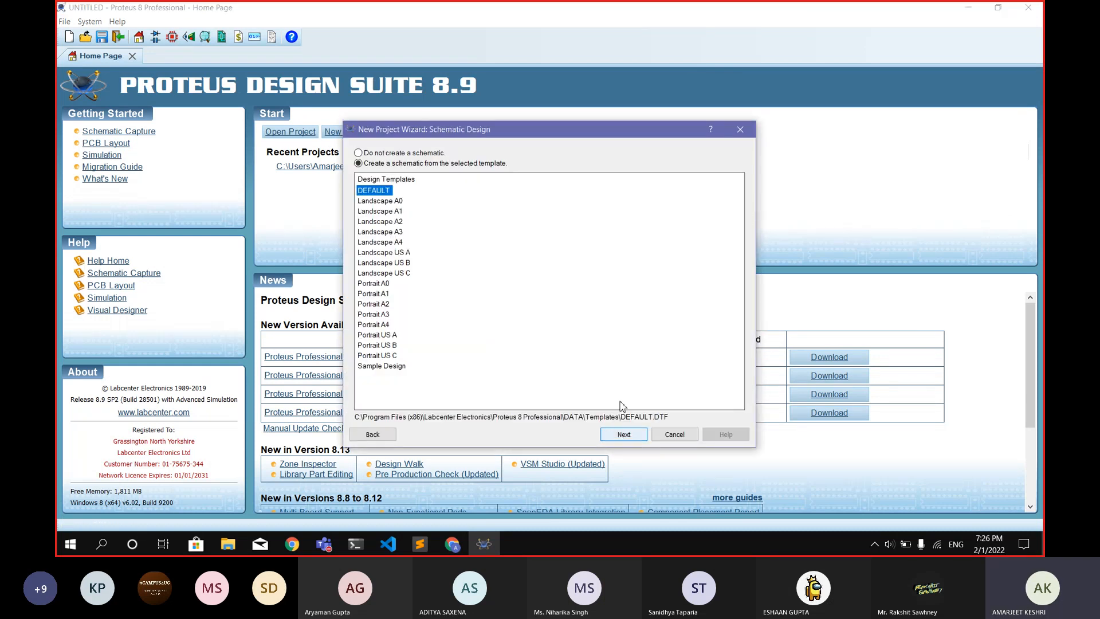
click(624, 434)
click(624, 434)
click(612, 440)
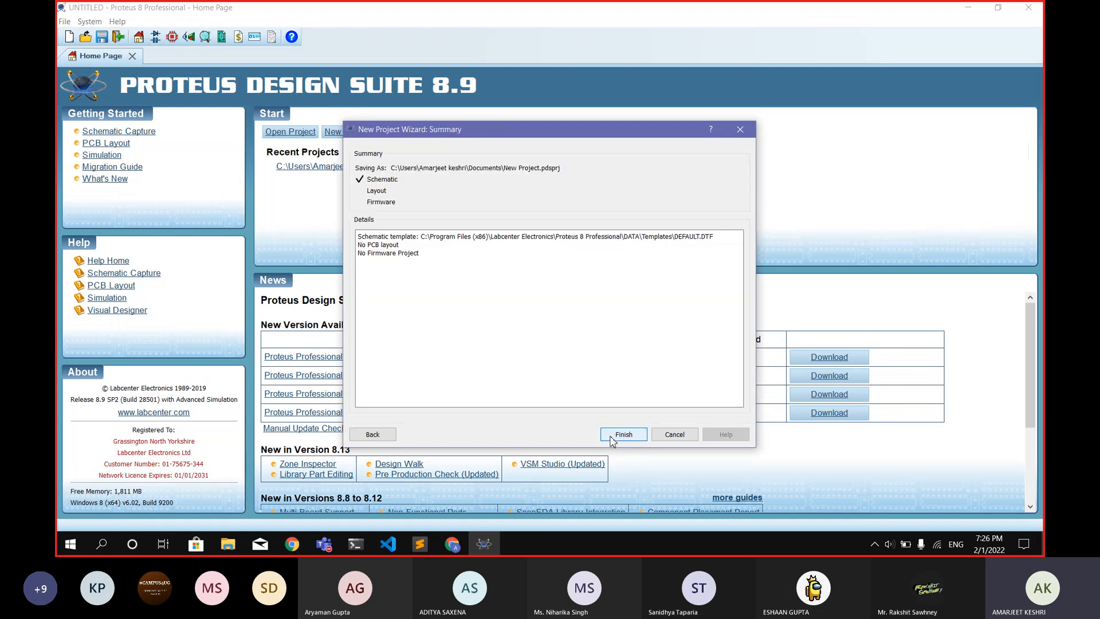
click(613, 441)
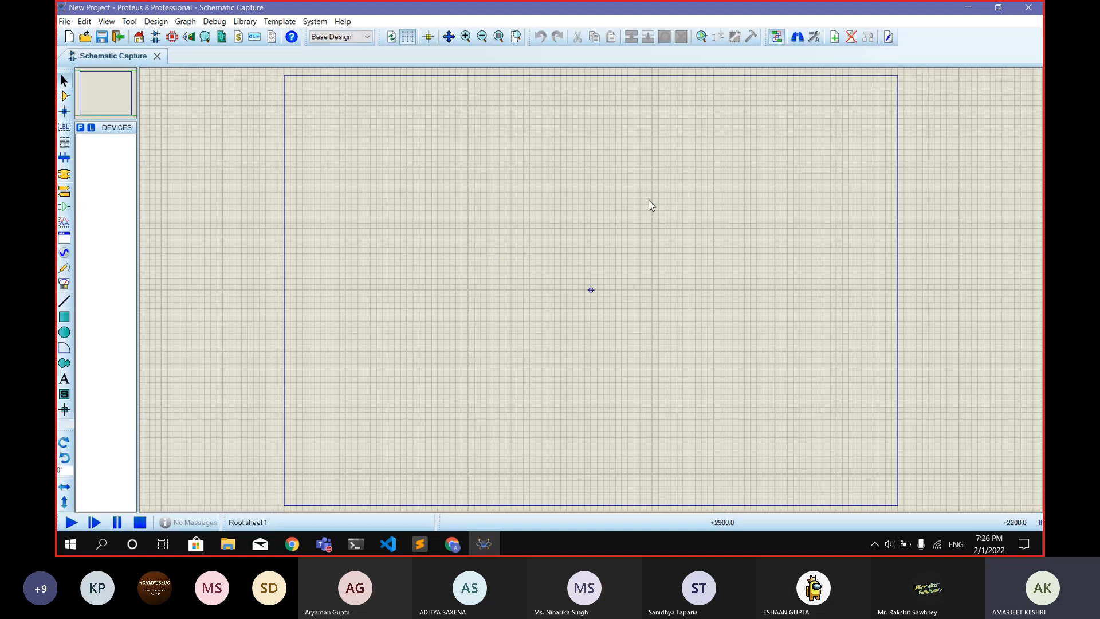
Step: Search the device library for arduino and add ARDUINO UNO to the schematic's device list
click(80, 128)
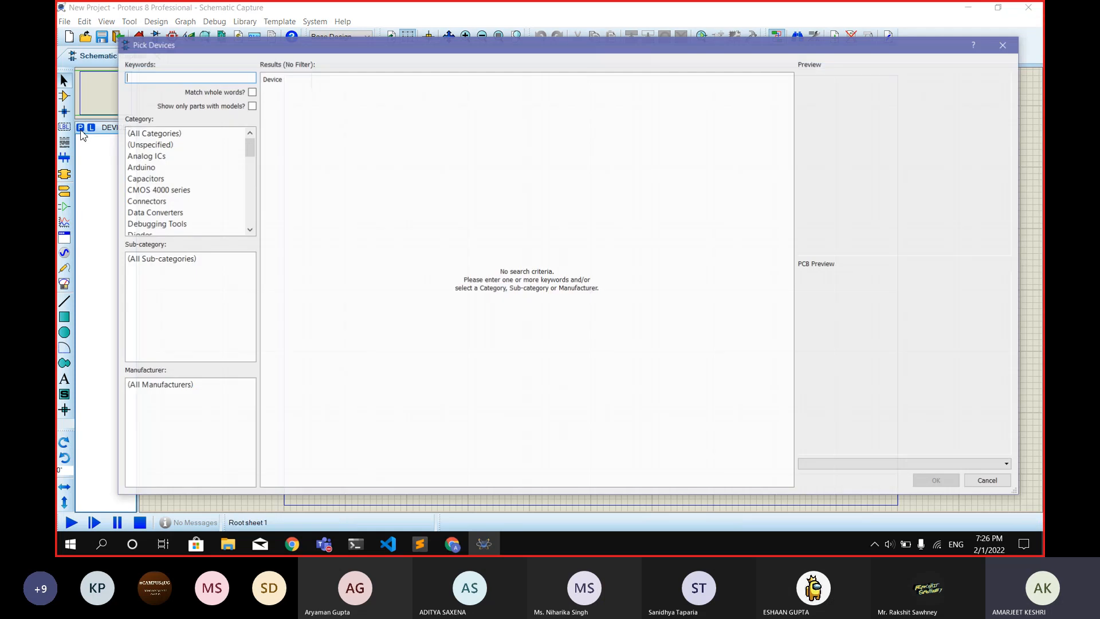
click(140, 76)
text(ardu)
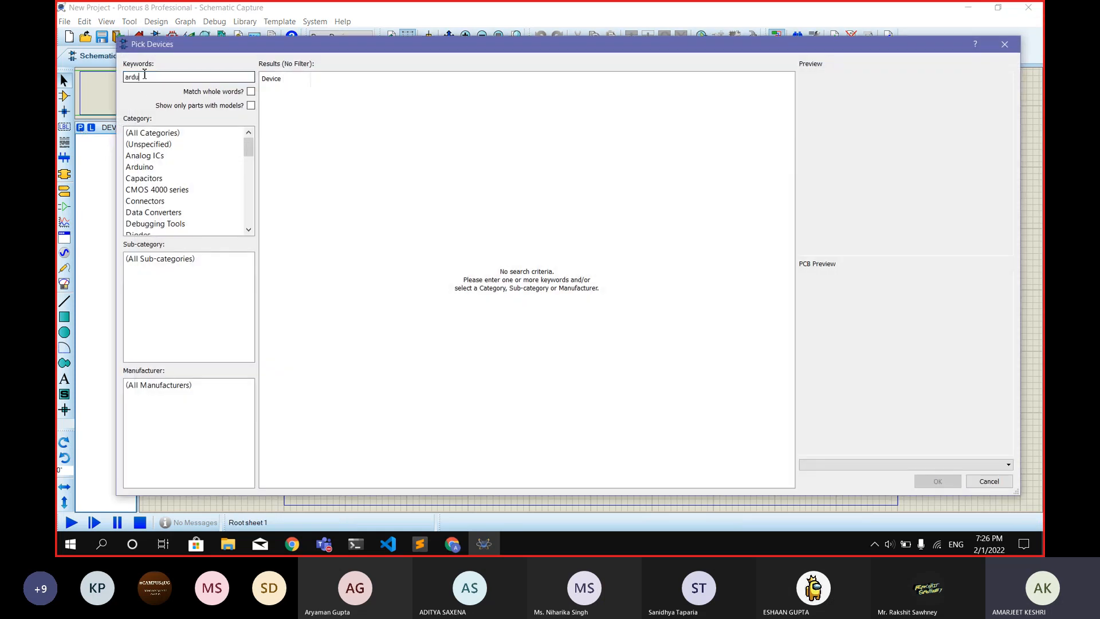
text(ino)
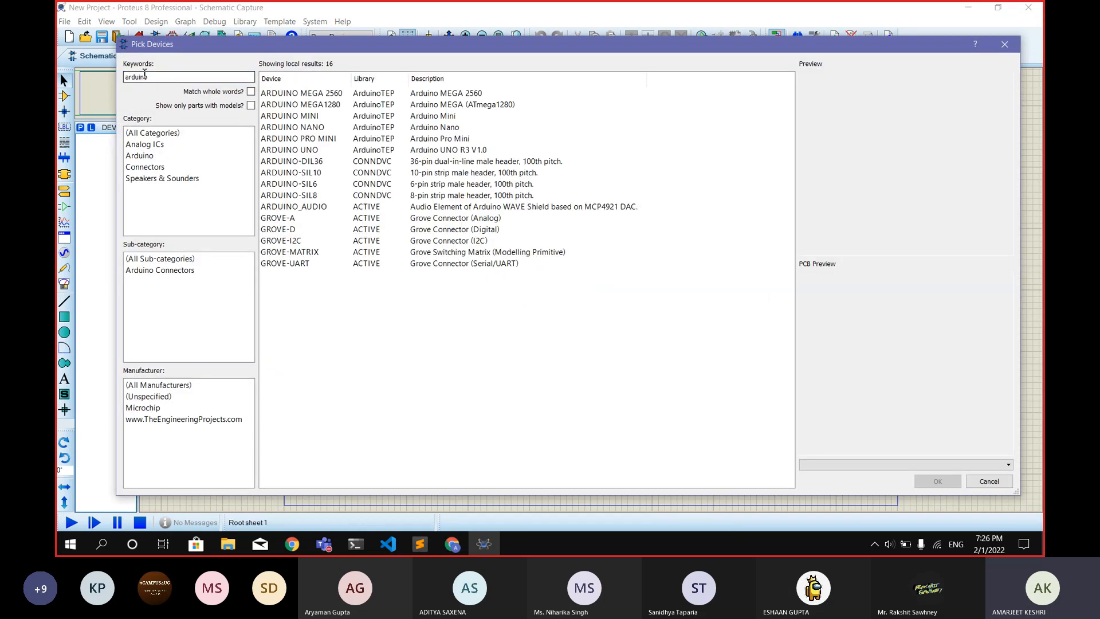
click(310, 149)
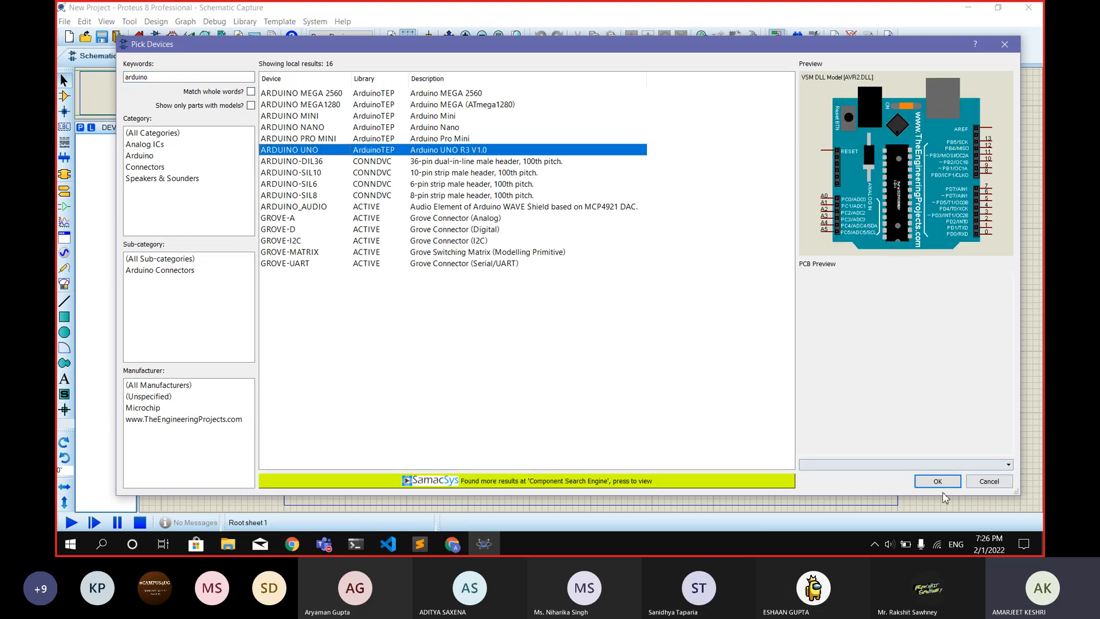
click(936, 483)
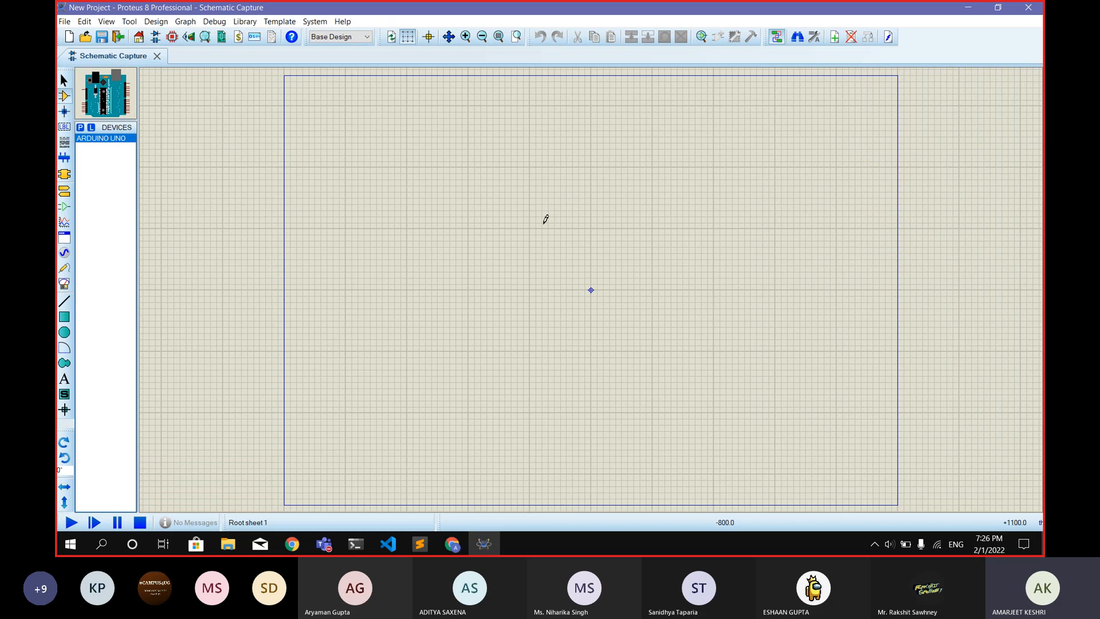
Step: Place the ARDUINO UNO near the centre of the schematic sheet
click(570, 263)
click(581, 296)
scroll(580, 297, up, 1)
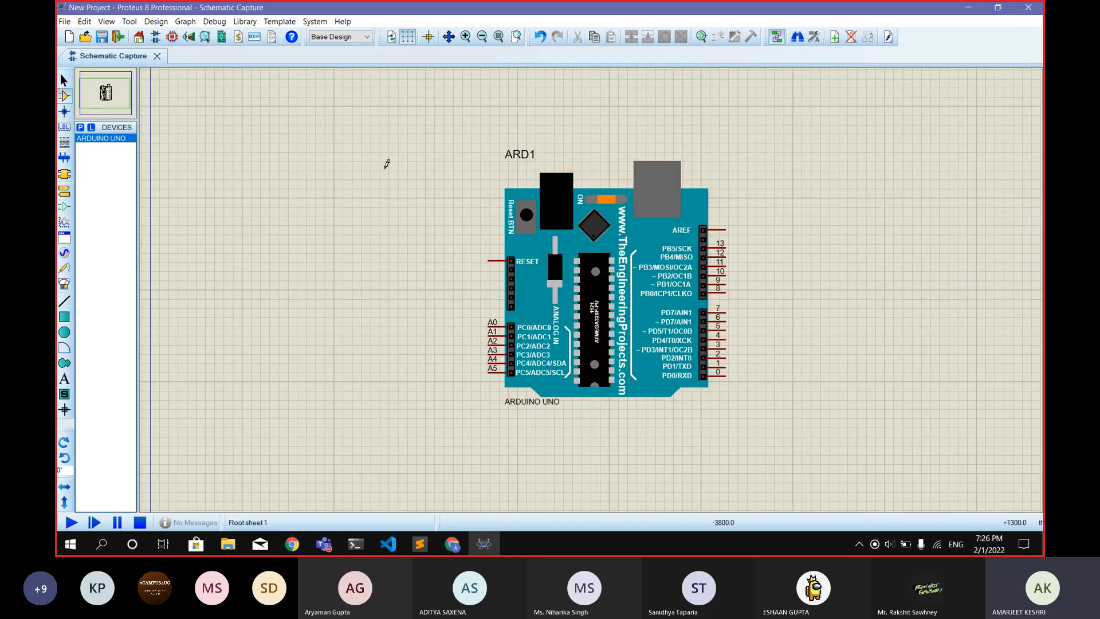
click(720, 262)
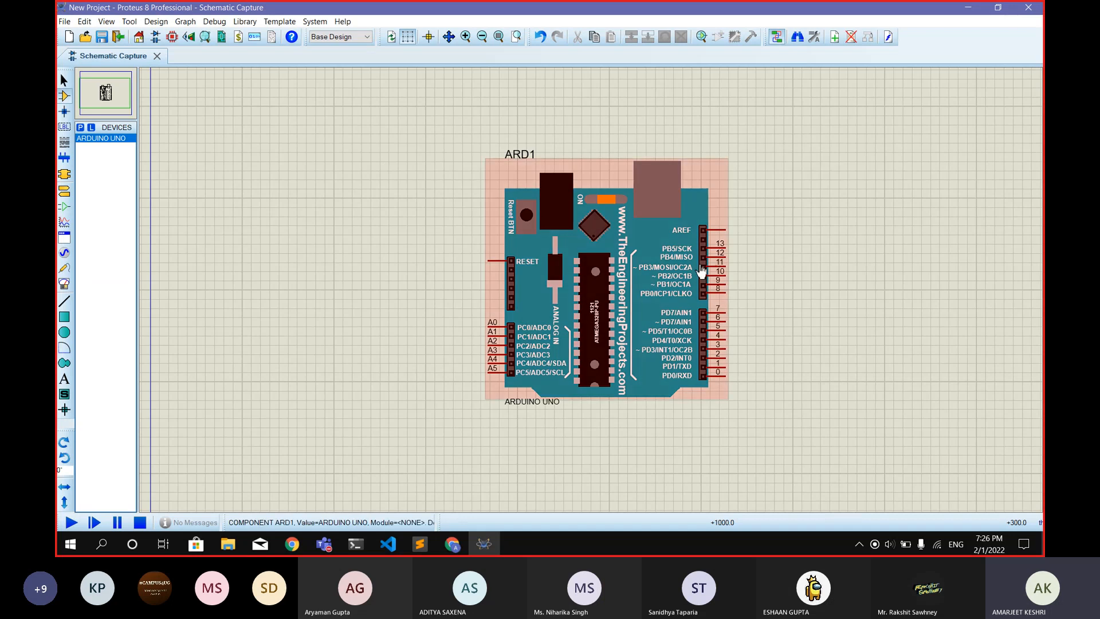
click(211, 353)
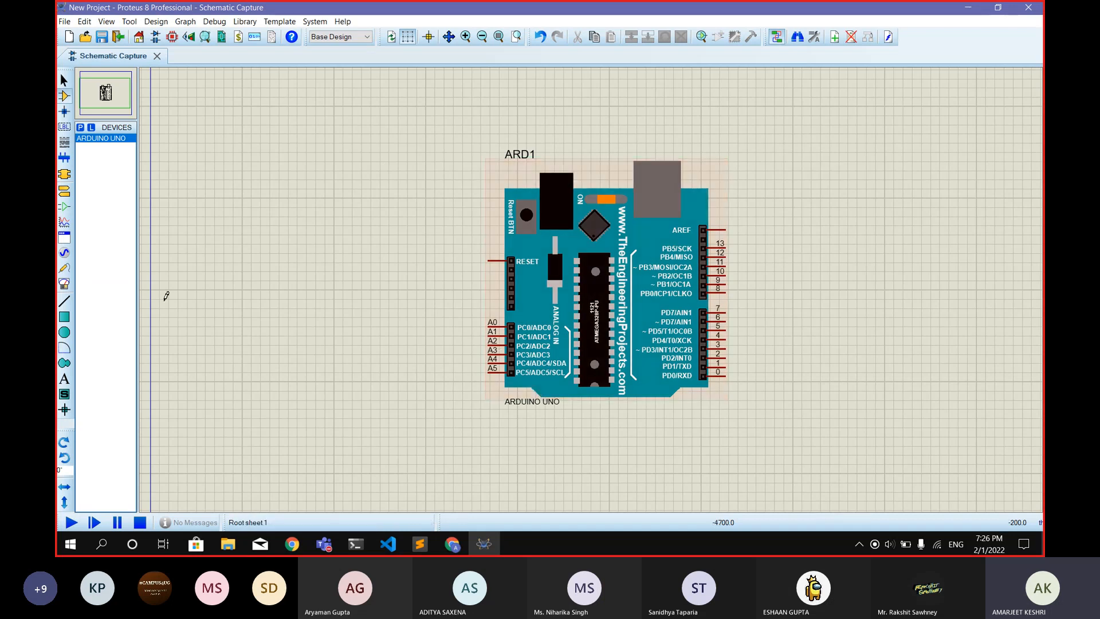
Step: Search the device library for compim, add COMPIM, and place it beside the Arduino's lower digital pins
click(80, 129)
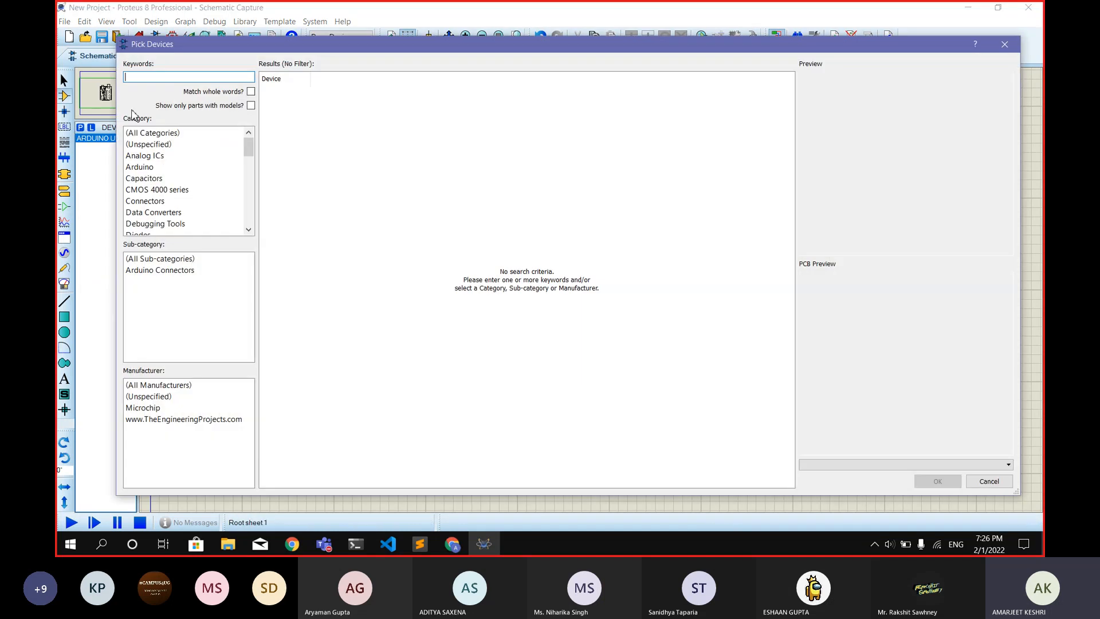
text(compim)
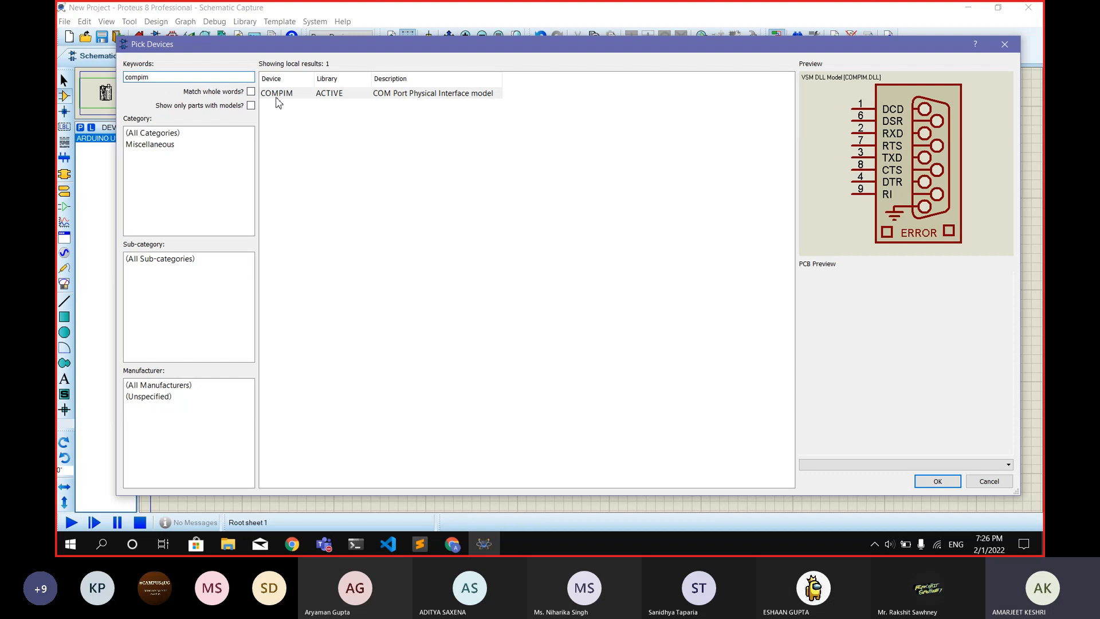
mouse_move(278, 101)
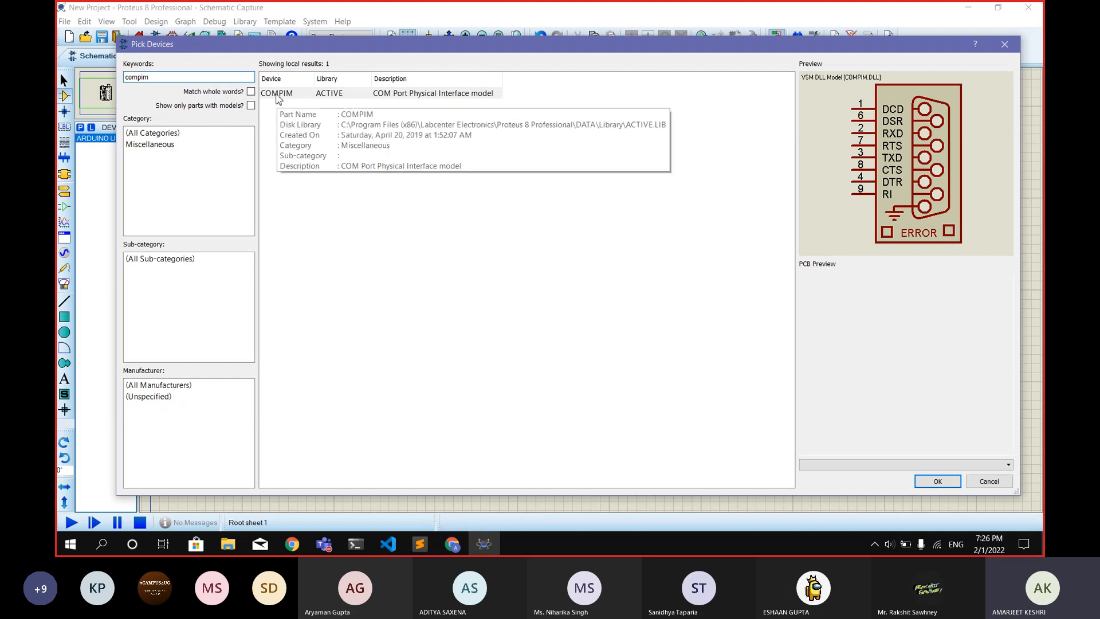
click(276, 94)
click(928, 483)
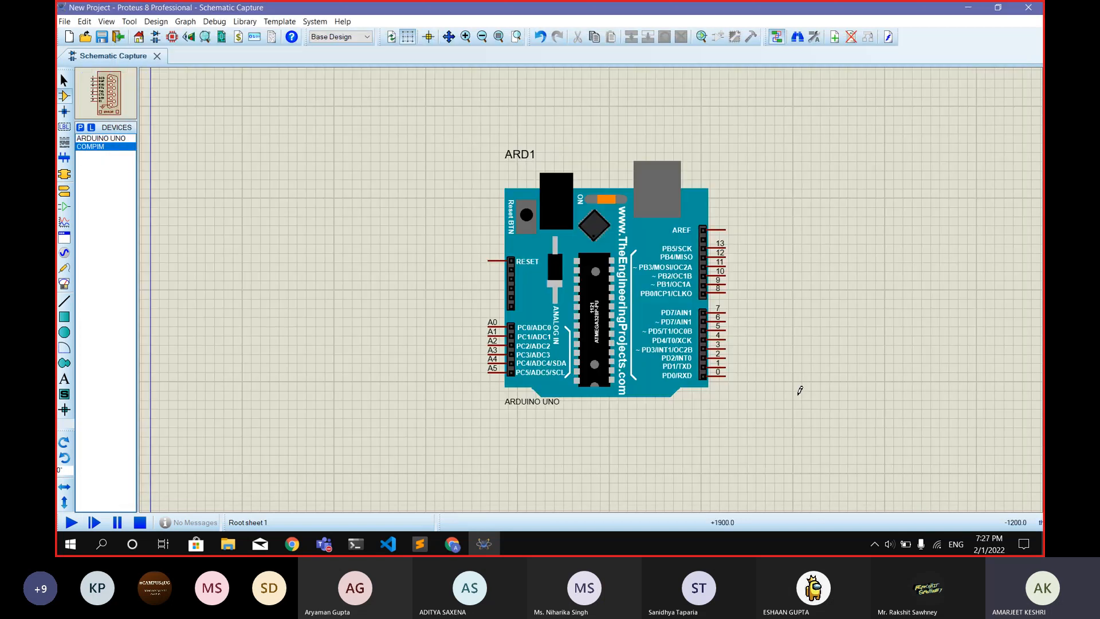
click(830, 388)
click(827, 366)
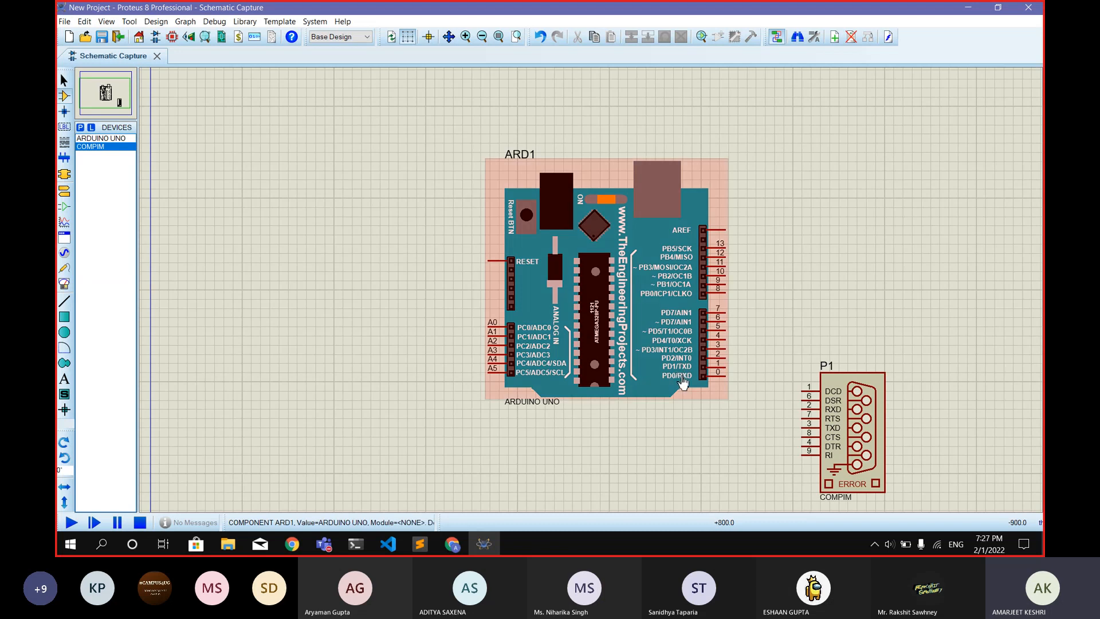
click(727, 367)
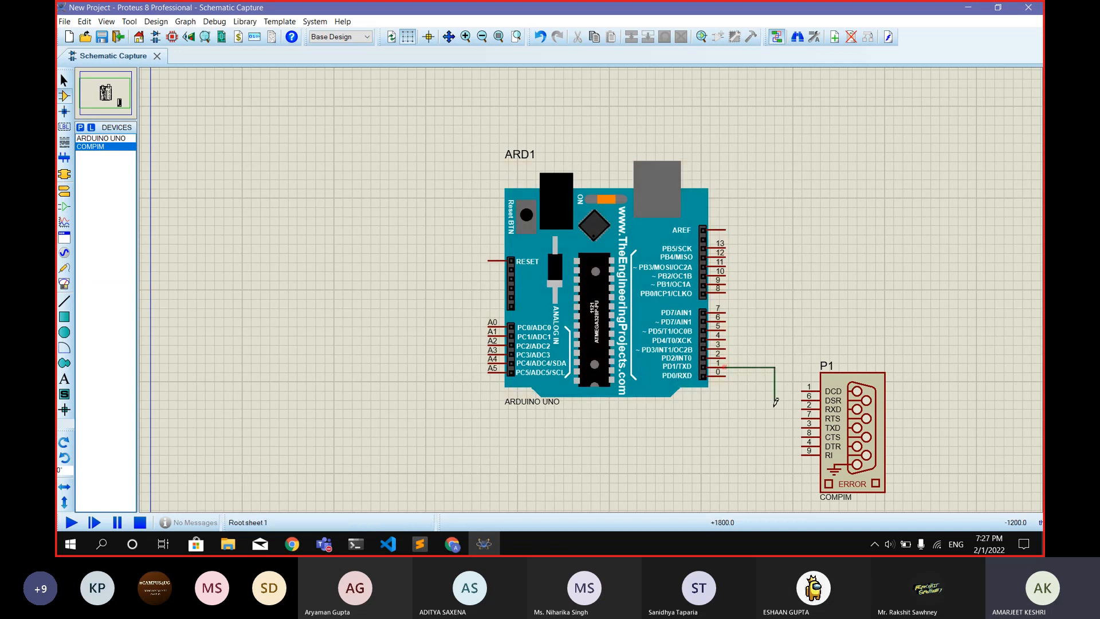
click(808, 427)
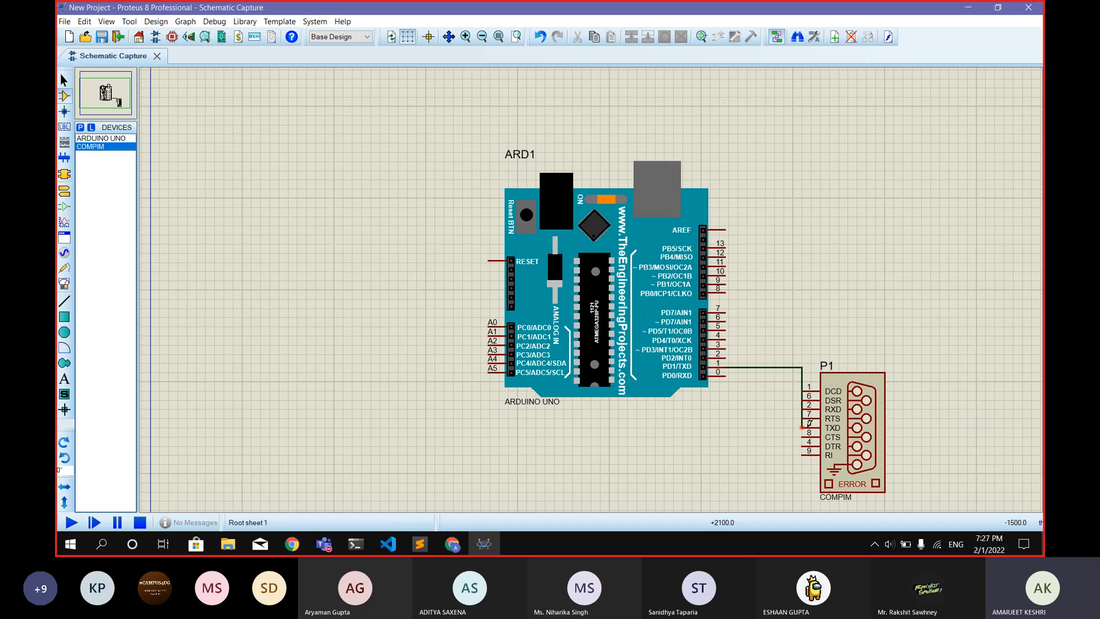
click(809, 426)
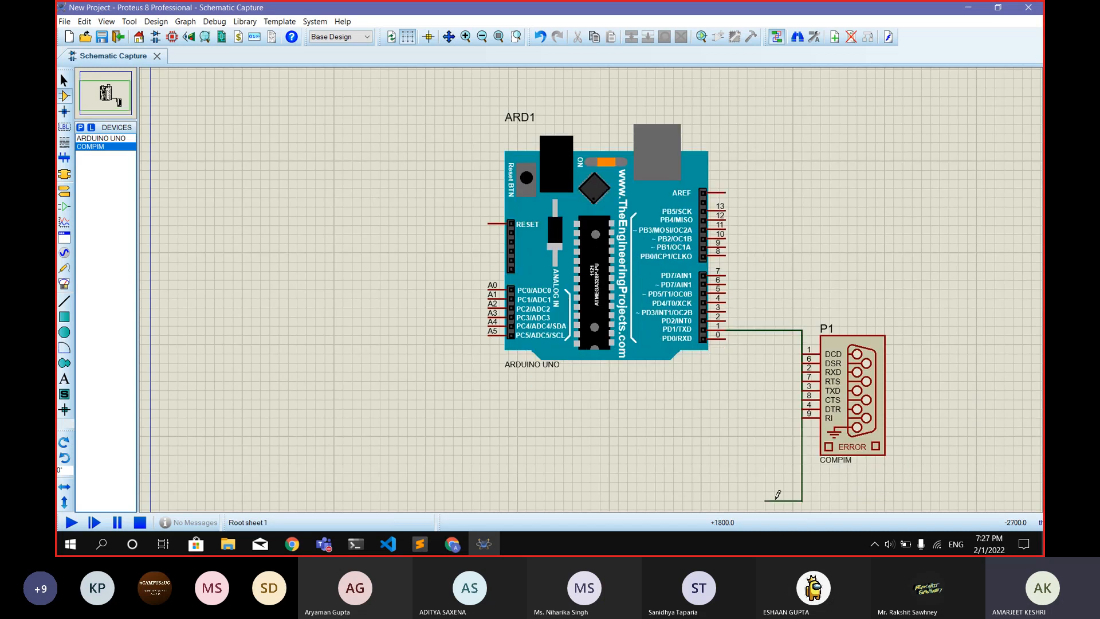
double_click(784, 437)
key(ctrl+z)
key(ctrl+z)
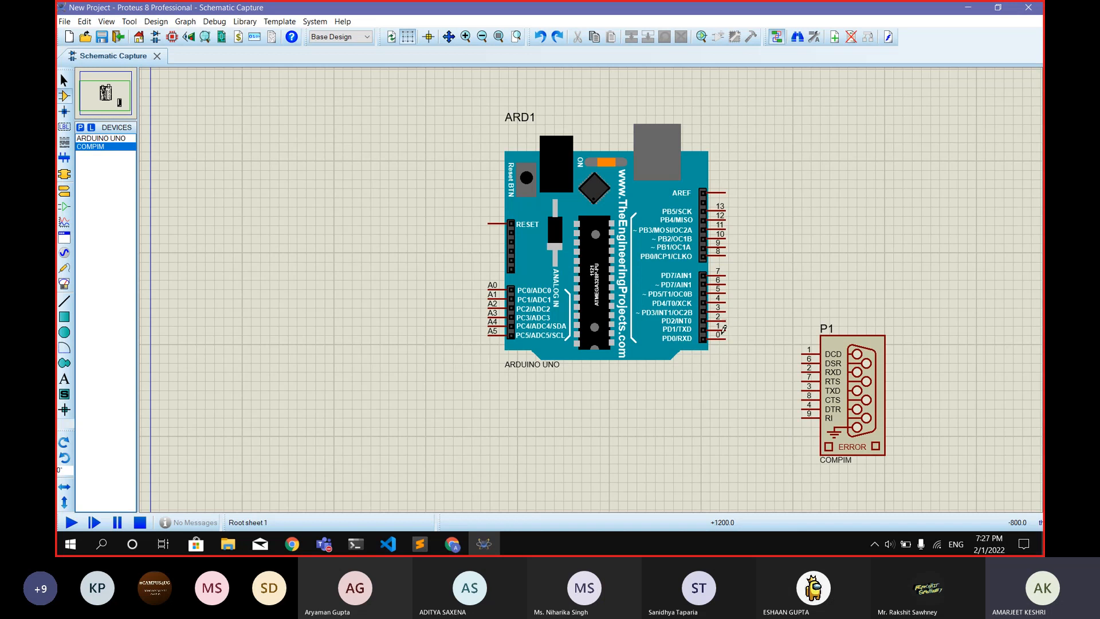
Step: Wire the Arduino's TXD pin 1 to the COMPIM's TXD pin and its RXD pin 0 to the COMPIM's RXD pin
click(726, 331)
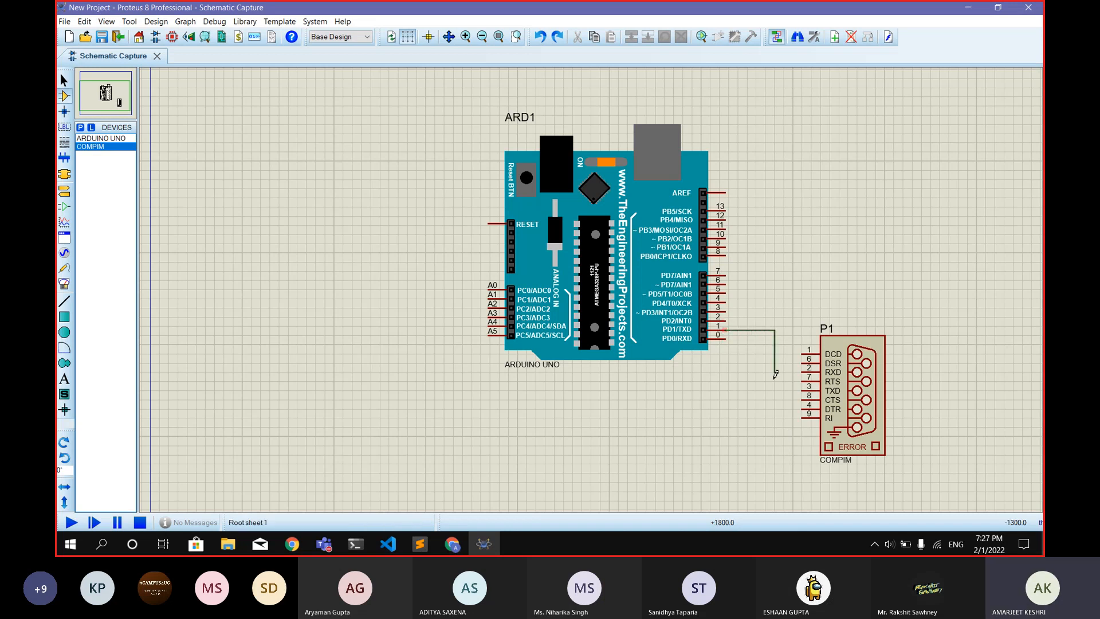
click(807, 387)
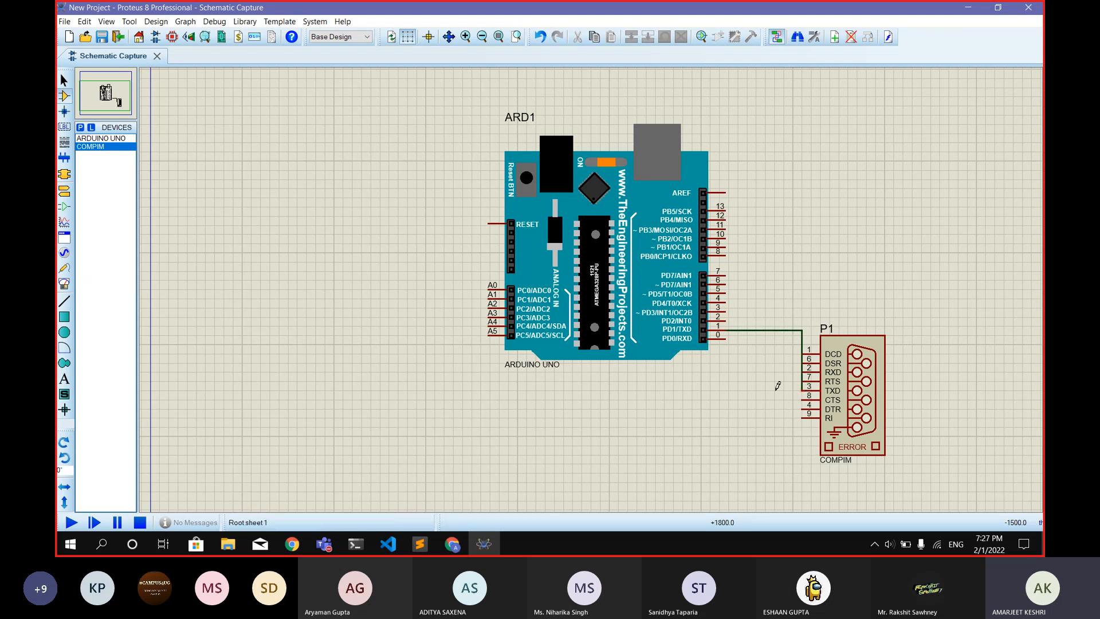
click(726, 338)
click(799, 370)
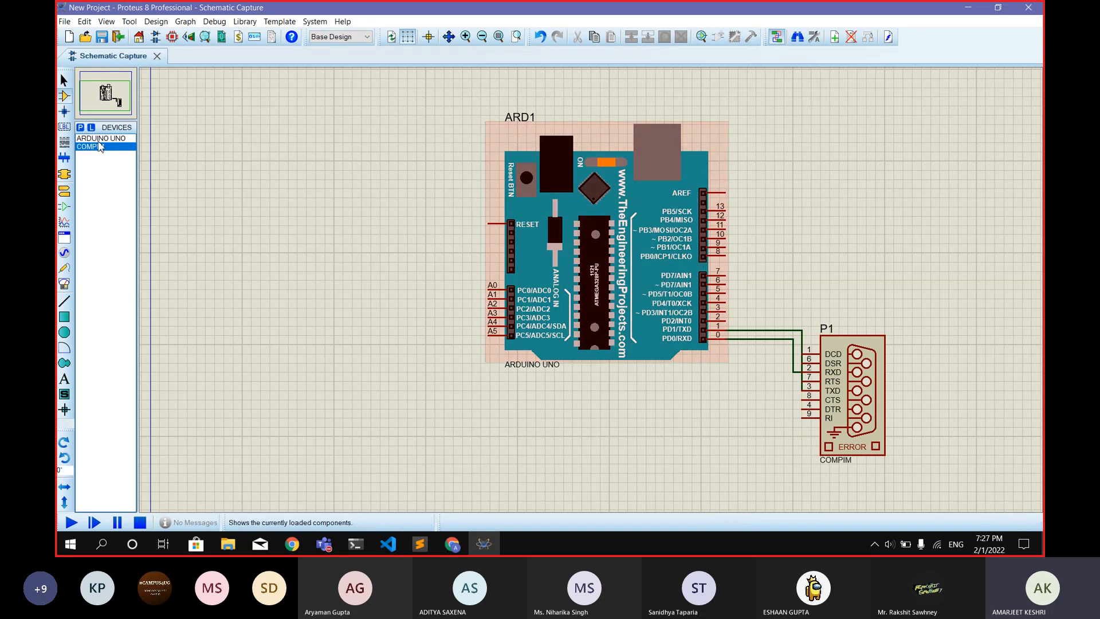
Step: Search the device library for led, add LED-GREEN, and place it above the COMPIM, level with the Arduino's upper digital pins
click(81, 127)
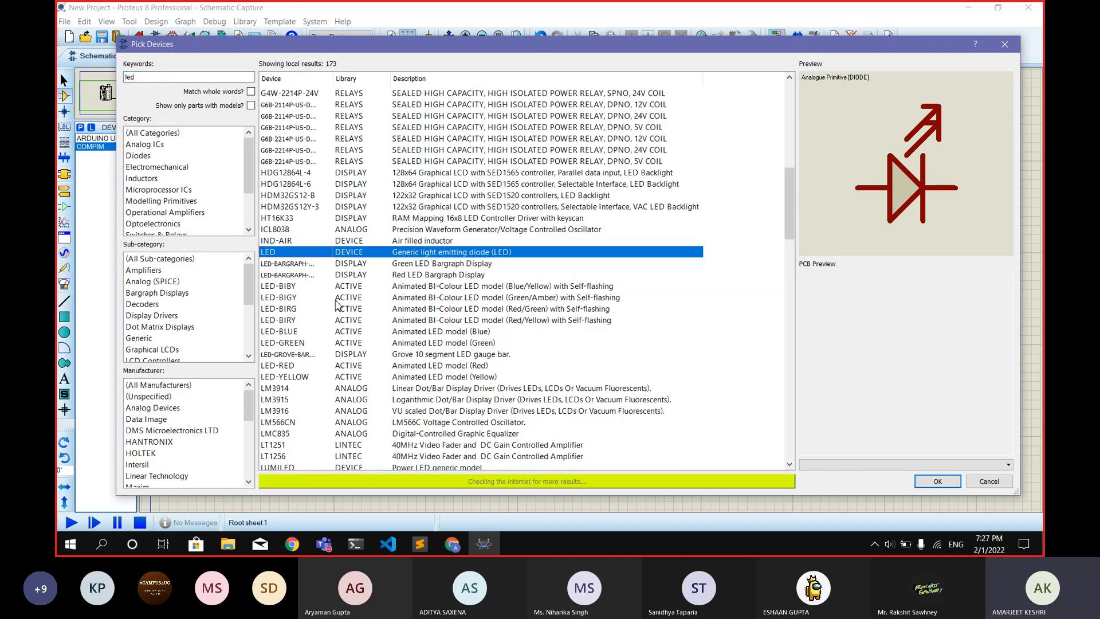
click(323, 344)
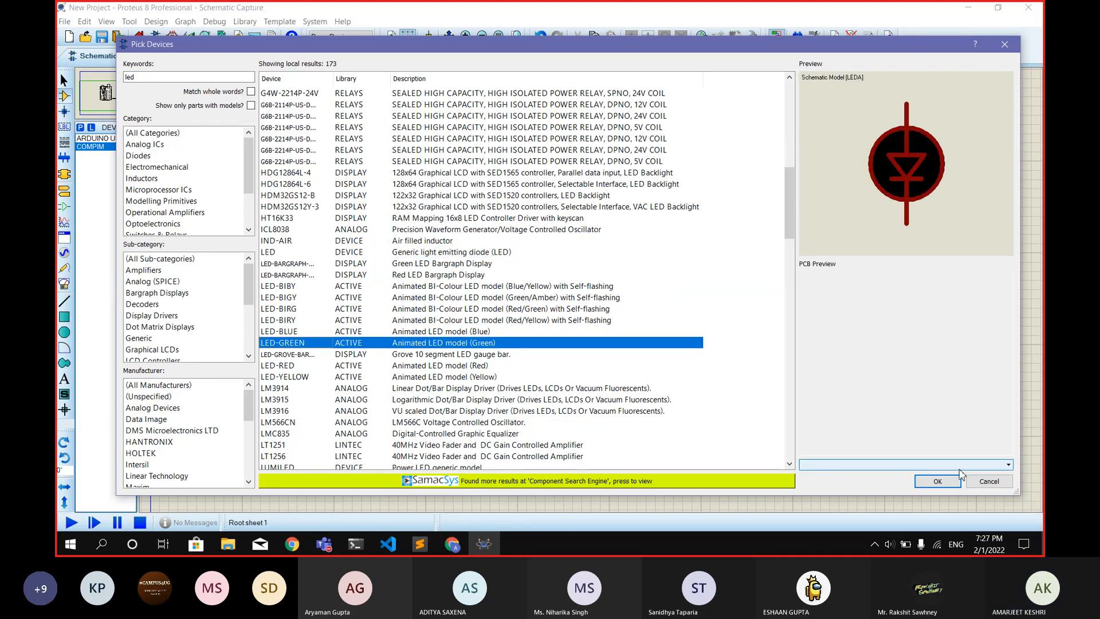
click(949, 487)
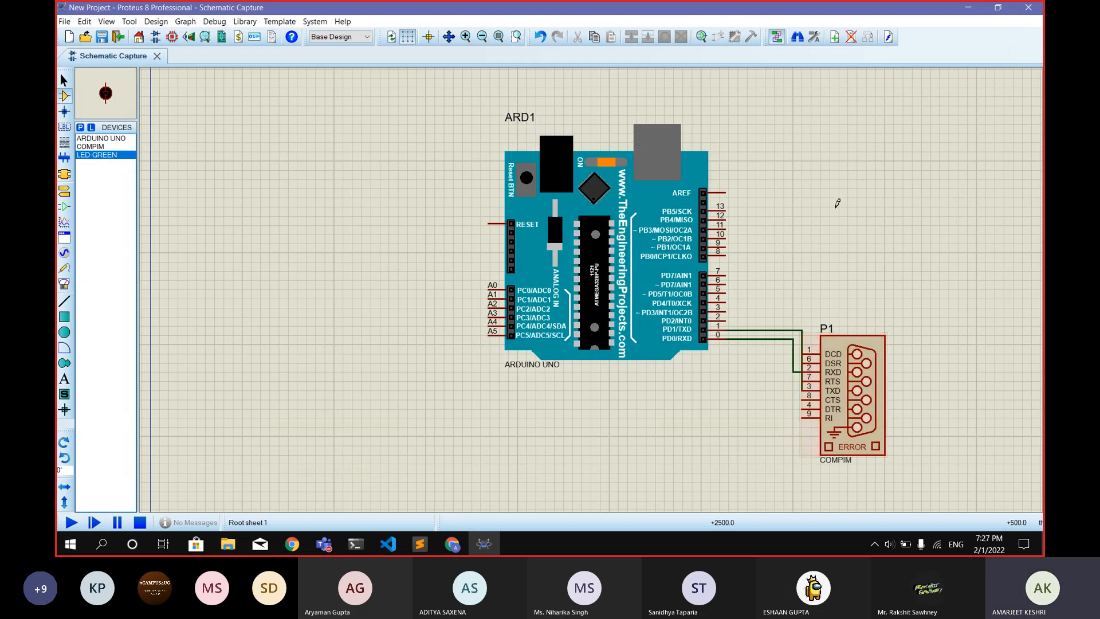
click(830, 225)
Step: Rotate the green LED so it lies horizontally with its anode facing the Arduino
drag(811, 189, 883, 265)
right_click(870, 223)
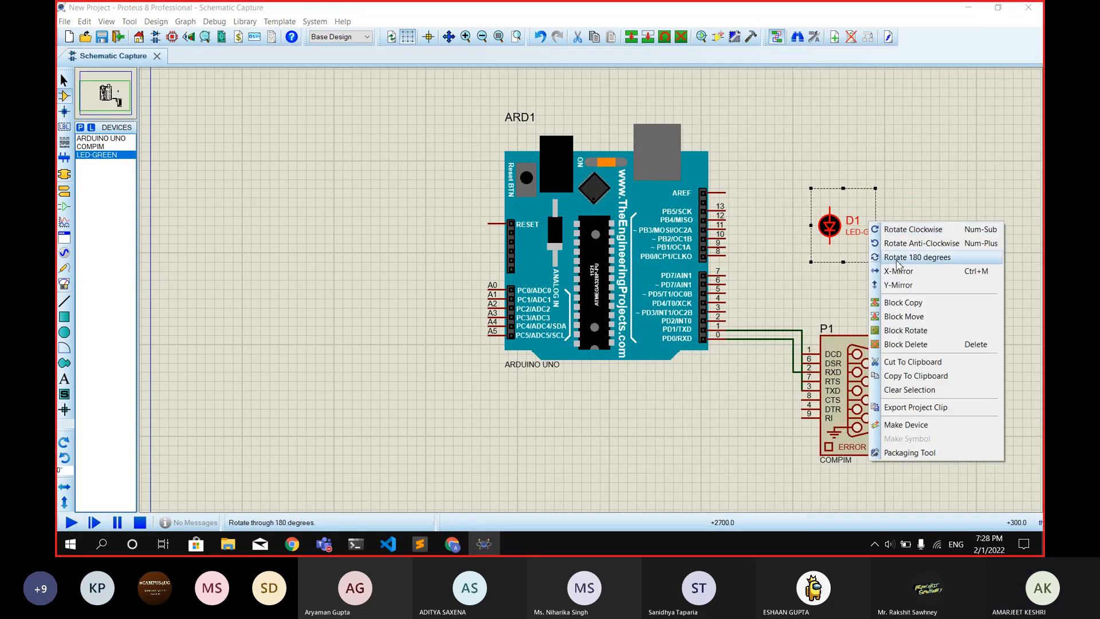
click(900, 258)
right_click(858, 229)
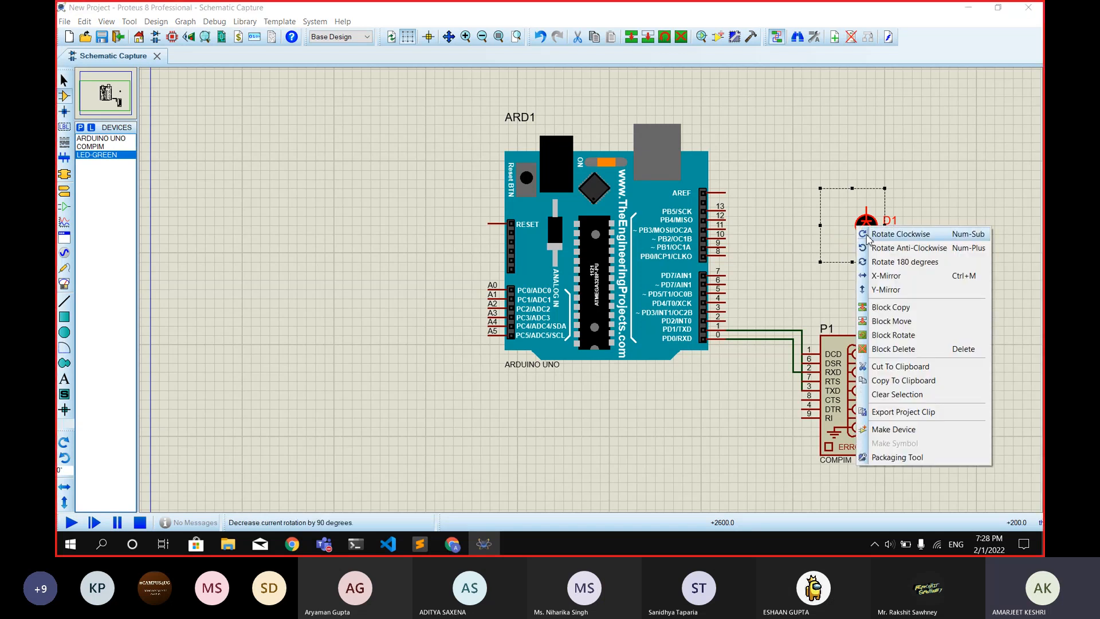
click(898, 248)
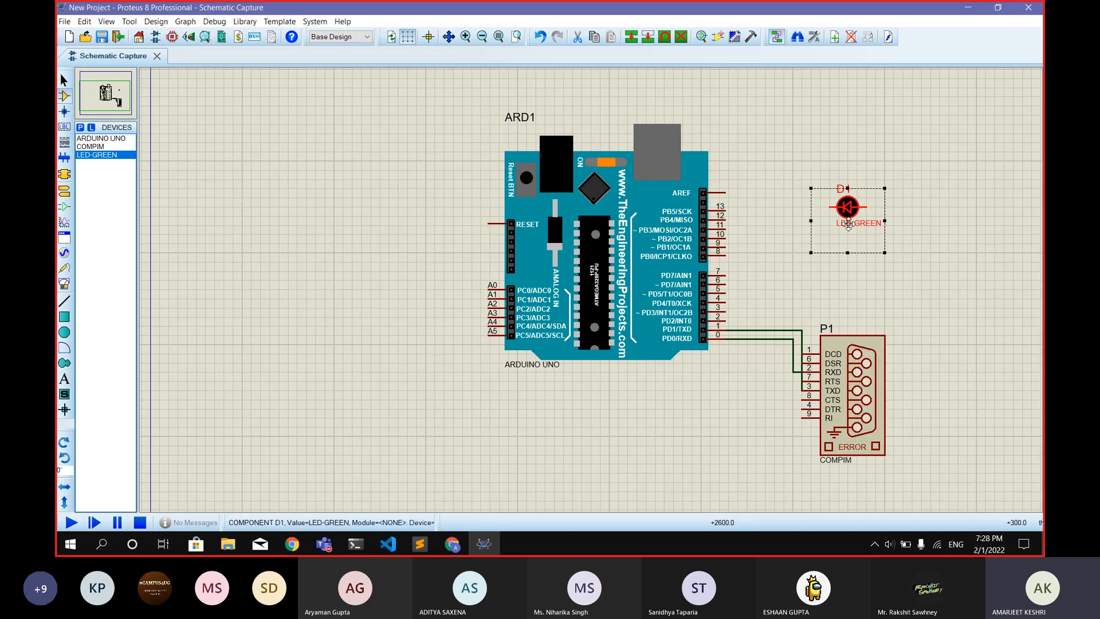
right_click(860, 220)
click(903, 226)
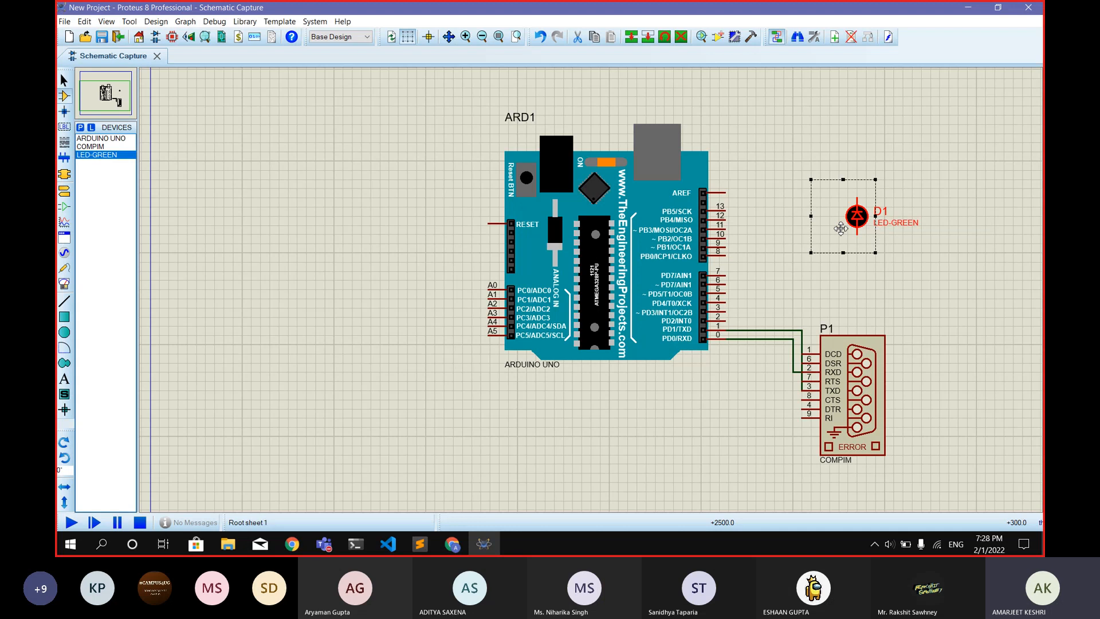
right_click(841, 229)
click(885, 245)
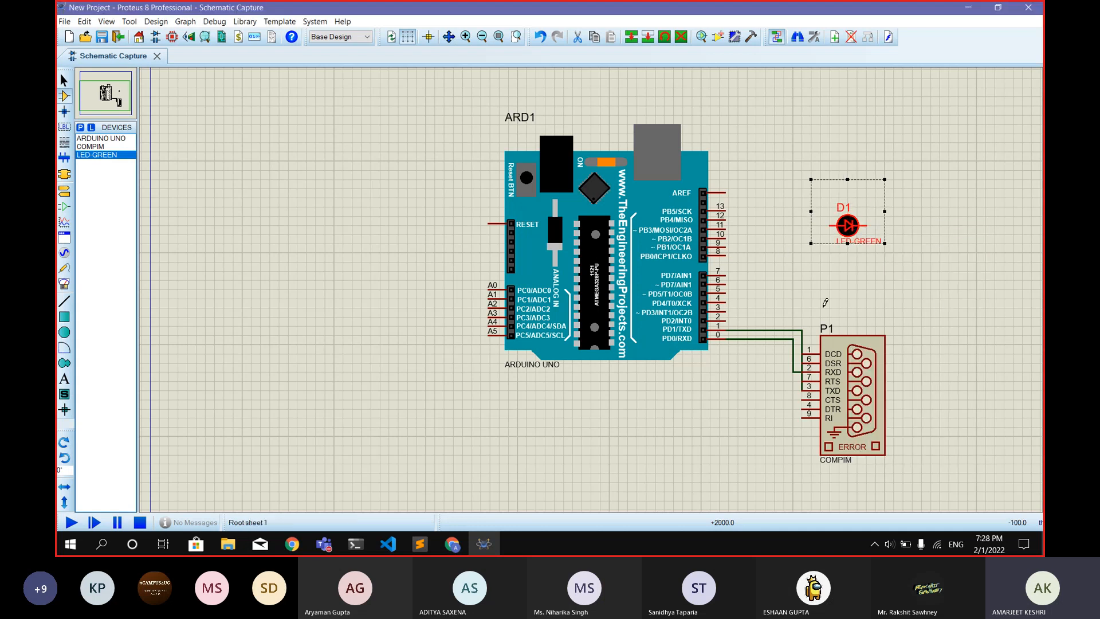
click(726, 228)
click(831, 227)
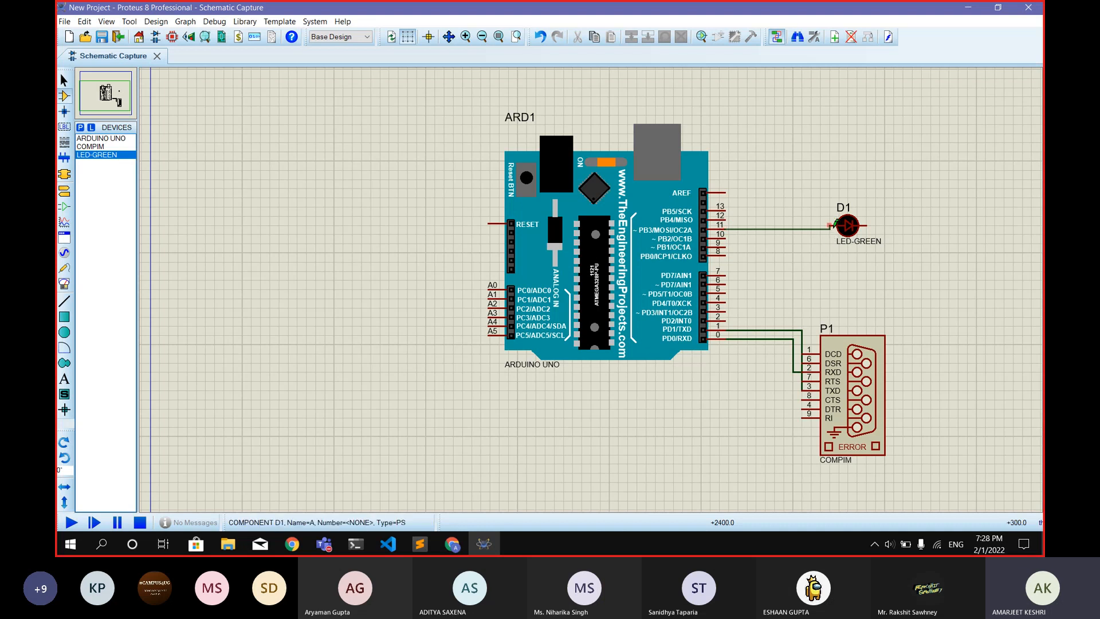
key(ctrl+z)
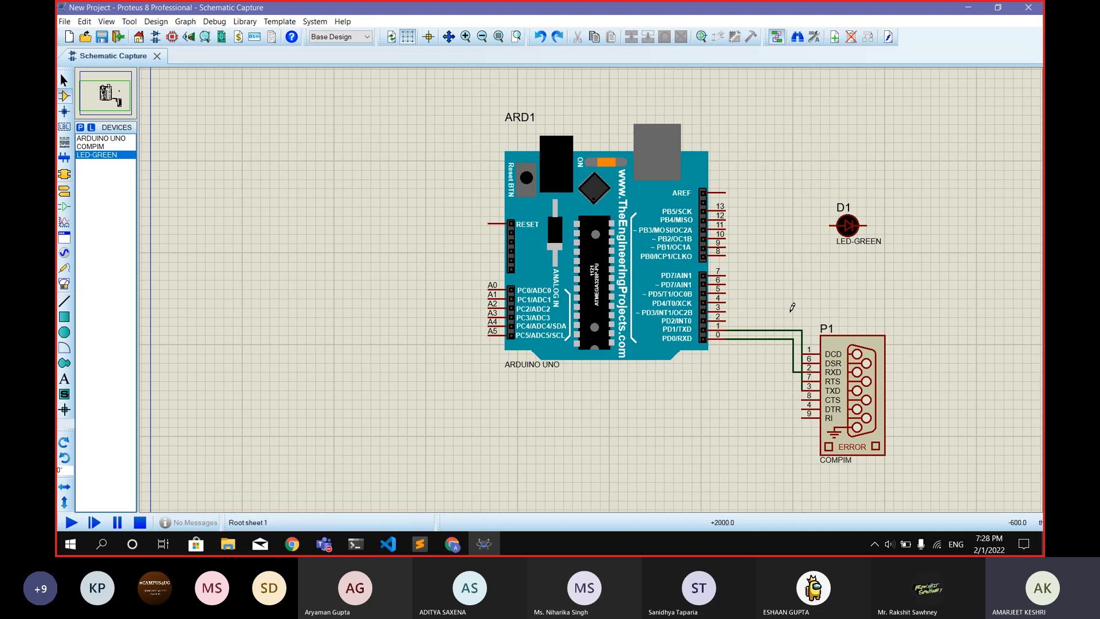
Step: Search the device library for resistor, add RESISTOR, and place it in line with the green LED's anode
click(81, 128)
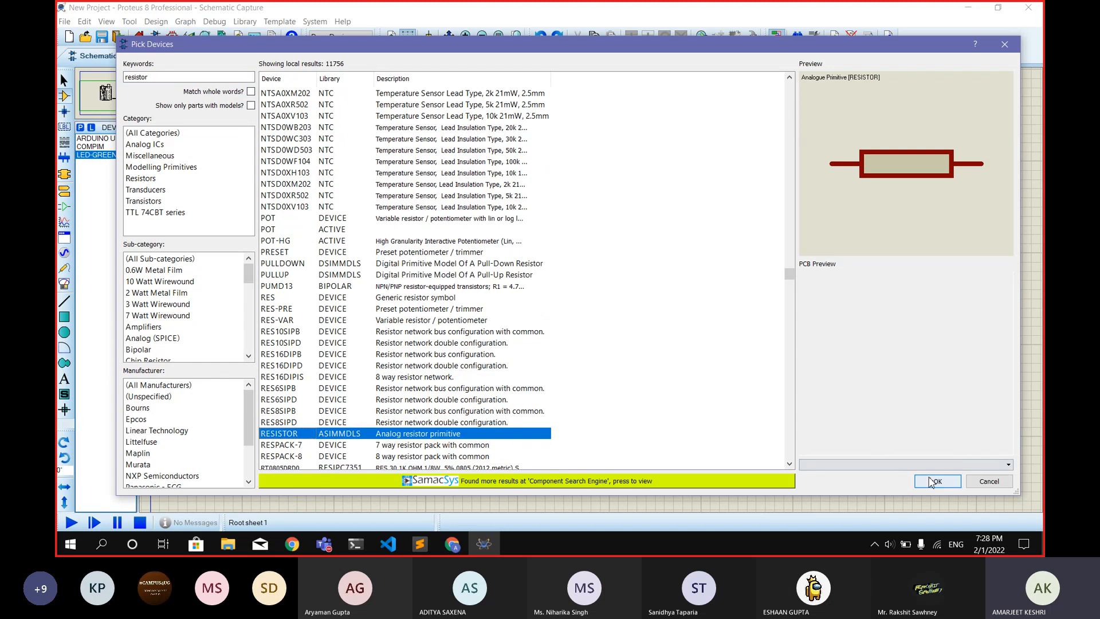
click(937, 481)
click(810, 227)
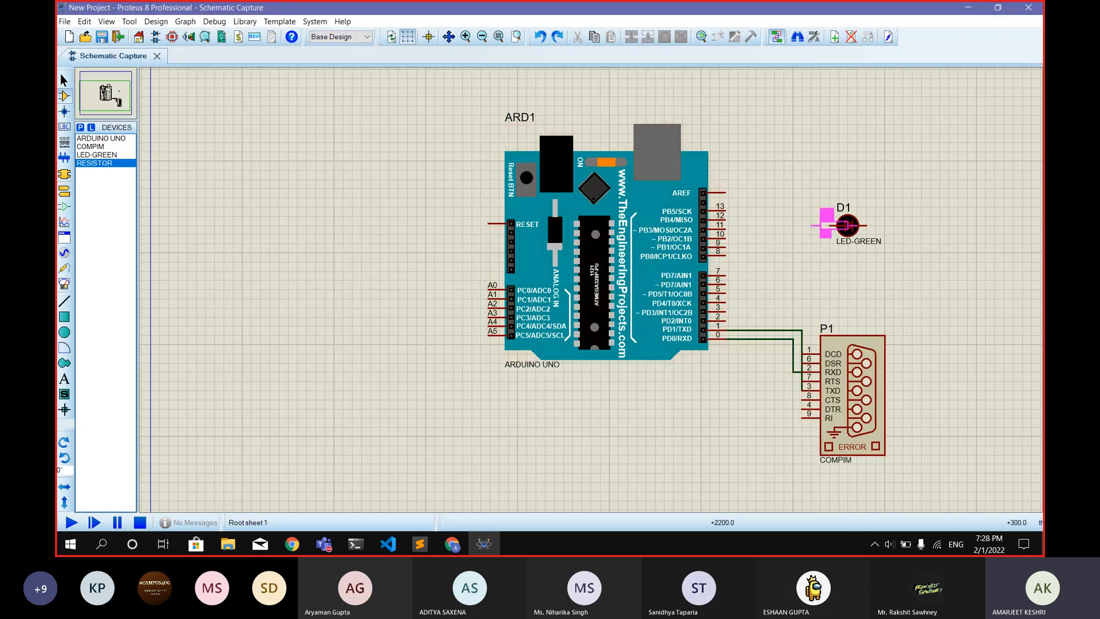
click(806, 225)
Step: Set the resistor's value to 220 and wire its free end to the Arduino's pin 11
click(803, 236)
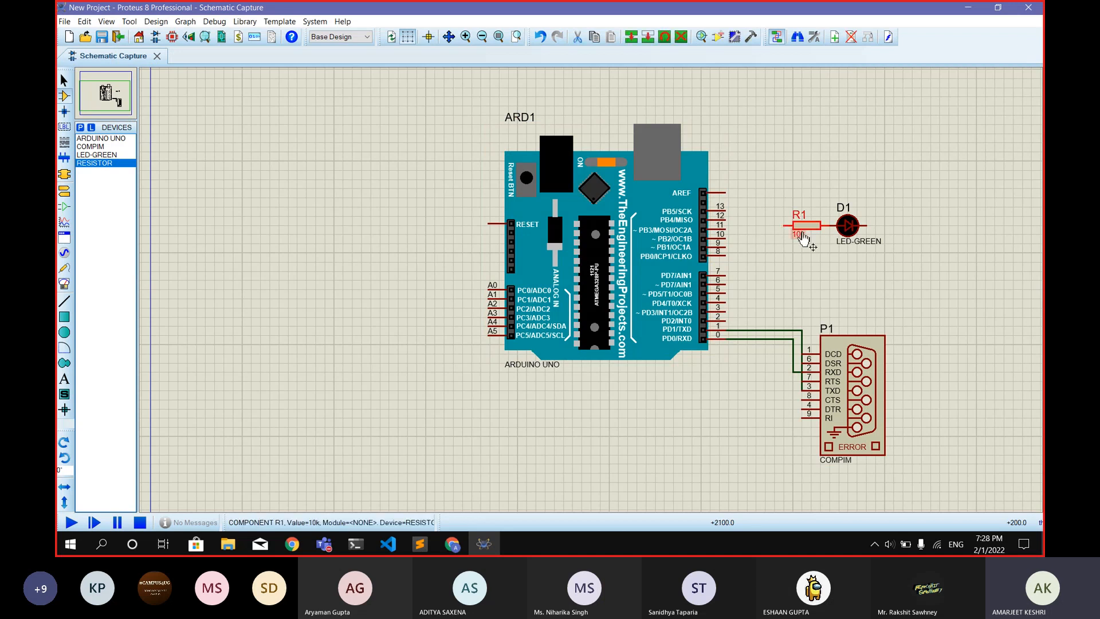
click(802, 236)
click(542, 167)
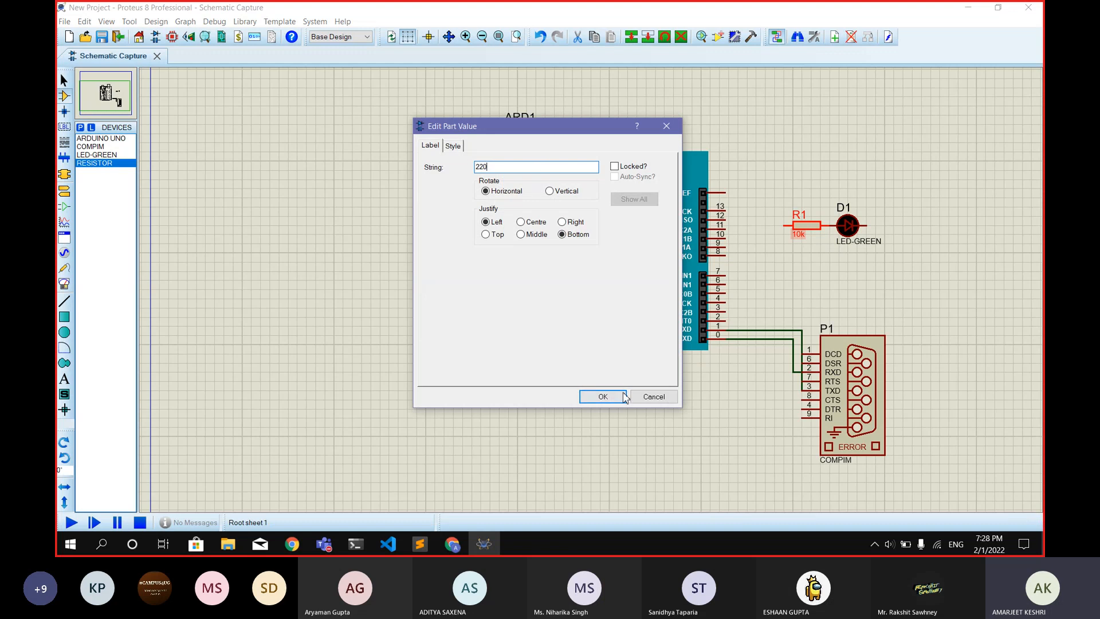
click(603, 397)
click(727, 229)
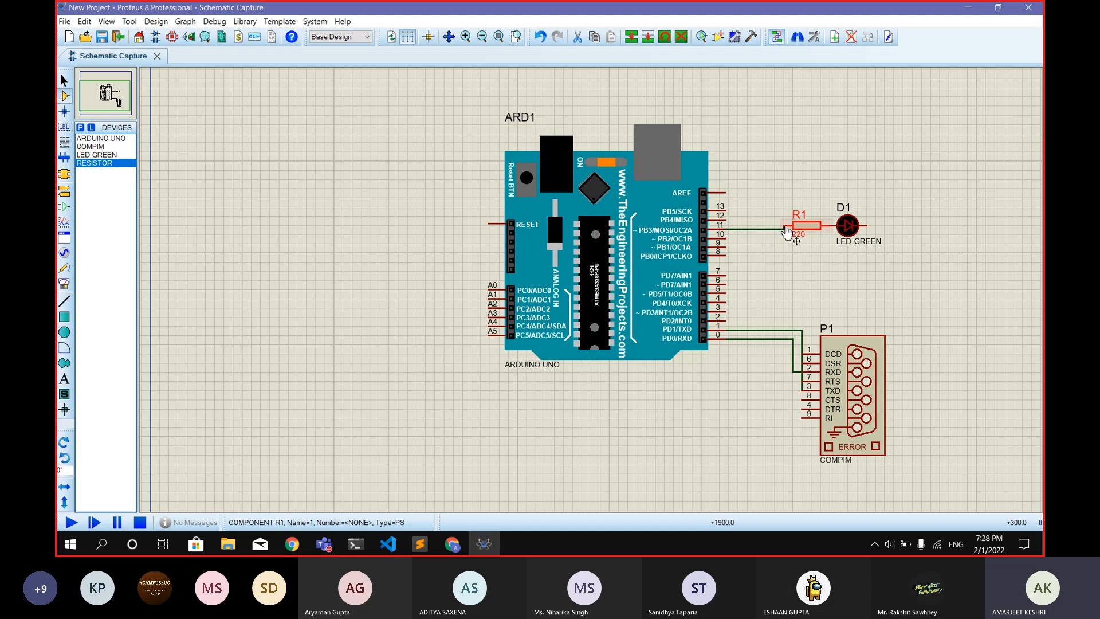
Step: Place a GROUND terminal beside the green LED and wire the LED's cathode to it
click(82, 129)
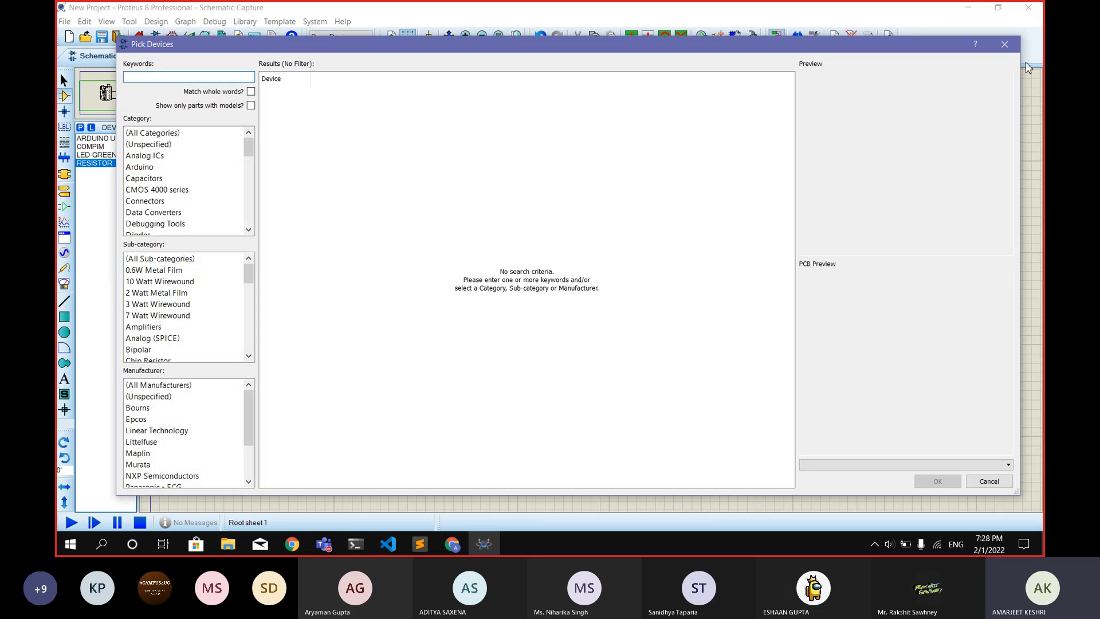
click(1005, 44)
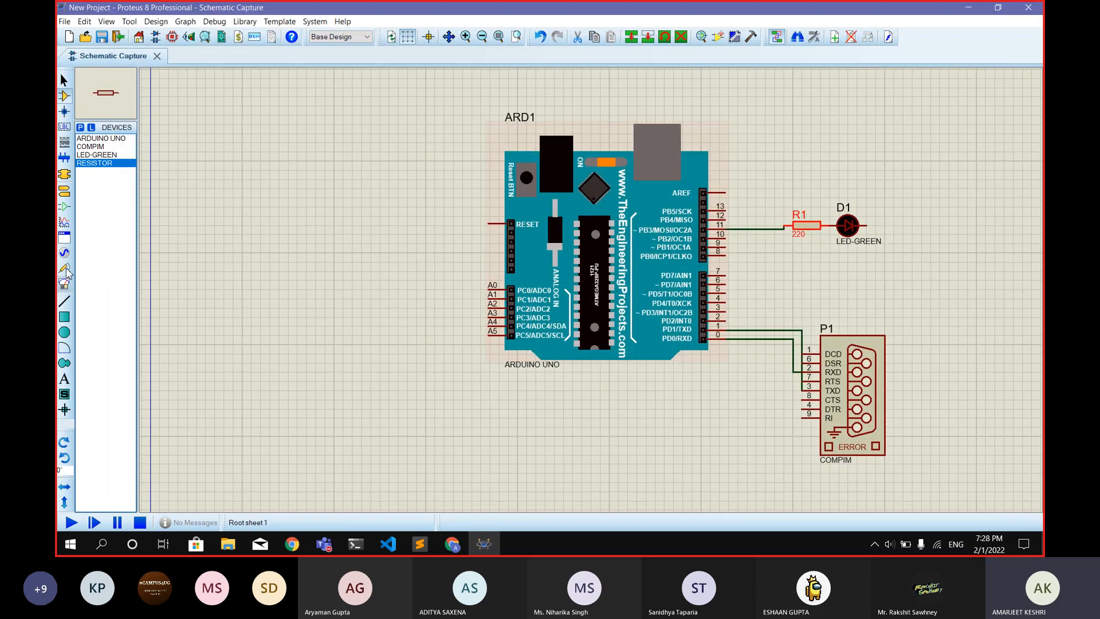
click(64, 190)
click(93, 179)
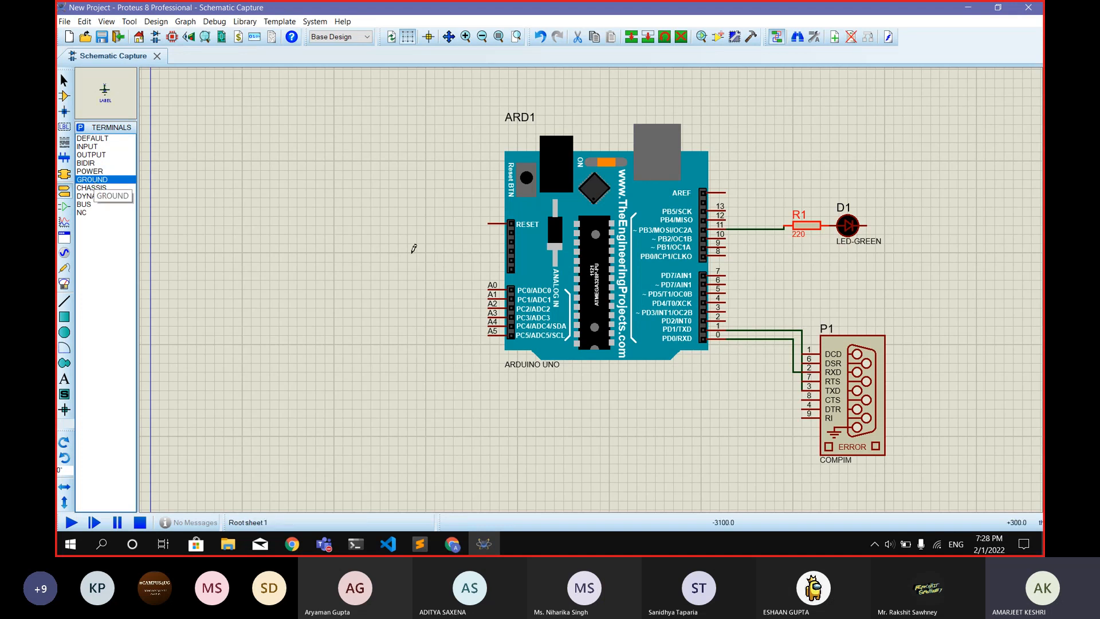
click(904, 243)
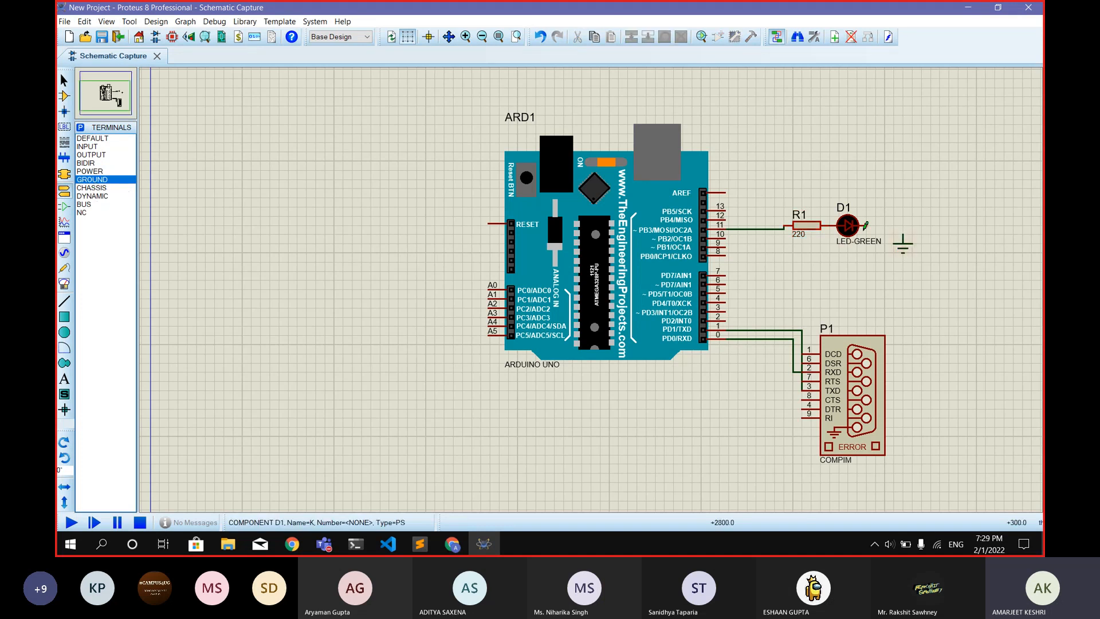
click(868, 225)
click(903, 236)
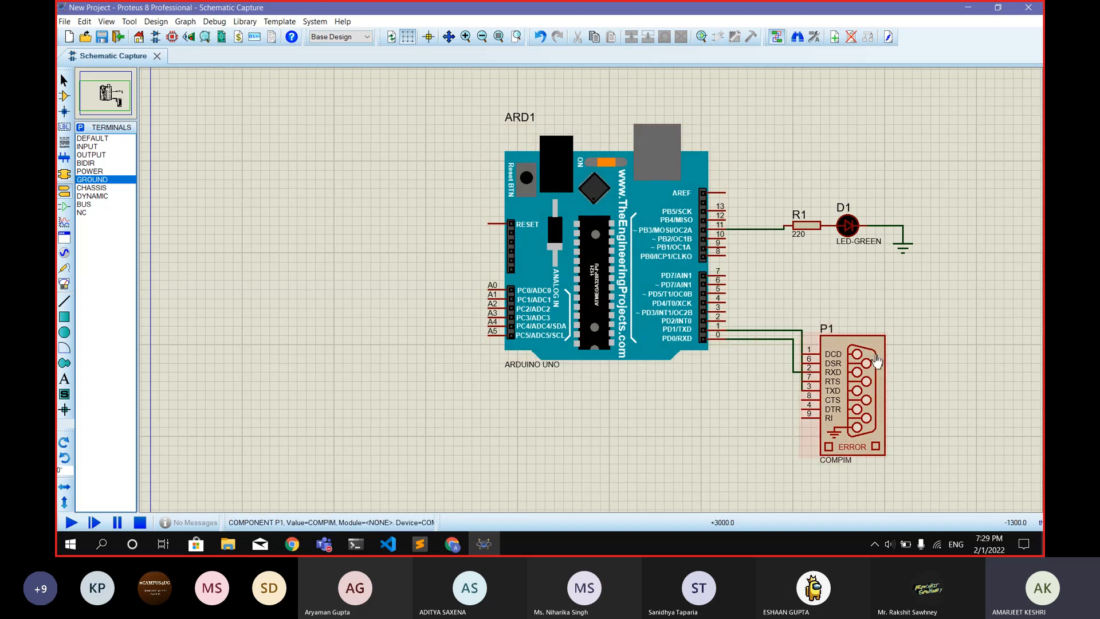
Step: Minimize the schematic, open the Arduino IDE and maximize its sketch window
click(976, 8)
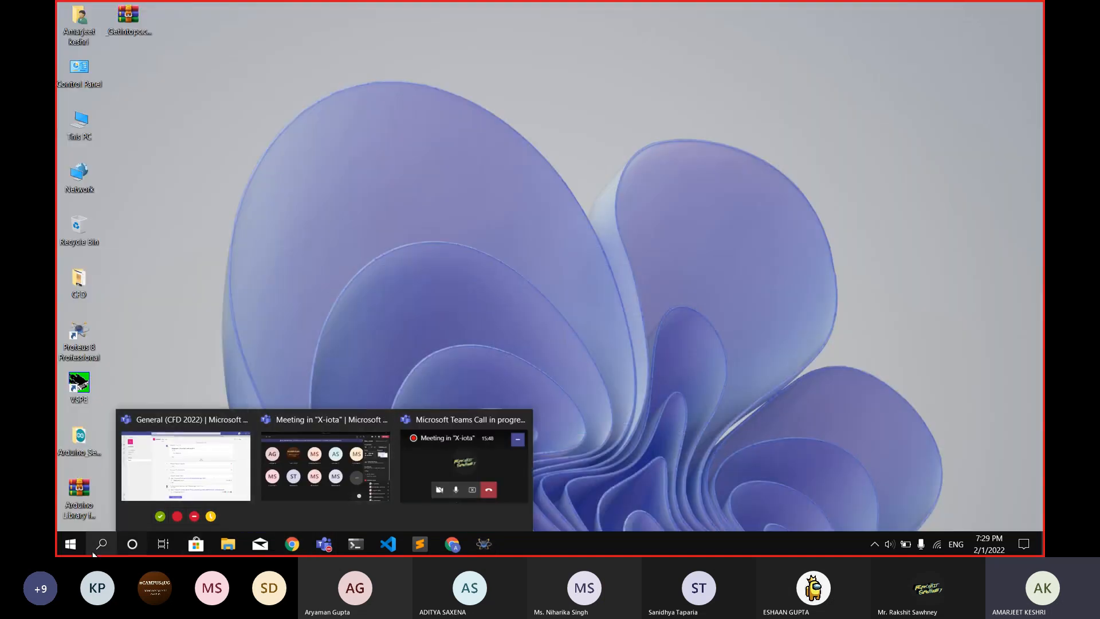
click(72, 545)
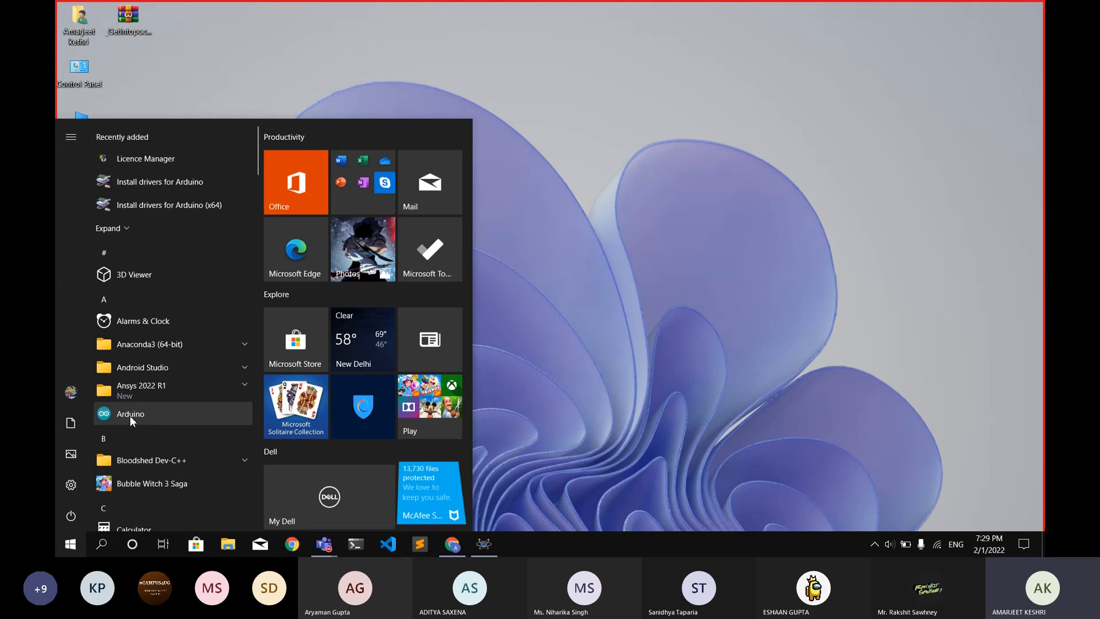
click(129, 414)
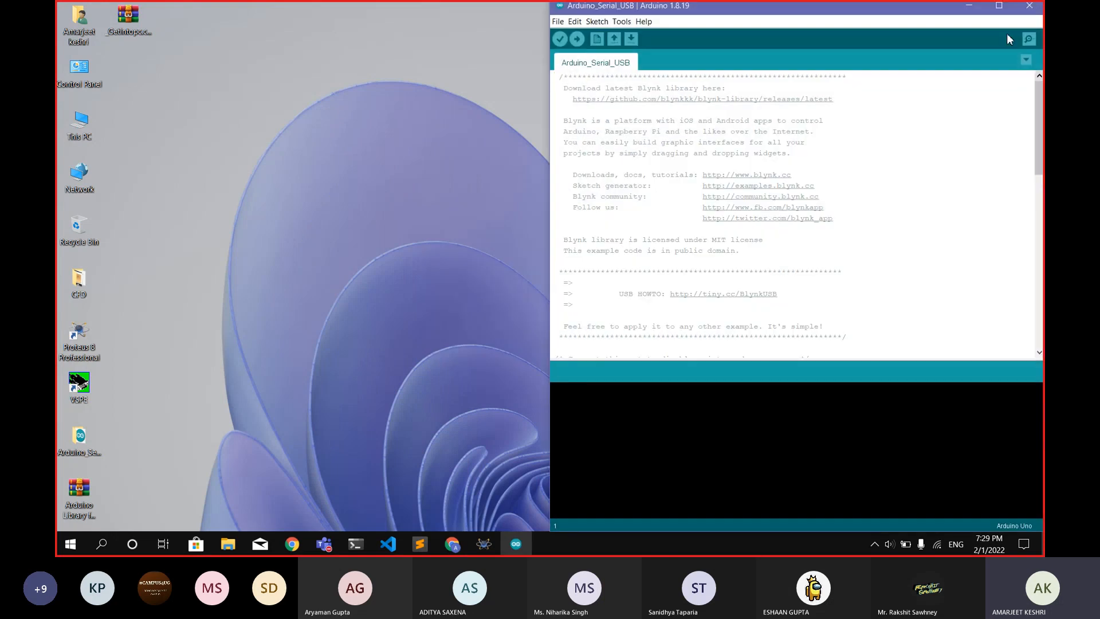
click(1002, 6)
scroll(143, 250, down, 15)
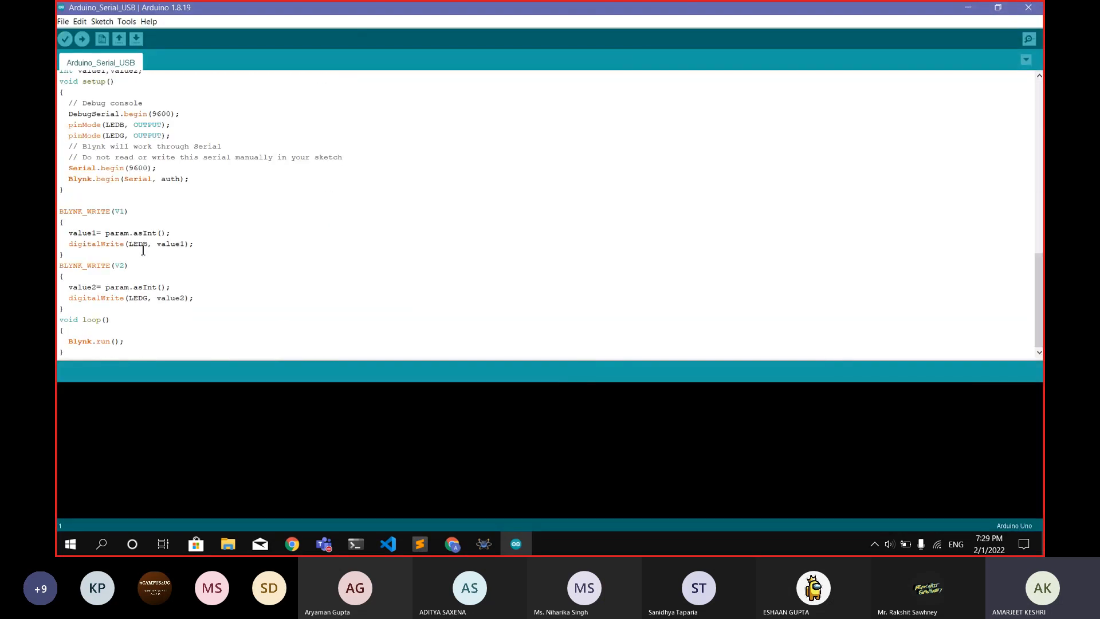
scroll(148, 251, up, 15)
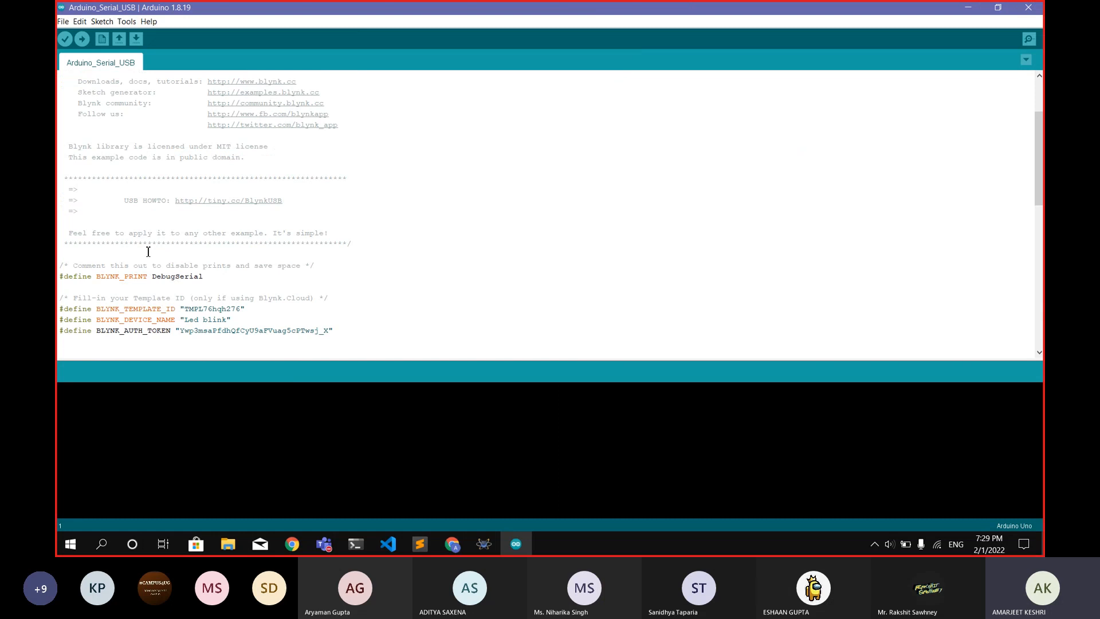
click(63, 22)
mouse_move(120, 86)
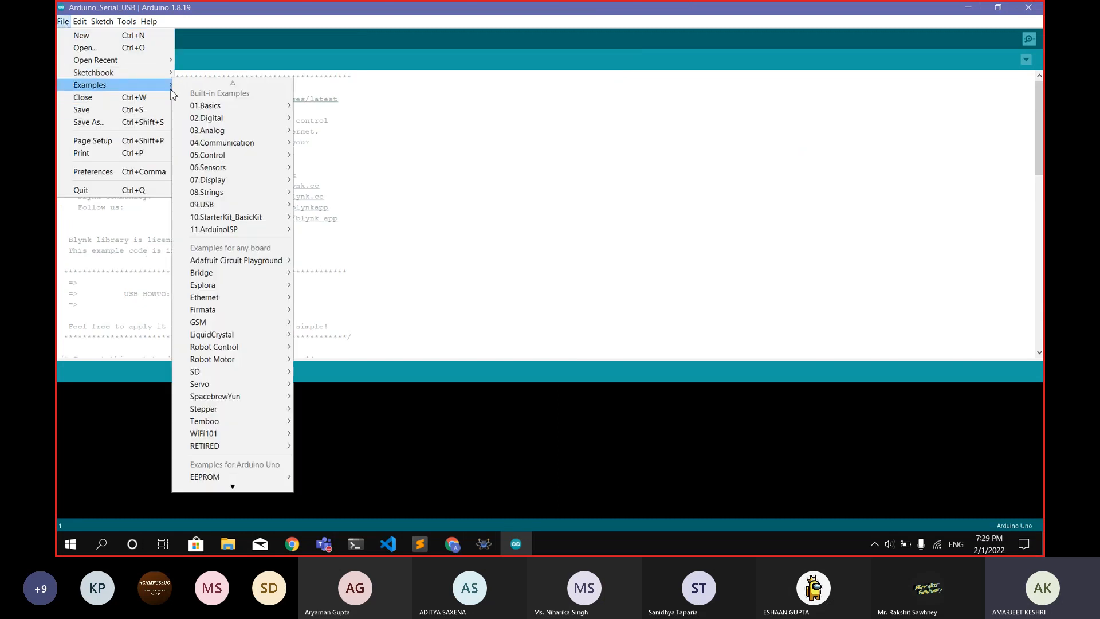
scroll(255, 421, down, 1)
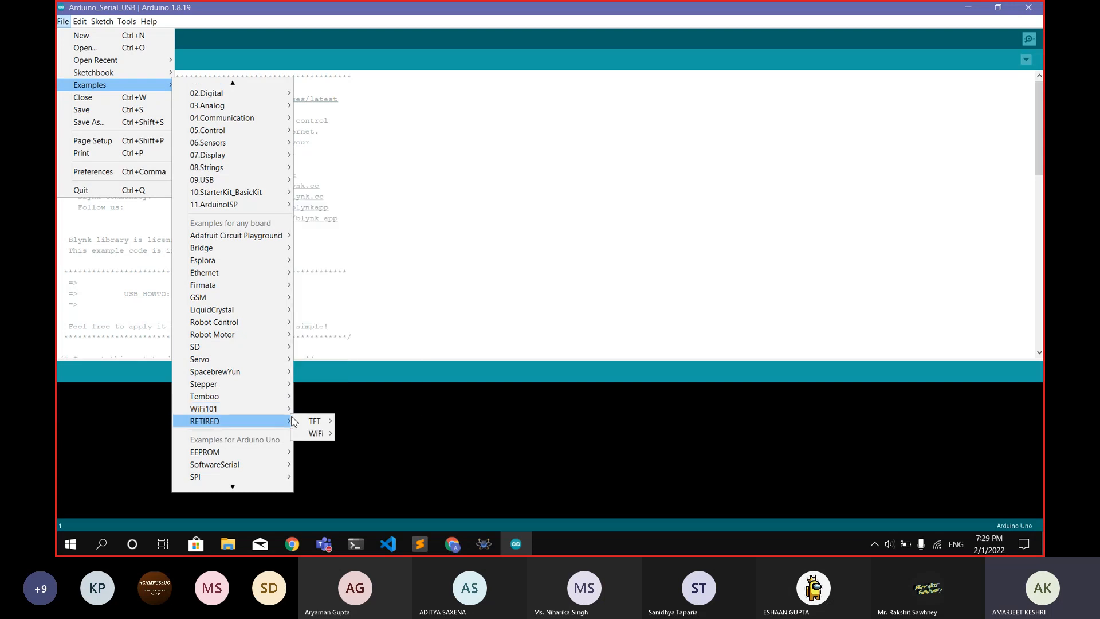
click(515, 238)
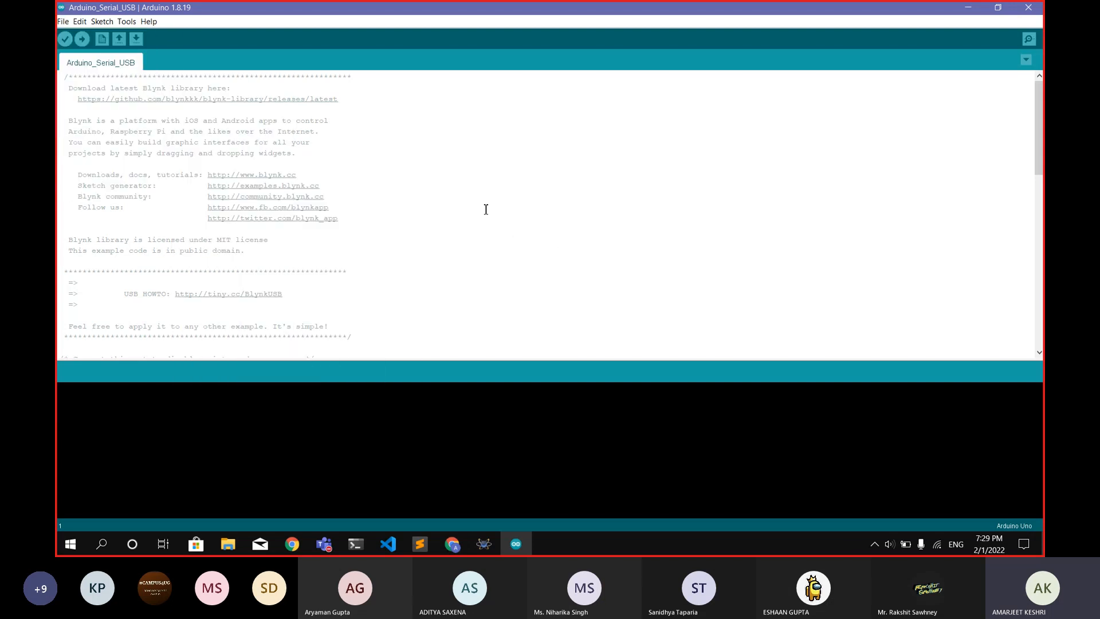
Step: Enlarge the code area of the sketch window by shrinking the output console
drag(830, 362, 851, 471)
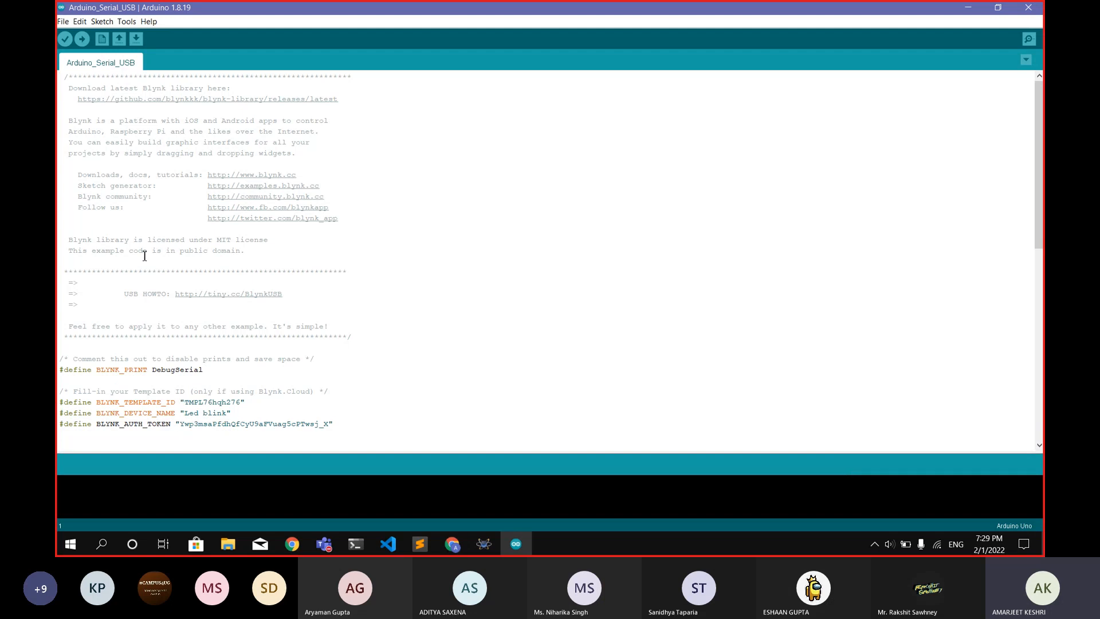
scroll(139, 276, down, 4)
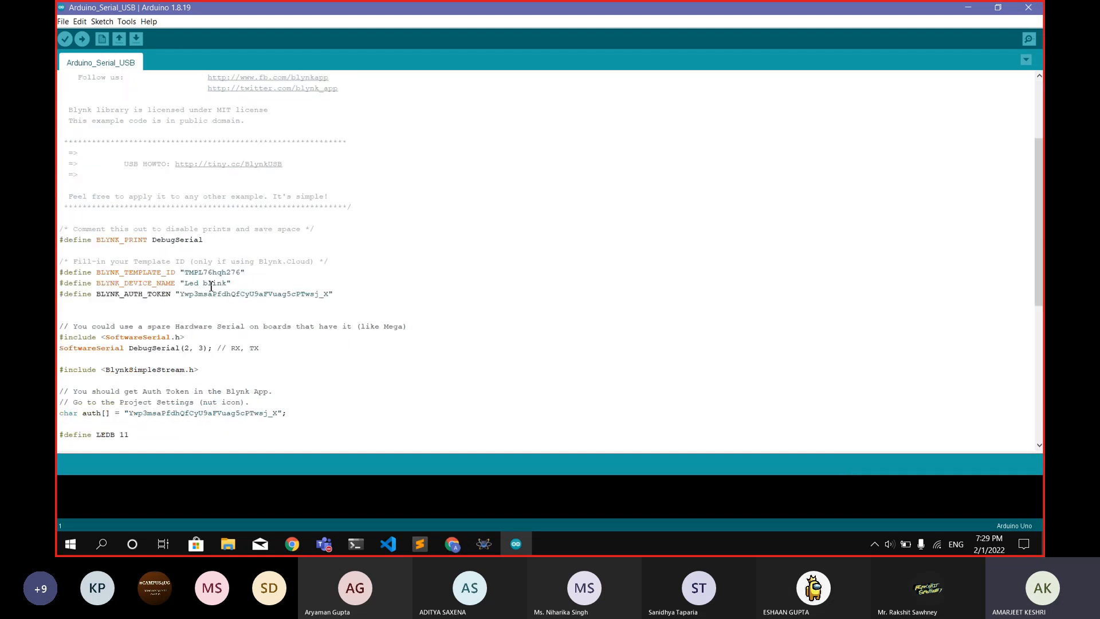
scroll(259, 276, up, 4)
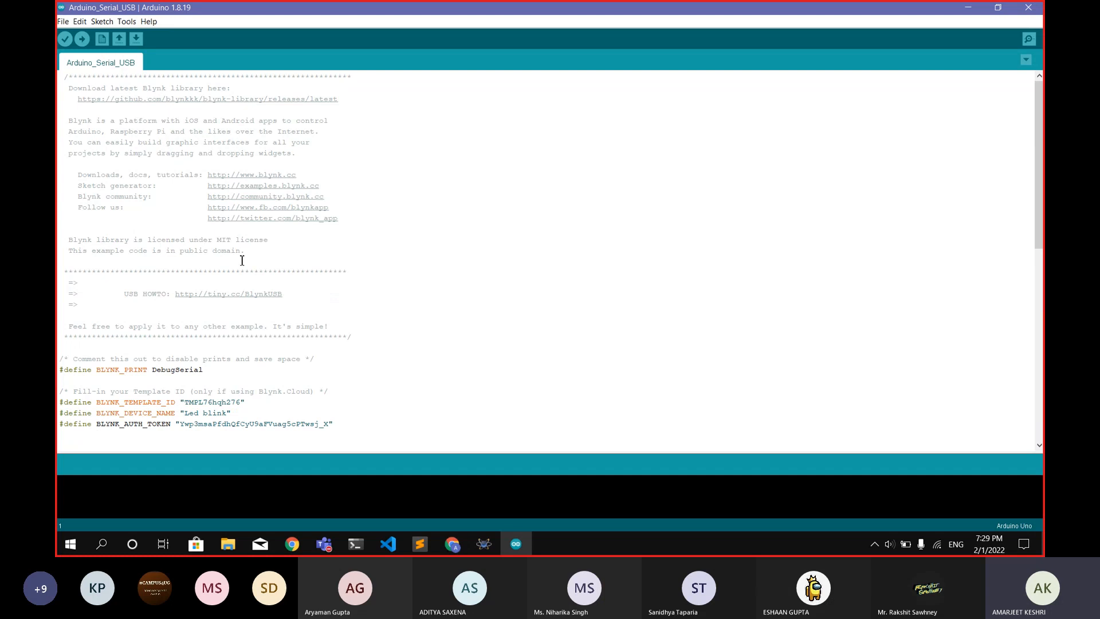
Step: Search the Library Manager for Blynk, inspect the Blynk library's installation and selectable versions, and close the manager
click(124, 22)
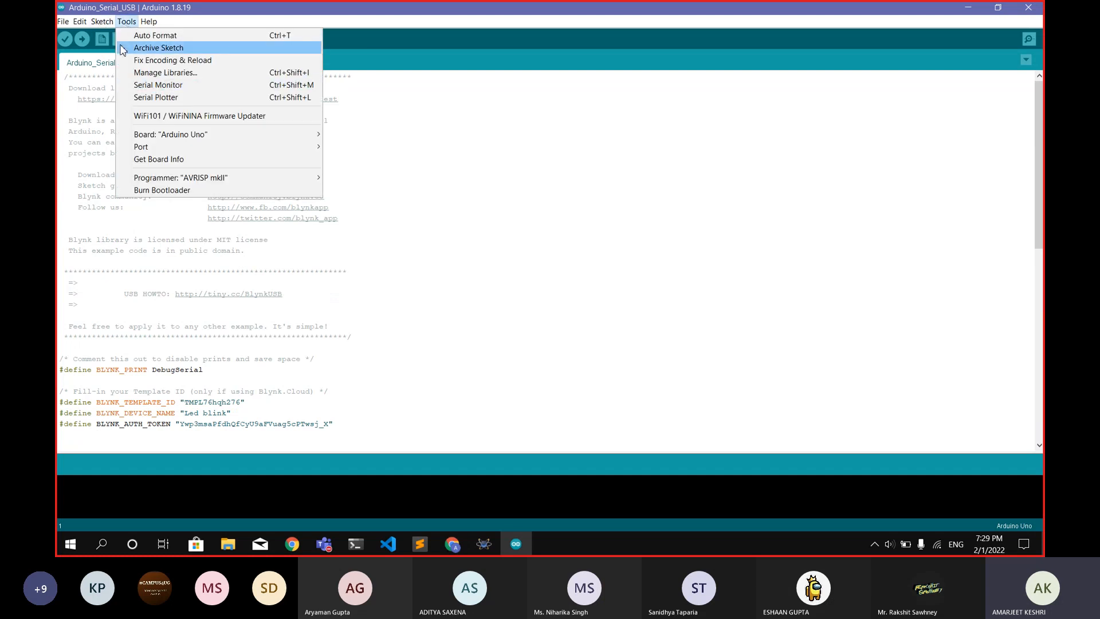
mouse_move(102, 22)
mouse_move(144, 104)
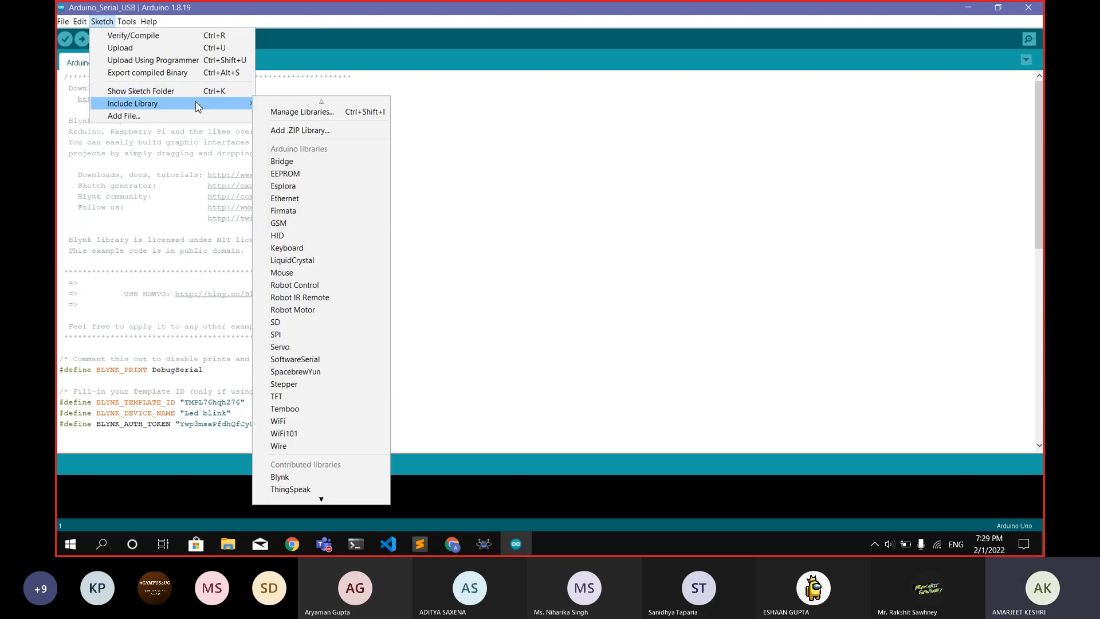
click(289, 113)
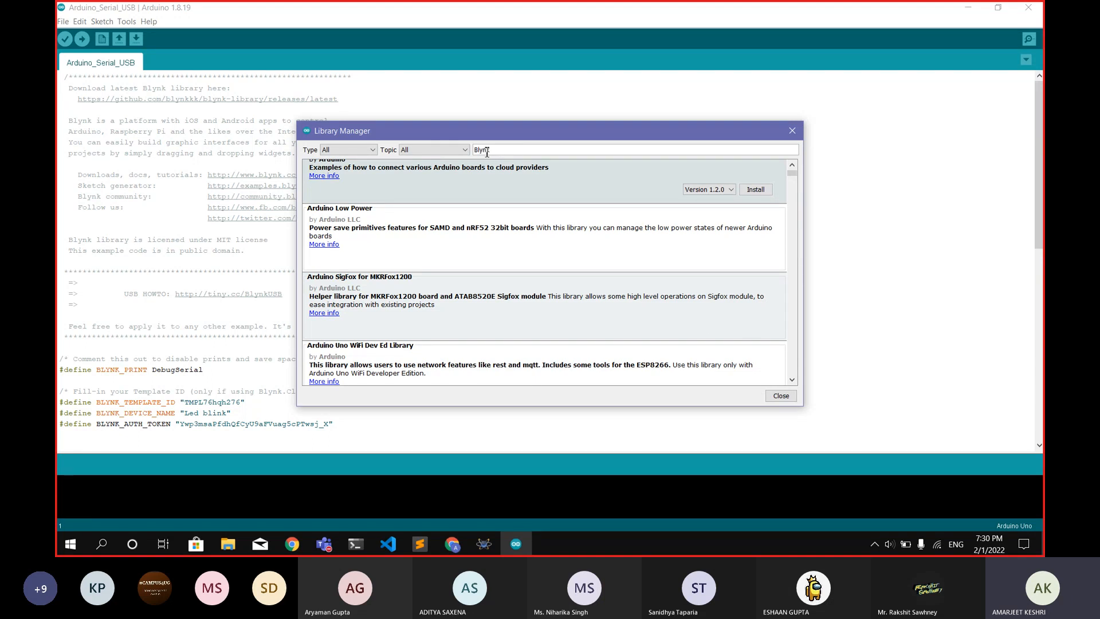
text(k)
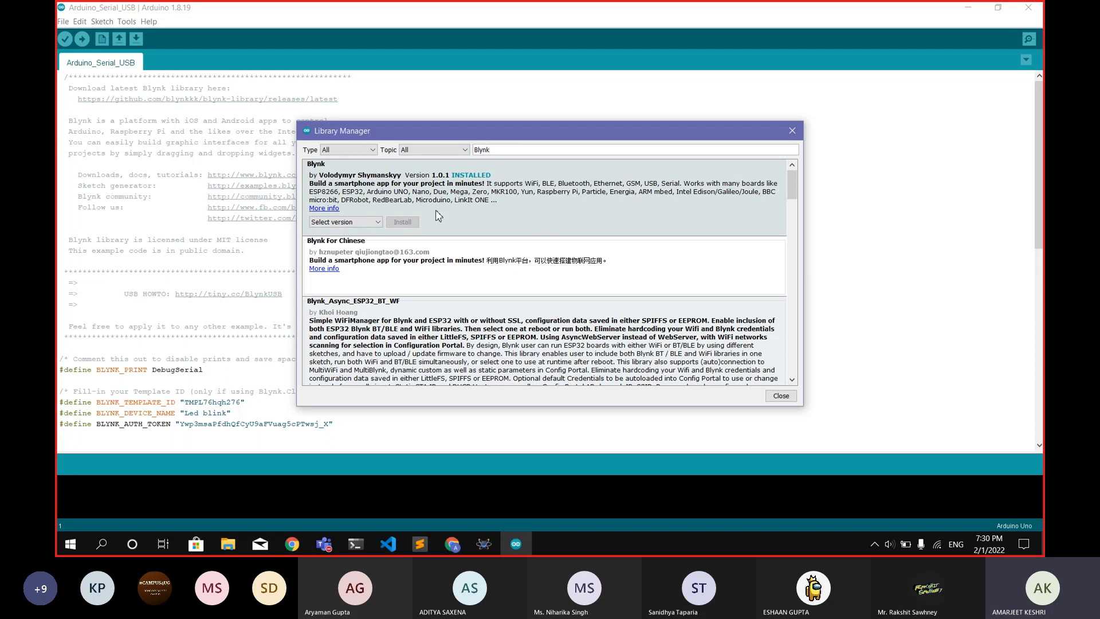
click(377, 223)
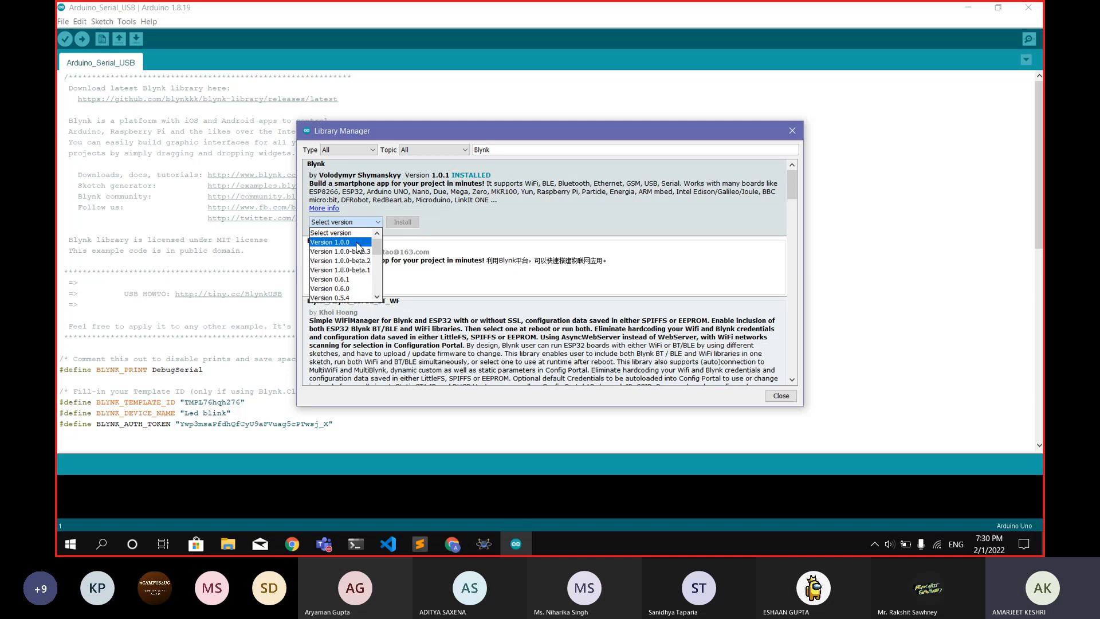
click(430, 189)
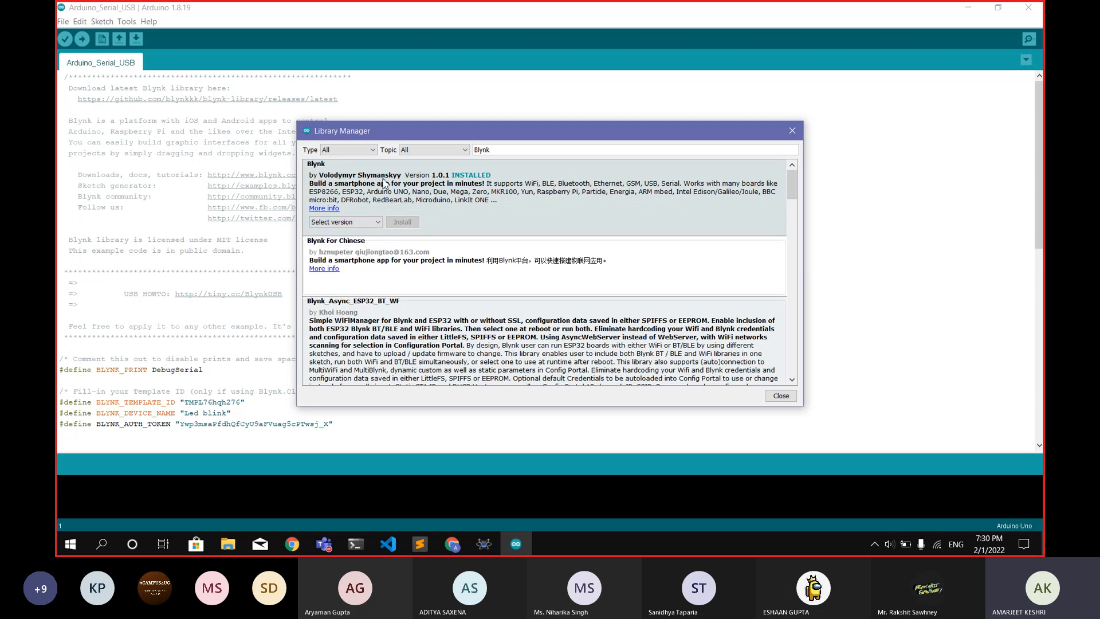
click(793, 132)
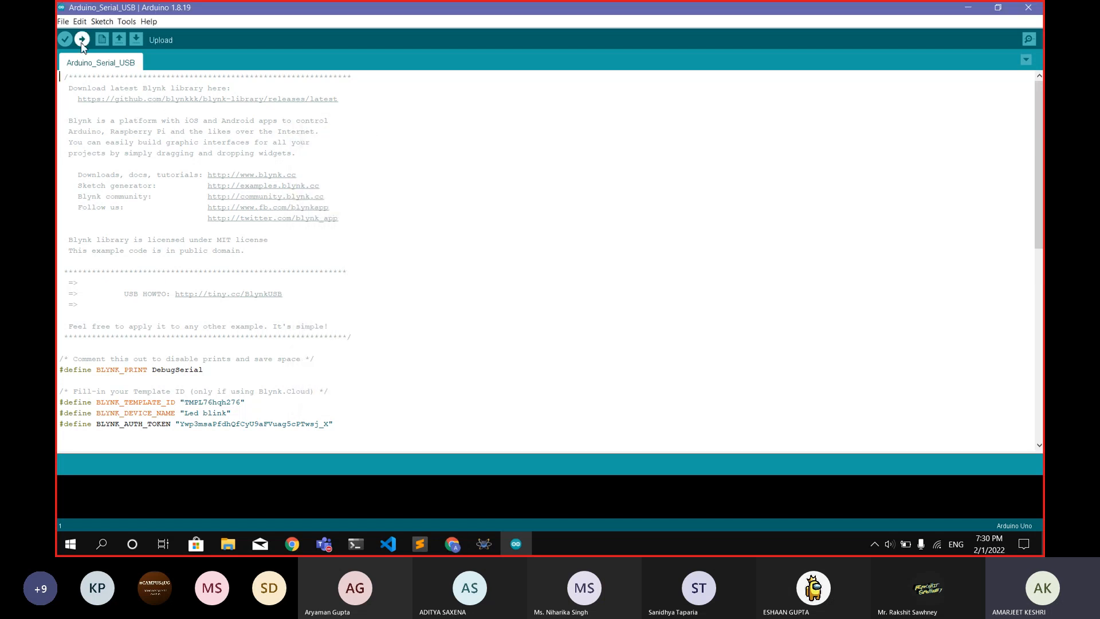
Step: Open the Blynk library's Arduino_Serial_USB example from Boards_USB_Serial and maximize its window
click(78, 22)
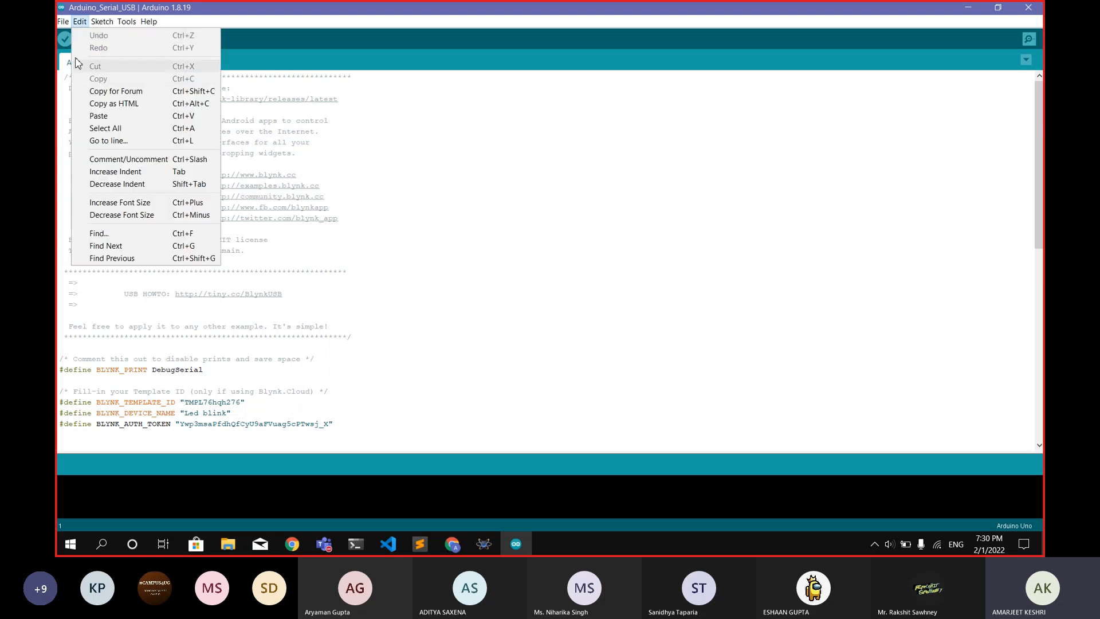
mouse_move(63, 22)
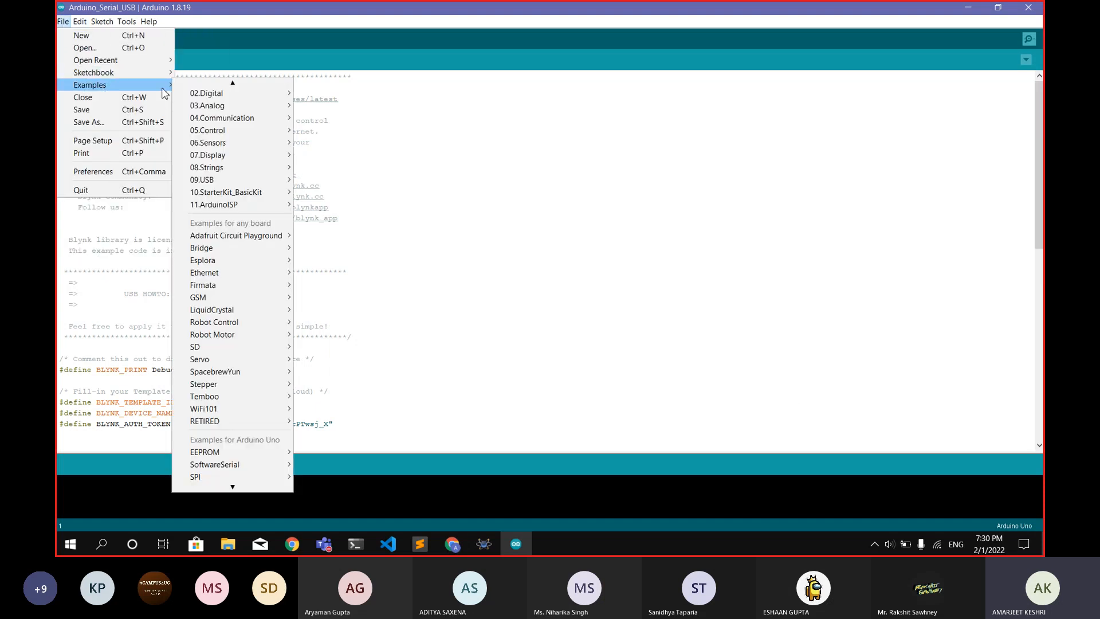
mouse_move(171, 89)
scroll(197, 250, down, 5)
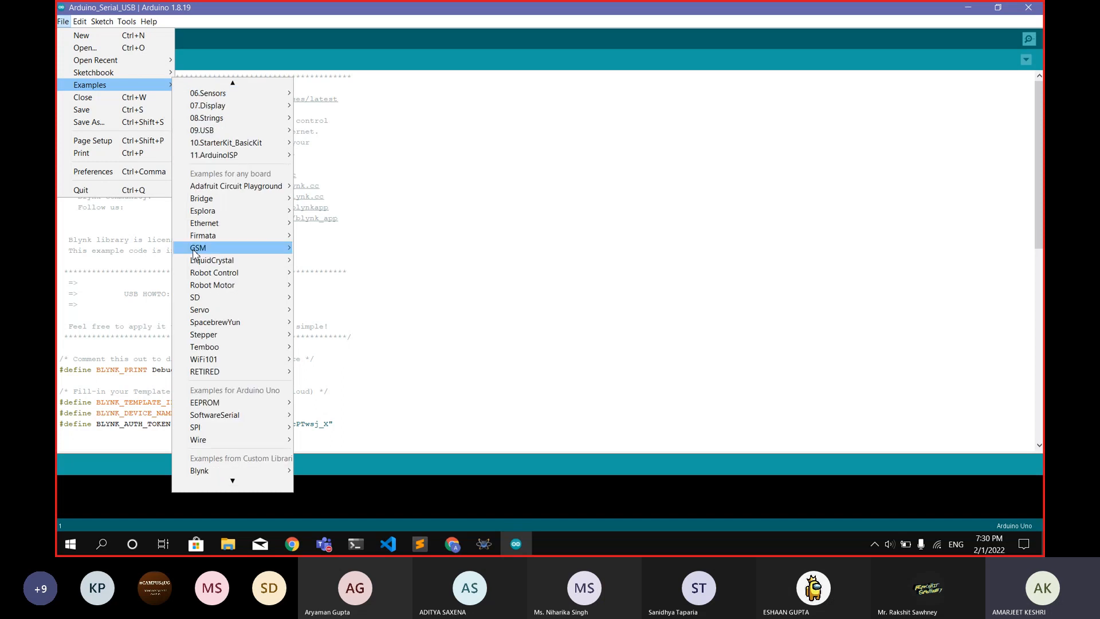
mouse_move(208, 462)
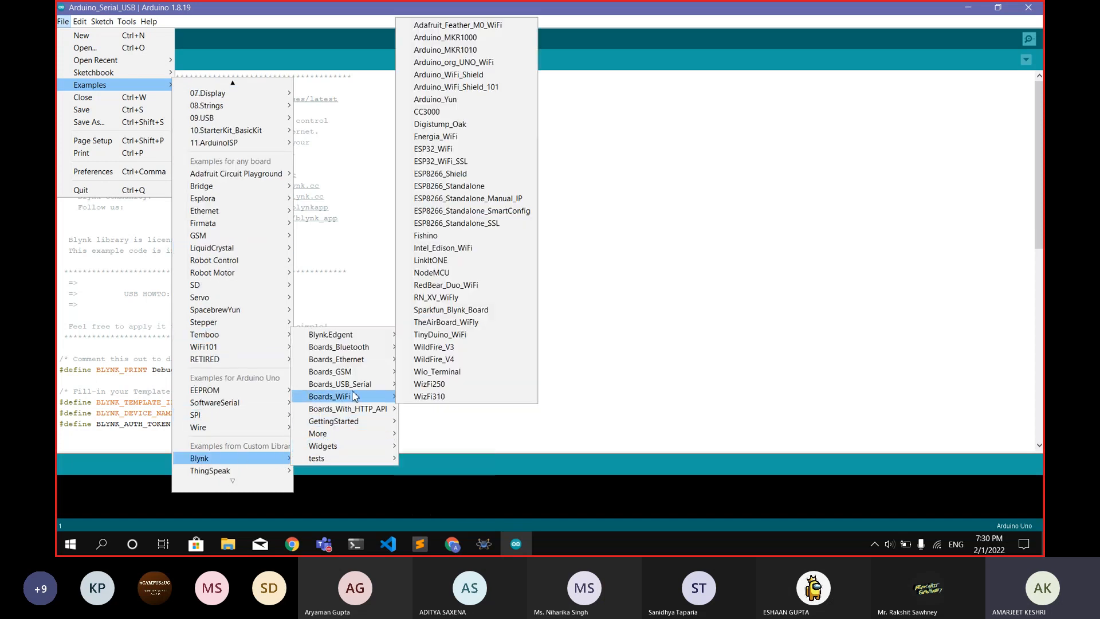
mouse_move(372, 384)
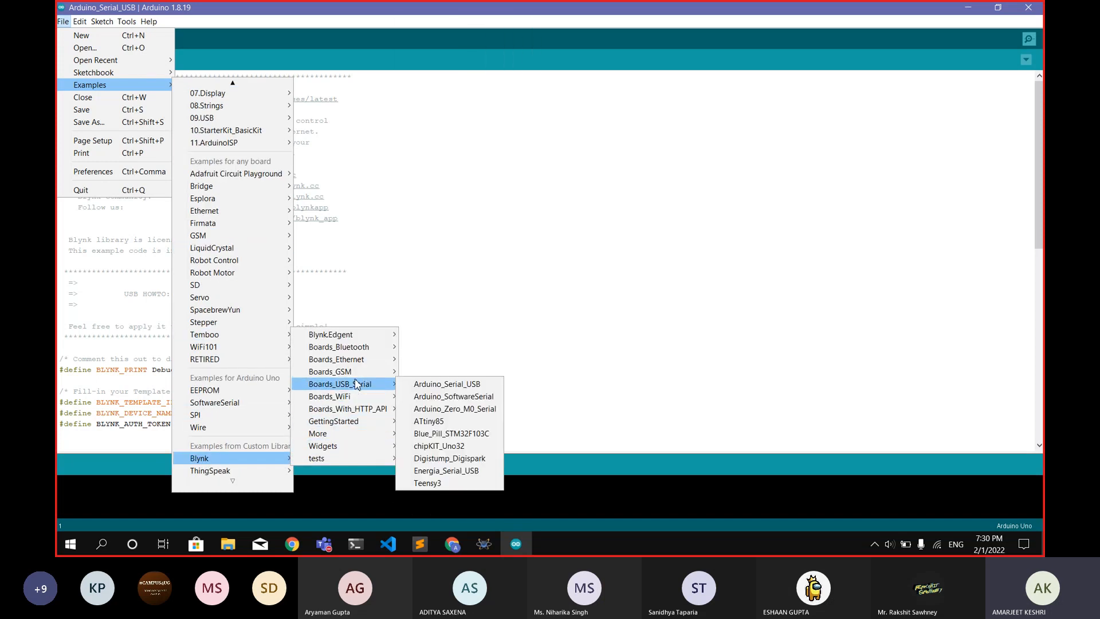
click(419, 385)
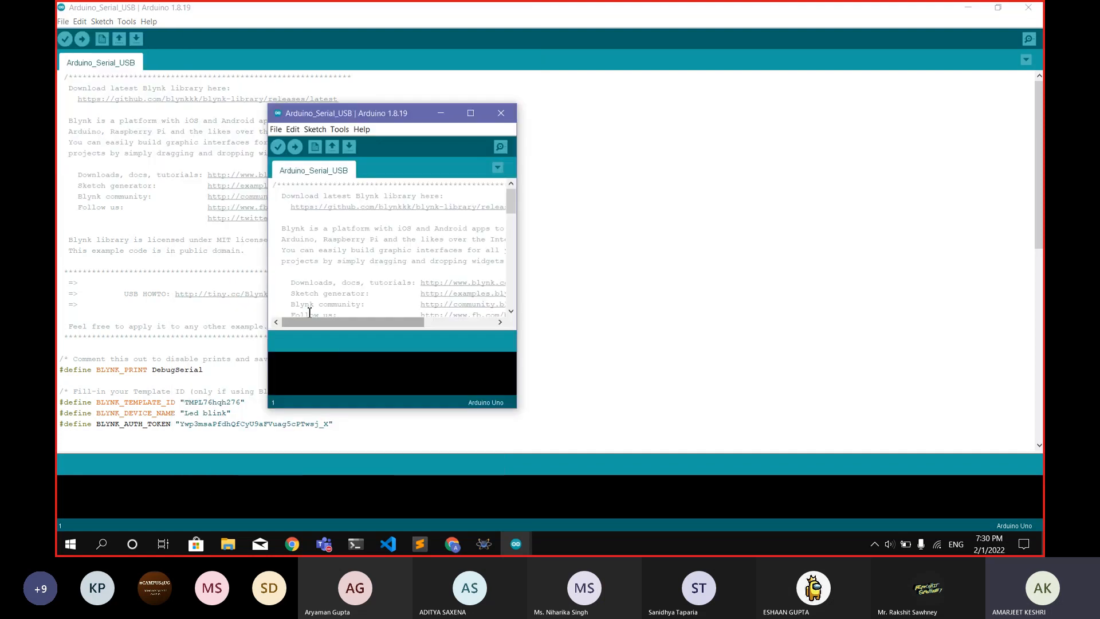
click(471, 118)
Step: Delete the commented-out BLYNK_TEMPLATE_ID line from the example sketch
scroll(280, 234, down, 8)
scroll(152, 247, up, 3)
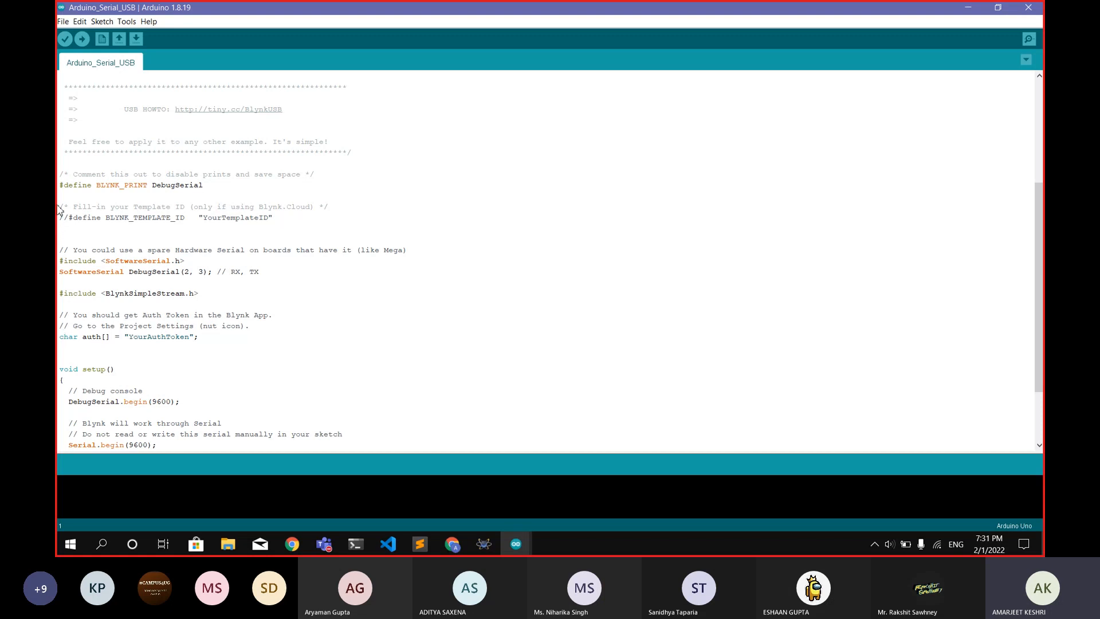
drag(60, 220, 325, 225)
key(Delete)
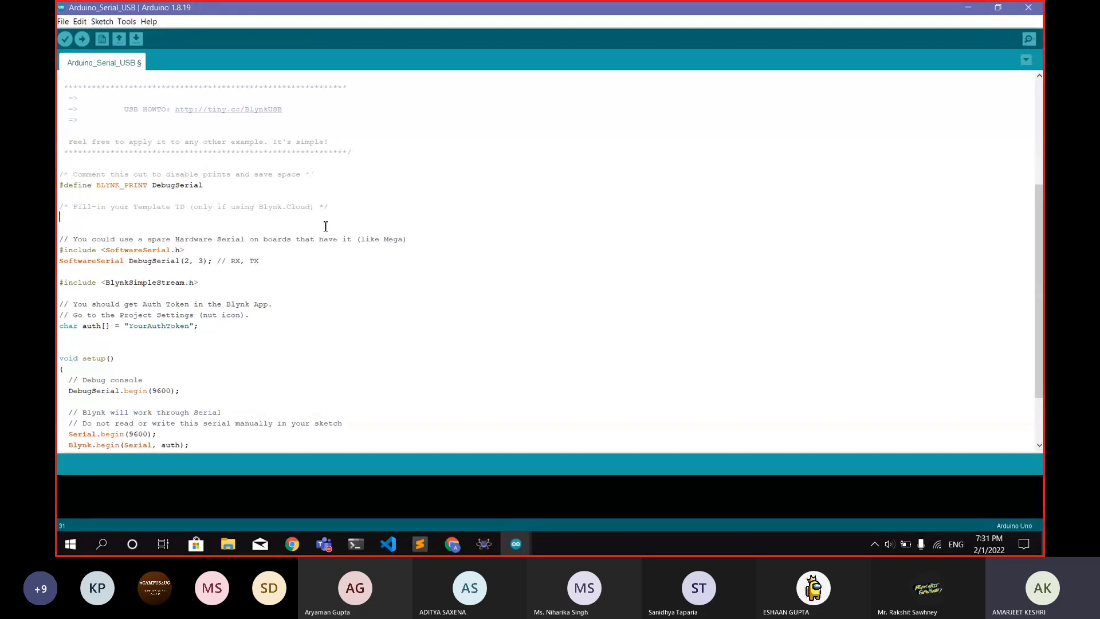
Step: Copy the blink device's firmware configuration from Blynk.Console and paste its template ID, device name and auth token under the sketch's Template ID comment
click(515, 544)
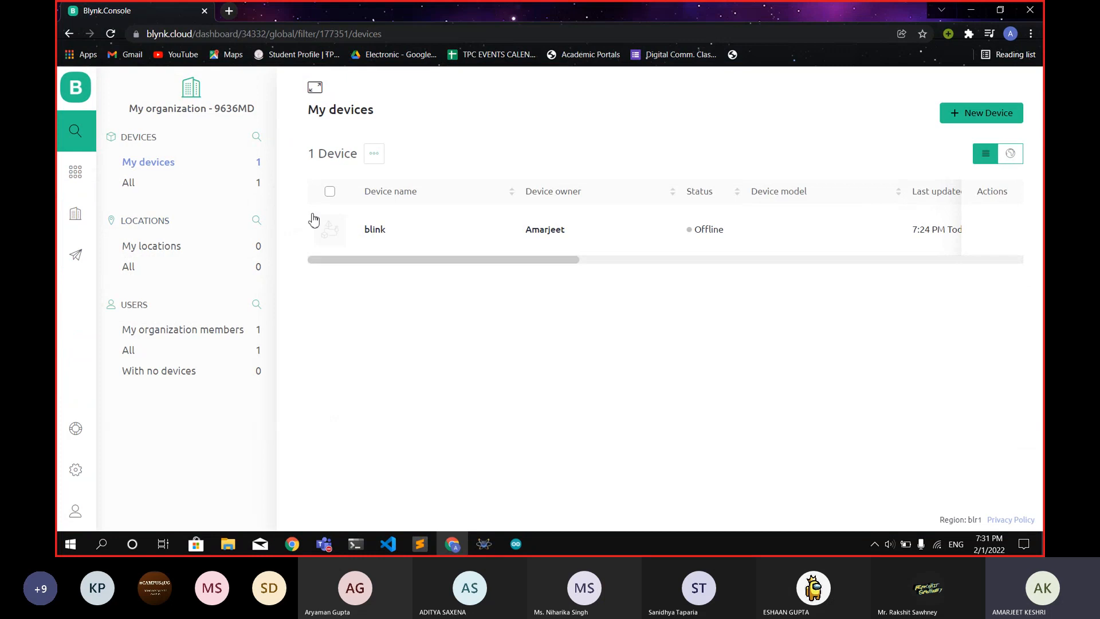
click(375, 231)
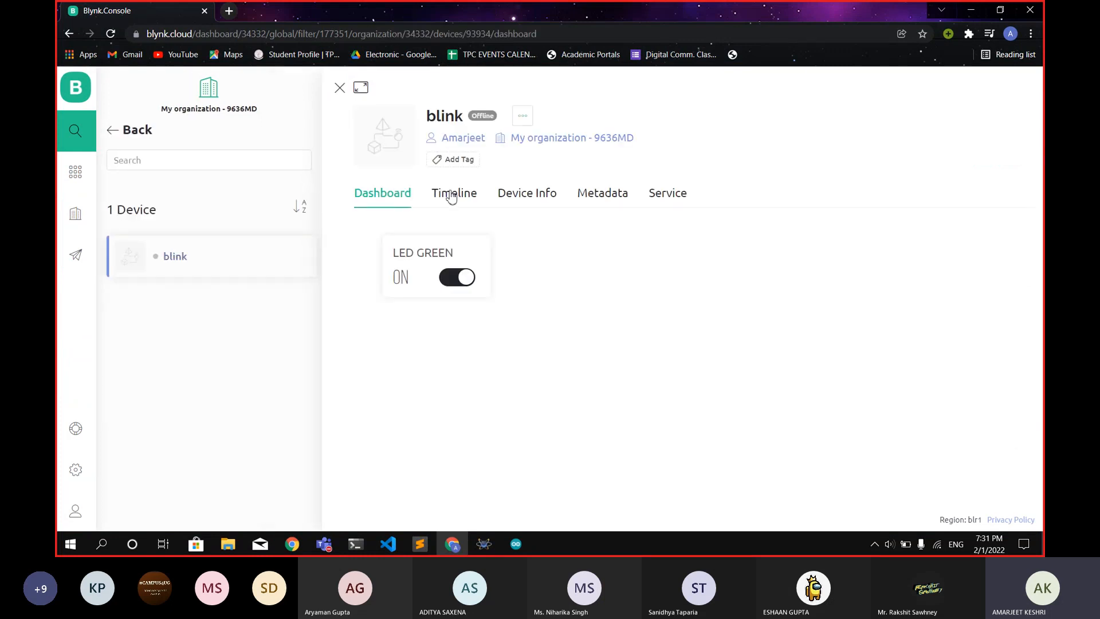
click(533, 195)
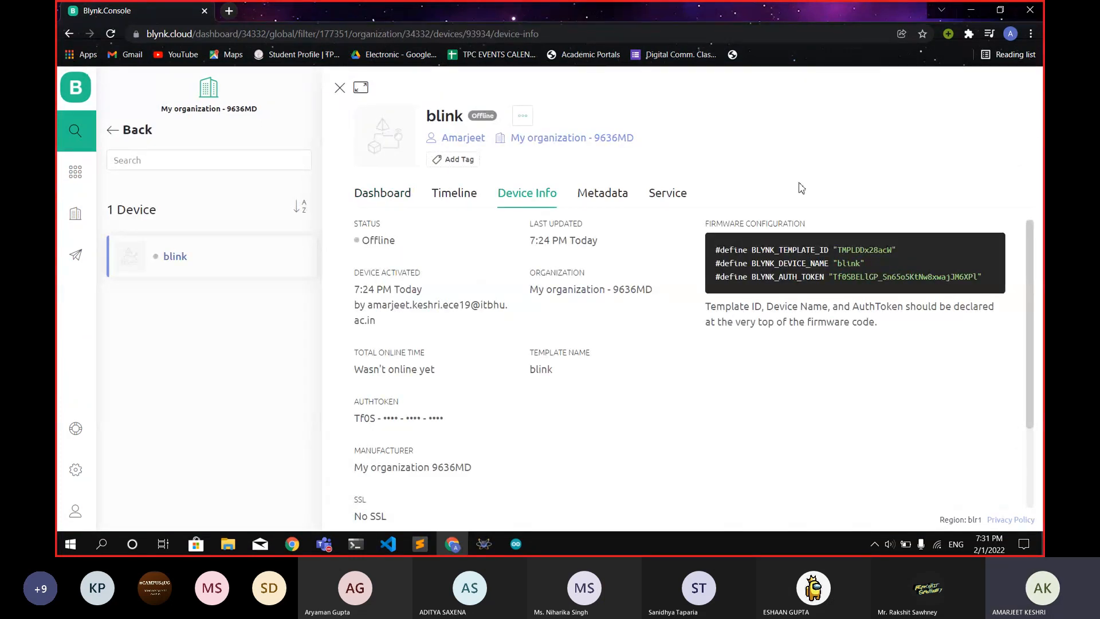
click(778, 210)
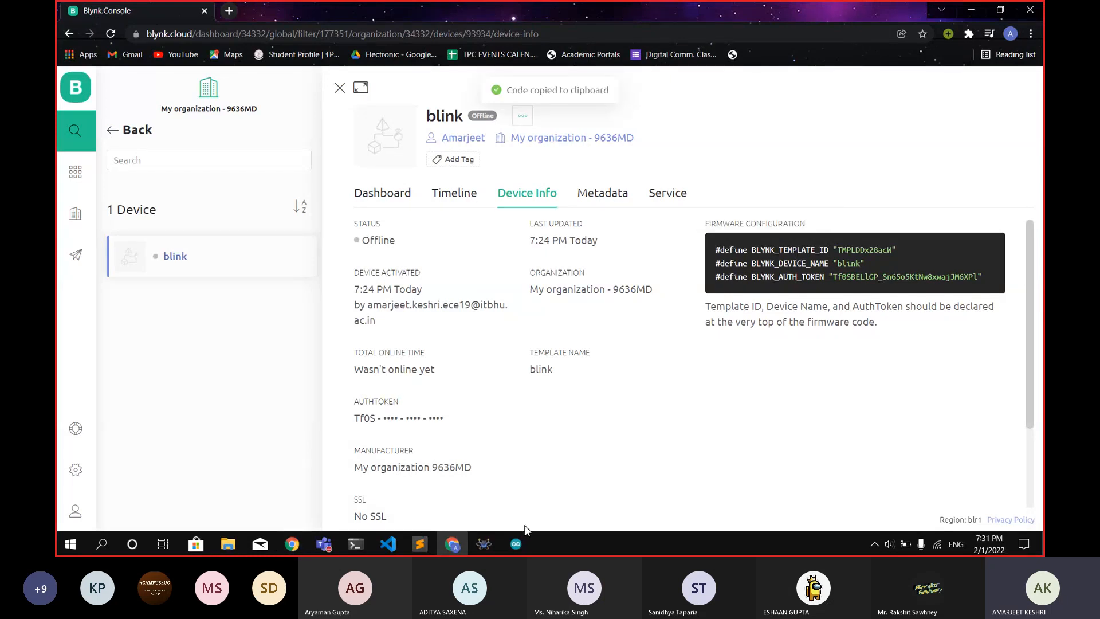
mouse_move(521, 551)
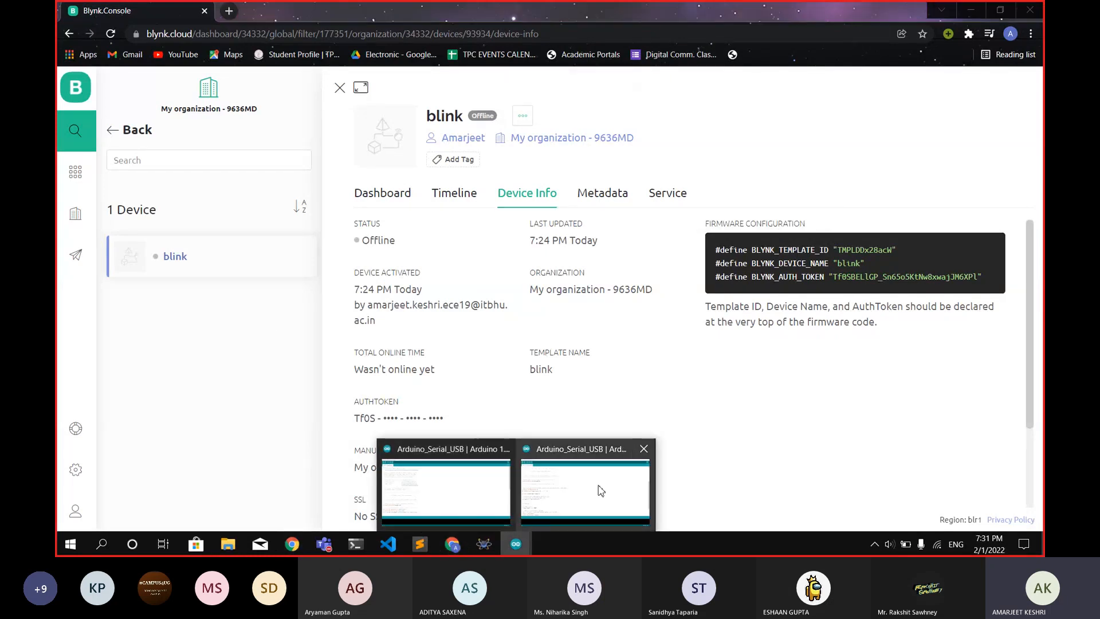
click(535, 487)
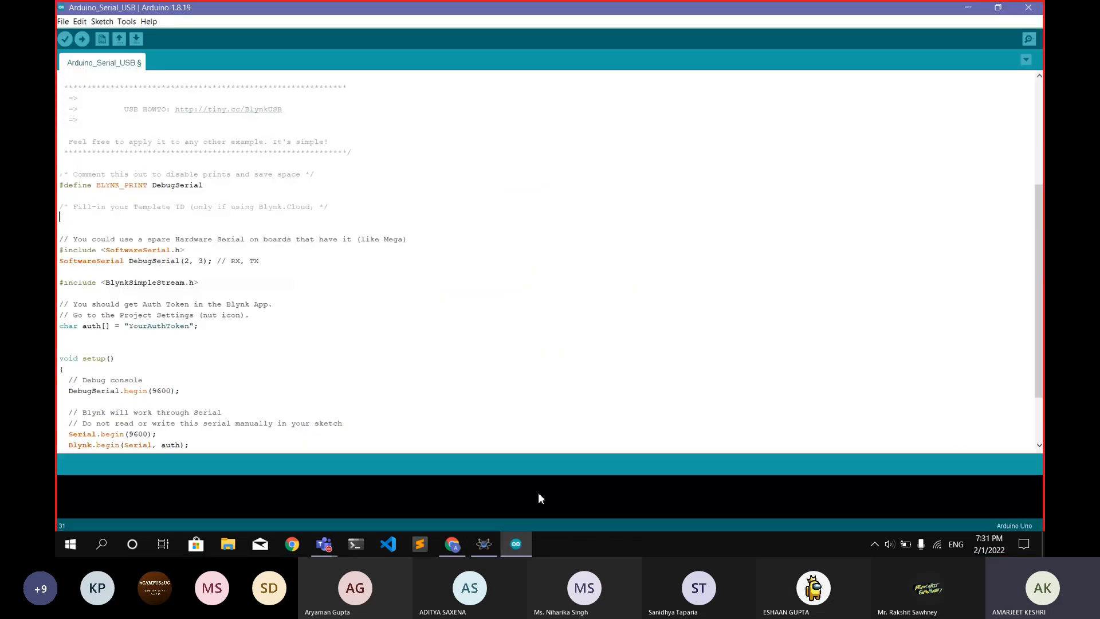
key(ctrl+v)
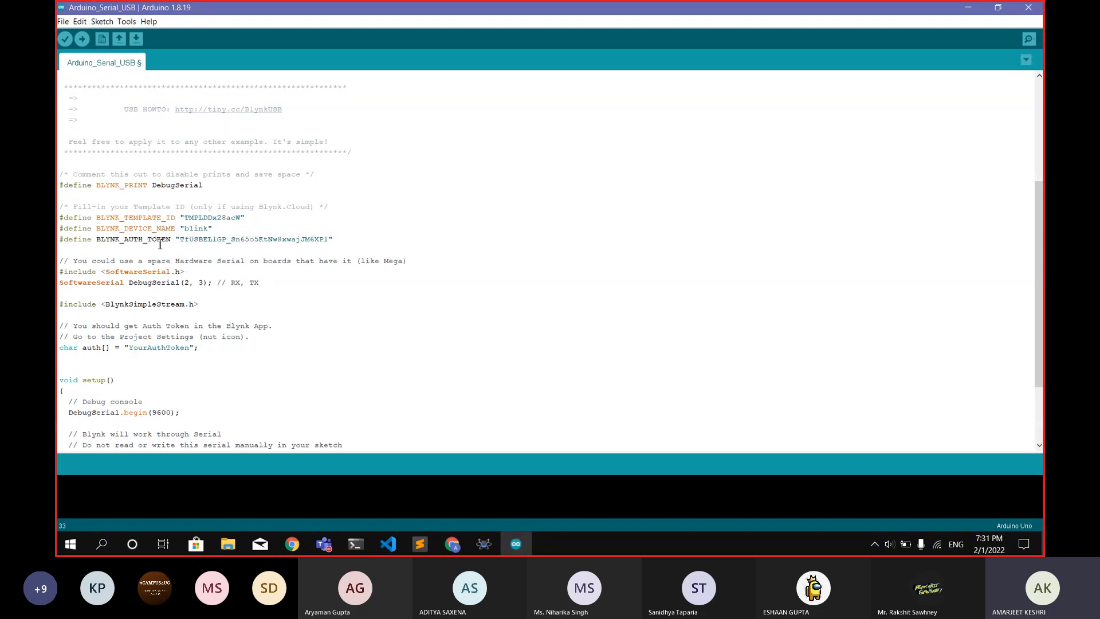
Step: Replace the "YourAuthToken" string assigned to char auth[] with BLYNK_AUTH_TOKEN
drag(125, 349, 198, 350)
key(BackSpace)
drag(97, 239, 171, 239)
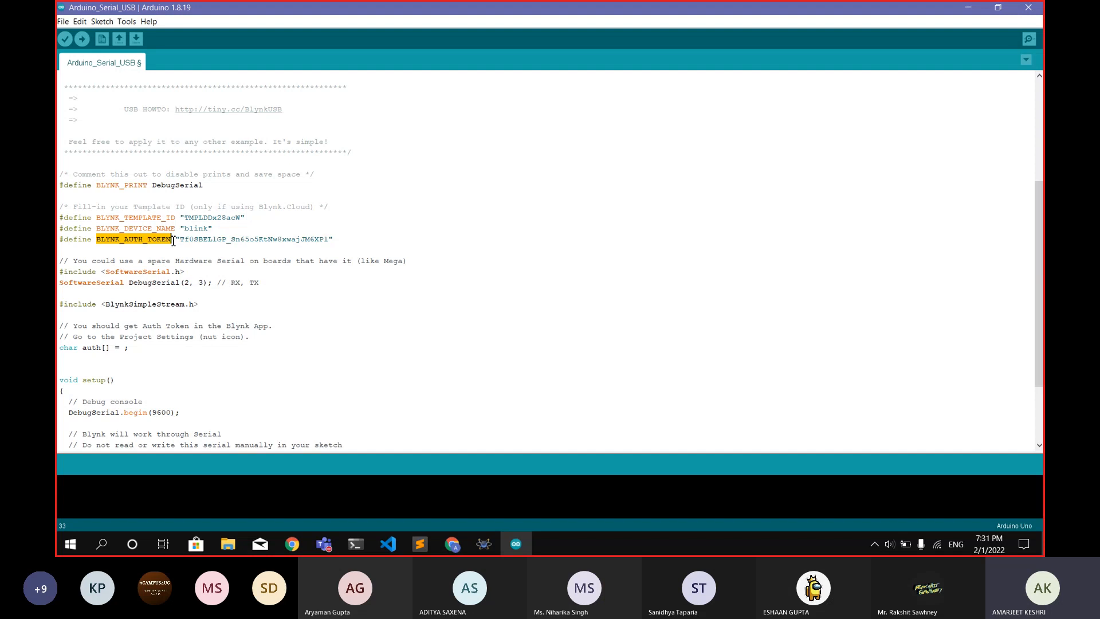
click(125, 348)
key(ctrl+v)
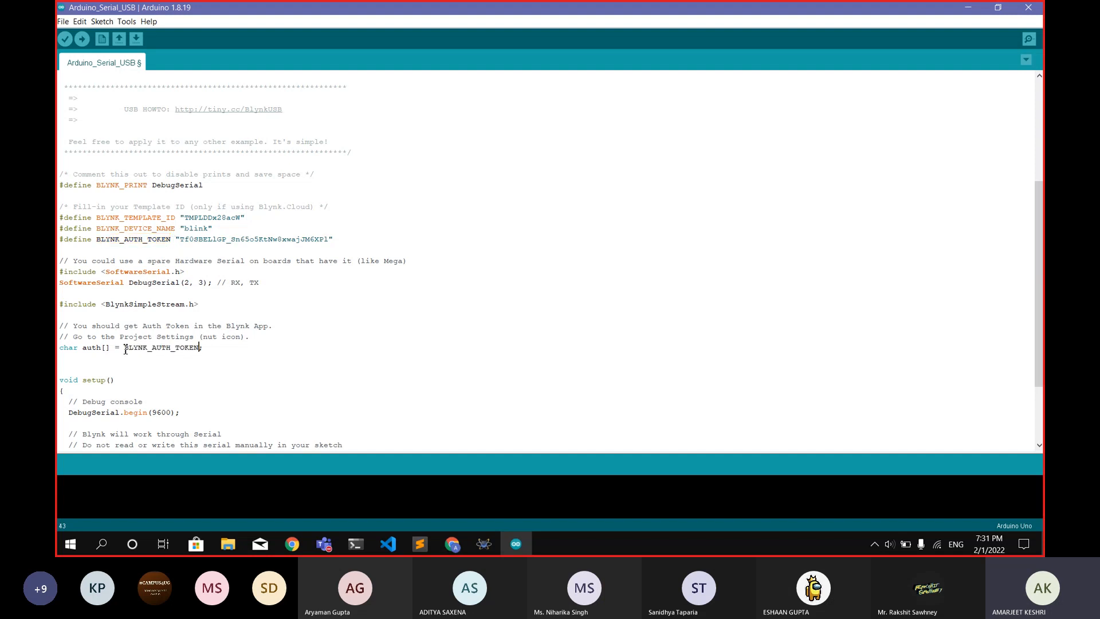
Step: Begin a handler reading BLYNK_WRITE( on the line directly below the char auth[] declaration
scroll(224, 284, down, 3)
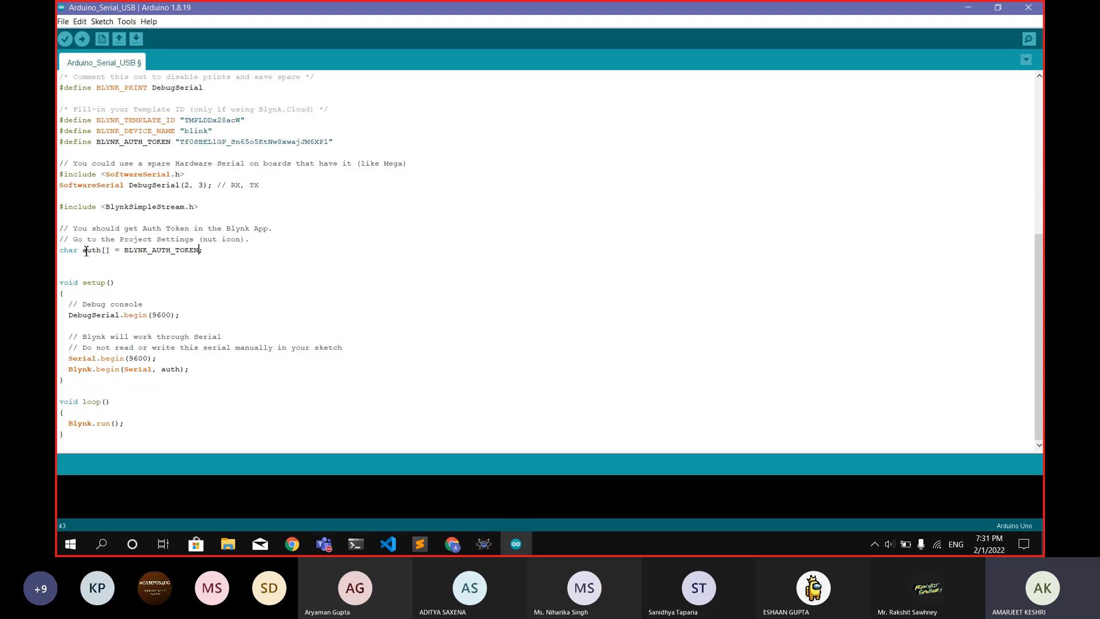
click(65, 261)
key(Return)
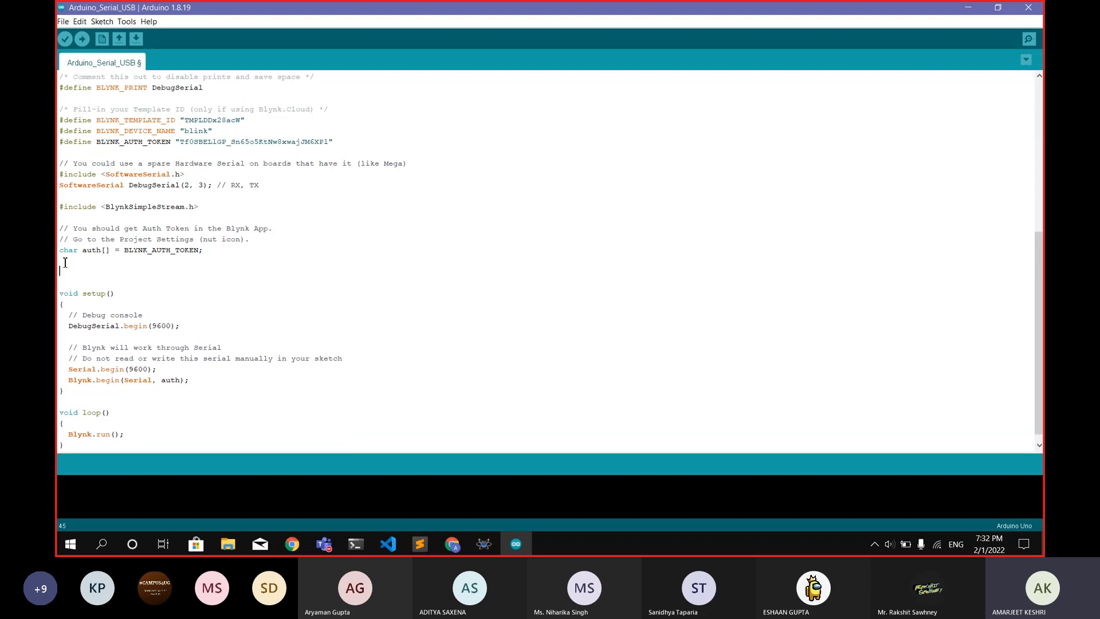
text(BYlnk_write)
key(BackSpace)
key(BackSpace)
key(BackSpace)
key(BackSpace)
key(BackSpace)
key(BackSpace)
key(BackSpace)
key(BackSpace)
key(BackSpace)
key(BackSpace)
text(BY)
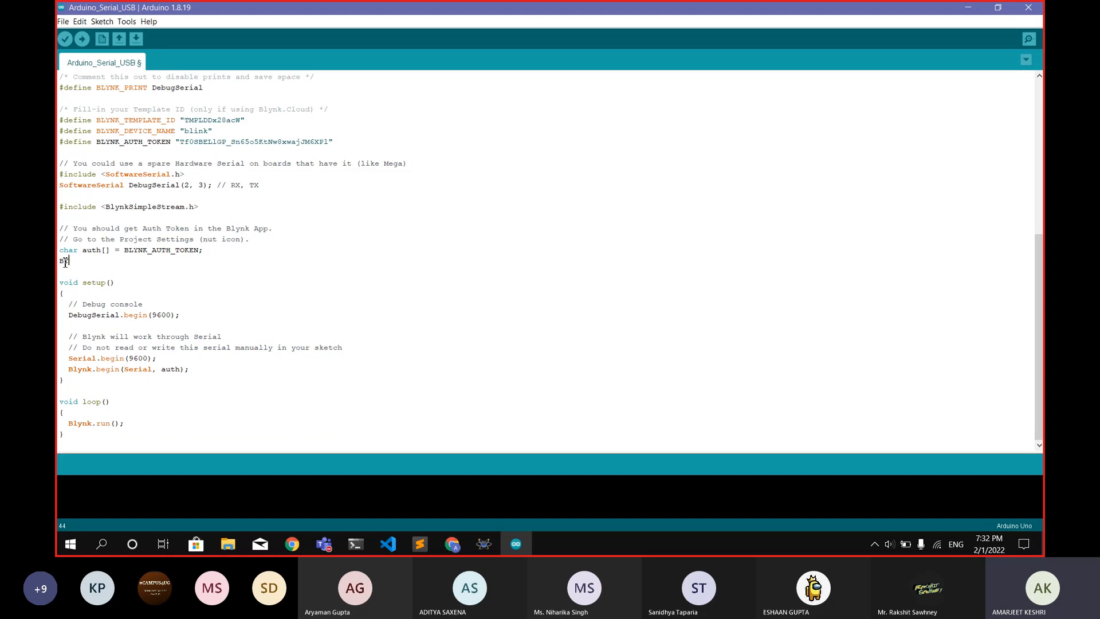
text(LNK_WRITE)
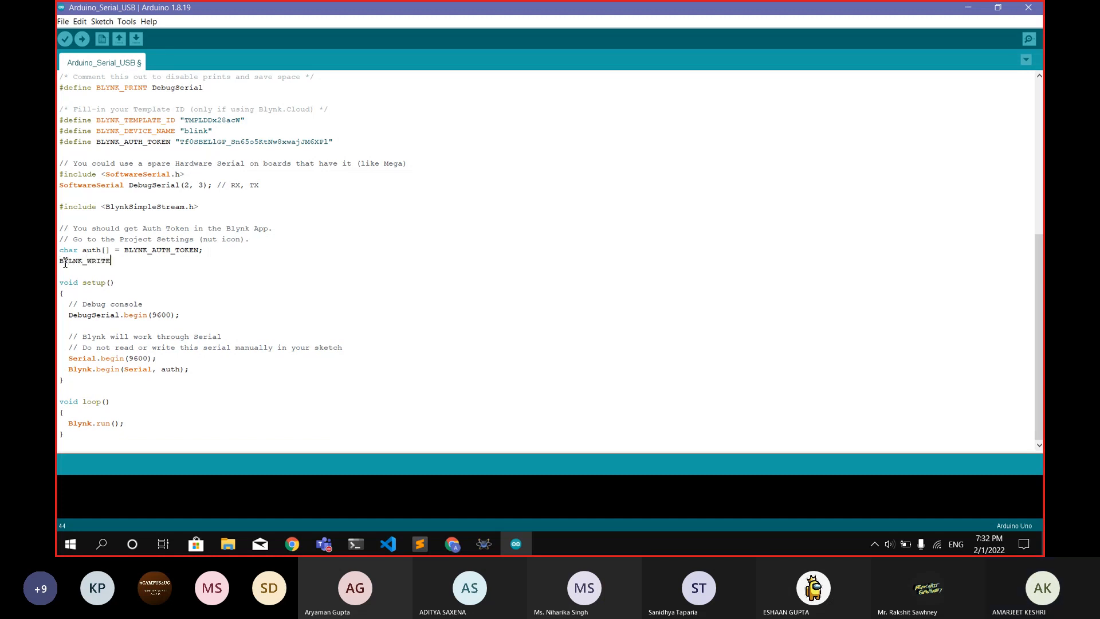
key(BackSpace)
key(BackSpace)
key(BackSpace)
key(BackSpace)
key(BackSpace)
key(BackSpace)
key(BackSpace)
key(BackSpace)
key(BackSpace)
key(BackSpace)
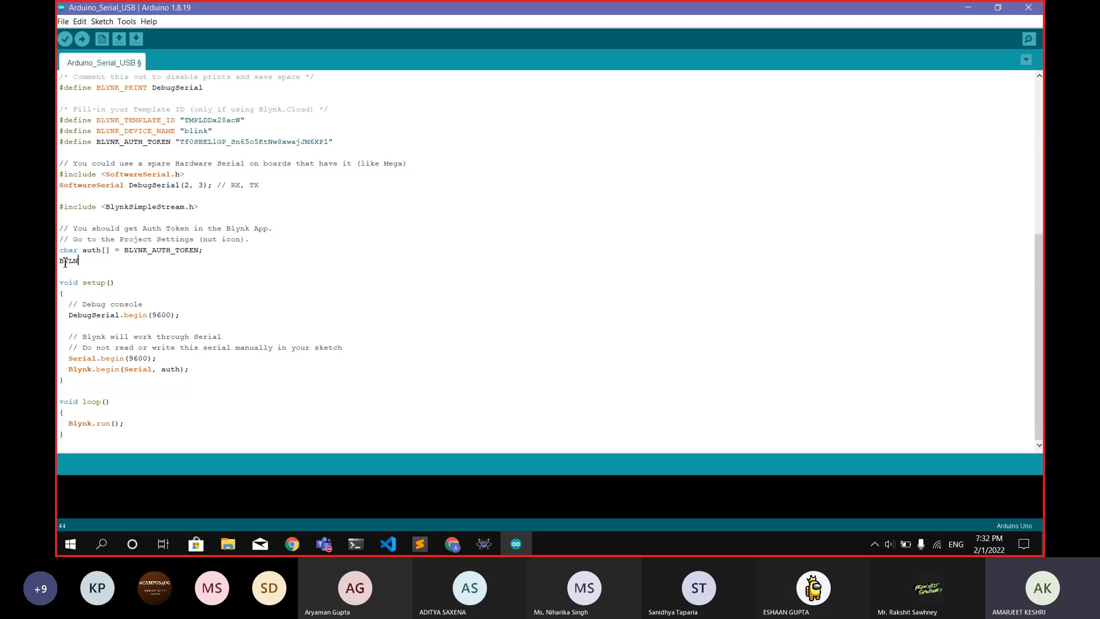
text(LYNK_WRI)
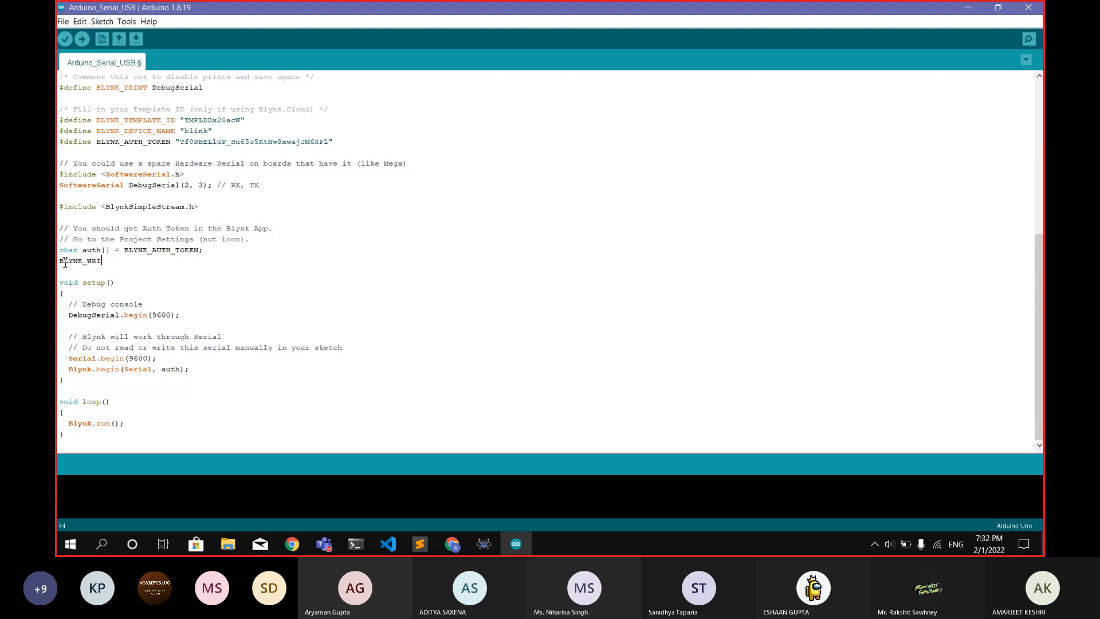
text(TE()
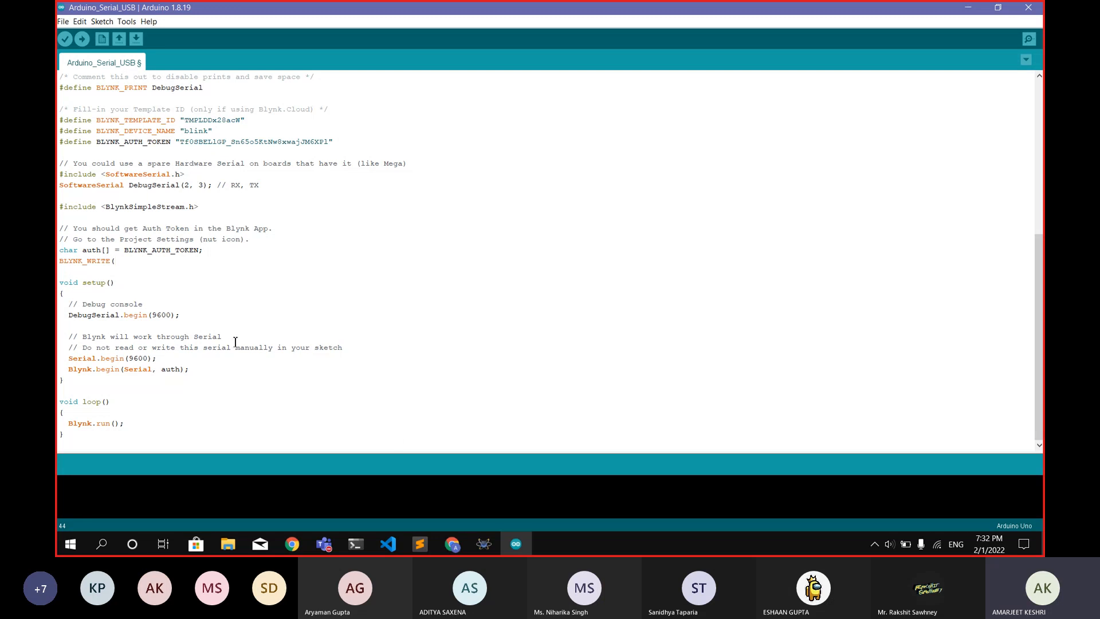
Step: Switch to Blynk.Console, look up the LED GREEN datastream's virtual pin in the blink template, and return to the Arduino sketch
click(458, 544)
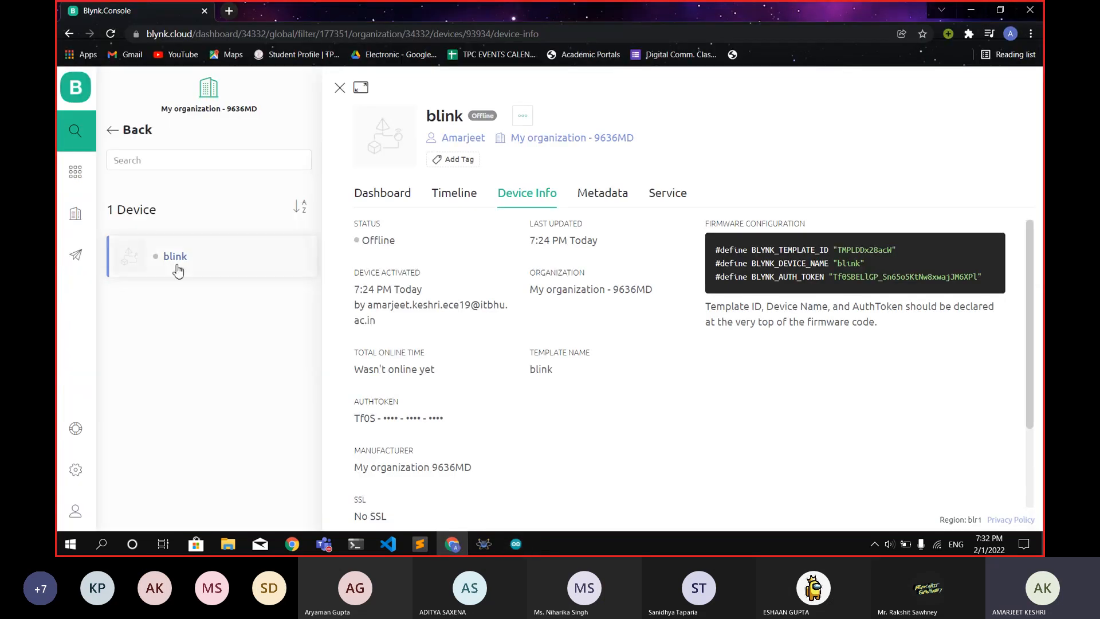
click(381, 202)
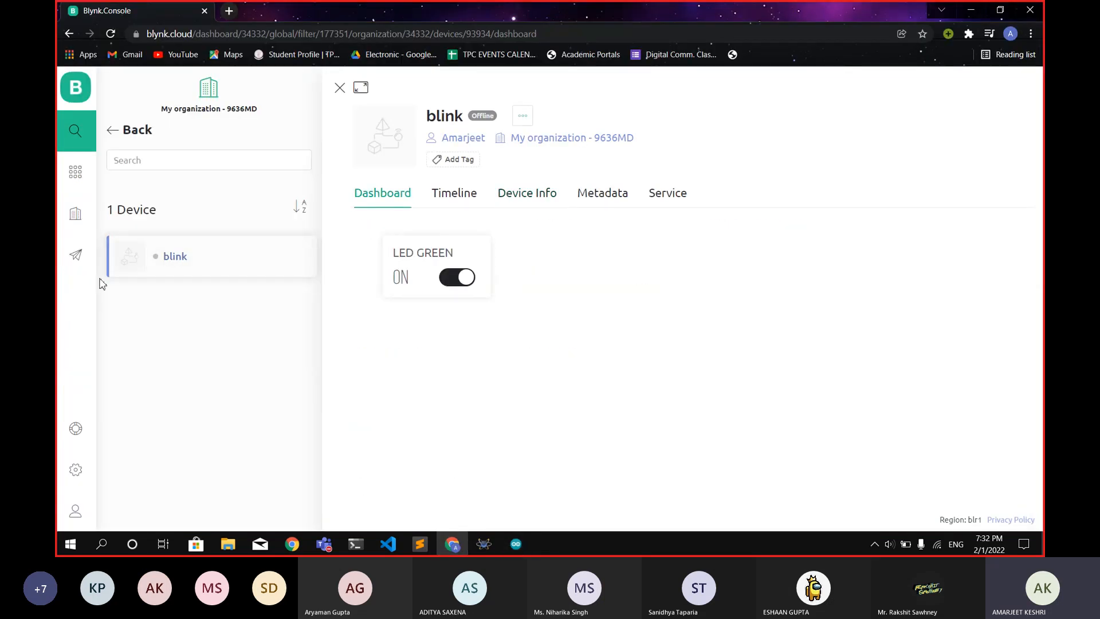
click(75, 172)
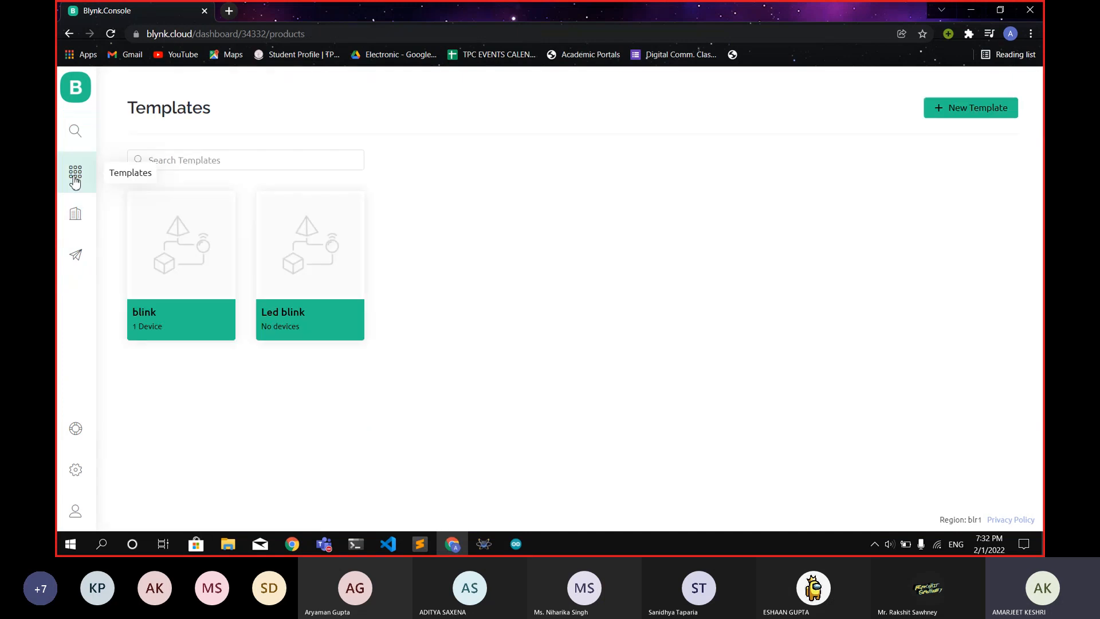
click(174, 317)
click(252, 129)
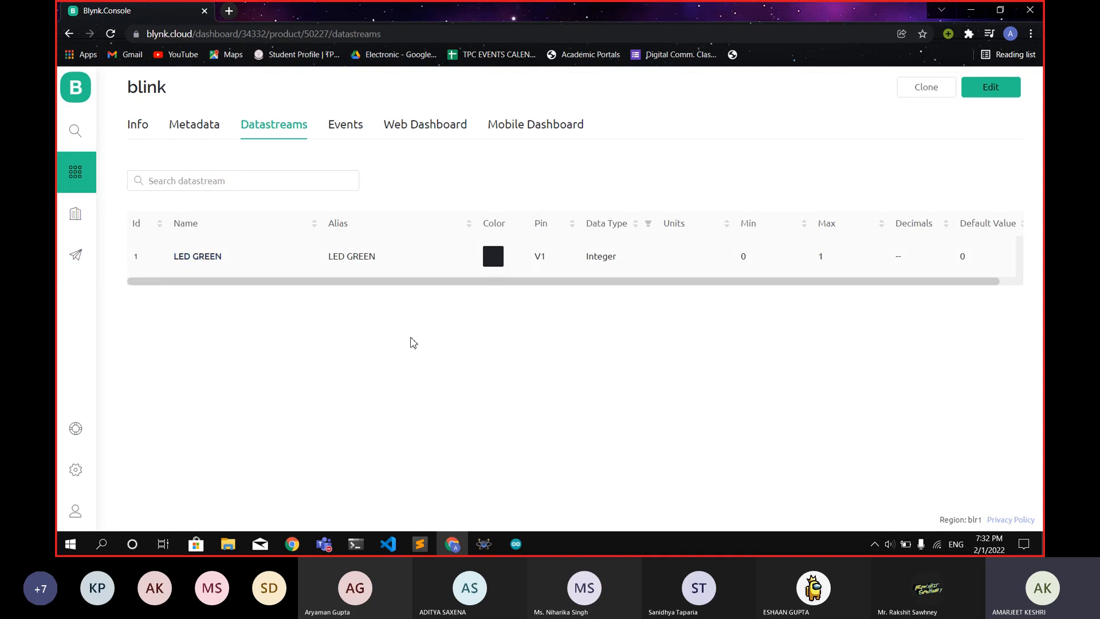
click(448, 547)
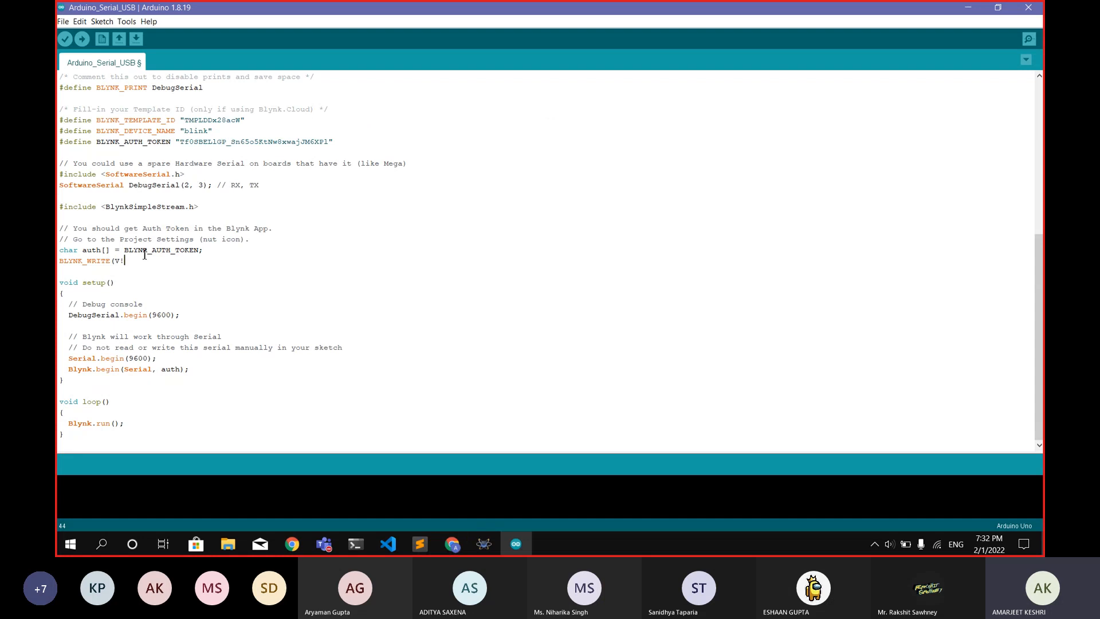
Step: Complete the handler header as BLYNK_WRITE(V1) with an empty body in braces, and declare int var; on the line above it
text(1){)
key(Return)
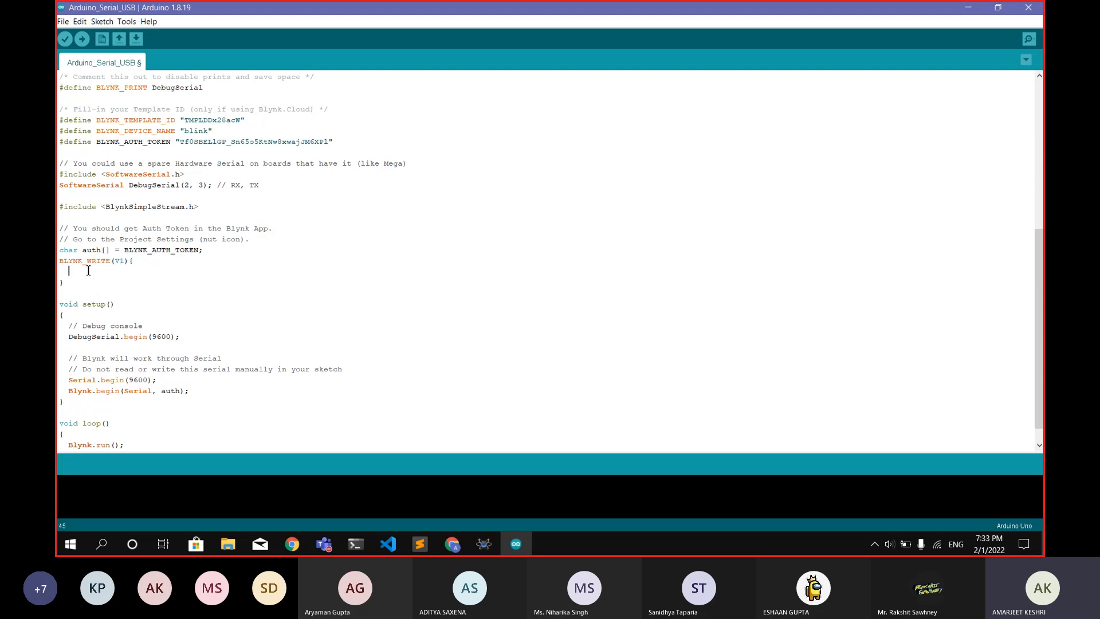
click(209, 256)
key(Return)
text(int va)
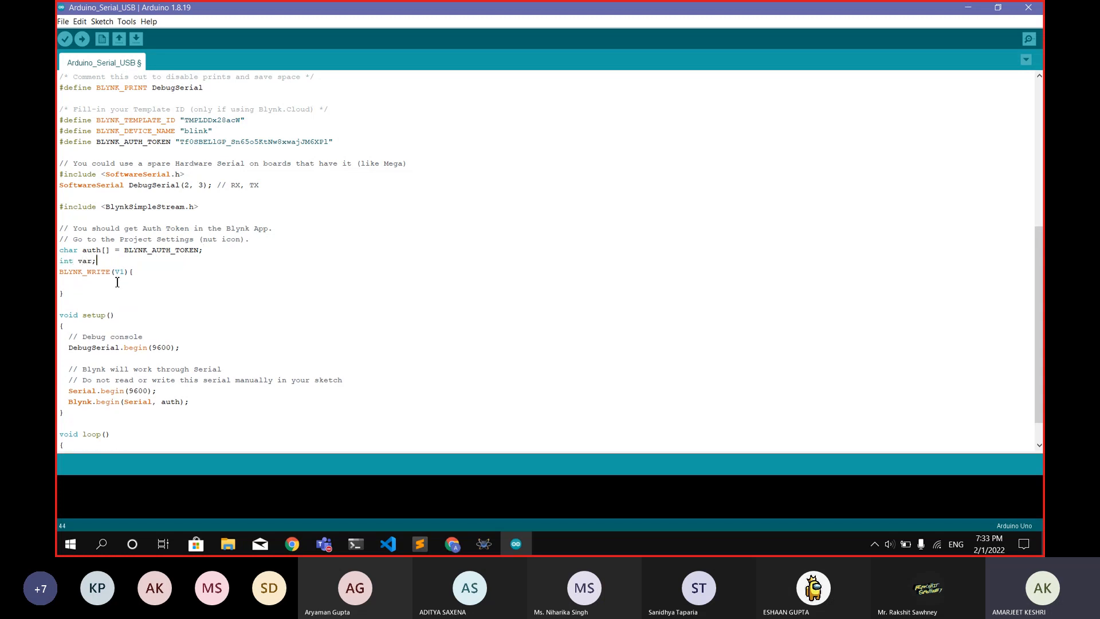
text(r)
Step: Write var = param.asInt(); inside the BLYNK_WRITE(V1) body and start a new line below it
text(= param.asINT())
key(Left)
key(Delete)
key(BackSpace)
text(nt)
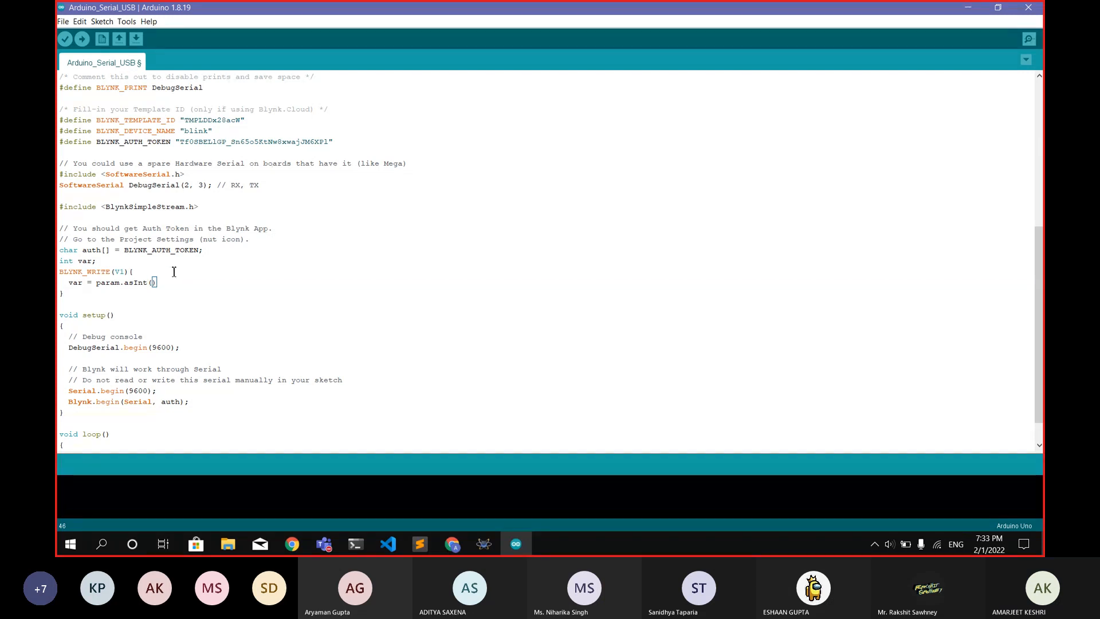
click(170, 290)
click(169, 285)
text(;)
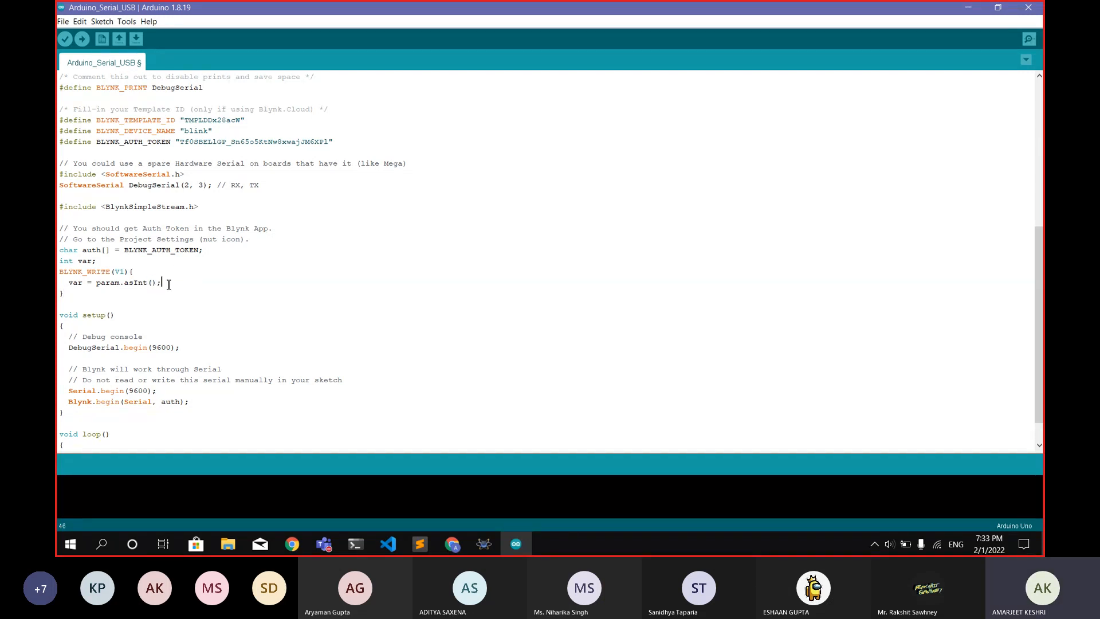
key(Return)
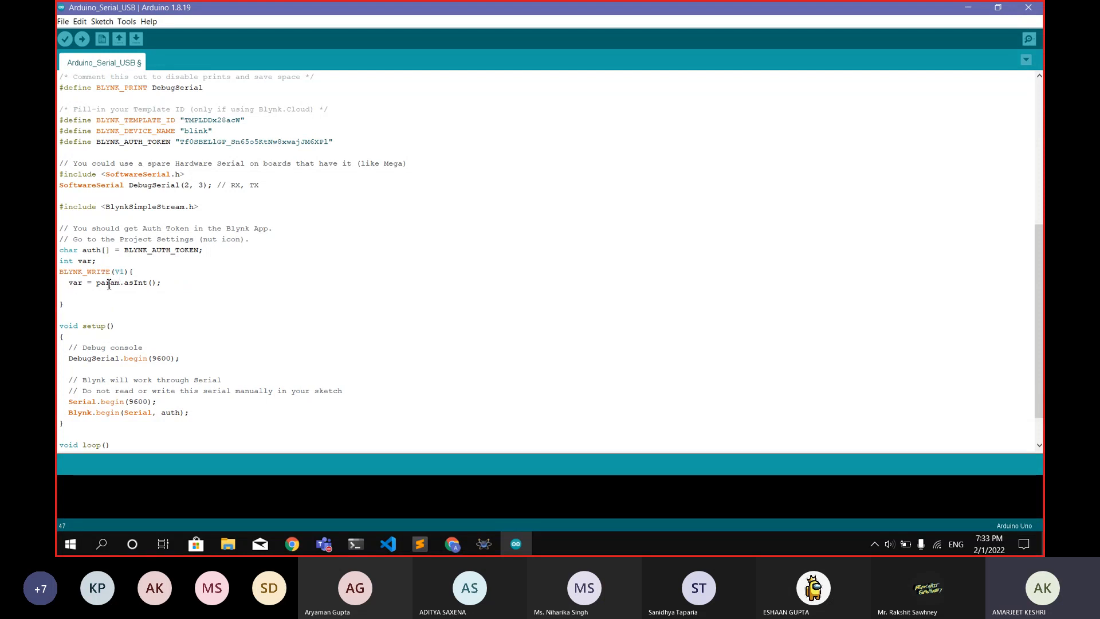
Step: View the LED GREEN datastream's details in Blynk.Console and return to the Arduino sketch
click(452, 544)
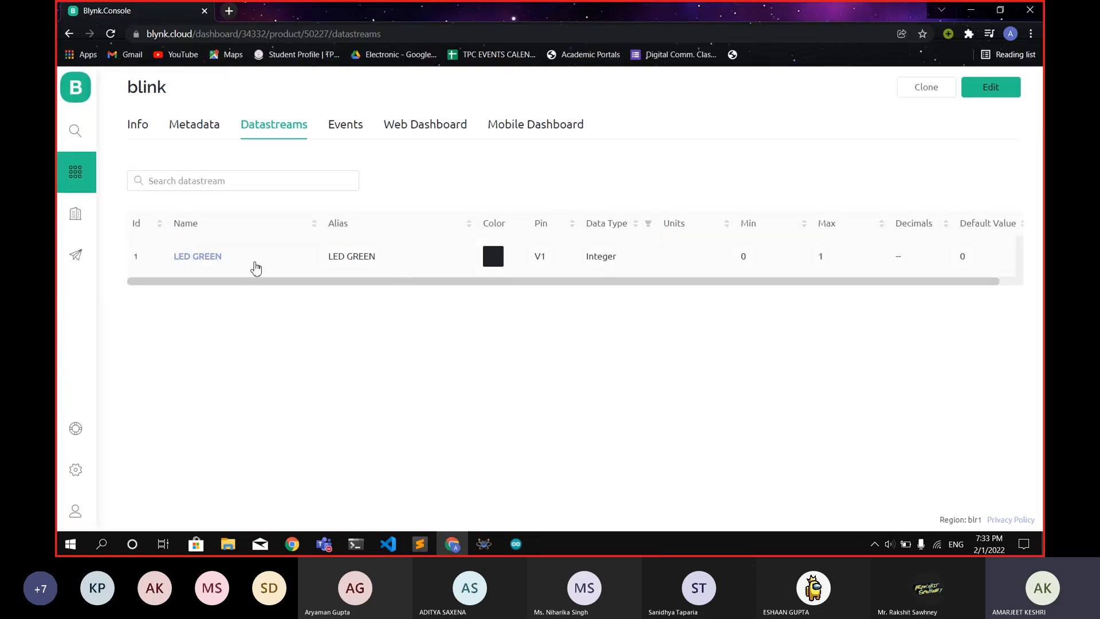
click(210, 256)
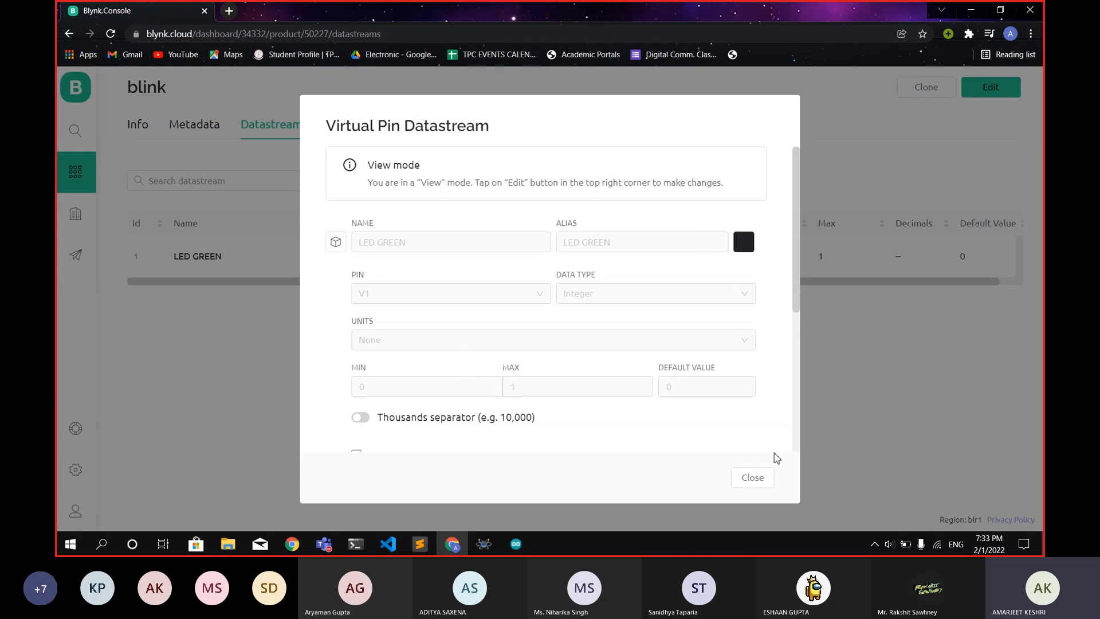
click(507, 550)
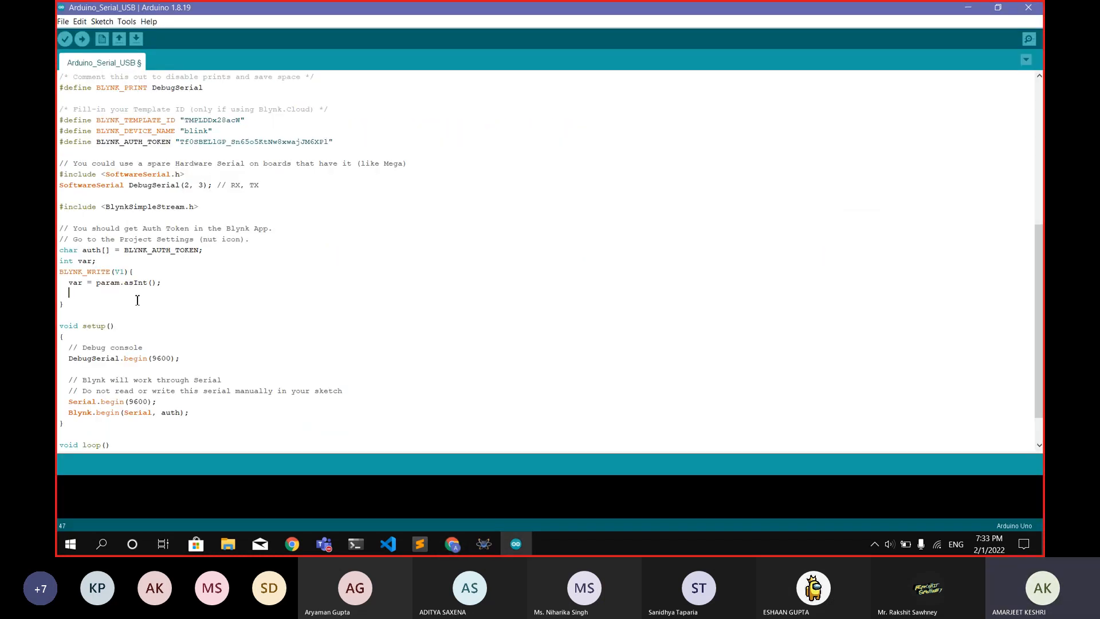
Step: Add digitalWrite(11, var); below the param.asInt() line in BLYNK_WRITE(V1)
text(digitalWrite*()
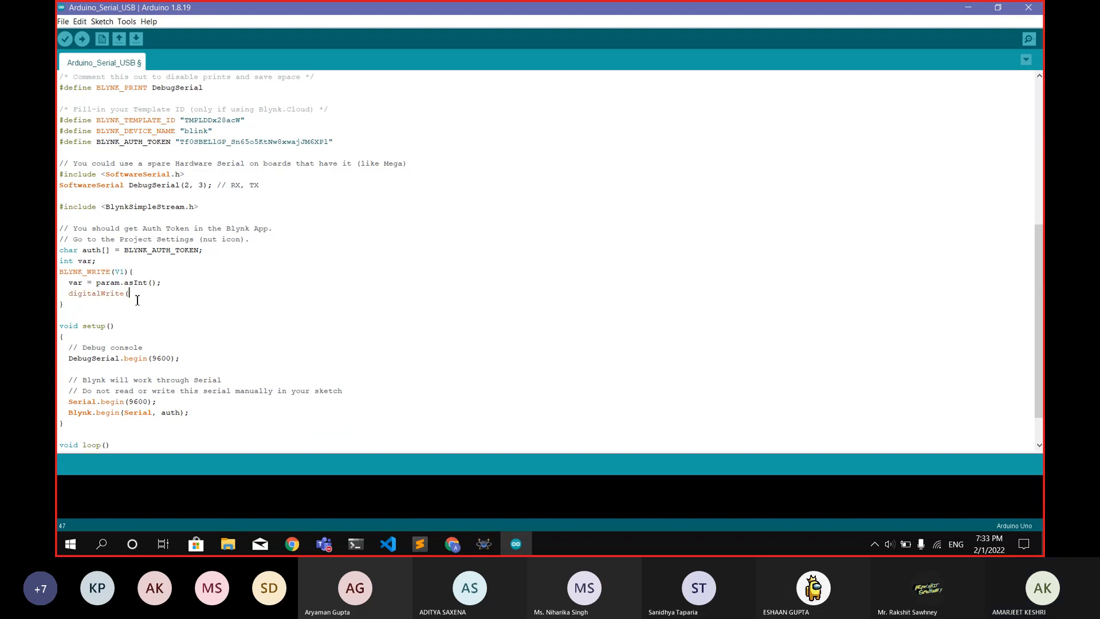
text(11)
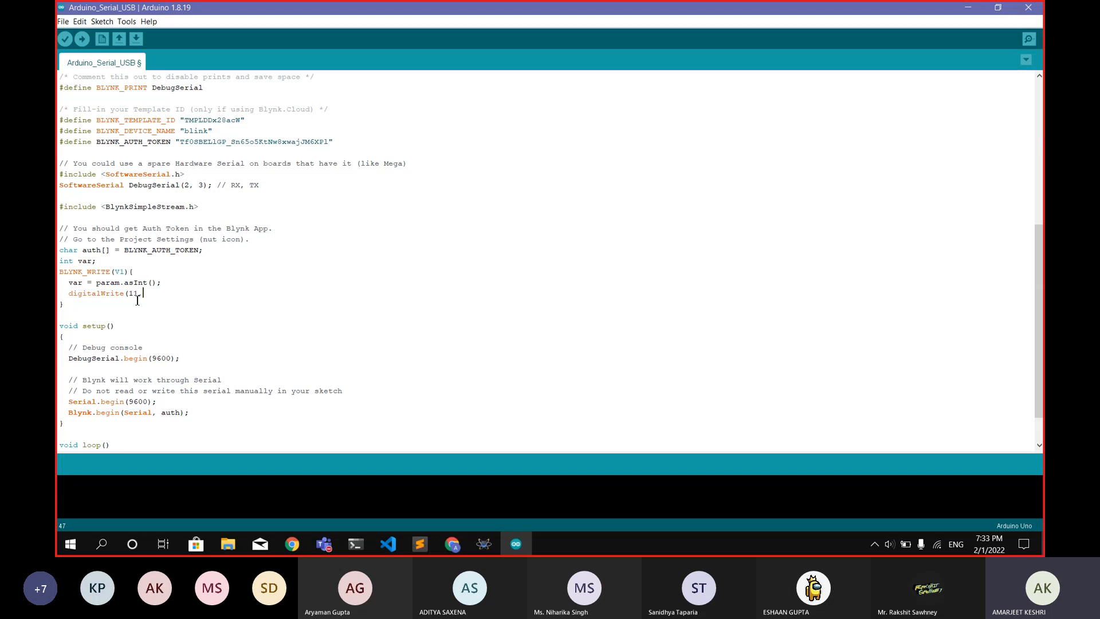
text(, var))
click(175, 292)
text(;)
Step: Review the Blynk.run() call in loop(), the param.asInt() assignment and the V1 argument of BLYNK_WRITE
scroll(122, 366, down, 2)
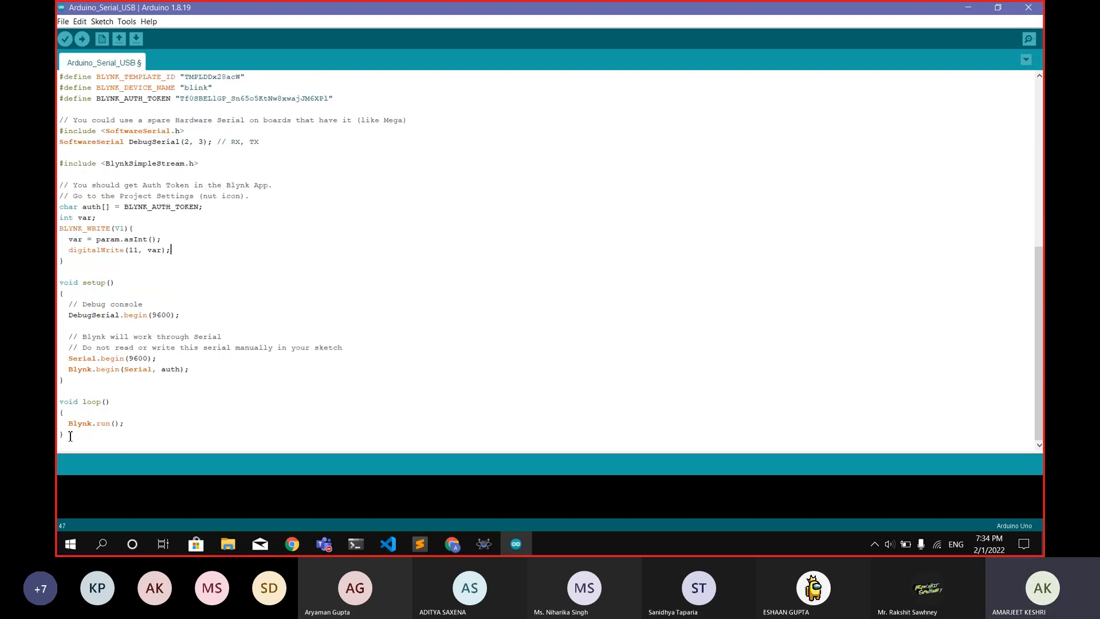
drag(64, 422, 146, 421)
click(147, 421)
scroll(189, 276, up, 3)
scroll(191, 276, down, 3)
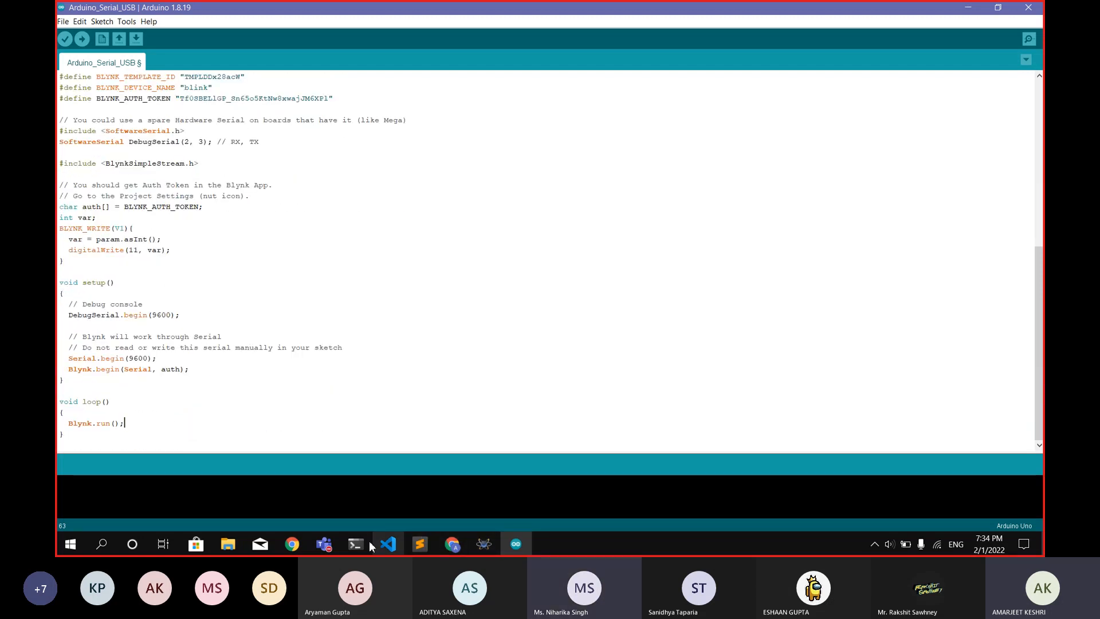
mouse_move(330, 542)
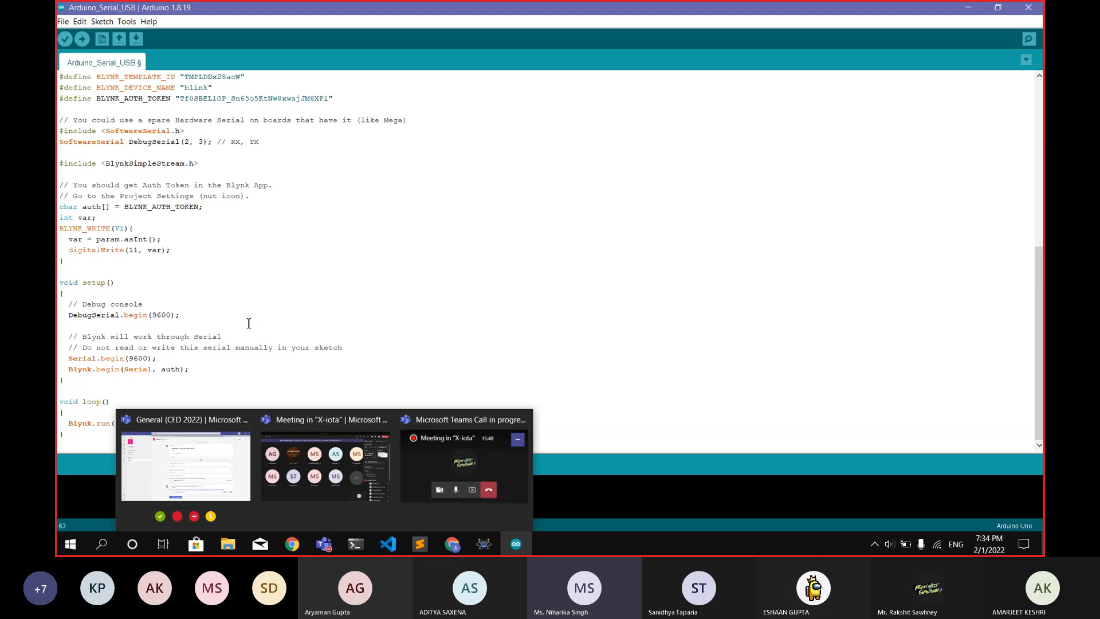
drag(96, 240, 163, 240)
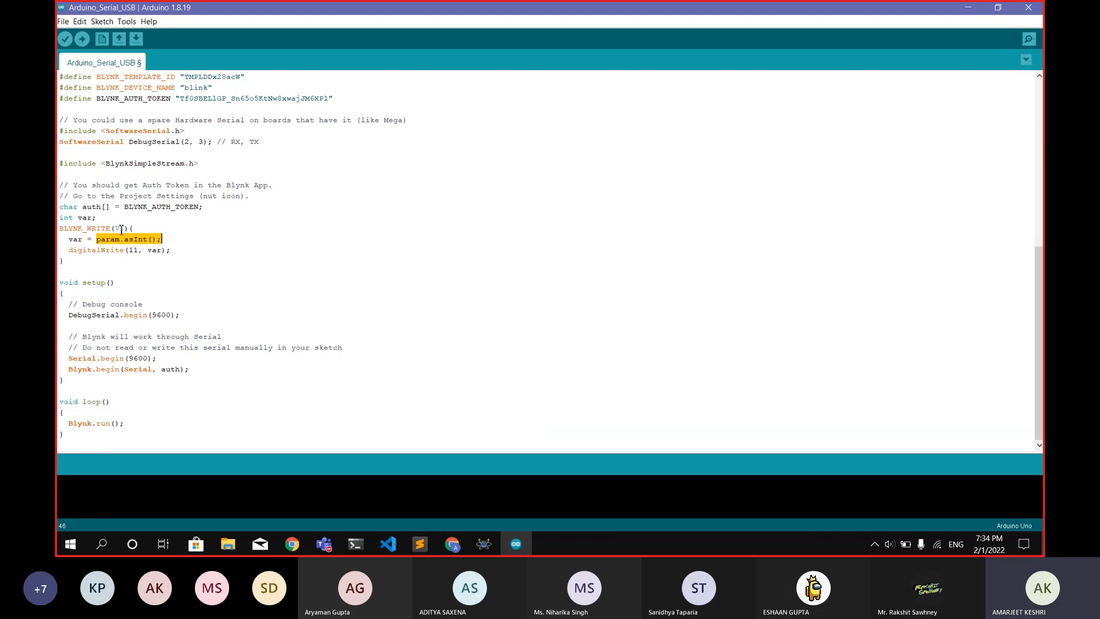
double_click(116, 228)
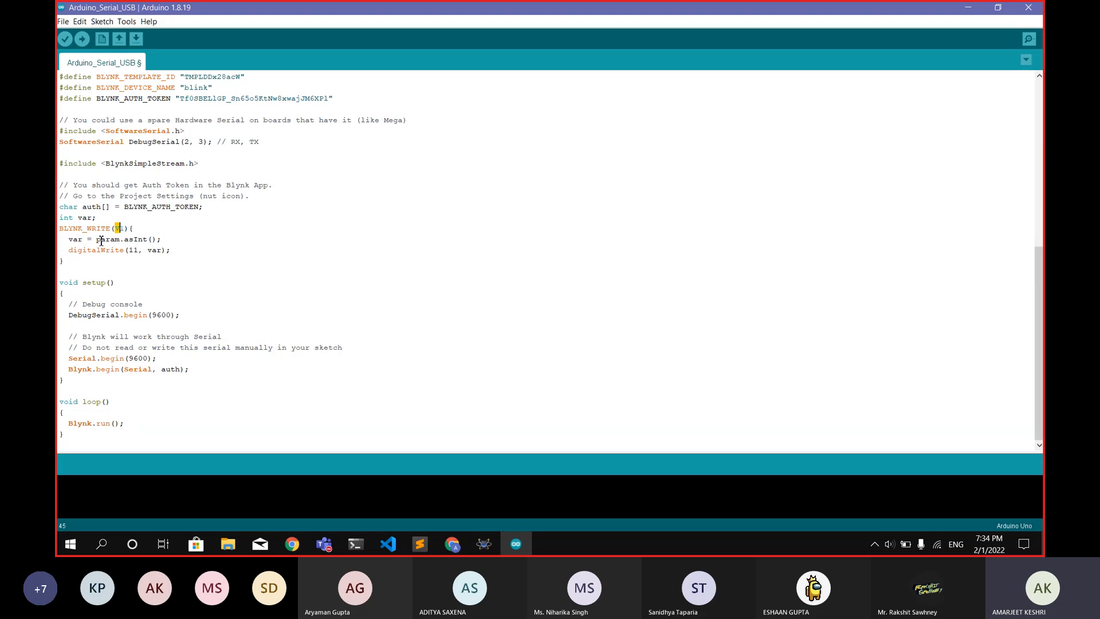
Step: Check the LED GREEN datastream's minimum and maximum in Blynk.Console, close its details and return to the Arduino sketch
click(443, 554)
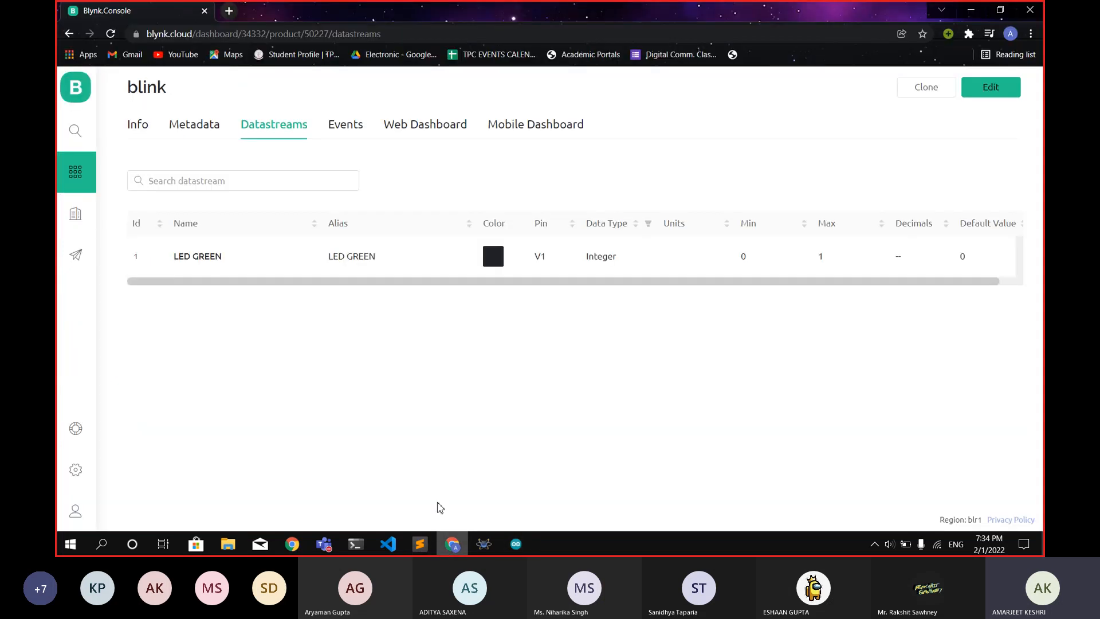
click(182, 257)
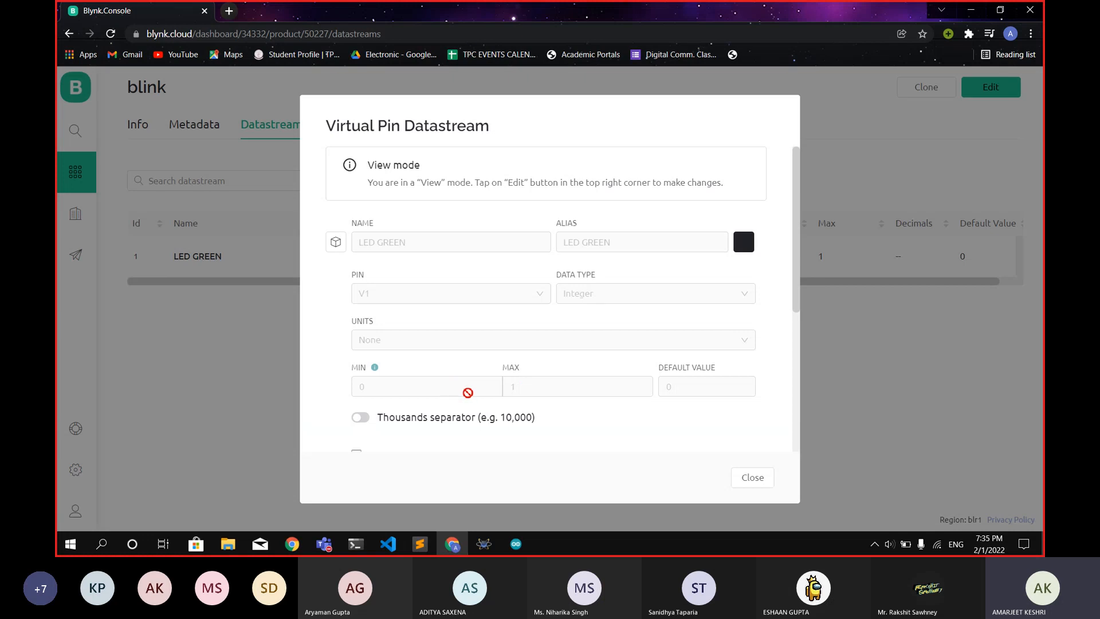
click(756, 479)
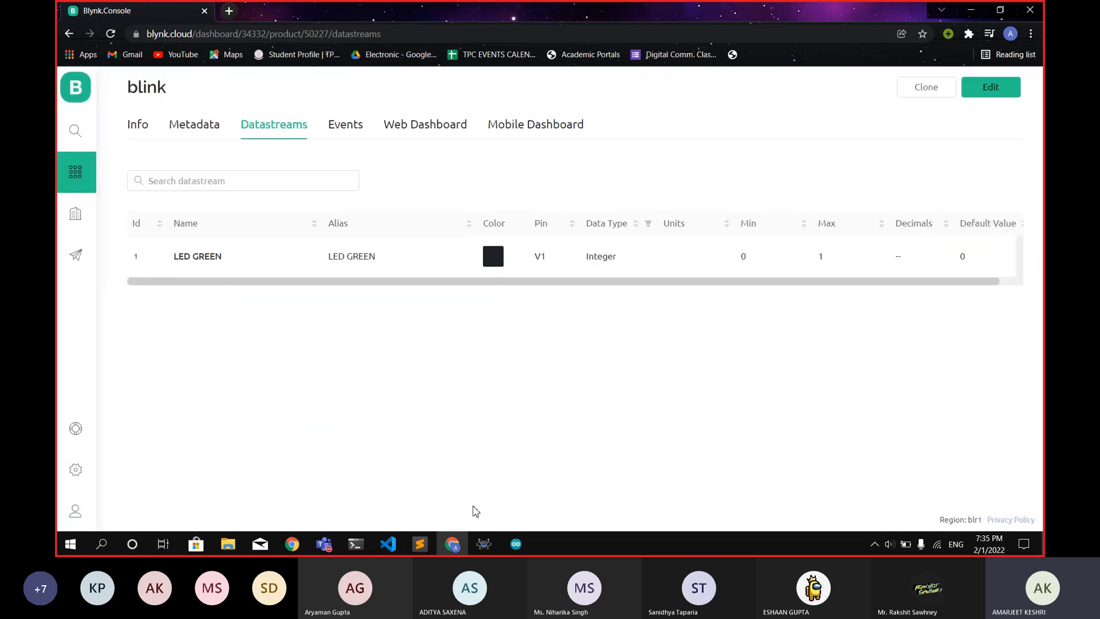
click(507, 545)
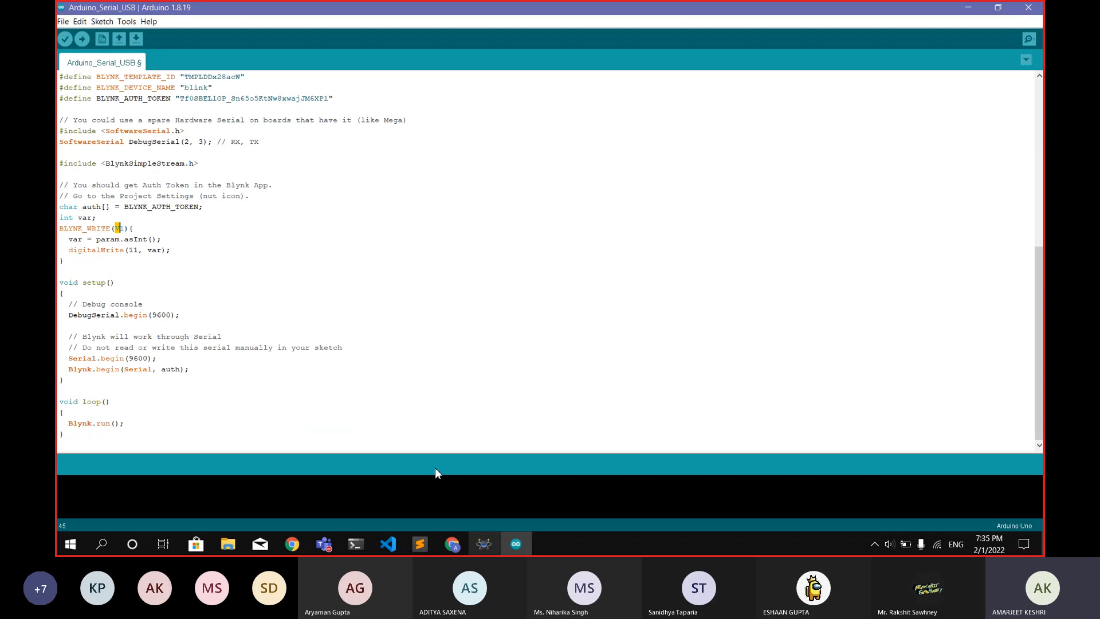
Step: Examine how the BLYNK_WRITE(V1) handler passes the pin's value through param.asInt() to digitalWrite
click(70, 250)
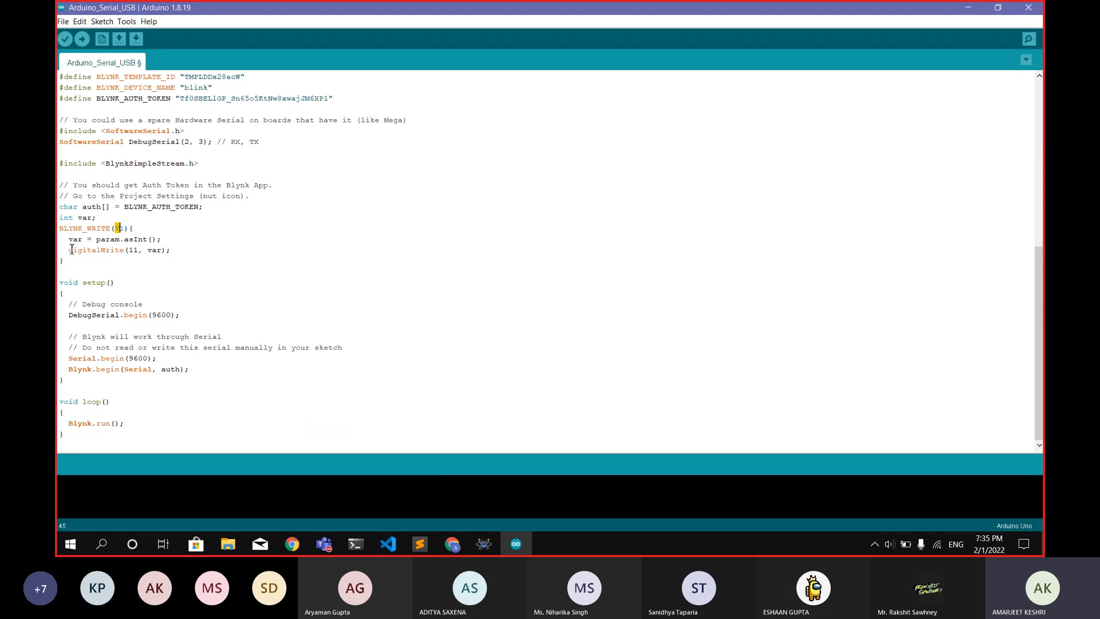
drag(69, 250, 121, 241)
click(127, 252)
click(125, 241)
drag(126, 240, 150, 240)
click(125, 240)
drag(98, 240, 121, 242)
drag(114, 228, 126, 227)
click(125, 227)
drag(123, 240, 97, 240)
click(164, 239)
click(97, 240)
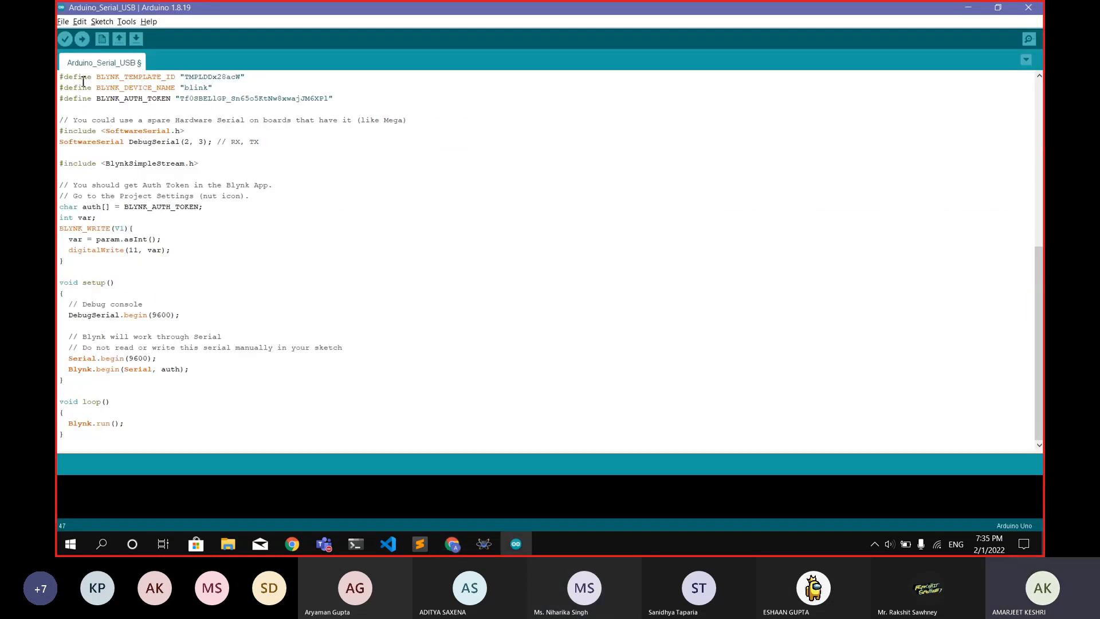
Step: Compile the sketch and enlarge the output console to show more of the compile log
key(ctrl+r)
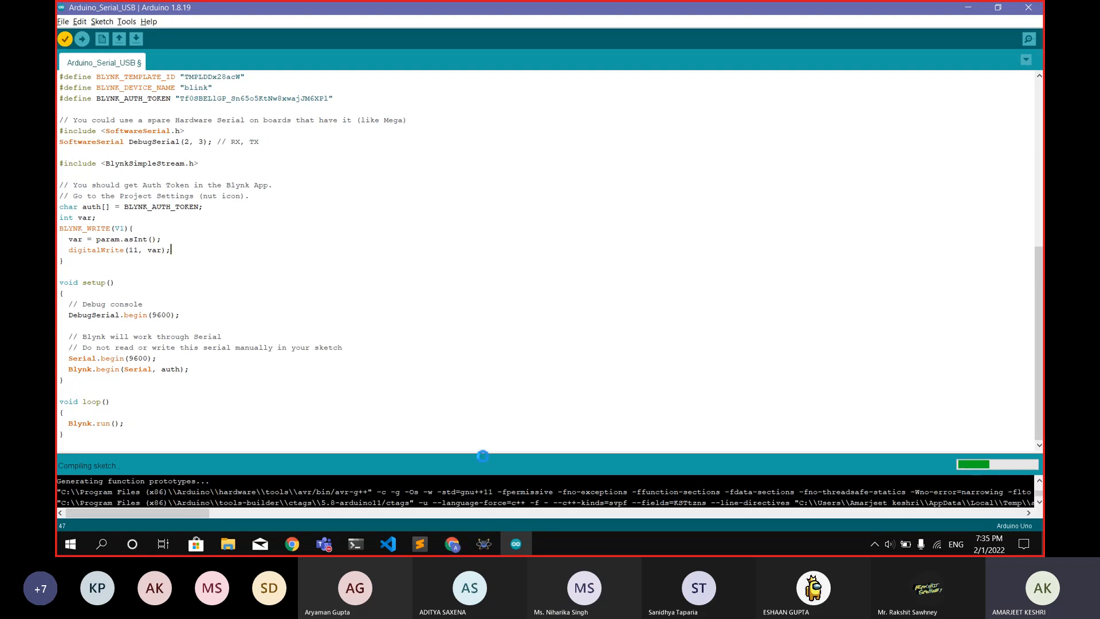
drag(483, 456, 502, 241)
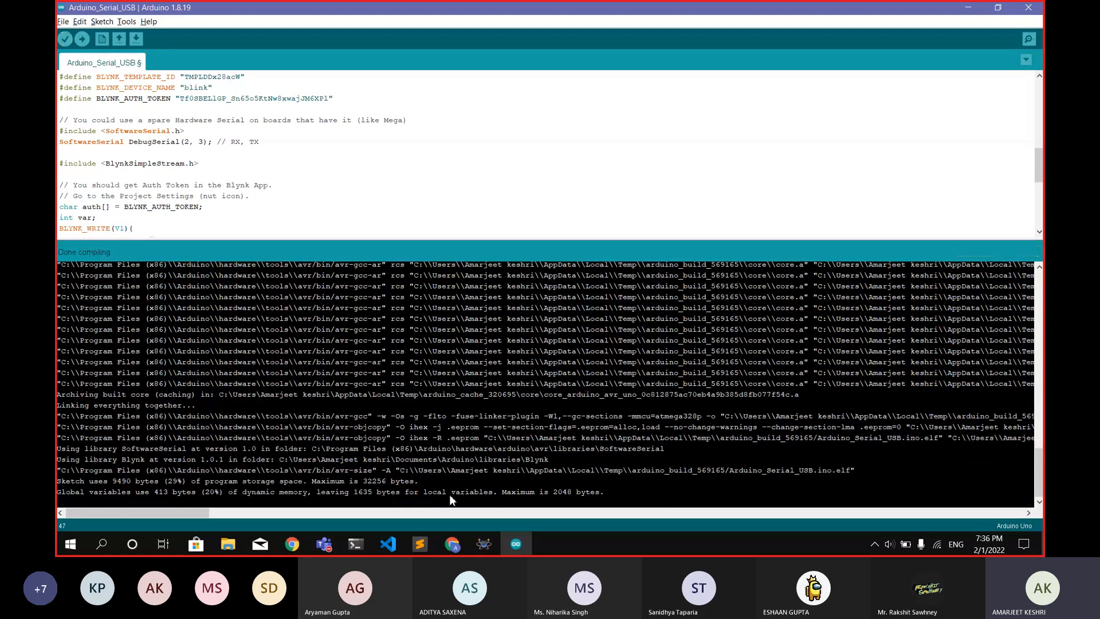
Step: Copy the full path of the compiled Arduino_Serial_USB.ino.hex file from the compile log
mouse_move(171, 511)
mouse_down()
mouse_move(225, 510)
mouse_move(174, 511)
mouse_up()
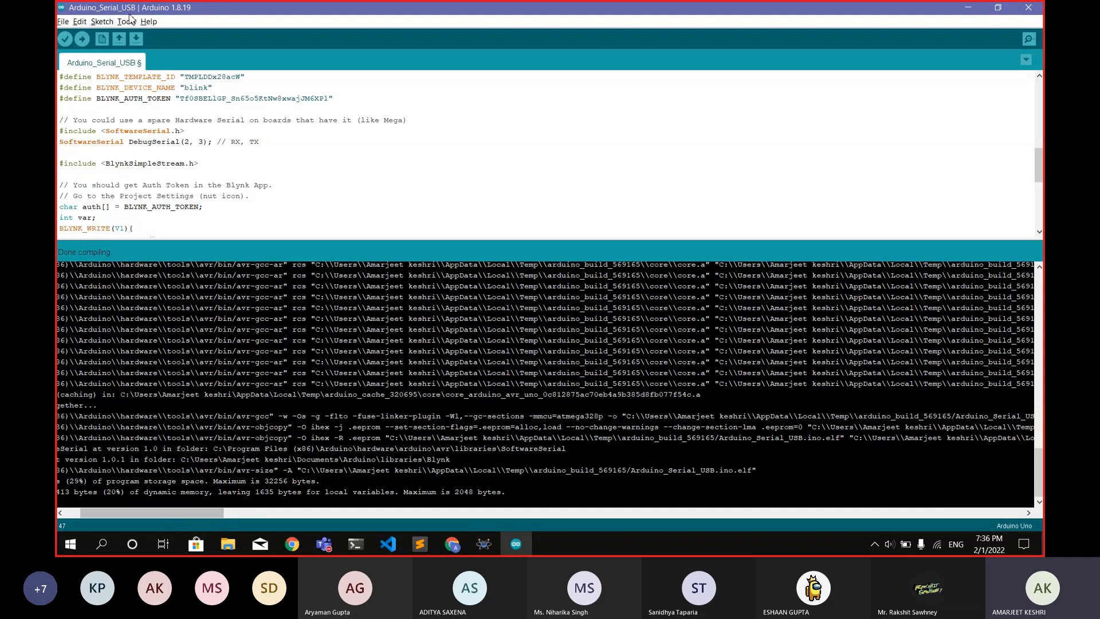
click(127, 21)
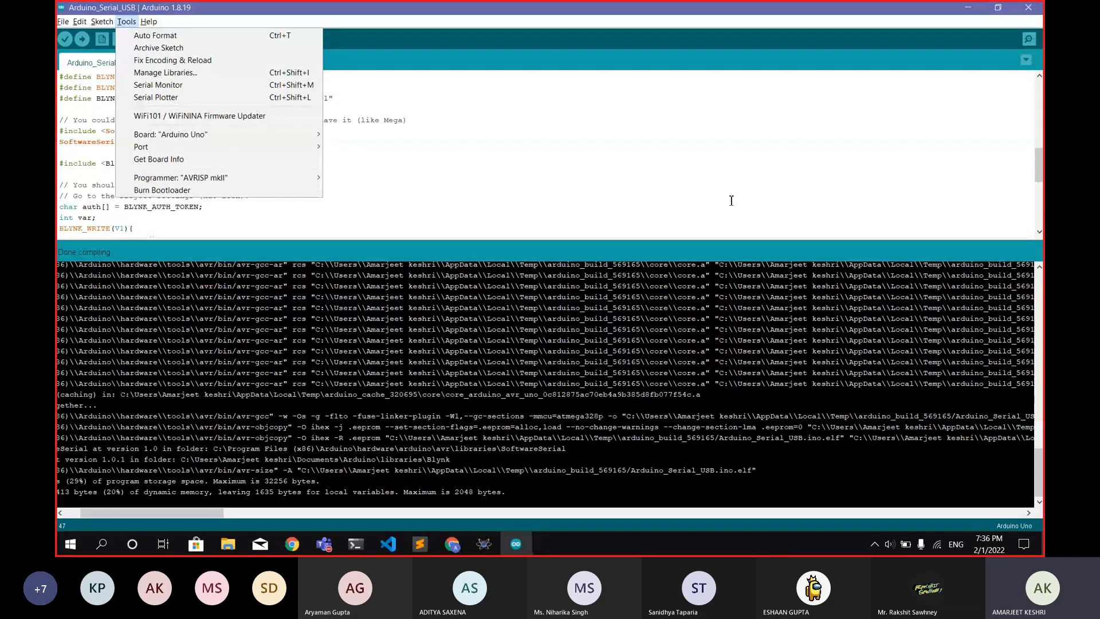
click(705, 170)
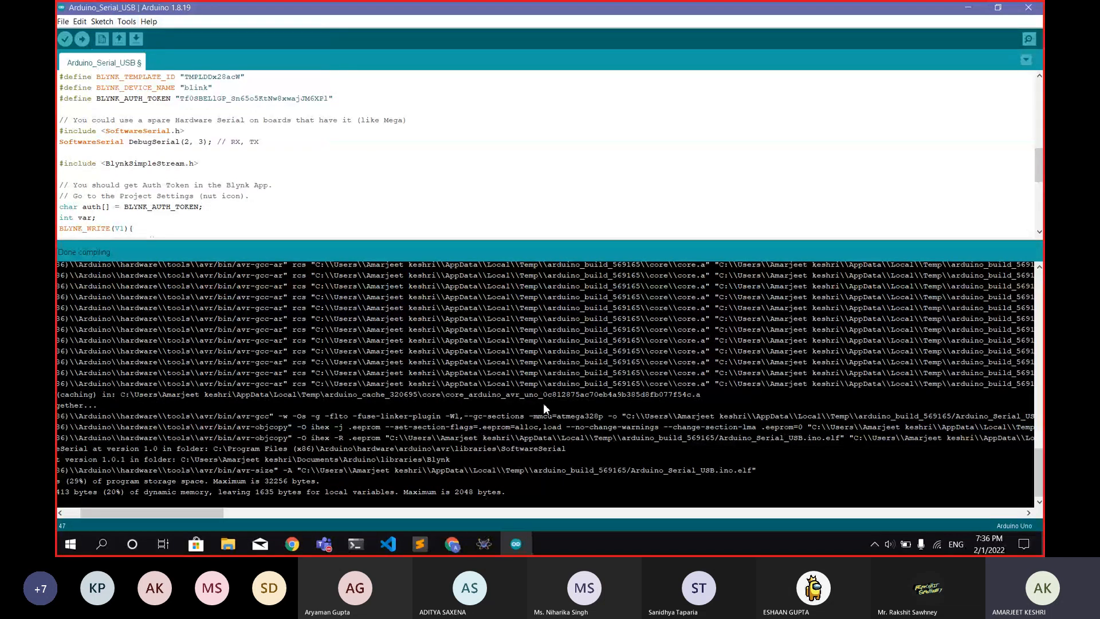
drag(197, 508, 280, 506)
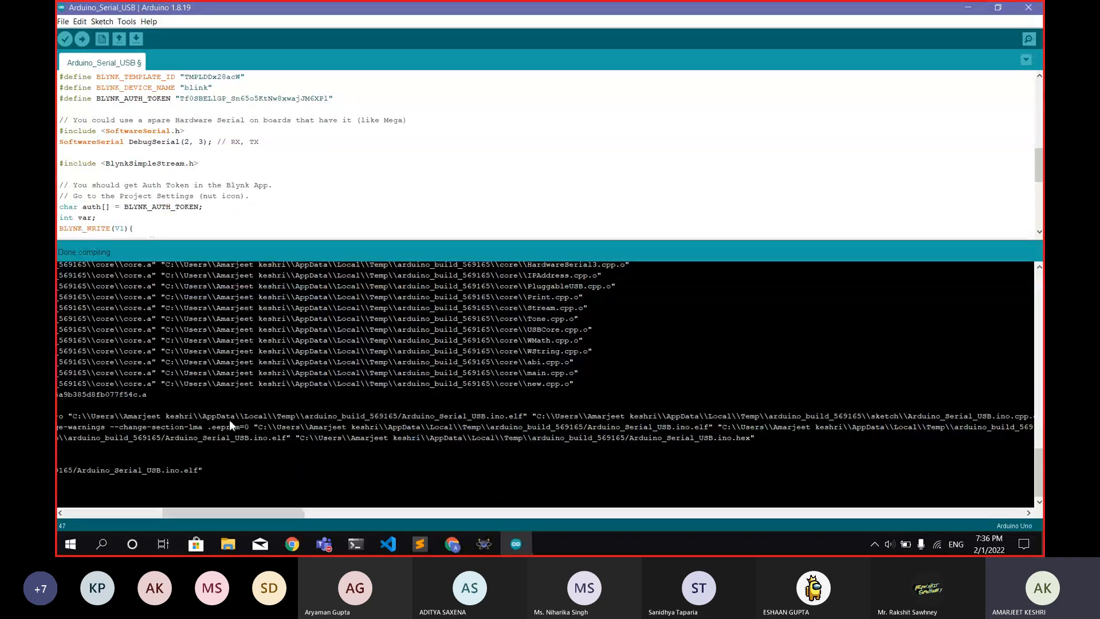
drag(299, 437, 763, 442)
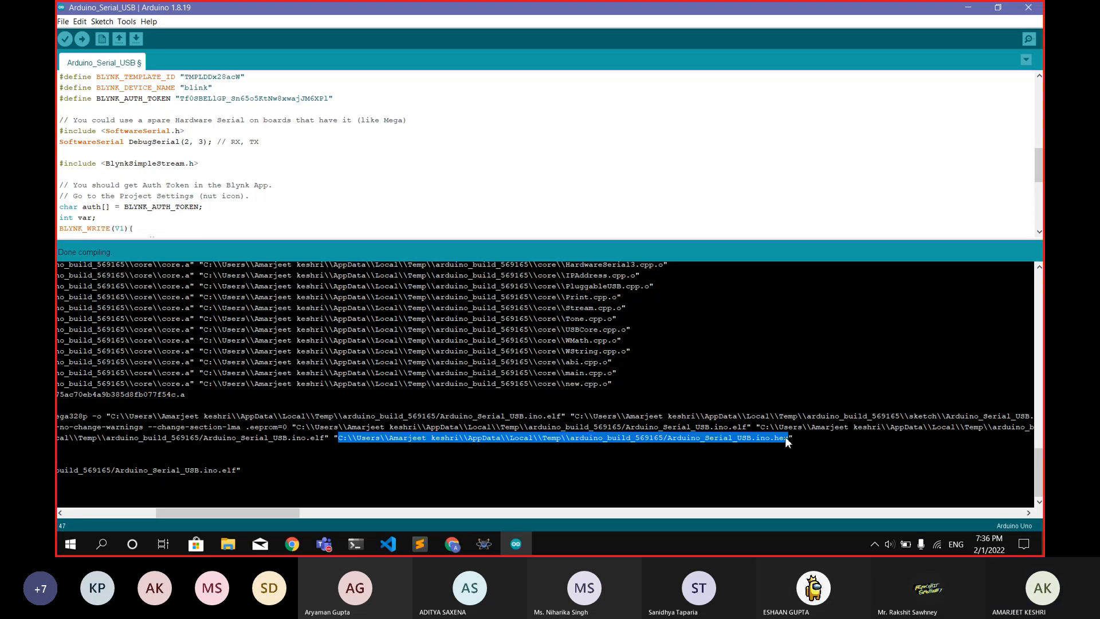
Step: Switch to Proteus and set the Arduino Uno's program file to the copied Arduino_Serial_USB.ino.hex path
key(alt+Tab)
key(alt+Tab)
mouse_move(502, 545)
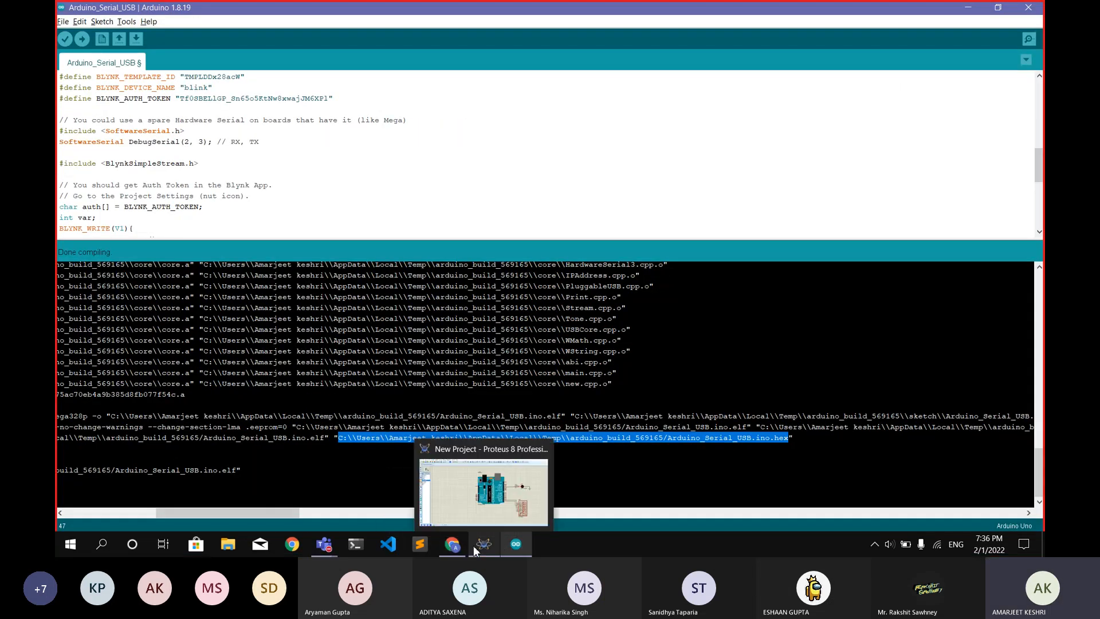
click(484, 543)
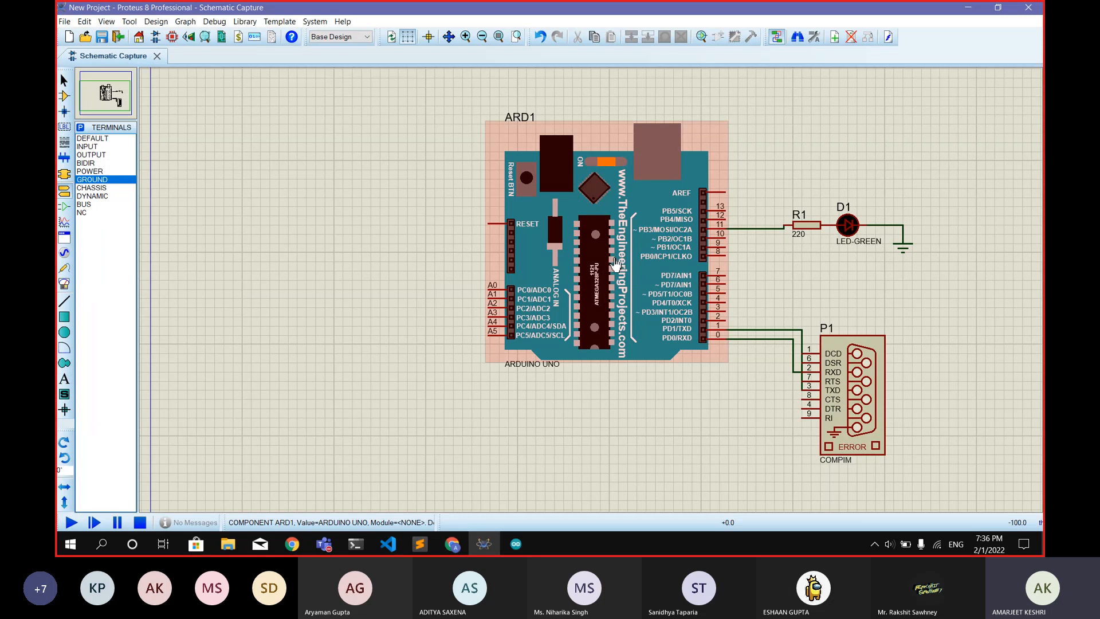
double_click(614, 264)
click(536, 223)
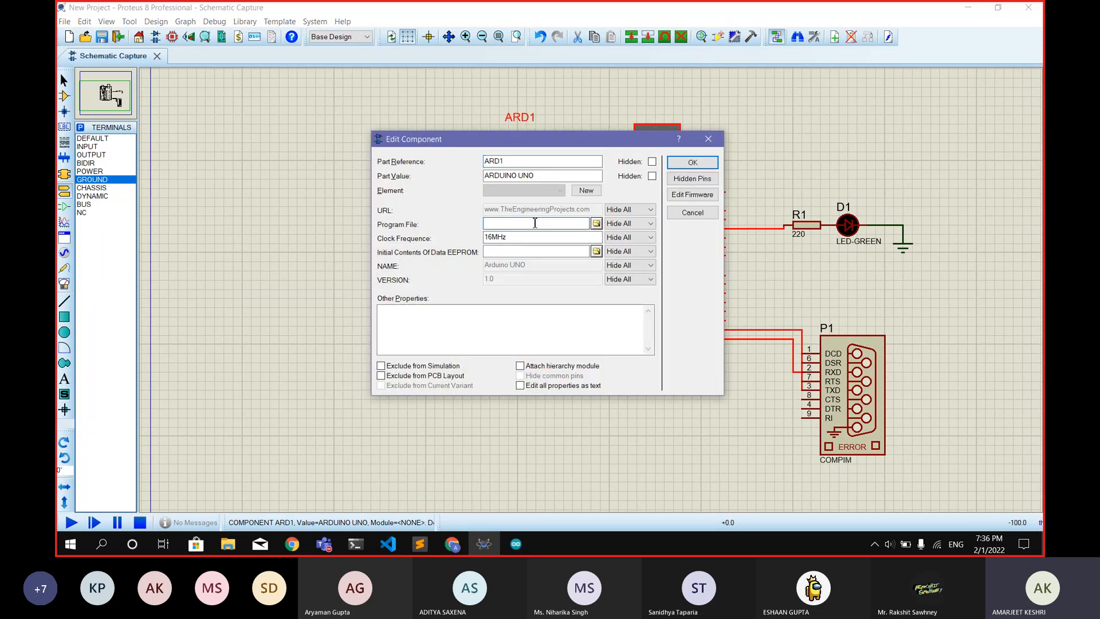
key(ctrl+v)
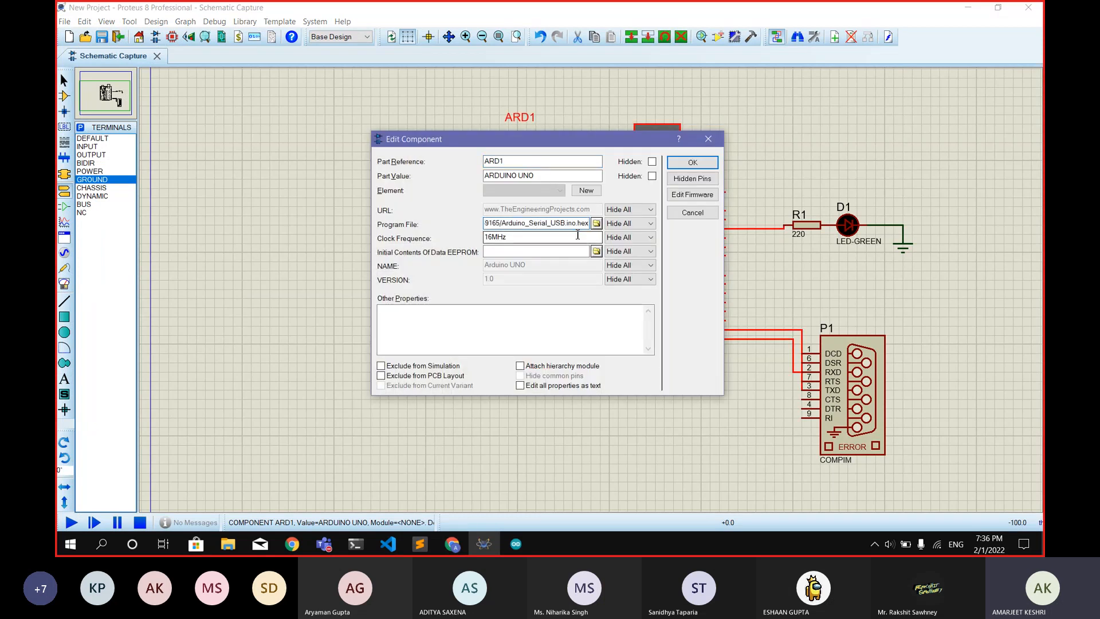
click(691, 162)
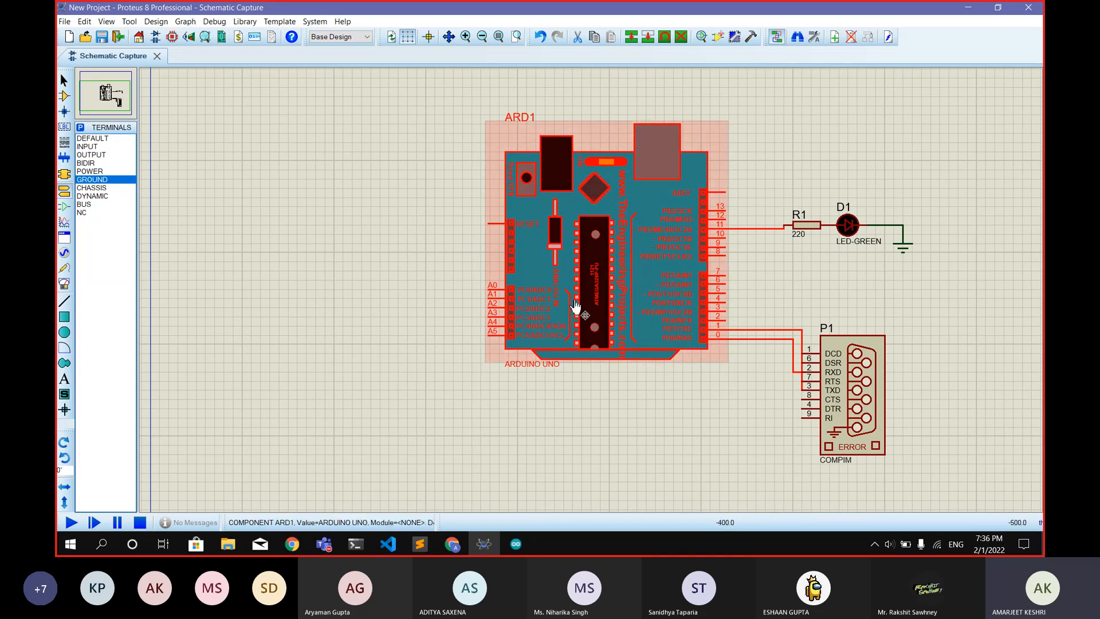
Step: View the blink device's dashboard with its LED GREEN switch in Blynk.Console and return to the Proteus schematic
click(516, 545)
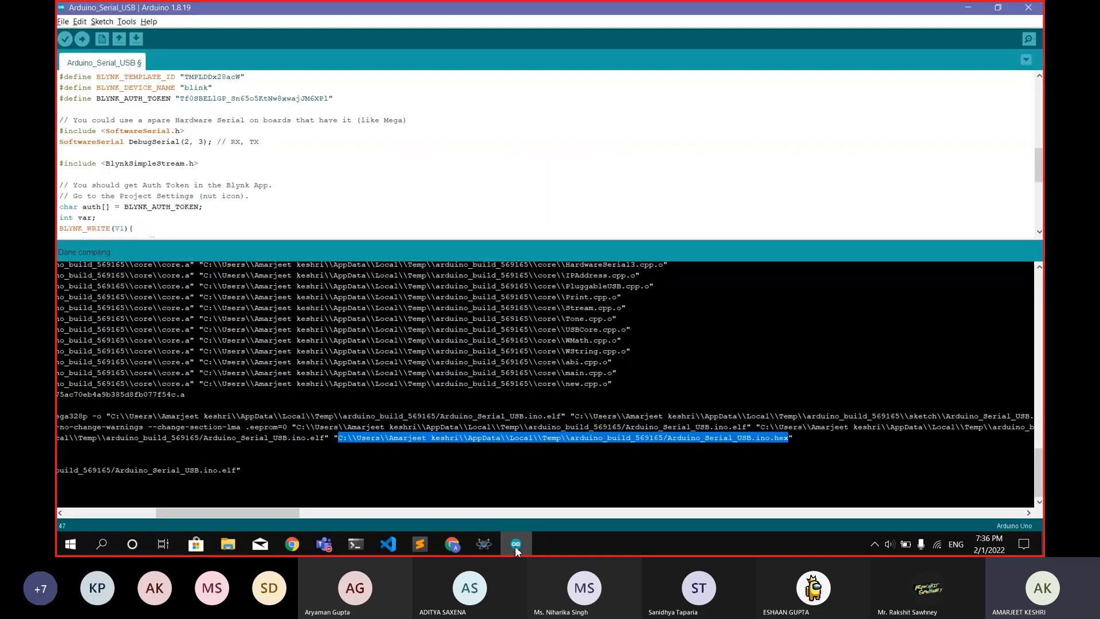
click(453, 544)
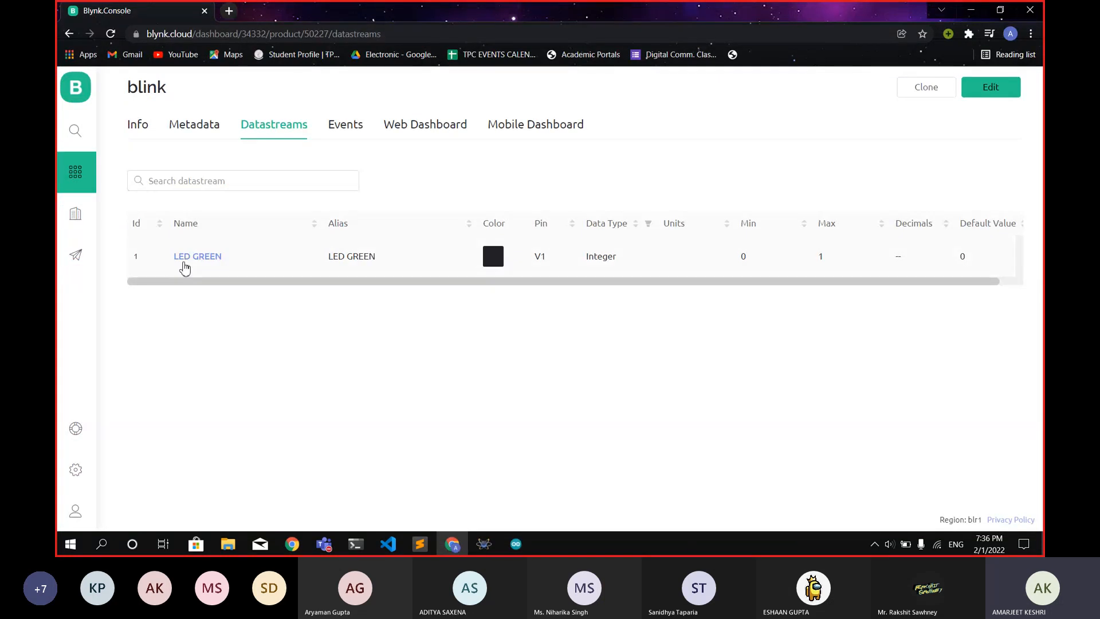
click(75, 129)
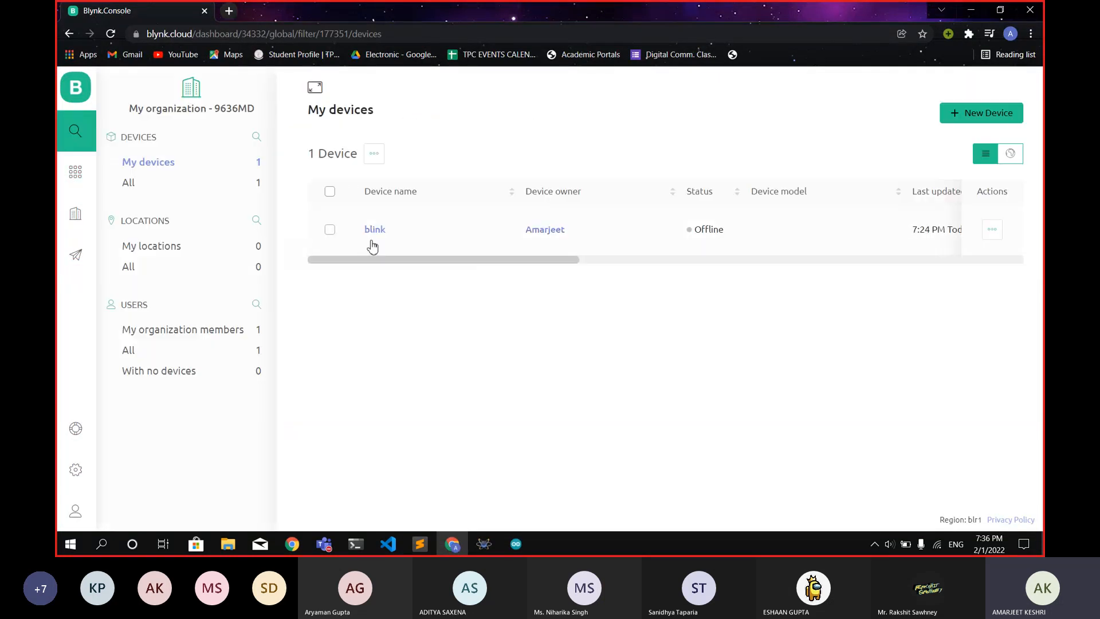
click(375, 229)
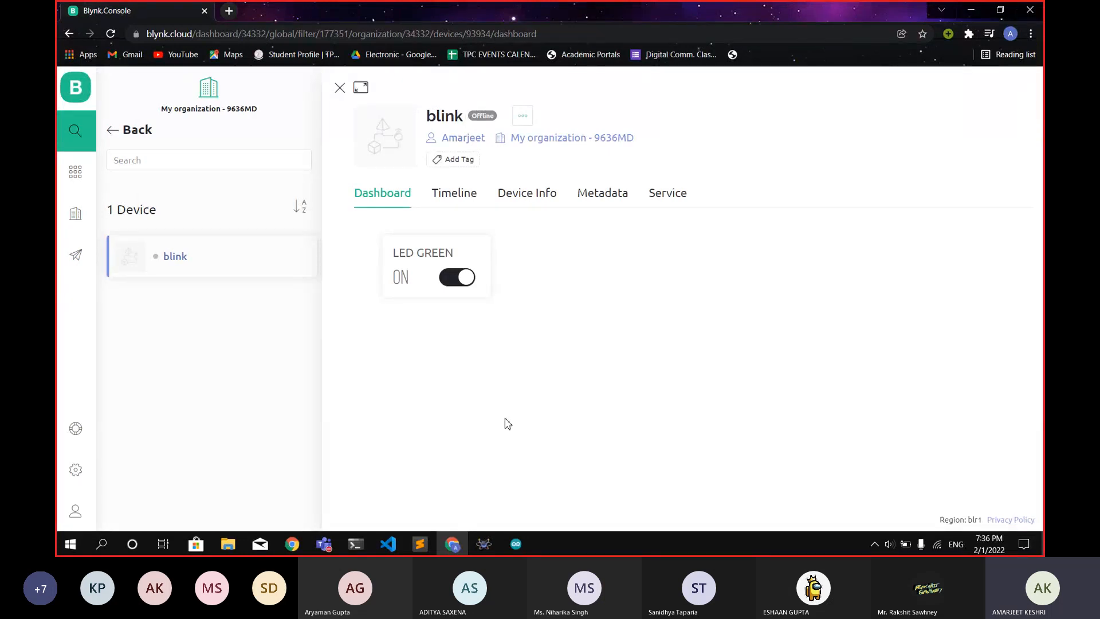
click(484, 544)
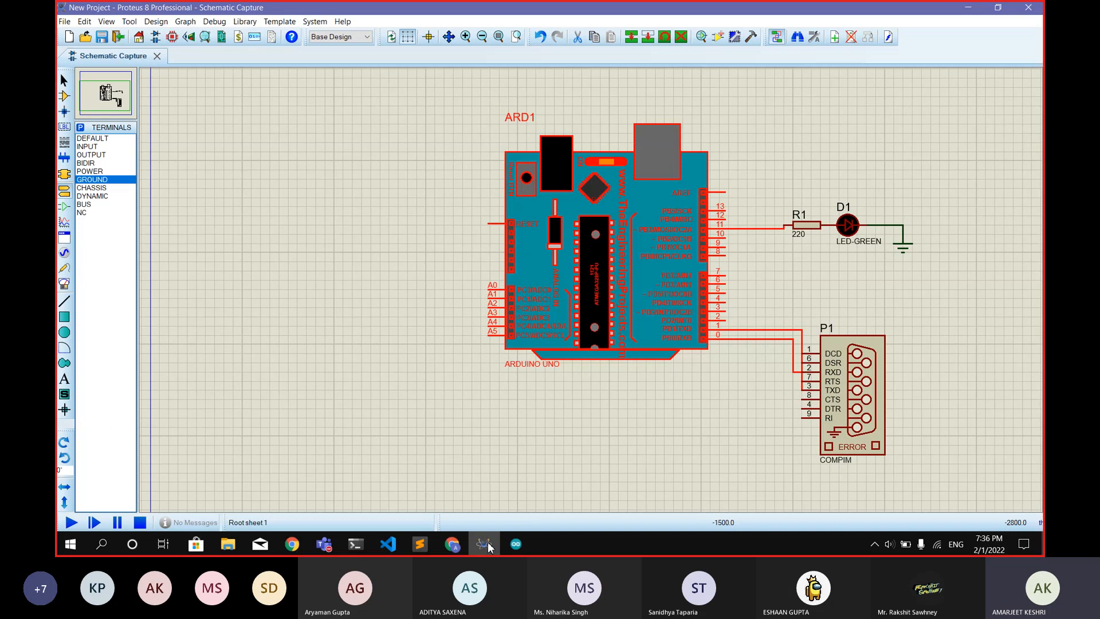
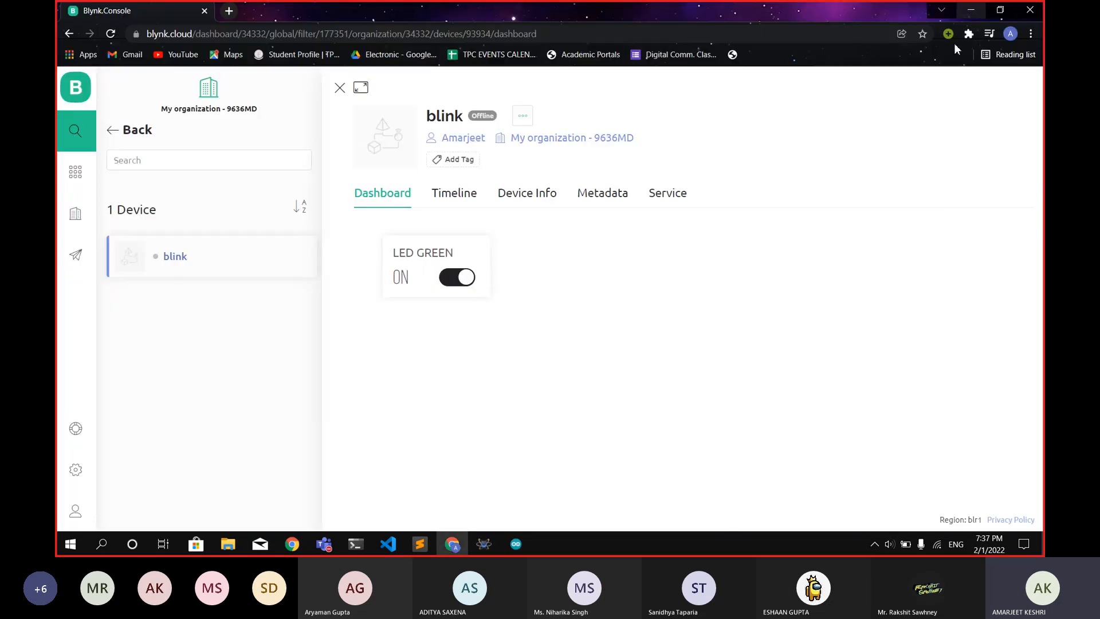
Step: Minimize the open windows, launch VSPE from the desktop and decline to order a license
click(968, 7)
click(969, 12)
click(970, 9)
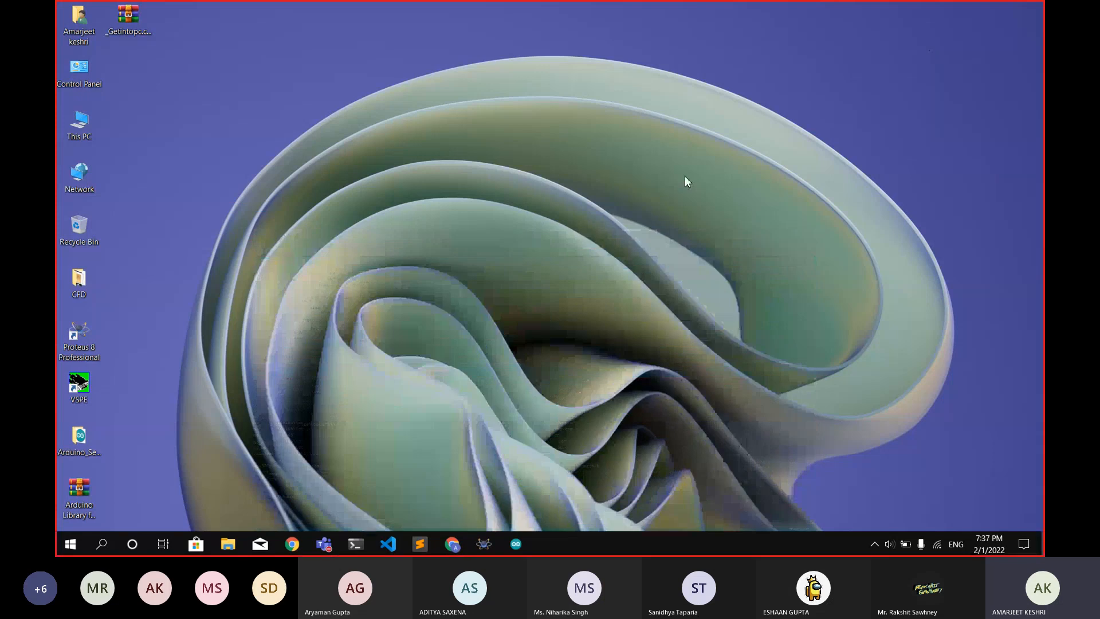
double_click(79, 387)
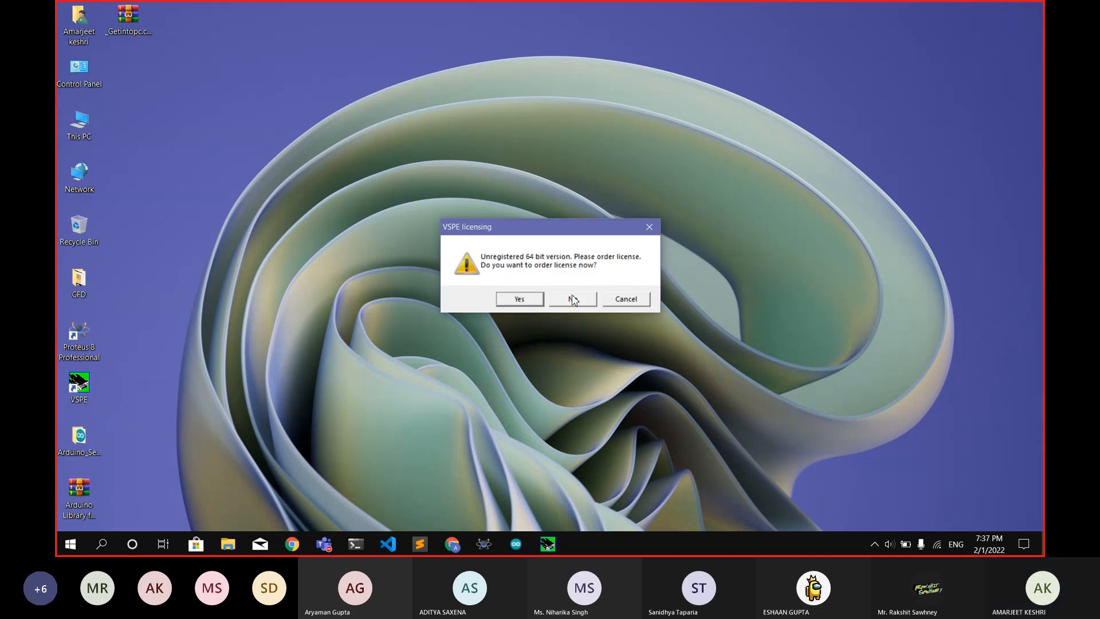
click(573, 299)
click(593, 298)
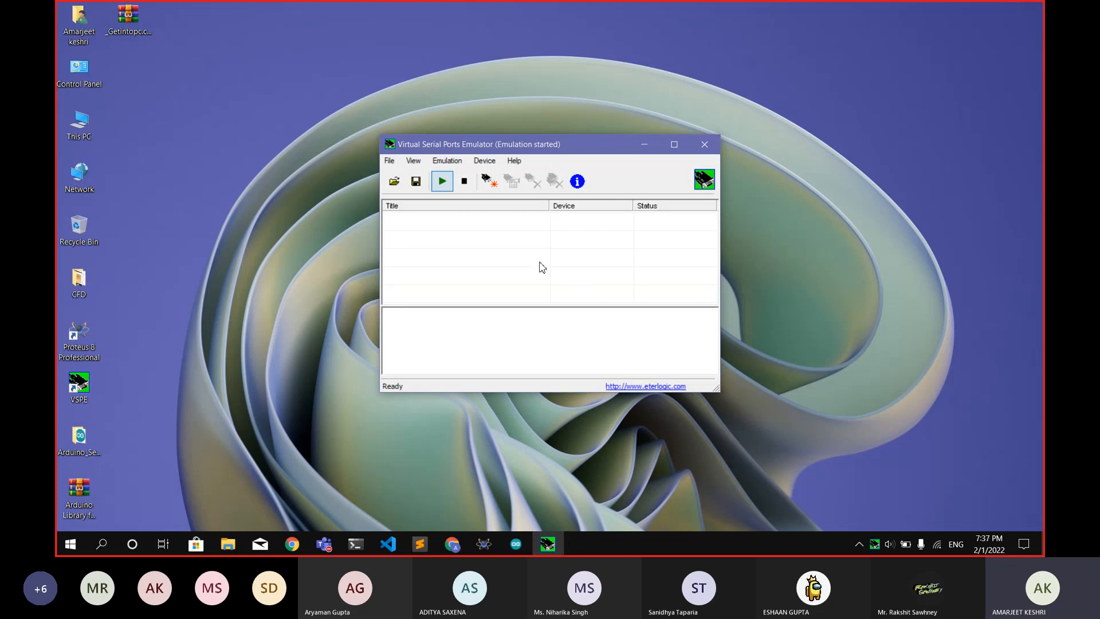
Step: Create a virtual Connector device on serial port COM2
click(489, 183)
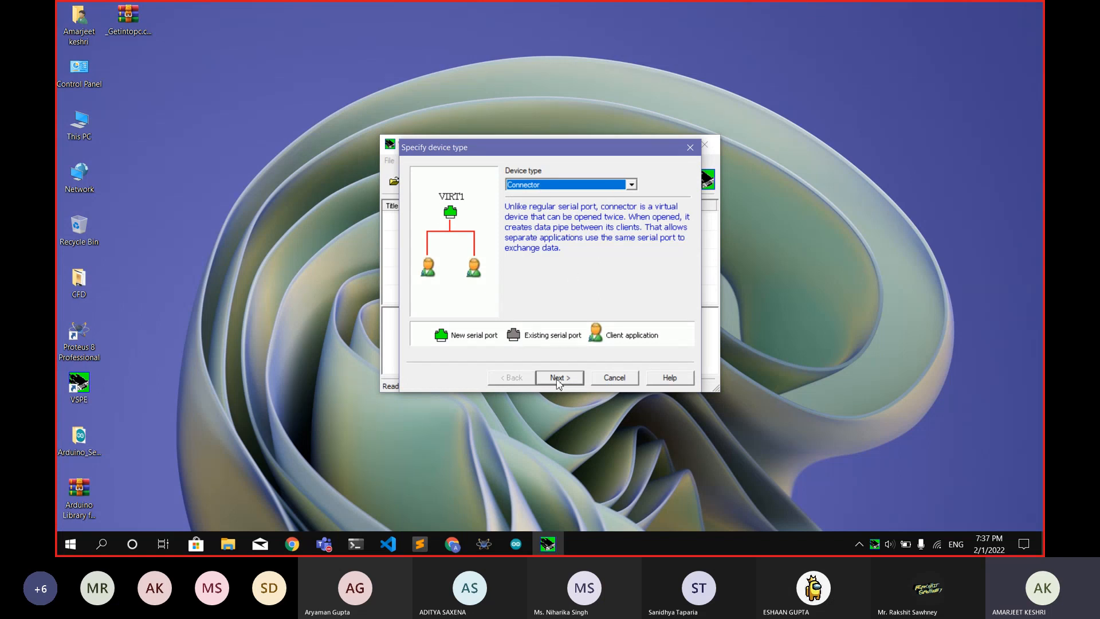
click(559, 380)
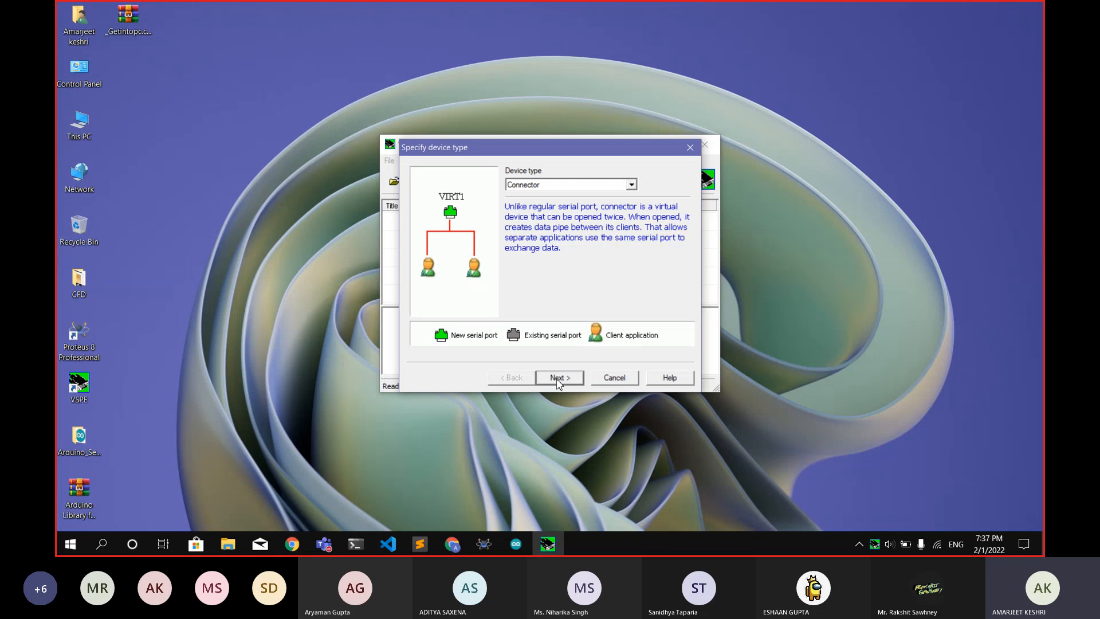
click(559, 381)
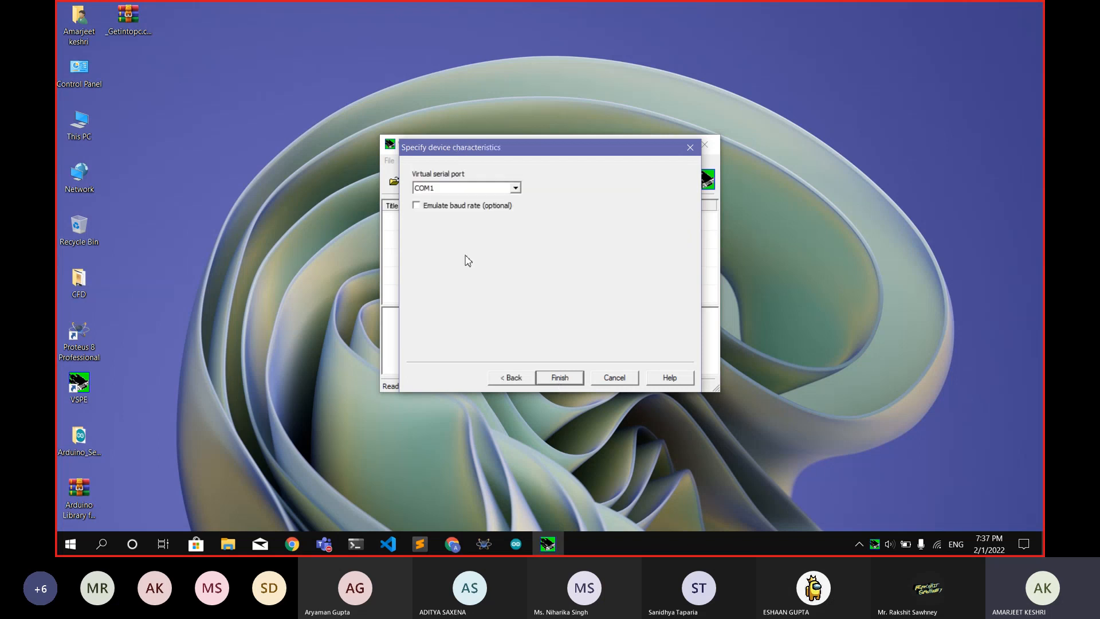
click(462, 188)
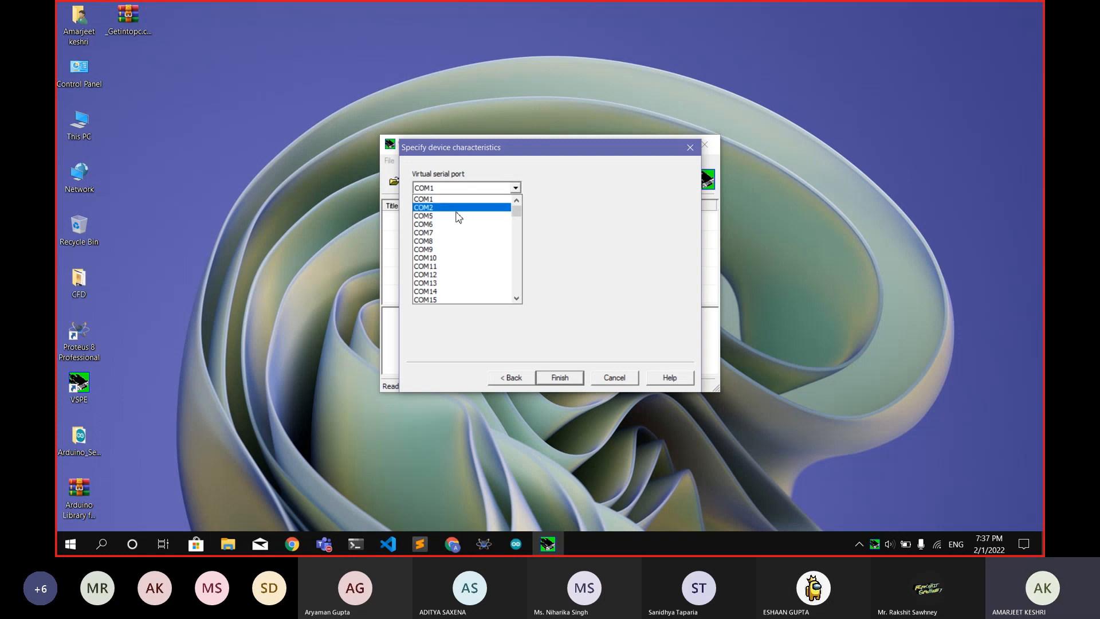
click(457, 210)
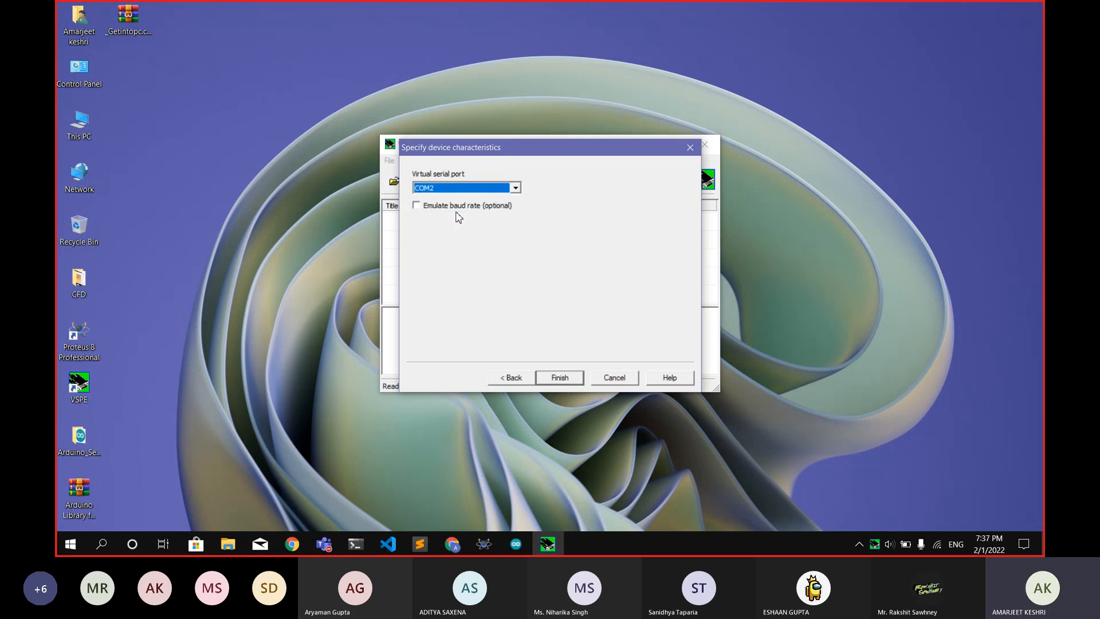
click(566, 381)
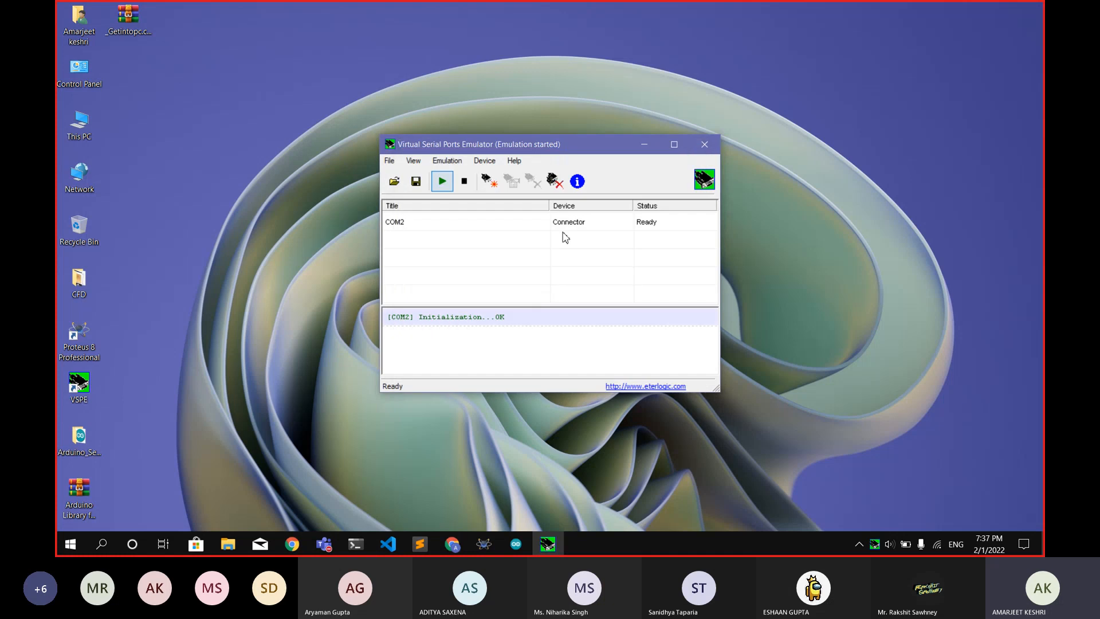
Step: Create a second virtual Connector device on serial port COM5
click(488, 181)
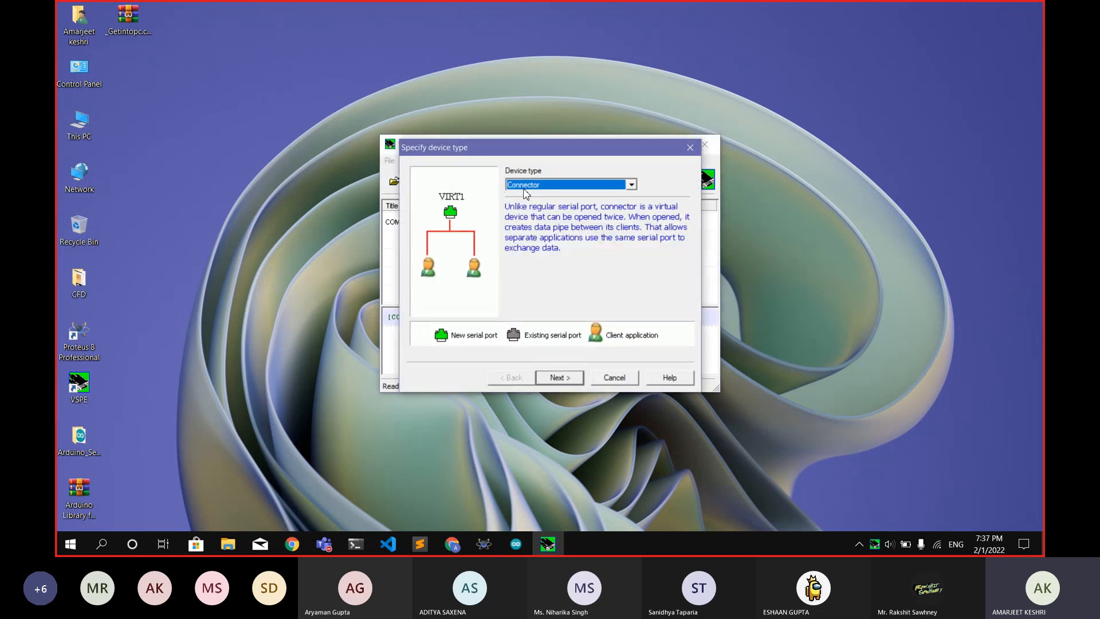
click(525, 187)
click(537, 196)
click(562, 377)
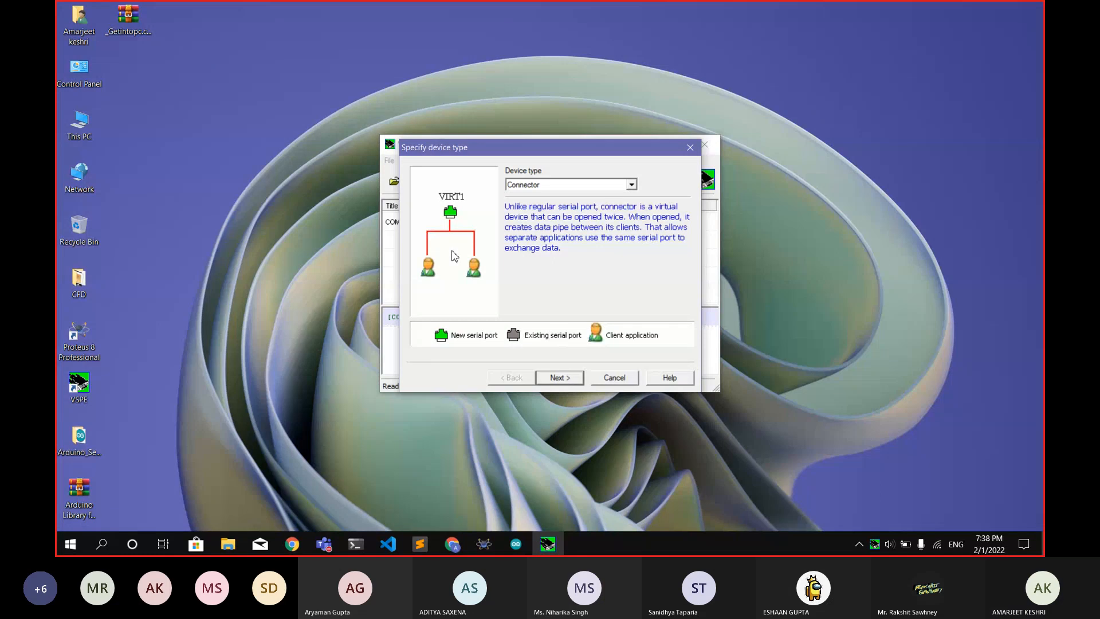
key(Return)
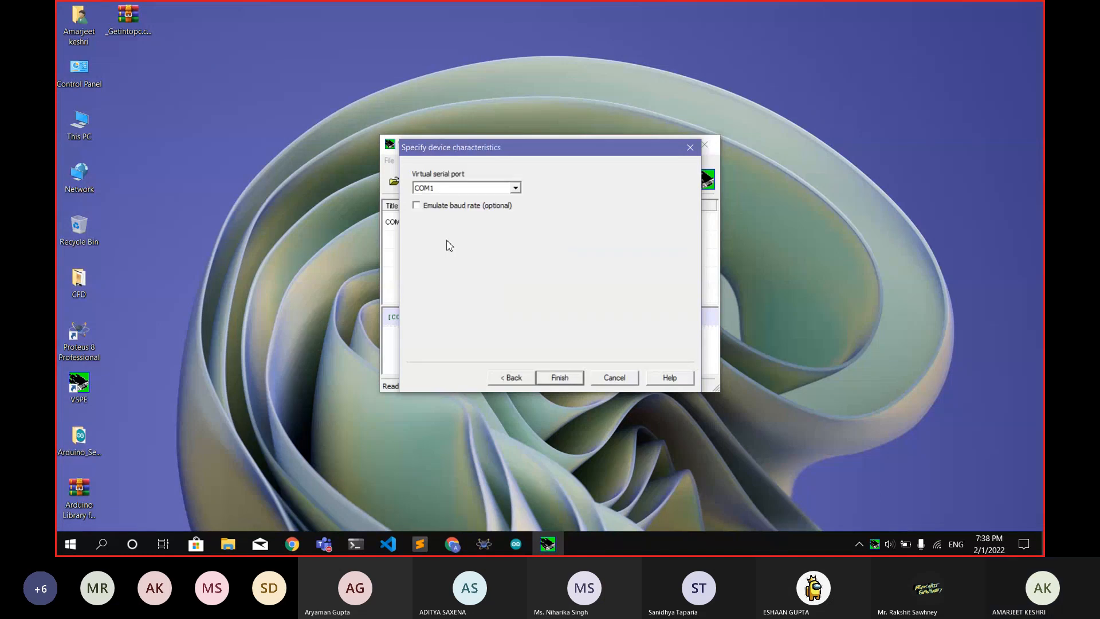
click(450, 189)
click(451, 207)
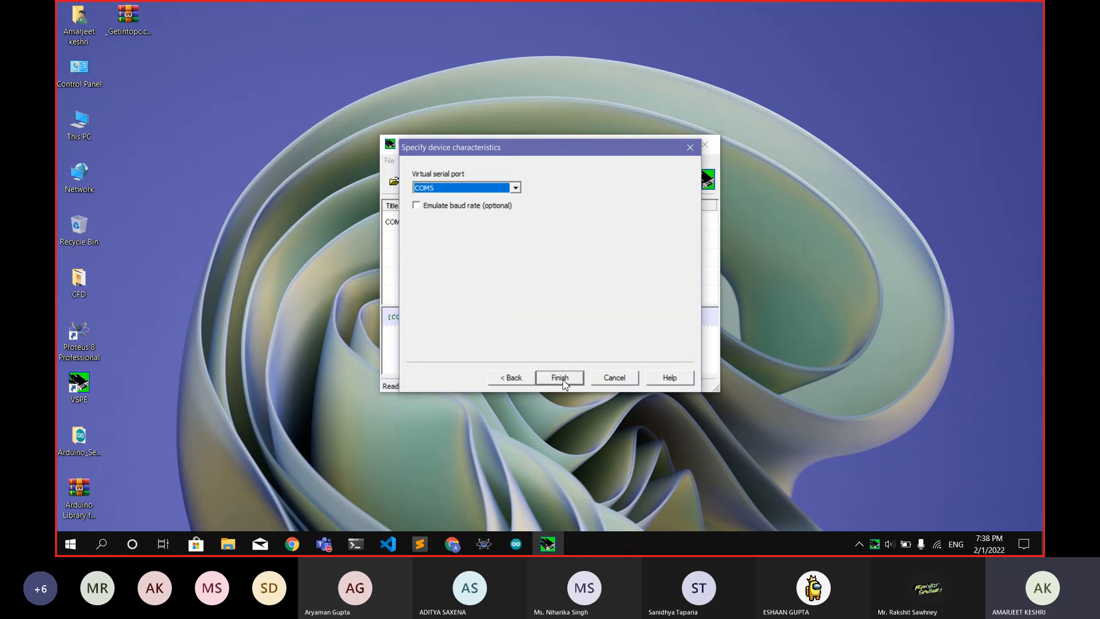
click(560, 378)
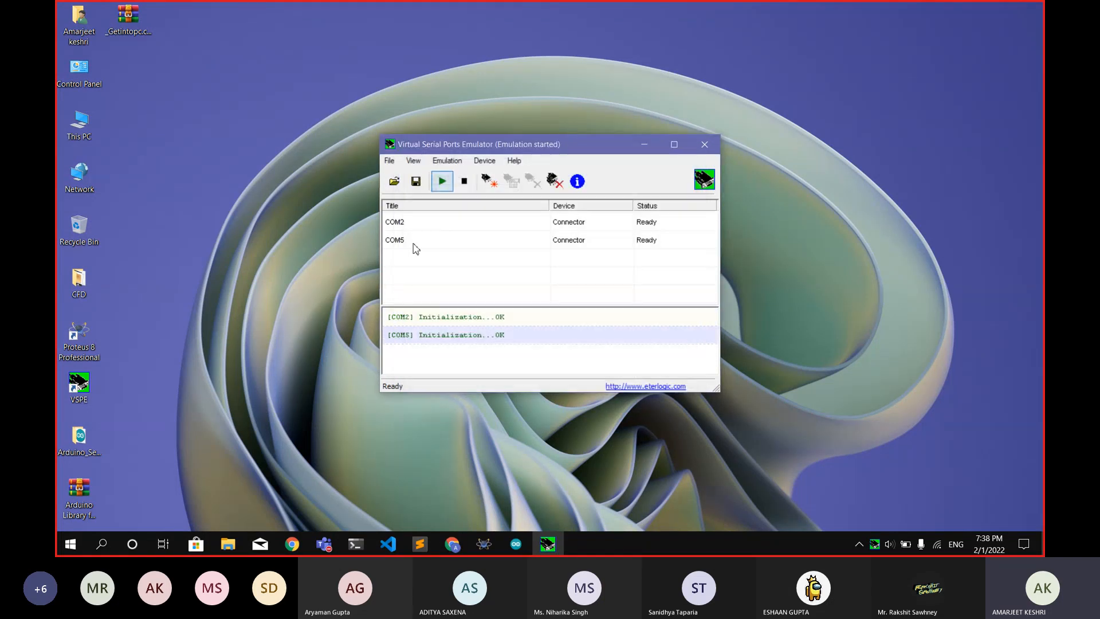
Step: Start a new Serial Redirector device with COM2 as serial port 1 and COM5 as serial port 2
click(487, 182)
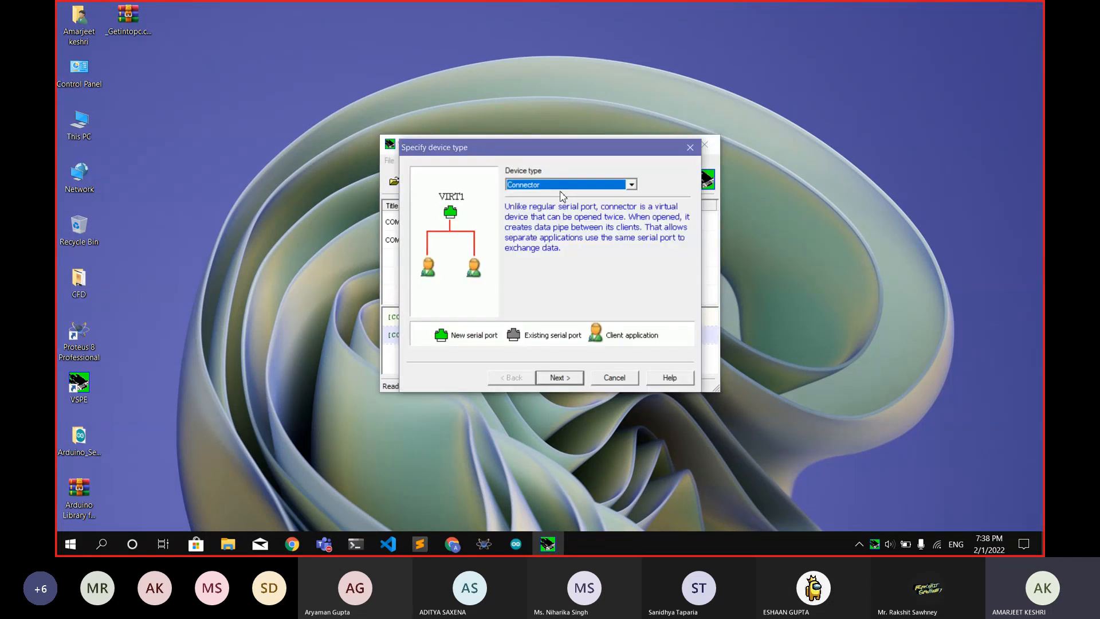
click(564, 187)
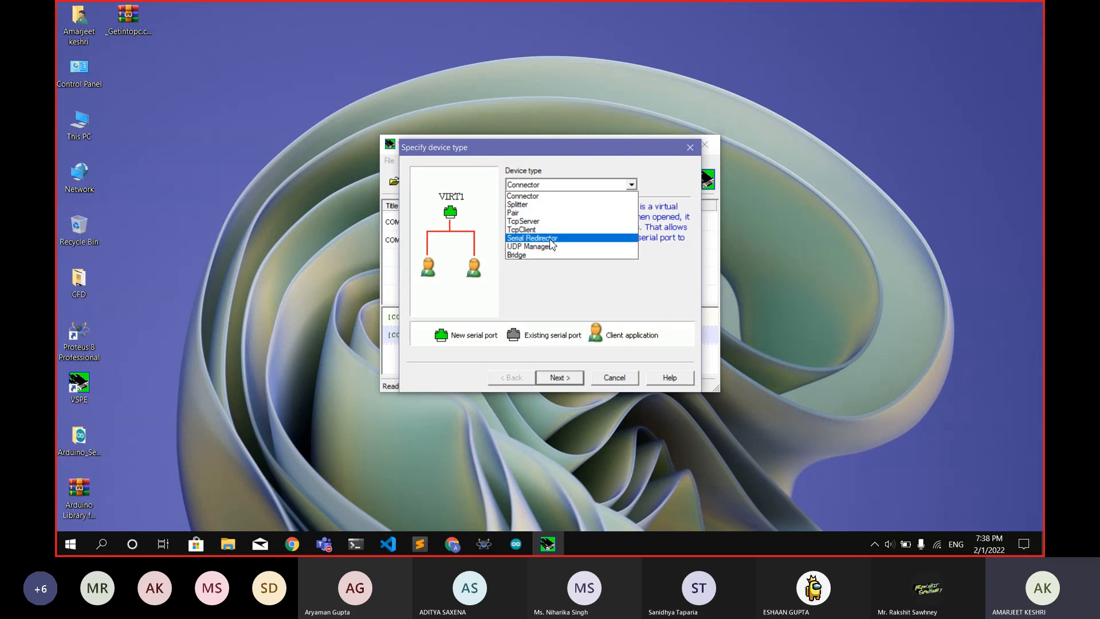
click(551, 240)
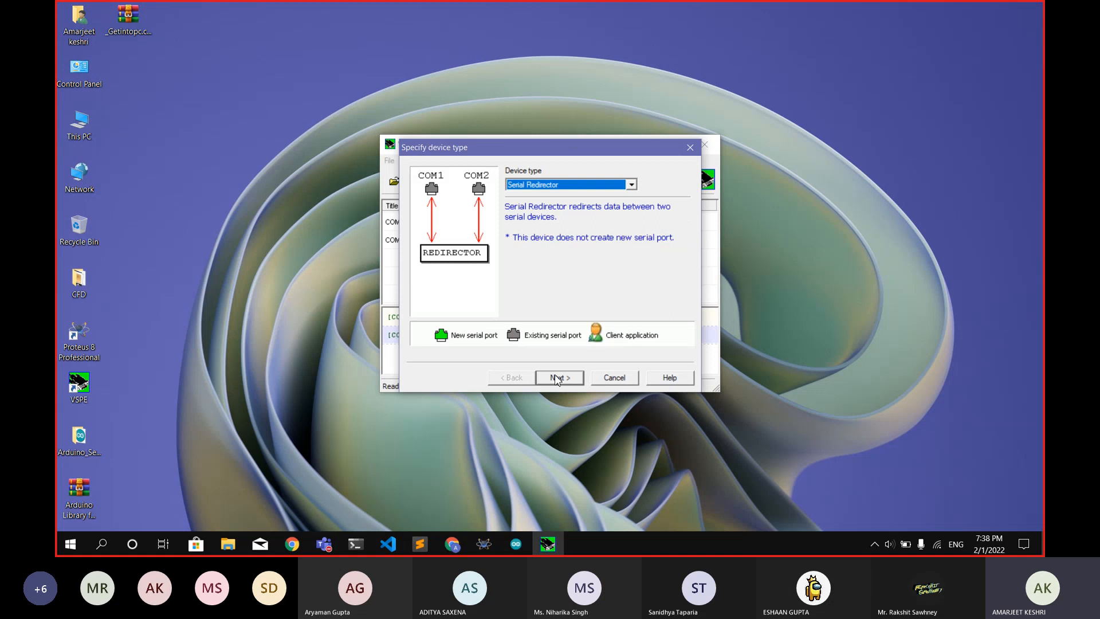
click(557, 380)
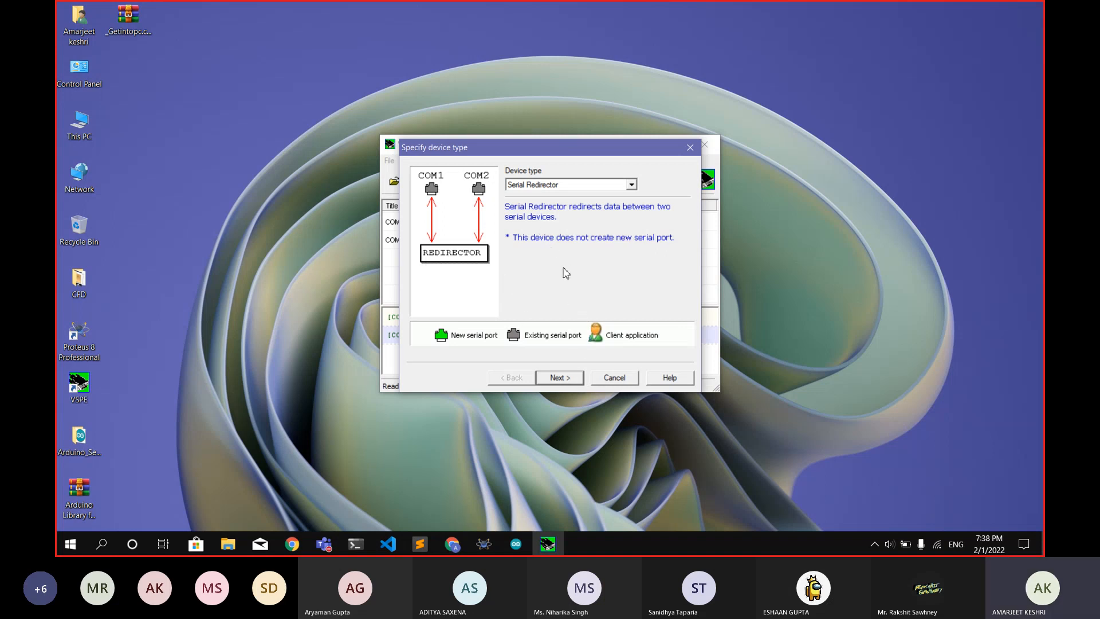
key(Return)
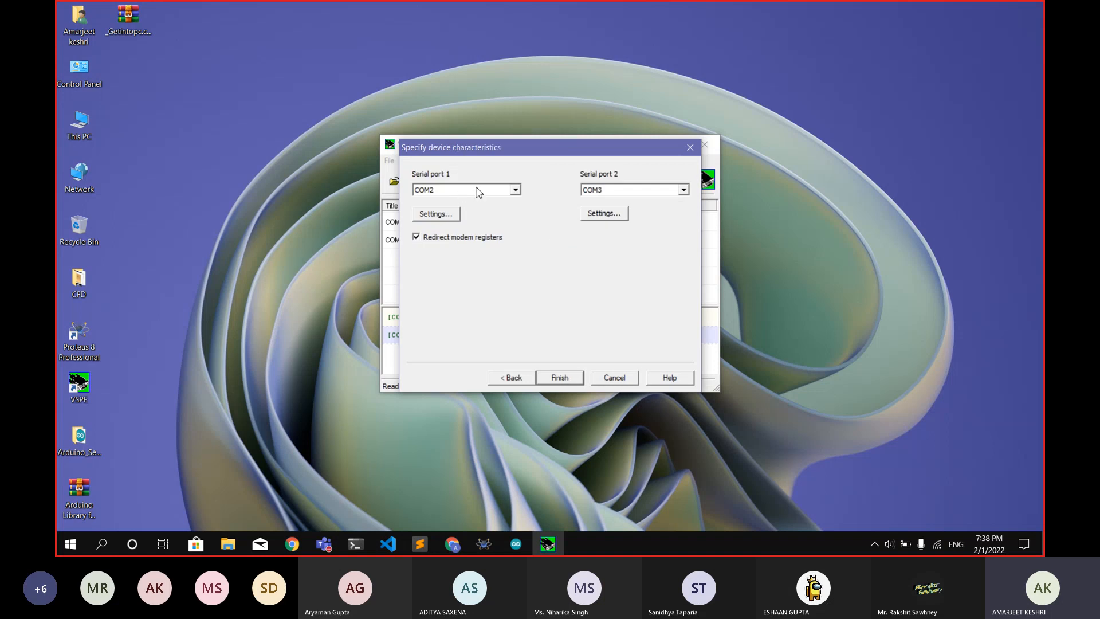
click(607, 193)
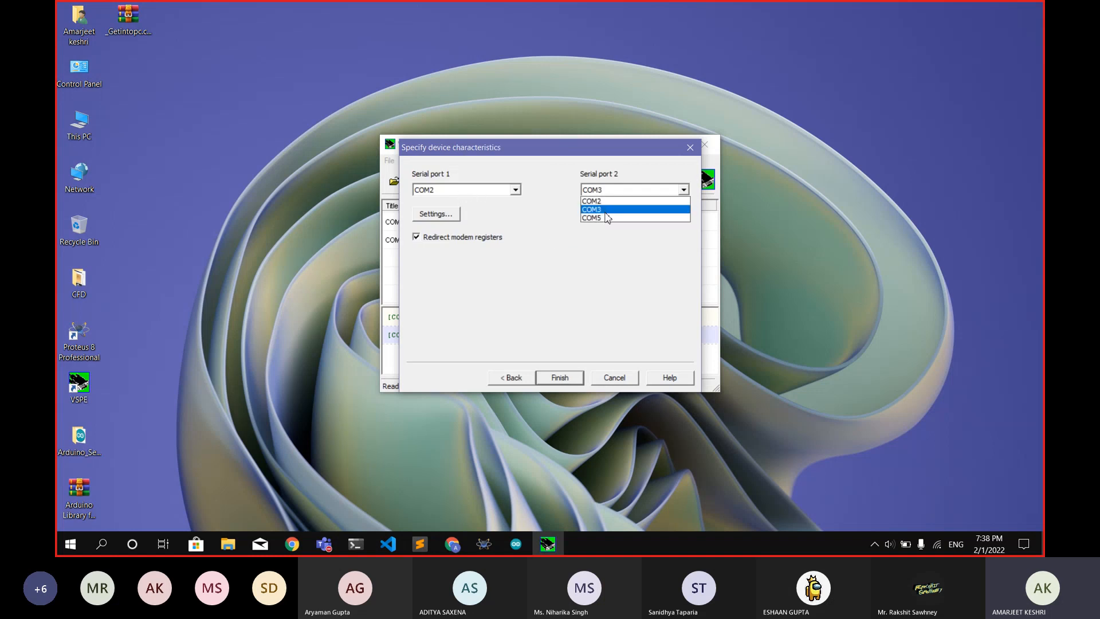
click(606, 217)
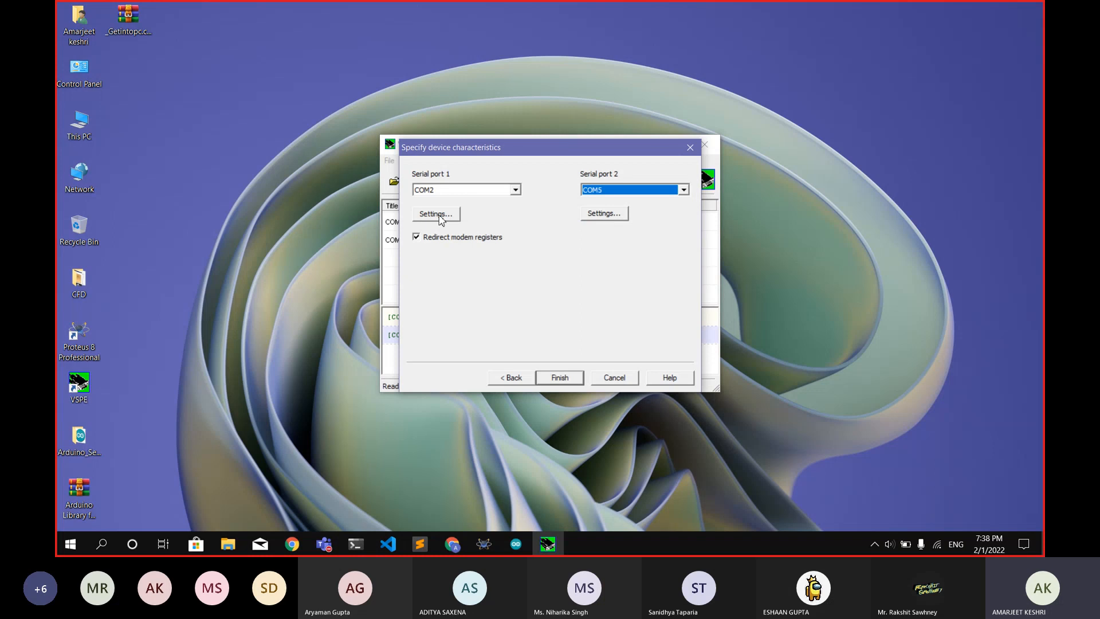
Step: Set the speed of the redirector's serial port 1 (COM2) to 9600
click(444, 217)
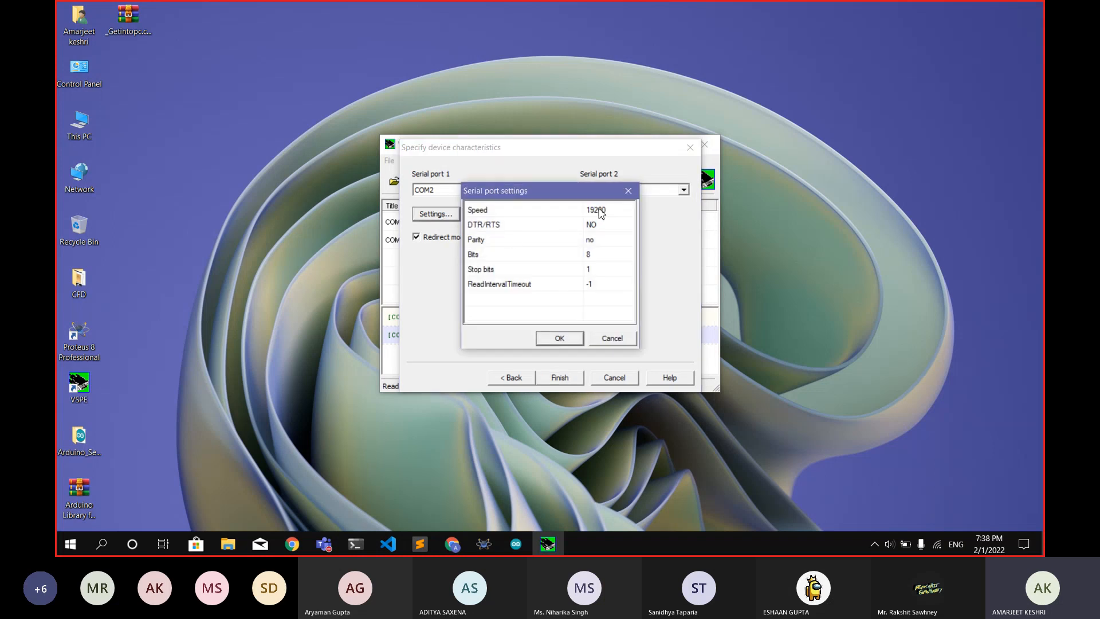
click(599, 212)
click(600, 211)
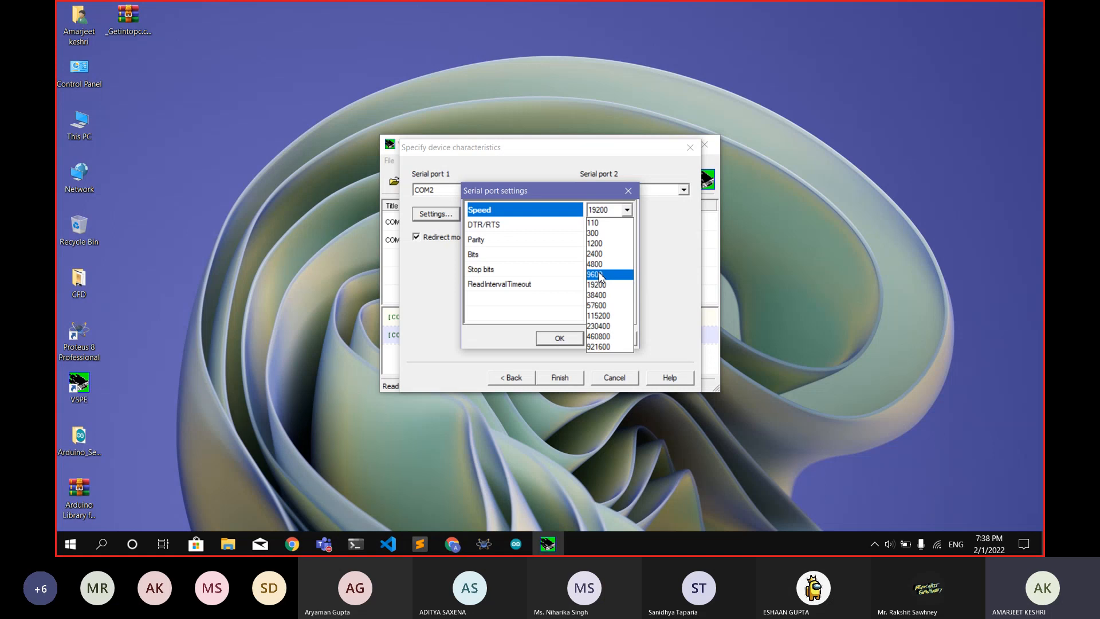
click(600, 276)
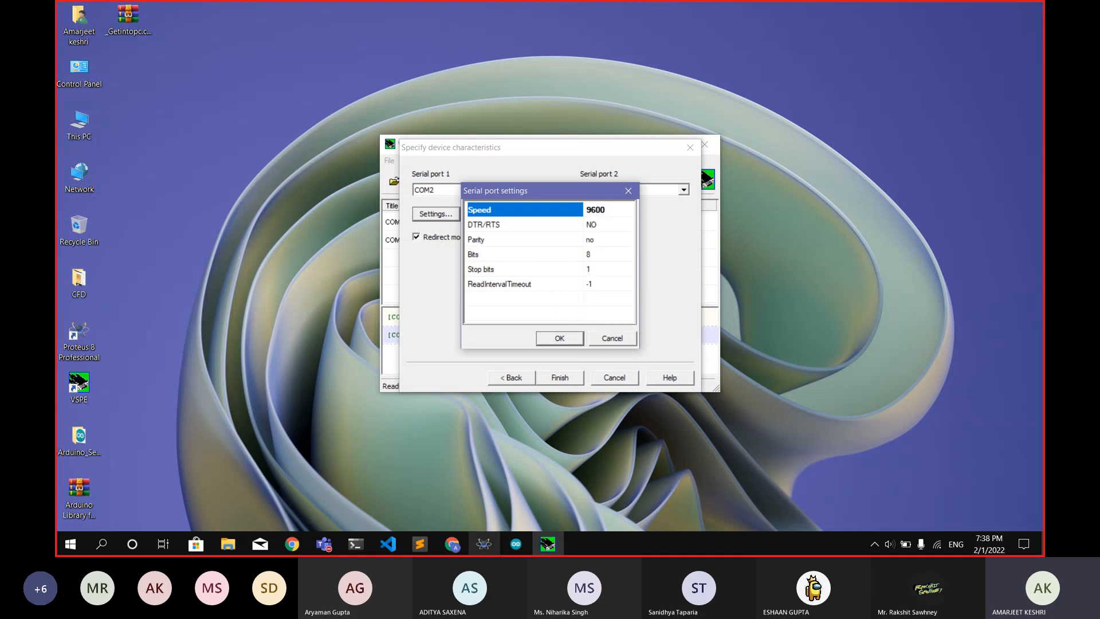
Step: Check the DebugSerial.begin baud rate in the Arduino IDE sketch and return to the VSPE port settings
click(519, 544)
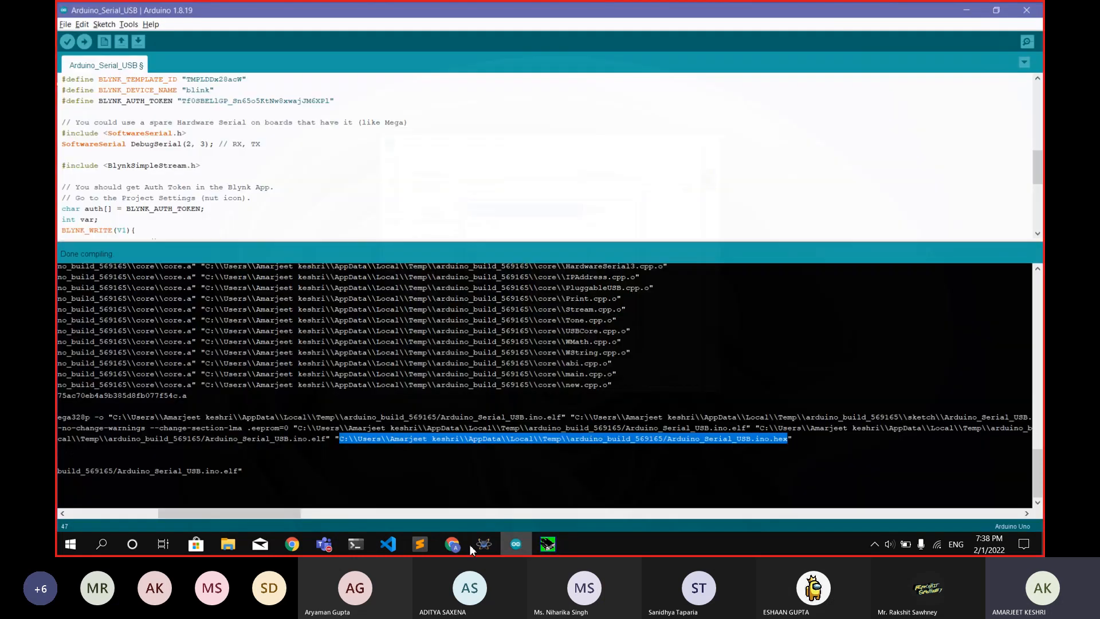
scroll(230, 160, down, 4)
click(156, 185)
drag(157, 185, 176, 183)
click(176, 183)
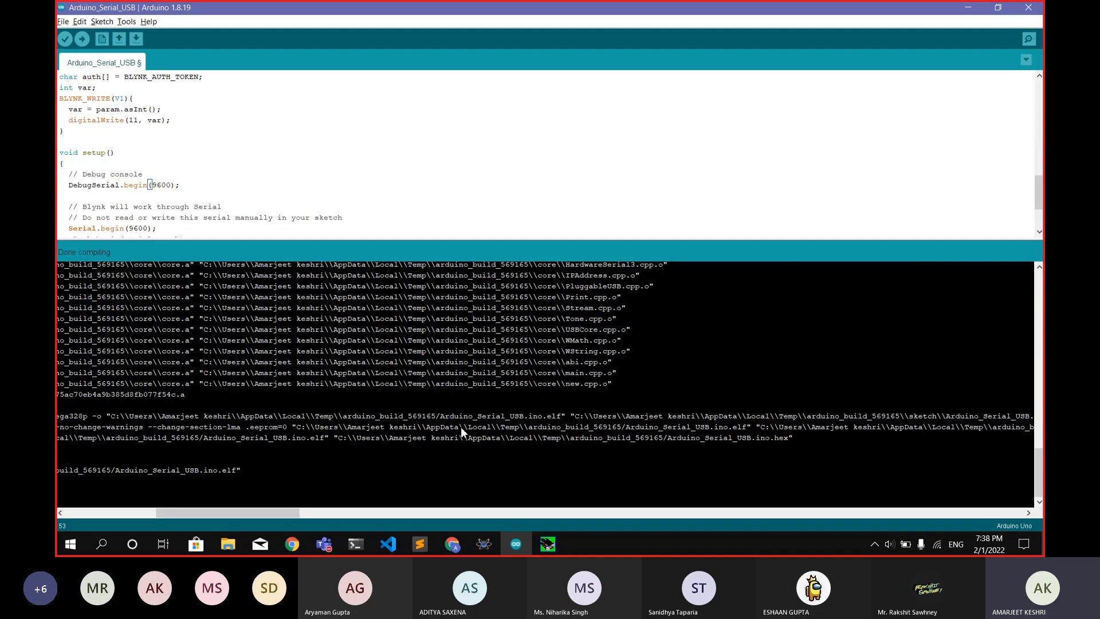
click(551, 544)
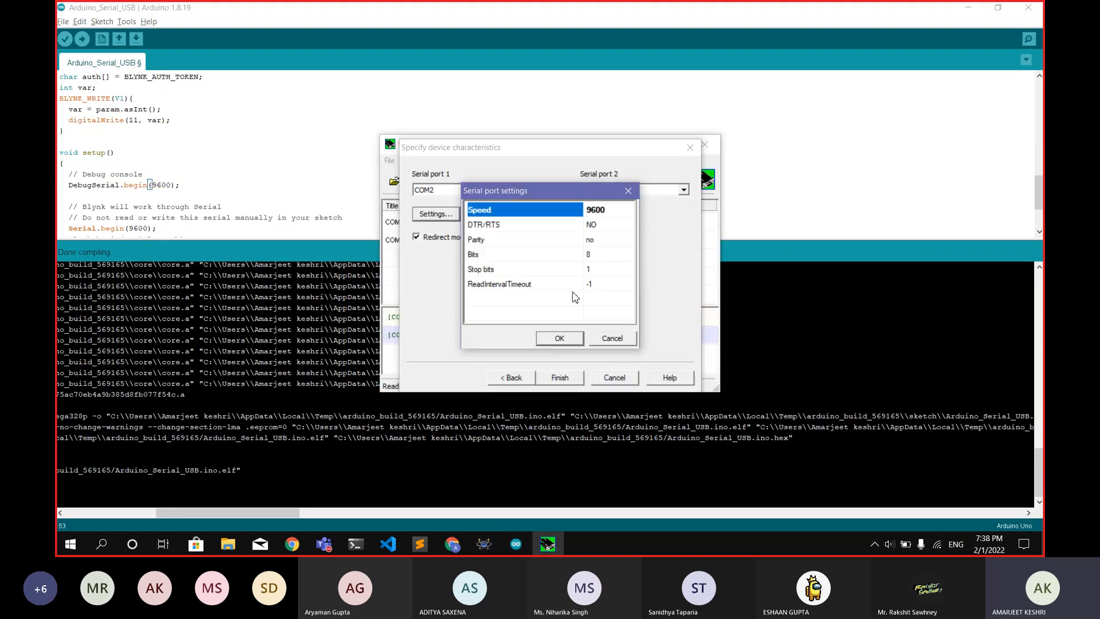
Step: Accept the COM2 port settings and set the speed of serial port 2 (COM5) to 9600
click(560, 338)
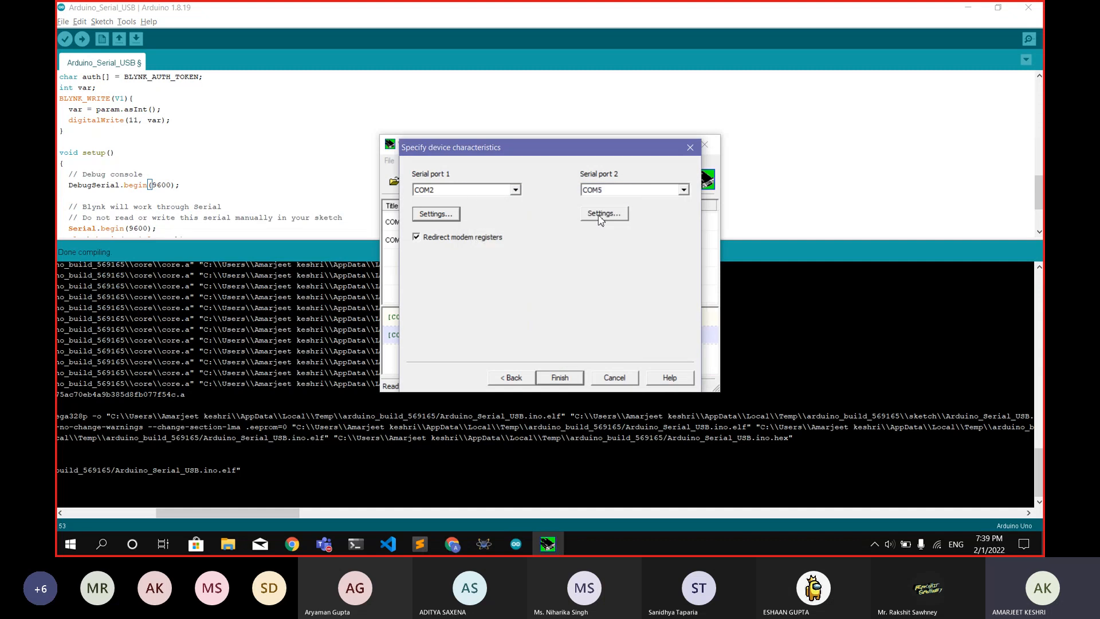
click(600, 214)
click(596, 209)
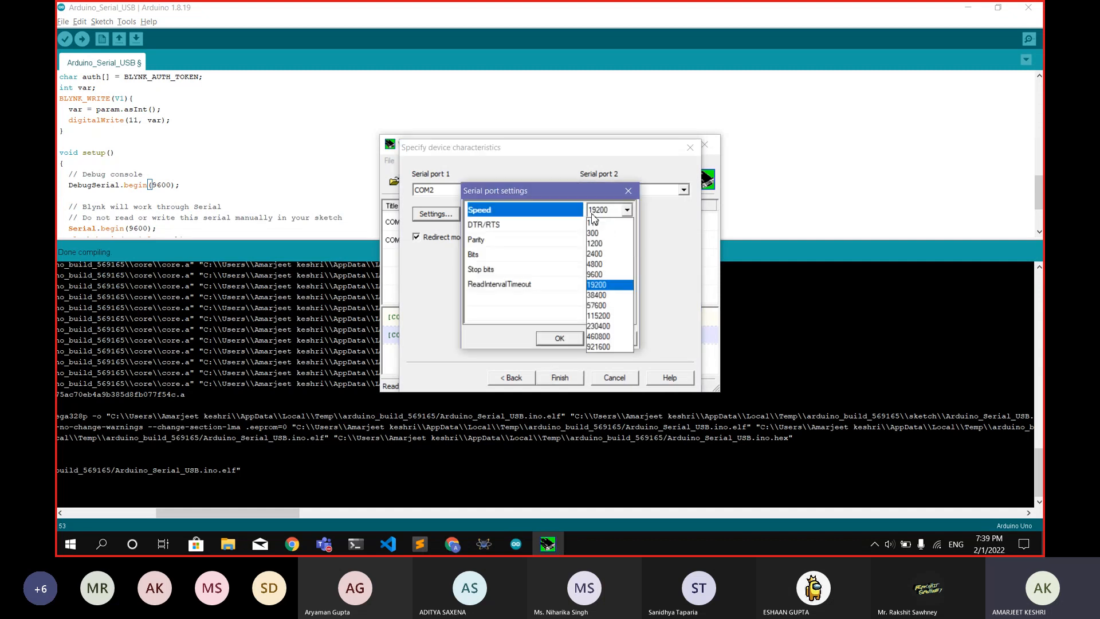
click(593, 275)
click(561, 339)
Step: Finish creating the COM2 to COM5 redirector, run the emulation and minimize the emulator to the system tray
click(435, 214)
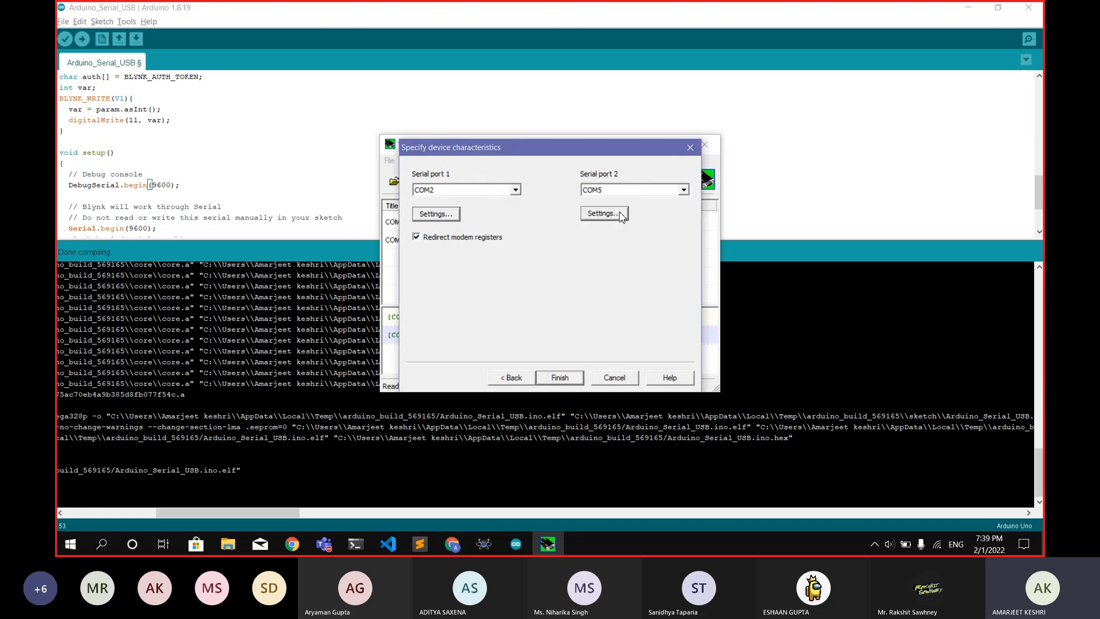
click(625, 189)
click(560, 378)
click(434, 181)
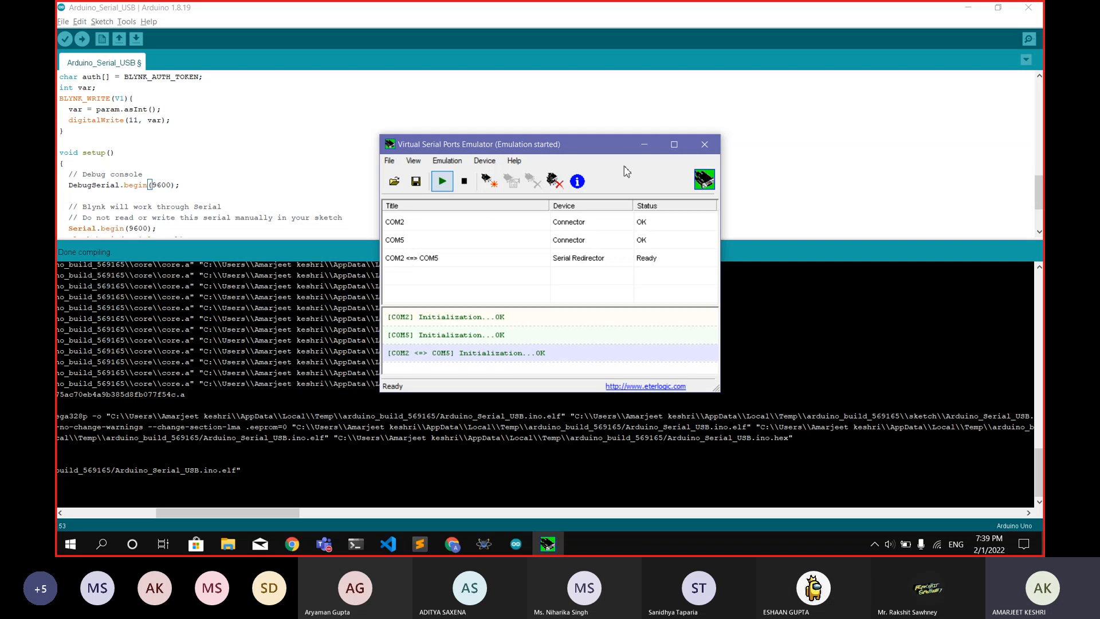
click(644, 144)
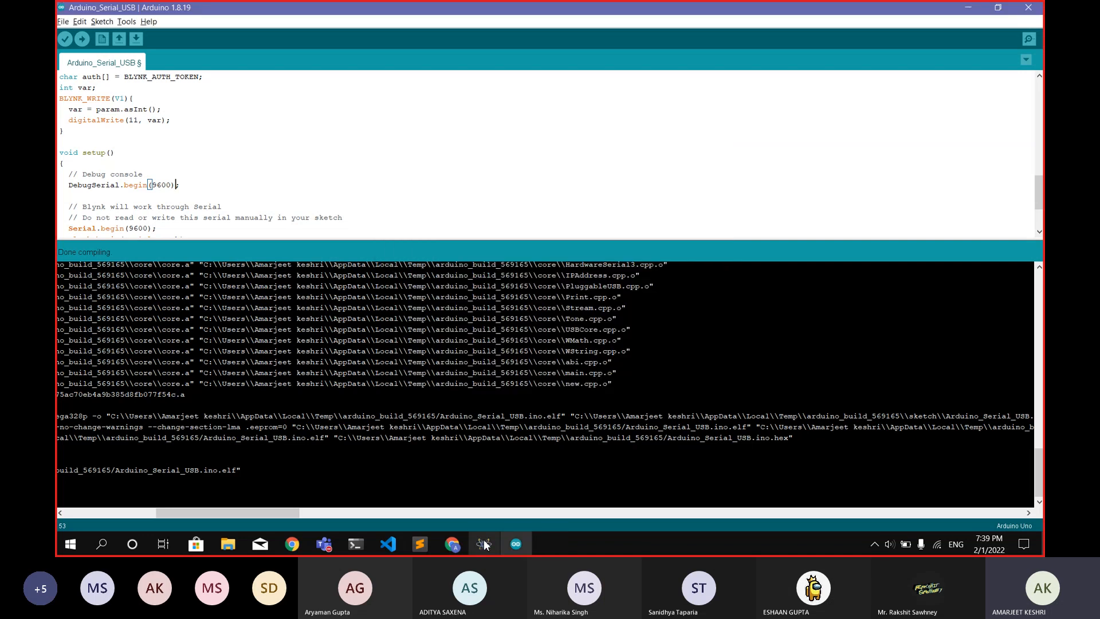
mouse_move(483, 544)
click(873, 539)
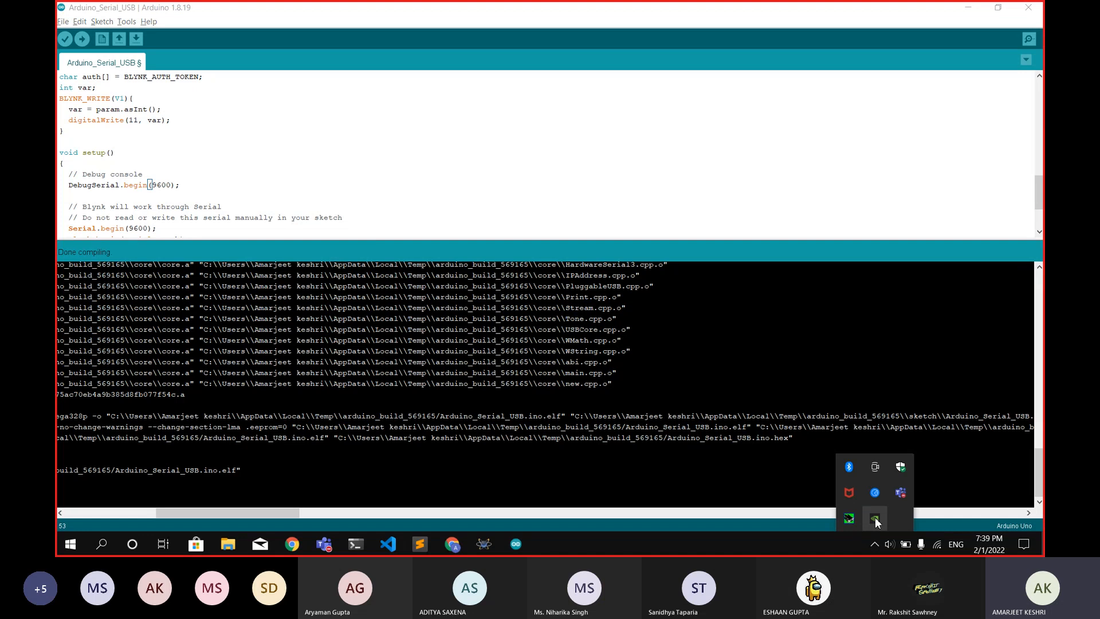
click(796, 545)
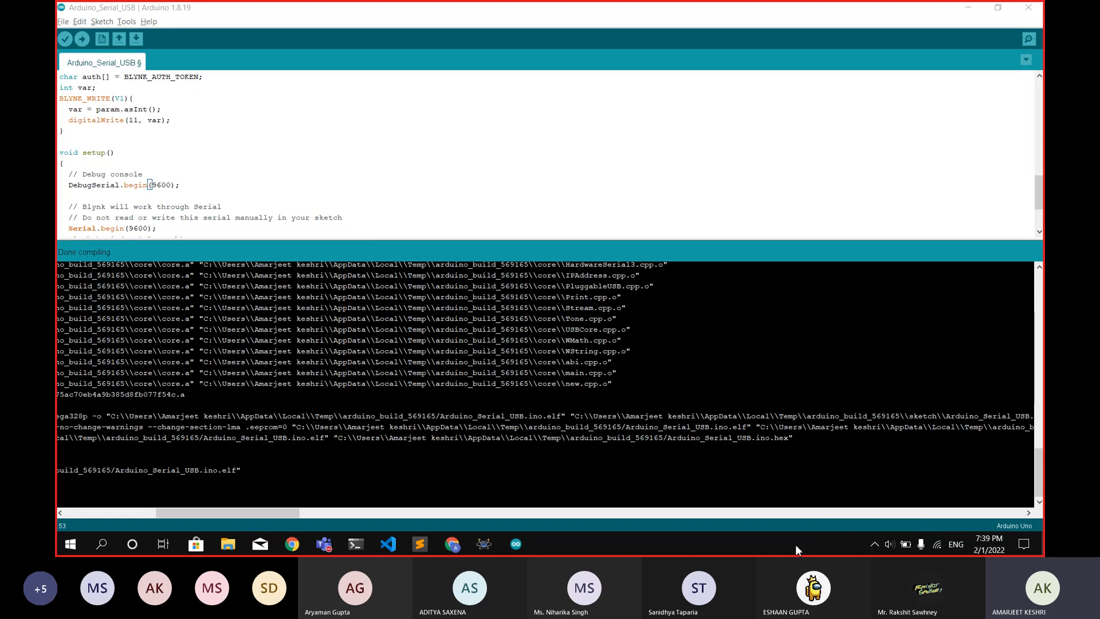
Step: Switch to Proteus, edit the COMPIM component P1 and set its physical port to COM2
click(483, 544)
double_click(854, 396)
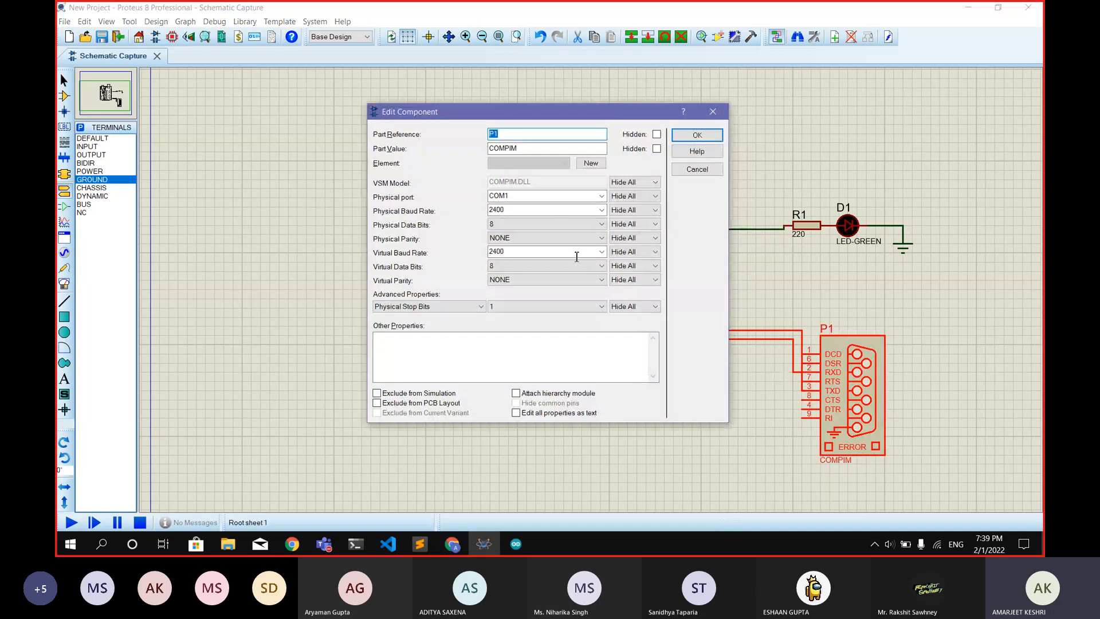
click(551, 197)
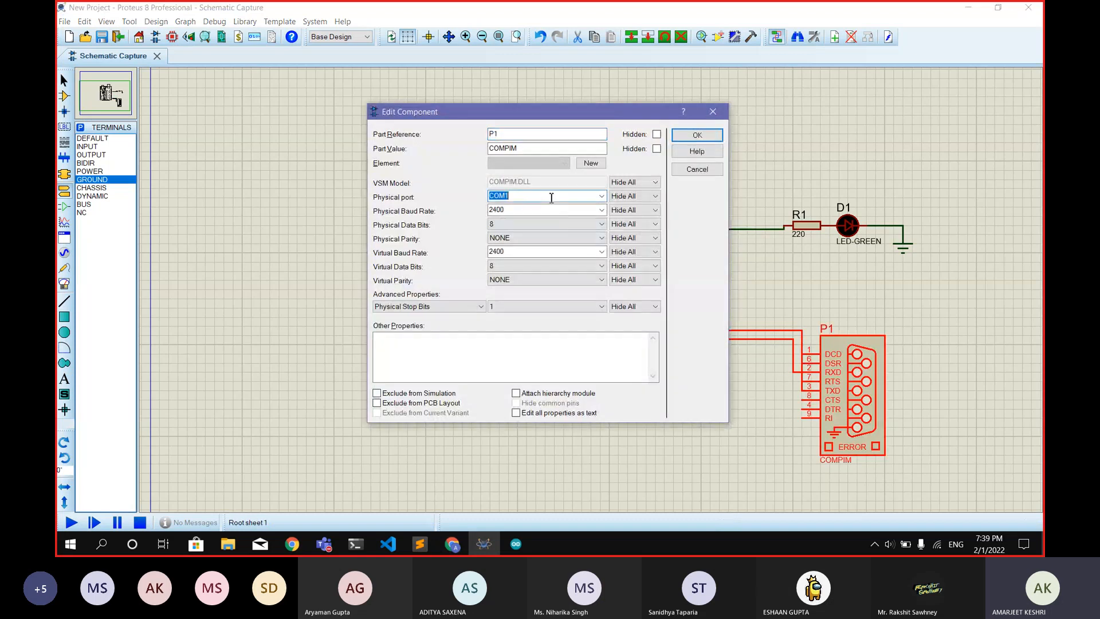
click(598, 196)
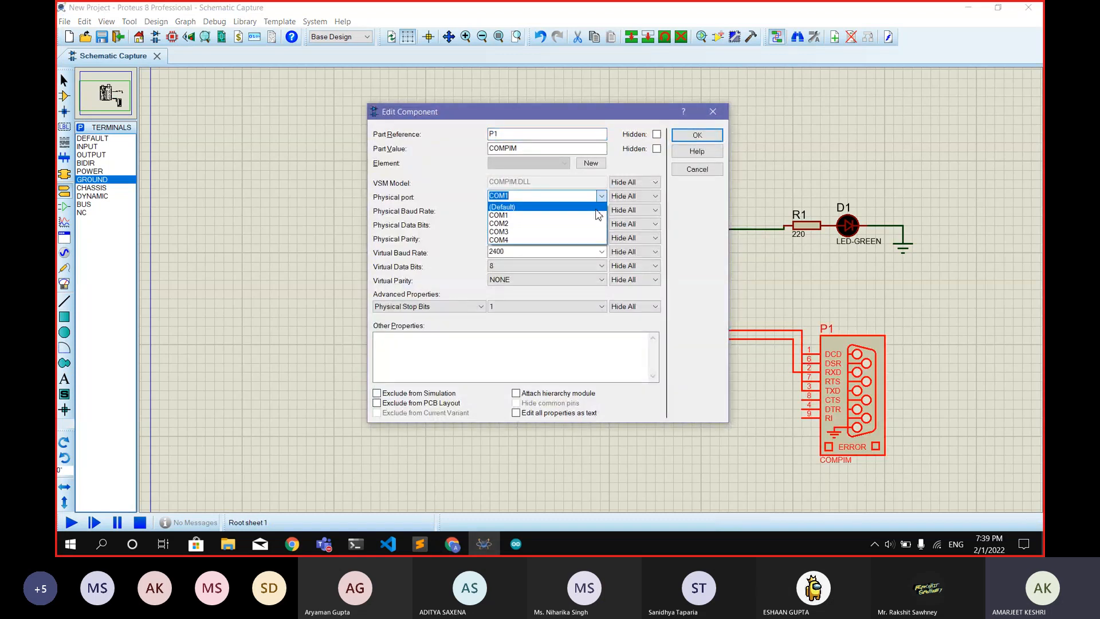
click(568, 229)
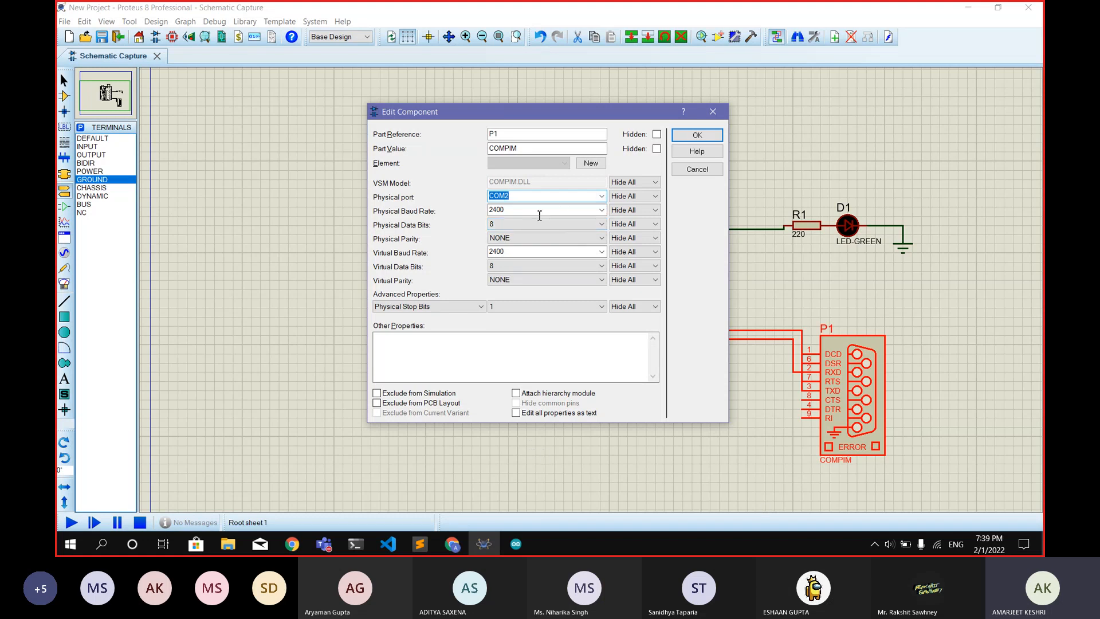
Step: Set the COMPIM's physical and virtual baud rates to 9600 and apply the component changes
click(540, 215)
text(96)
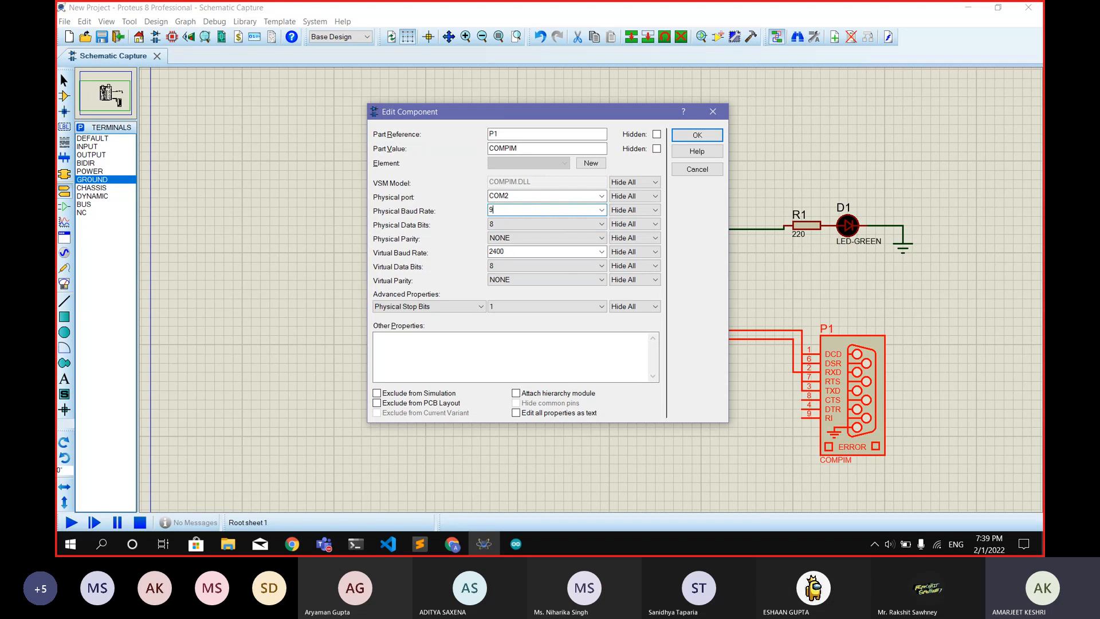
click(521, 252)
text(96)
click(698, 137)
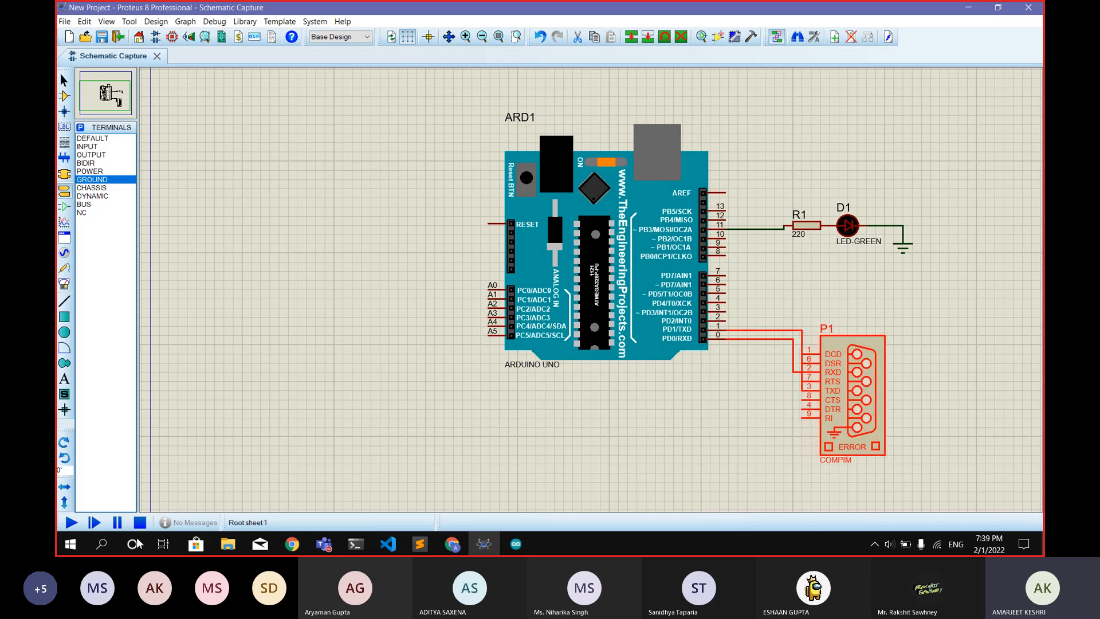
Step: Search Windows for "pc" and open This PC in File Explorer
click(114, 552)
click(115, 551)
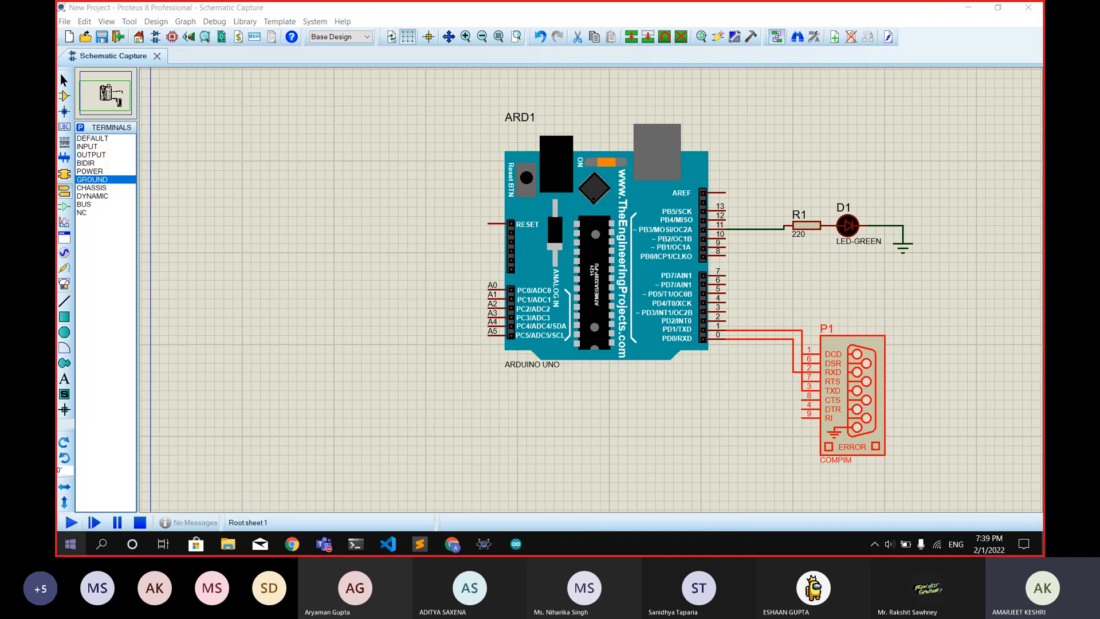
click(95, 554)
text(pc)
key(Return)
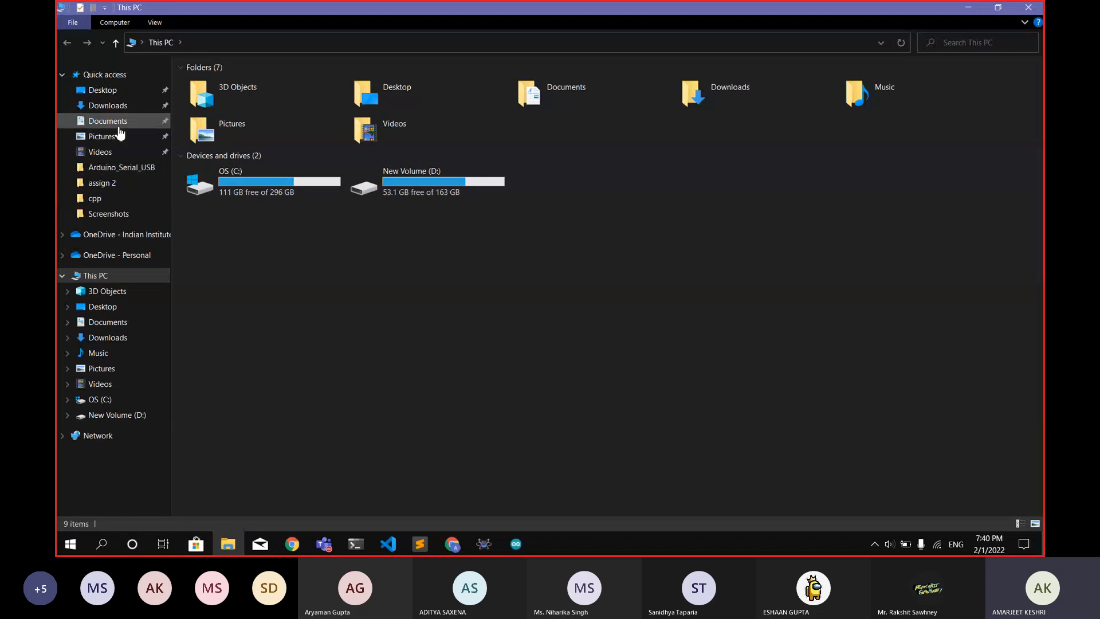
Step: Browse to the Documents\Arduino\libraries\Blynk\scripts folder
click(108, 121)
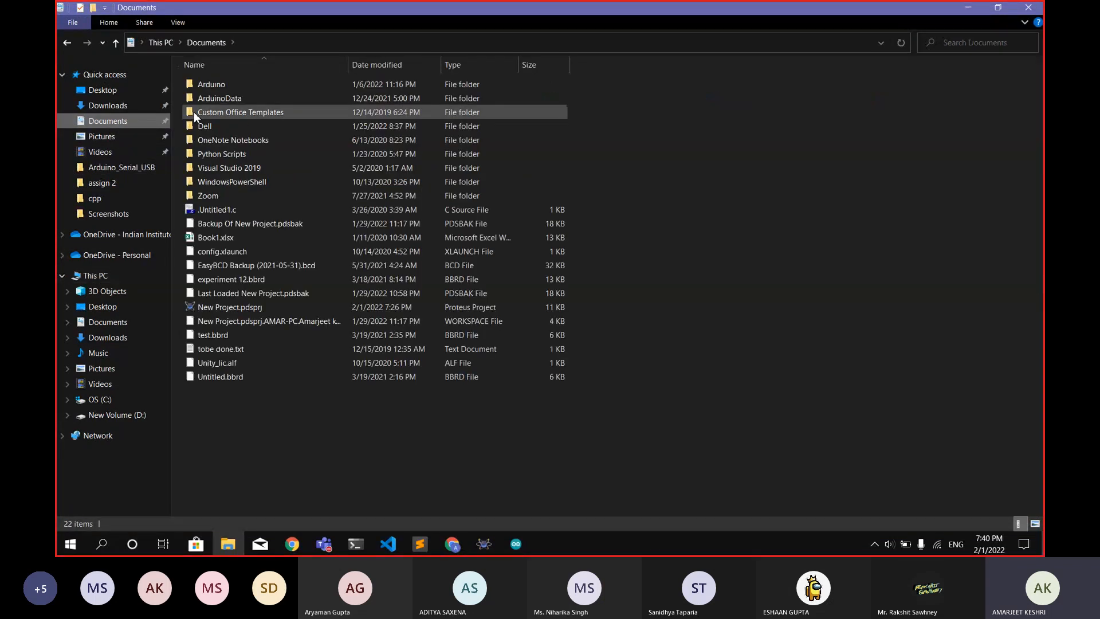
double_click(215, 85)
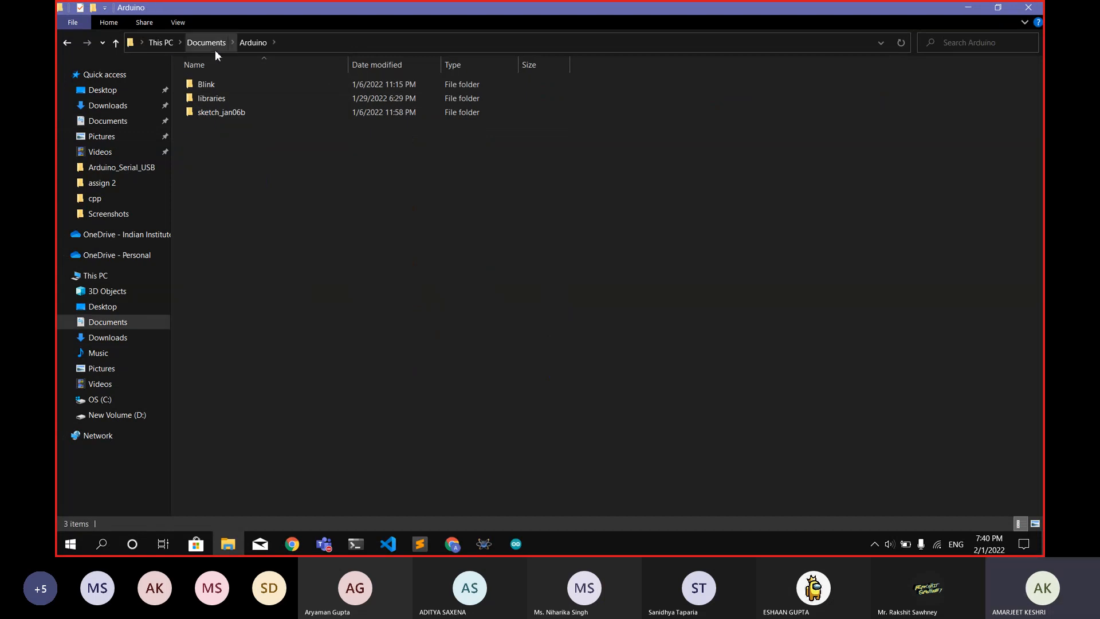
double_click(210, 98)
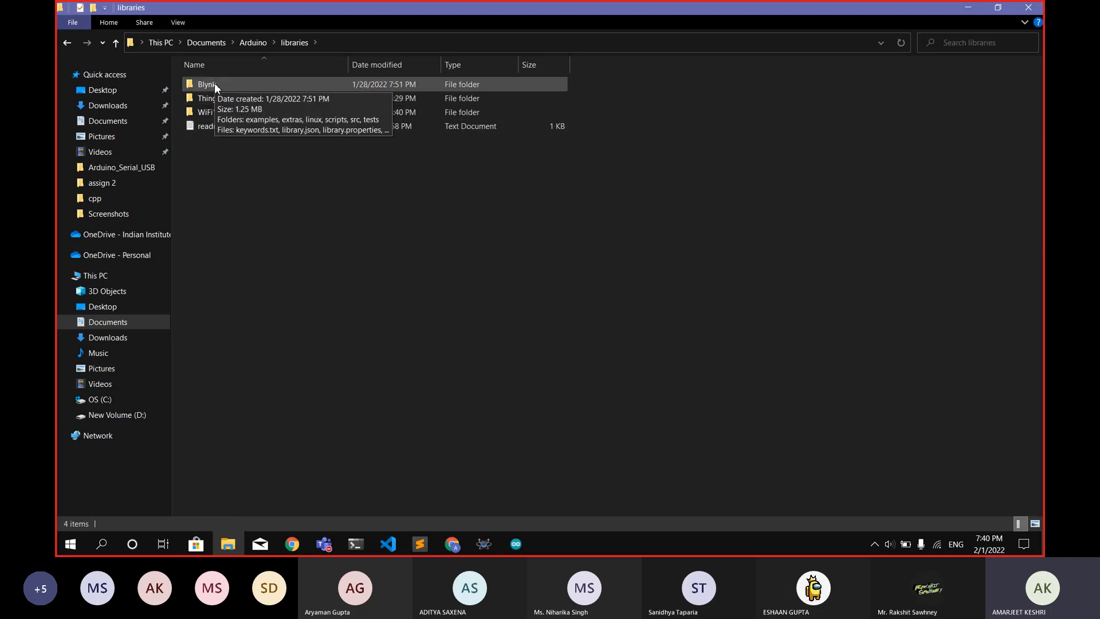
double_click(215, 84)
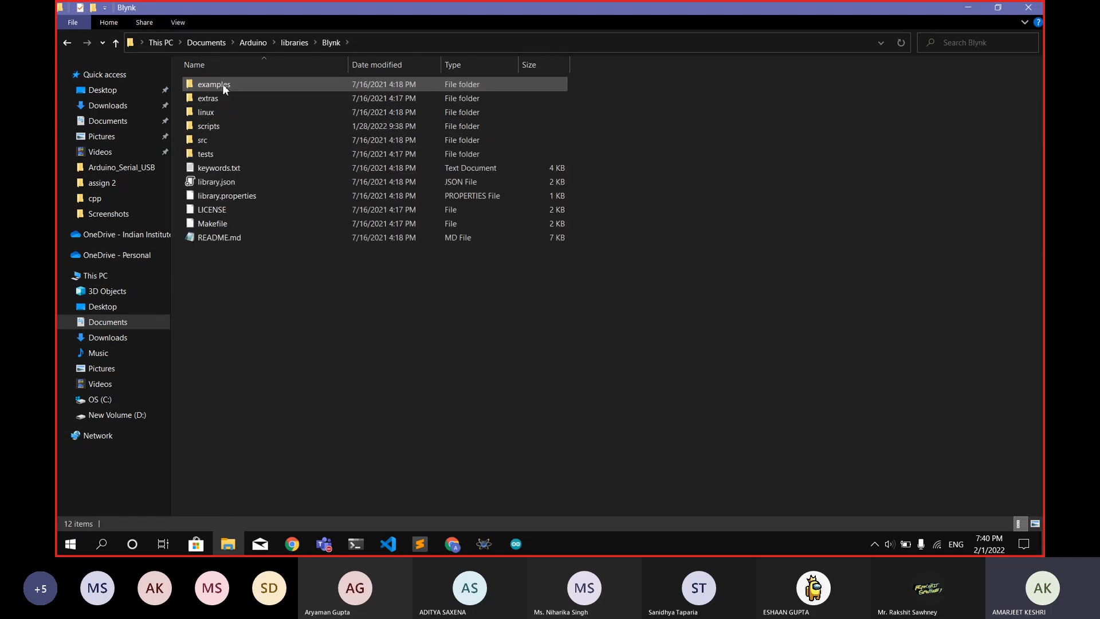
mouse_move(242, 81)
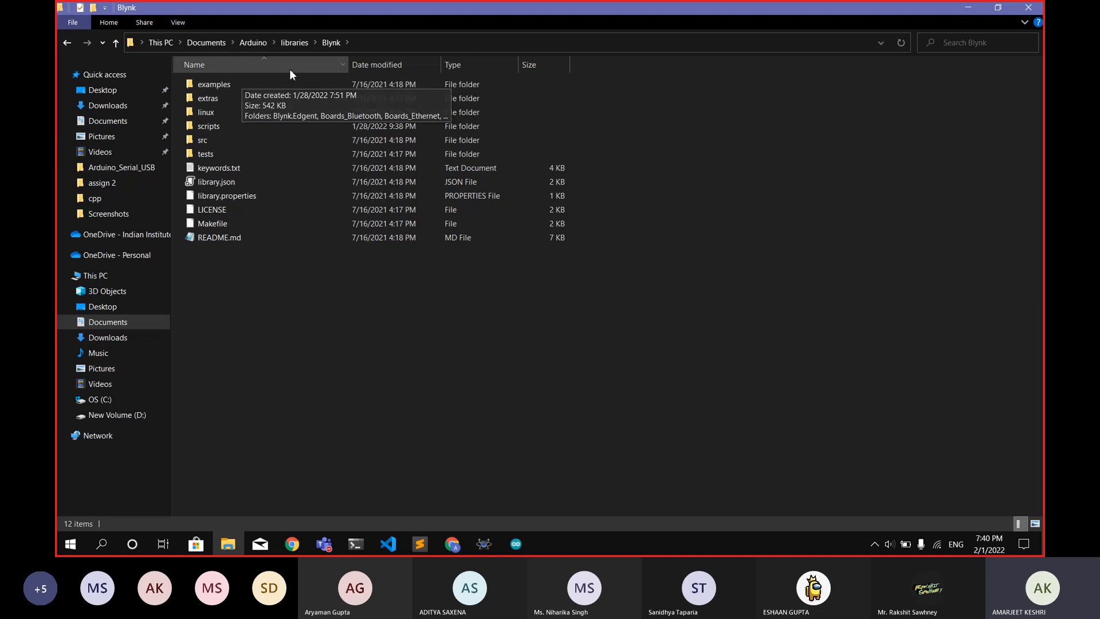
double_click(218, 124)
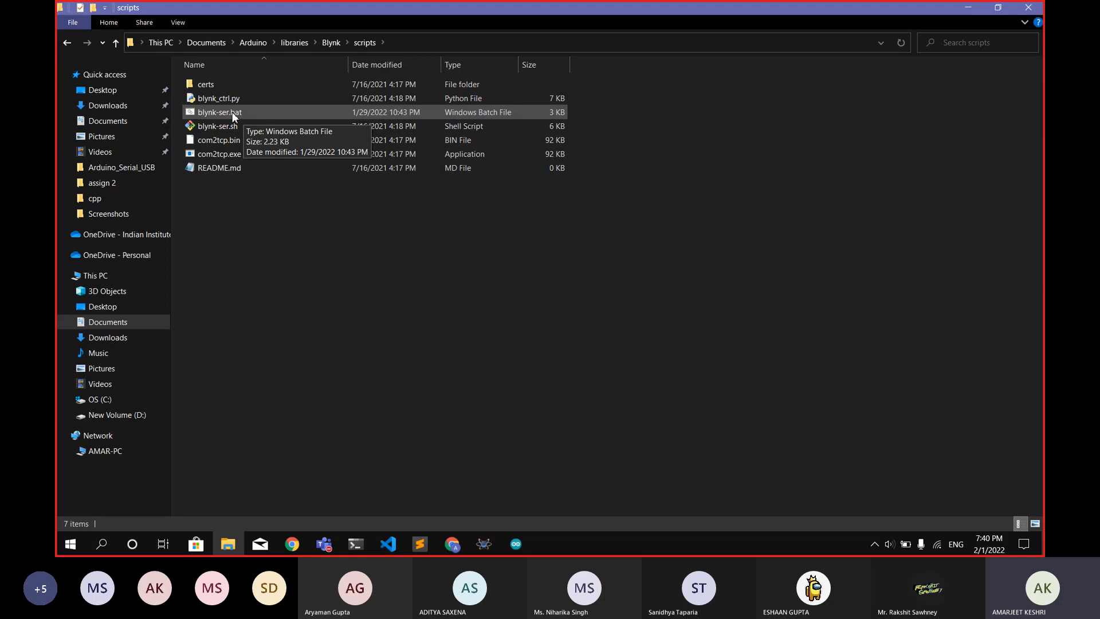
Step: Open blynk-ser.bat for editing in Notepad and set COMM_PORT to COM5
click(232, 112)
right_click(232, 112)
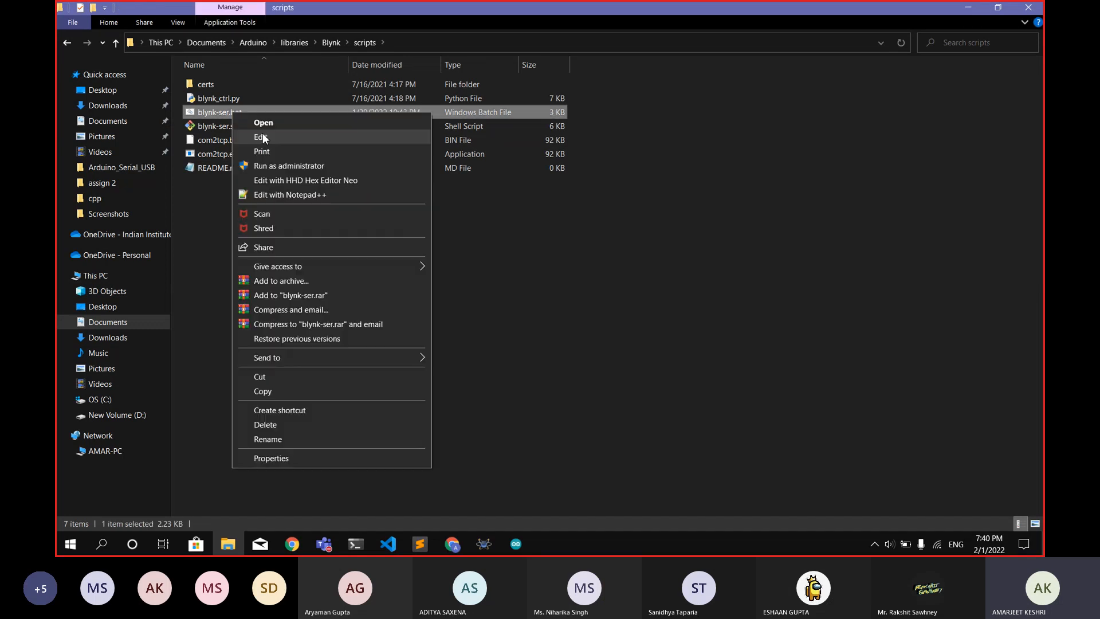
click(275, 138)
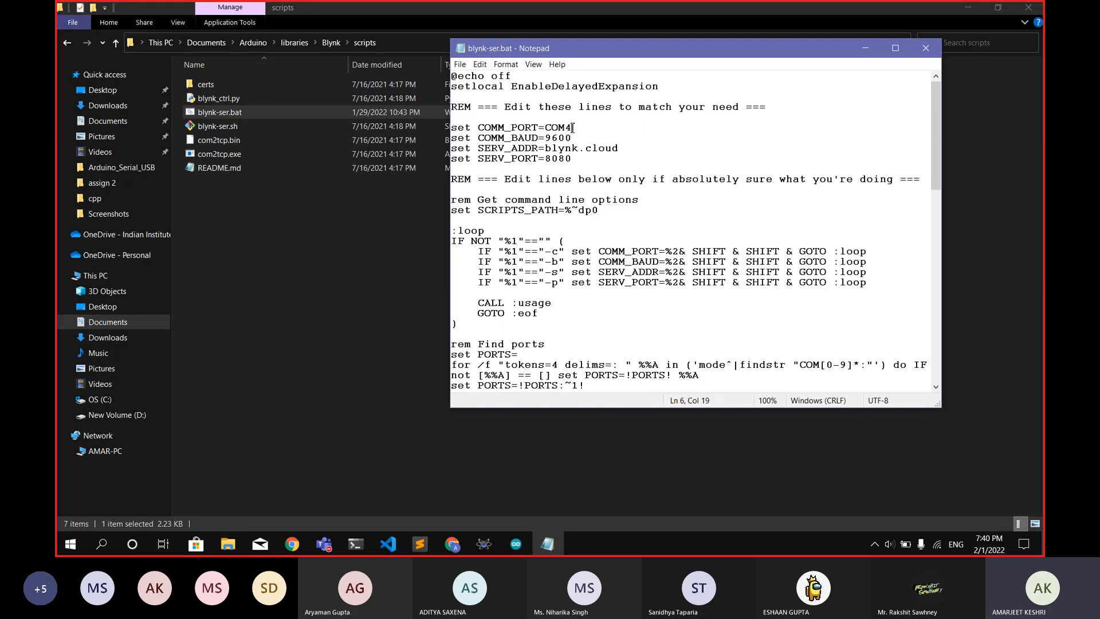
key(BackSpace)
text(5)
Step: Bring up Virtual Serial Ports Emulator to check the redirected port pair, and minimize it again
click(874, 544)
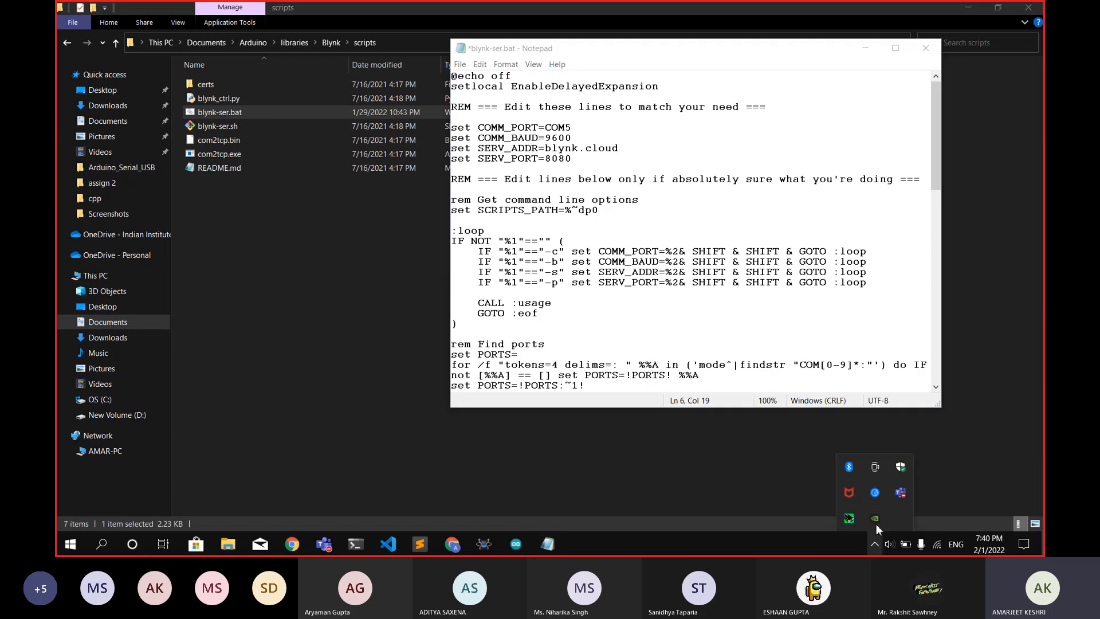
click(851, 520)
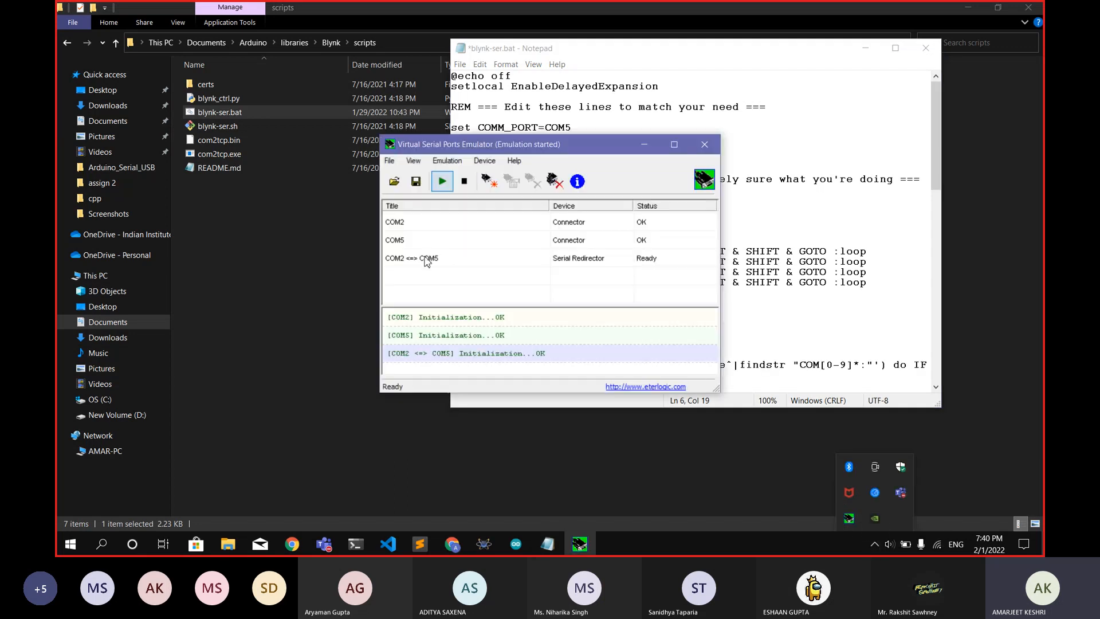
click(645, 145)
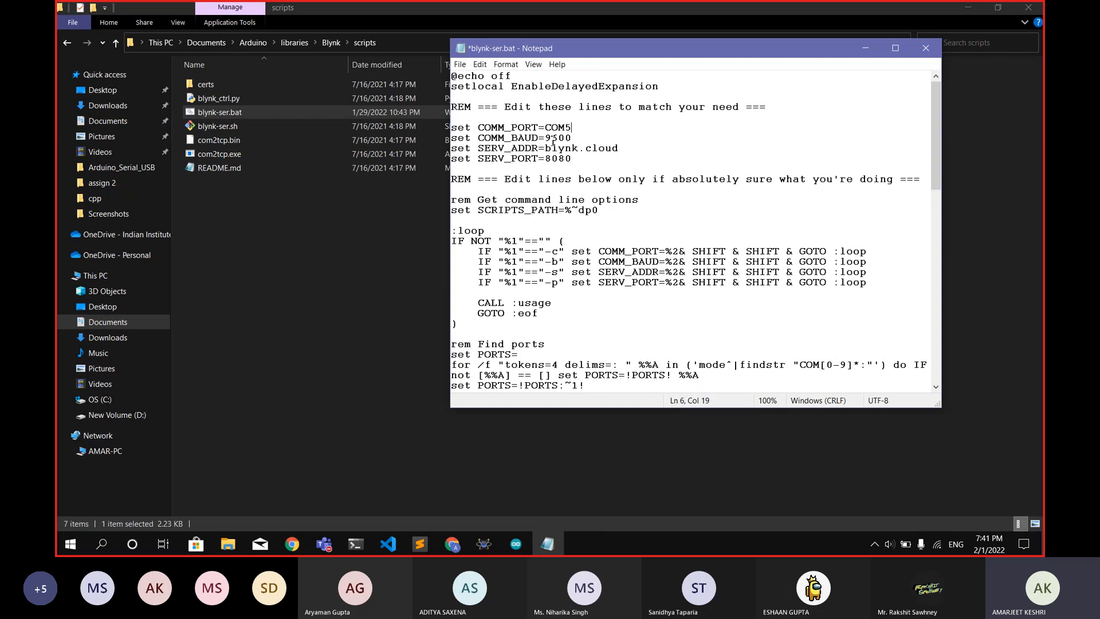
Step: Review the server address and server port settings in blynk-ser.bat and the matching defaults in its usage section
drag(621, 149, 548, 148)
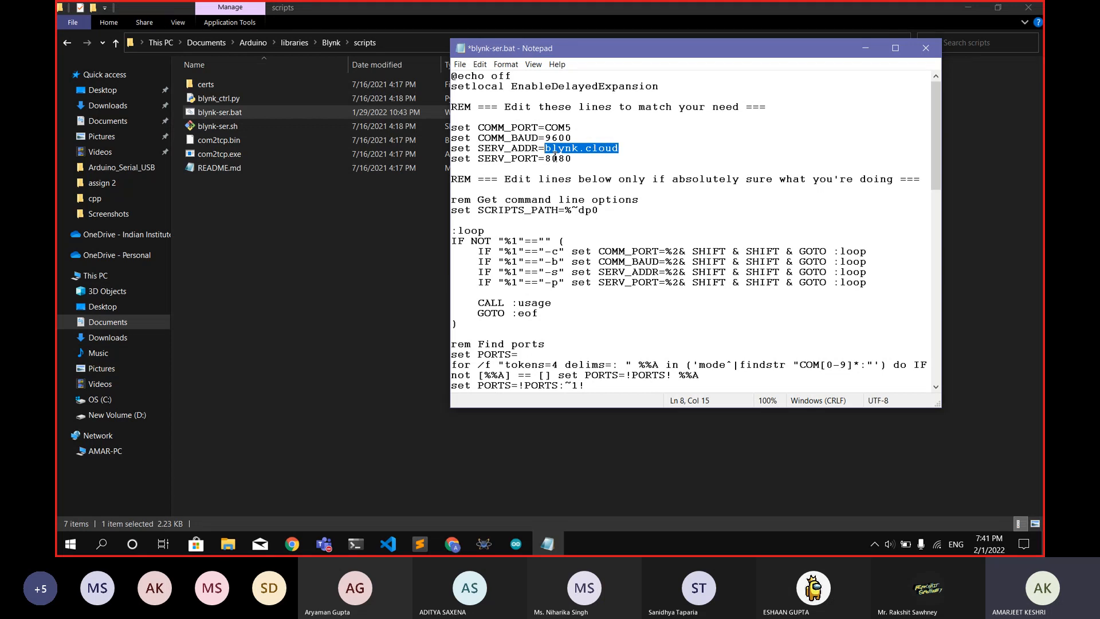
click(583, 162)
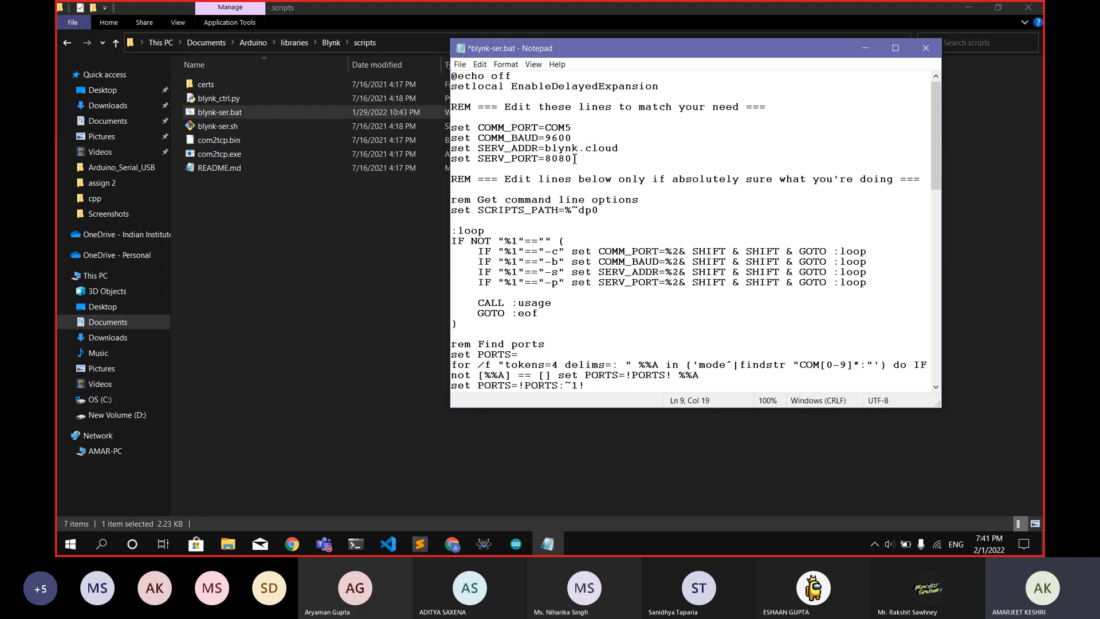
drag(575, 158, 549, 160)
scroll(586, 183, down, 18)
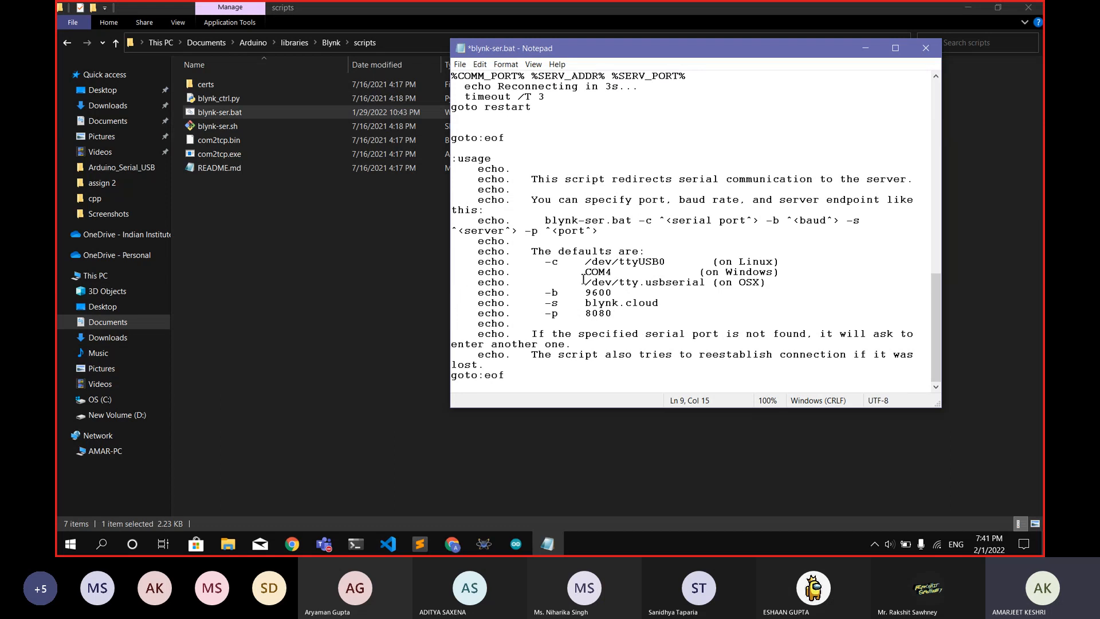
drag(588, 273, 670, 301)
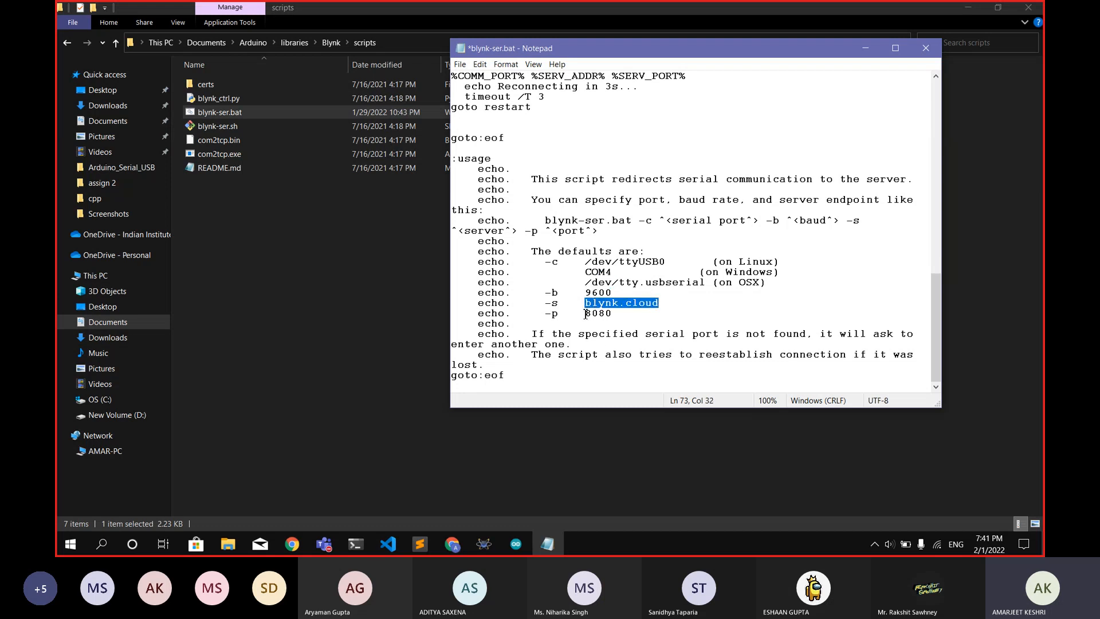
drag(585, 313, 631, 311)
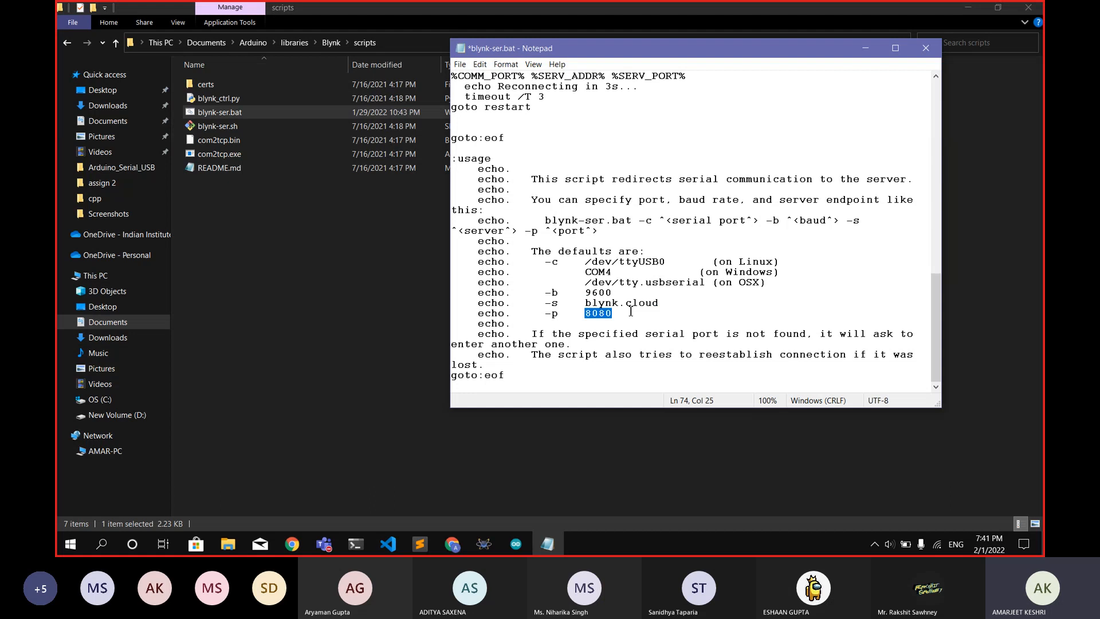
scroll(631, 311, up, 15)
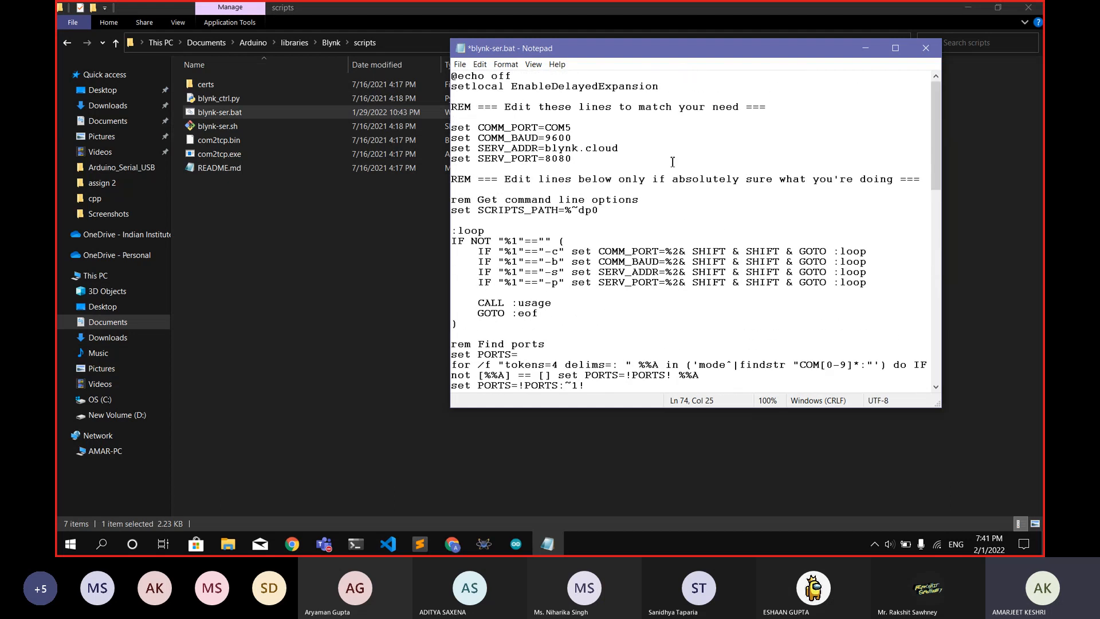
Step: Save blynk-ser.bat, change the Windows default port in its usage section to COM5 and save the script again
key(ctrl+s)
scroll(809, 149, down, 15)
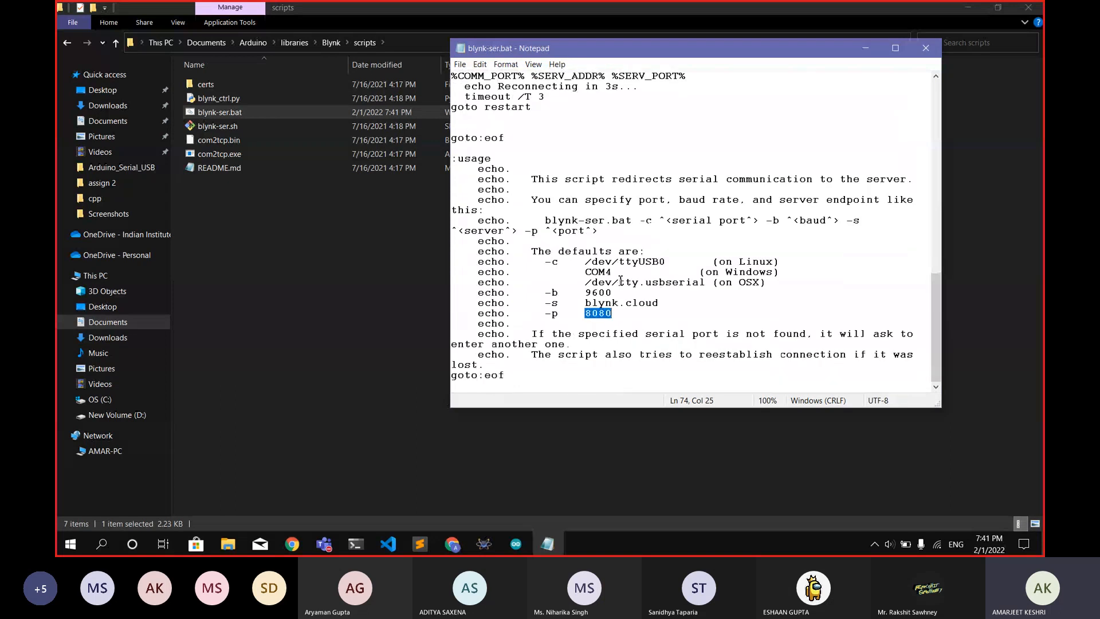
click(620, 274)
key(BackSpace)
key(BackSpace)
text(5)
key(ctrl+s)
scroll(528, 196, up, 15)
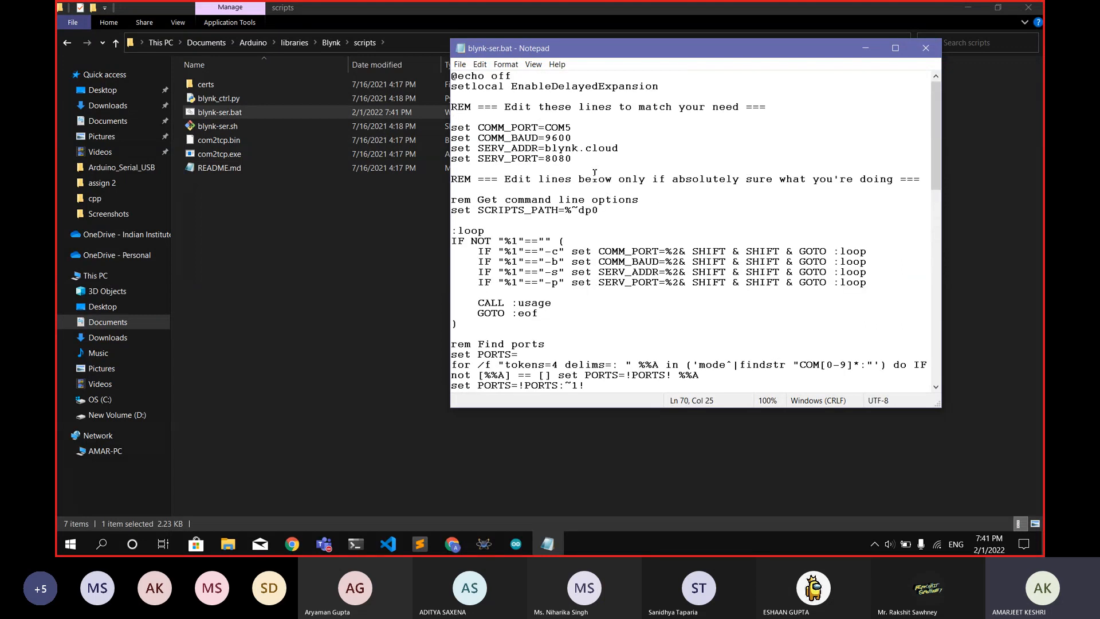
Step: Close the script editor, run blynk-ser.bat from the scripts folder and reposition its console window
click(925, 47)
double_click(223, 114)
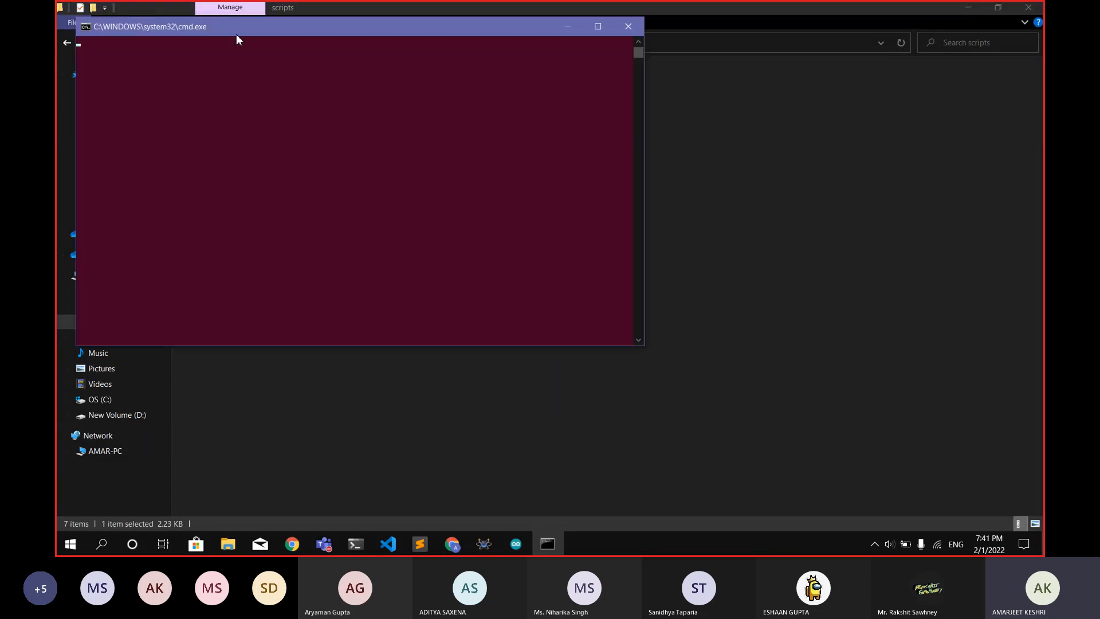
drag(248, 22, 363, 65)
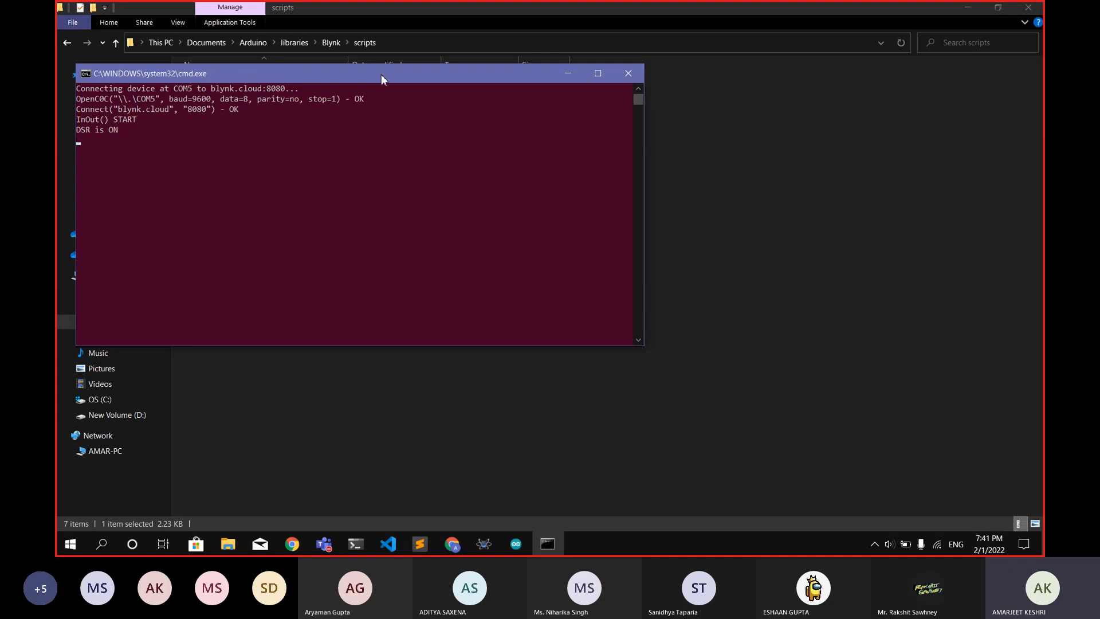
Step: Minimize the serial connection console, switch to the Blynk console in Chrome, reload the blink dashboard and try to toggle LED GREEN
click(563, 75)
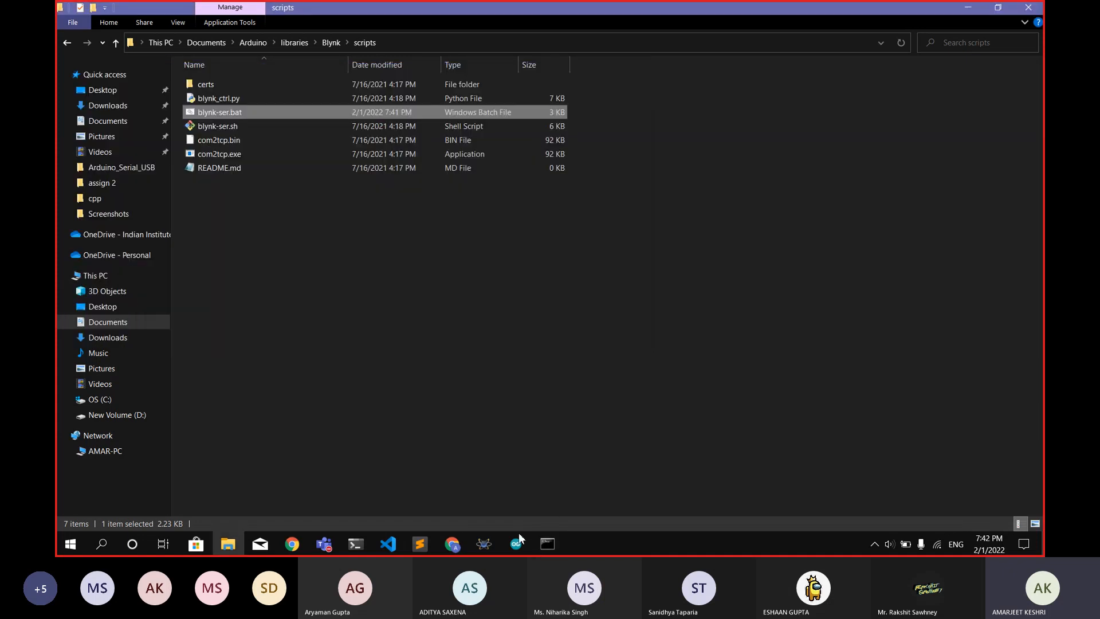
click(483, 543)
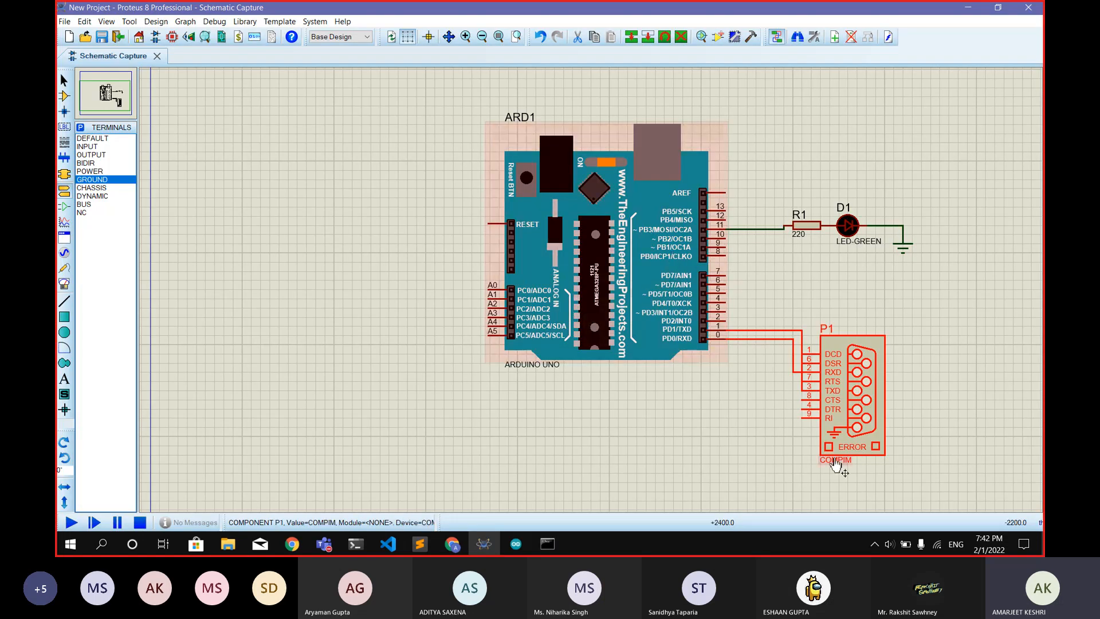
click(452, 544)
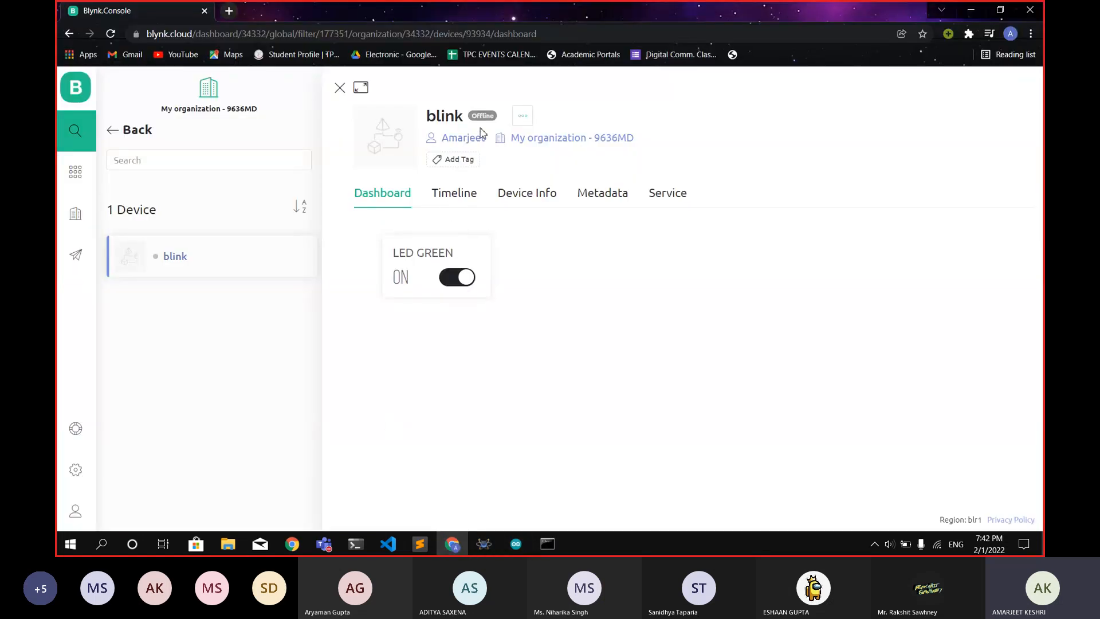
key(ctrl+r)
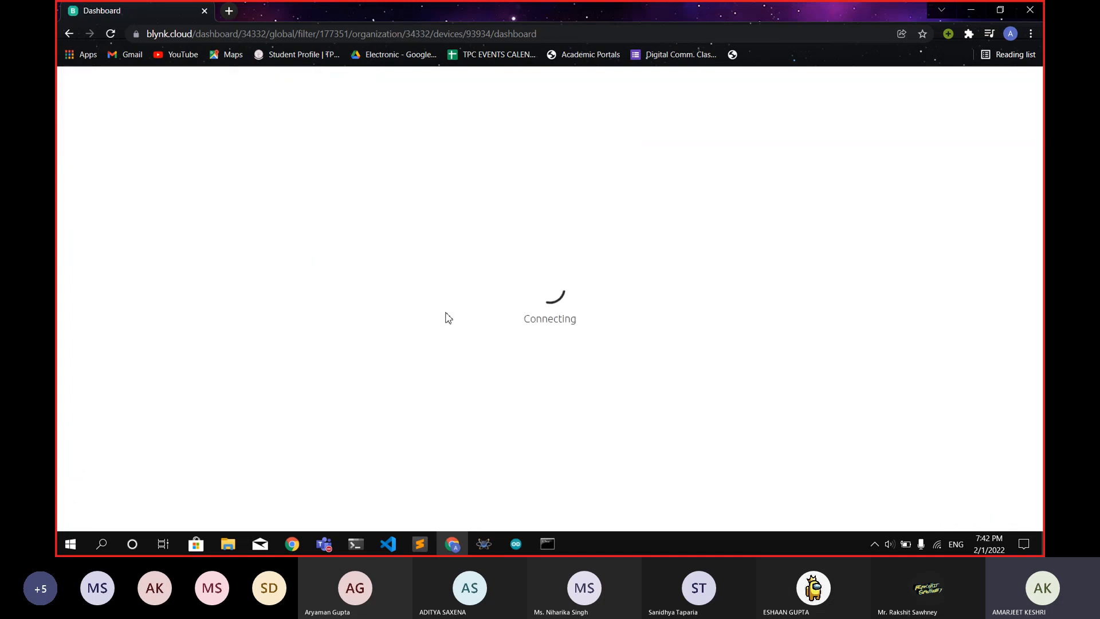
click(457, 279)
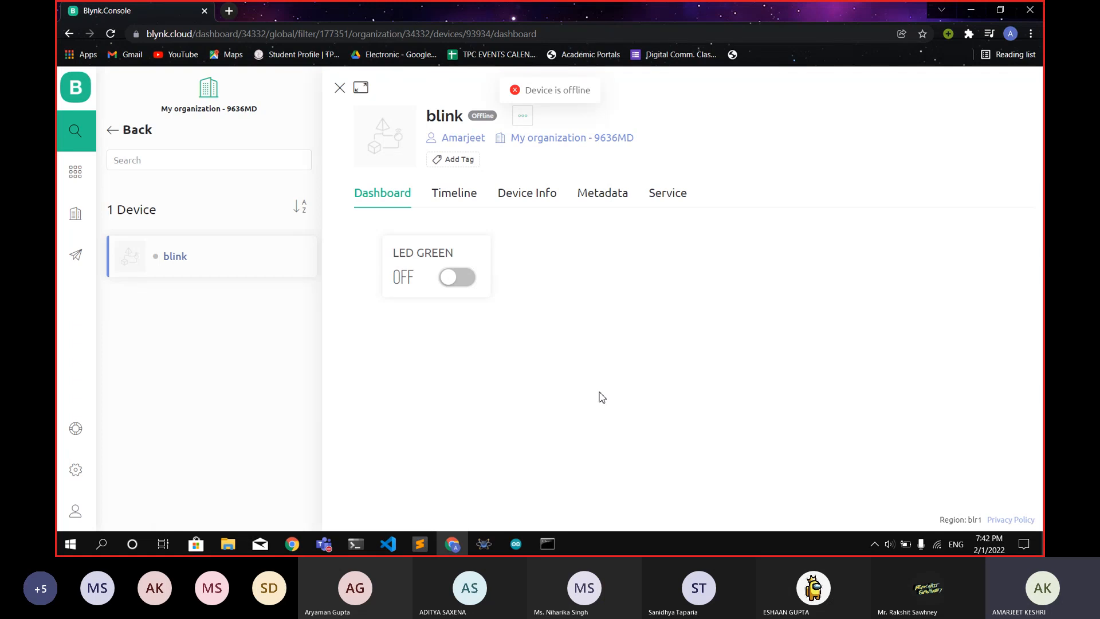
Step: Switch to Proteus, check the serial connection console and start the circuit simulation
key(alt+Tab)
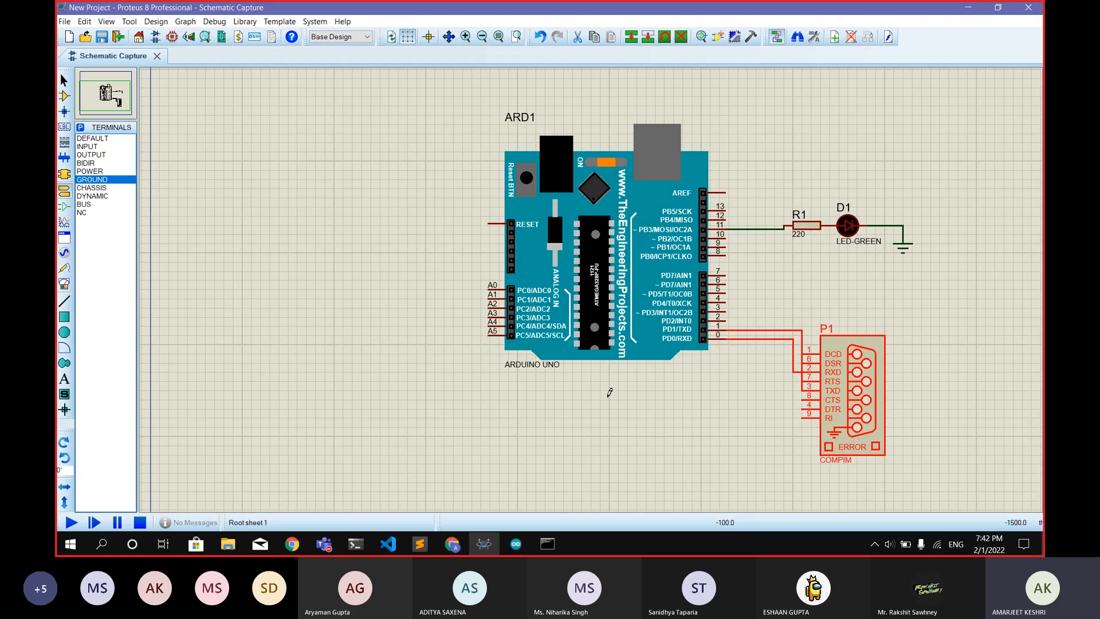
click(540, 542)
click(540, 542)
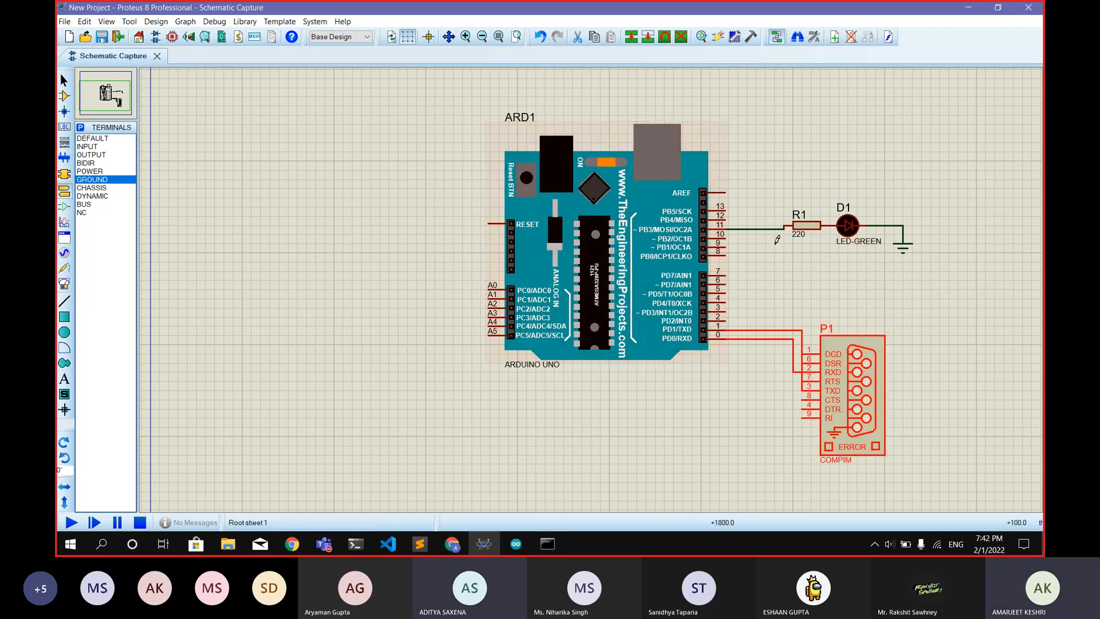
click(71, 522)
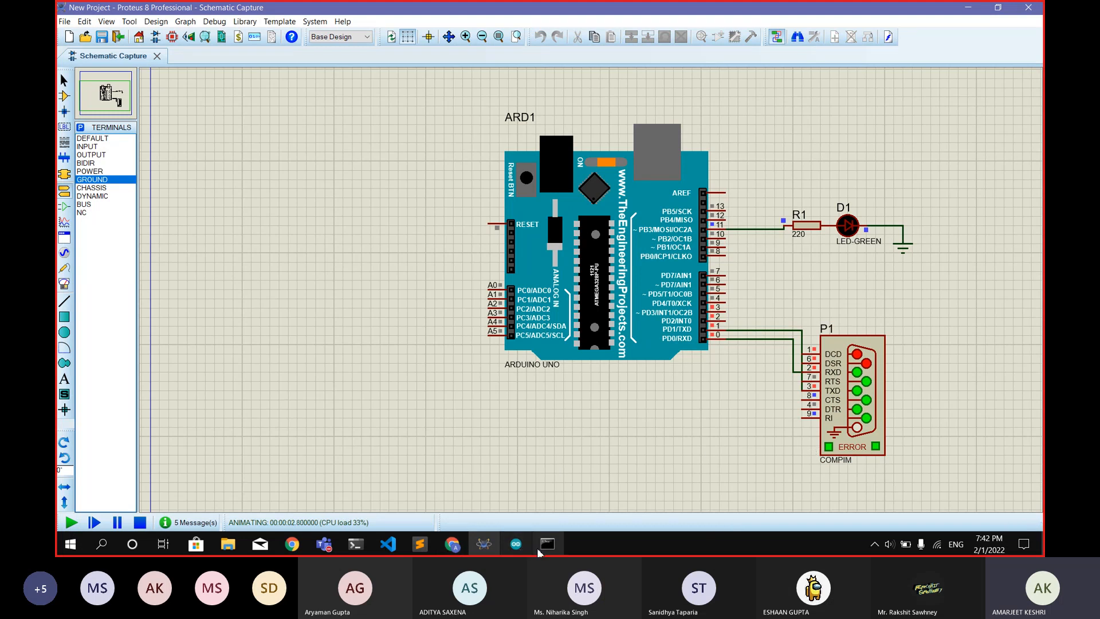
Step: Arrange the Blynk console and the Proteus schematic side by side, and test the LED GREEN switch by turning it on and back off
click(460, 551)
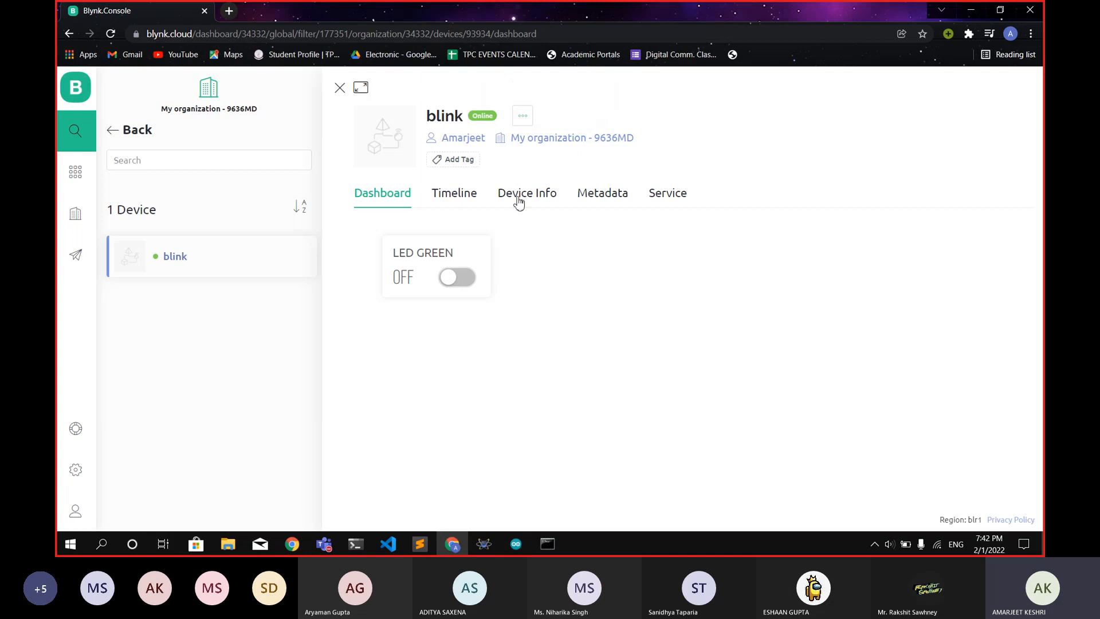
click(483, 544)
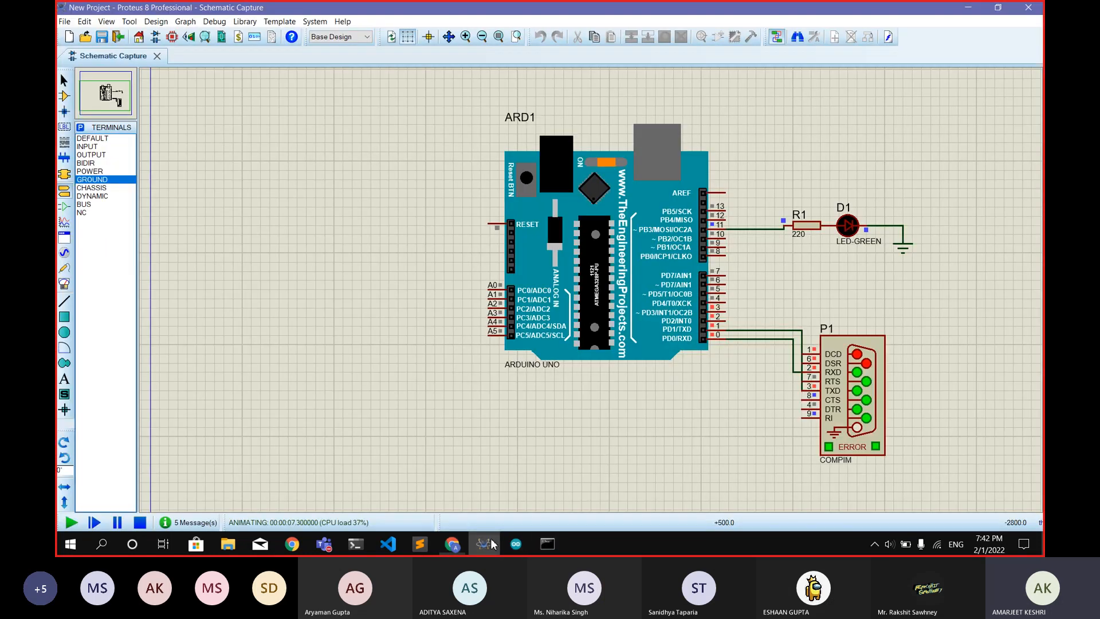
click(453, 544)
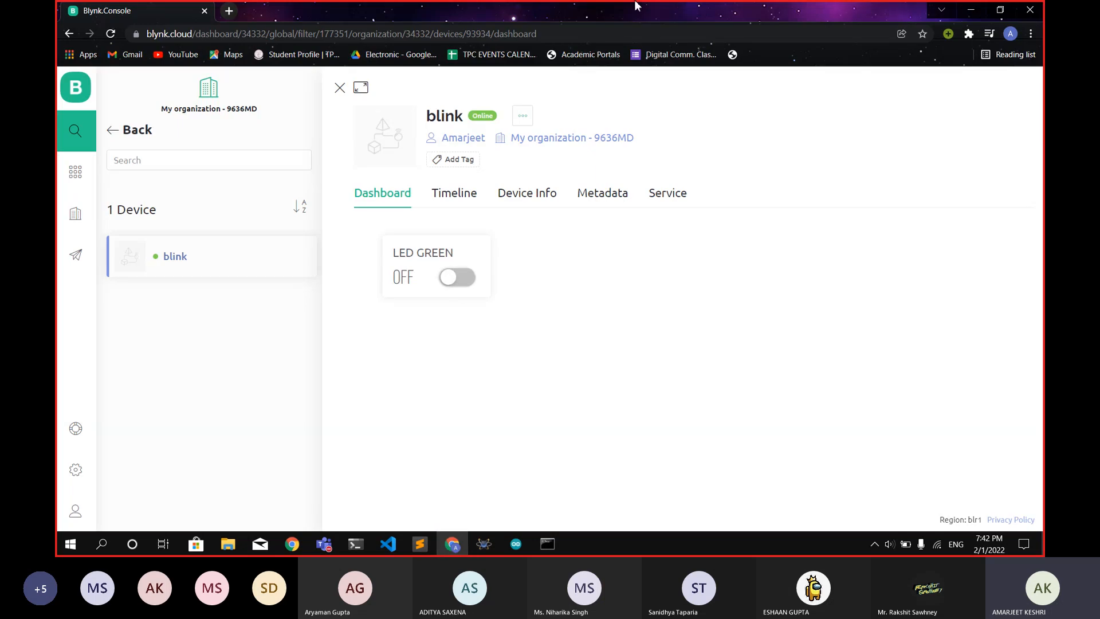
drag(630, 12, 57, 68)
click(770, 126)
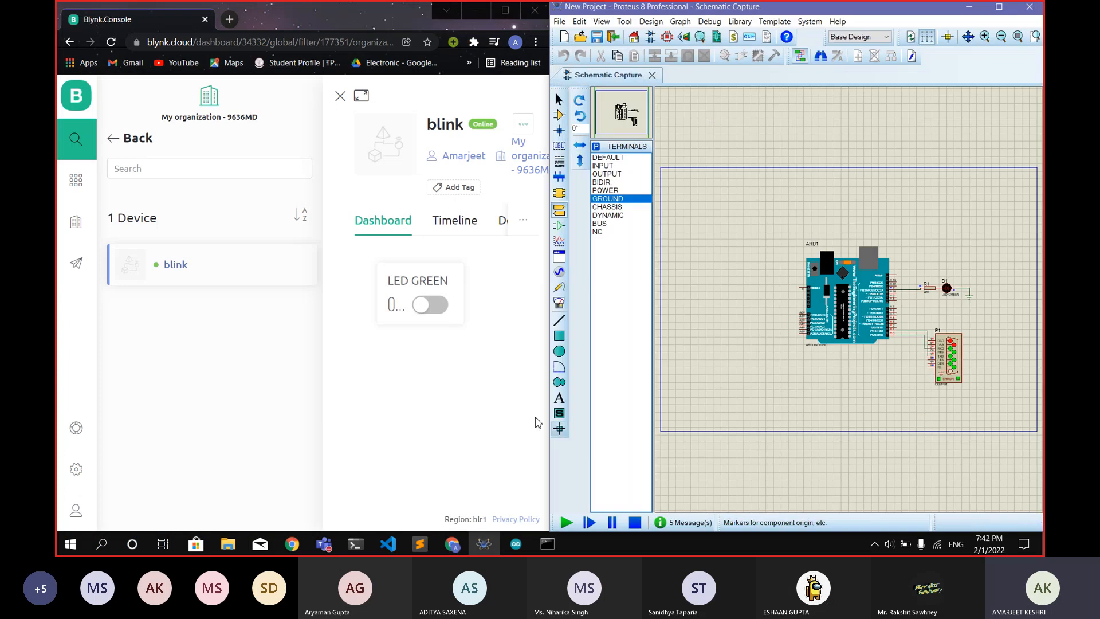
scroll(868, 278, up, 2)
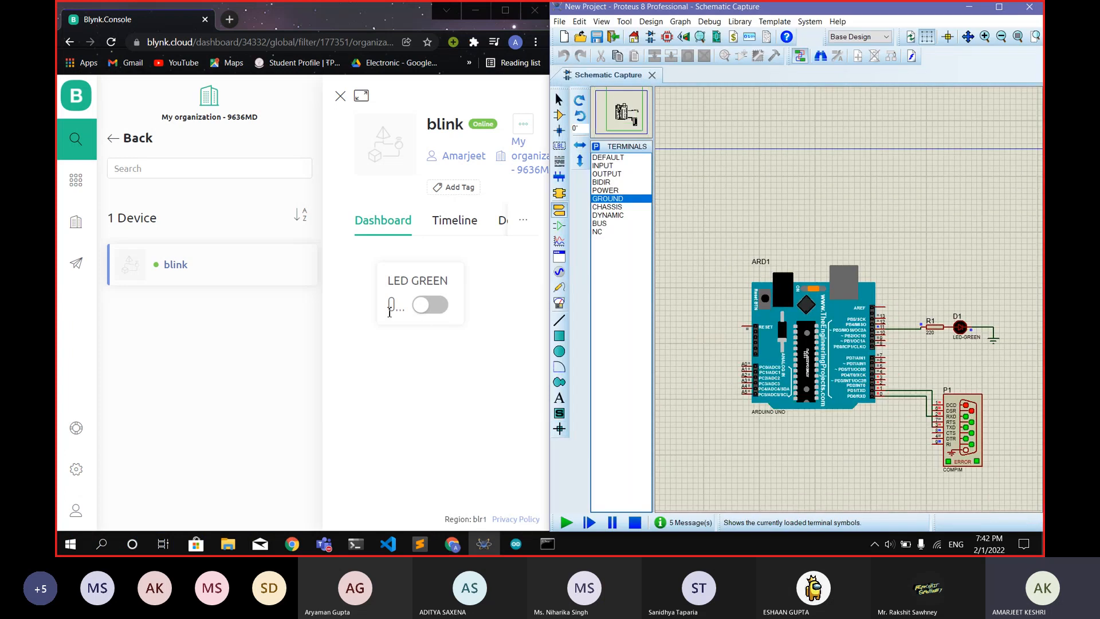
click(430, 305)
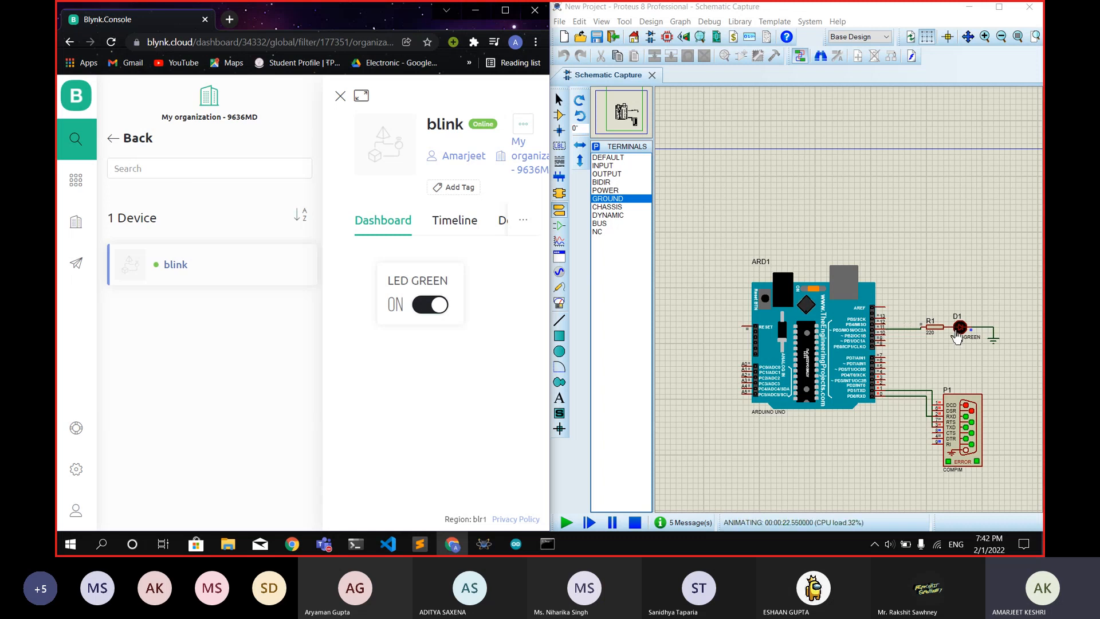
click(428, 310)
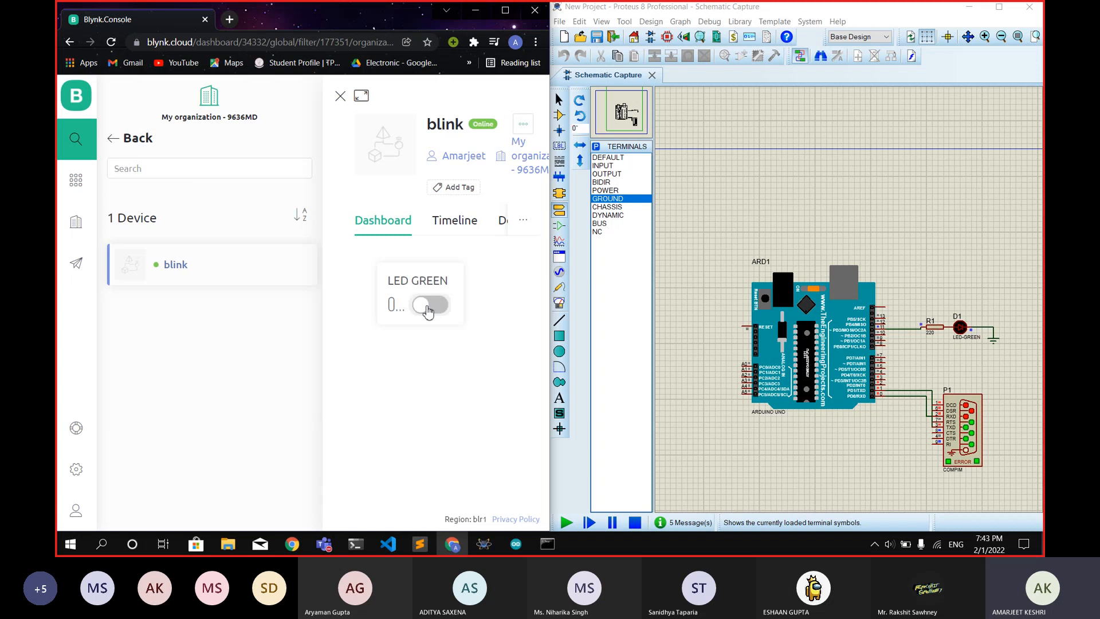
Step: Switch to the Arduino IDE, enlarge the code area and examine the pin number in the BLYNK_WRITE function's digitalWrite call
click(515, 550)
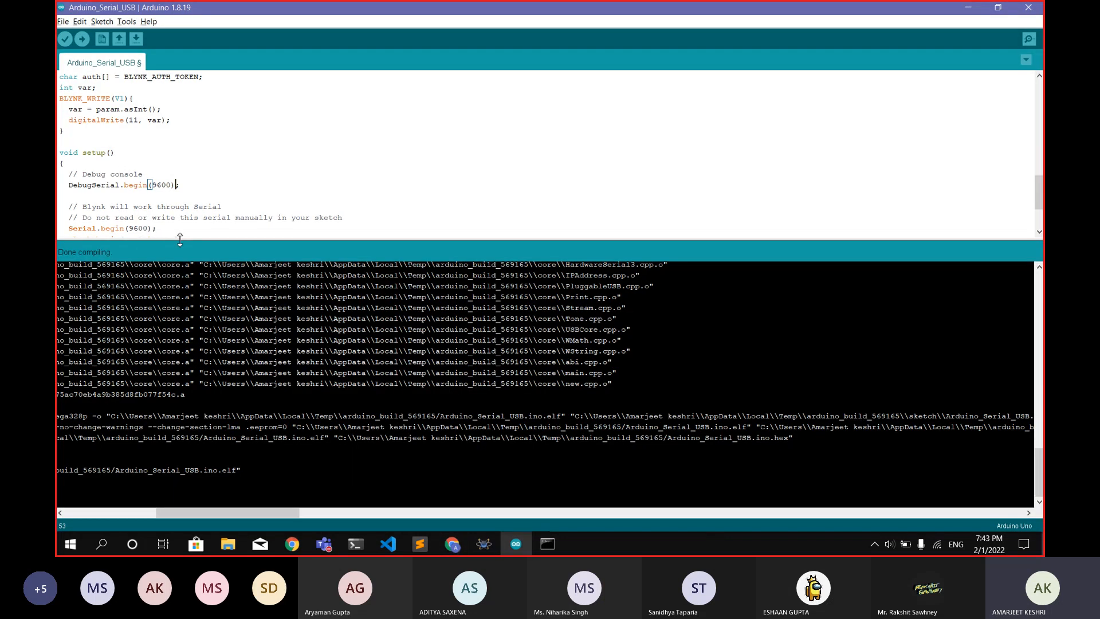
drag(181, 240, 186, 413)
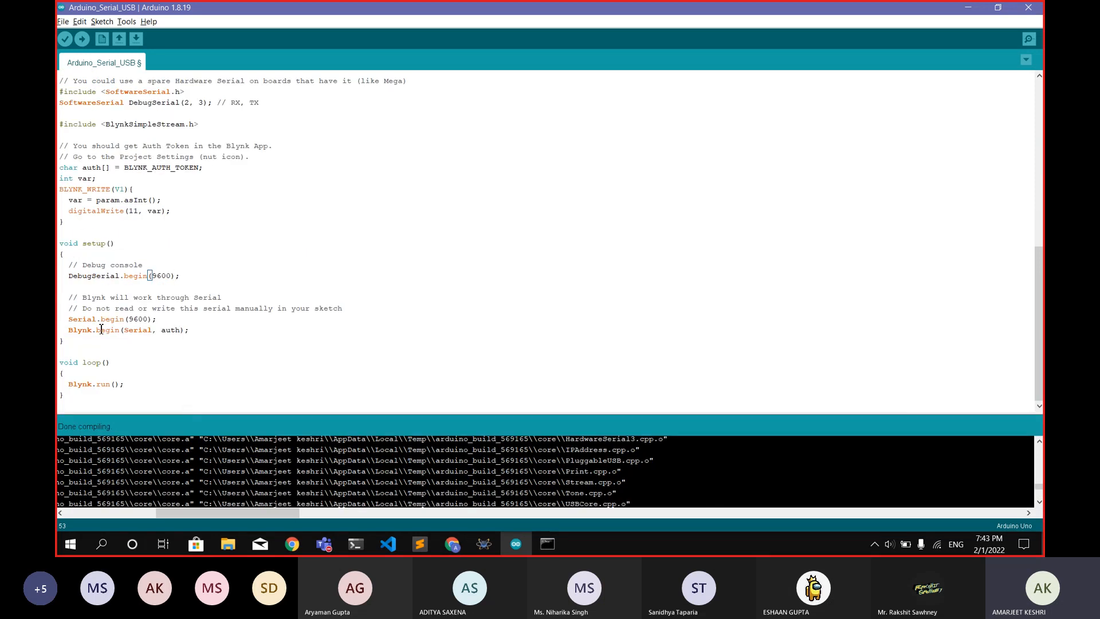
scroll(119, 304, up, 3)
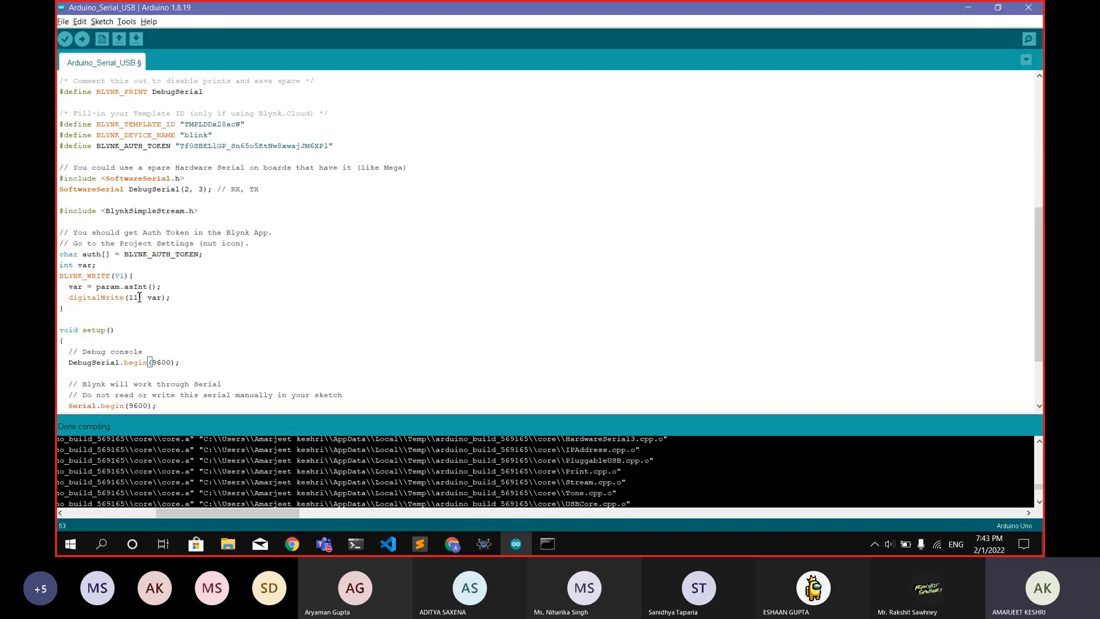
drag(130, 297, 134, 298)
Step: Replace BLYNK_AUTH_TOKEN in the char auth[] declaration with the quoted auth token copied from its #define line
drag(183, 146, 340, 153)
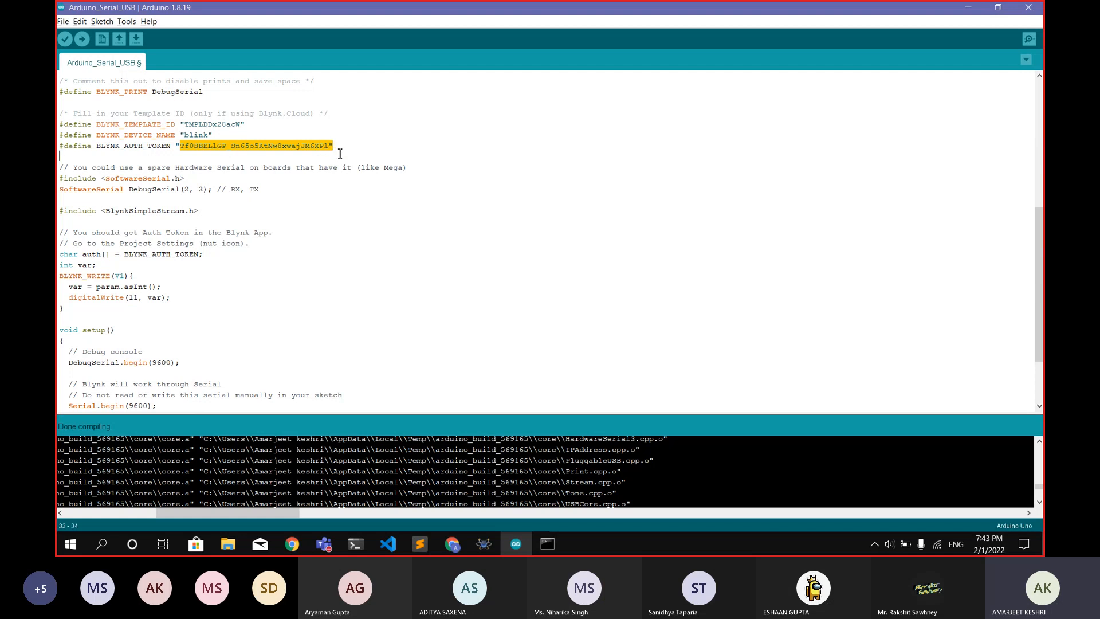
click(338, 153)
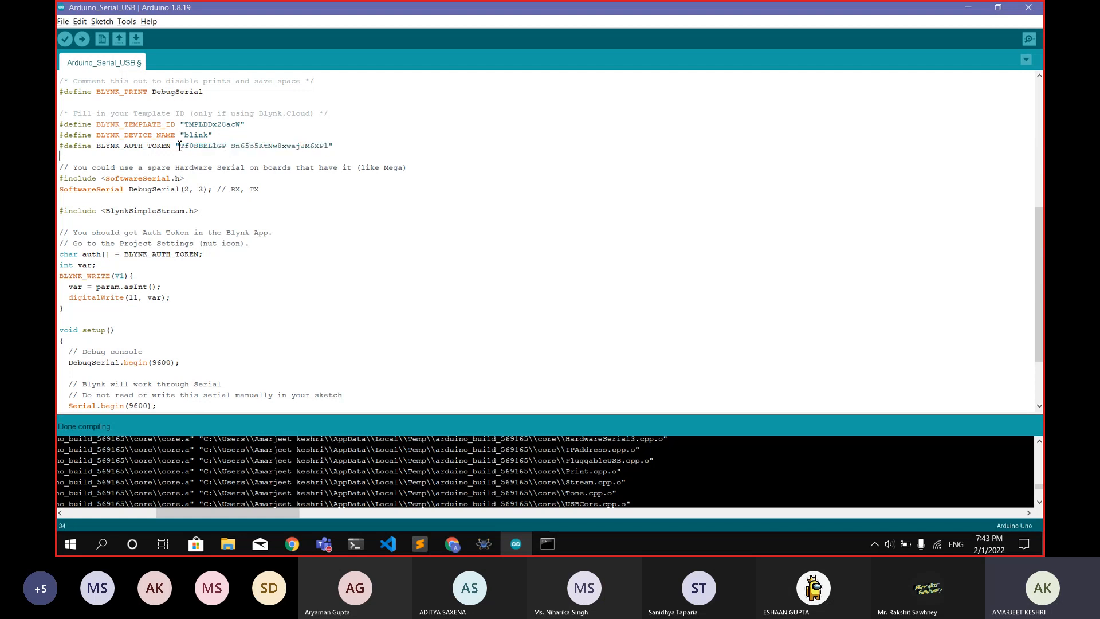
drag(177, 146, 347, 148)
key(ctrl+c)
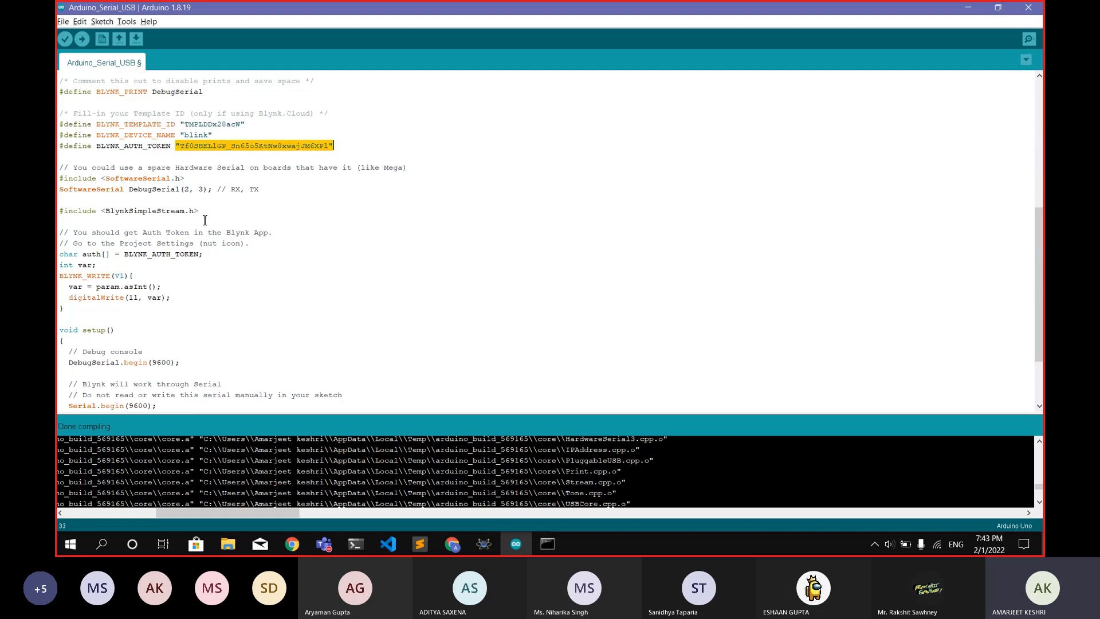
drag(123, 255, 203, 253)
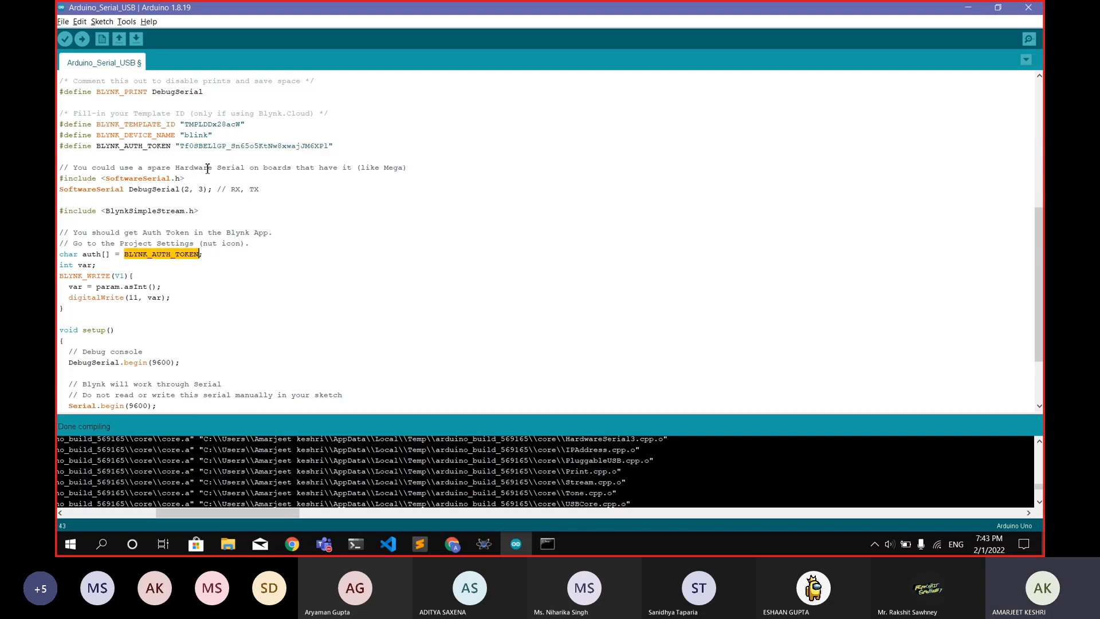
mouse_move(177, 146)
mouse_down()
mouse_move(334, 147)
mouse_move(176, 143)
mouse_up()
drag(124, 254, 200, 254)
key(ctrl+v)
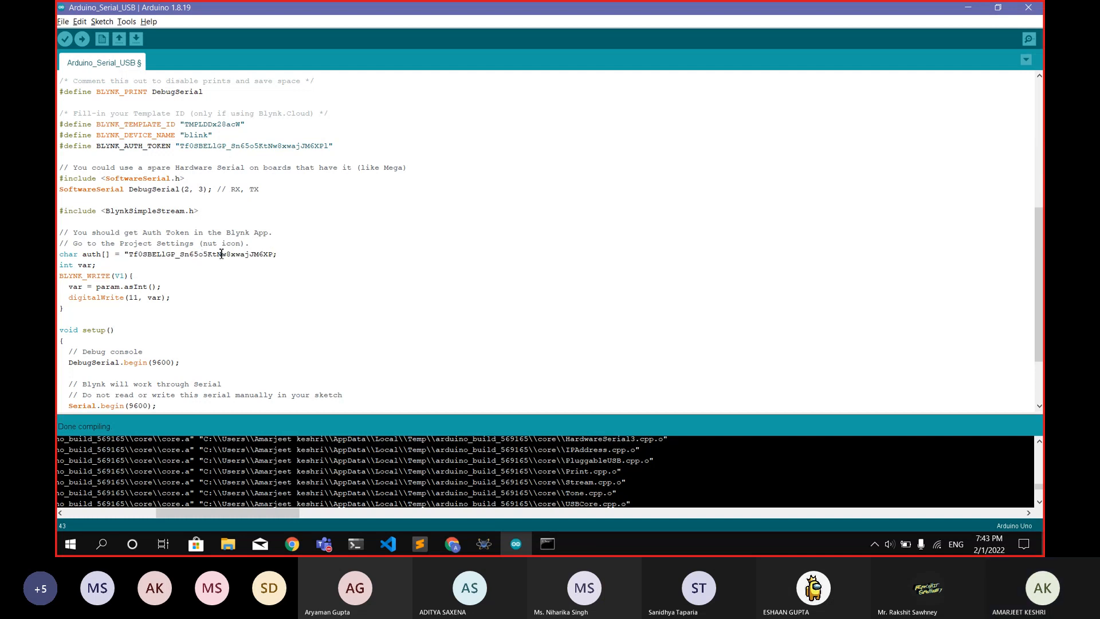
key(BackSpace)
Step: Save the read-only sketch as Arduino_Serial_USB inside the Desktop's Arduino_Serial_USB folder
key(ctrl+s)
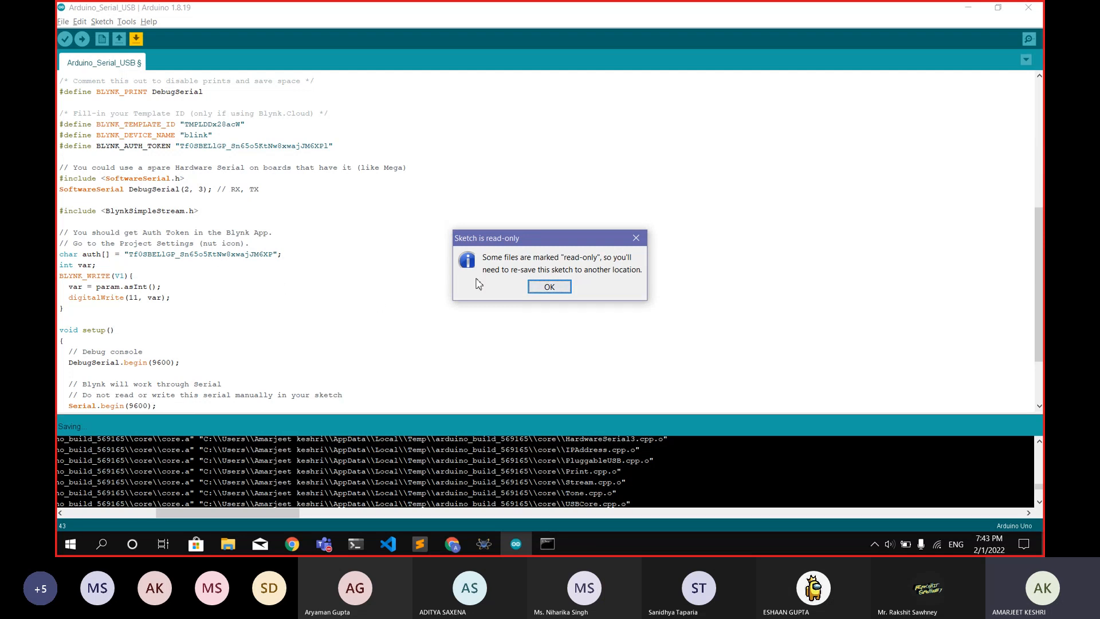
click(549, 287)
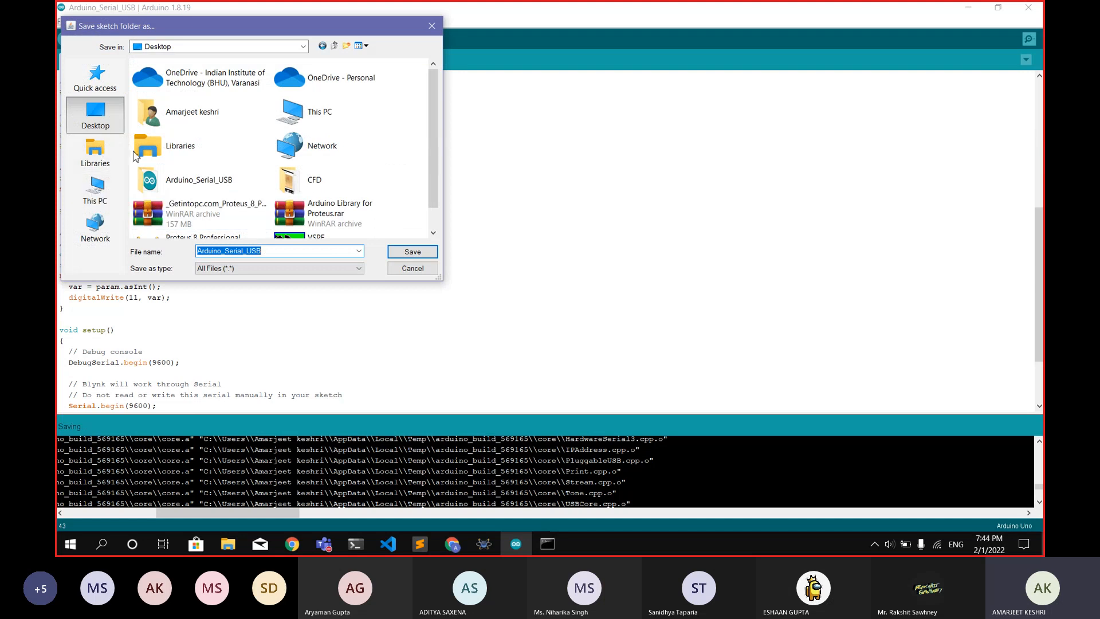
click(415, 253)
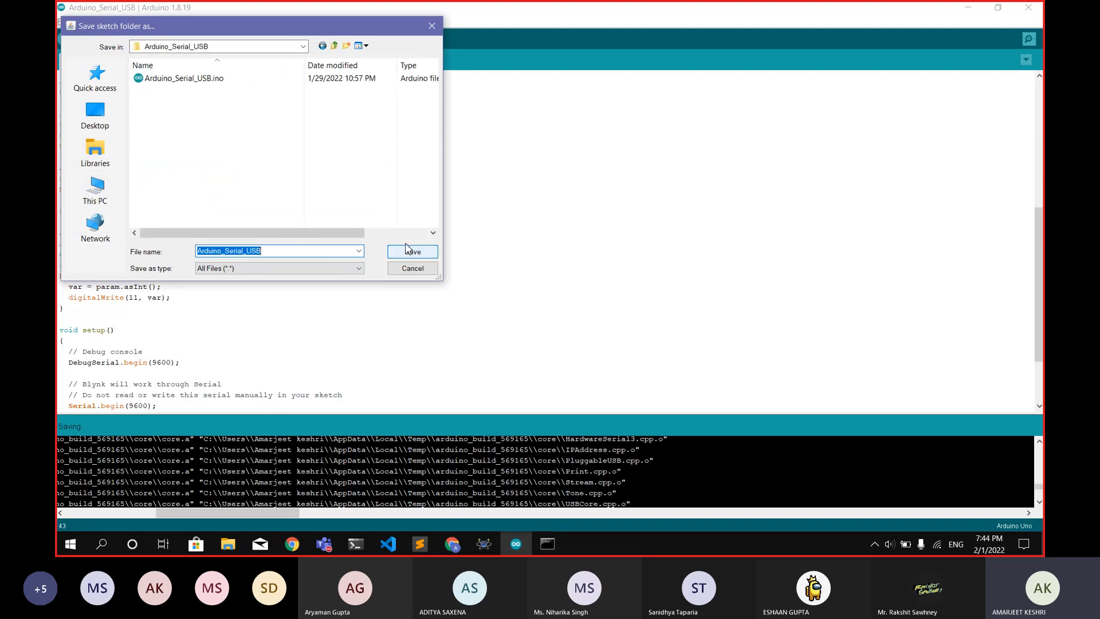
click(407, 252)
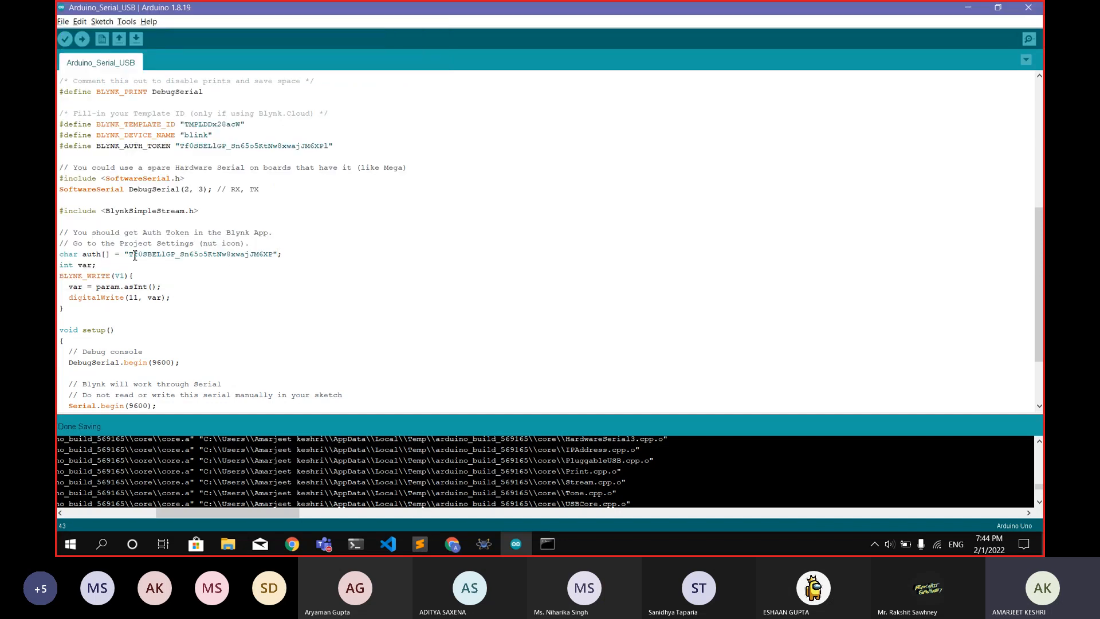
Step: Compile the sketch and copy the full path of Arduino_Serial_USB.ino.hex from the compiler output
click(66, 40)
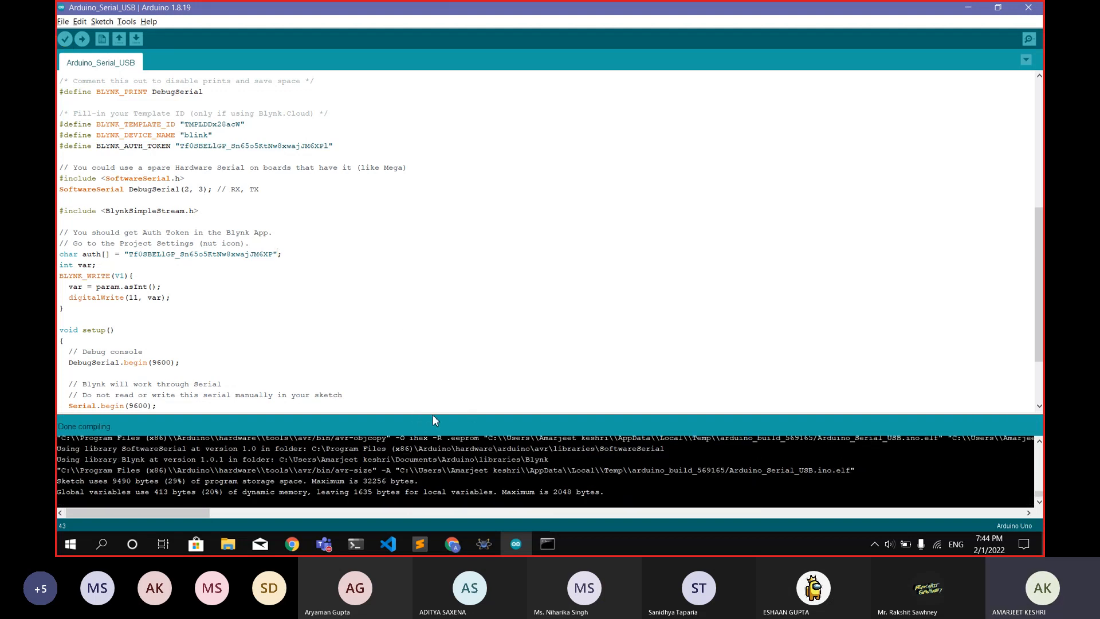
scroll(464, 446, up, 1)
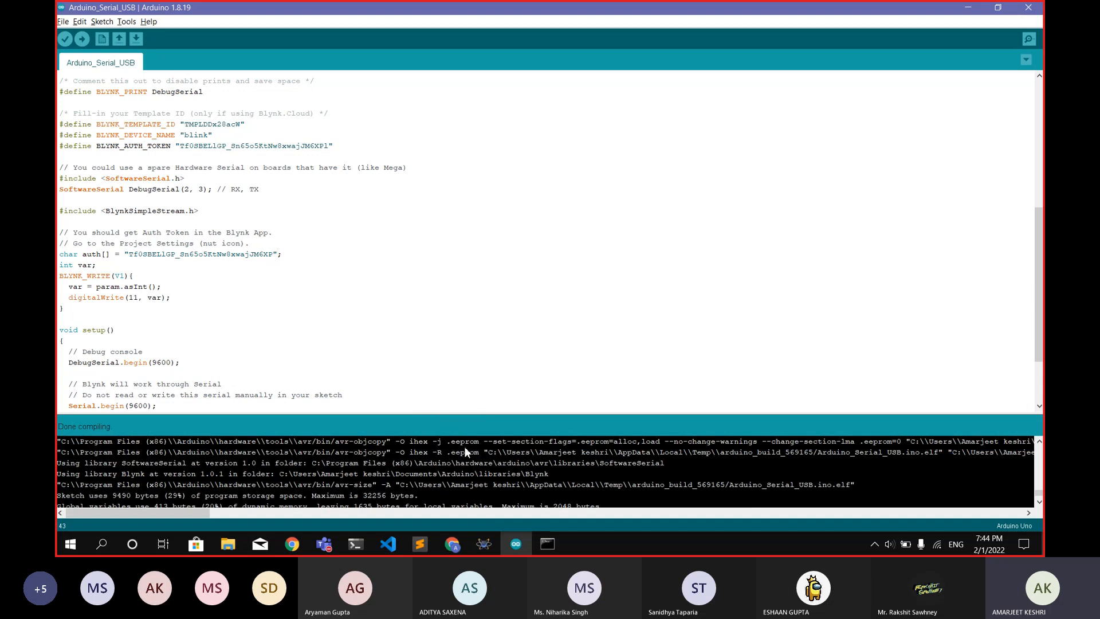
drag(154, 511, 220, 509)
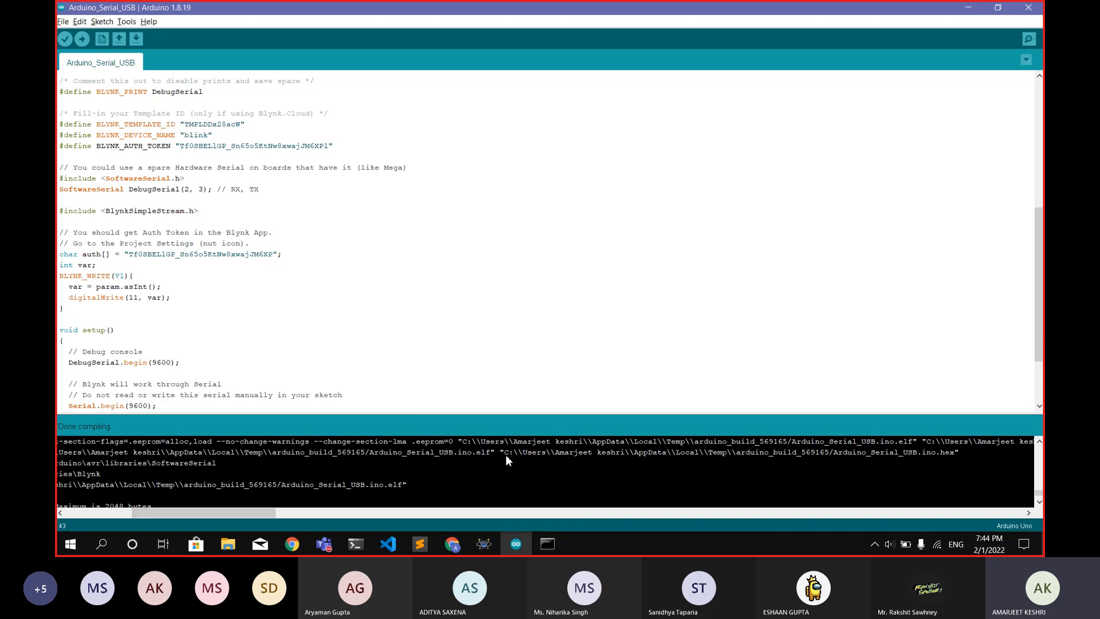
drag(506, 455, 975, 454)
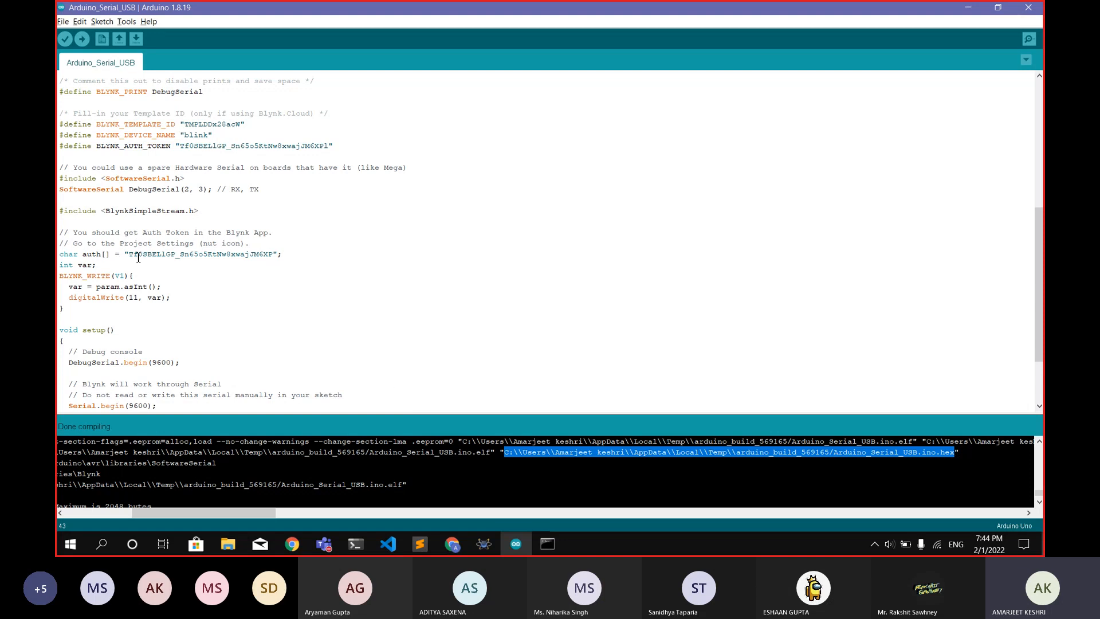
Step: Switch to Proteus, stop the simulation, set ARD1's program file to the copied hex path and restart the simulation
click(484, 543)
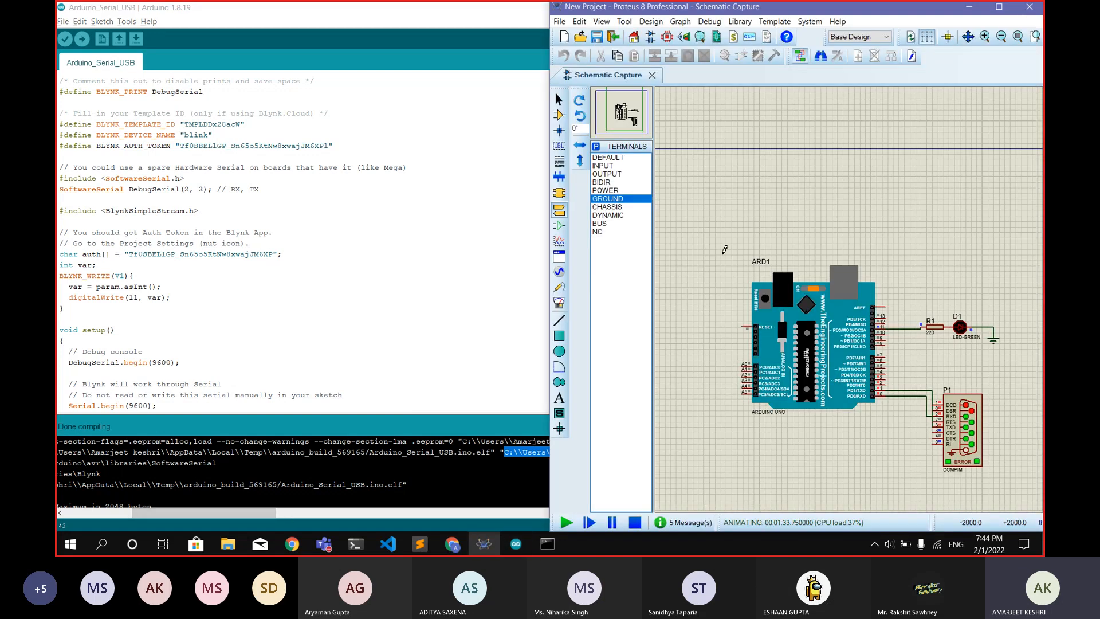
click(635, 522)
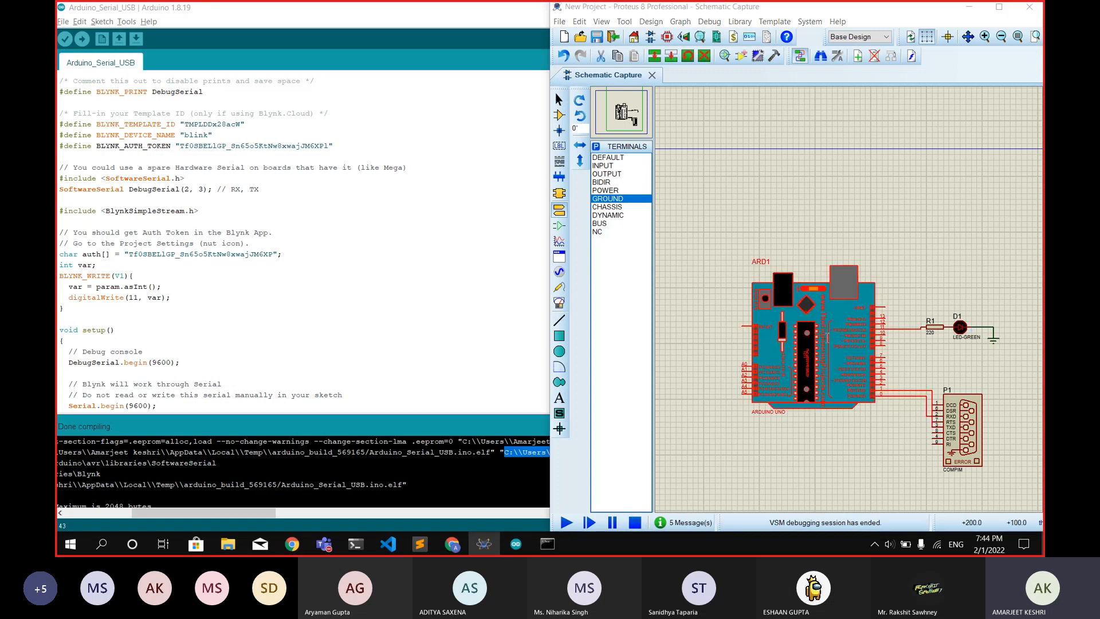
double_click(827, 338)
triple_click(796, 224)
key(ctrl+v)
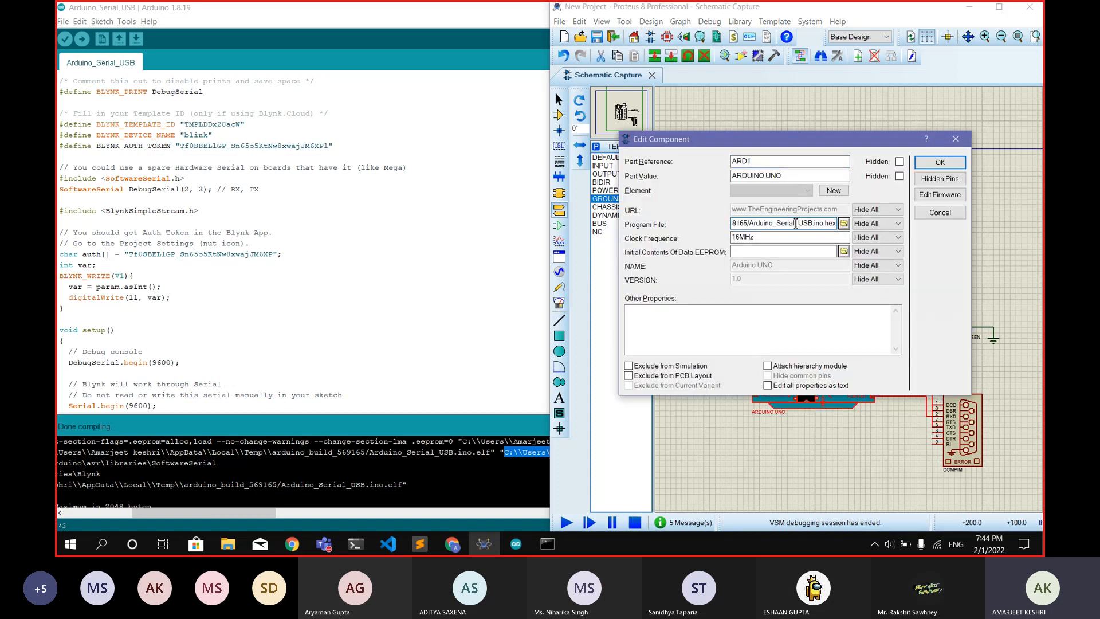
click(929, 166)
click(566, 524)
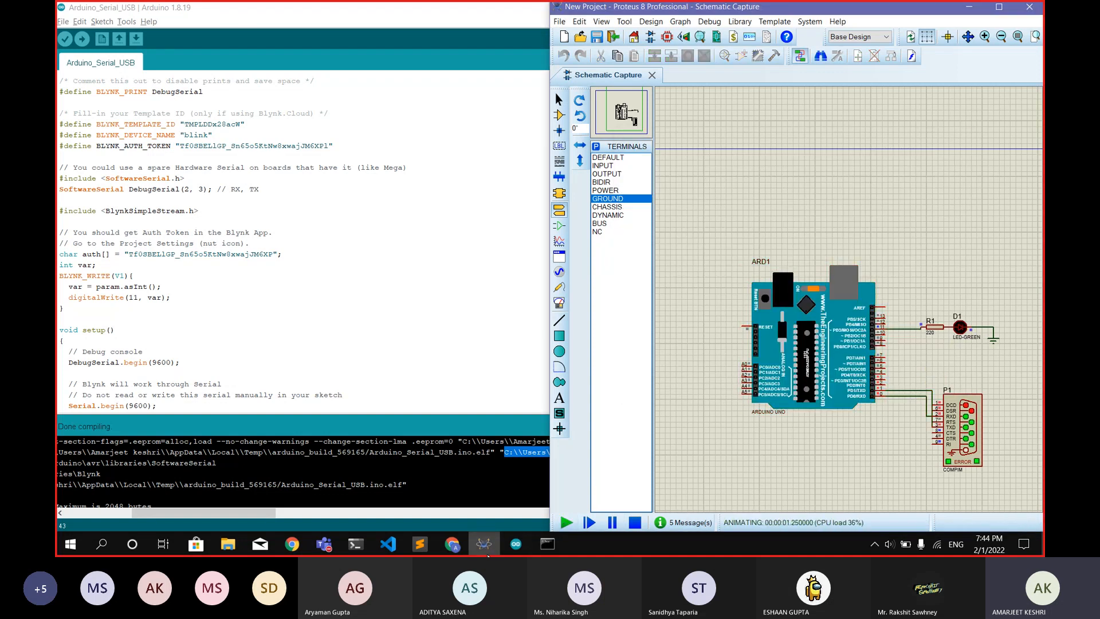
Step: Switch to the Blynk console, test the LED GREEN switch by turning it on, then stop the Proteus simulation and turn the switch off
click(458, 549)
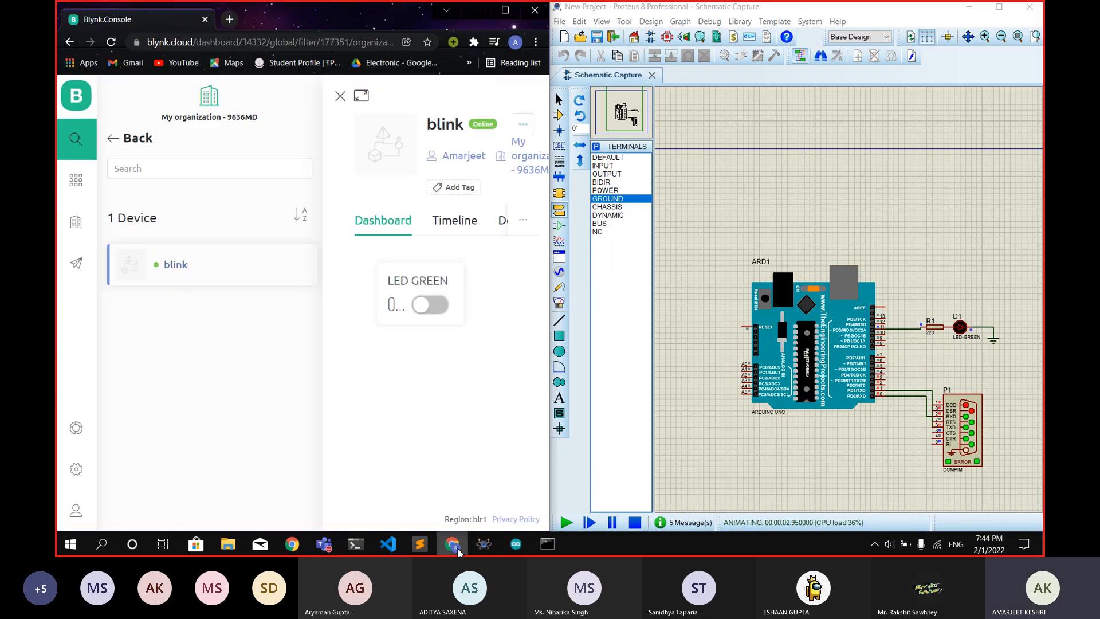
click(437, 307)
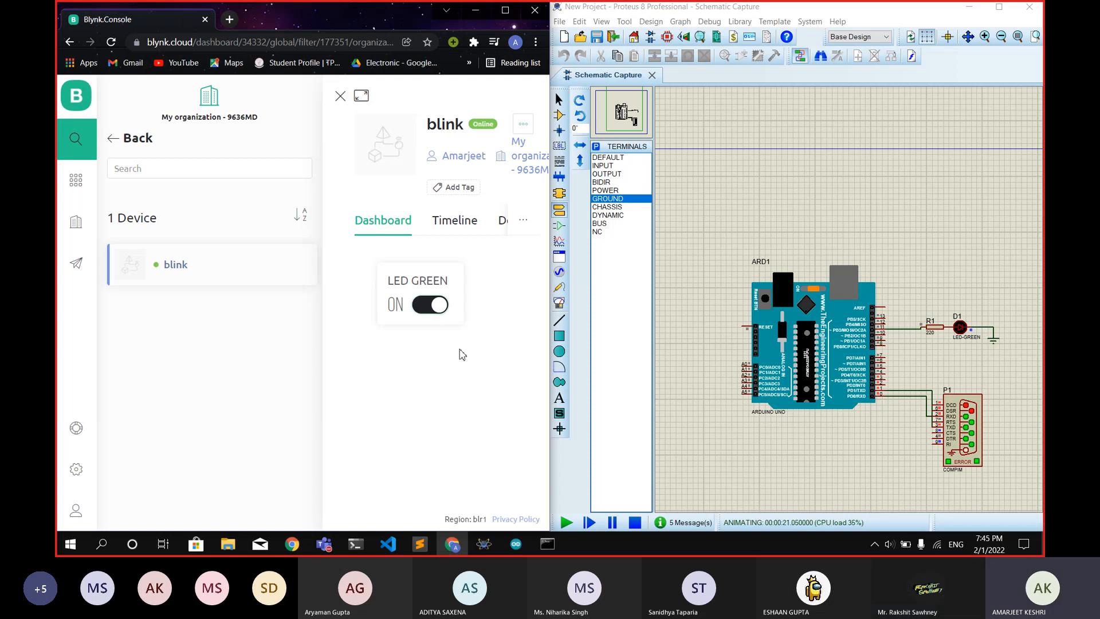
click(635, 522)
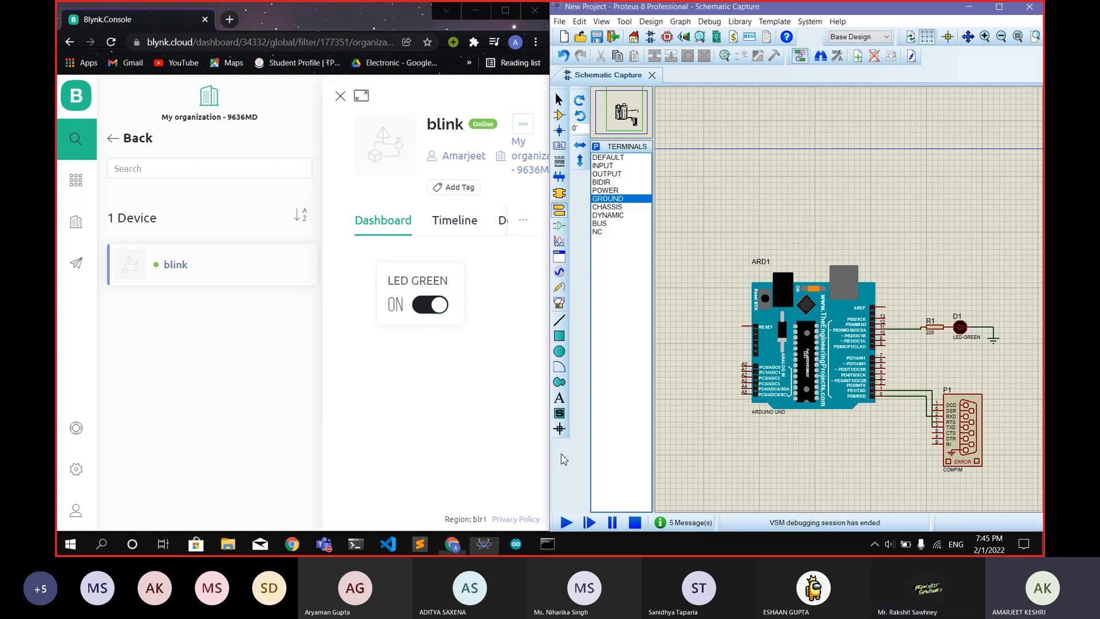
click(427, 295)
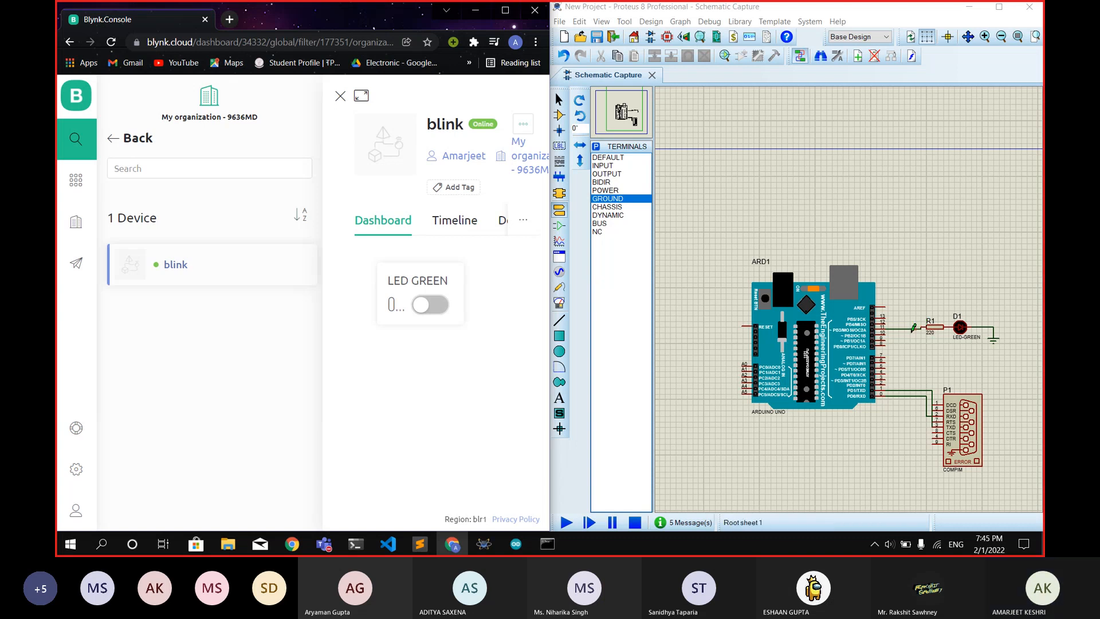
Step: Delete the wire between Arduino pin 11 and resistor R1 and redraw it between the same two terminals
click(896, 445)
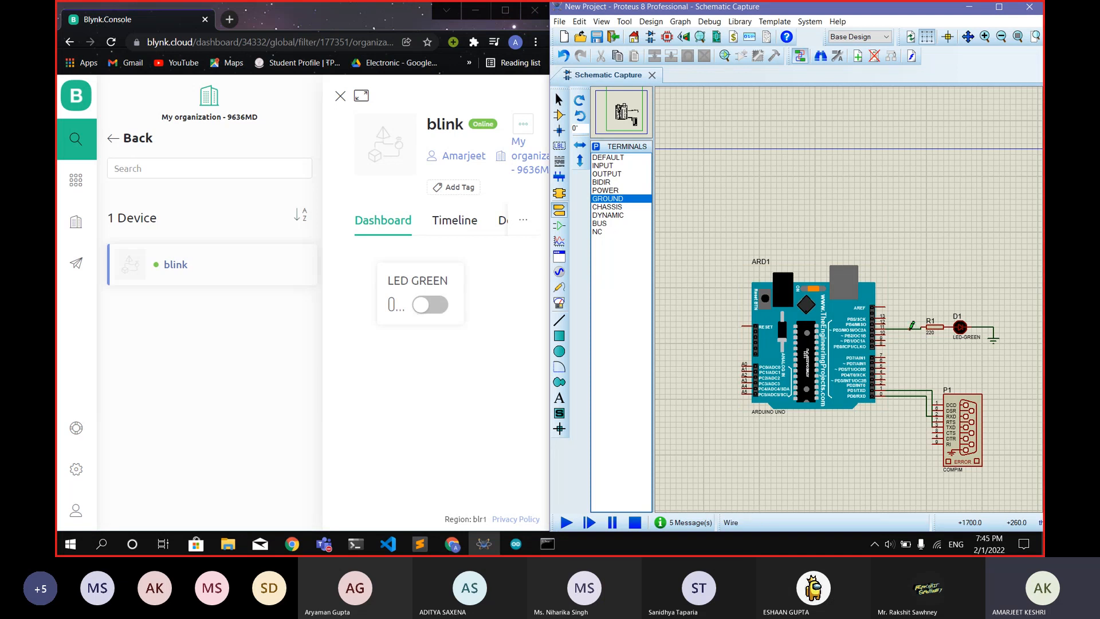
drag(887, 315, 926, 349)
right_click(919, 330)
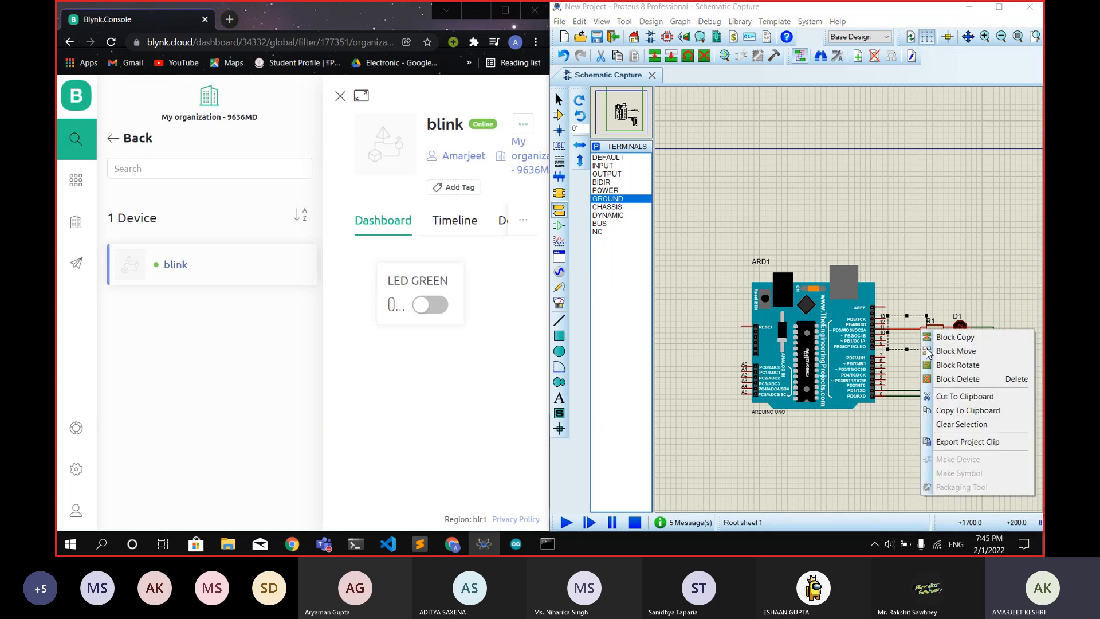
click(963, 379)
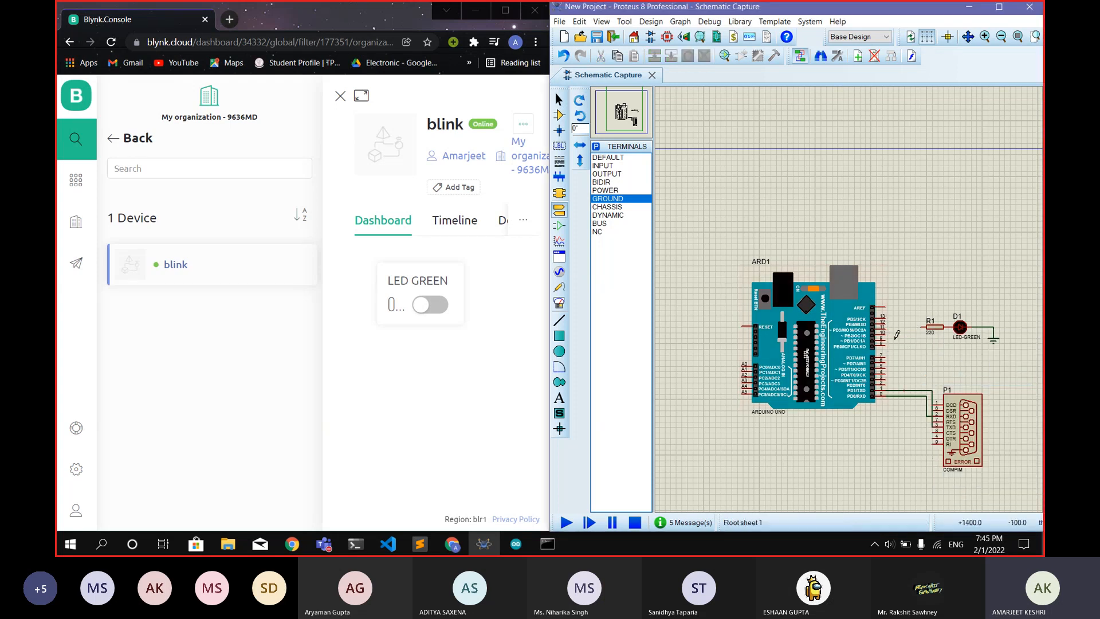
scroll(890, 328, up, 2)
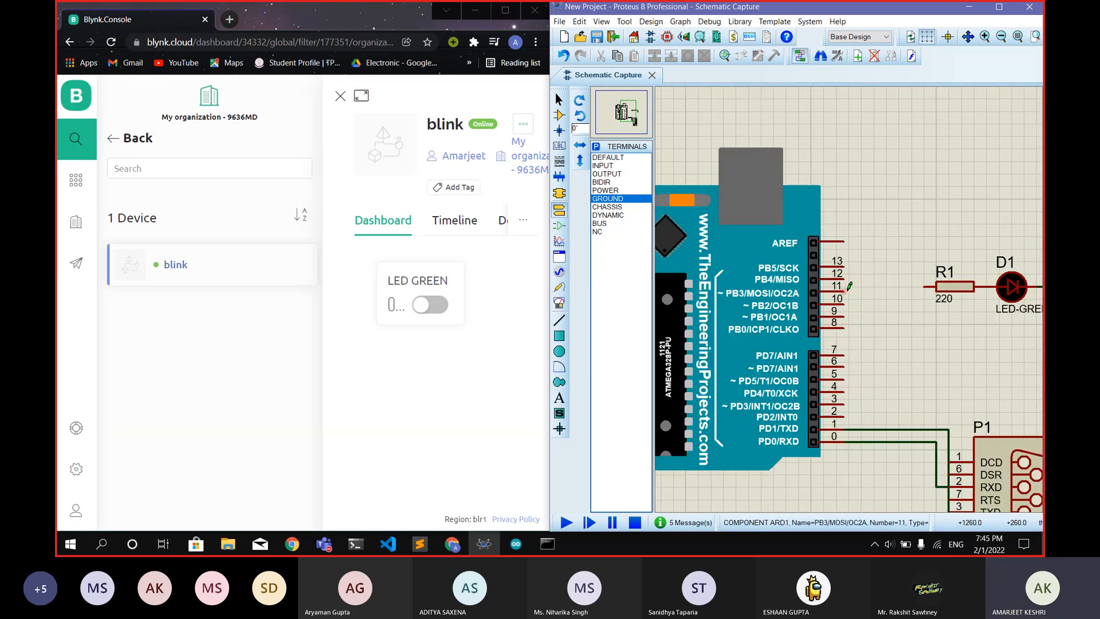
click(846, 291)
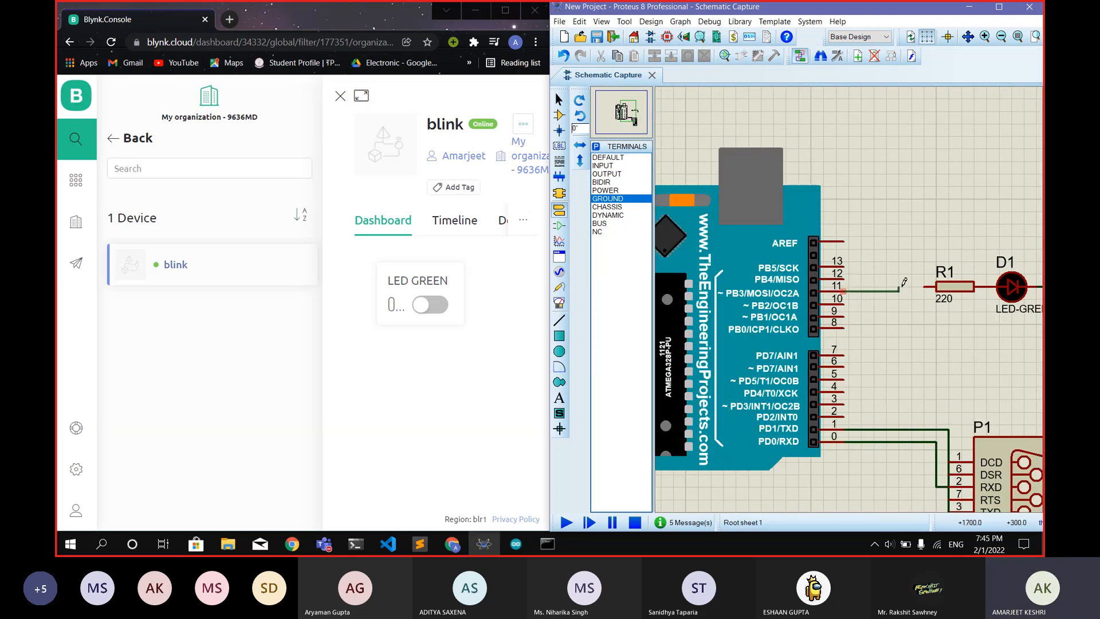
click(925, 285)
Step: Set the value of resistor R1 to 100
scroll(884, 330, down, 1)
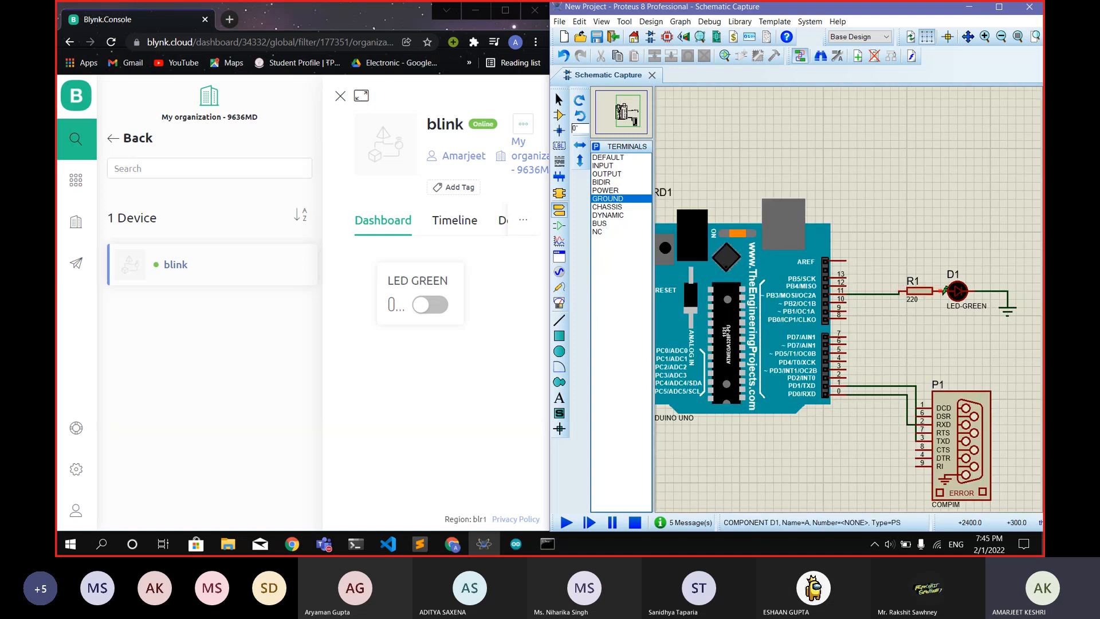
double_click(912, 299)
click(742, 166)
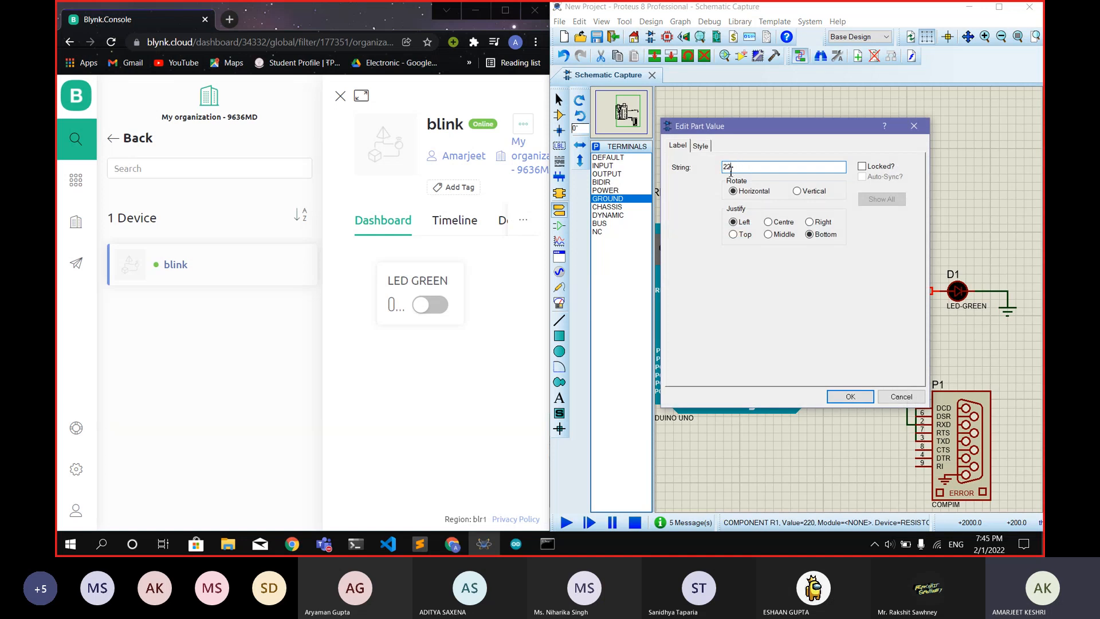
text(100)
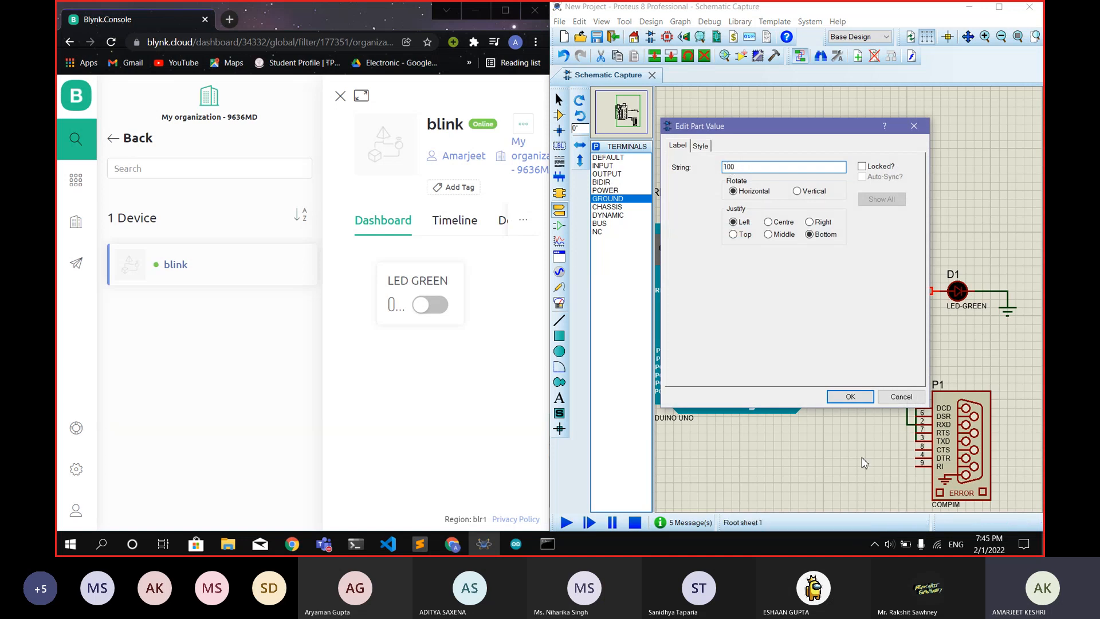
click(840, 396)
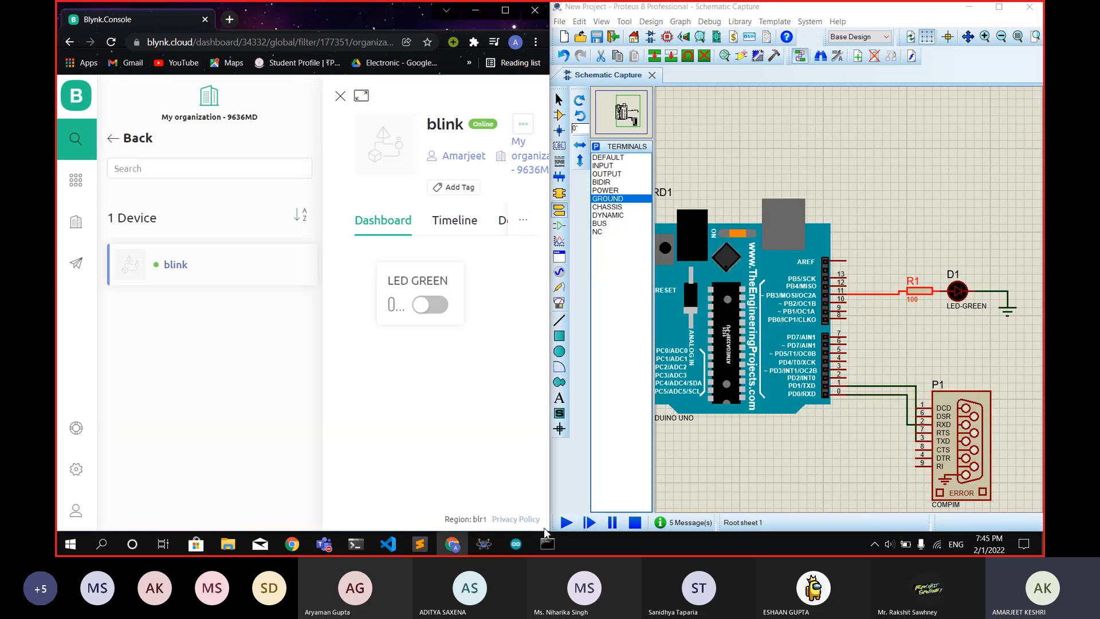
Step: Run the simulation and toggle the Blynk LED GREEN switch on and off to test the LED's response
click(566, 523)
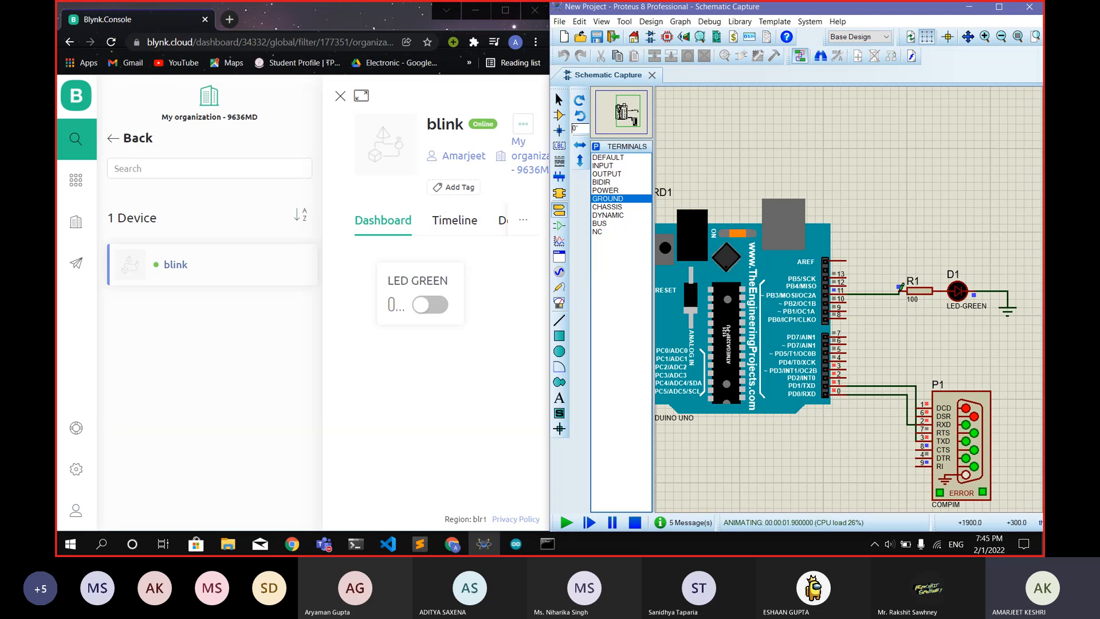
click(442, 308)
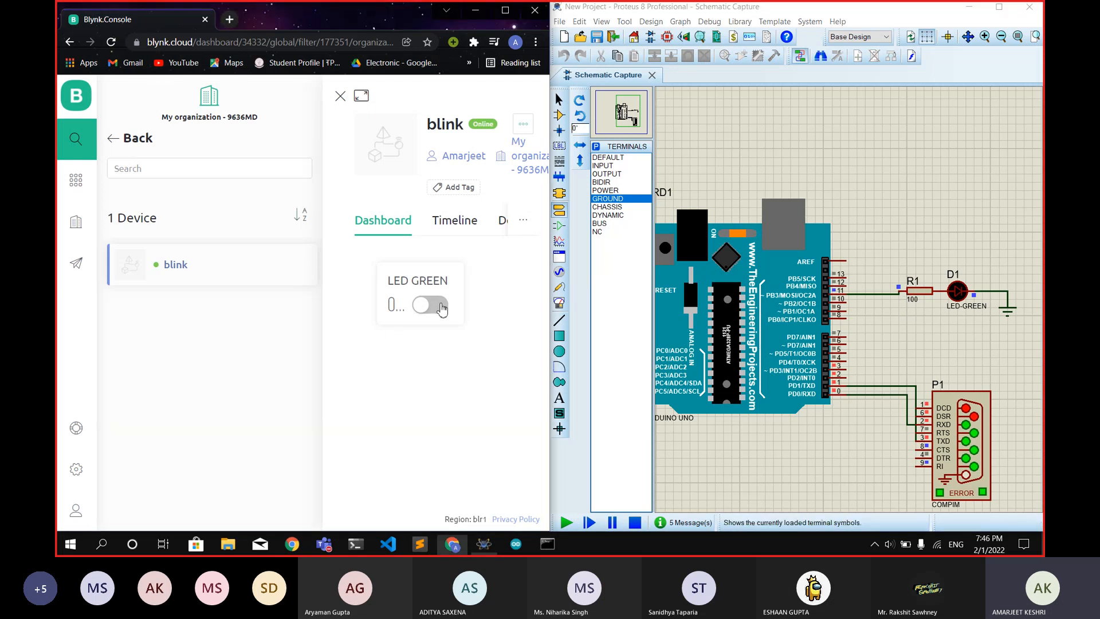
click(442, 308)
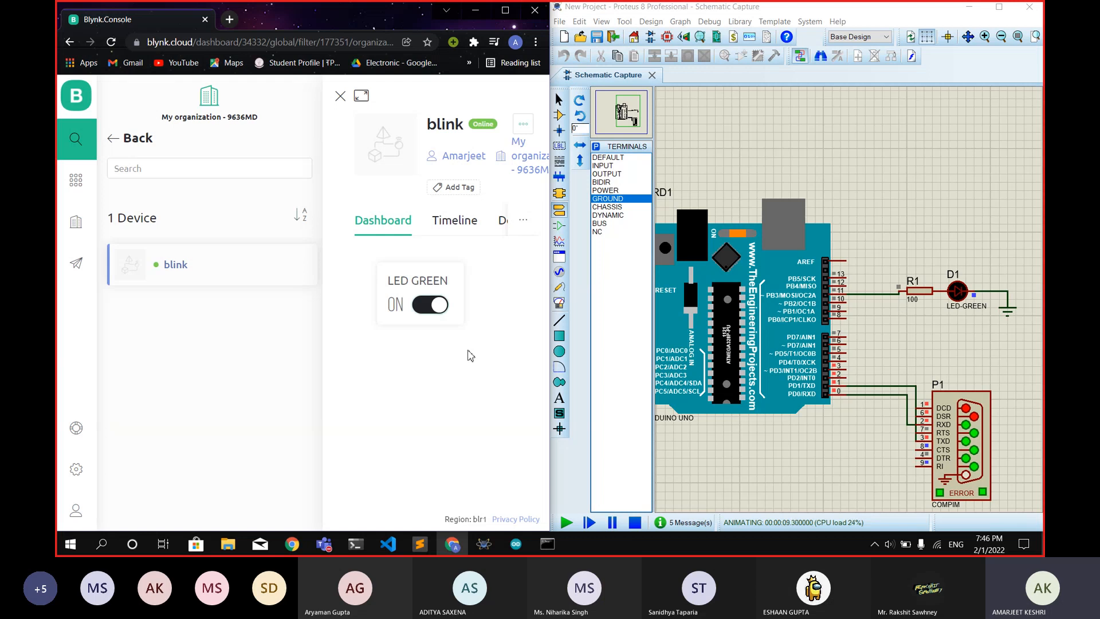
click(441, 306)
click(441, 308)
click(441, 309)
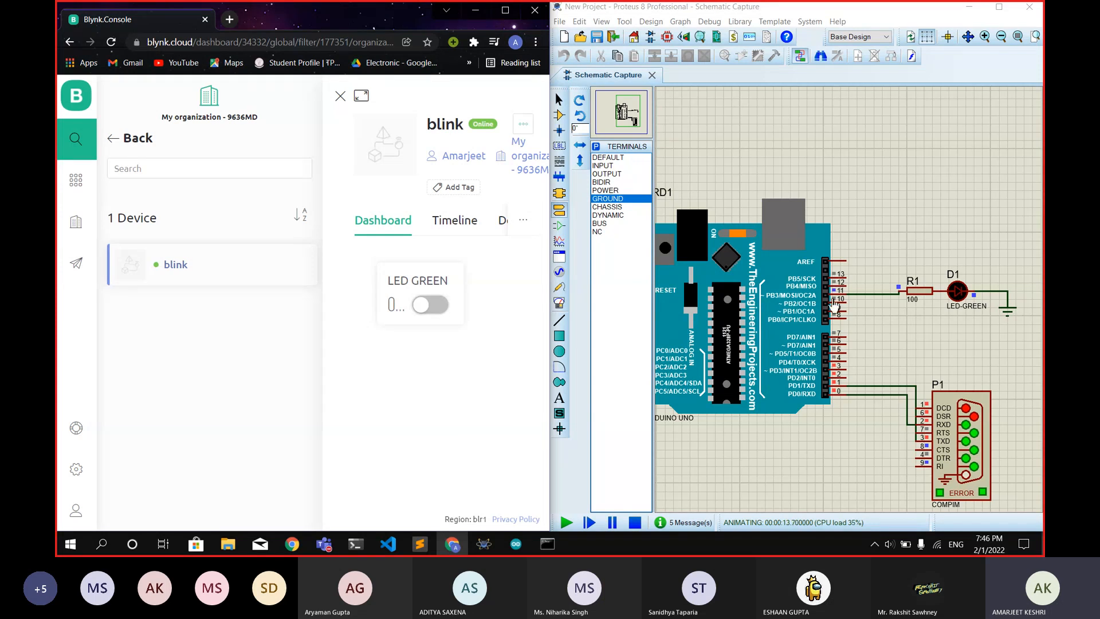
scroll(461, 228, right, 5)
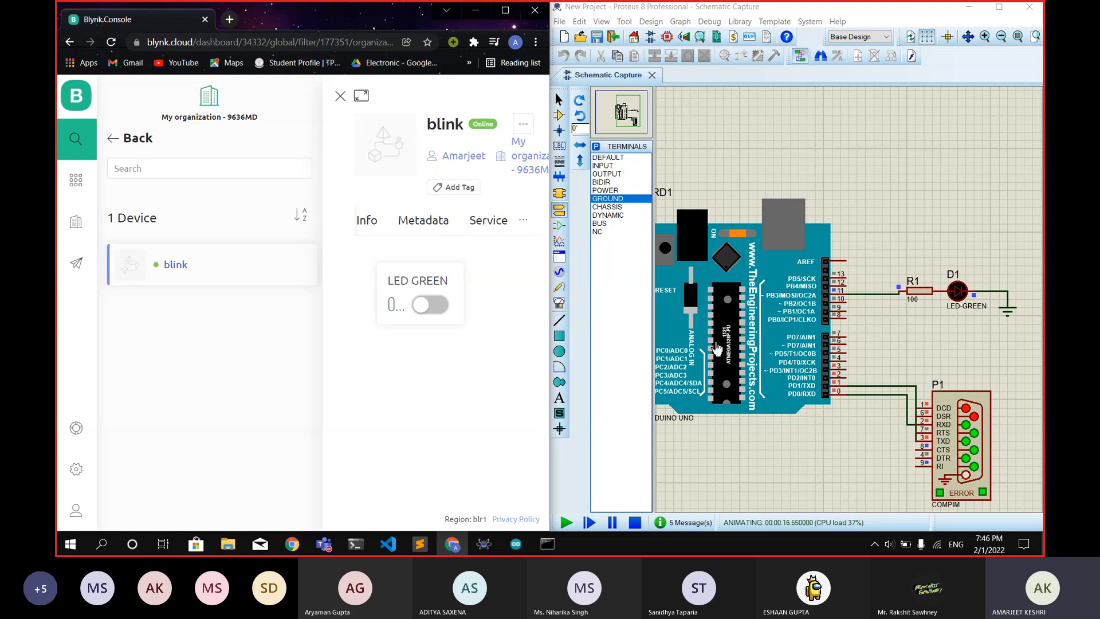
Step: In the Arduino IDE, add #define LED 12 above BLYNK_WRITE, use LED as the digitalWrite pin and save the sketch
click(516, 543)
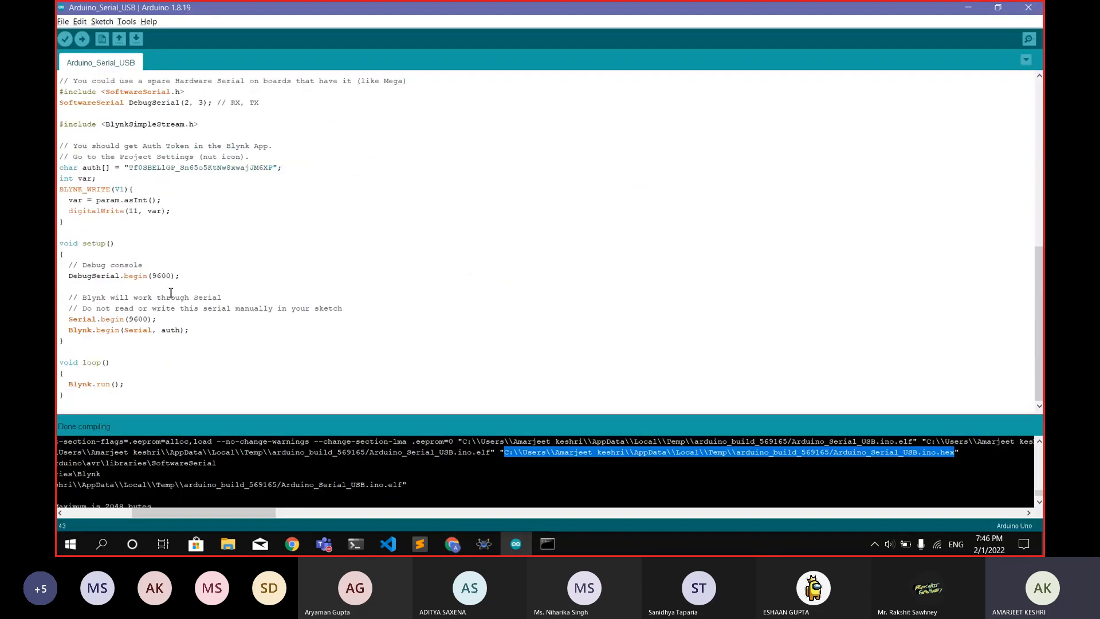
click(130, 211)
key(BackSpace)
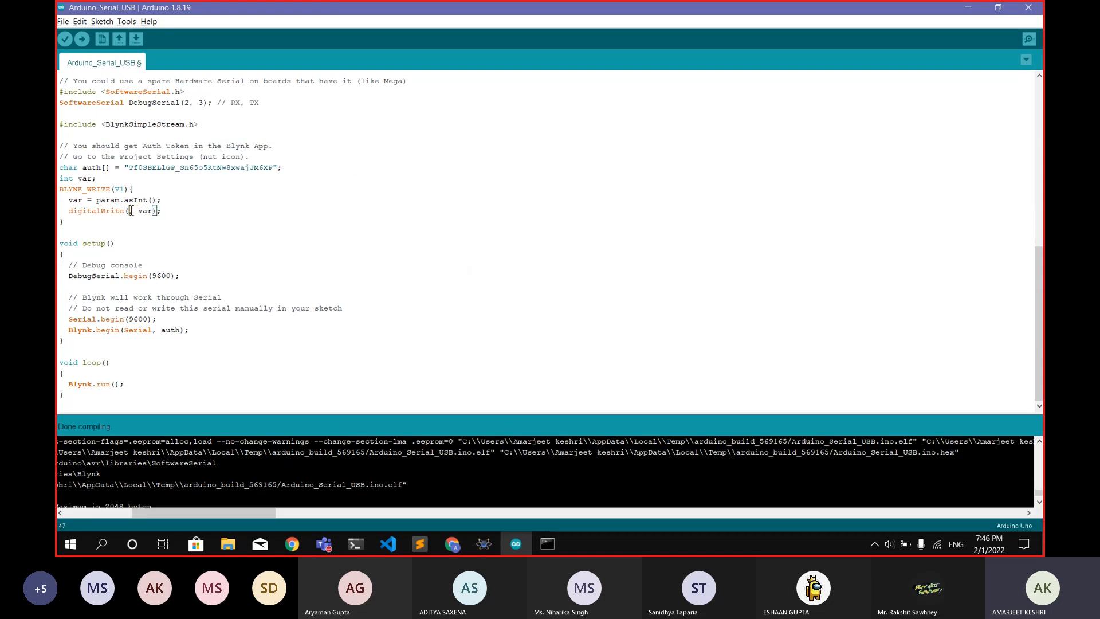
text(,)
key(Return)
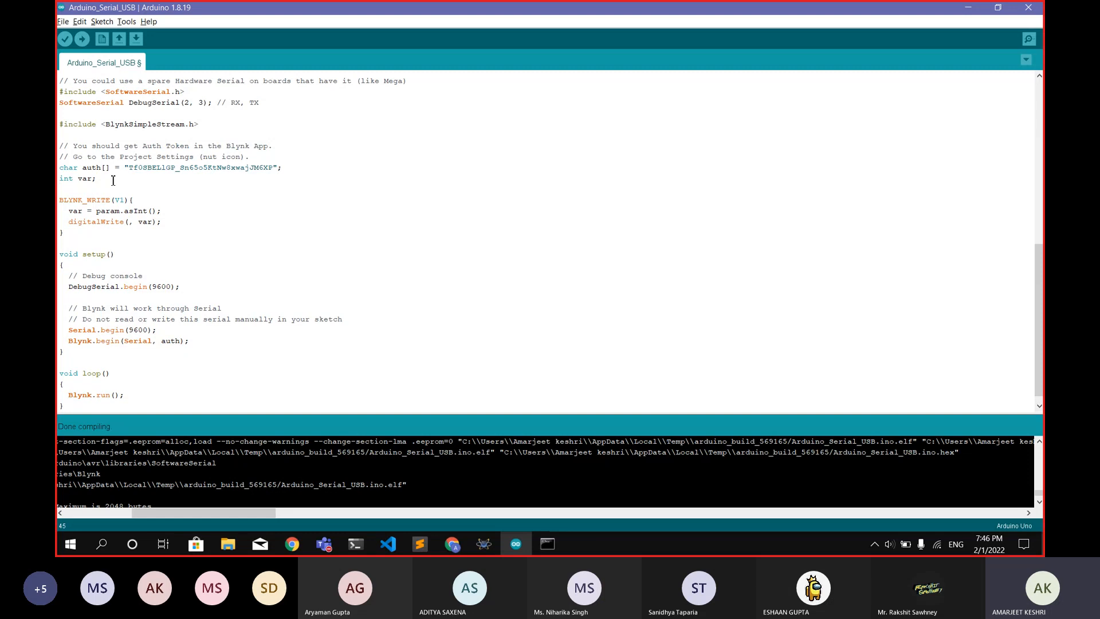
text(#define LED 12)
click(130, 221)
text(LED)
key(alt+Tab)
key(ctrl+s)
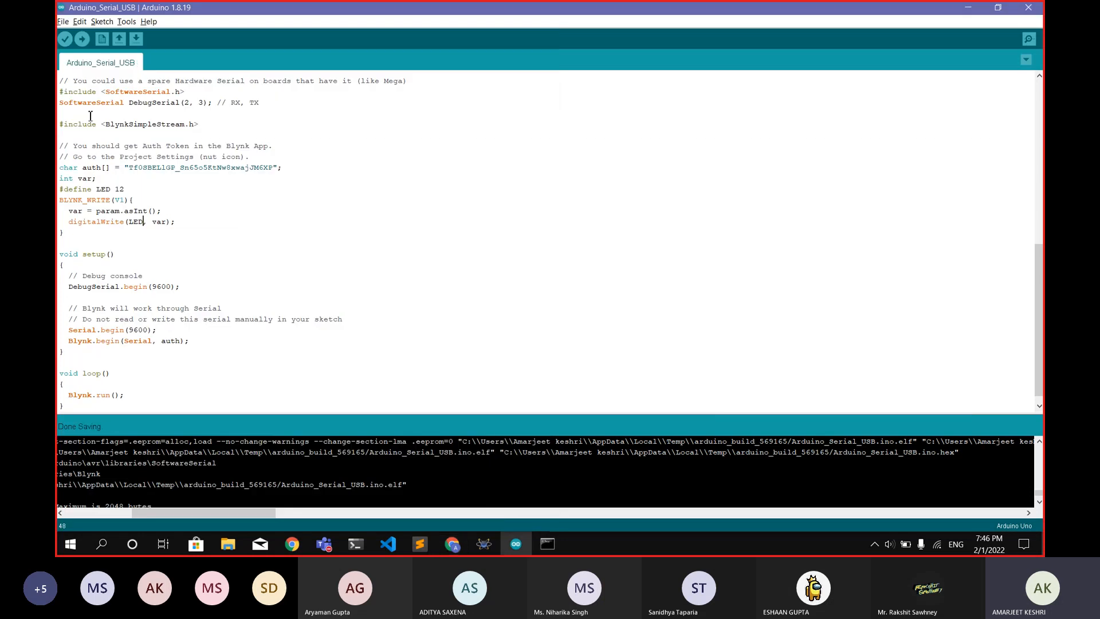
Step: Compile the sketch and copy the full path of Arduino_Serial_USB.ino.hex from the compiler output
key(ctrl+r)
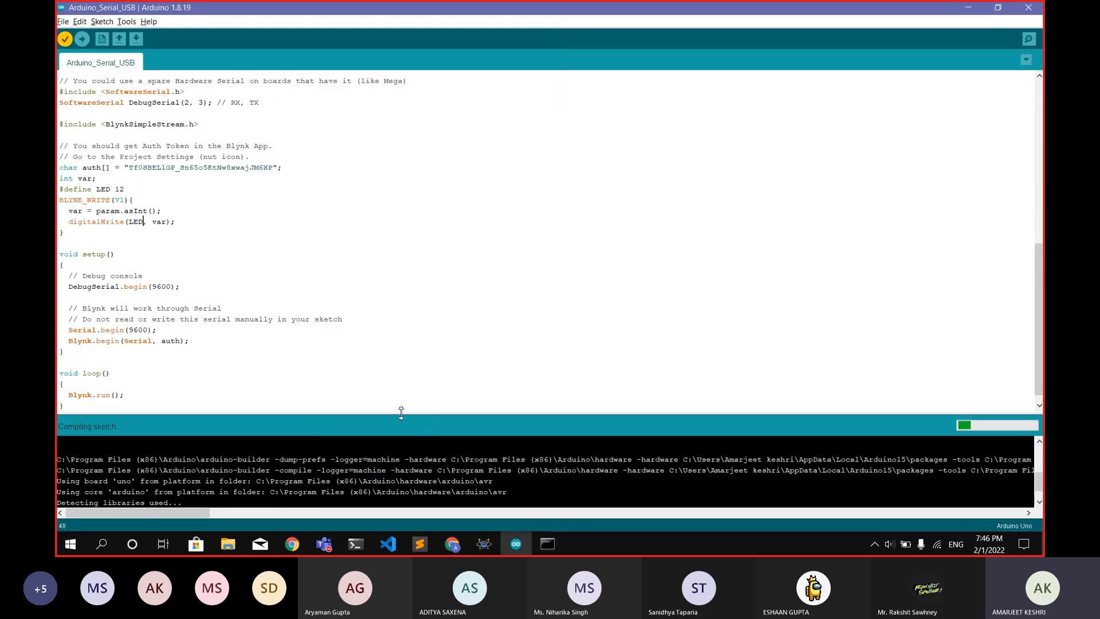
drag(418, 397, 418, 346)
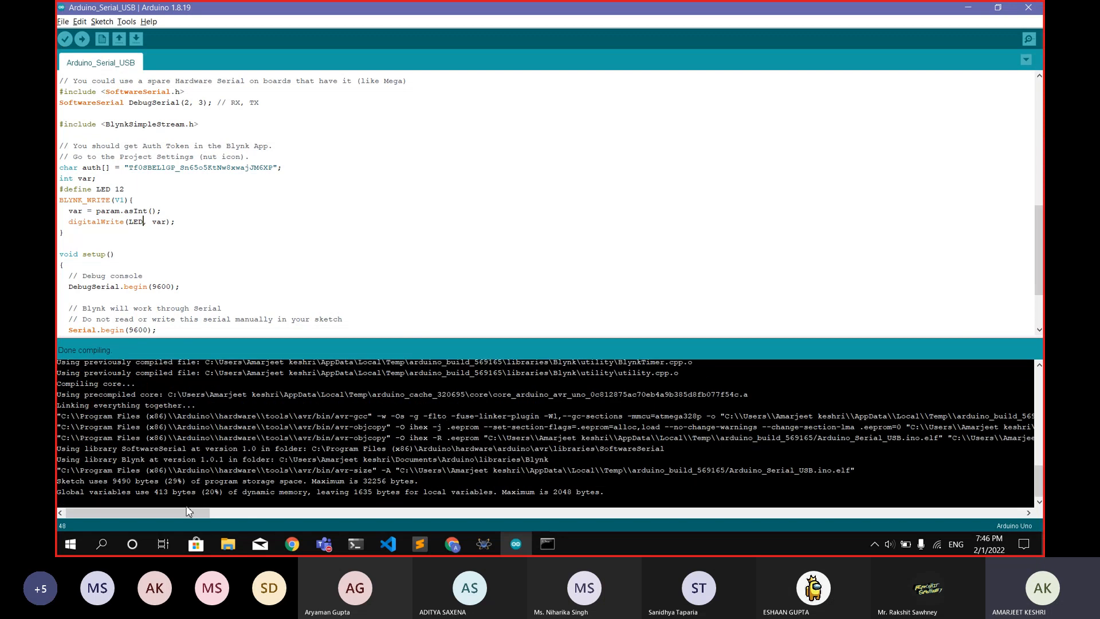
drag(175, 515, 285, 515)
drag(239, 437, 593, 438)
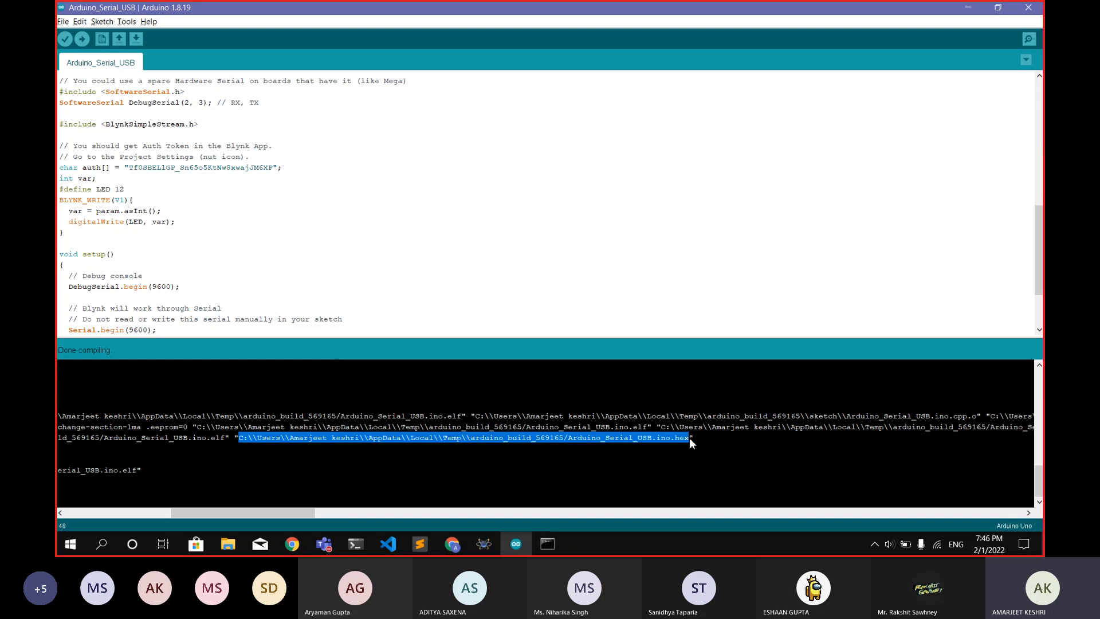
Step: Switch back to Proteus, stop the simulation, replace ARD1's program file with the newly copied hex path and run the simulation again
key(alt+Tab)
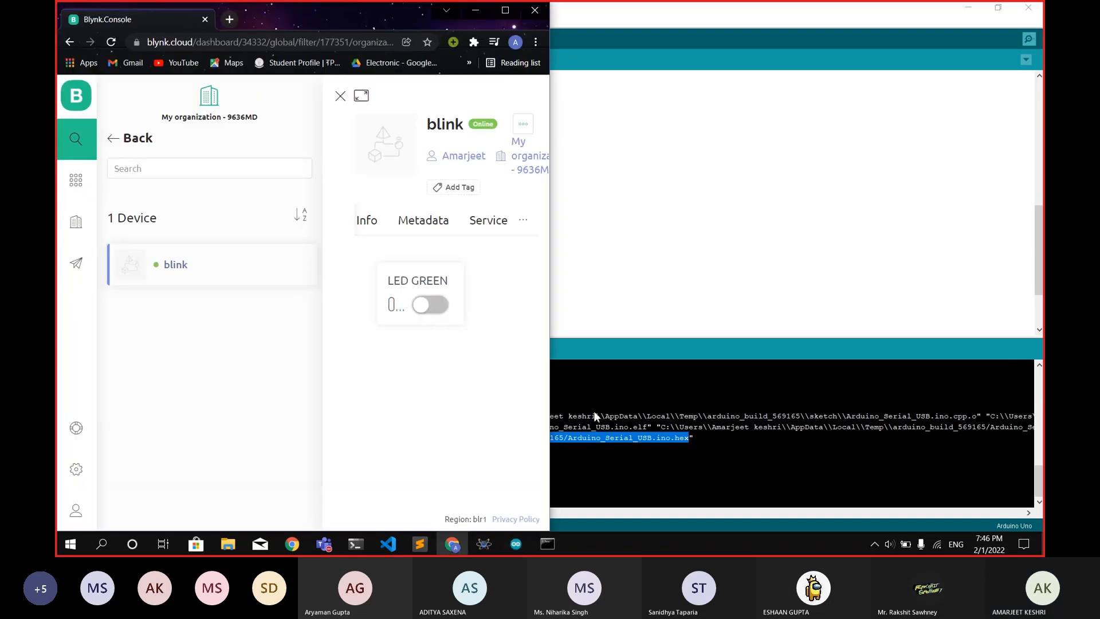
key(alt+Tab)
key(Tab)
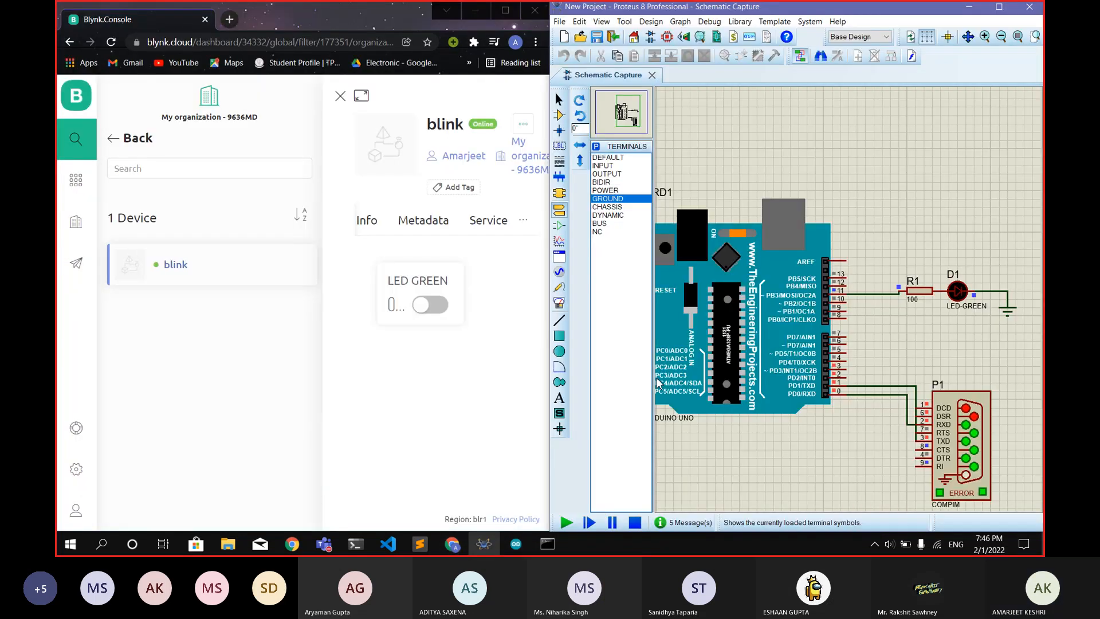
click(634, 522)
double_click(781, 351)
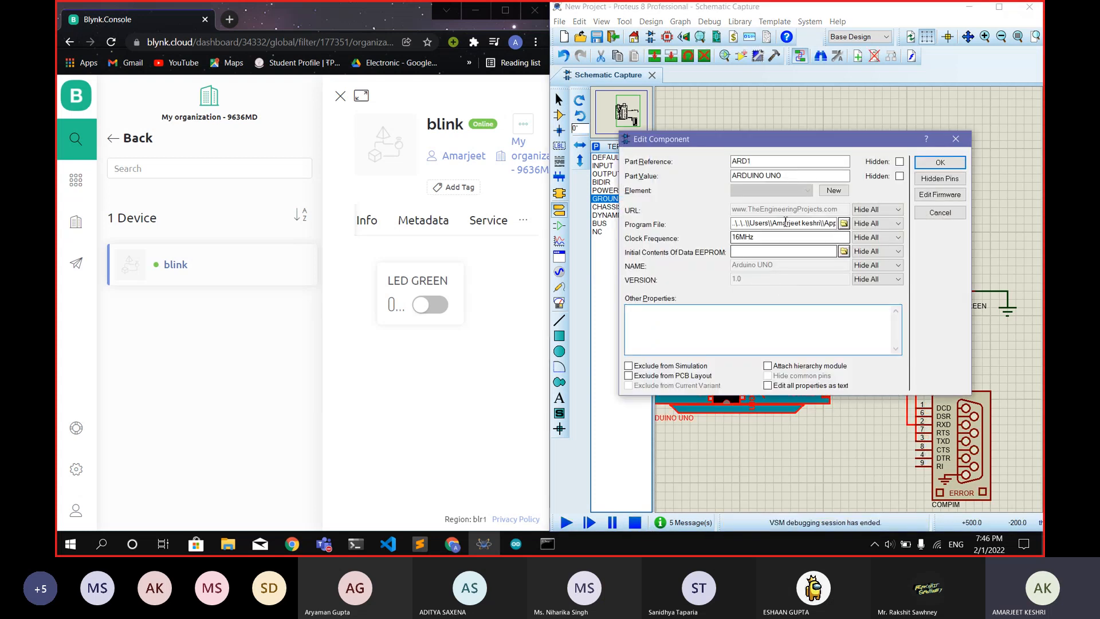
double_click(785, 222)
click(785, 222)
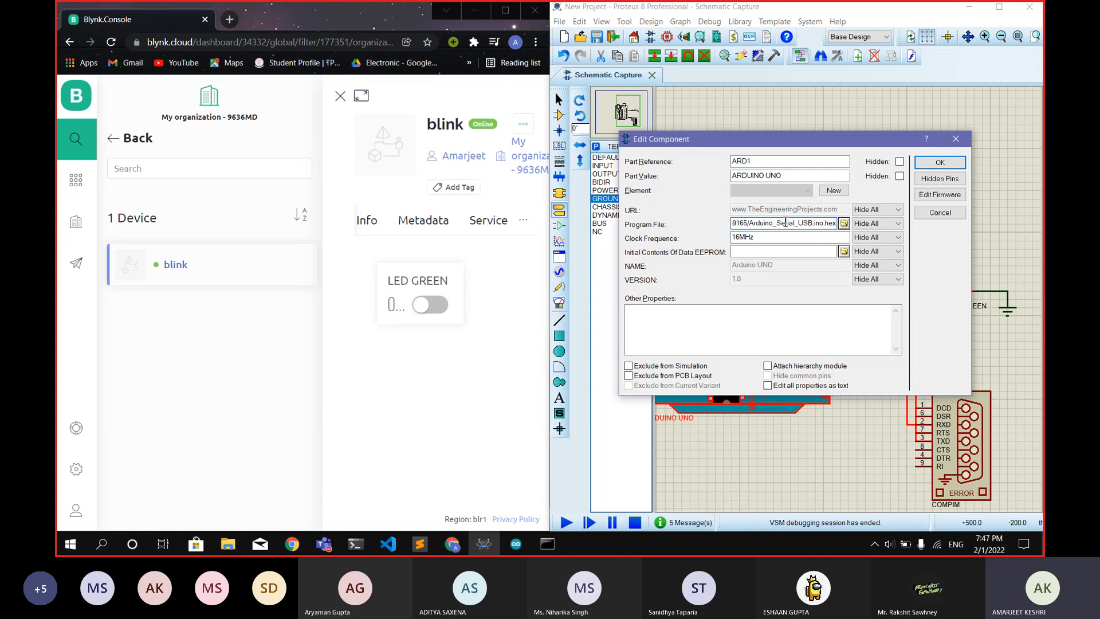
click(940, 163)
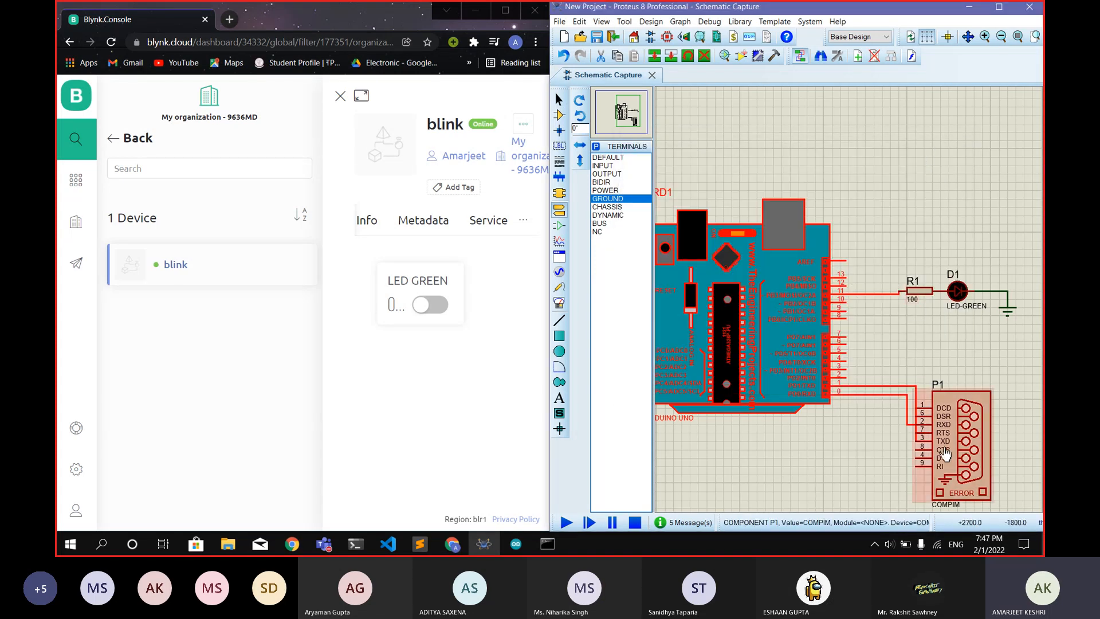
click(566, 524)
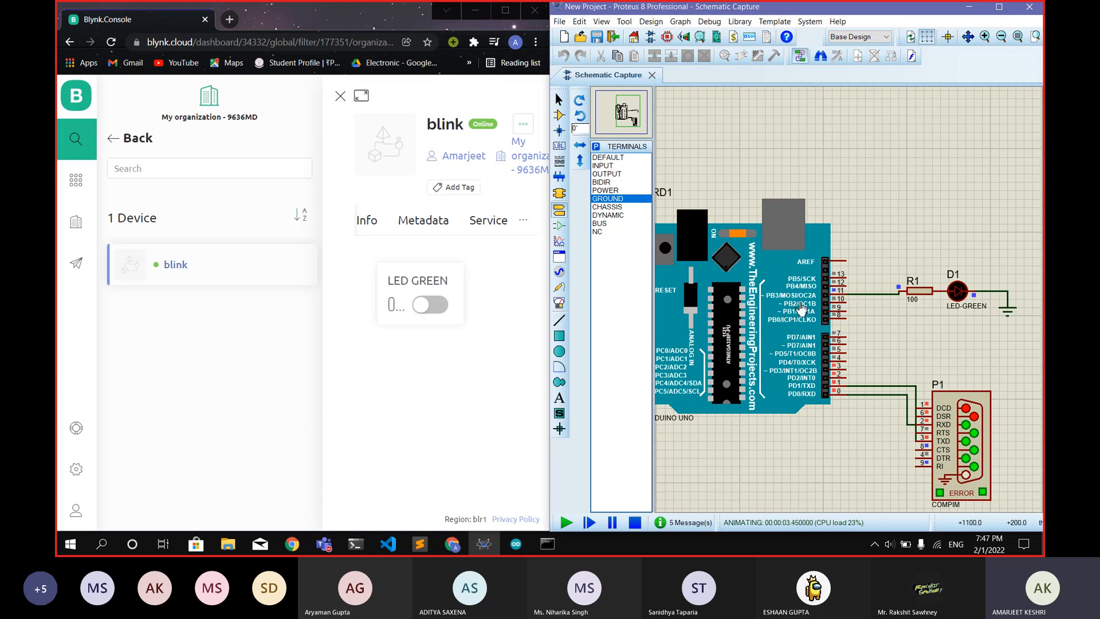
Step: Stop the simulation, delete the wire between Arduino pin 11 and R1, and wire pin 12 to R1 instead
click(635, 523)
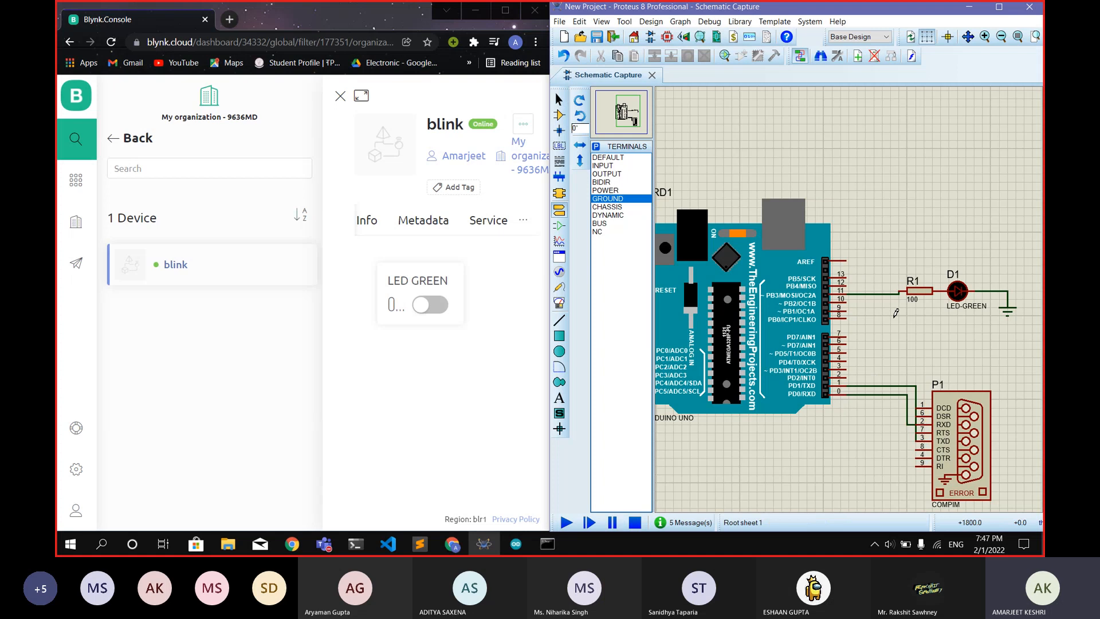
click(847, 276)
double_click(883, 310)
key(ctrl+z)
drag(857, 274, 899, 316)
right_click(876, 304)
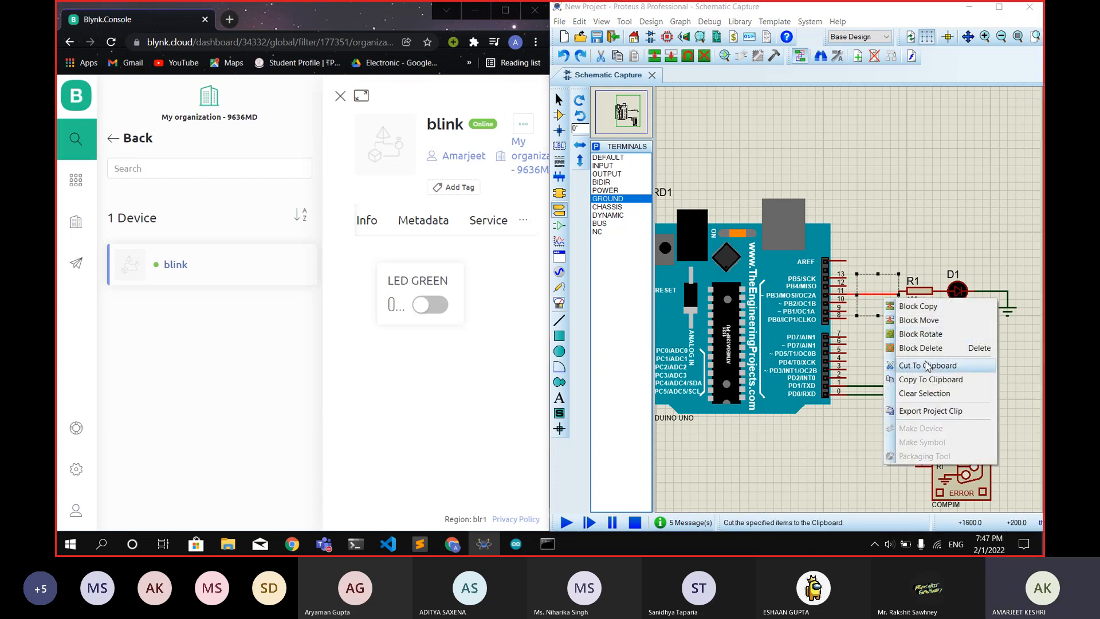
click(912, 348)
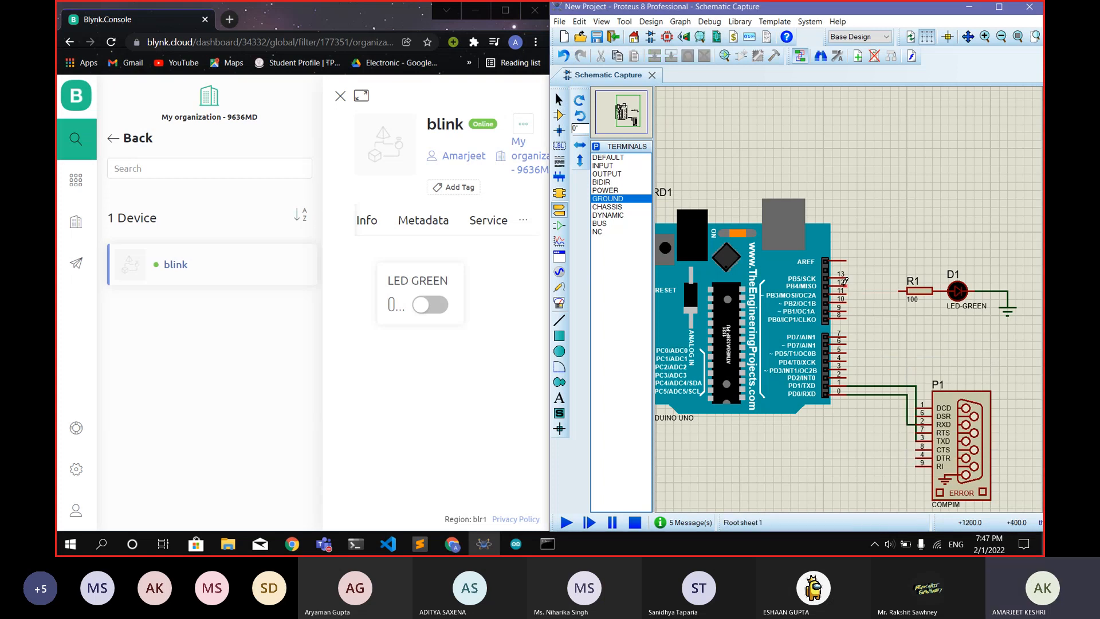
click(847, 285)
click(903, 287)
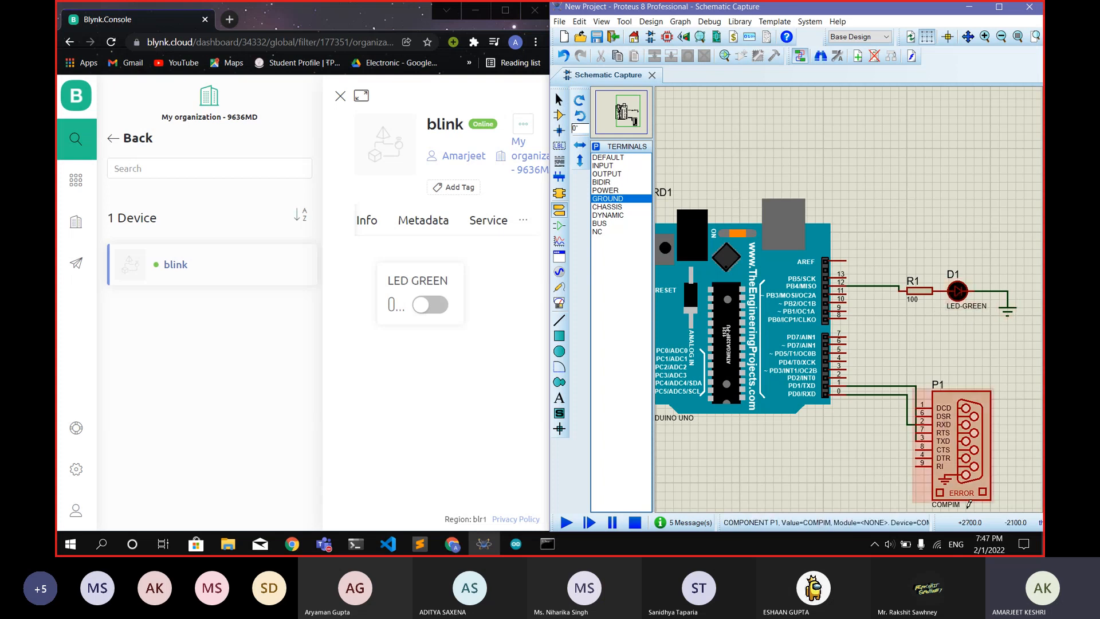
Step: Check the port and baud rate settings of the COMPIM component P1, leaving them as they are
click(964, 424)
click(964, 424)
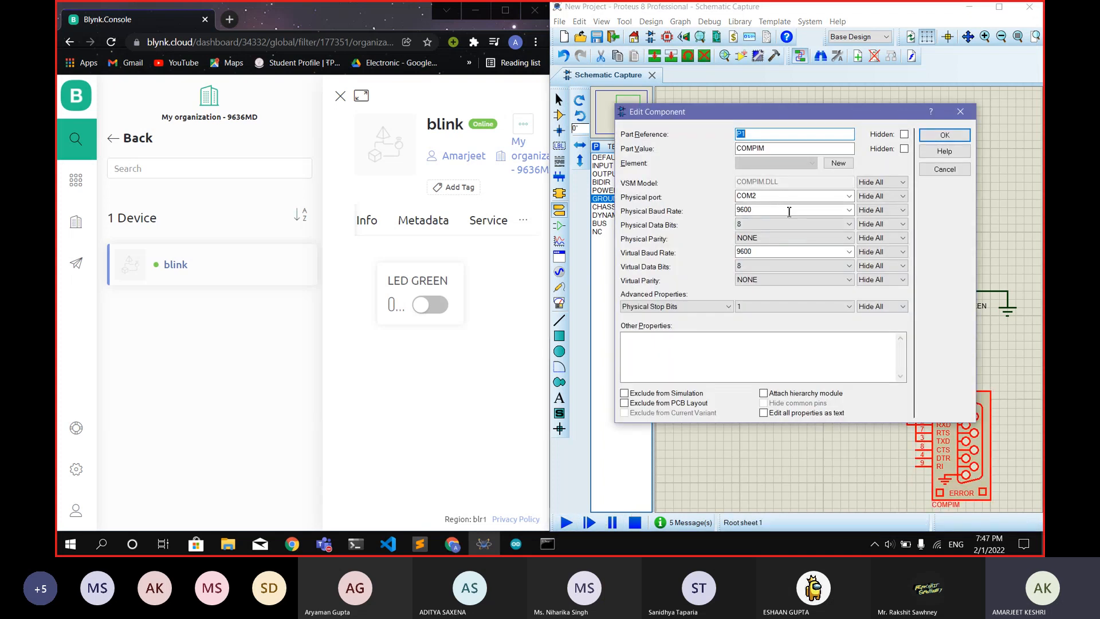
click(960, 112)
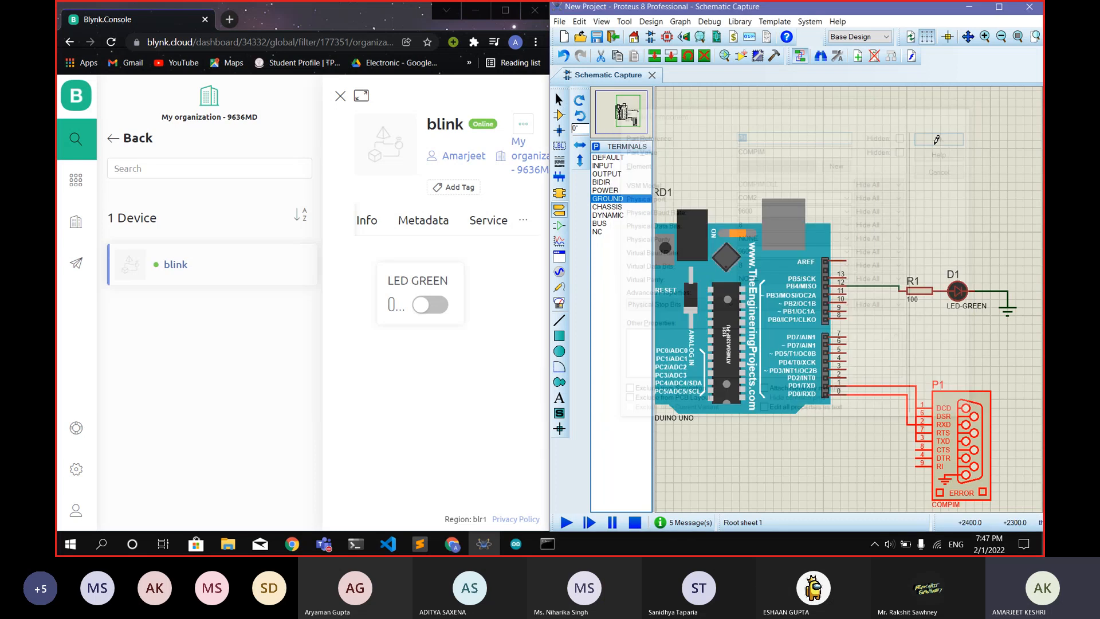
Step: Run the simulation and switch LED GREEN on and off twice on the Blynk dashboard to test the pin 12 wiring
click(564, 521)
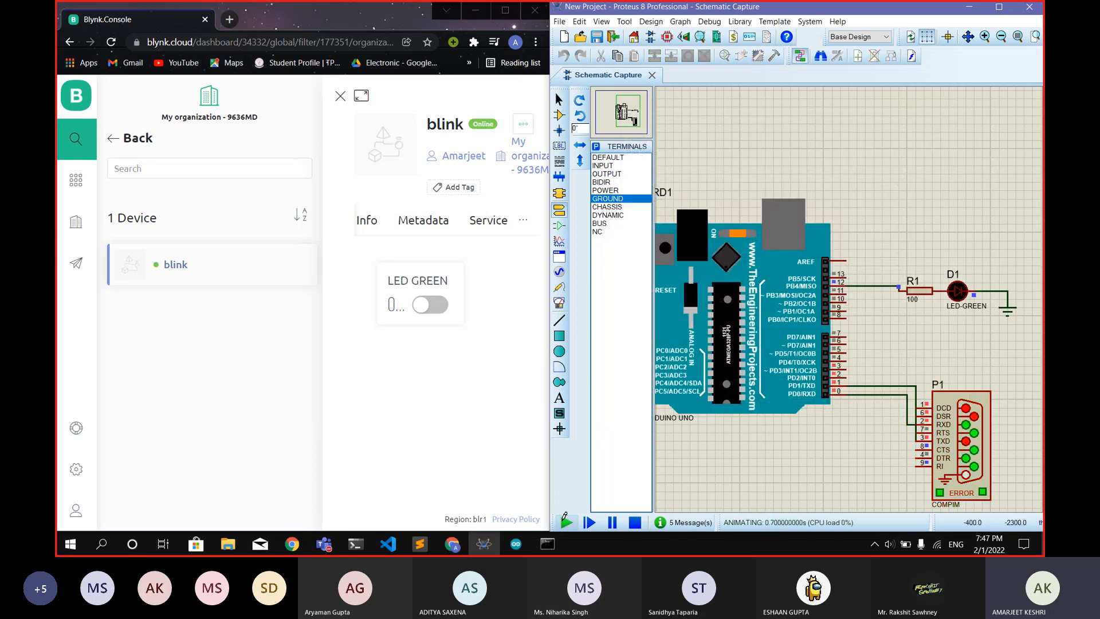
click(438, 312)
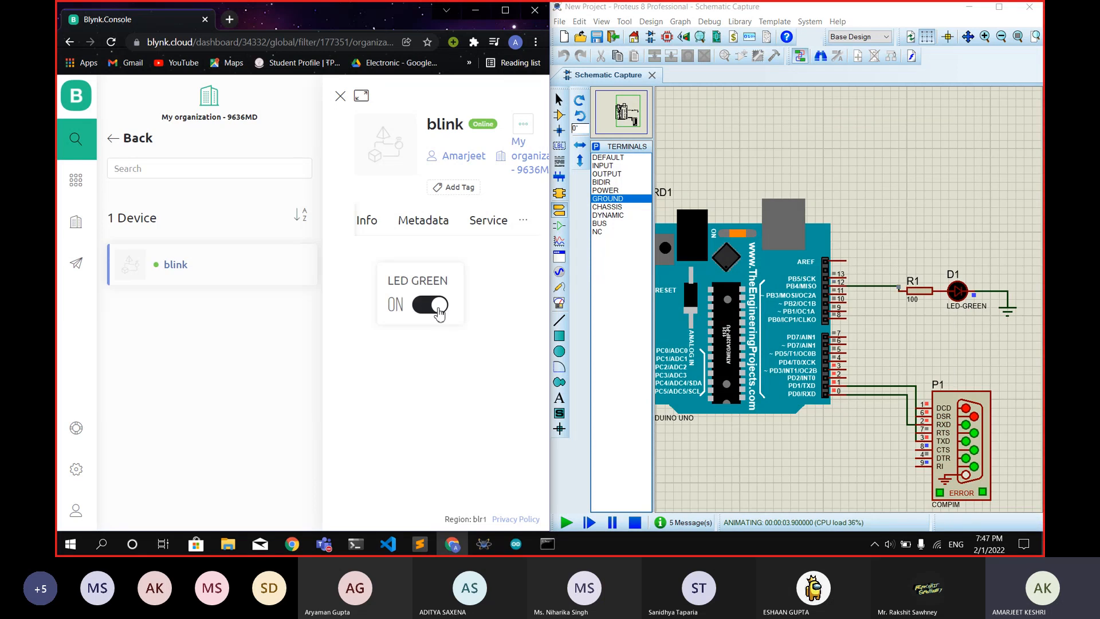
click(438, 313)
click(438, 312)
click(438, 312)
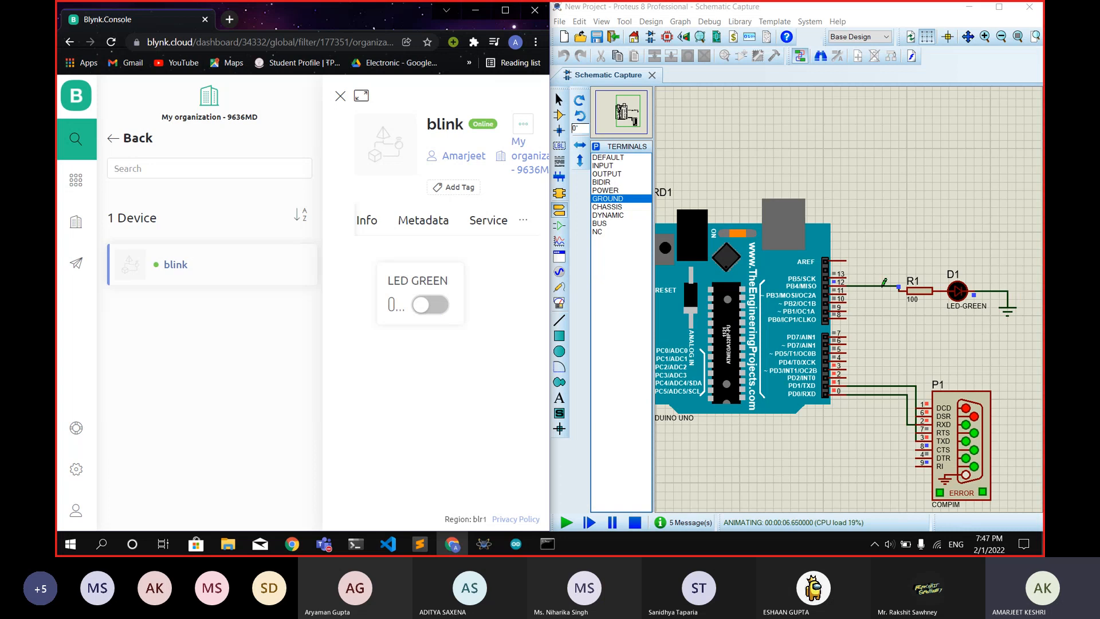
Step: Stop the simulation, delete resistor R1 with its wiring, and wire Arduino pin 12 directly to LED D1
click(635, 522)
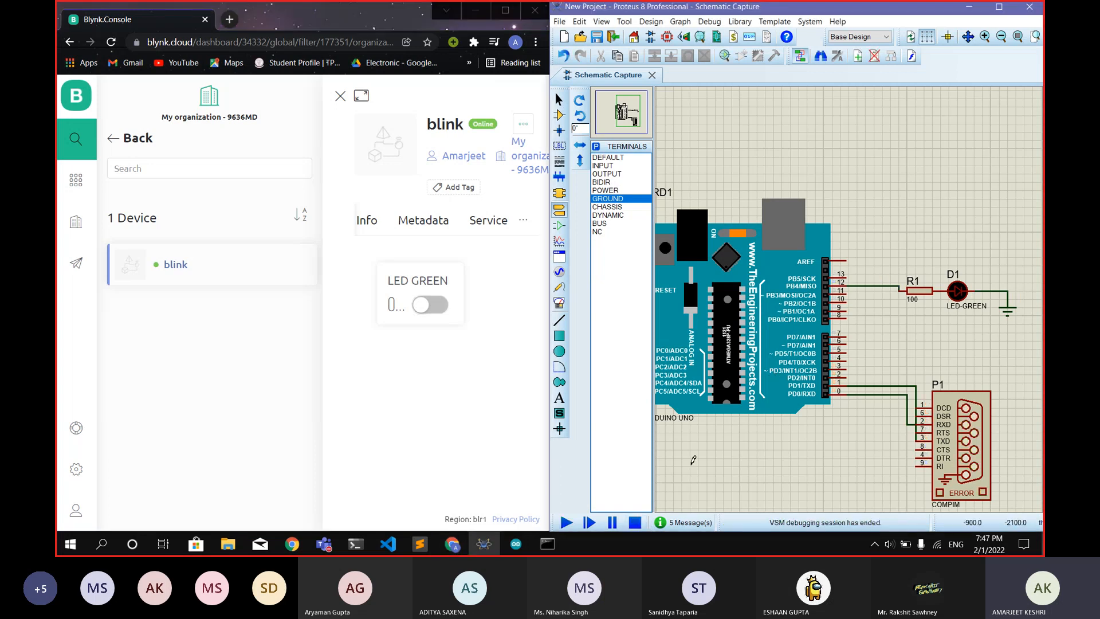
drag(891, 258, 942, 312)
right_click(911, 291)
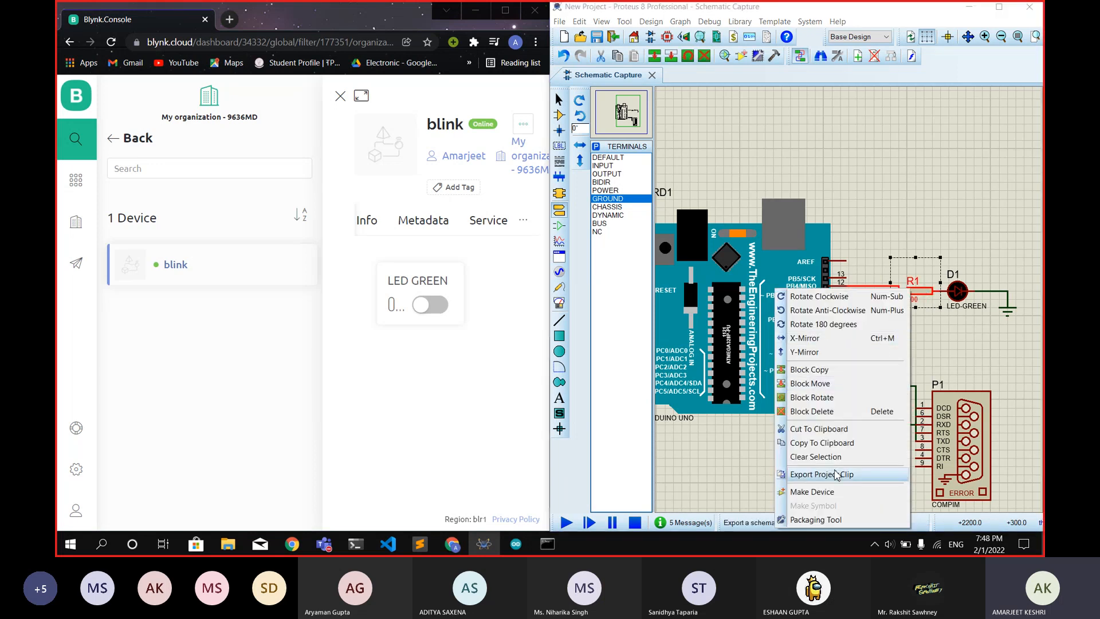
click(844, 411)
click(847, 283)
click(944, 288)
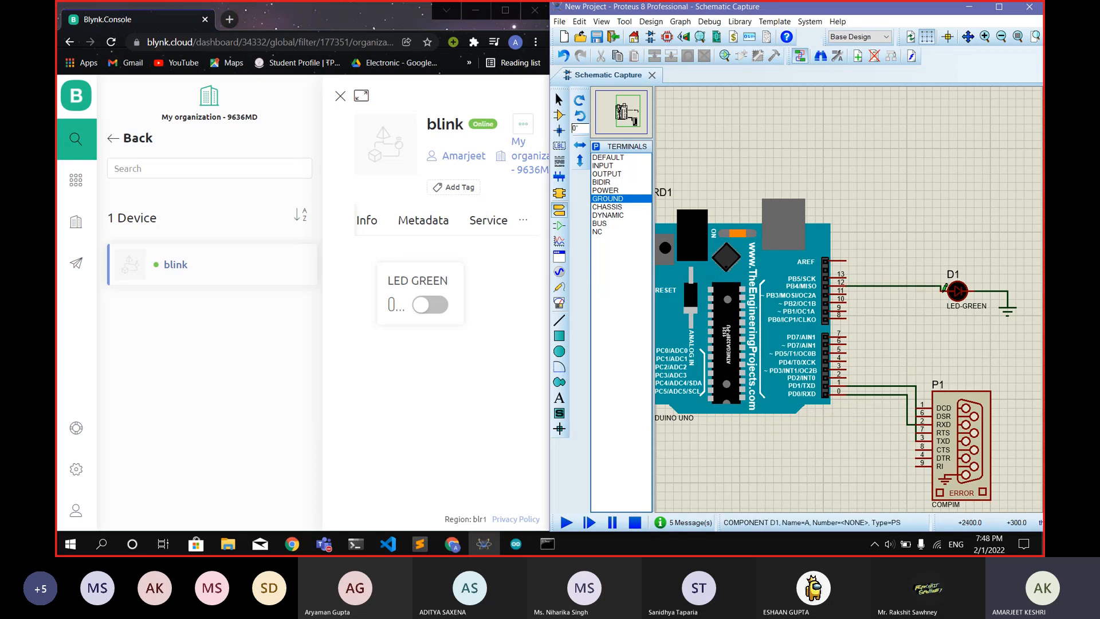
Step: Run the simulation again and test the directly wired LED by switching LED GREEN on and off in Blynk
click(567, 521)
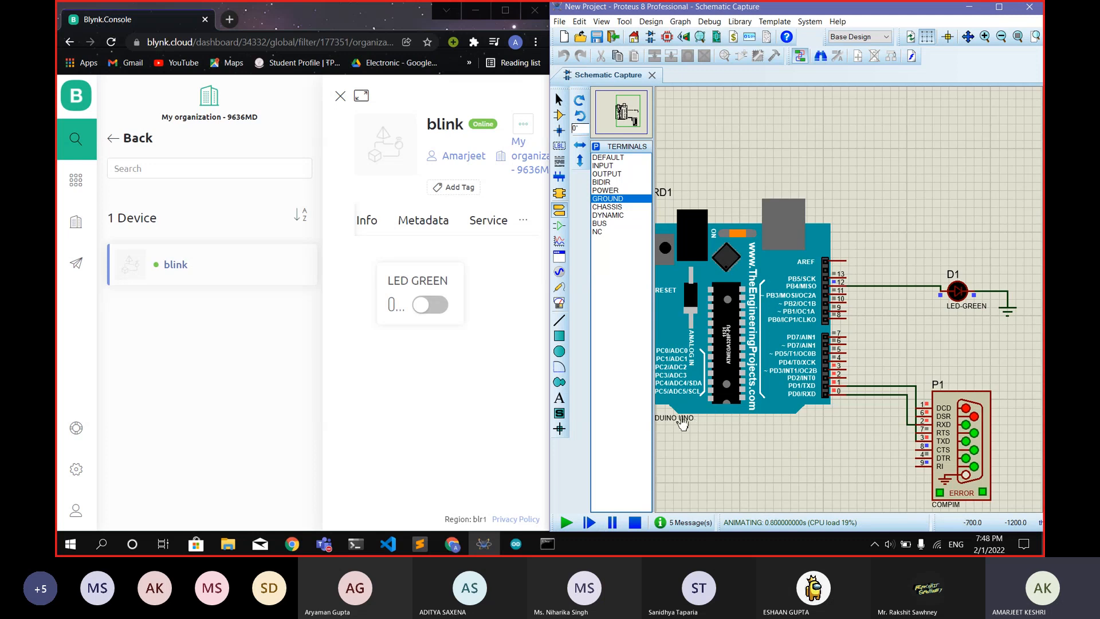
click(426, 309)
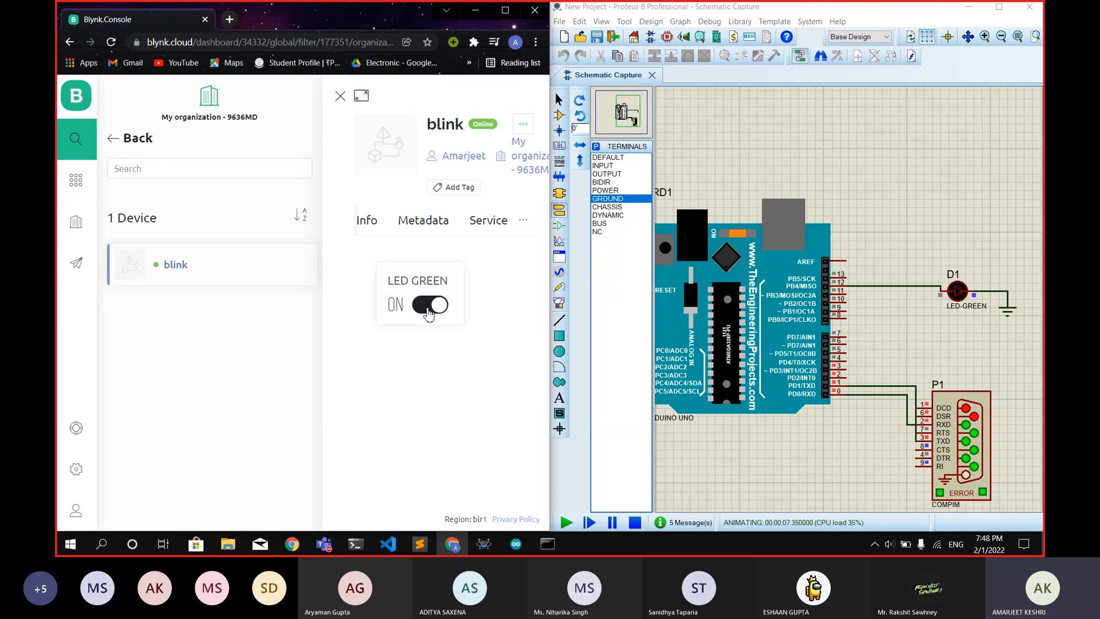
click(427, 310)
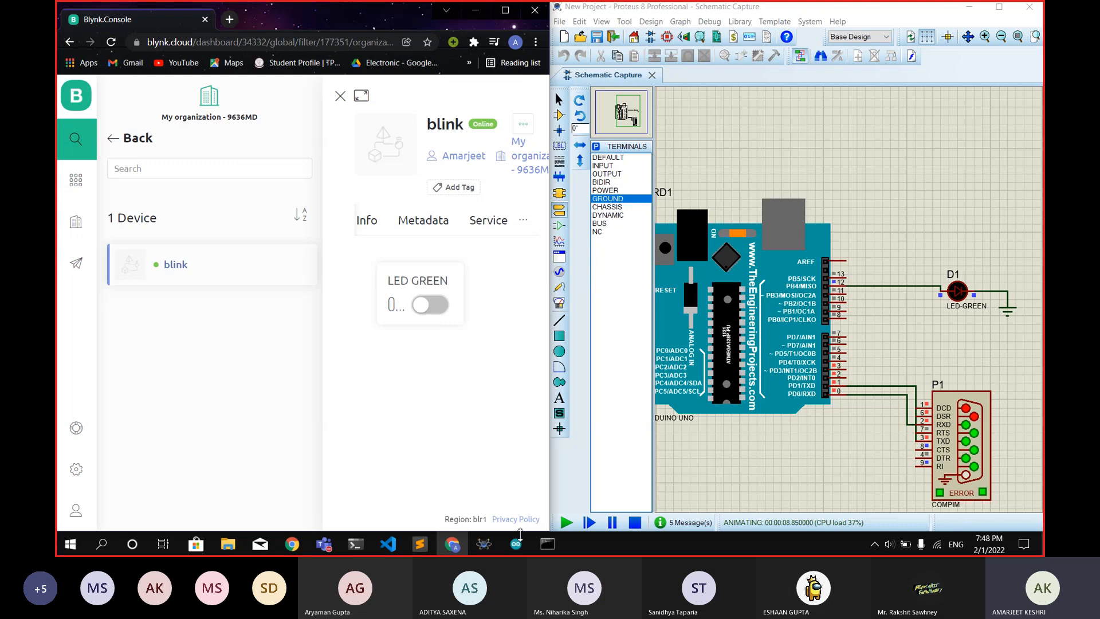
Step: Switch to the Arduino IDE, enlarge the code area and review the sketch from the Blynk includes down to loop()
click(516, 543)
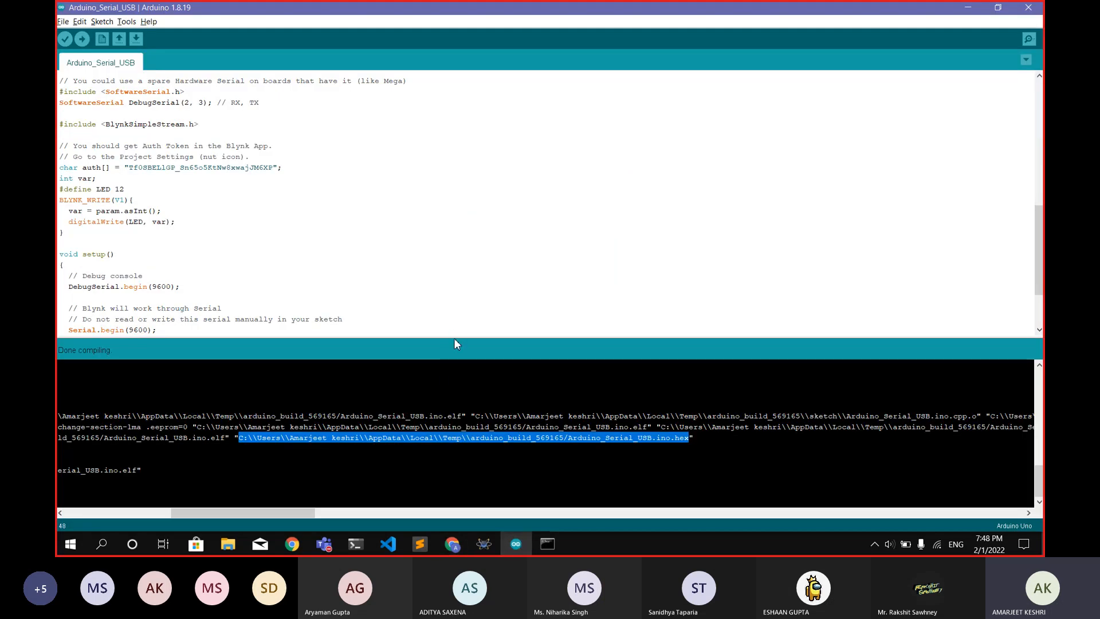
drag(454, 343, 434, 417)
scroll(432, 352, down, 1)
scroll(398, 297, up, 3)
scroll(397, 297, down, 3)
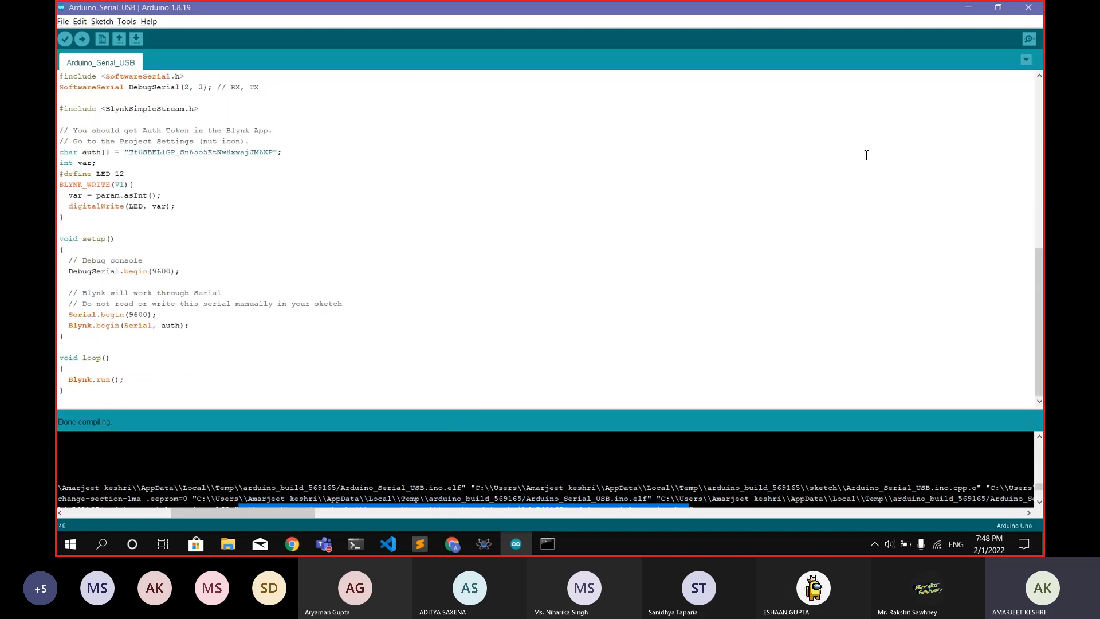
click(968, 8)
click(968, 8)
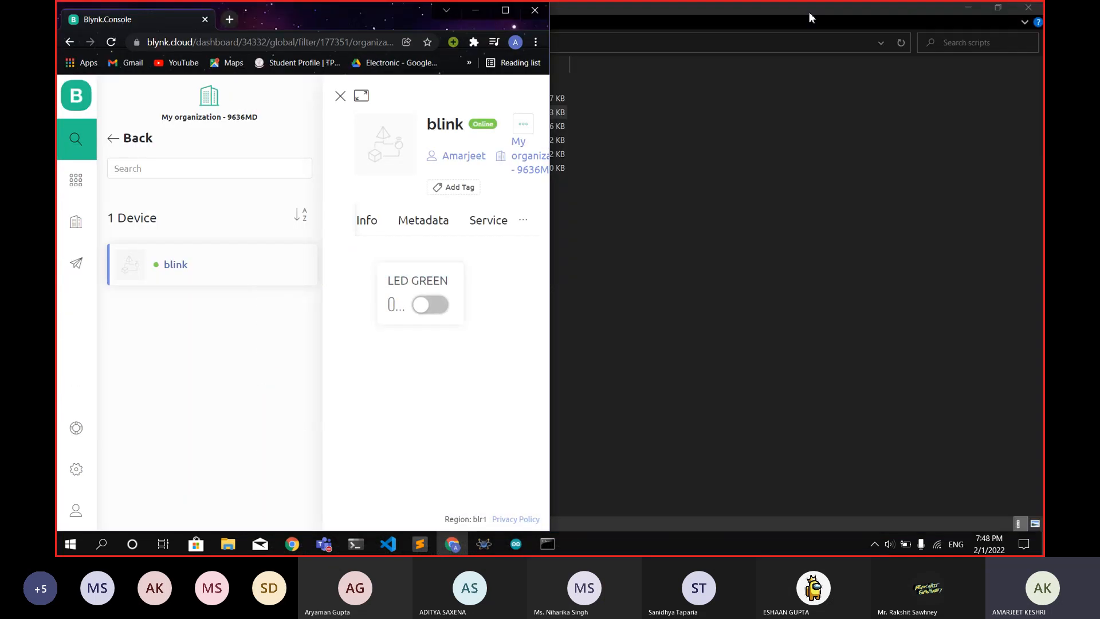
Step: Open the older Arduino_Serial_USB.ino reference sketch from the Arduino_Serial_USB folder on the desktop
click(820, 6)
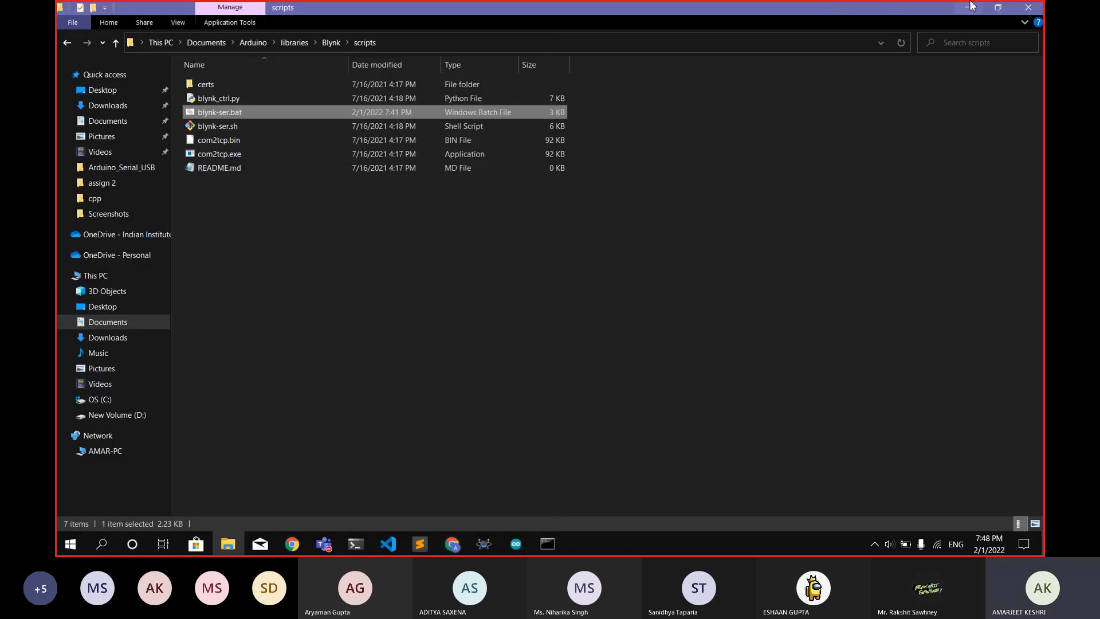
click(968, 8)
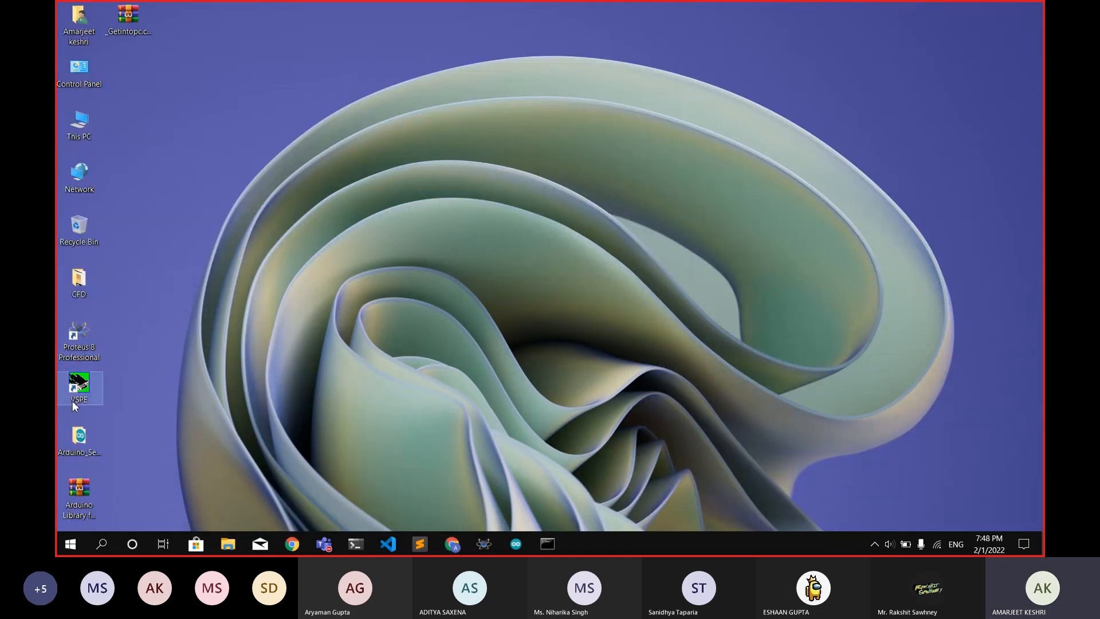
double_click(95, 446)
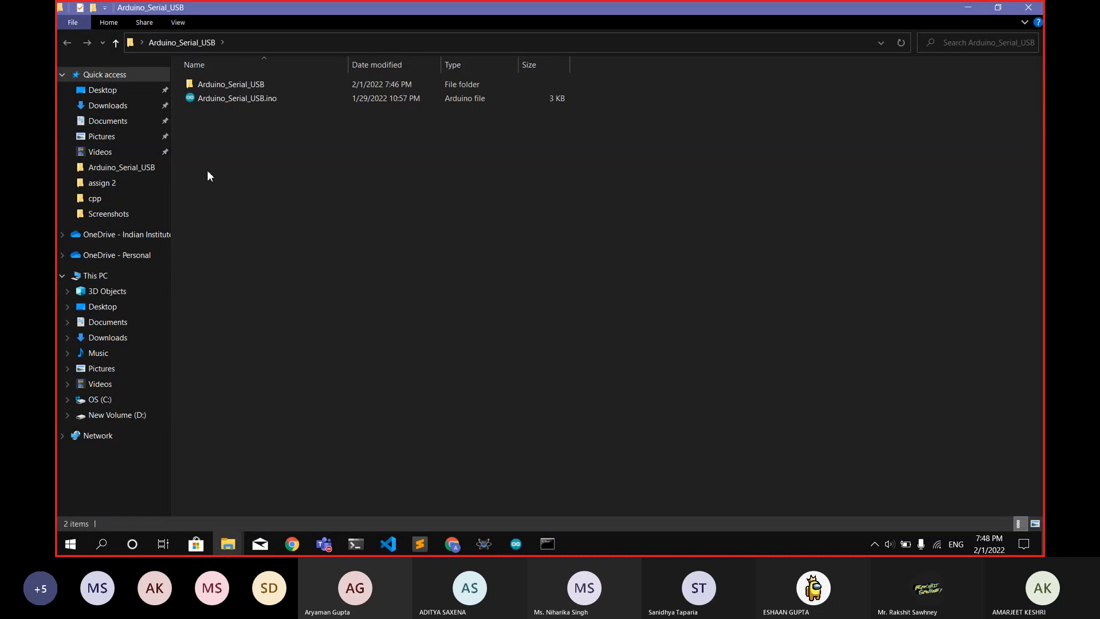
click(248, 99)
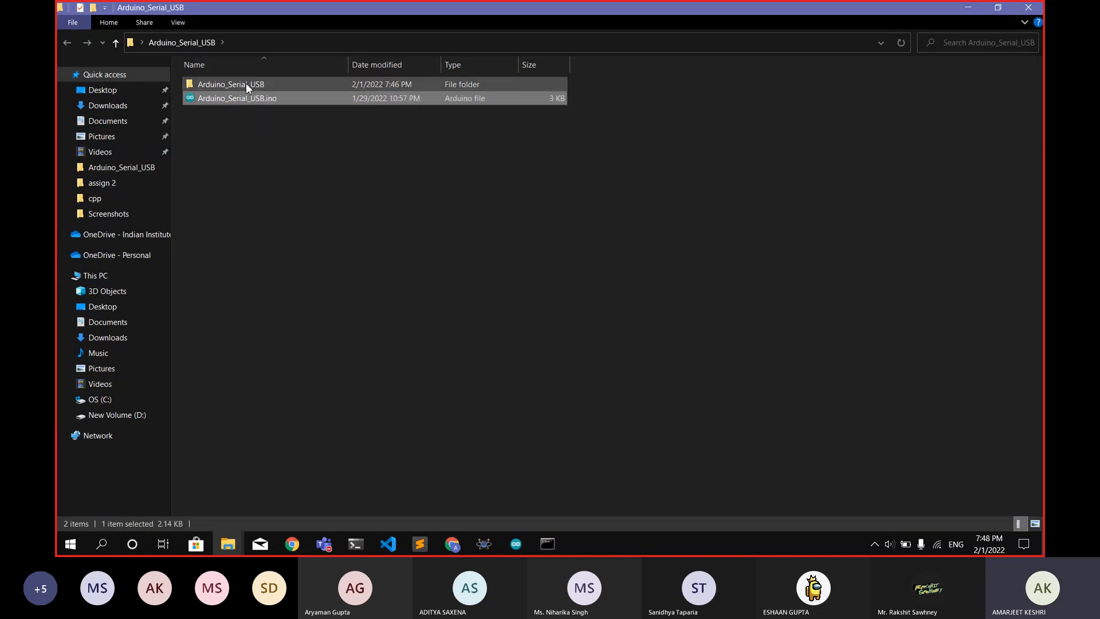
double_click(246, 83)
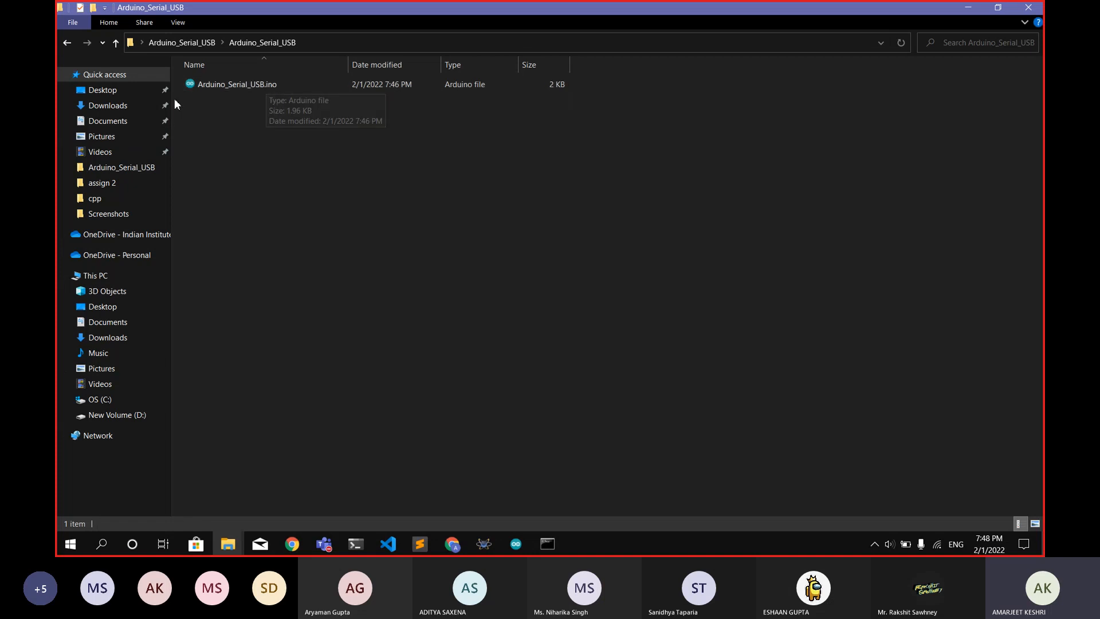
click(67, 49)
double_click(219, 98)
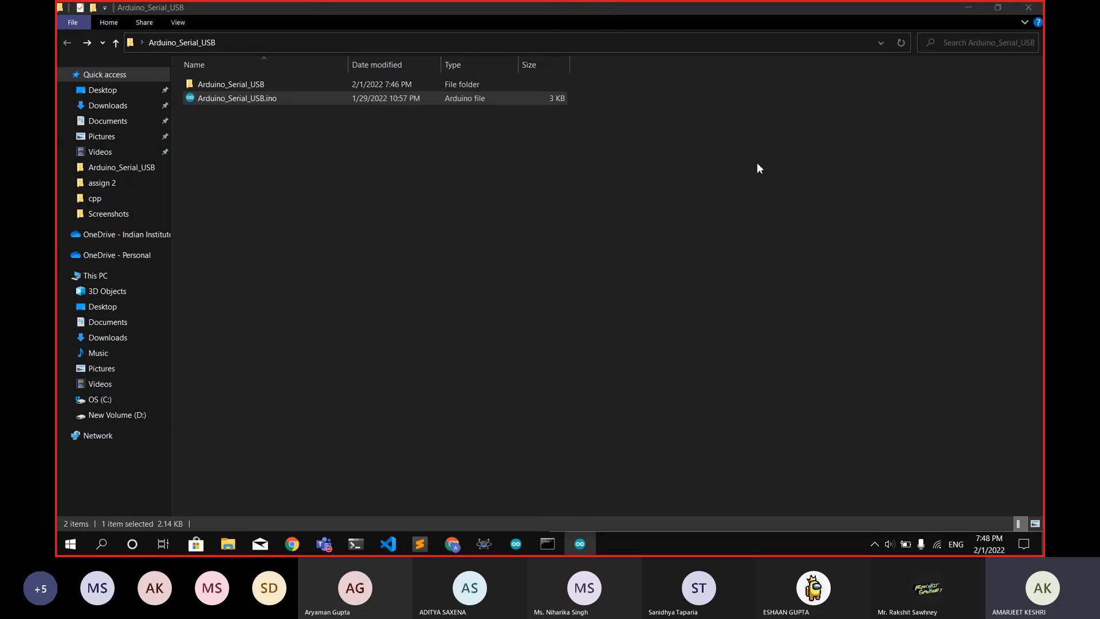
click(582, 543)
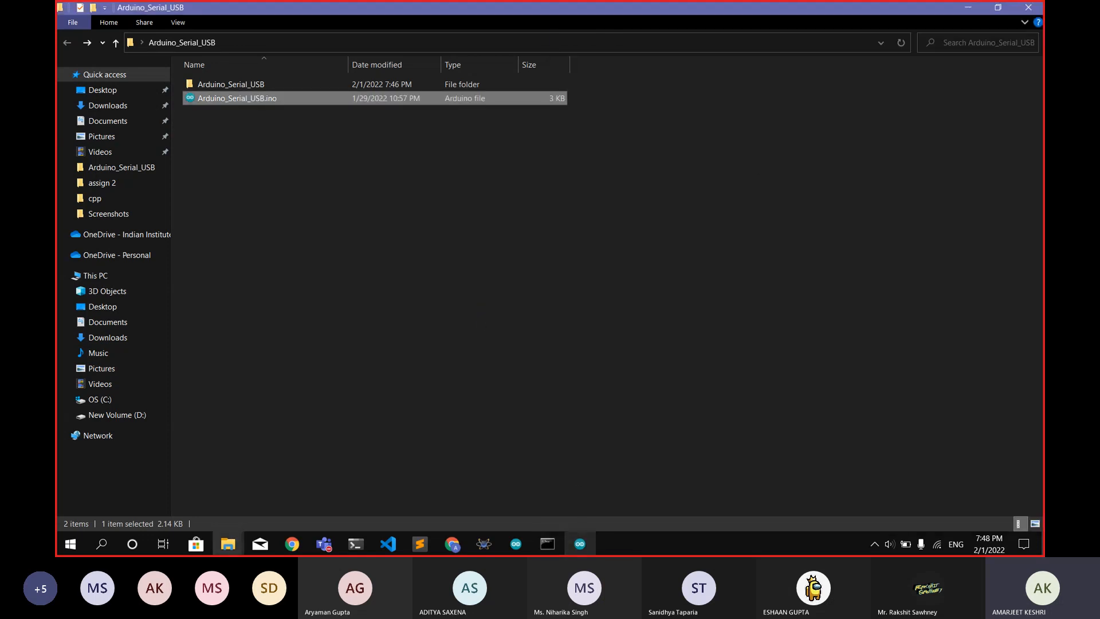
click(579, 545)
Step: Examine the reference sketch's LED definitions and the pinMode lines in setup(), then minimize its window
scroll(672, 209, down, 5)
scroll(567, 229, down, 3)
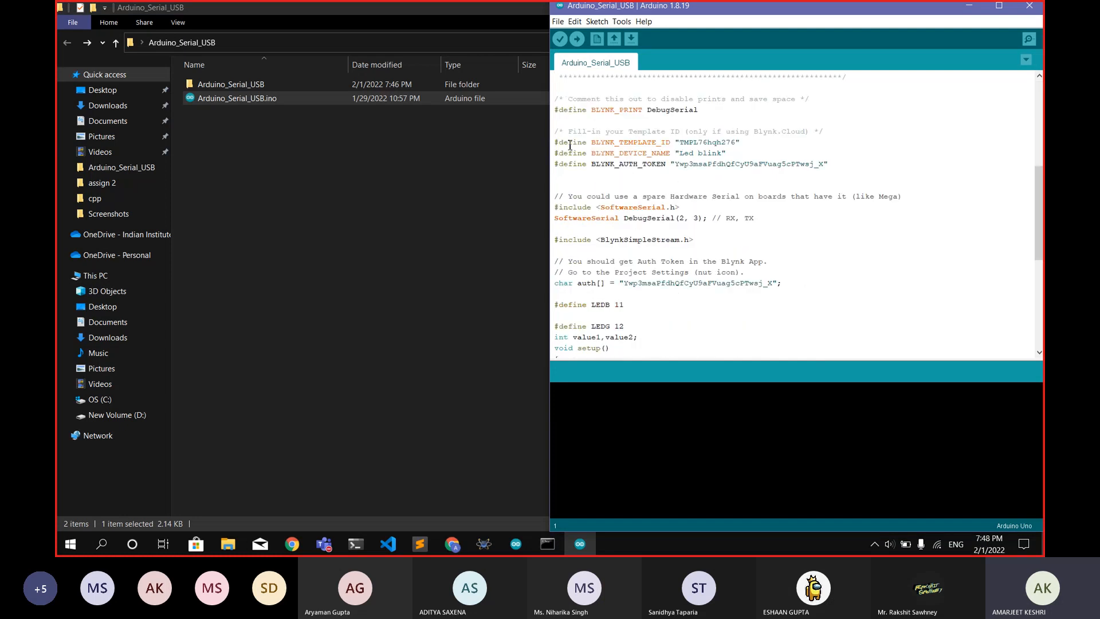
scroll(683, 252, down, 2)
scroll(641, 272, down, 4)
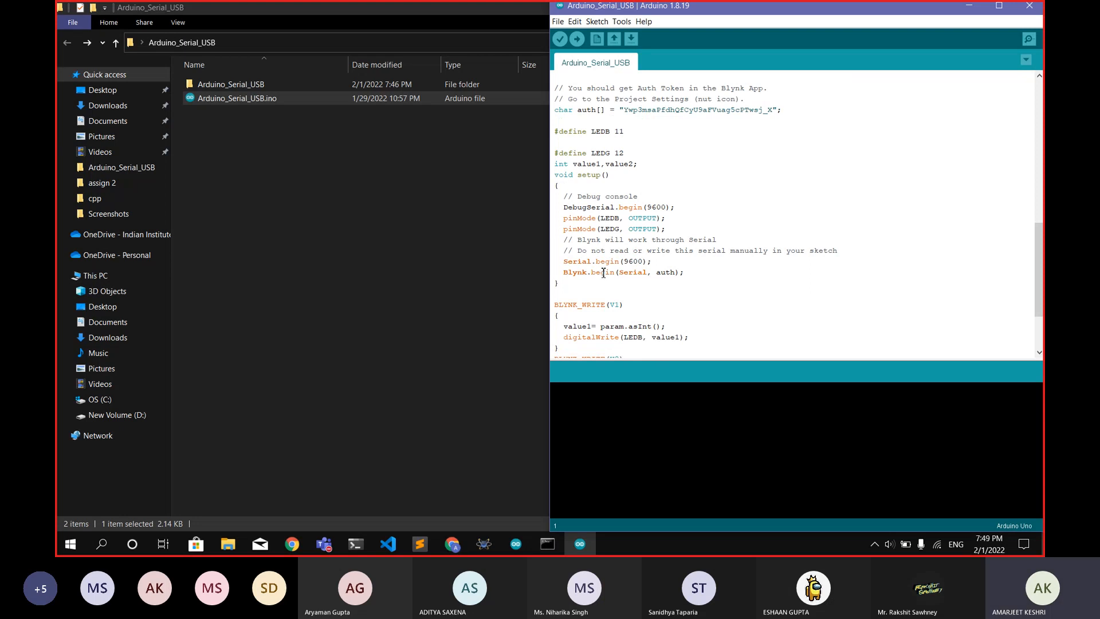
drag(563, 223, 672, 227)
click(671, 226)
drag(562, 221, 668, 229)
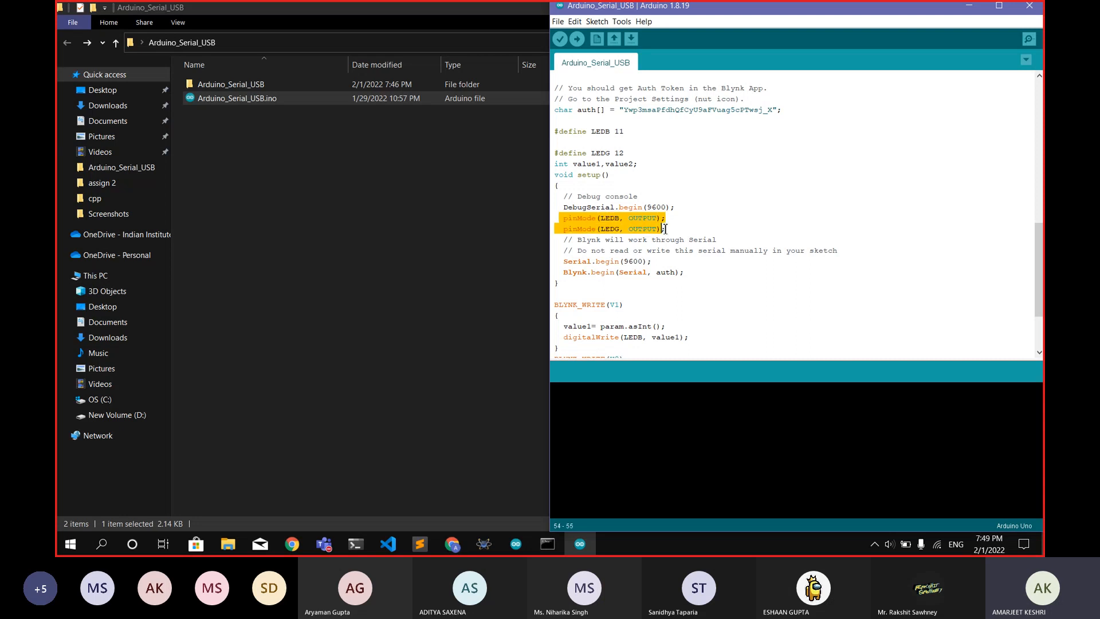
click(968, 7)
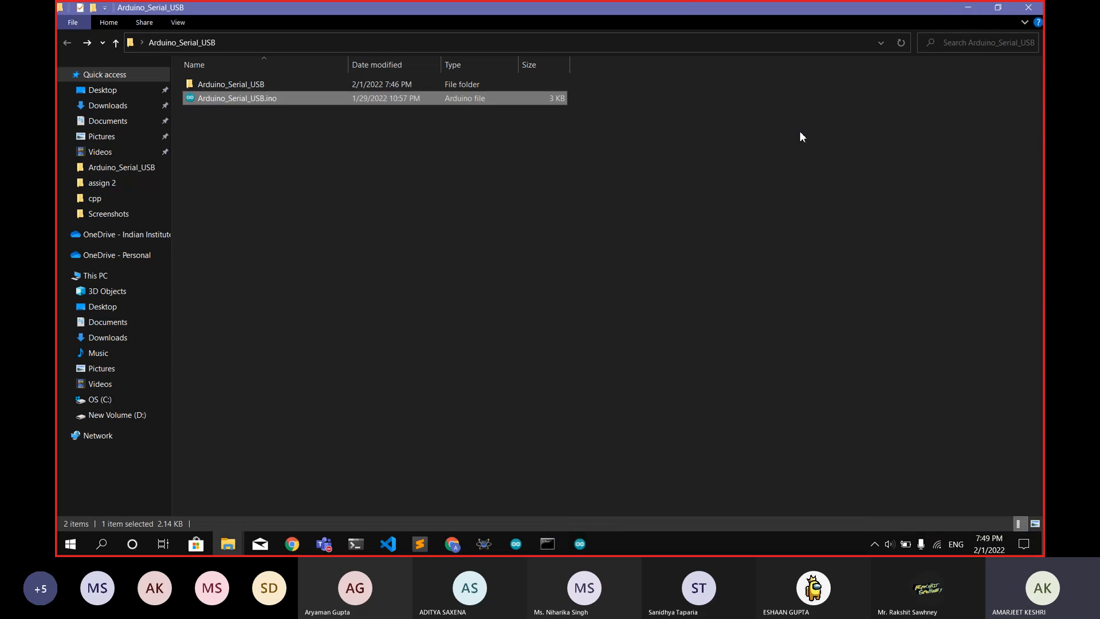
Step: In the current Arduino sketch, add pinMode(LED, OUTPUT); to setup() below DebugSerial.begin(9600)
click(527, 541)
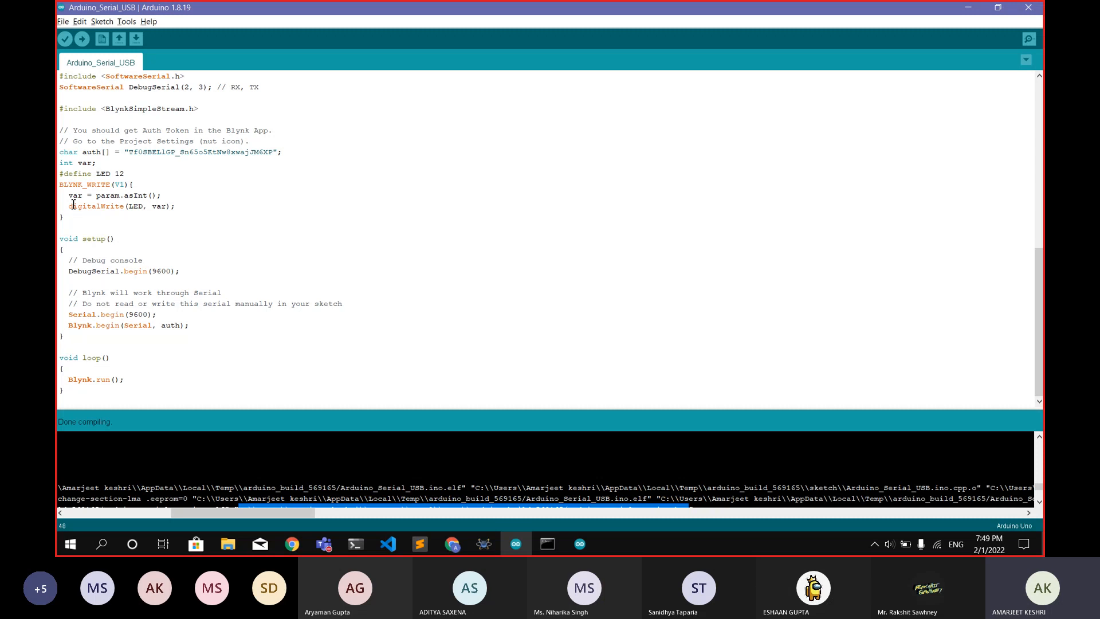
drag(69, 207, 194, 207)
click(186, 211)
click(91, 286)
text(pin)
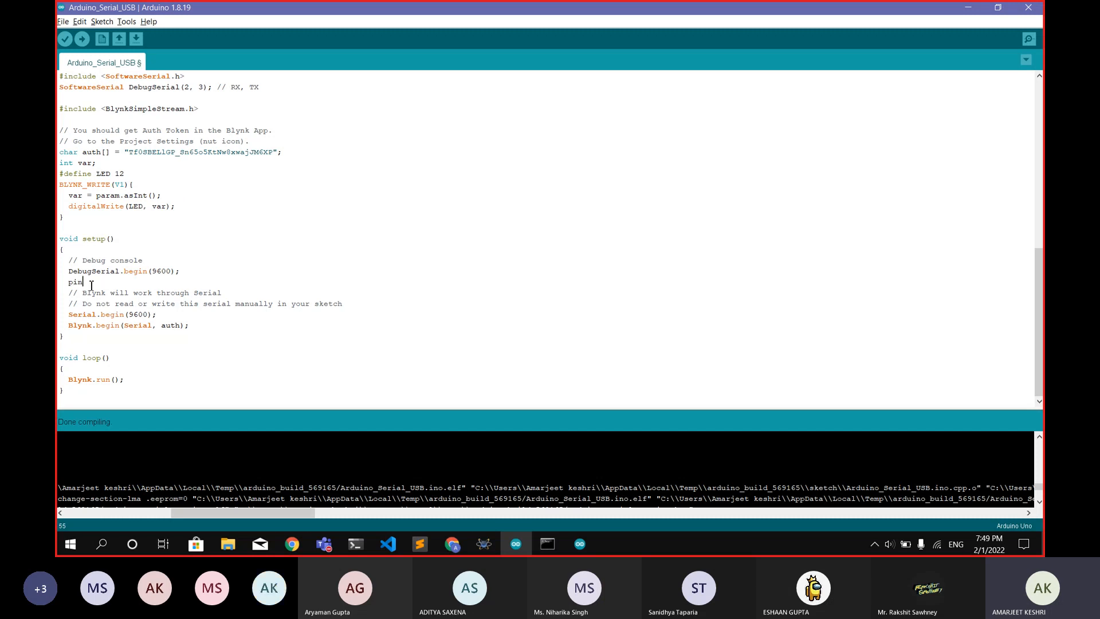
text(Mode(le)
key(BackSpace)
text(LED, OUTPUT);)
Step: Compile the sketch and copy the full path of Arduino_Serial_USB.ino.hex from the compiler output
click(65, 39)
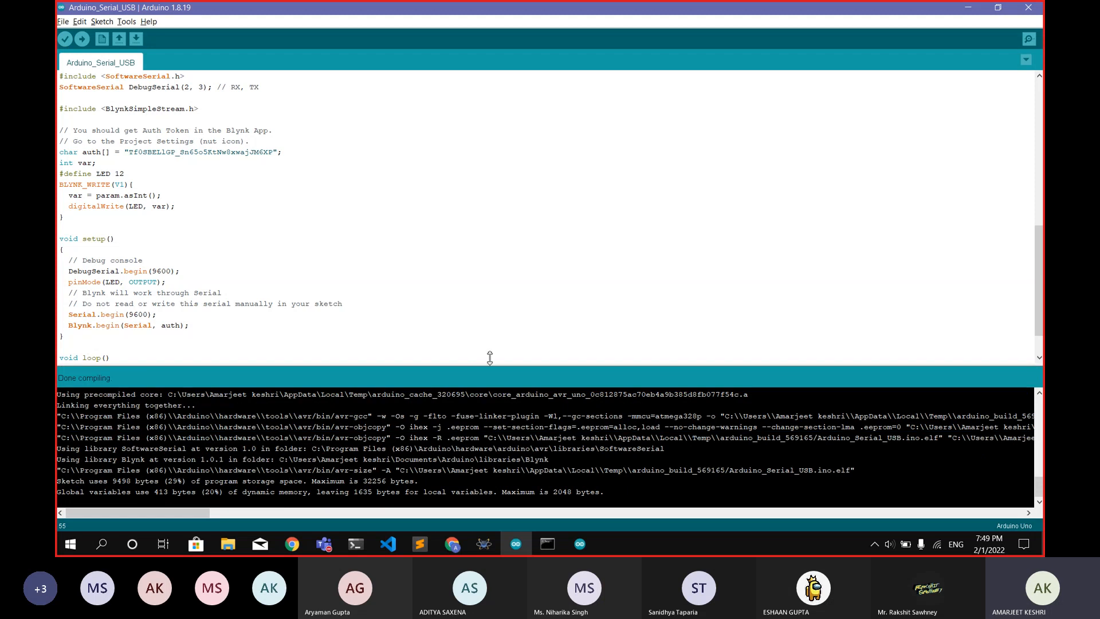
drag(180, 513, 330, 497)
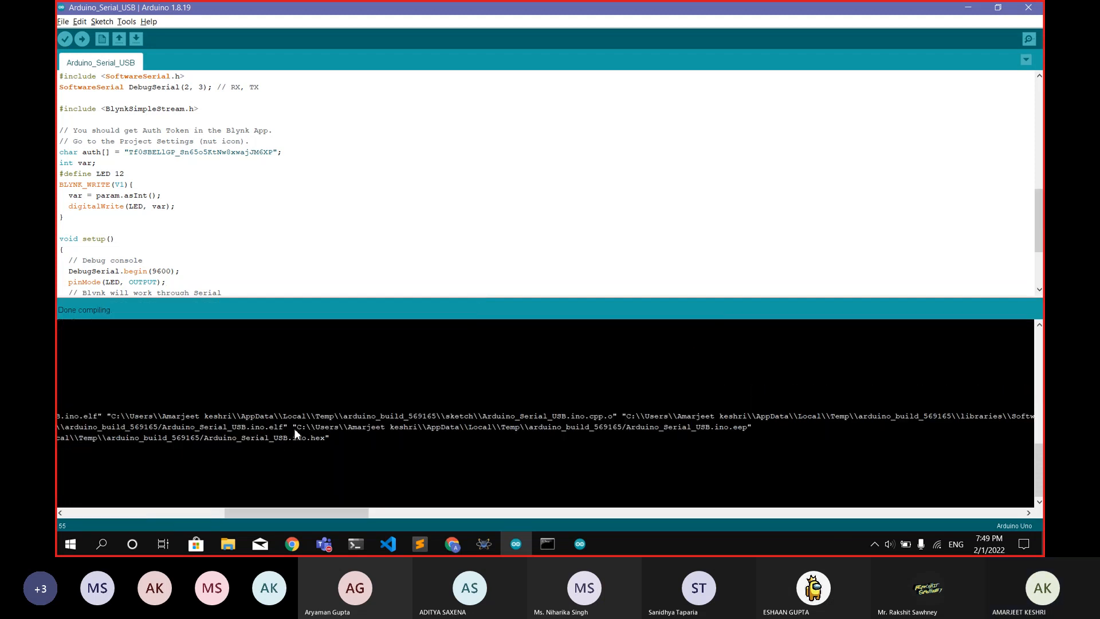
drag(294, 428, 668, 430)
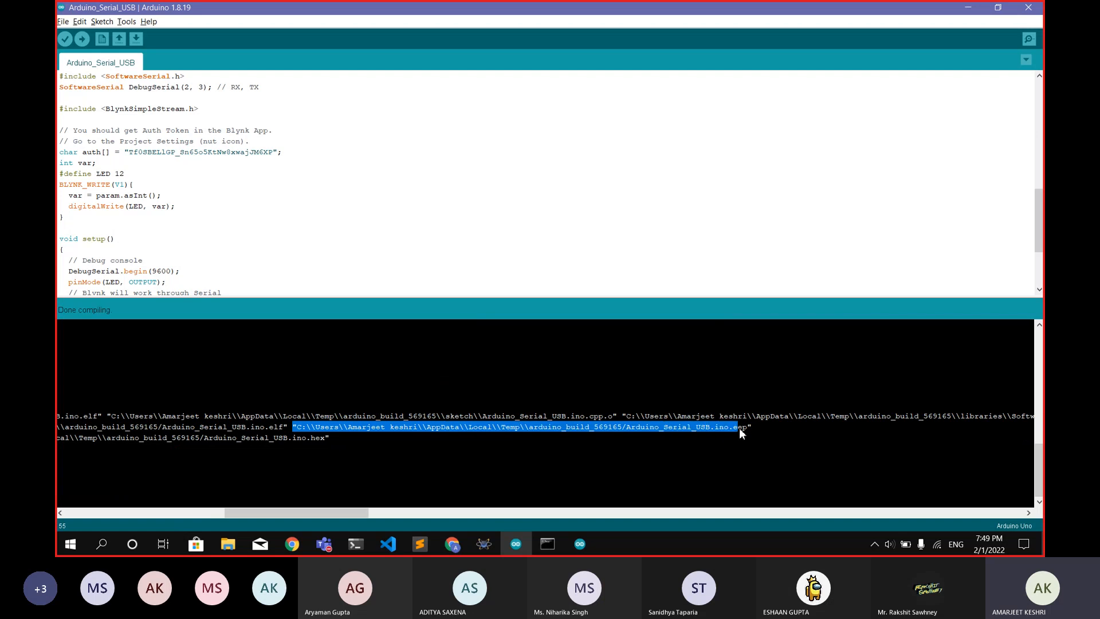
click(756, 428)
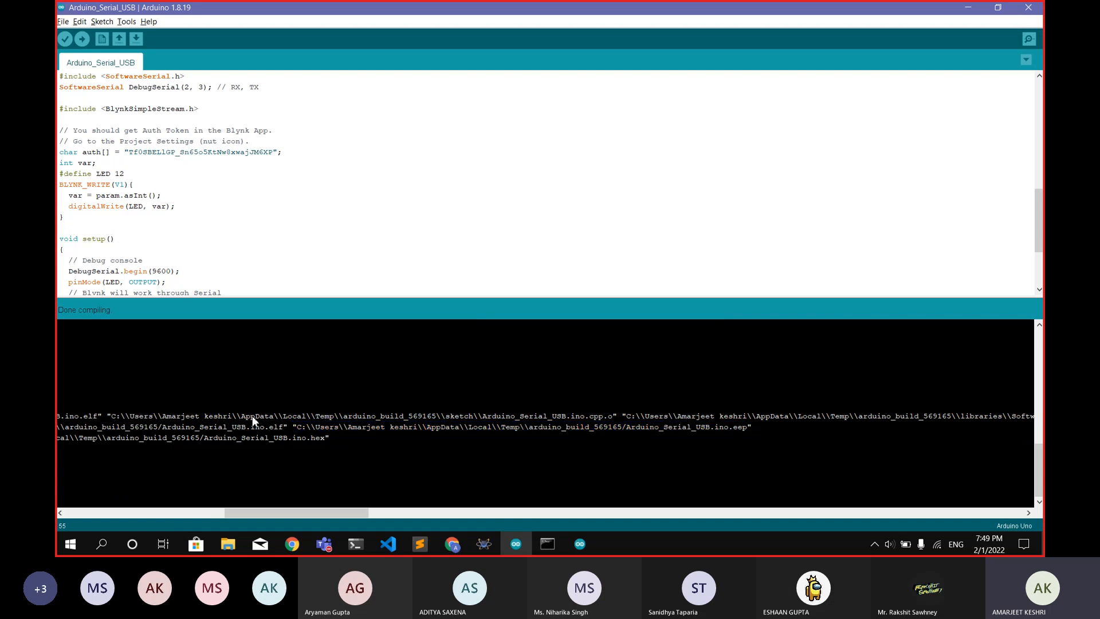
click(410, 424)
drag(235, 510, 159, 510)
drag(325, 437, 774, 441)
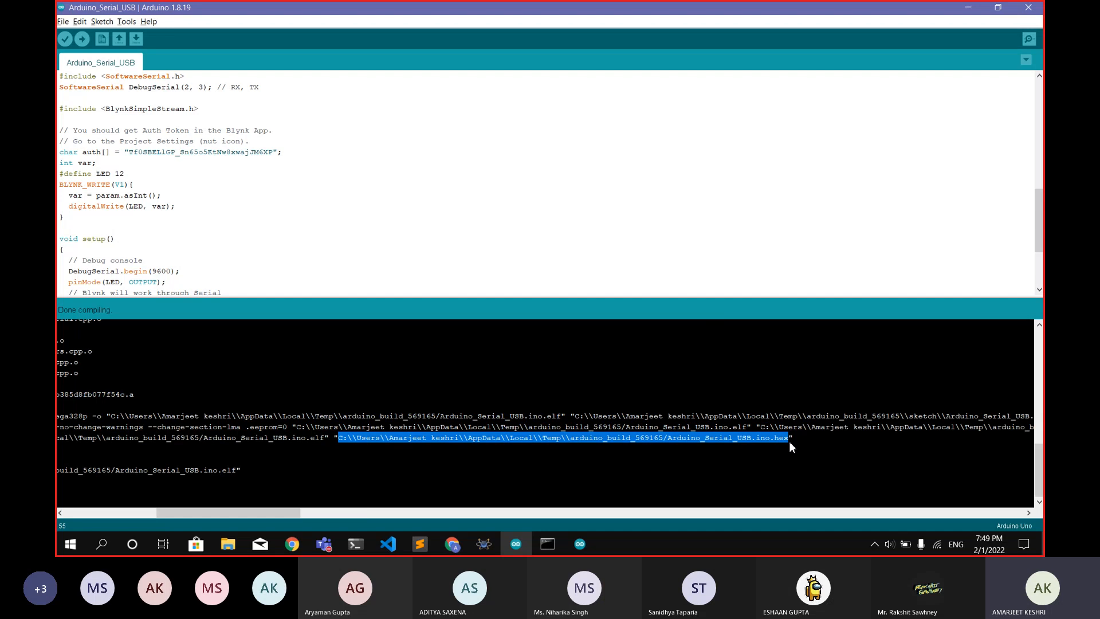
Step: Switch to Proteus, stop the simulation, and set the Arduino Uno's program file to the copied Arduino_Serial_USB.ino.hex path
click(484, 544)
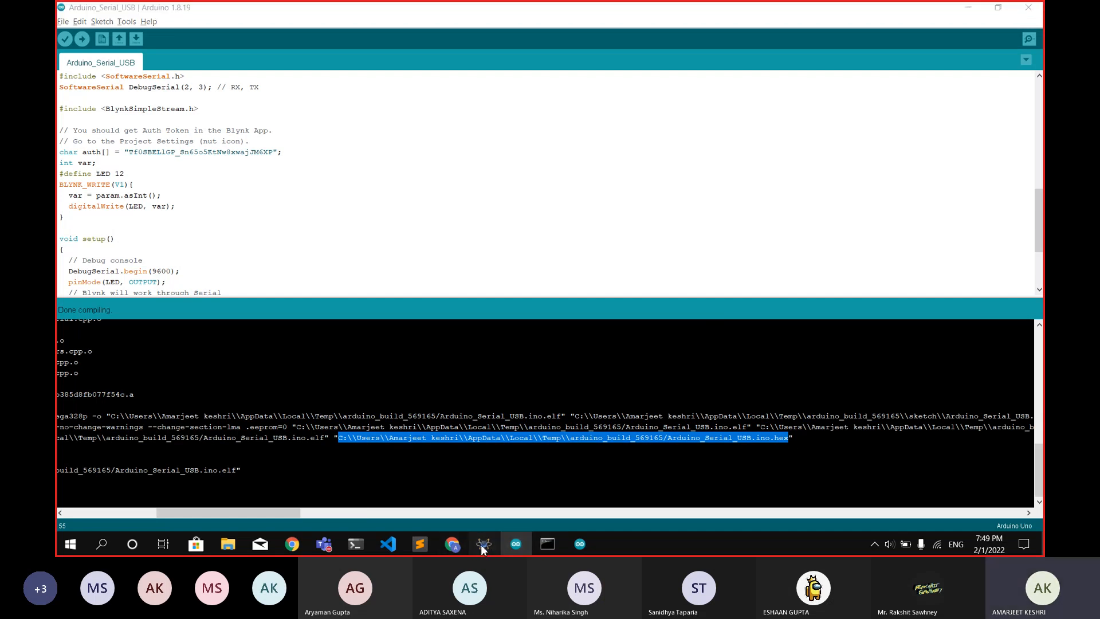
click(634, 522)
double_click(735, 330)
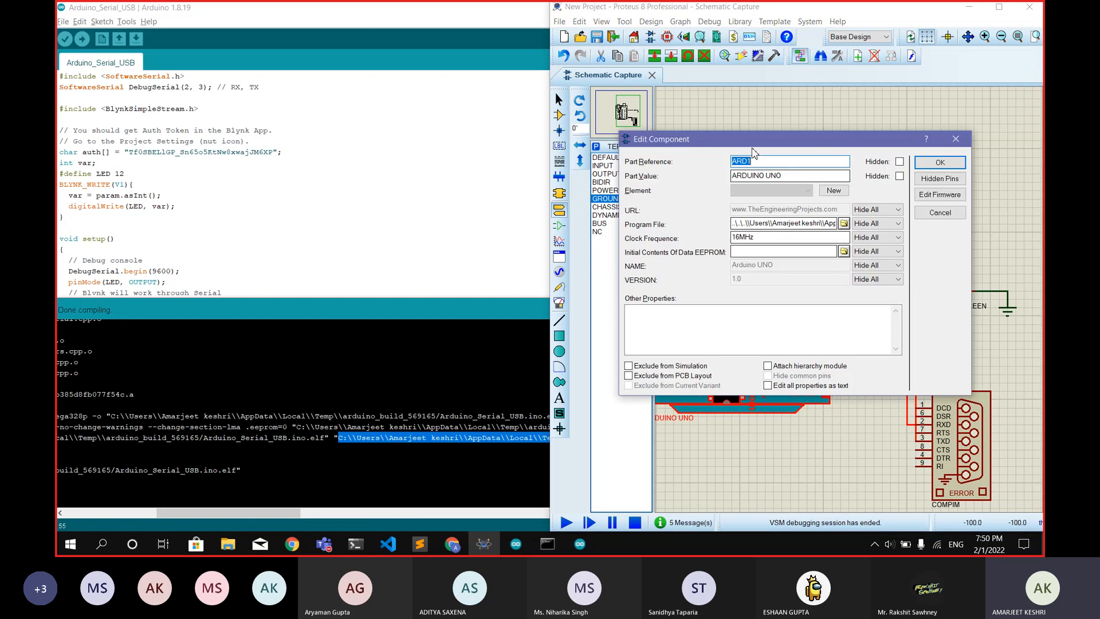
double_click(774, 223)
click(778, 227)
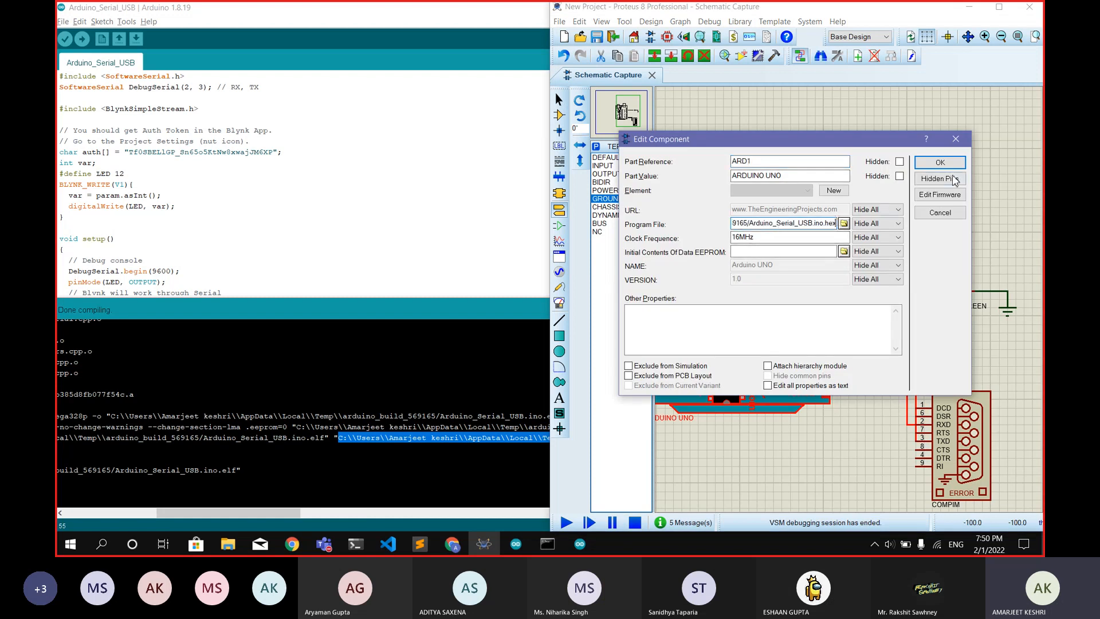
click(941, 162)
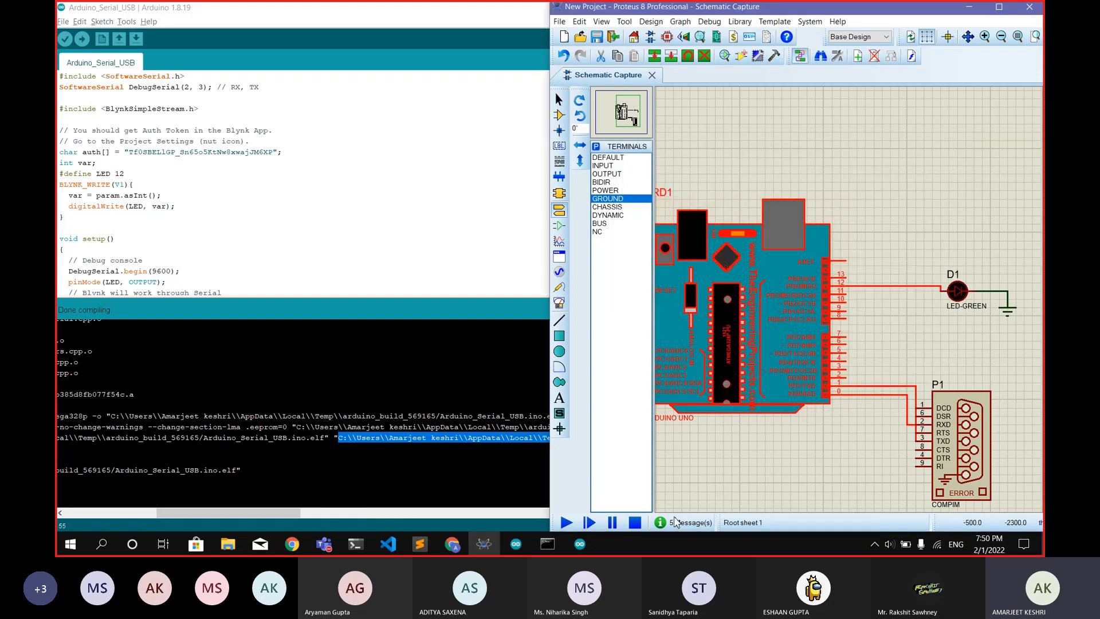
Step: Run the simulation and test the LED by toggling Blynk's LED GREEN switch on and off repeatedly, leaving it off
click(561, 524)
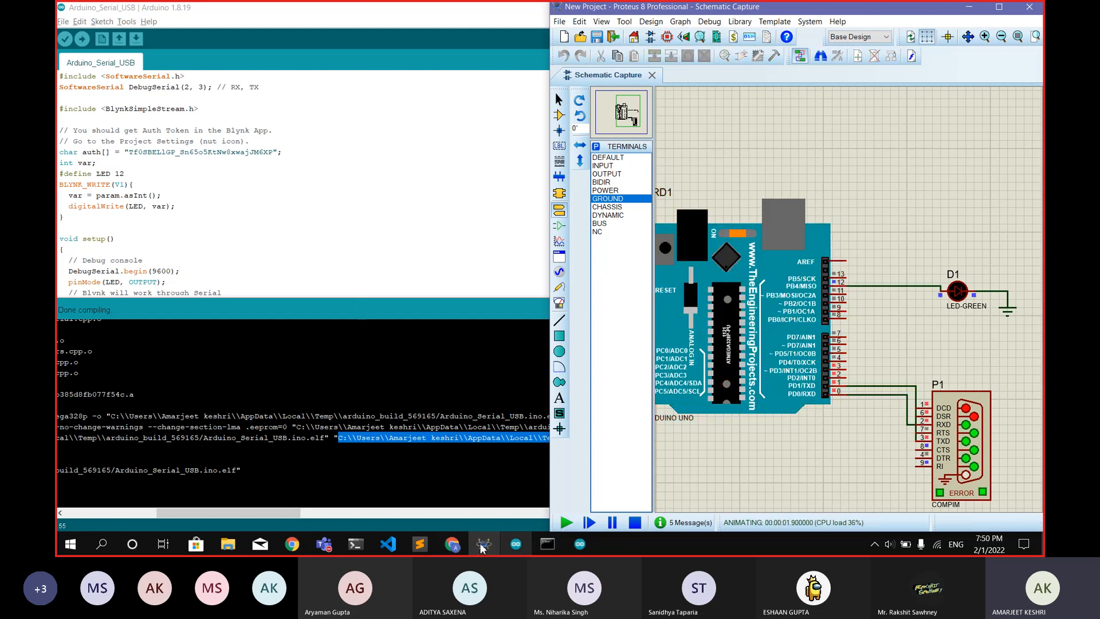
click(454, 543)
click(427, 305)
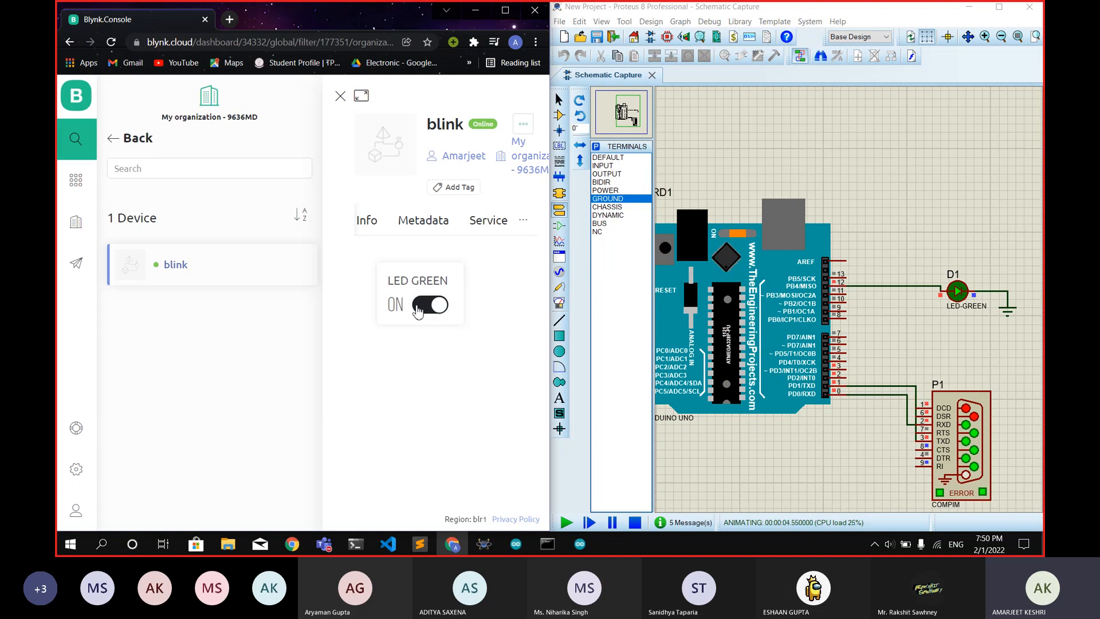
click(417, 308)
click(442, 309)
click(424, 307)
click(429, 309)
click(439, 313)
click(439, 313)
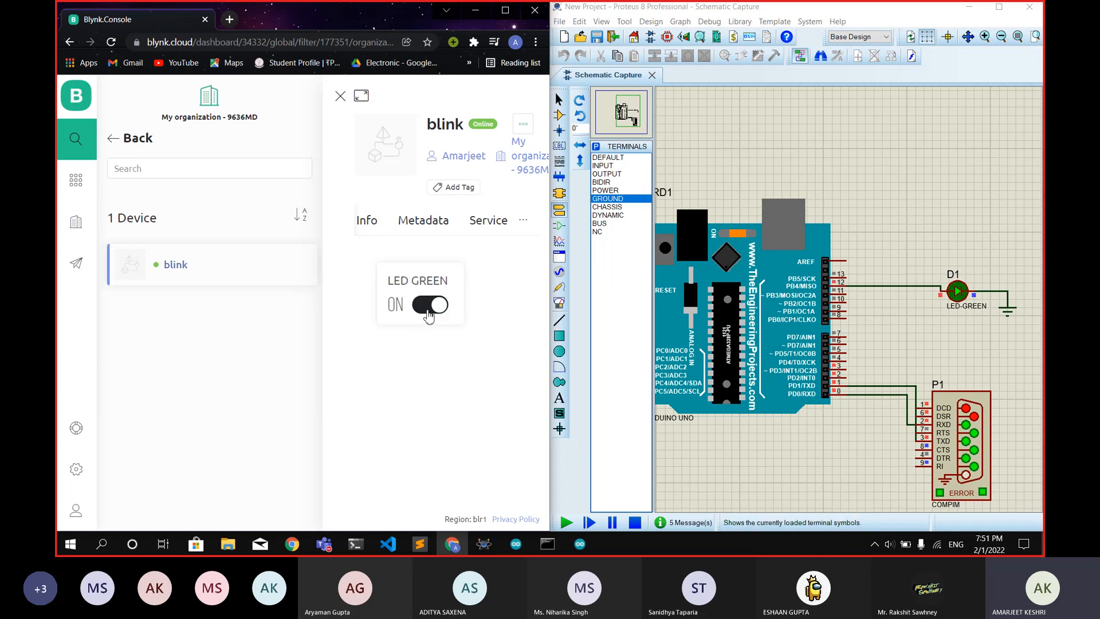
click(429, 308)
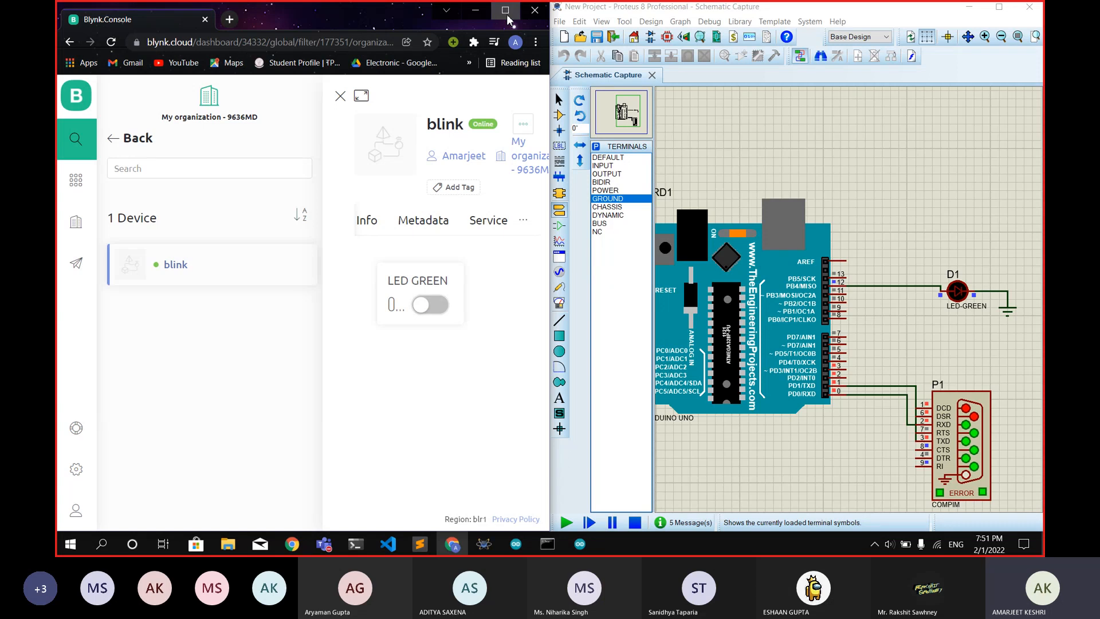
Step: Maximize the Blynk console window, stop the Proteus simulation, and return to the Blynk console
click(505, 10)
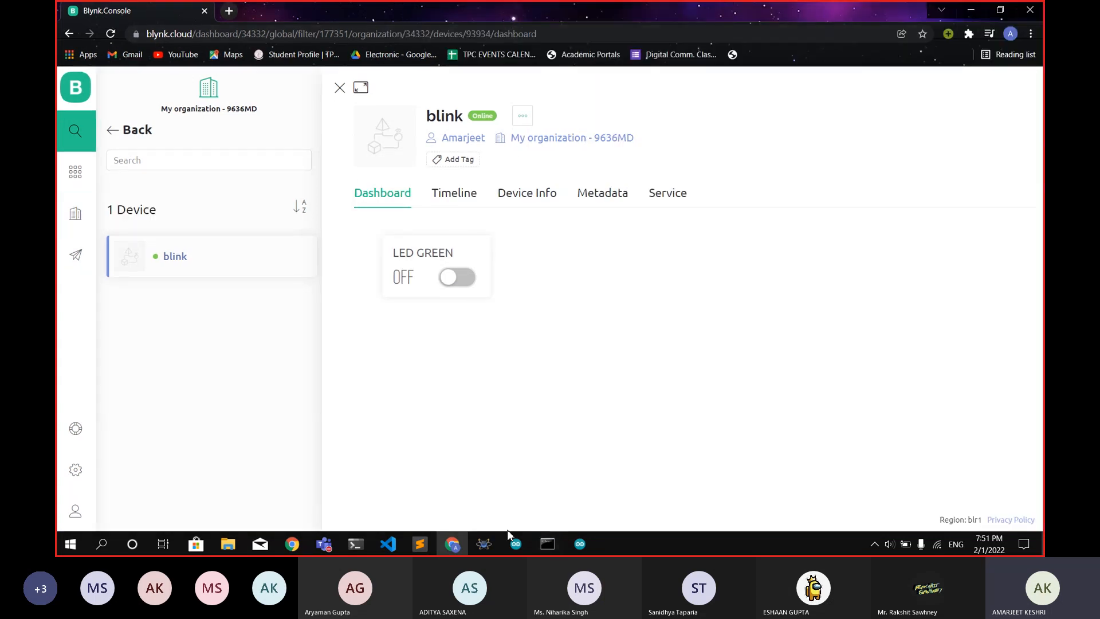
click(486, 542)
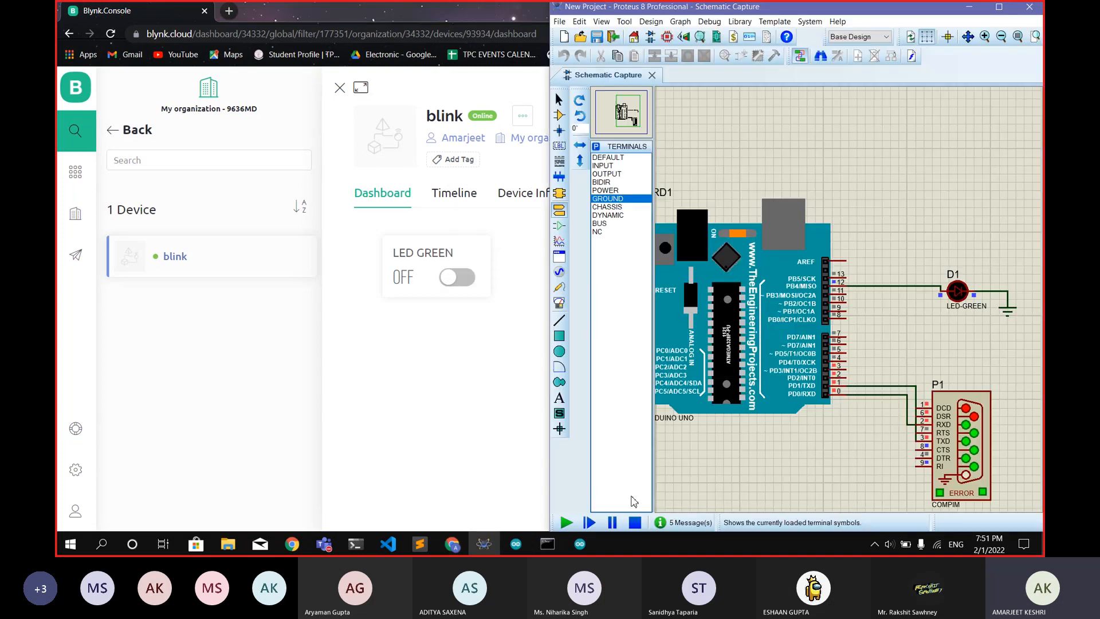
click(634, 523)
click(347, 312)
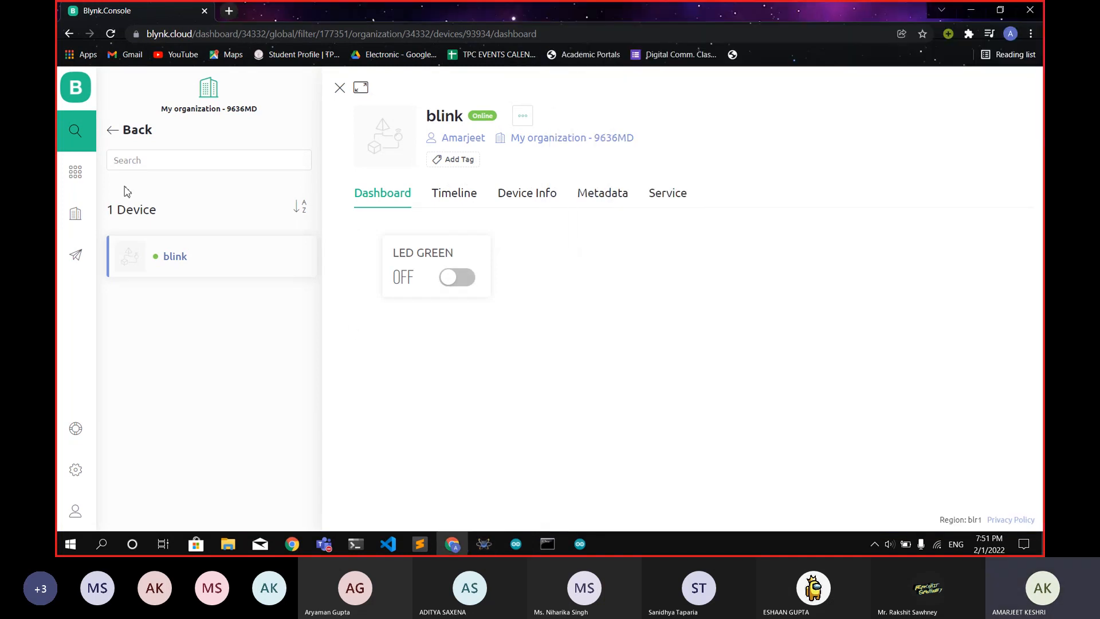
Step: Open the blink template's datastreams and enter edit mode
click(75, 172)
click(214, 284)
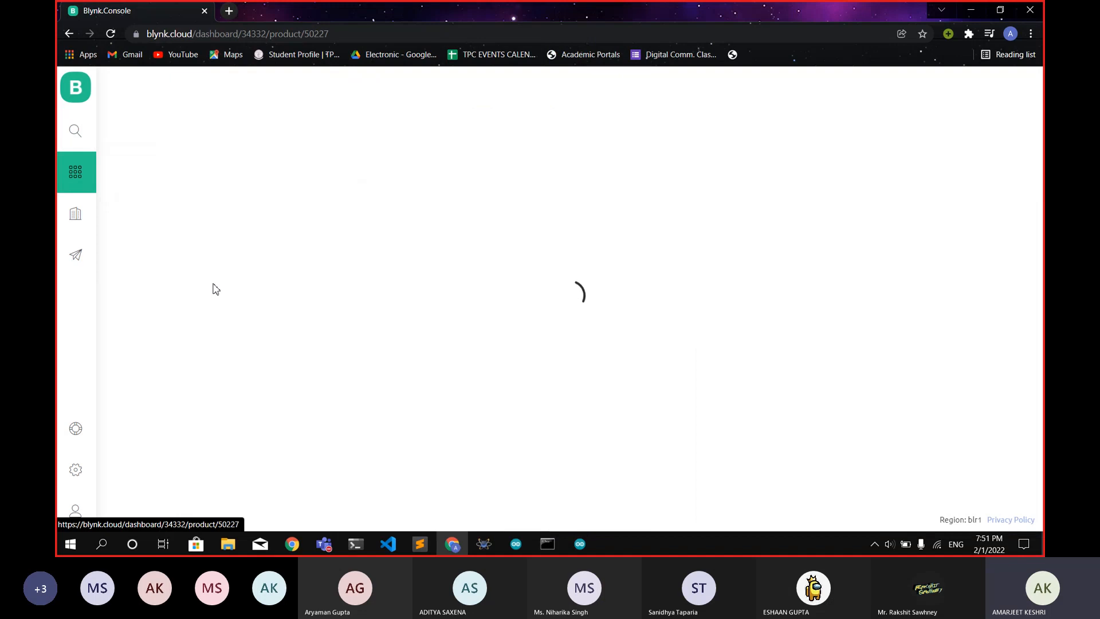
click(256, 129)
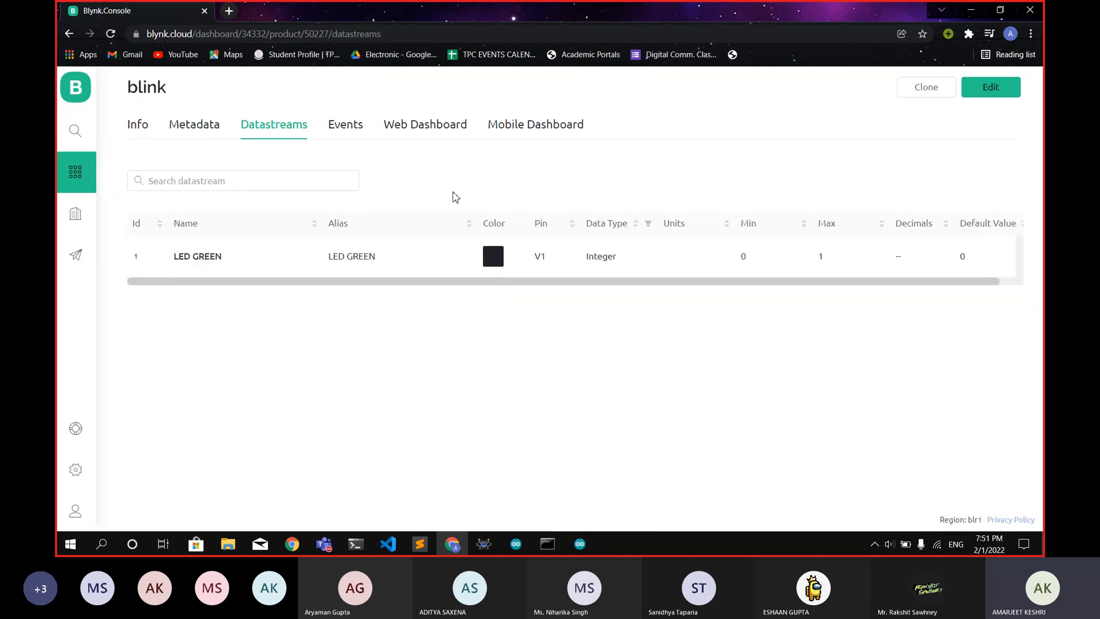
click(989, 90)
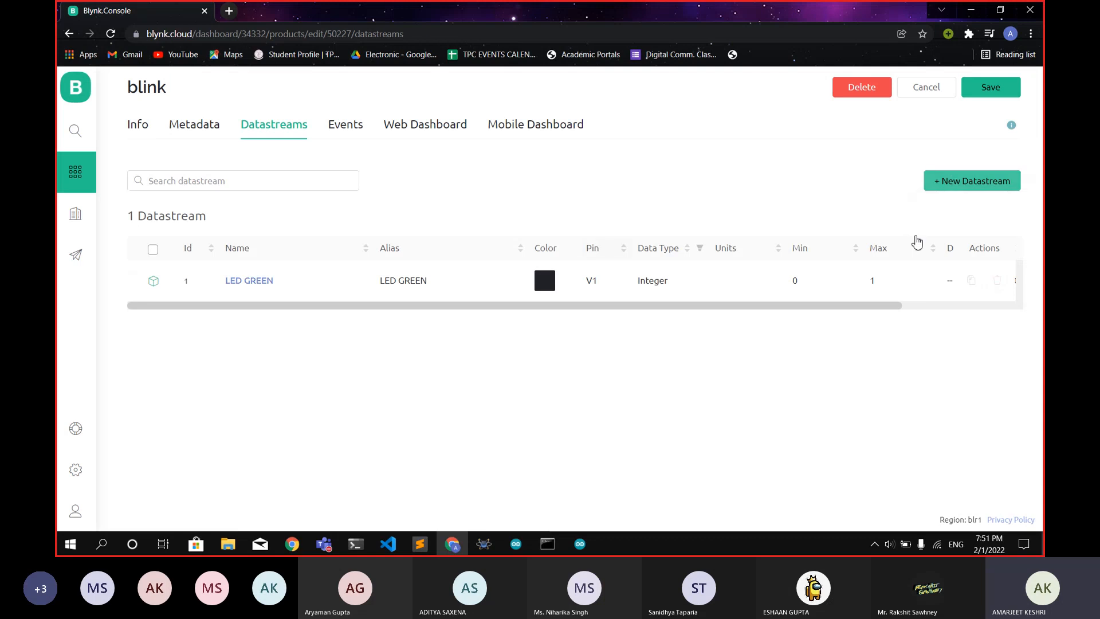
Step: Create an Integer datastream named LED BLUE on virtual pin V2 with default value 0, and leave the template without saving
mouse_move(960, 182)
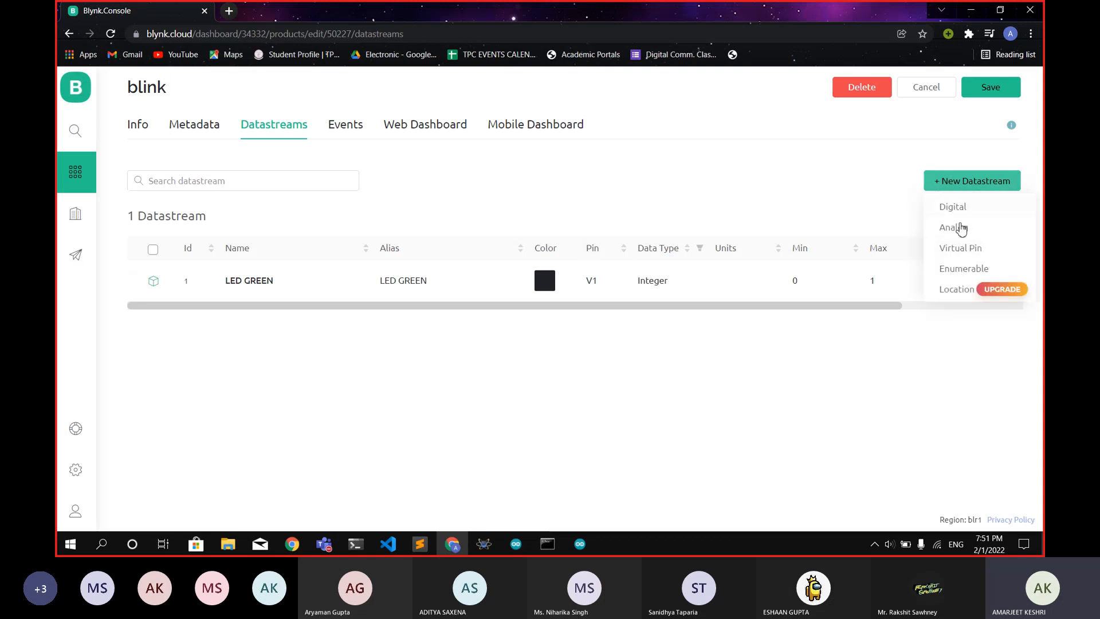
click(969, 248)
click(518, 235)
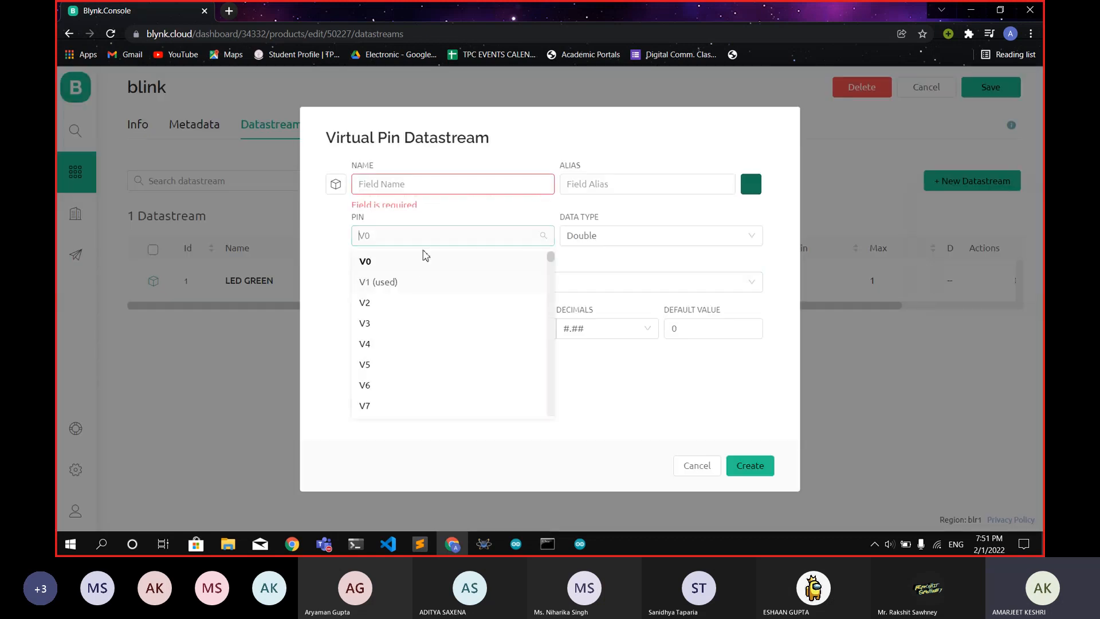
click(429, 305)
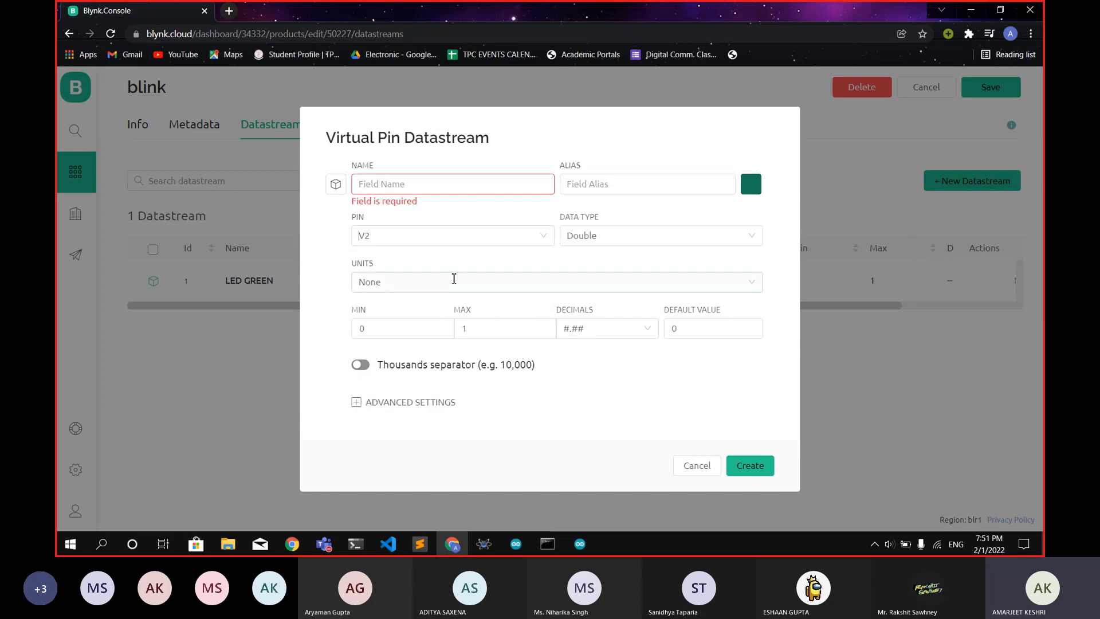
click(495, 191)
text(LED BLUE)
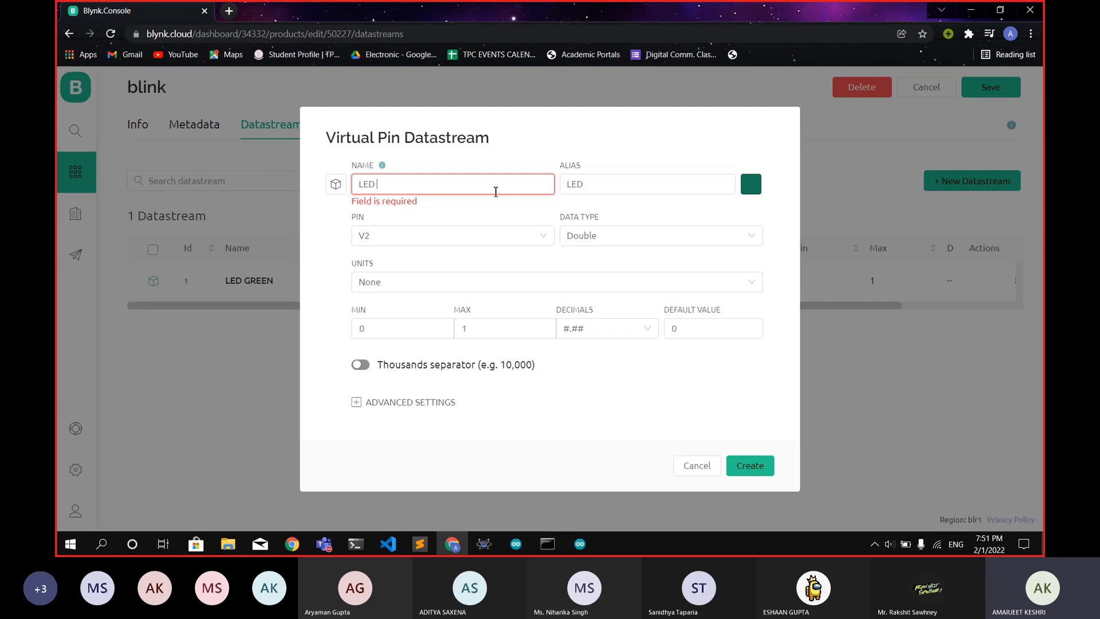
click(581, 236)
click(585, 261)
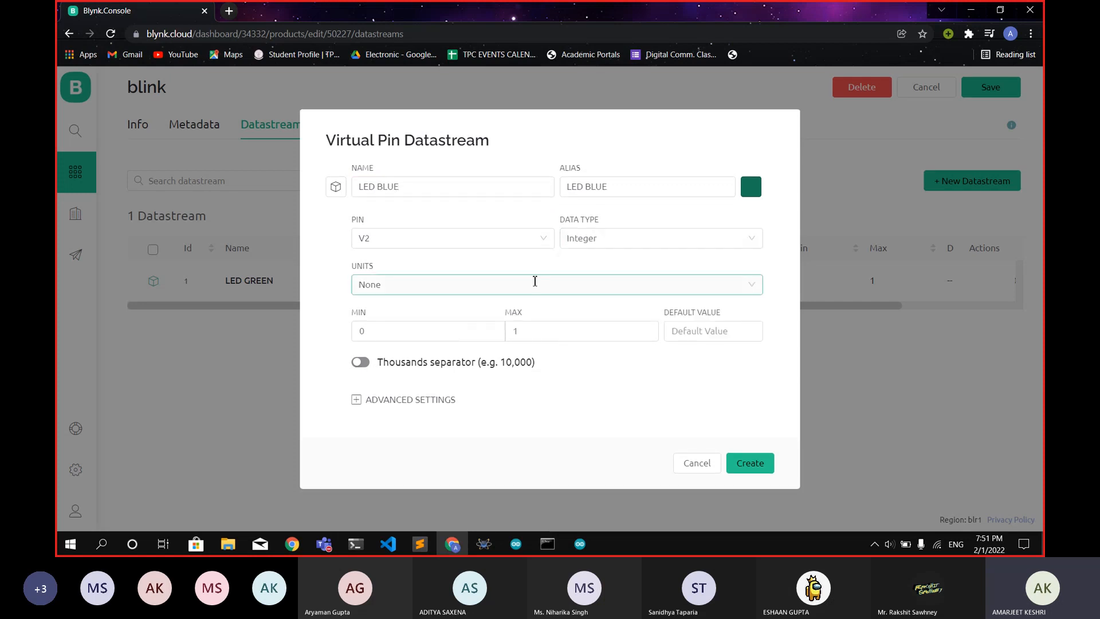
click(736, 337)
text(0)
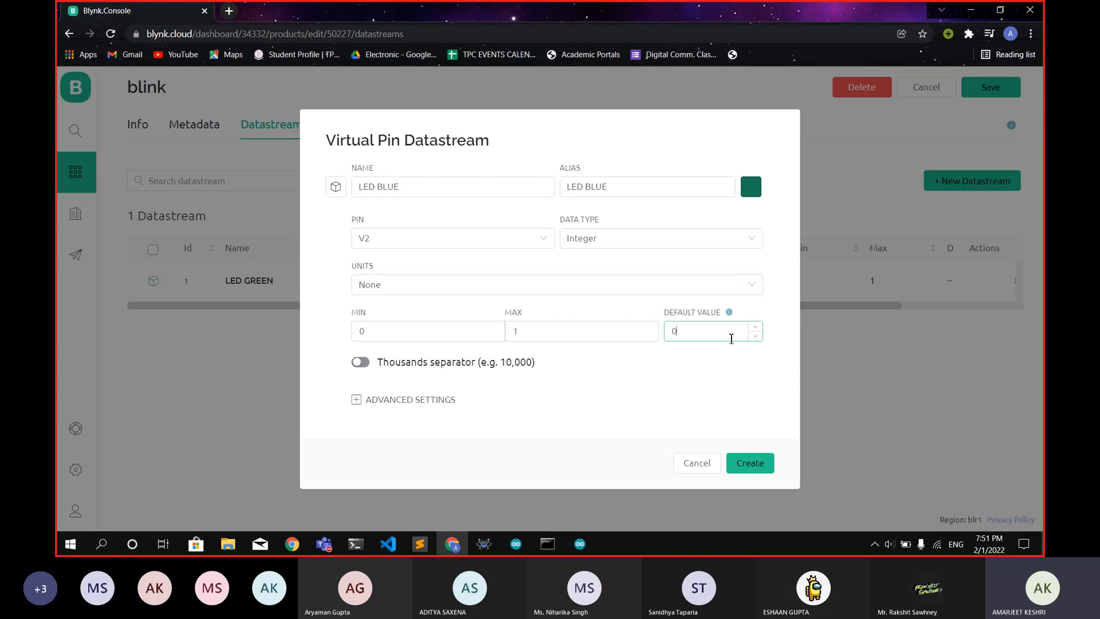
click(752, 465)
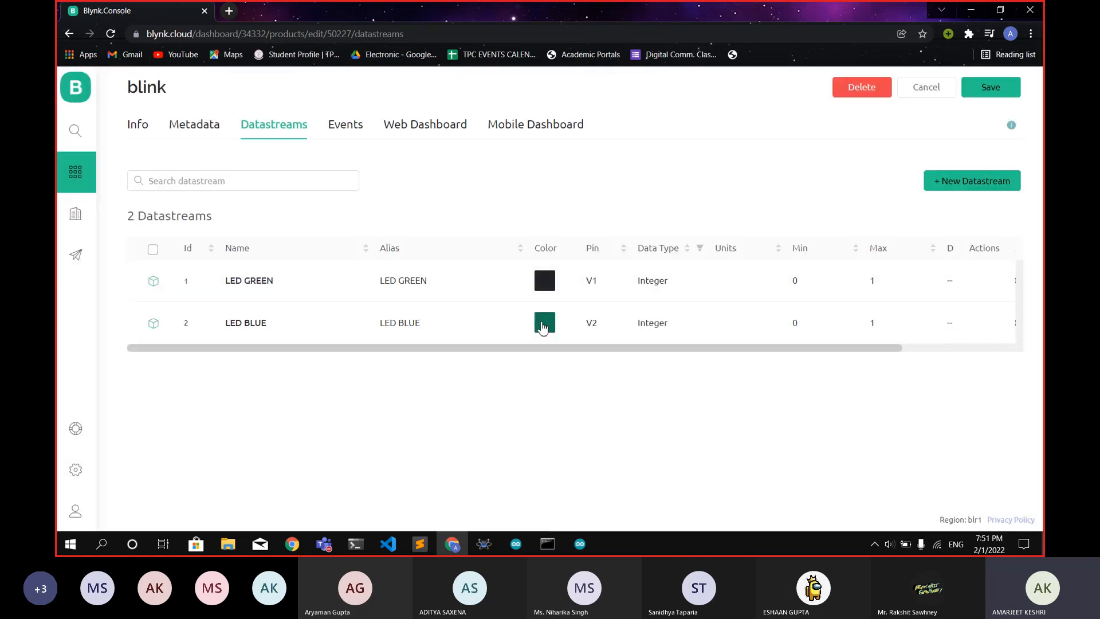
click(76, 130)
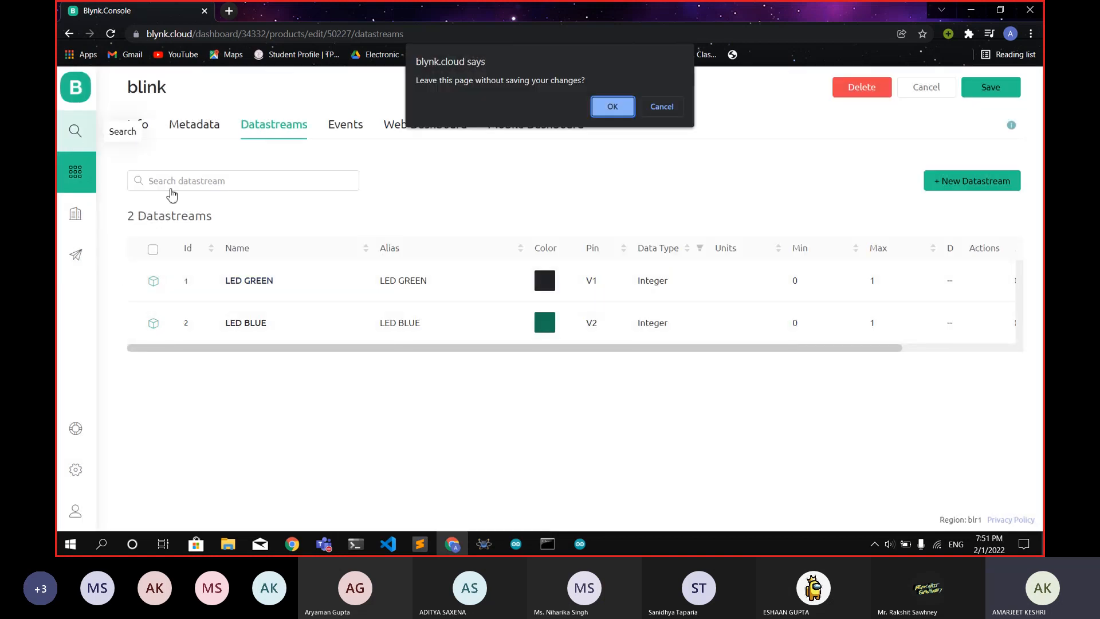
click(612, 111)
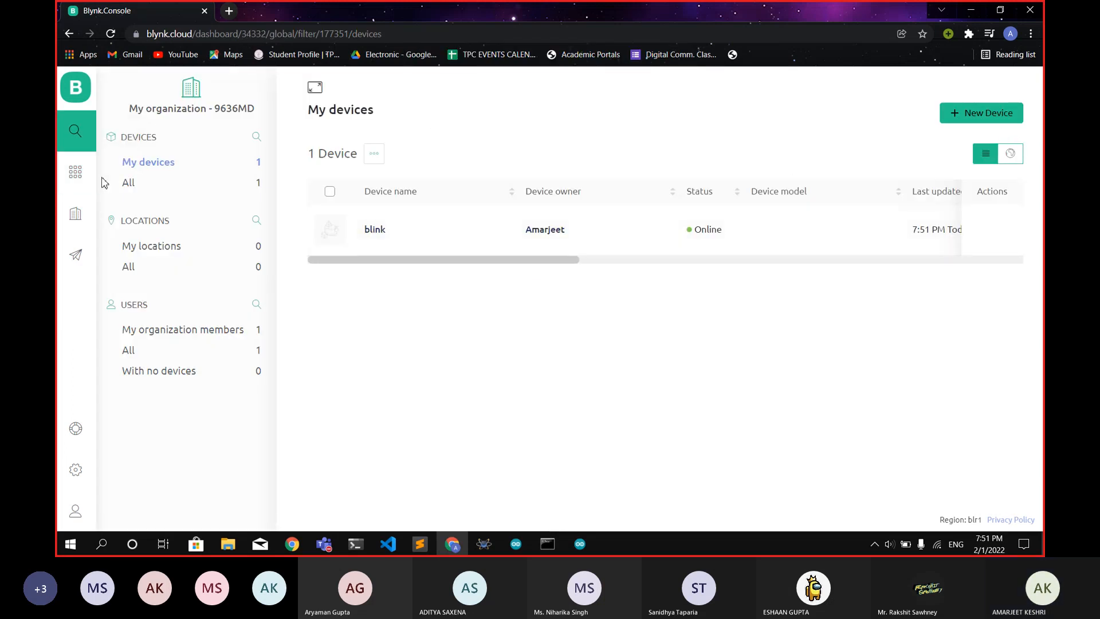
Step: Reopen the blink template's datastreams for editing
click(76, 171)
double_click(169, 326)
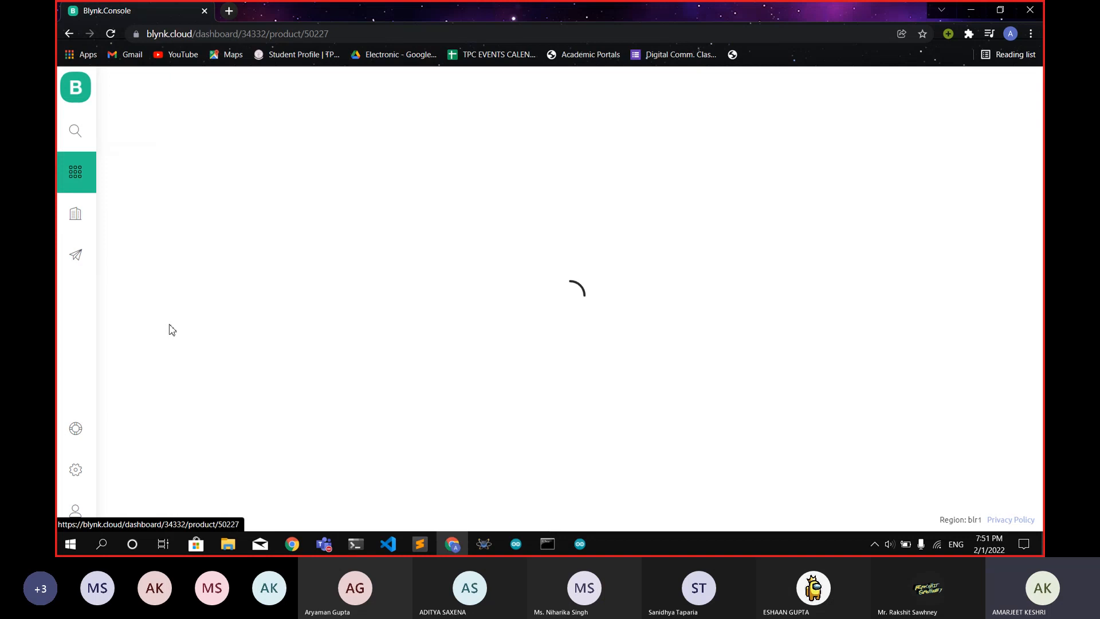
click(243, 128)
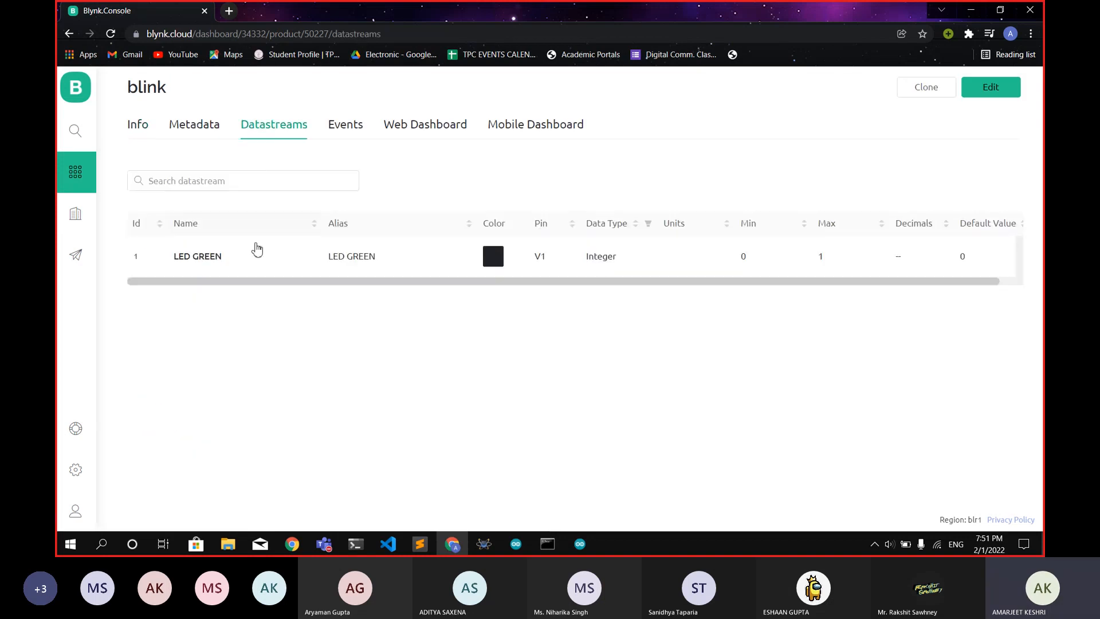
click(1000, 90)
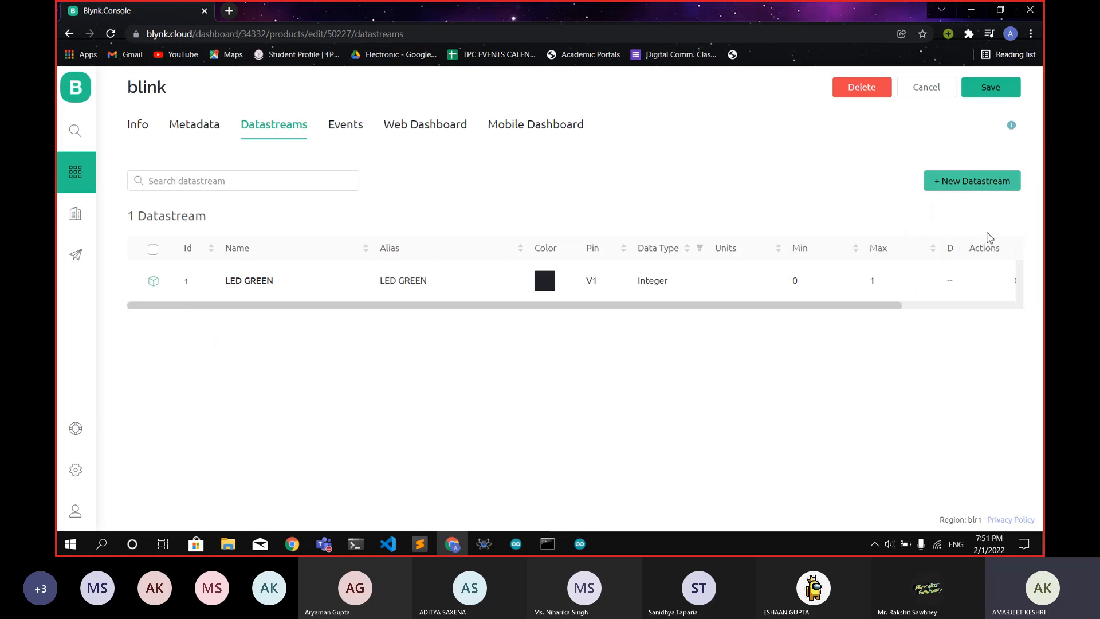
Step: Add a virtual pin datastream named LED BLUE on V0 with data type Integer
mouse_move(965, 180)
click(962, 248)
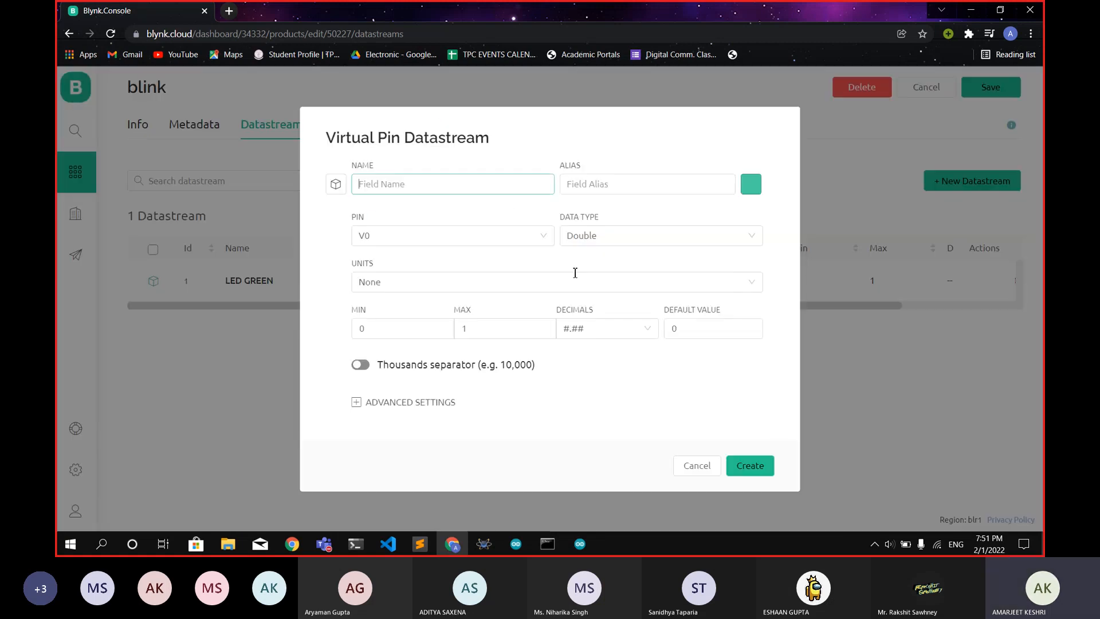
text(LED BLUE)
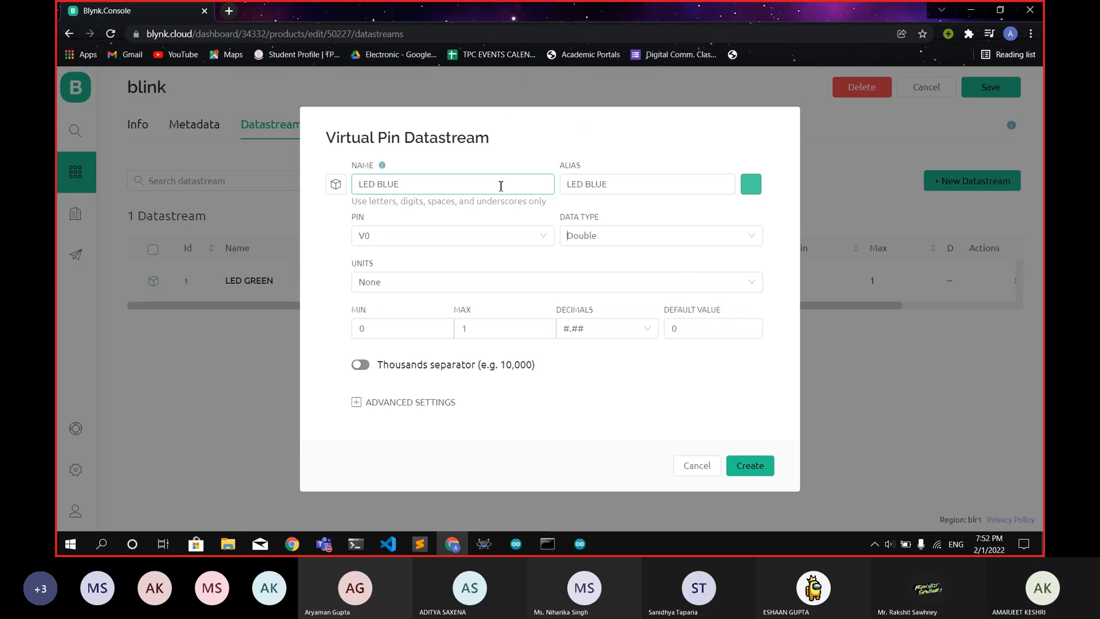
key(Down)
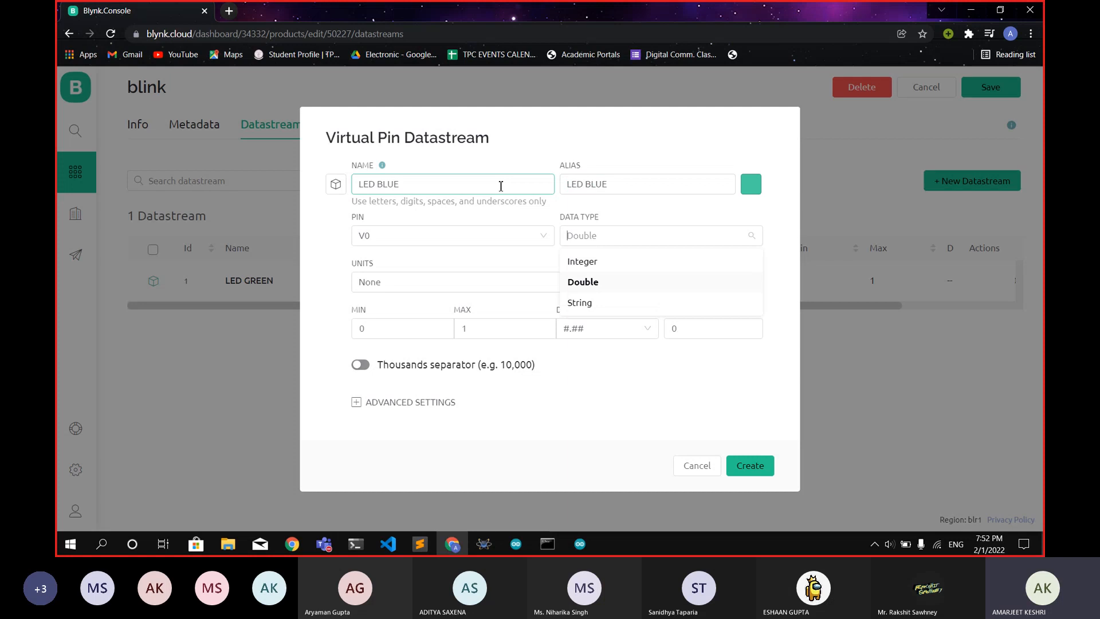
key(Up)
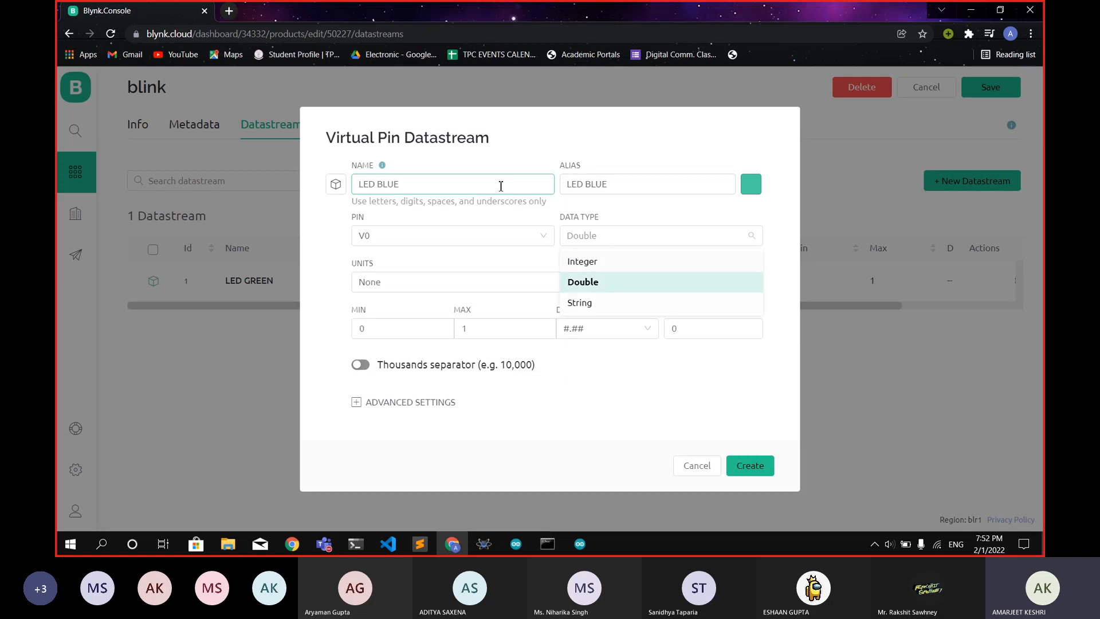
key(Return)
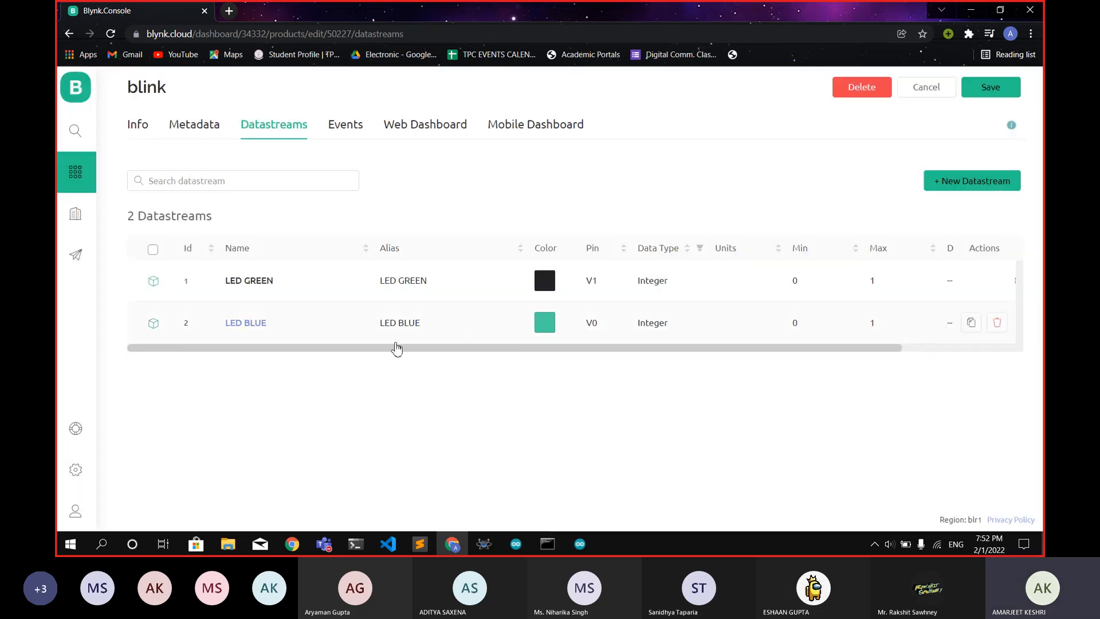
Step: Set the default value of the LED BLUE datastream to 0 and save the datastream
click(245, 323)
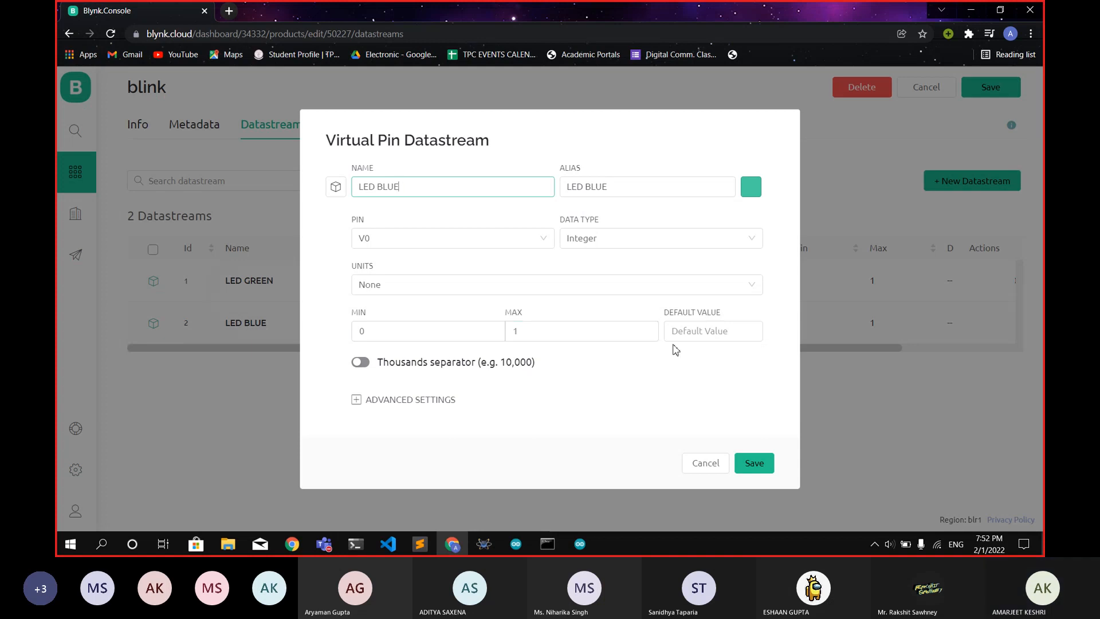
click(692, 336)
text(0)
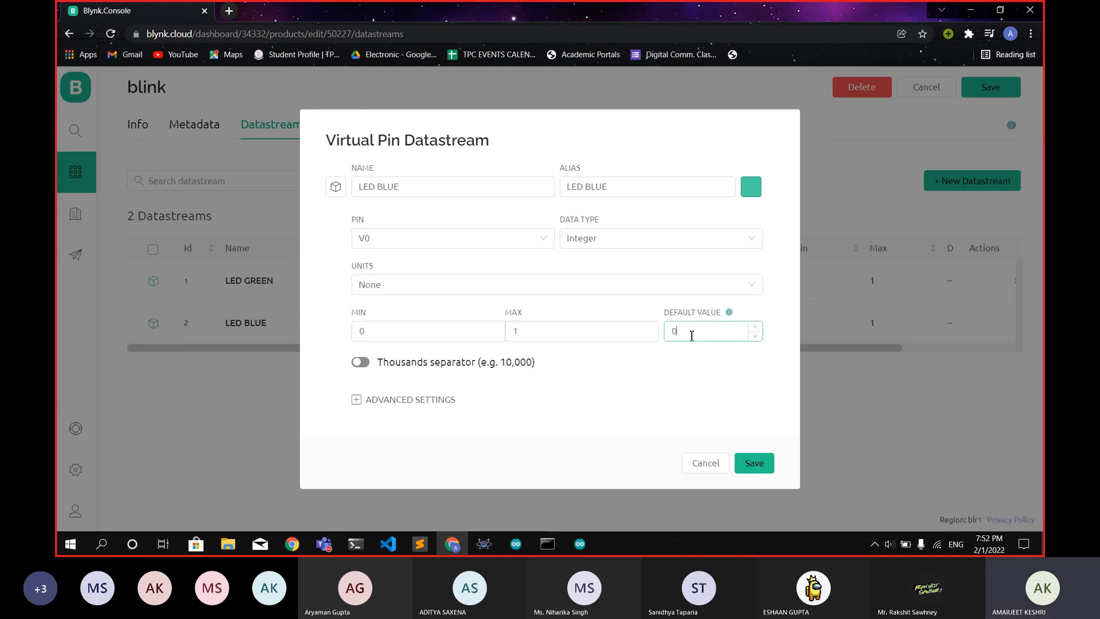
click(760, 464)
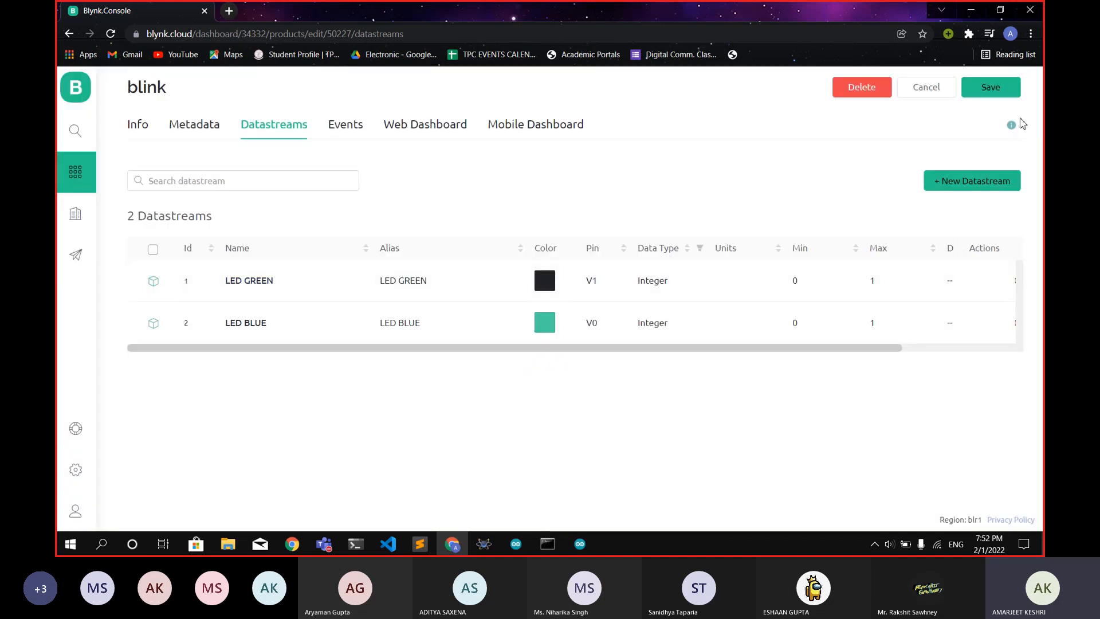
Step: Save the blink template, applying the changes with the option to update 1 active device
click(997, 92)
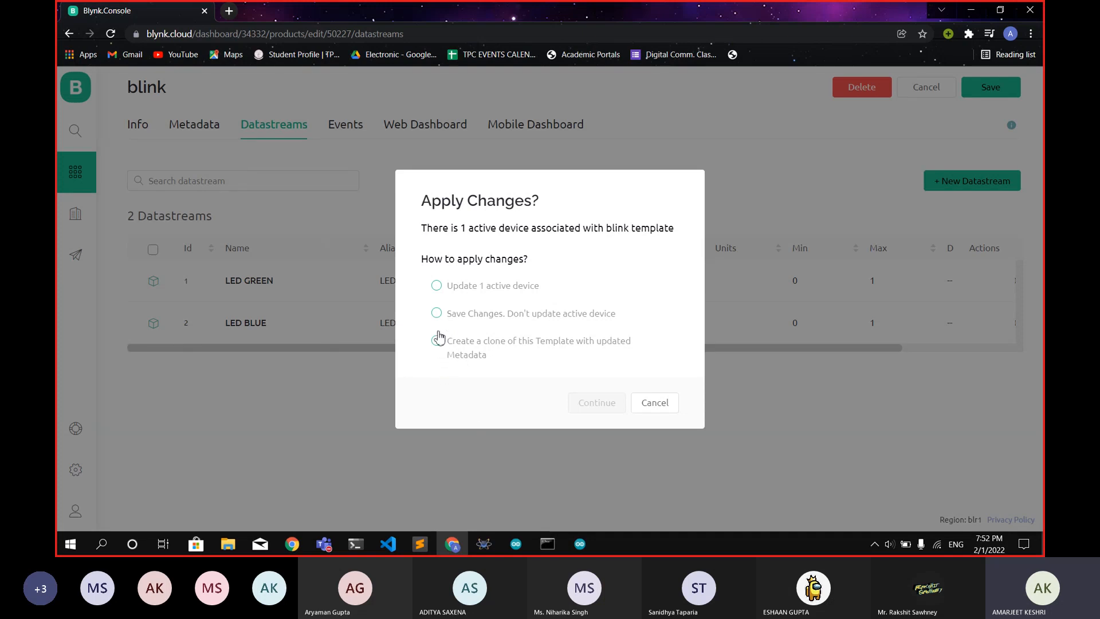
click(437, 287)
click(596, 403)
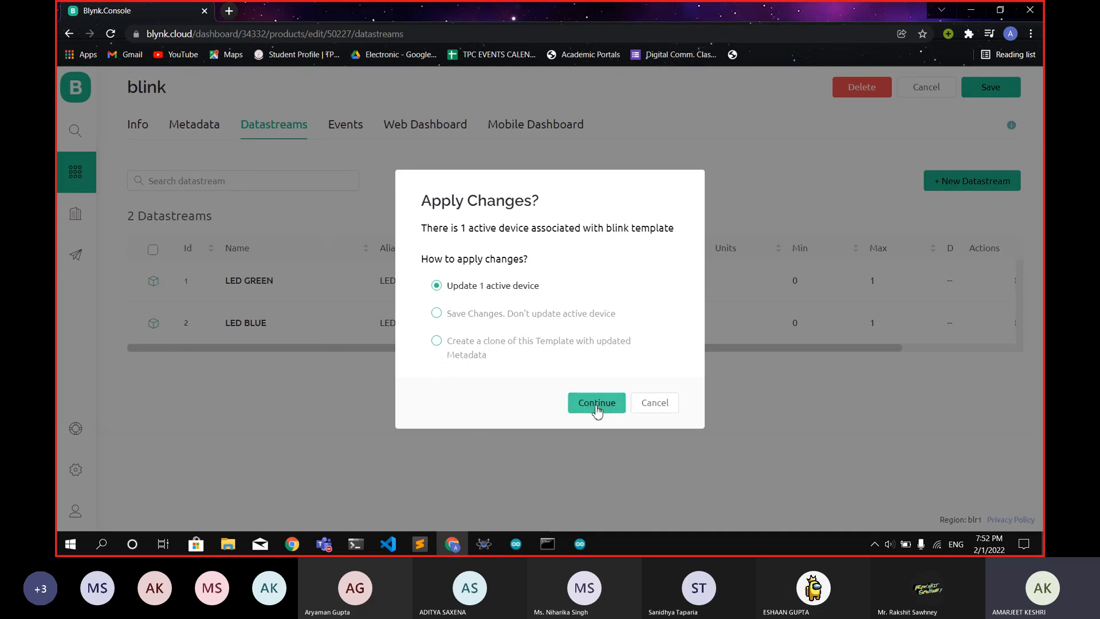
Step: Open the blink device from the device list and examine its device info and dashboard
click(86, 148)
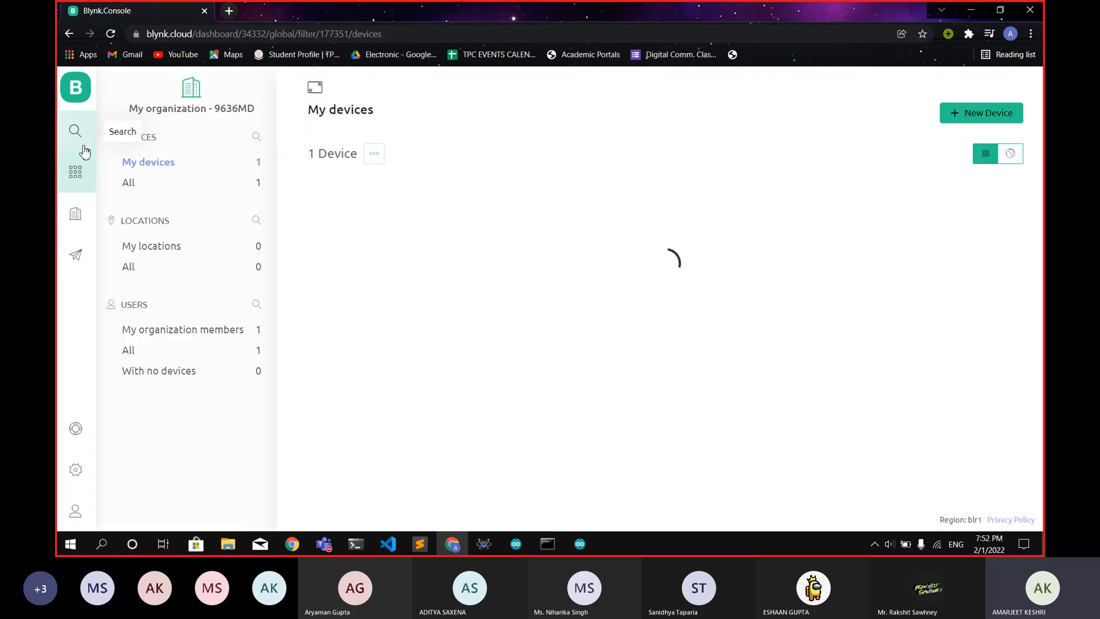
click(378, 230)
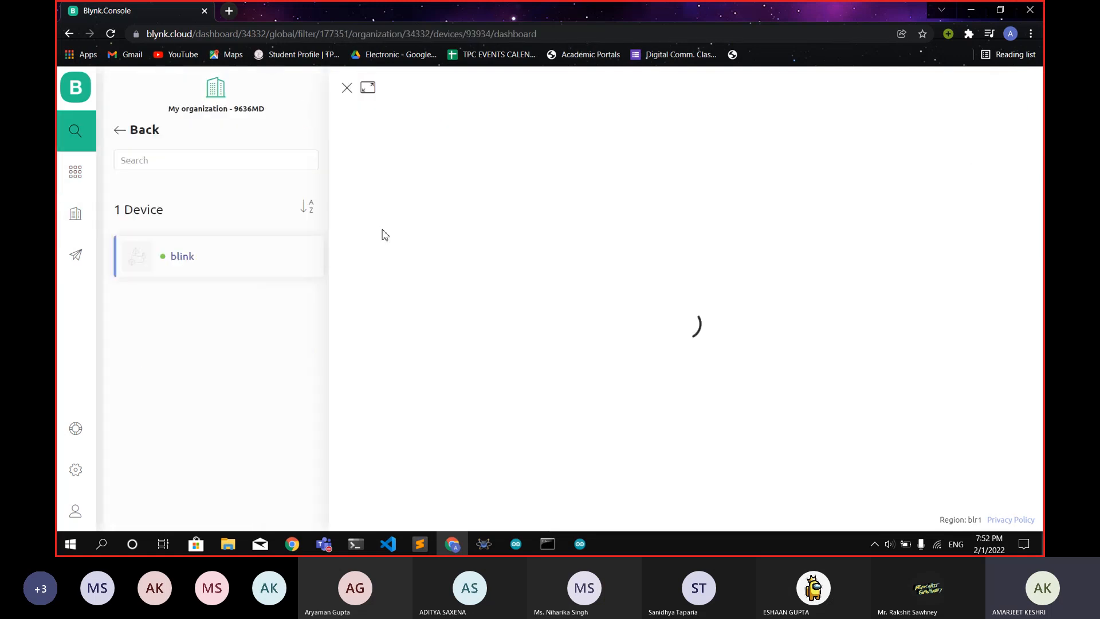
click(526, 193)
scroll(474, 350, down, 3)
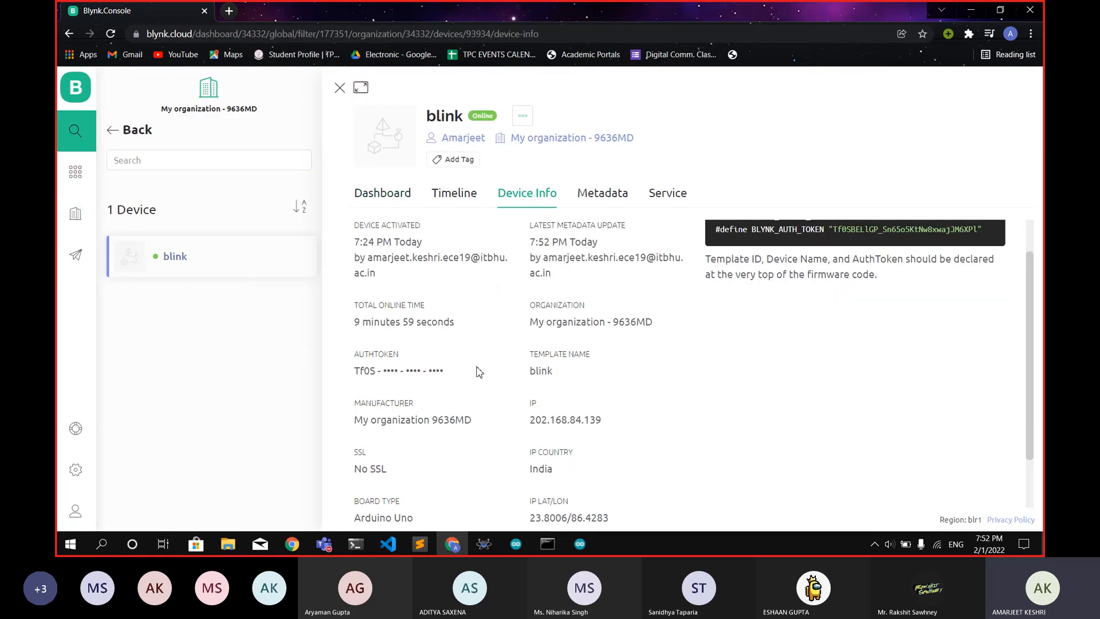
scroll(475, 367, up, 3)
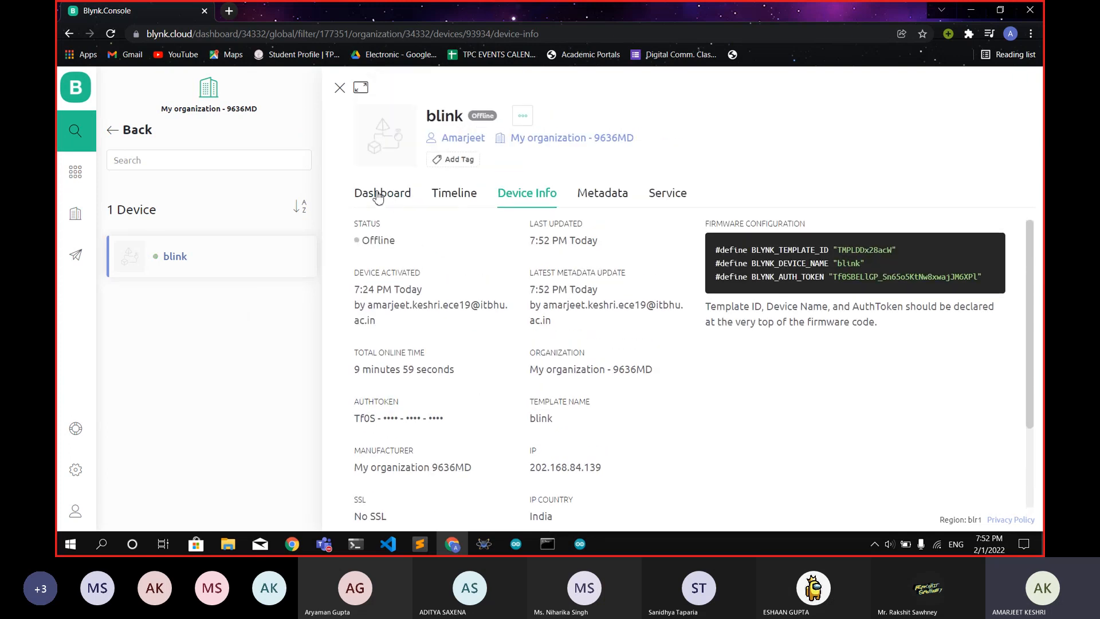
click(378, 195)
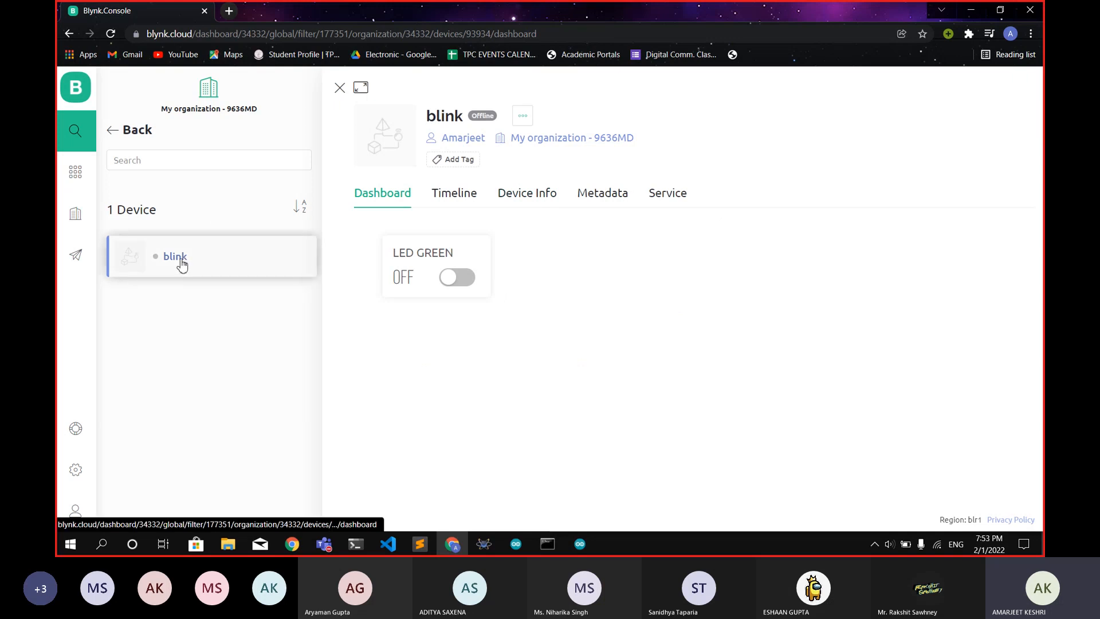
Step: Reopen the blink device and look through its timeline, device info and metadata before returning to the dashboard
click(75, 171)
click(75, 142)
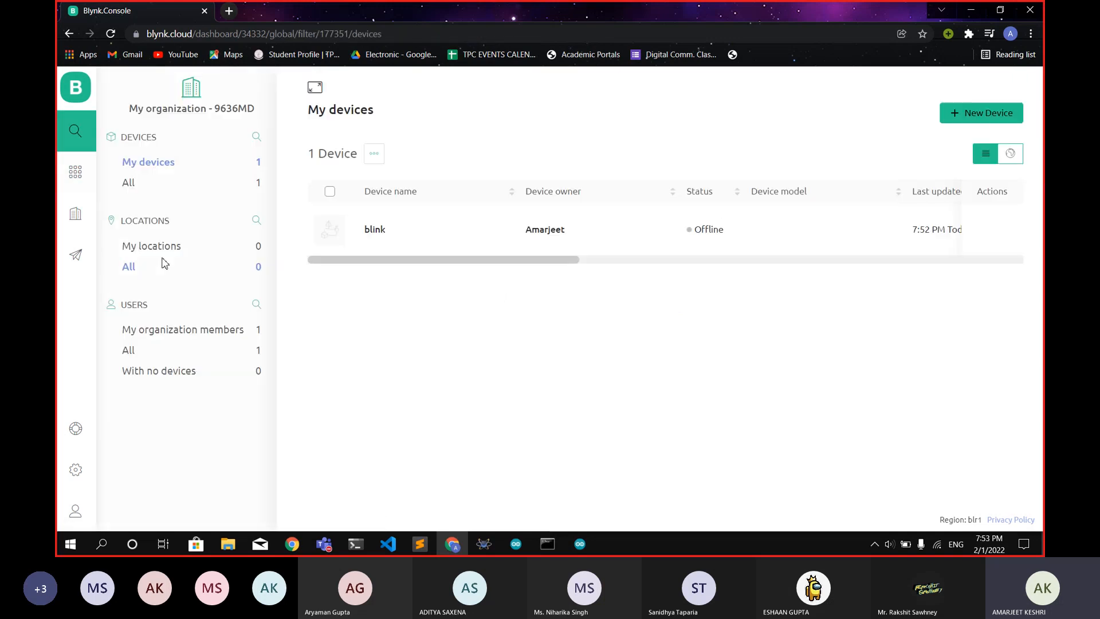
click(379, 230)
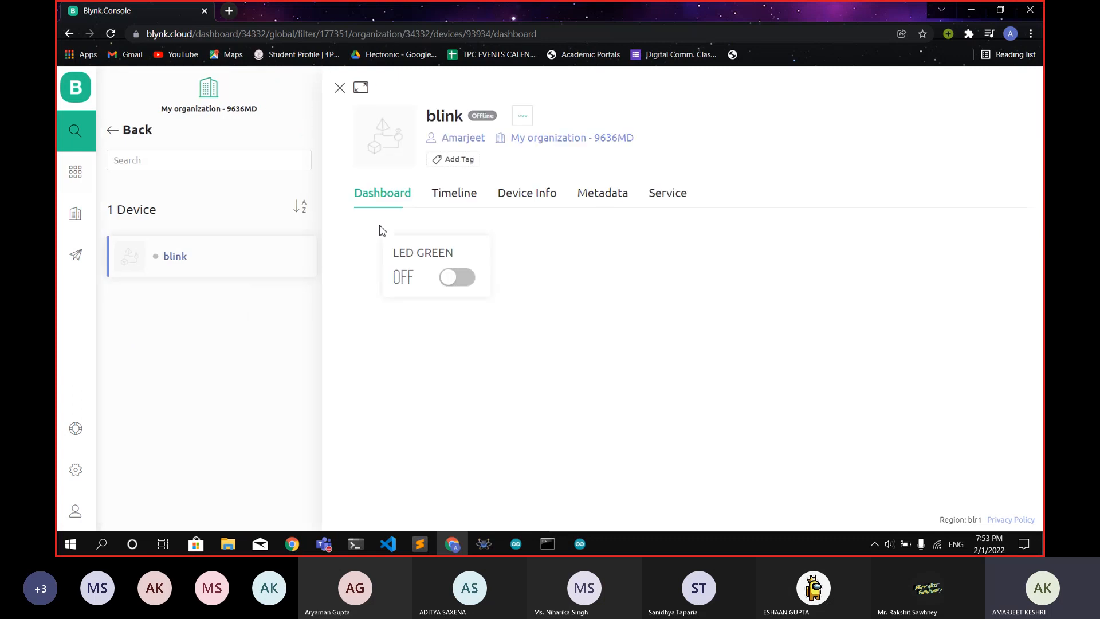
click(442, 200)
click(518, 195)
click(602, 198)
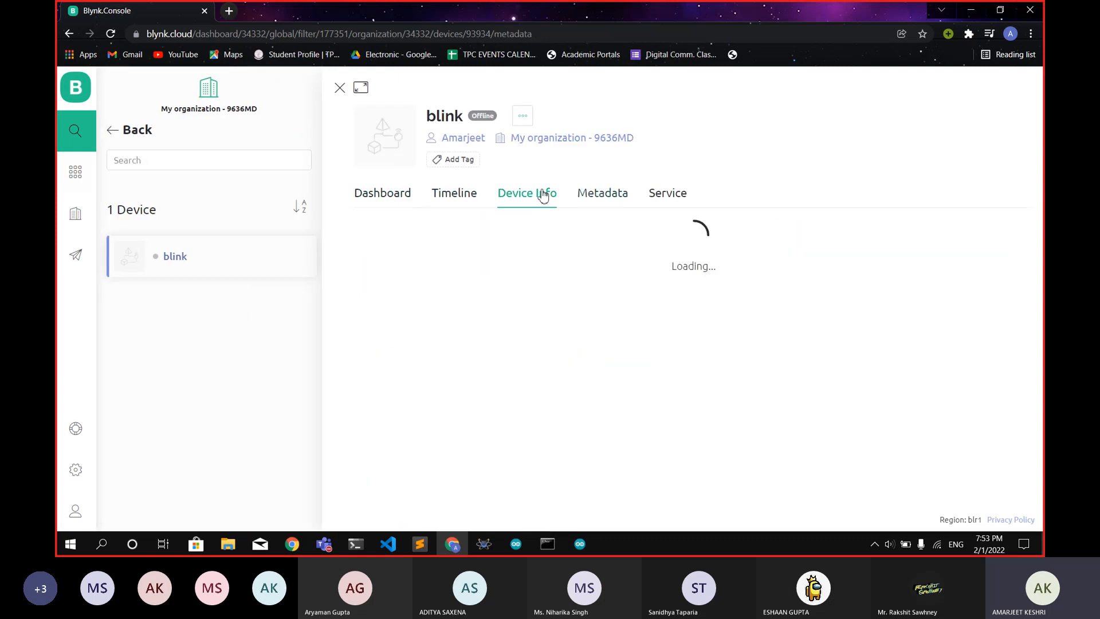
click(378, 198)
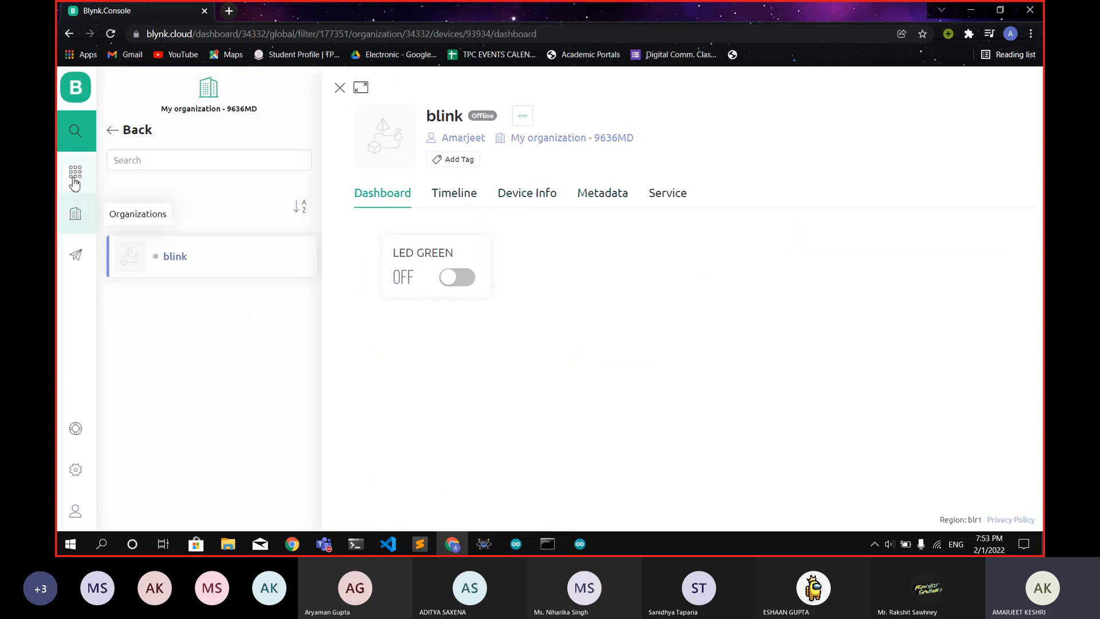
Step: Select the blink device in the device list and examine the bulk and individual device actions
click(90, 151)
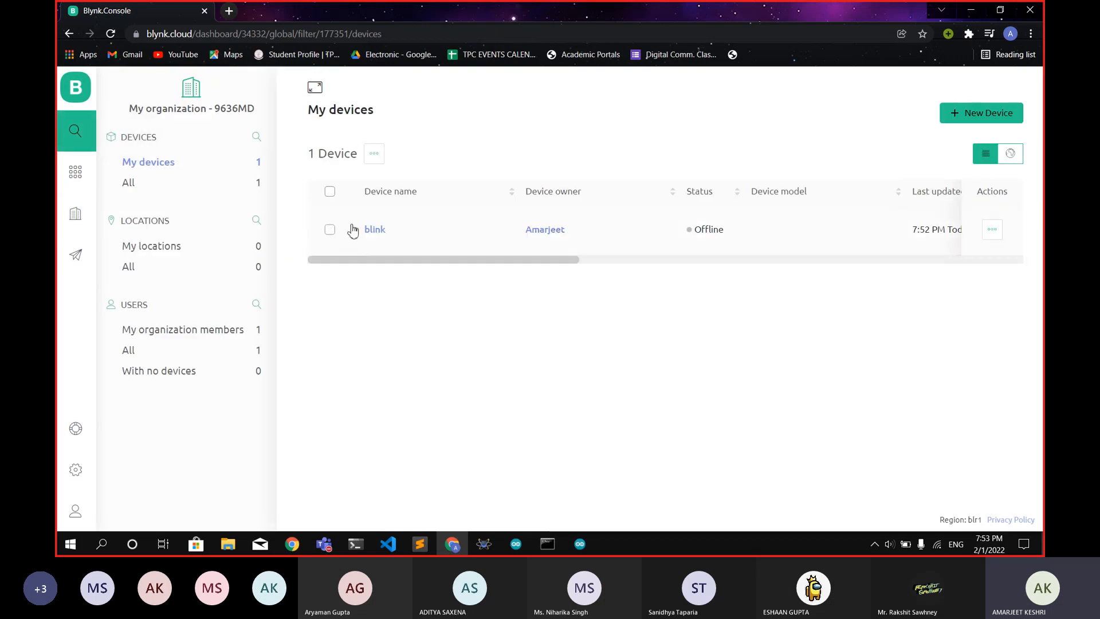
click(329, 231)
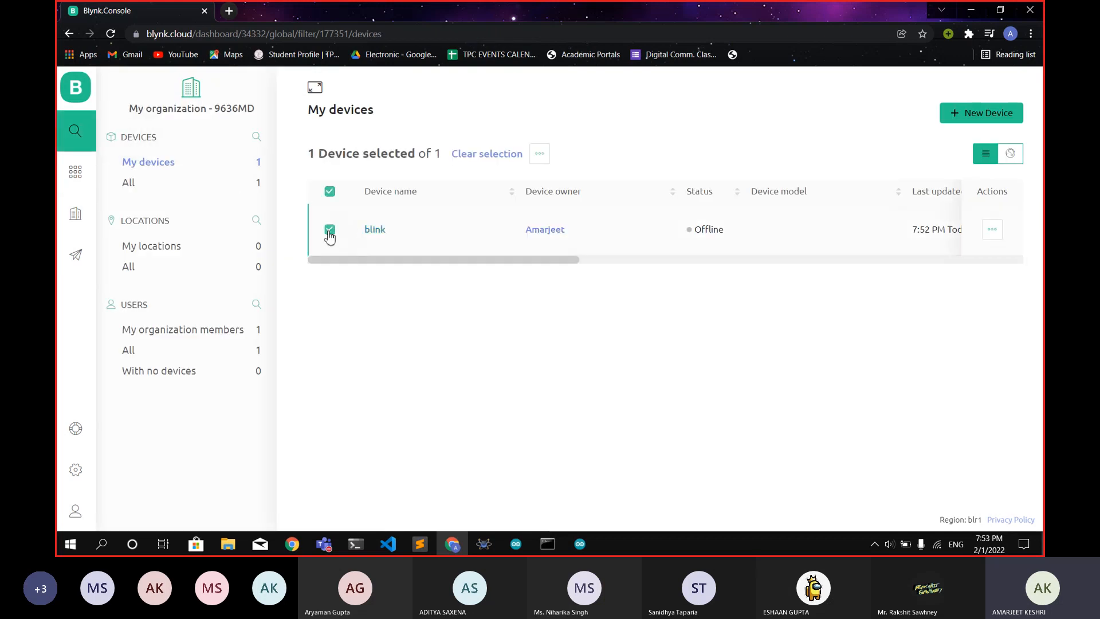
click(539, 154)
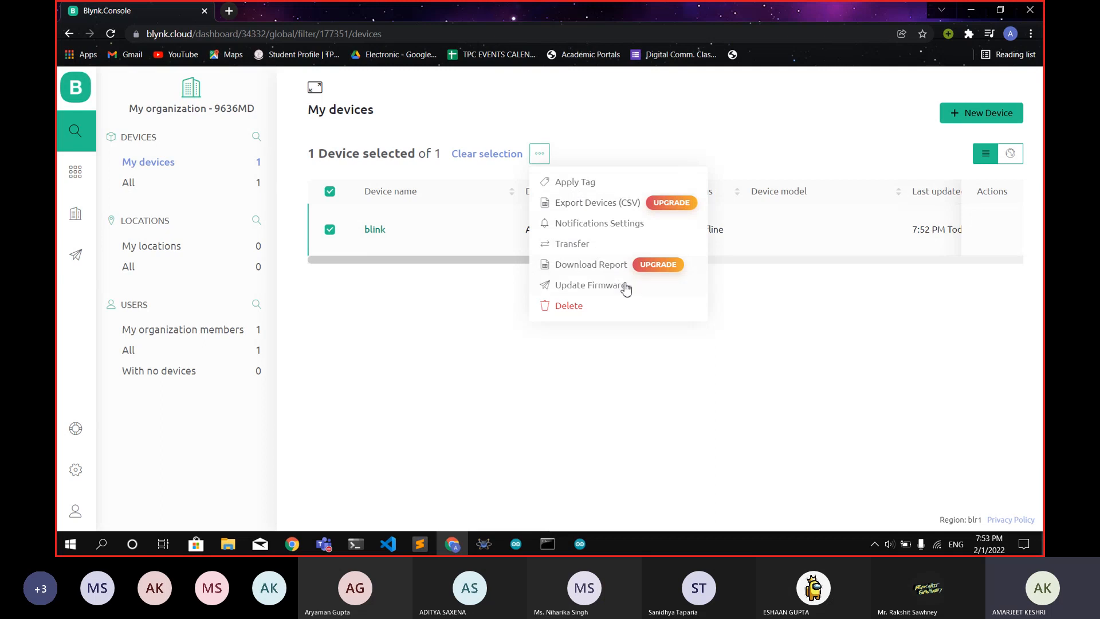
click(725, 371)
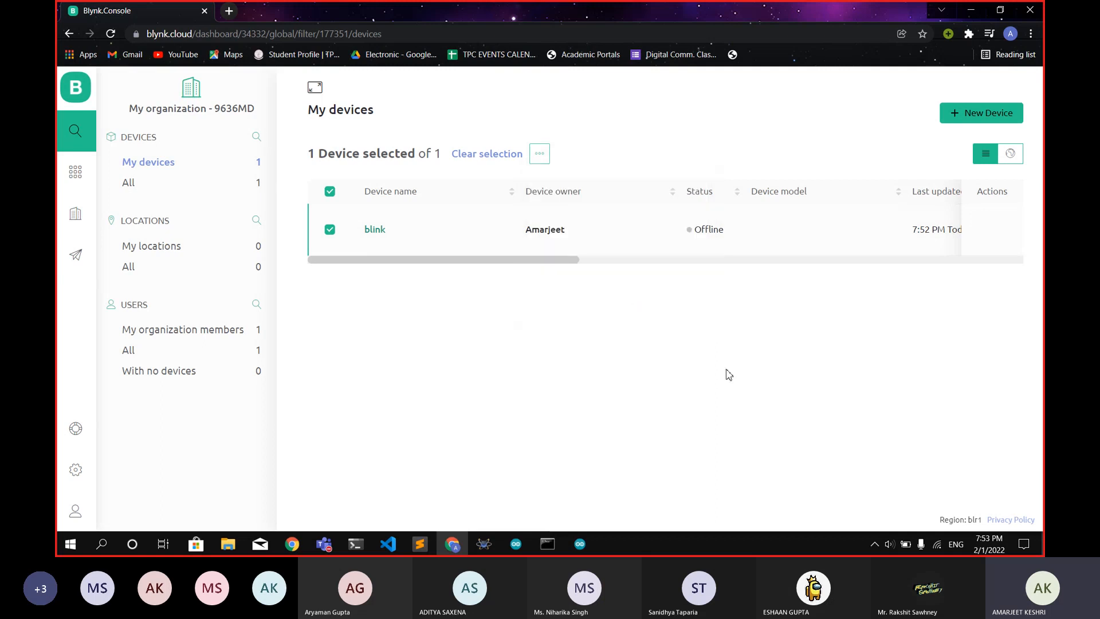
click(992, 230)
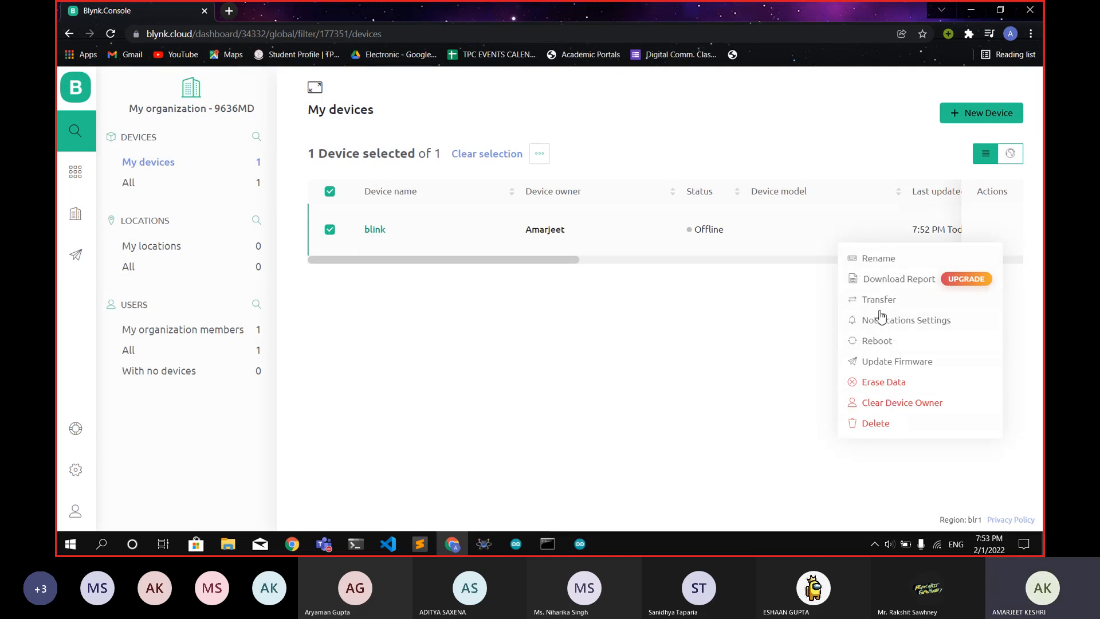
click(663, 383)
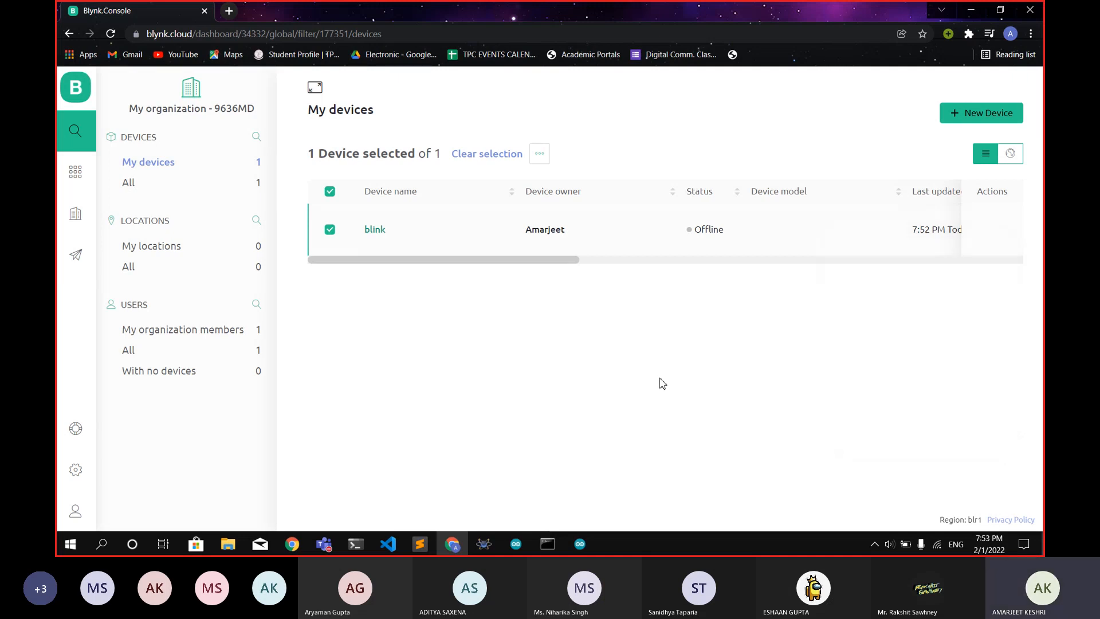
Step: Recheck the blink device's detail sections and dashboard, and review its available actions in the device list
click(374, 230)
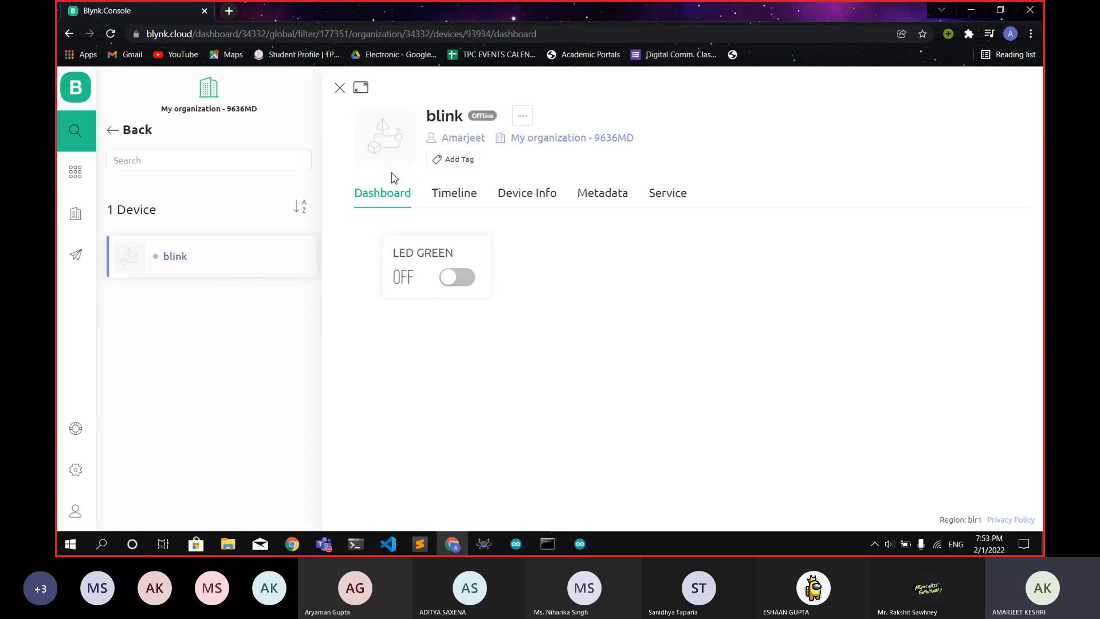
click(449, 197)
click(526, 198)
click(629, 198)
click(373, 194)
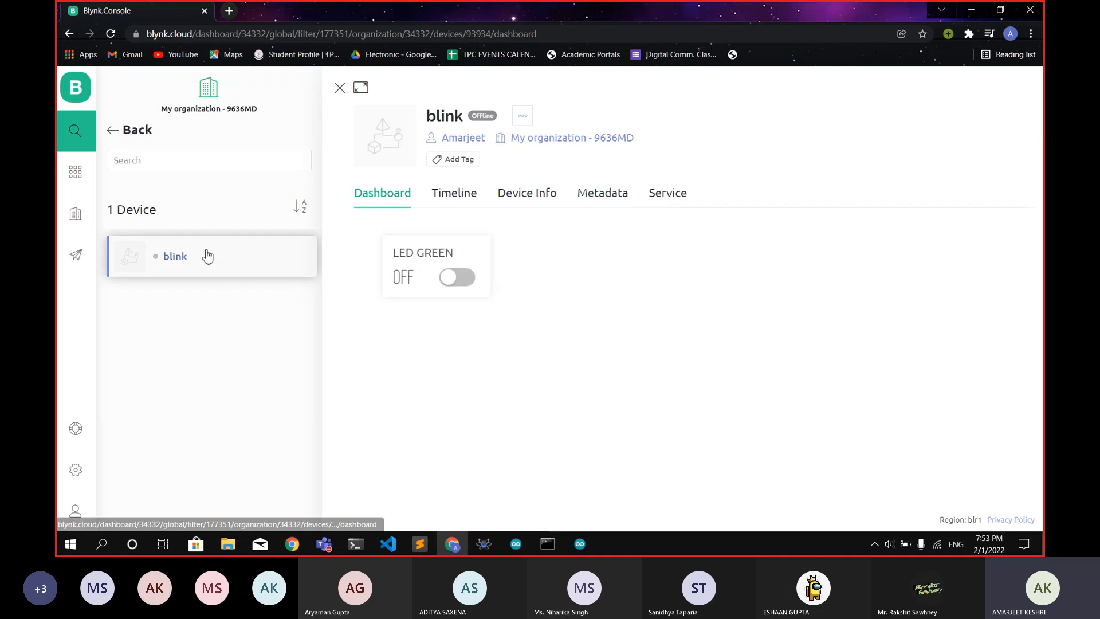
click(69, 131)
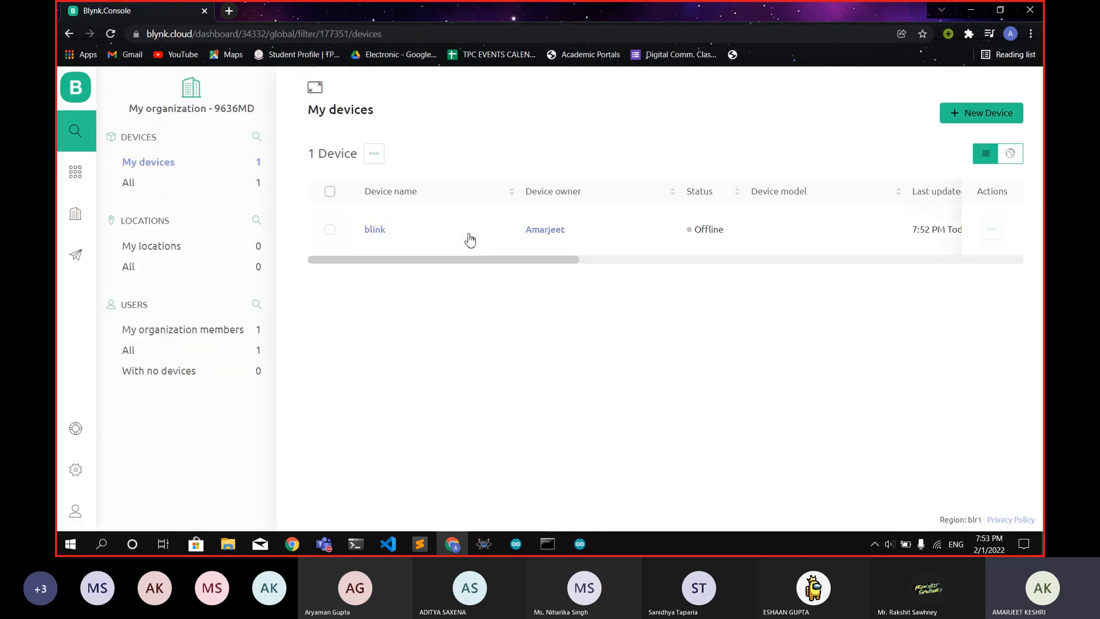
click(992, 229)
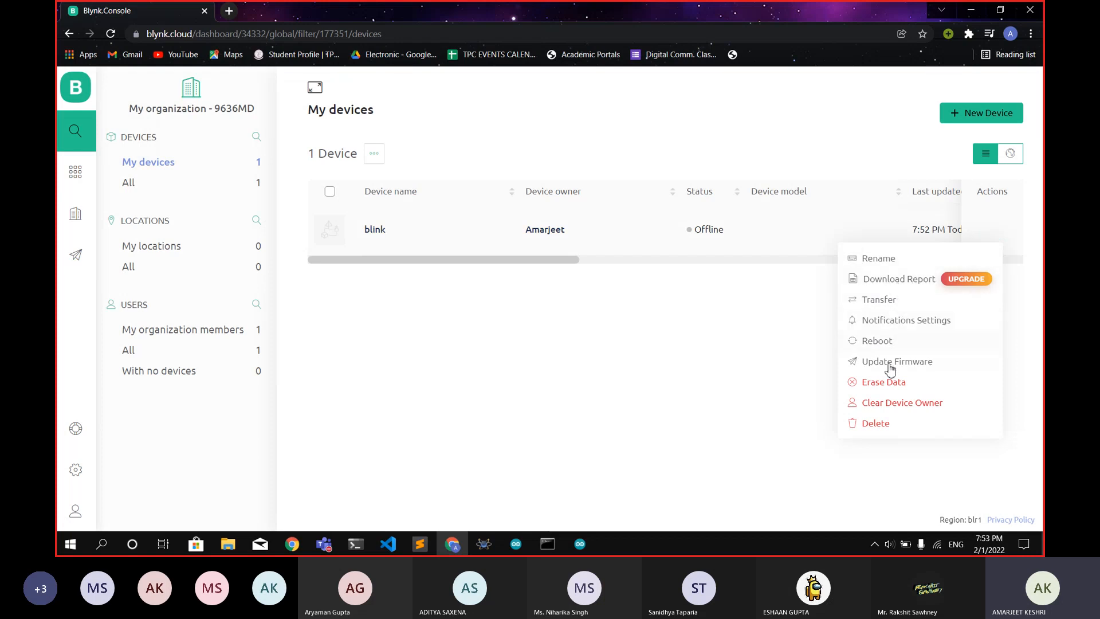
click(760, 326)
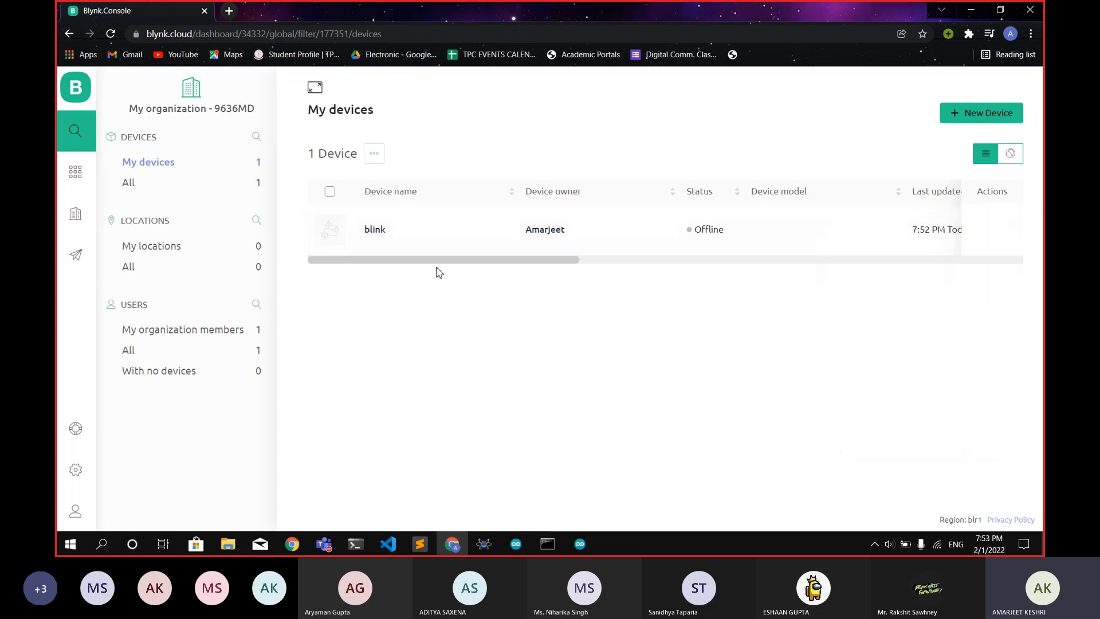
drag(437, 265, 414, 246)
click(373, 154)
Step: Switch to the Proteus schematic and maximize its window
click(485, 546)
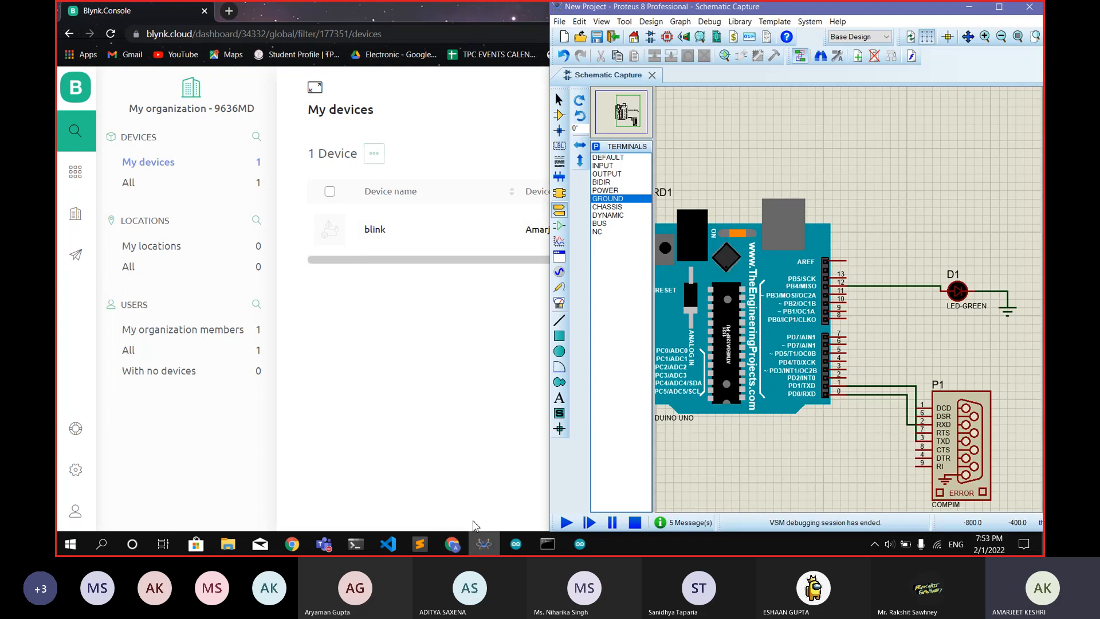
click(1000, 10)
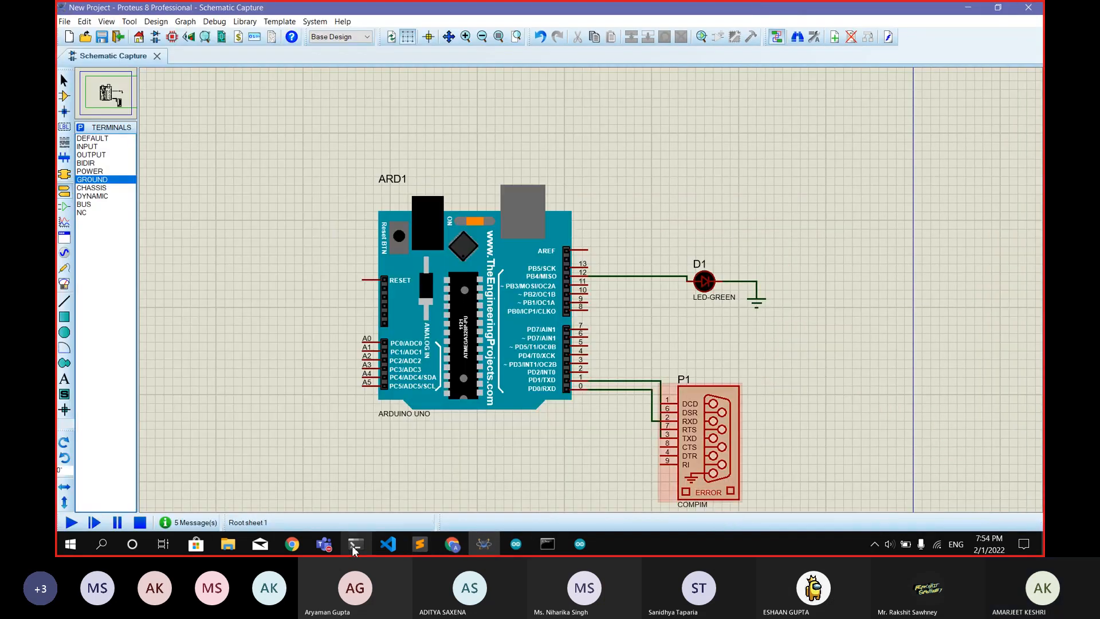
Step: Switch to the Teams meeting and stop sharing the computer screen
mouse_move(325, 545)
click(354, 452)
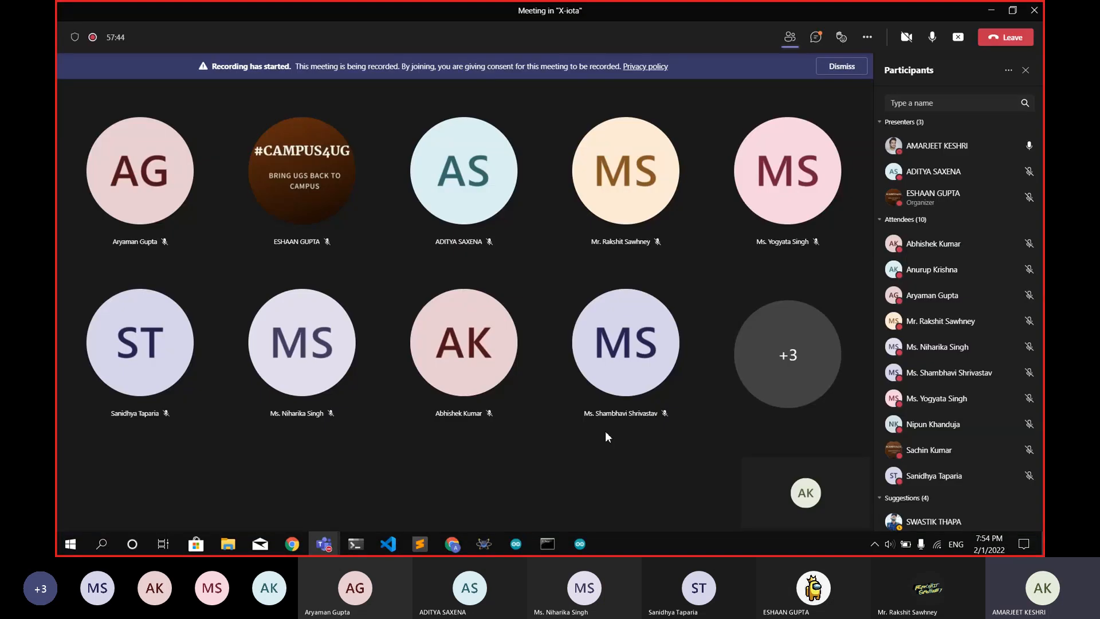
click(958, 39)
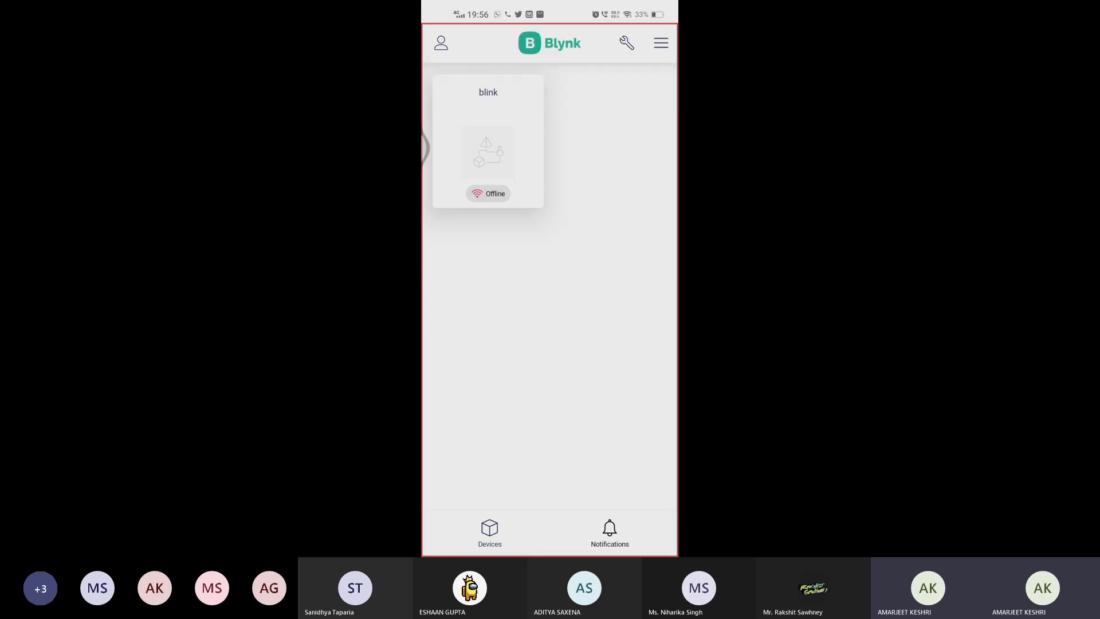
Step: In the Blynk mobile app, open the blink device, switch its LED button to ON, and reopen the device from the device list
click(488, 141)
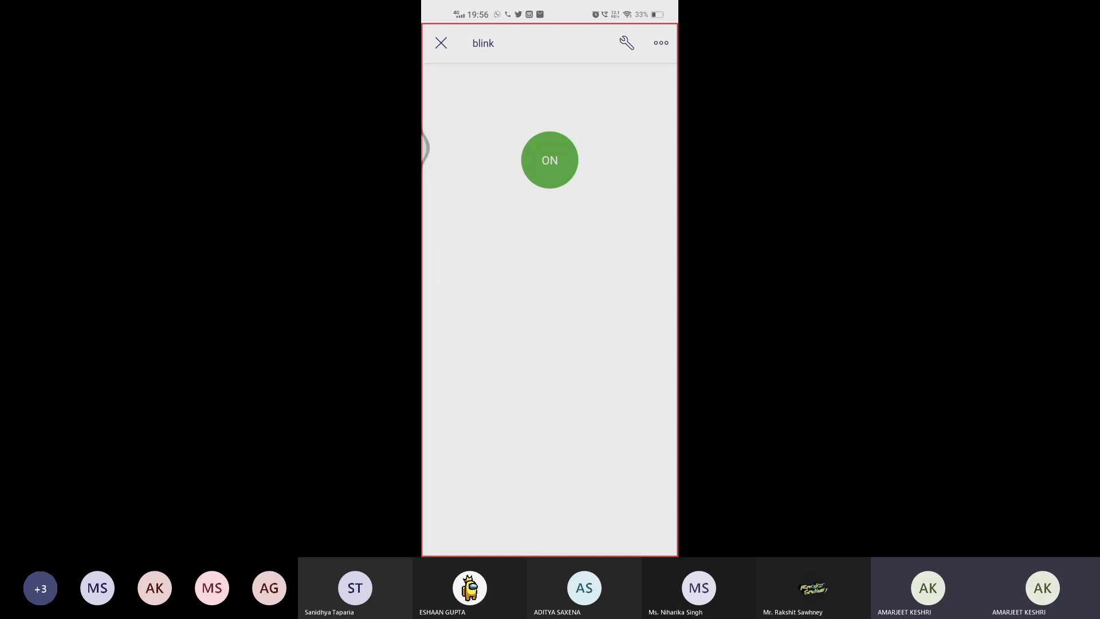
click(441, 43)
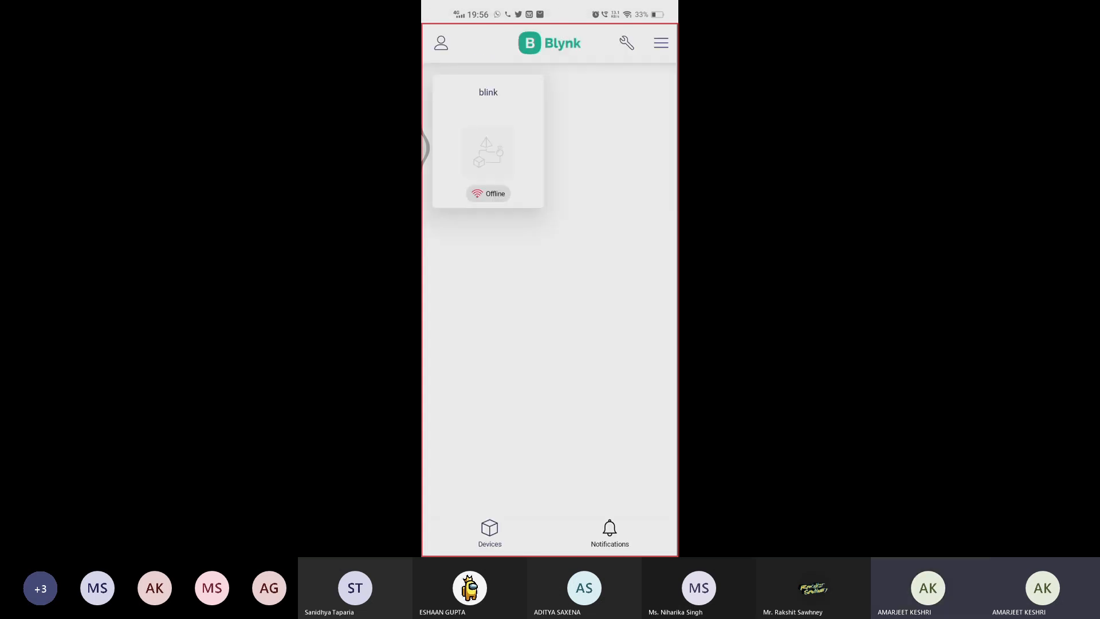
click(488, 141)
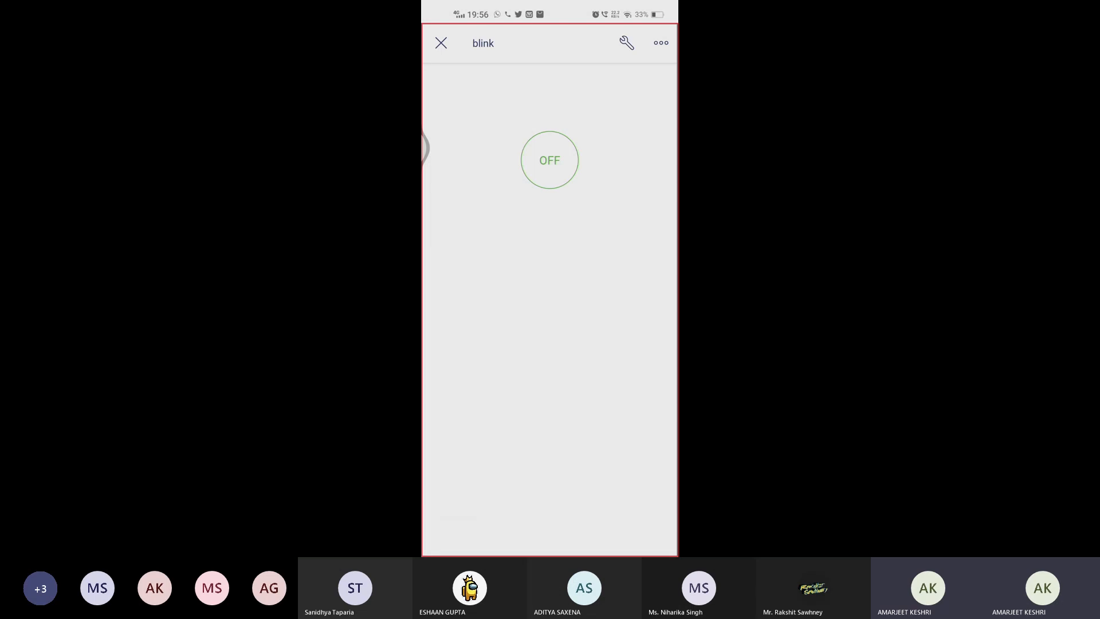
click(550, 160)
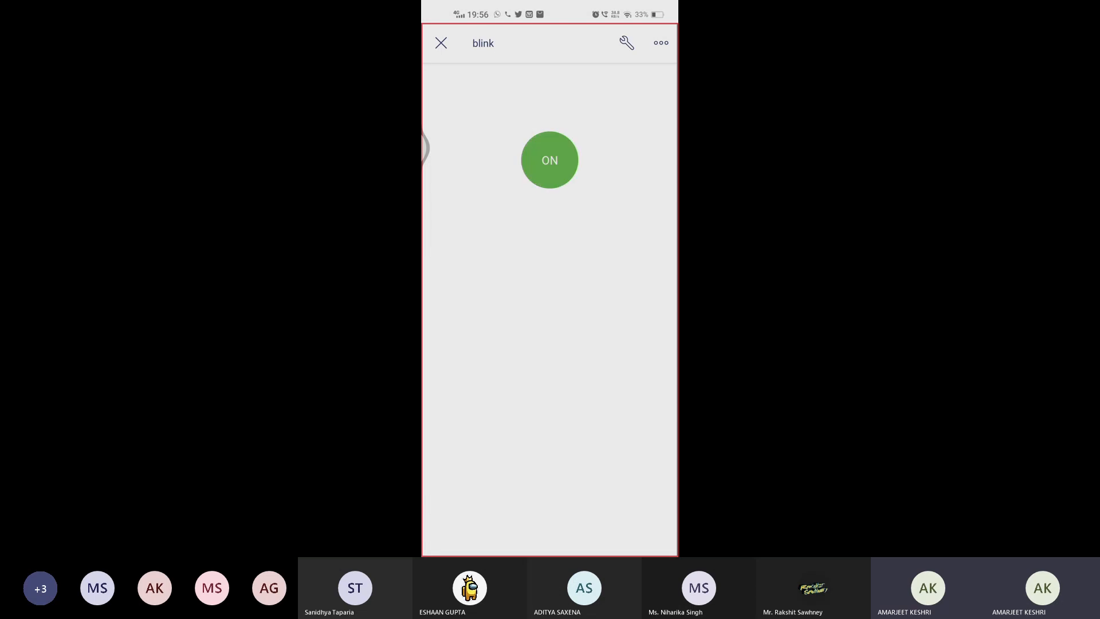
click(441, 43)
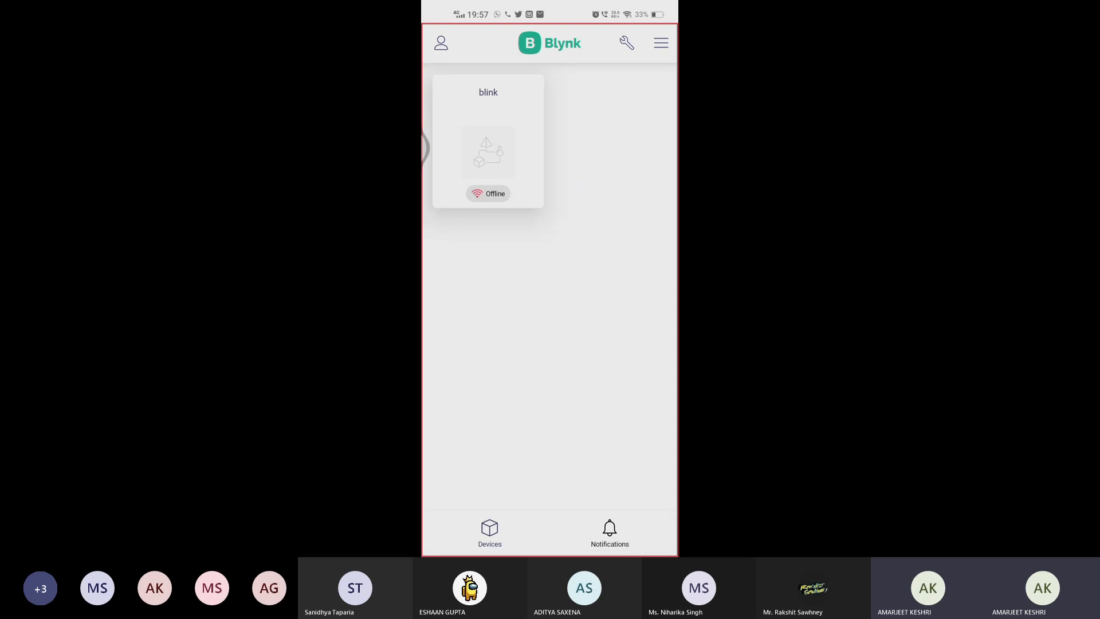
click(488, 143)
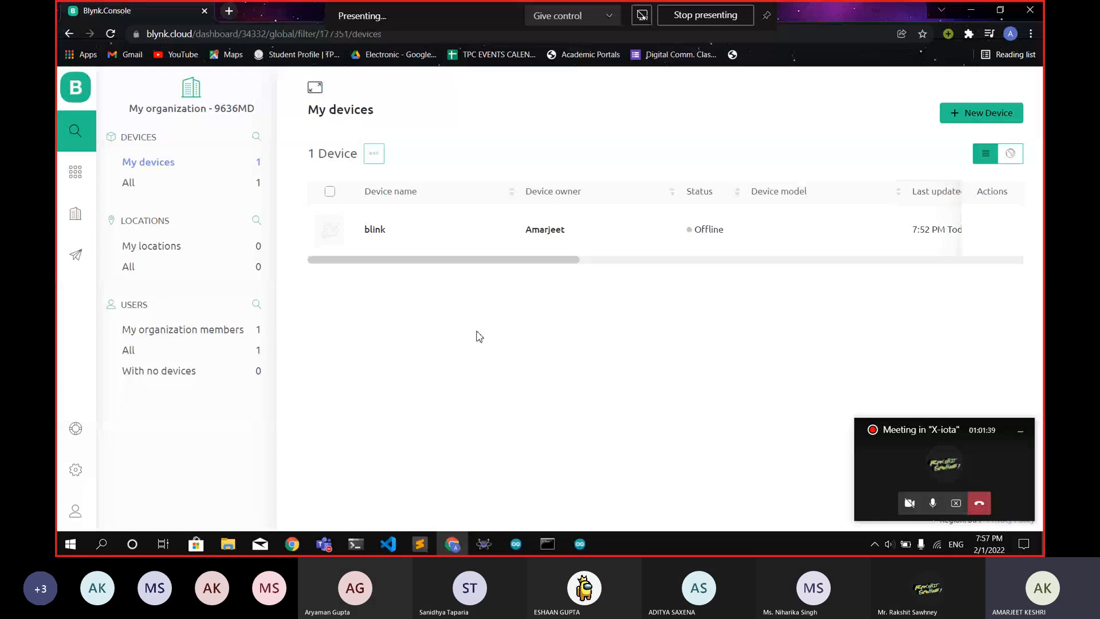
Step: Open the blink device's dashboard, and arrange the Blynk console and the Proteus schematic side by side
click(360, 230)
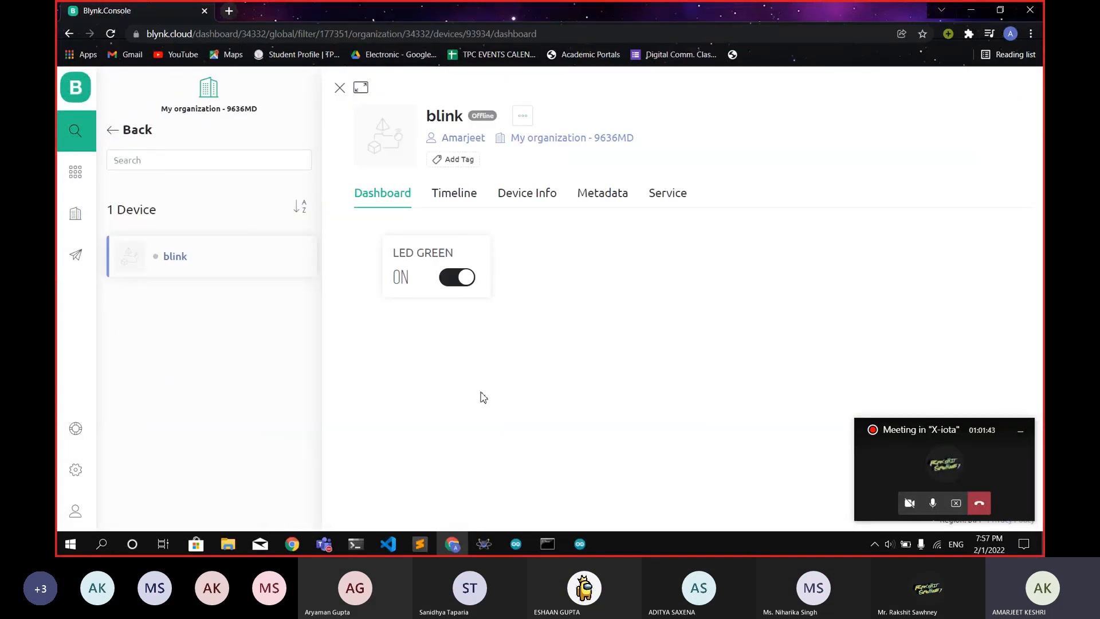
click(476, 542)
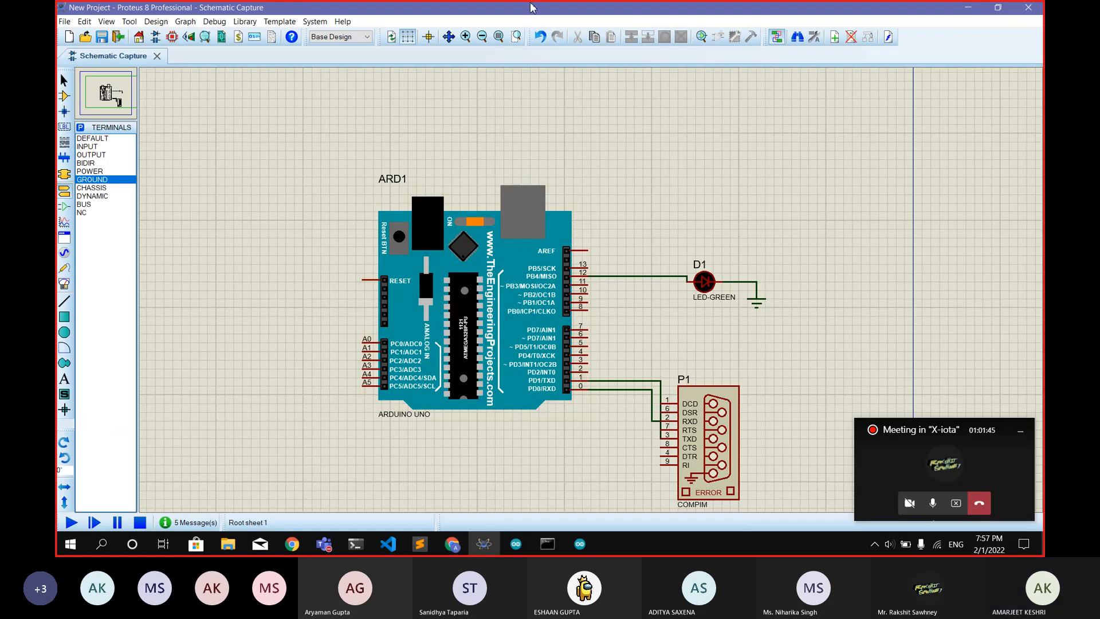
drag(534, 8, 1042, 189)
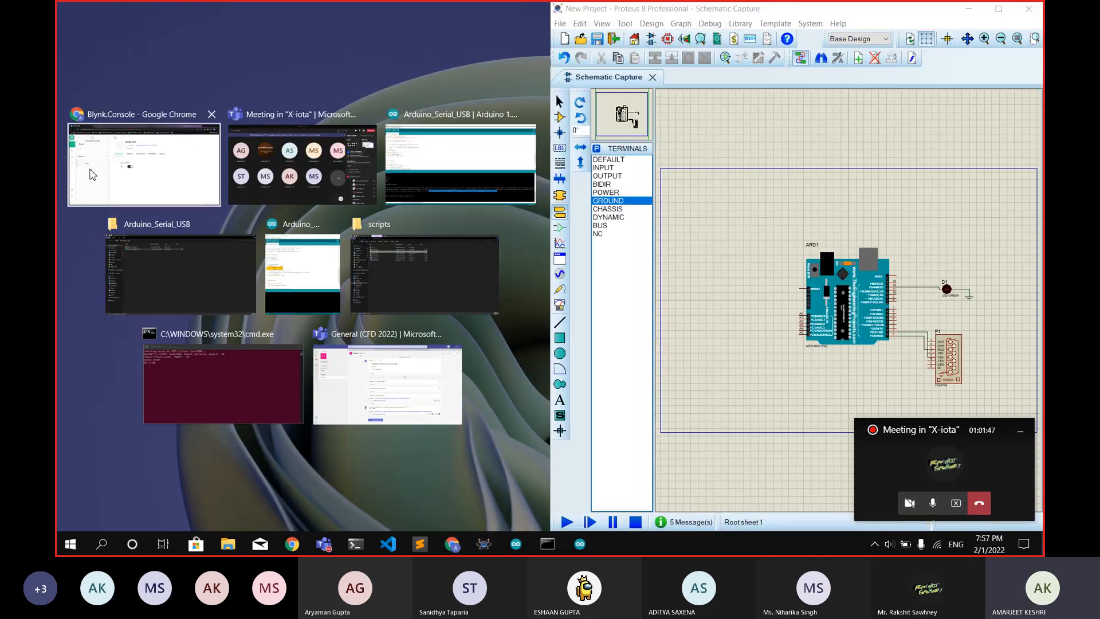
click(148, 166)
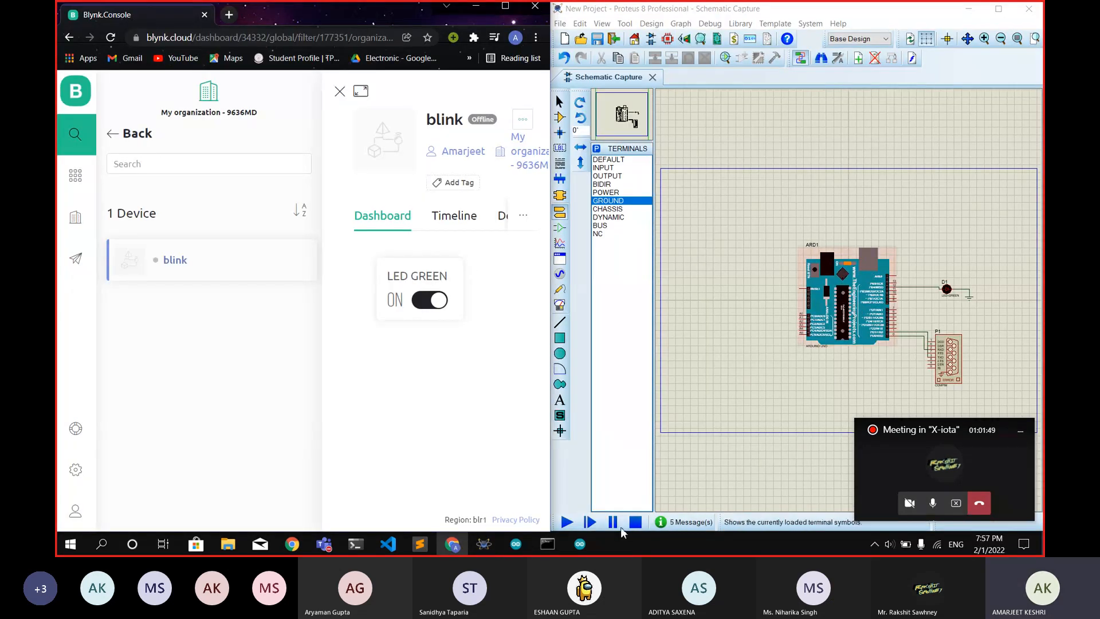
Step: Run the Proteus simulation, and minimize the meeting overlay, the Blynk console, Proteus and the Arduino sketch window
click(567, 521)
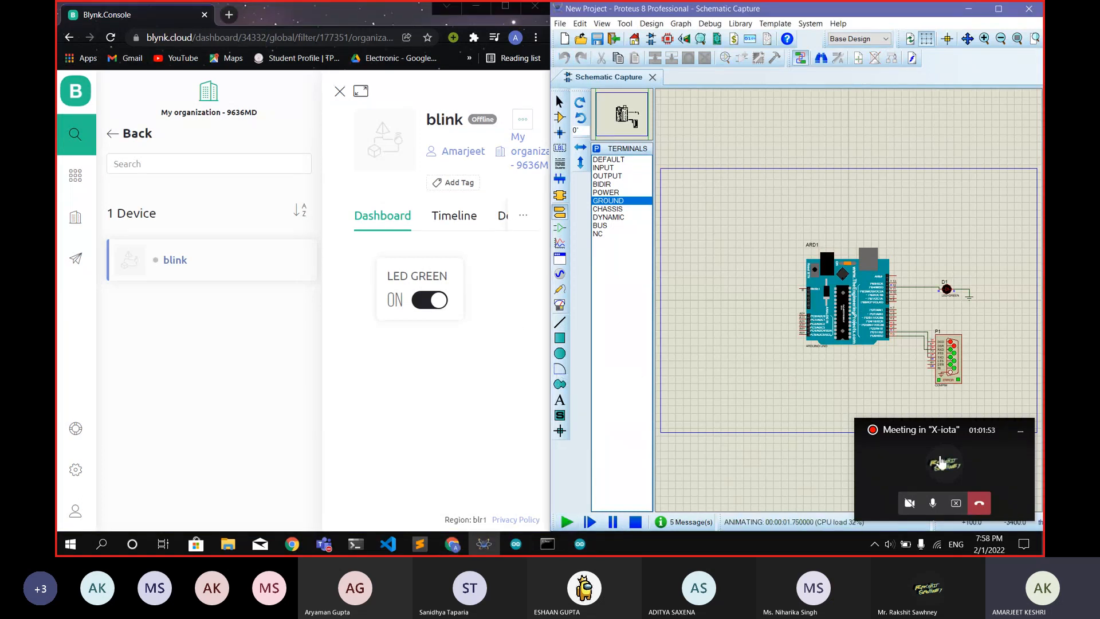
click(1024, 432)
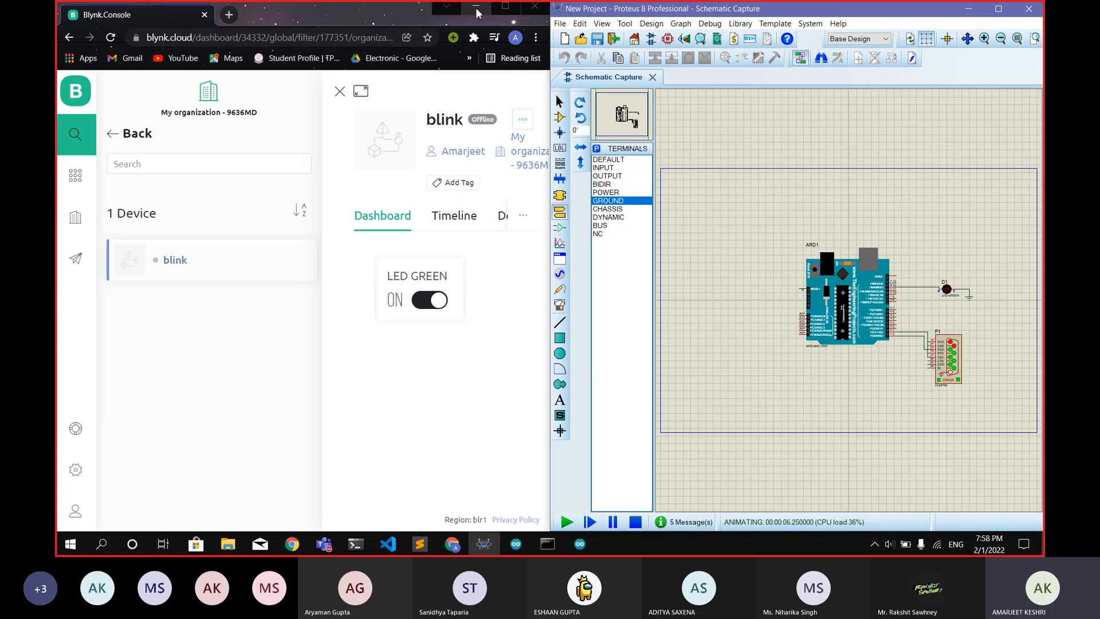
click(476, 11)
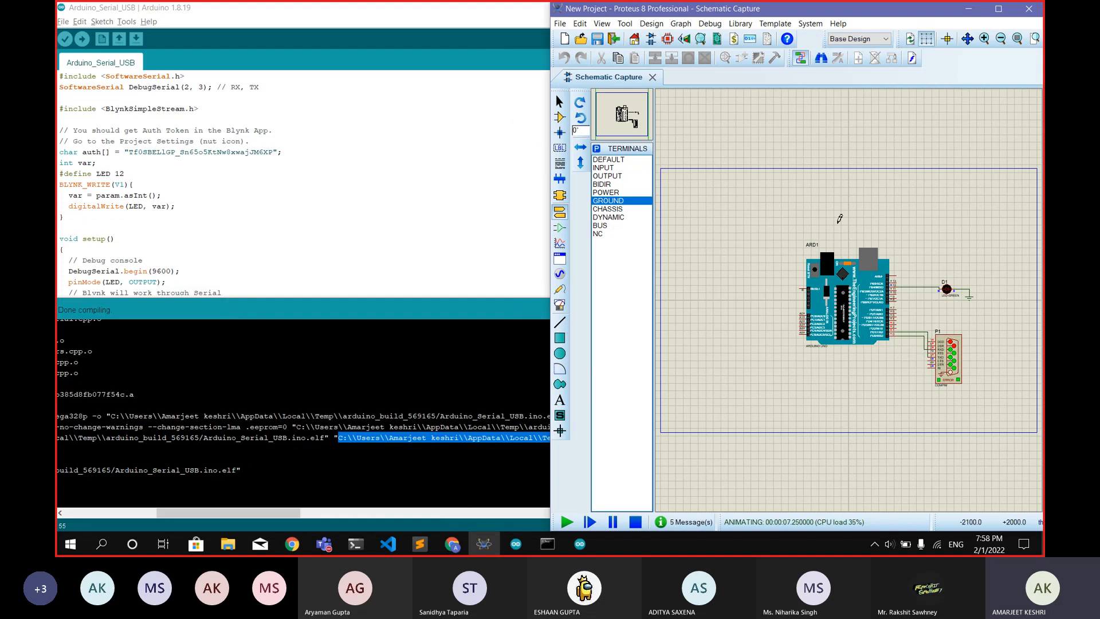
click(968, 9)
click(967, 8)
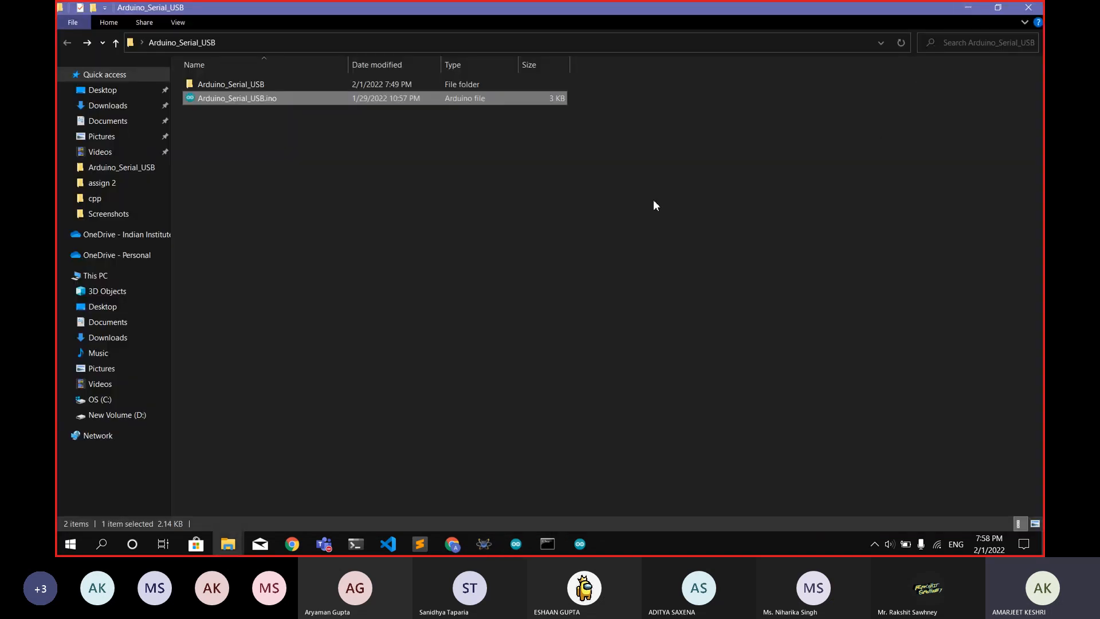
Step: Restore and maximize the Proteus schematic, and switch to the Teams meeting window
click(490, 542)
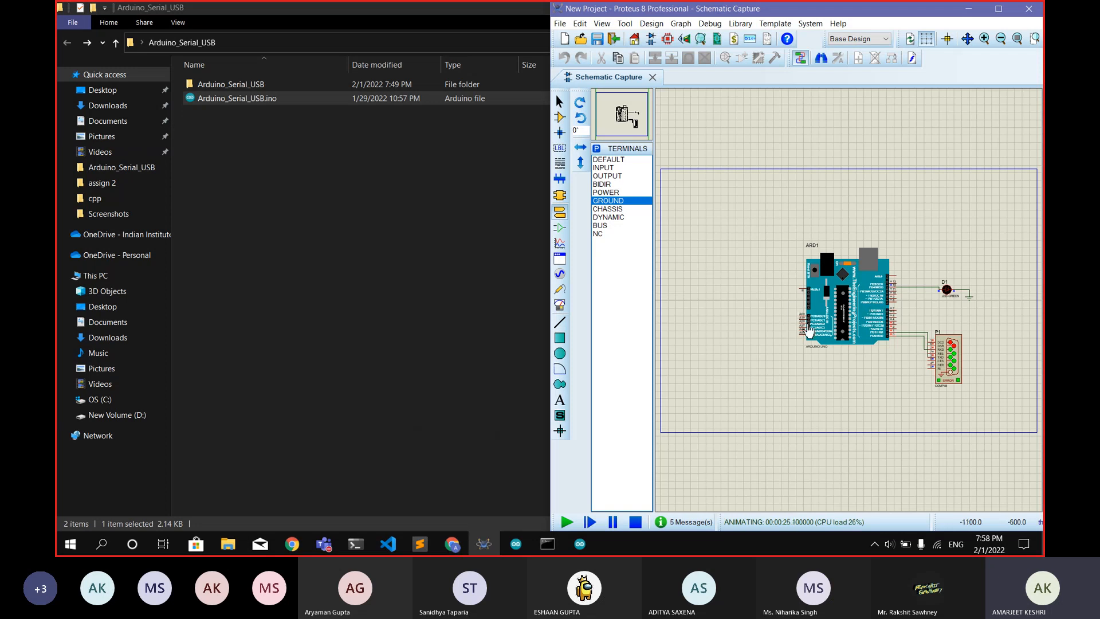
click(998, 10)
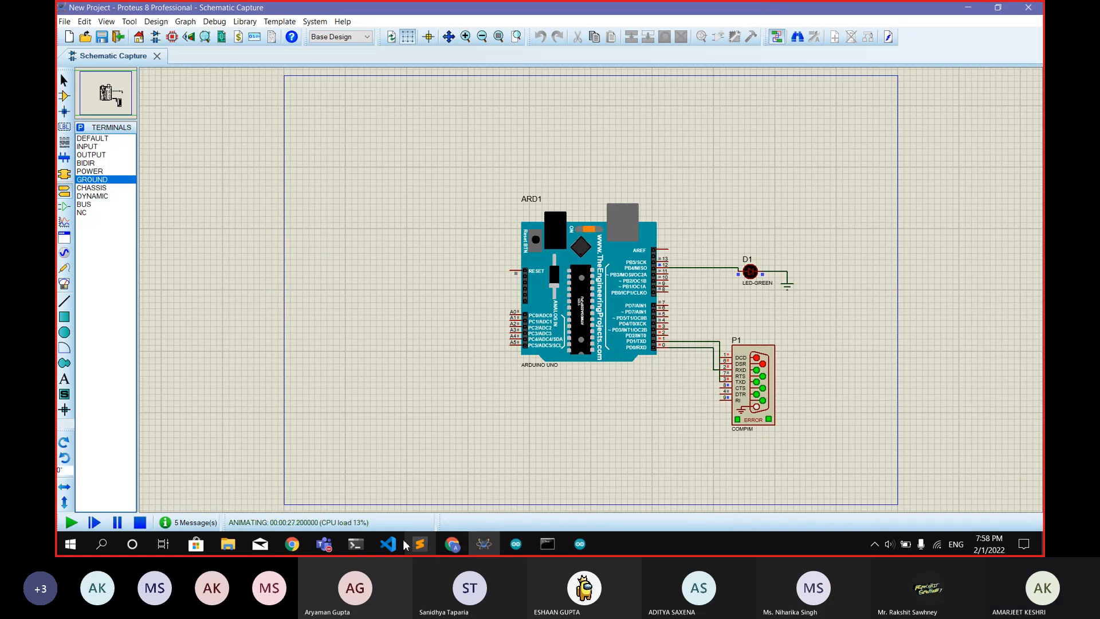
mouse_move(324, 544)
click(367, 467)
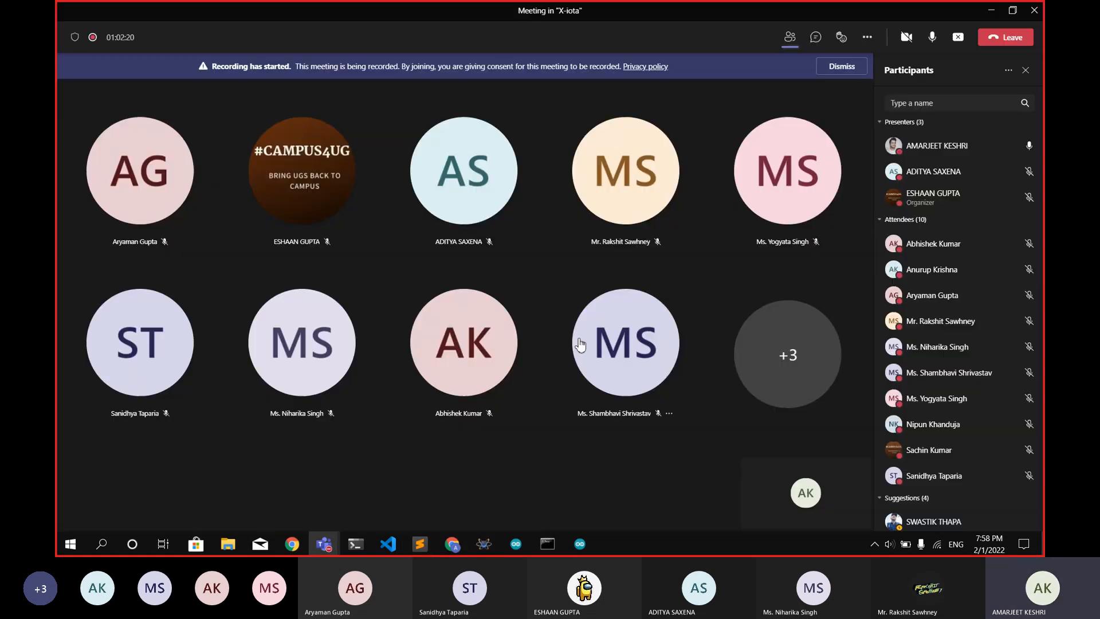
mouse_move(580, 343)
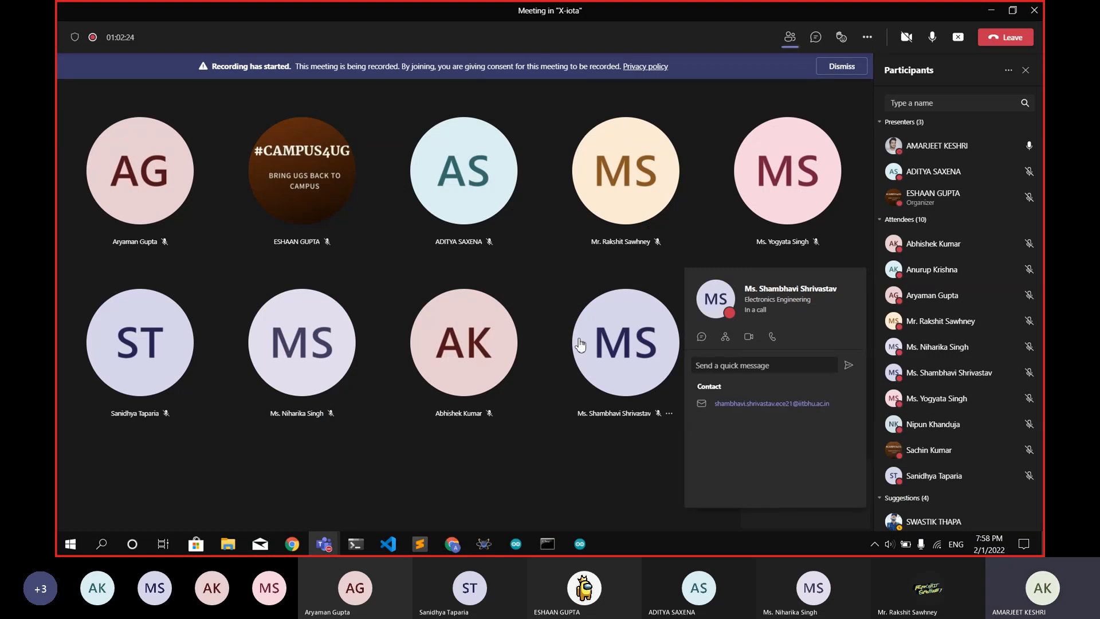
scroll(896, 267, down, 1)
scroll(895, 267, up, 1)
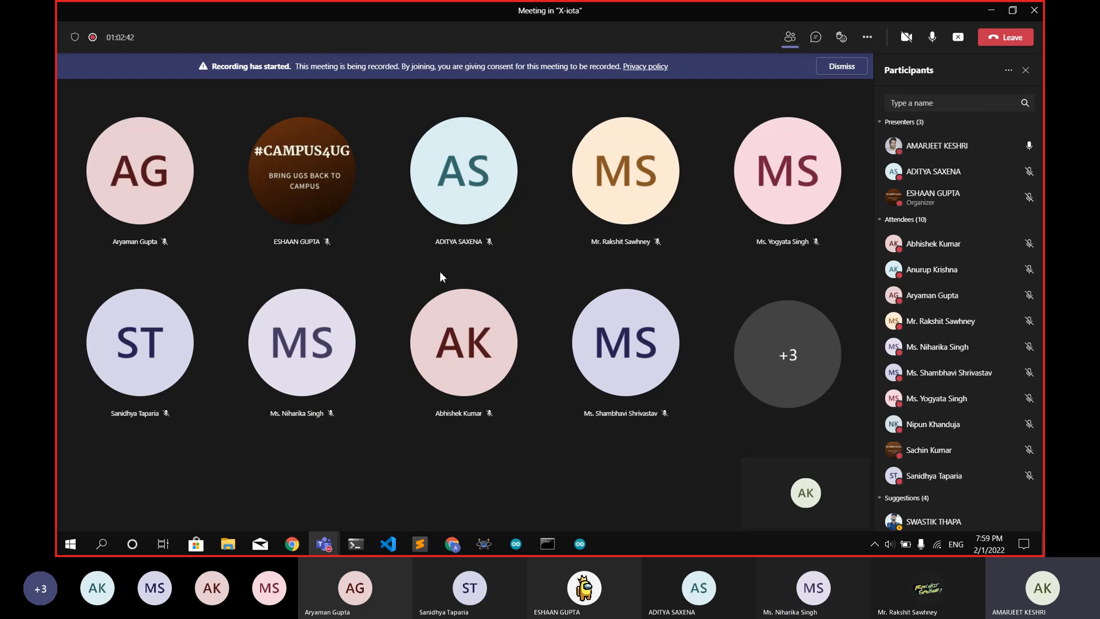
mouse_move(429, 298)
Step: Switch back to Proteus and search the device library for esp-01 in component mode
click(484, 544)
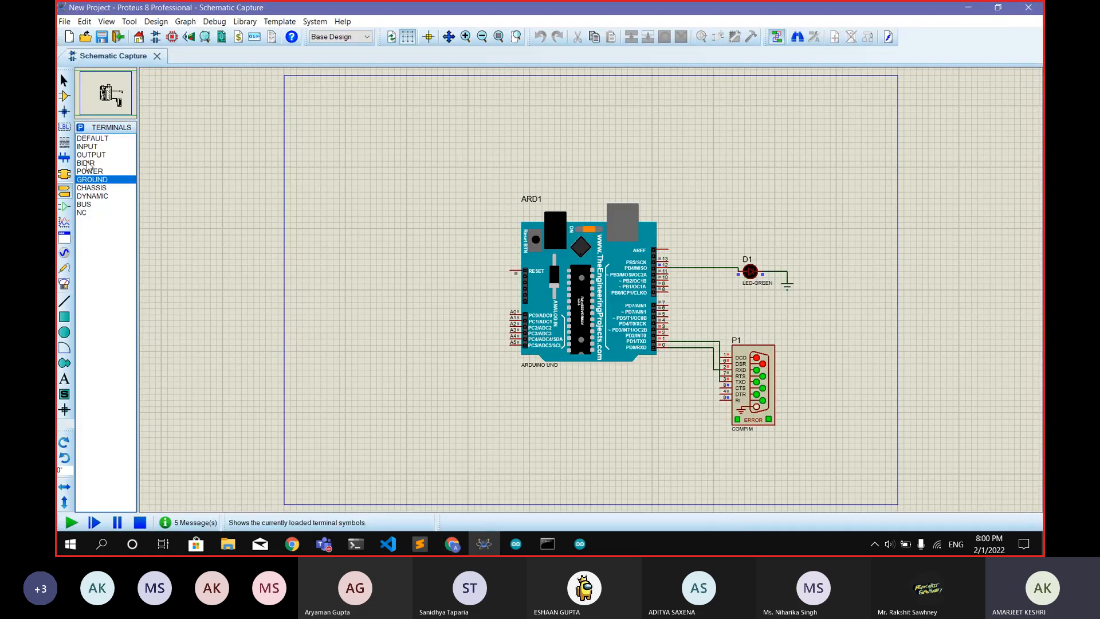
click(83, 128)
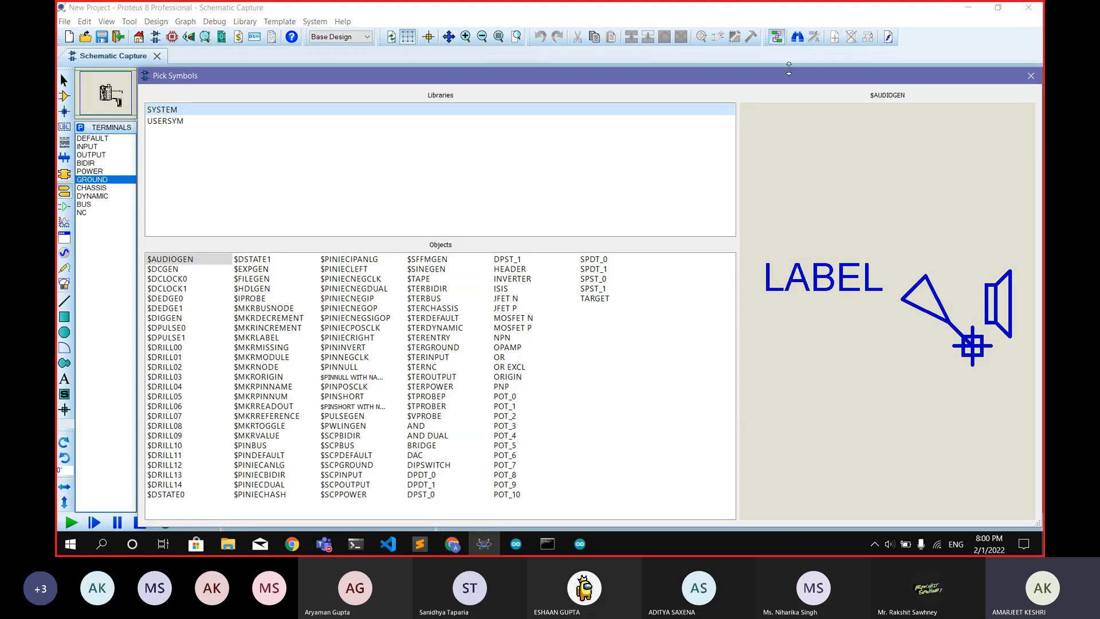
click(1030, 76)
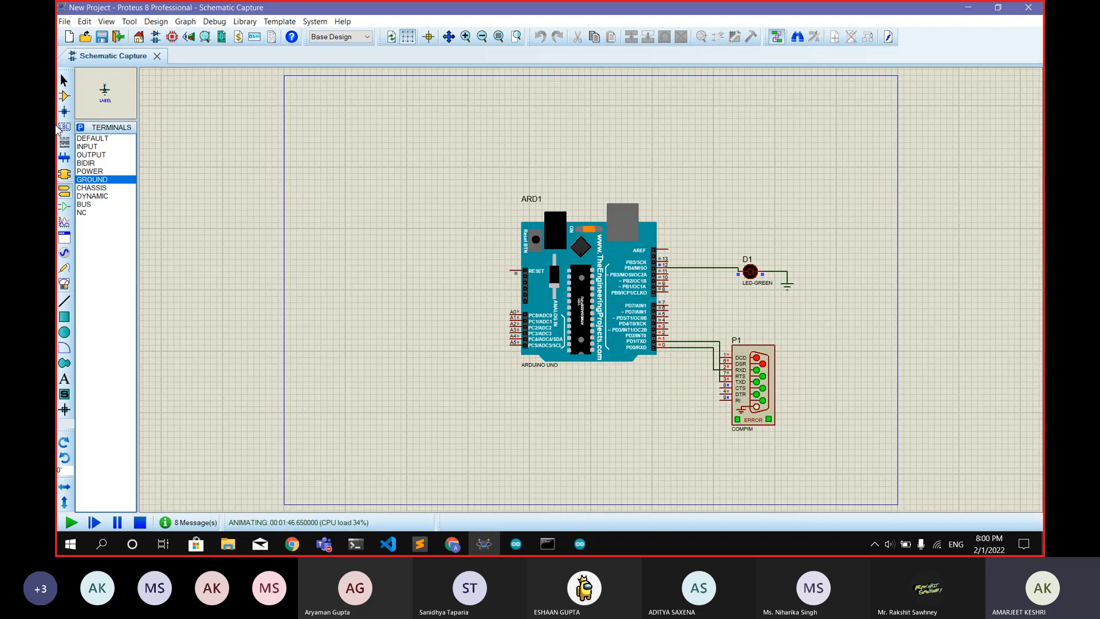
click(64, 96)
click(83, 130)
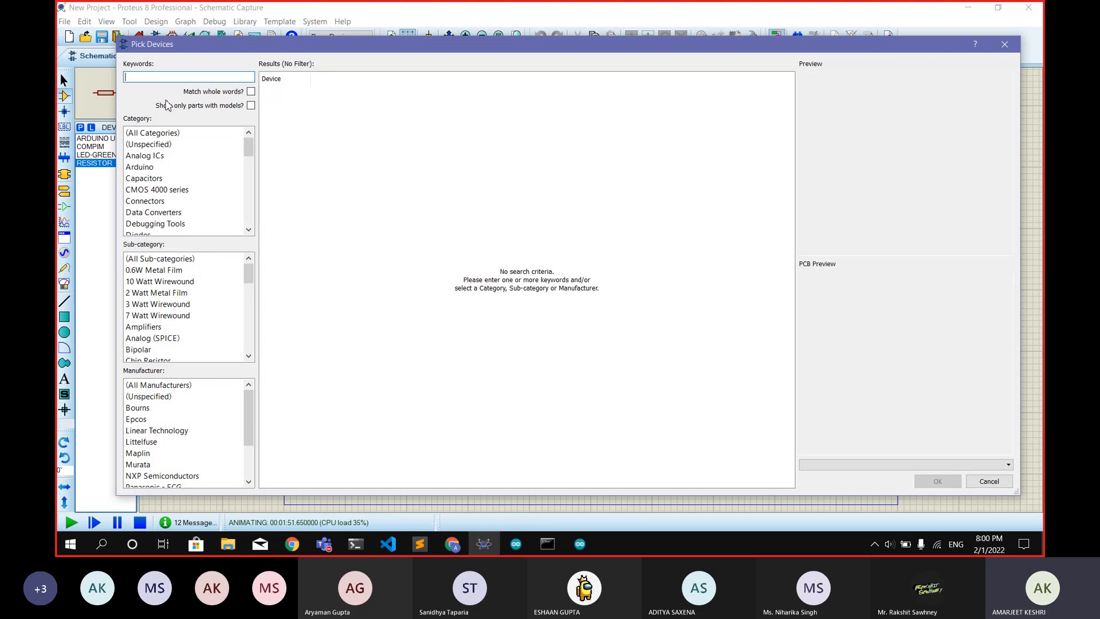
text(esp)
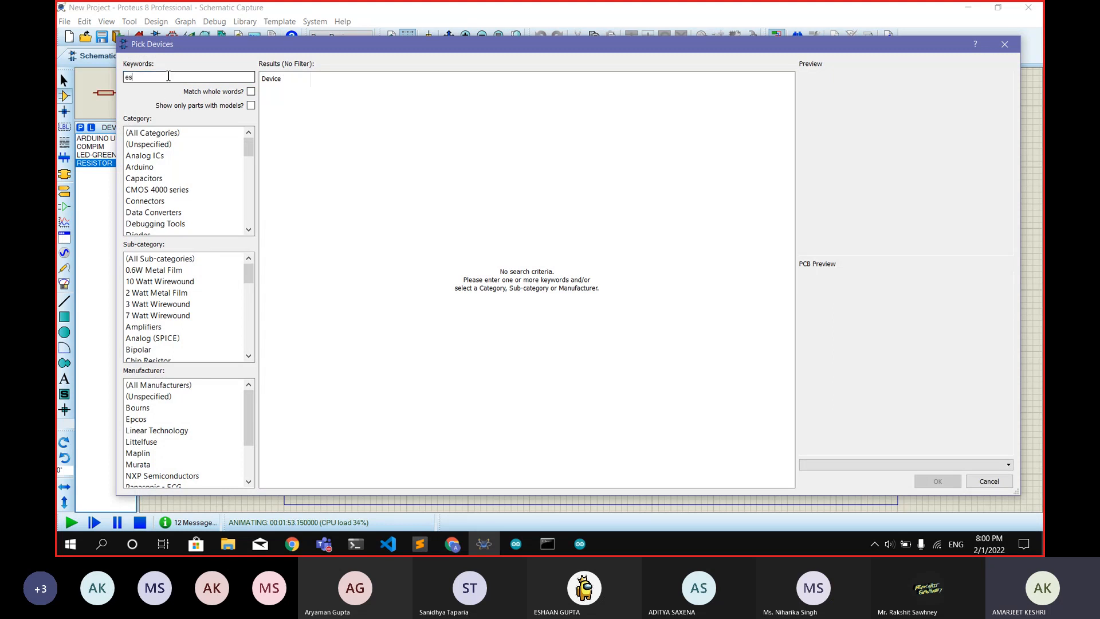
text(01)
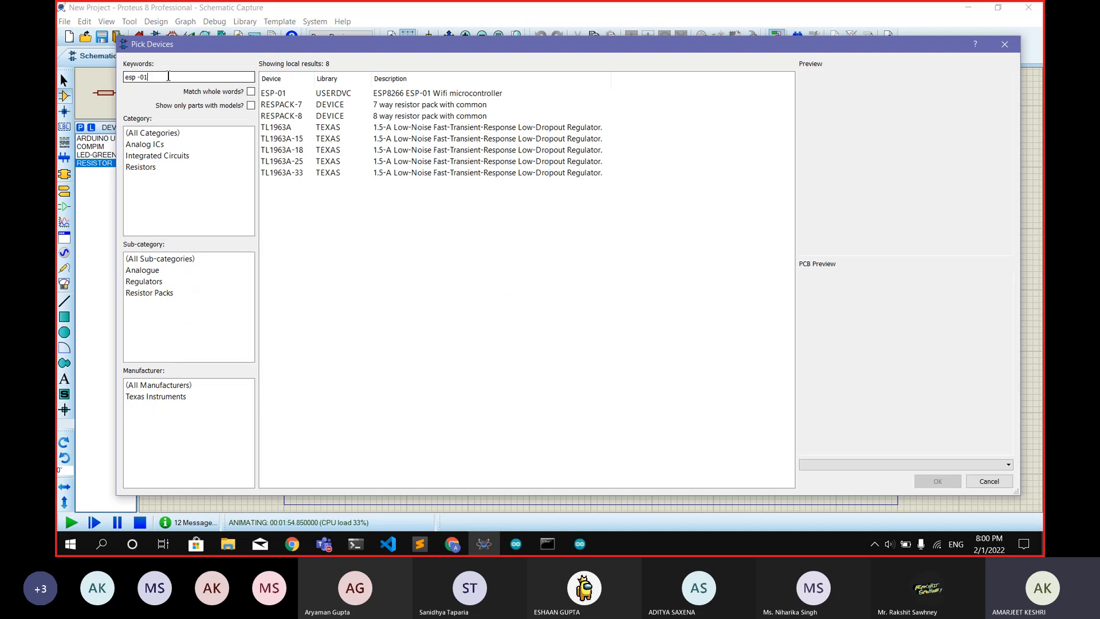
key(Left)
key(Left)
key(Left)
key(BackSpace)
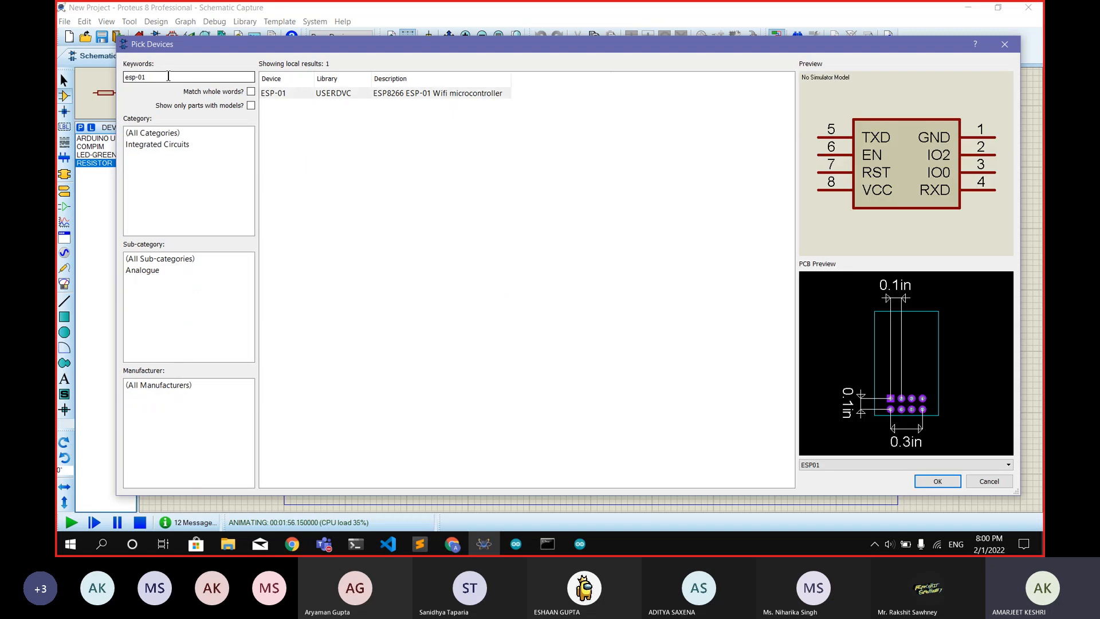
Step: Examine the ESP-01 Wifi microcontroller's preview and close the device picker without adding the part
click(292, 94)
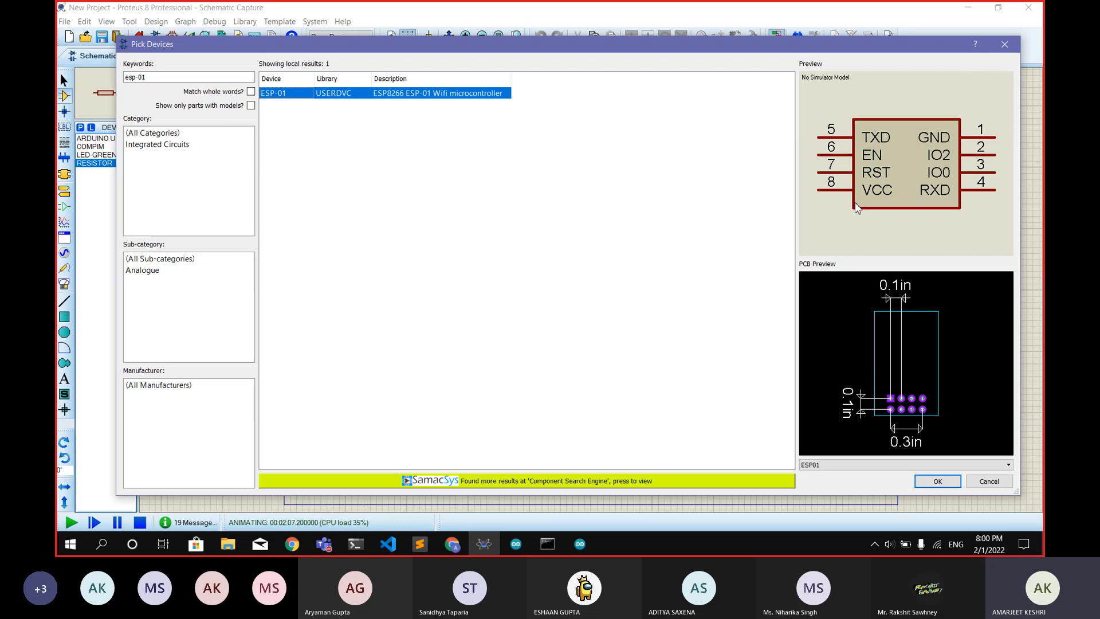
drag(165, 75, 121, 82)
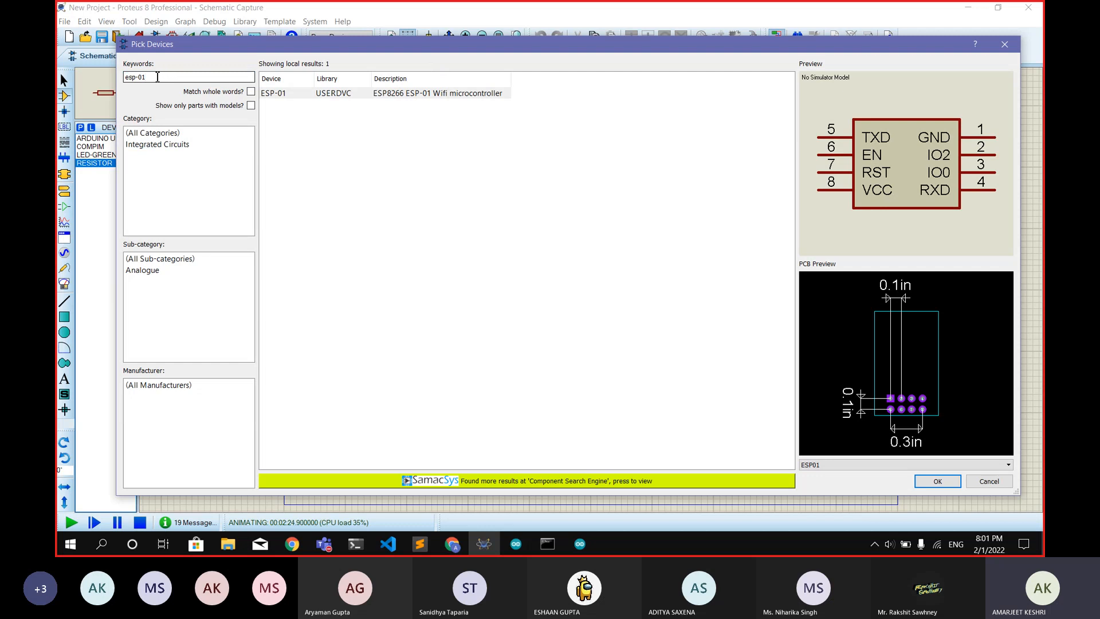
click(1004, 44)
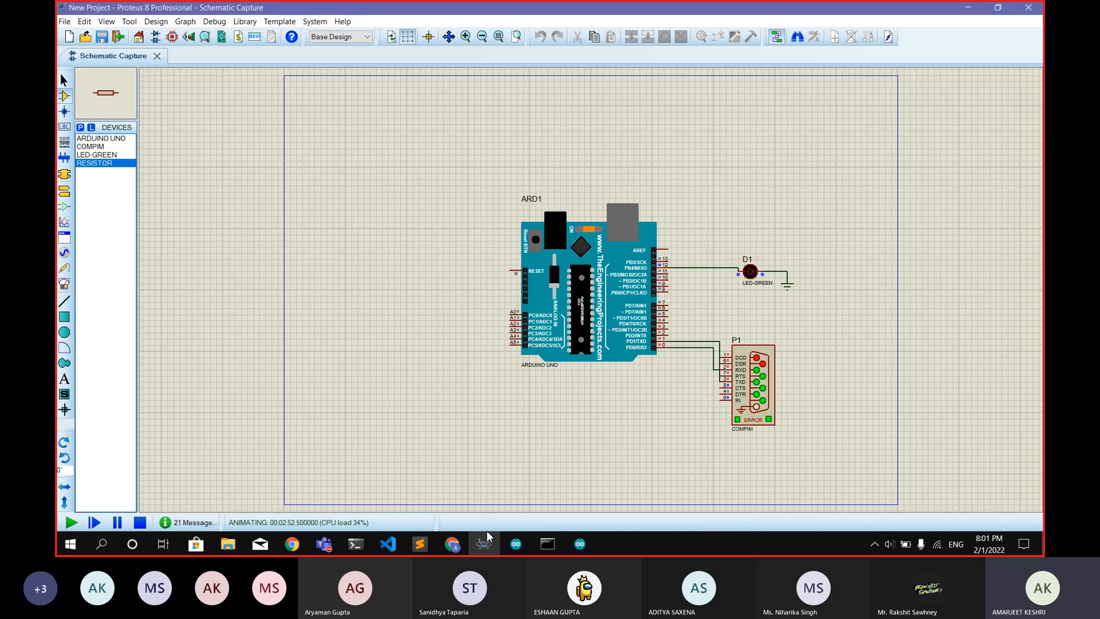
Step: Stop the Proteus simulation, and briefly bring up the Blynk console showing the blink dashboard before hiding it
mouse_move(491, 551)
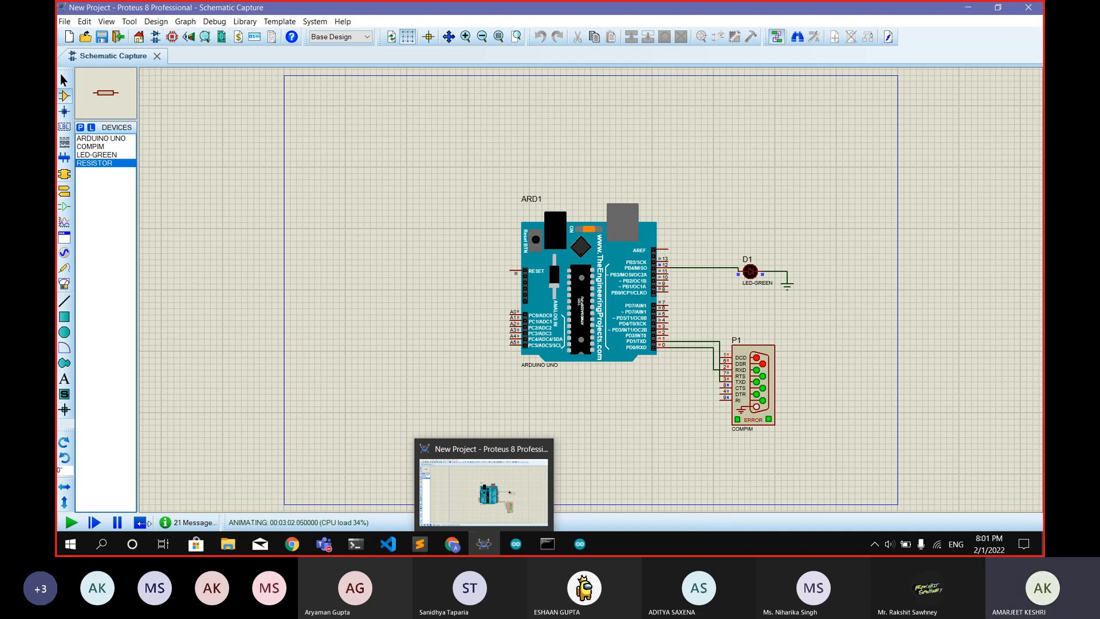
click(141, 522)
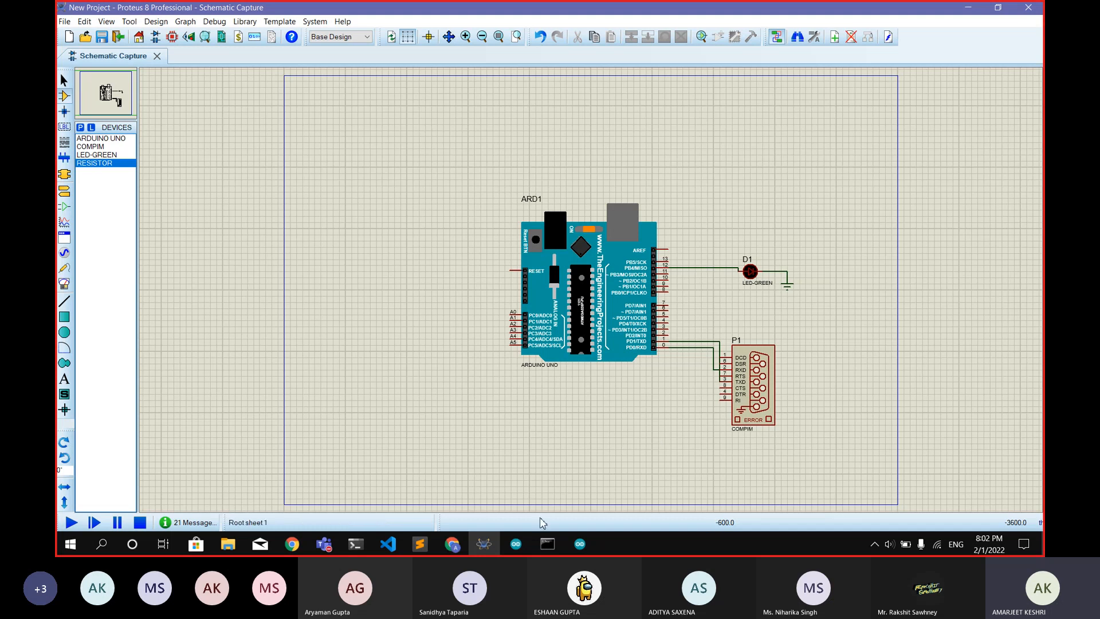
mouse_move(454, 548)
click(452, 545)
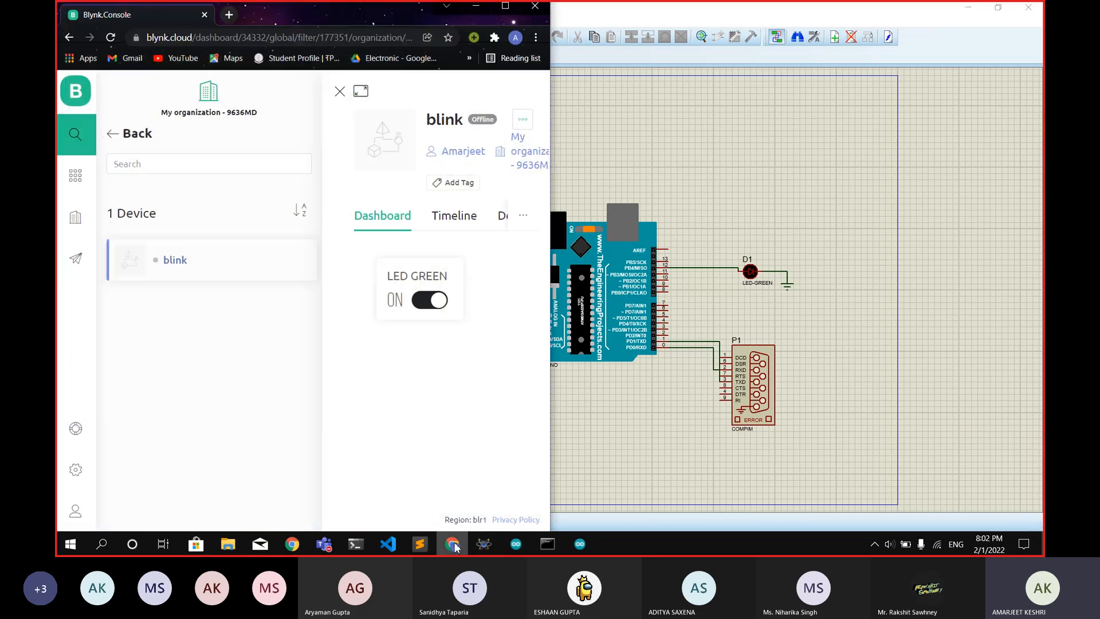
click(454, 545)
Step: Switch to the Teams meeting and stop sharing the screen
mouse_move(323, 543)
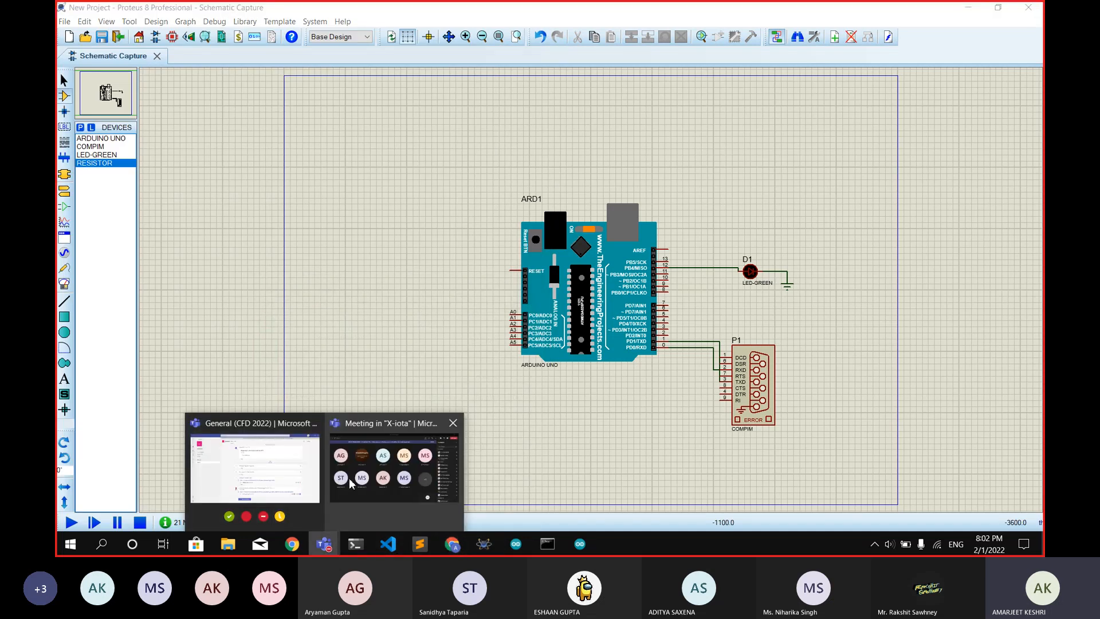
click(348, 484)
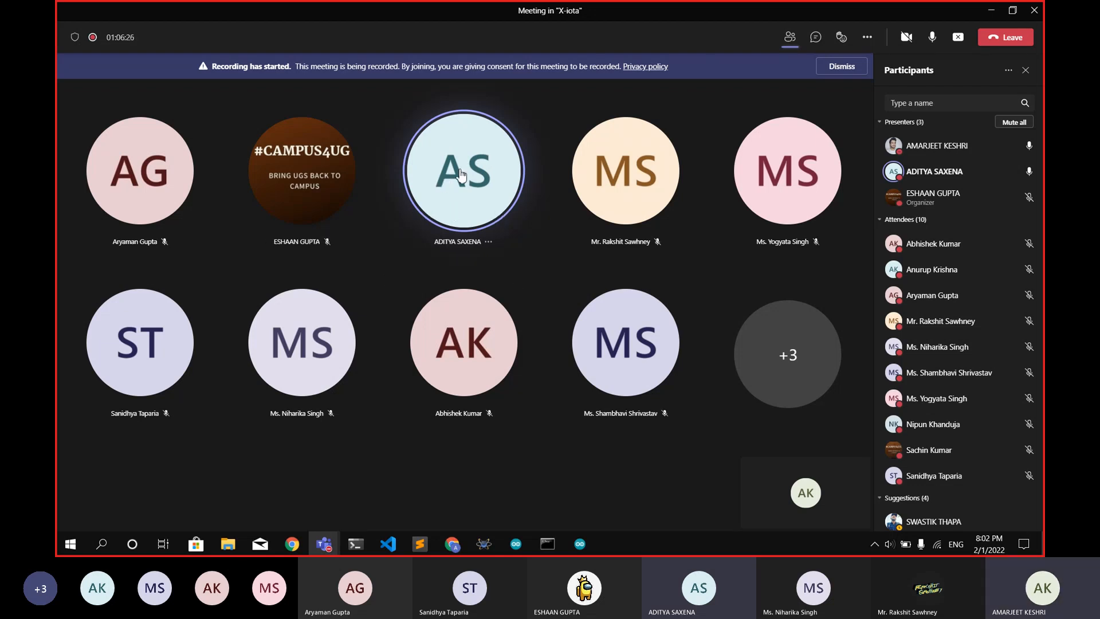
click(962, 40)
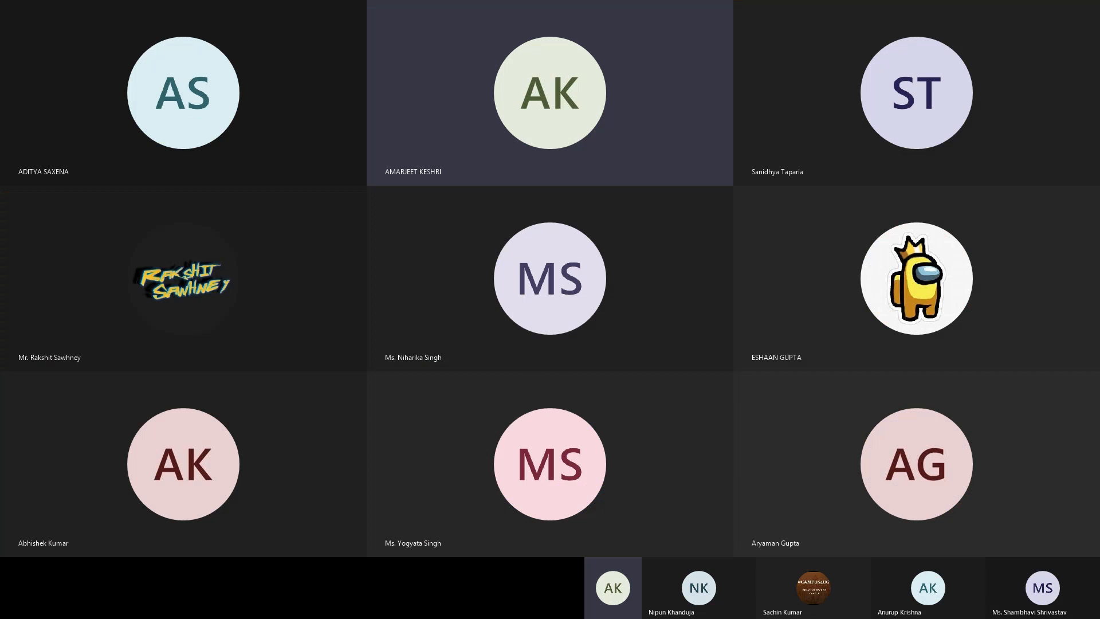
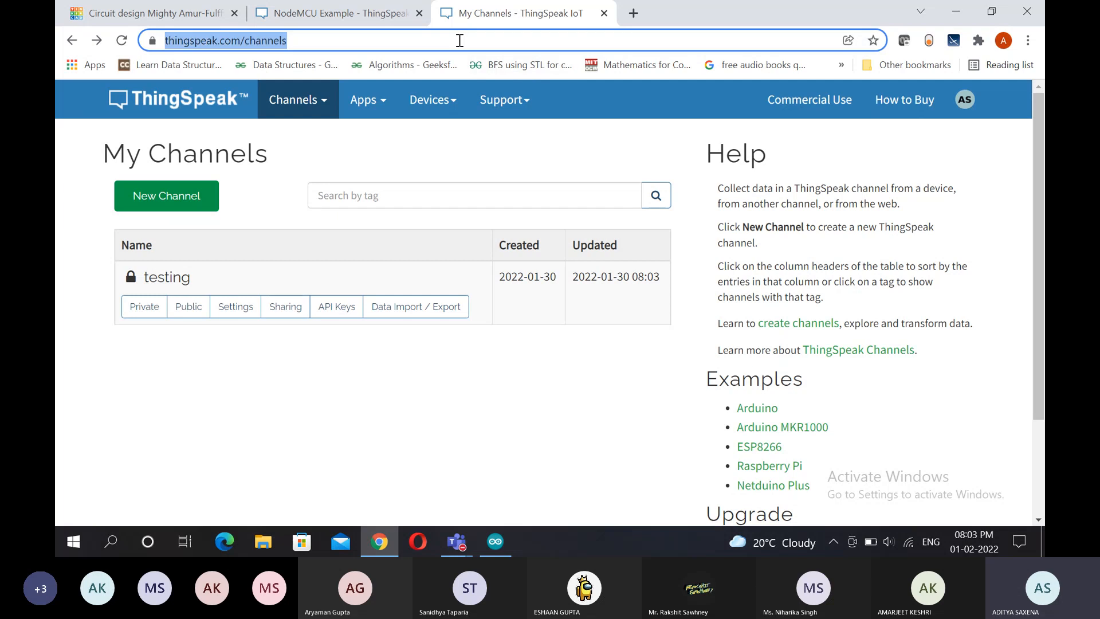
Step: Start a new ThingSpeak channel named xiota with Field 1 enabled
click(407, 154)
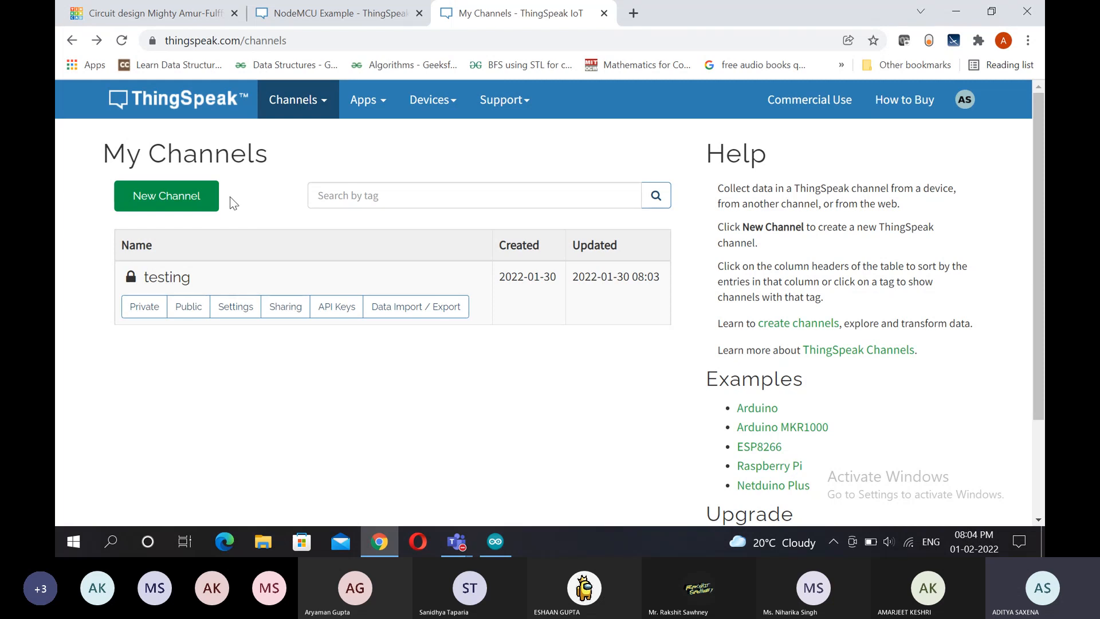
click(196, 196)
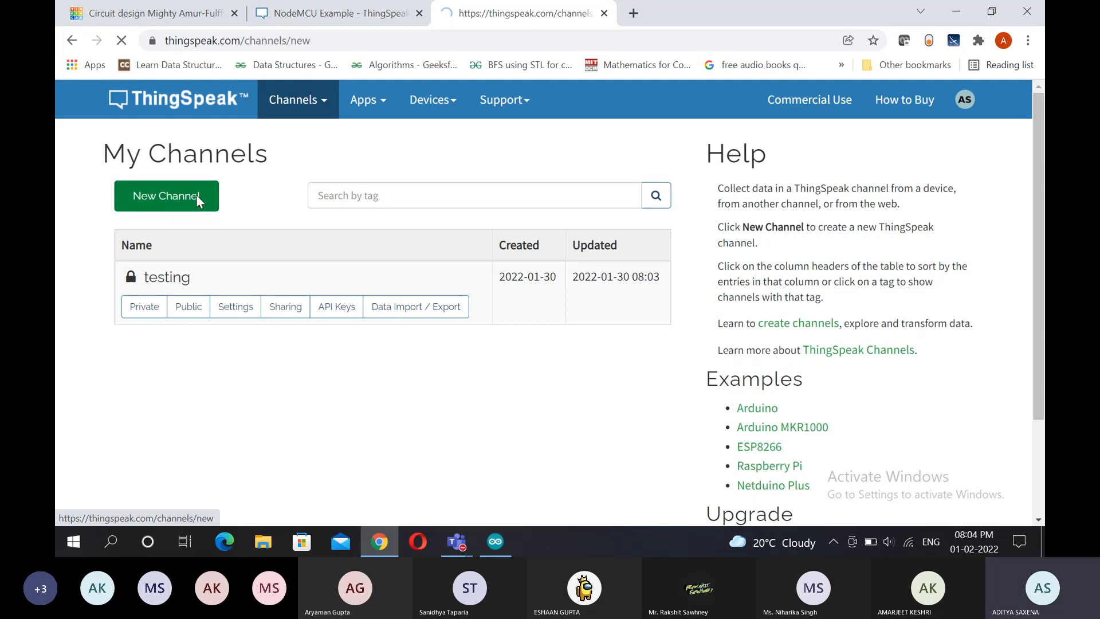
click(283, 194)
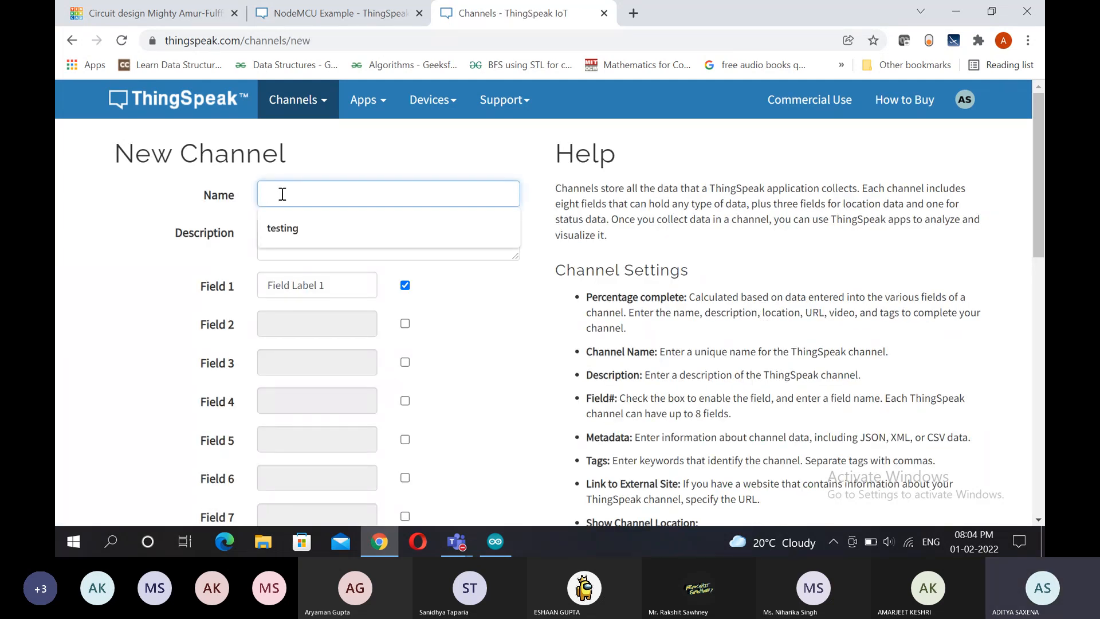
text(xiot)
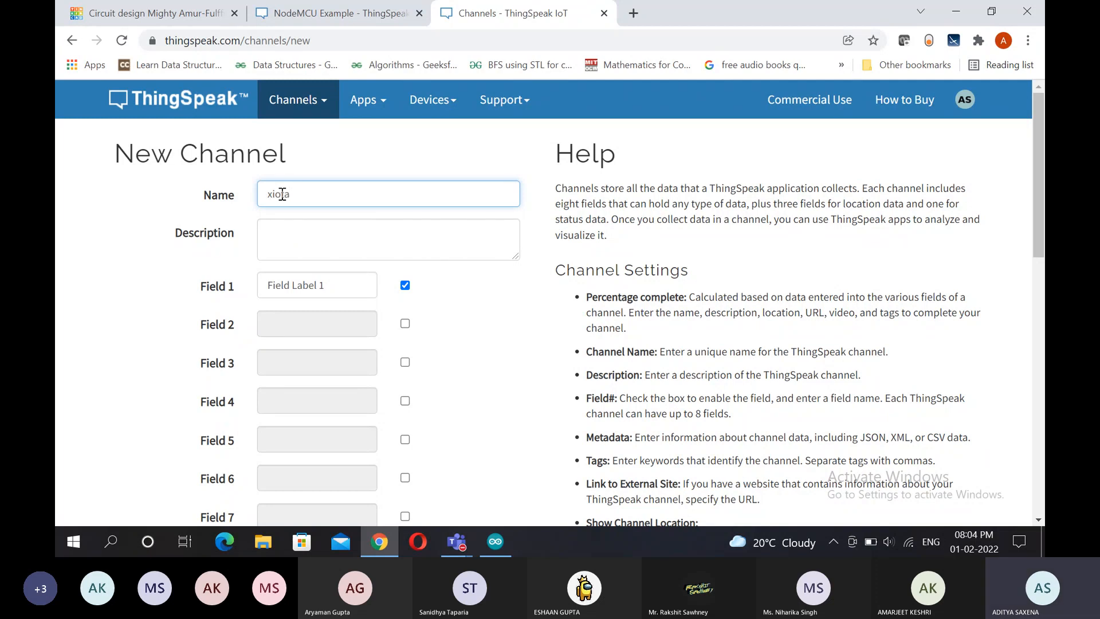
text(a)
scroll(485, 311, down, 1)
scroll(485, 312, down, 1)
click(337, 235)
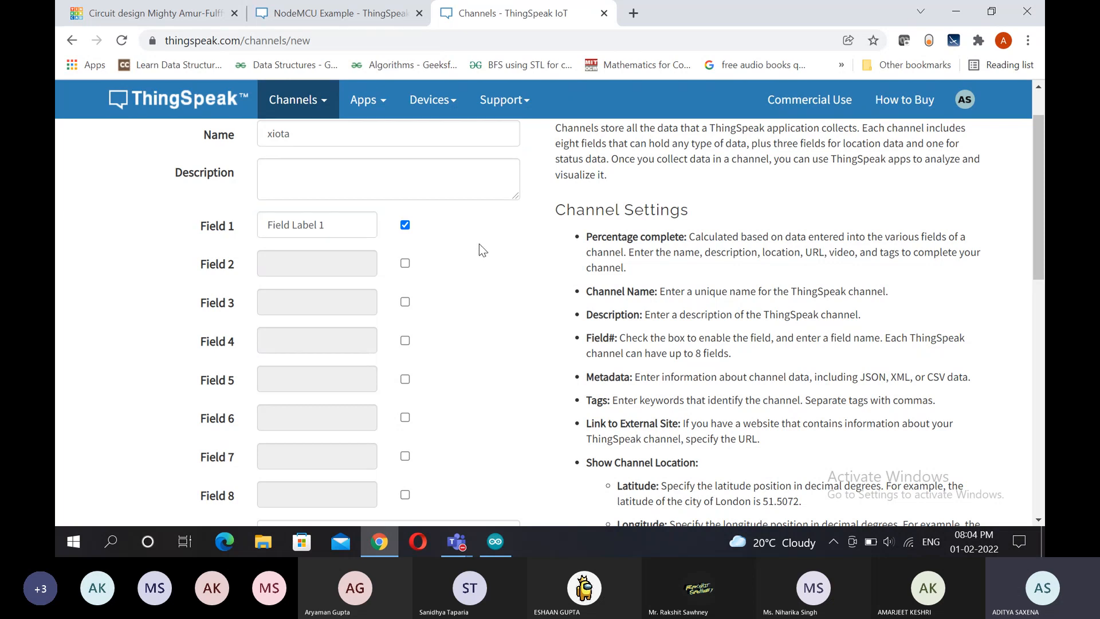
Step: Label Field 1 of the new channel as humidity
scroll(480, 246, down, 1)
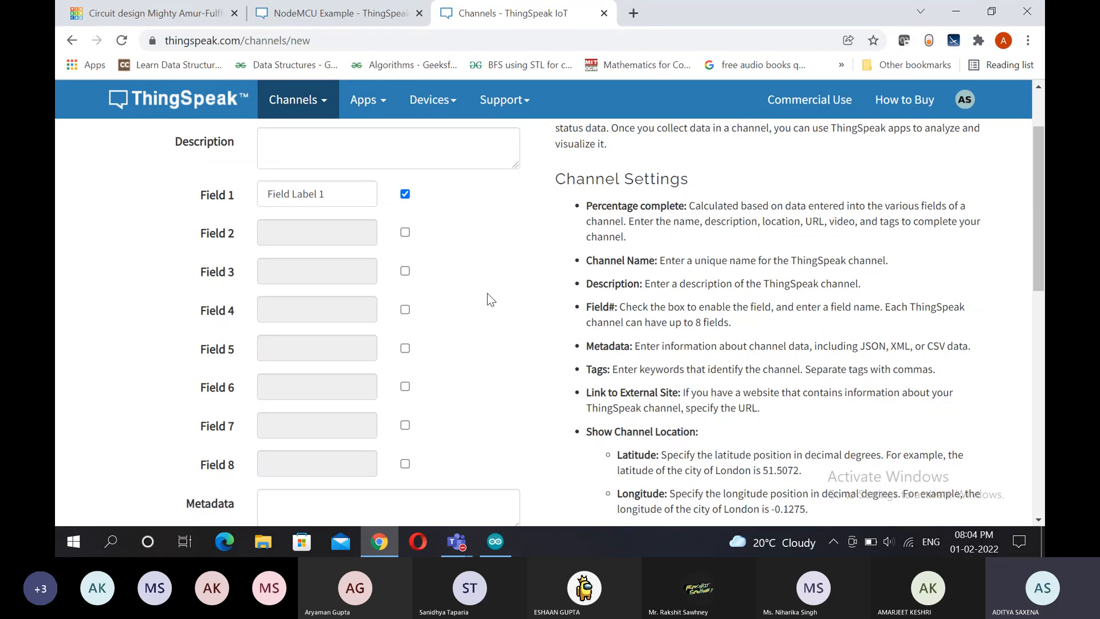
click(346, 194)
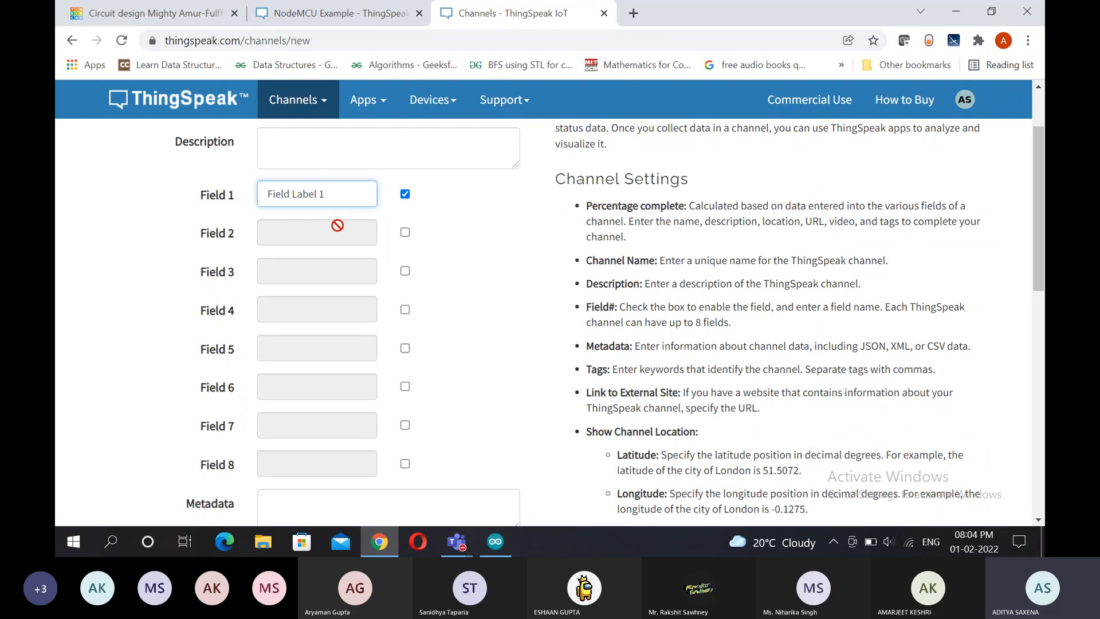
key(ctrl+BackSpace)
key(ctrl+BackSpace)
key(ctrl+BackSpace)
text(humidity)
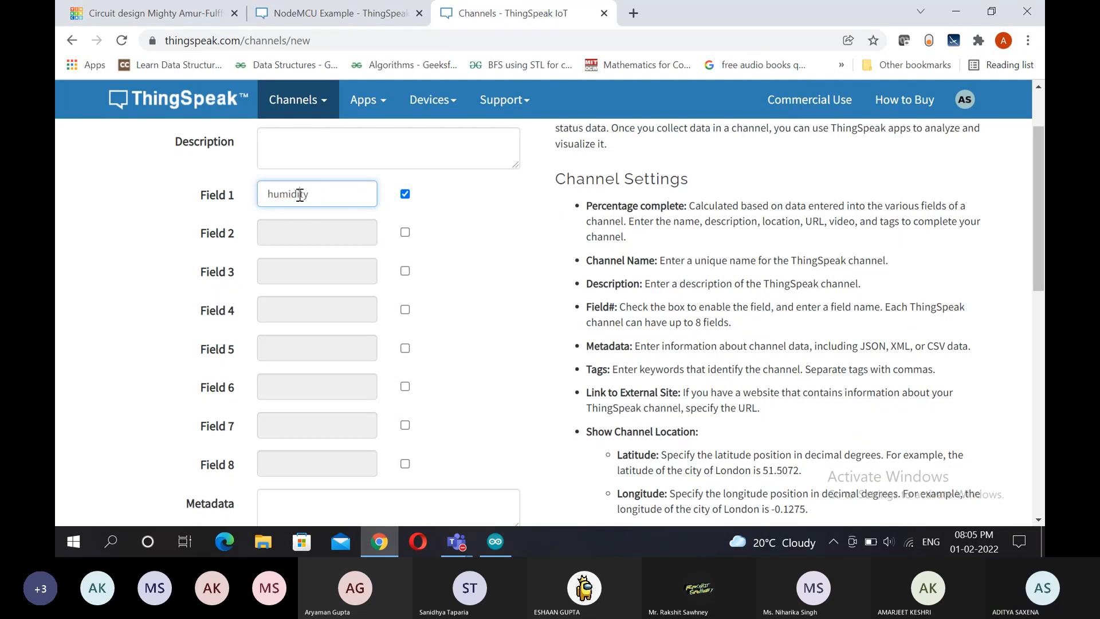
click(458, 255)
Step: Review the new channel's form entries and save the channel
scroll(467, 243, down, 1)
scroll(469, 240, down, 1)
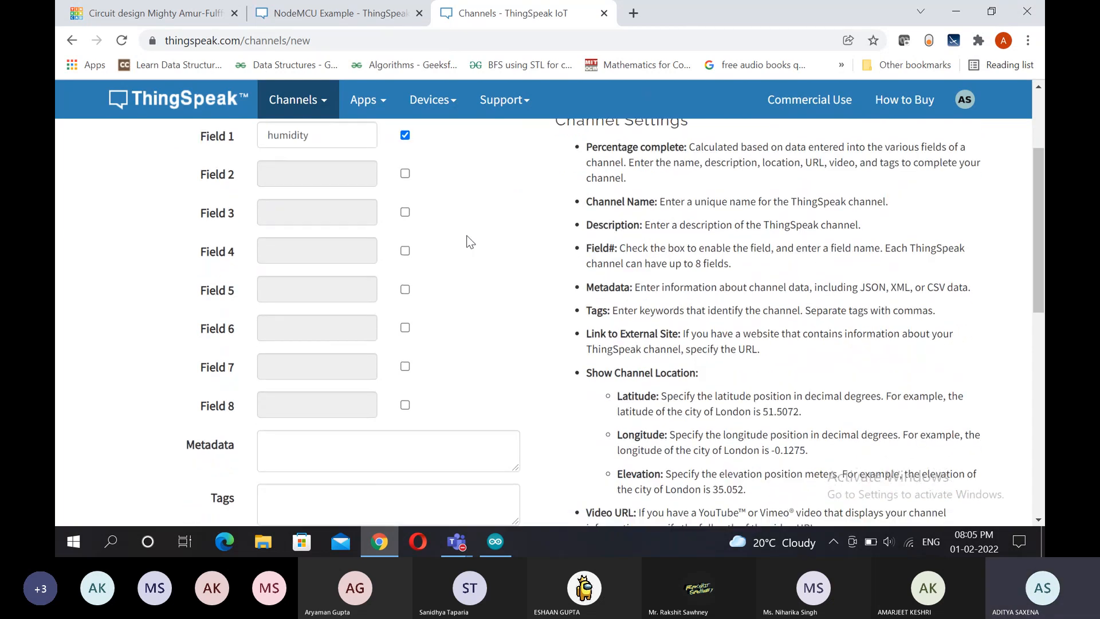
scroll(470, 241, up, 1)
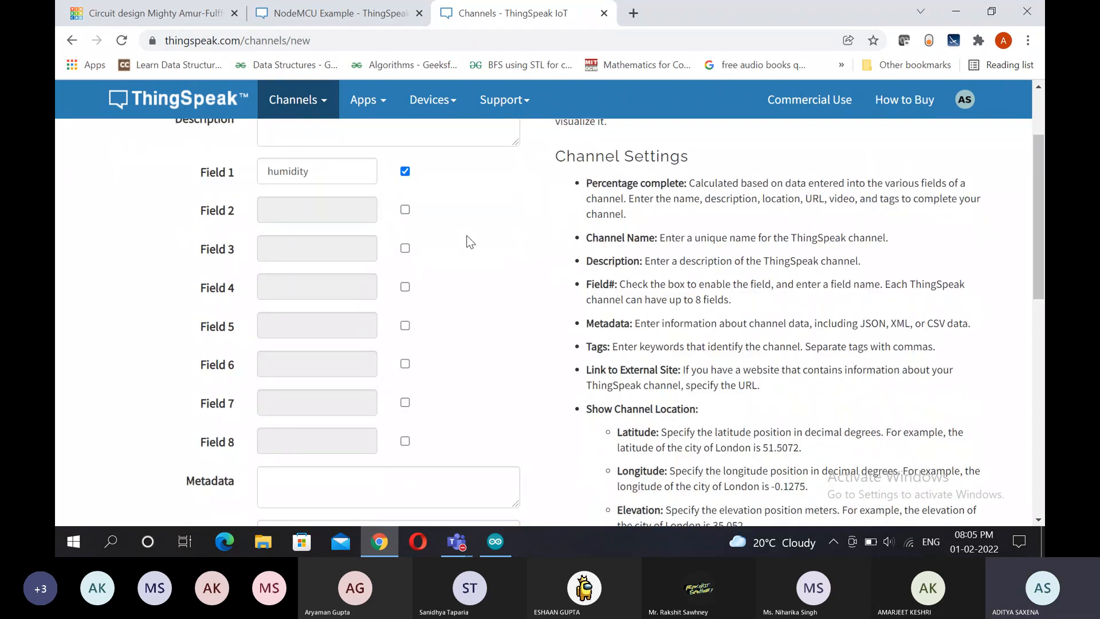
scroll(469, 241, up, 1)
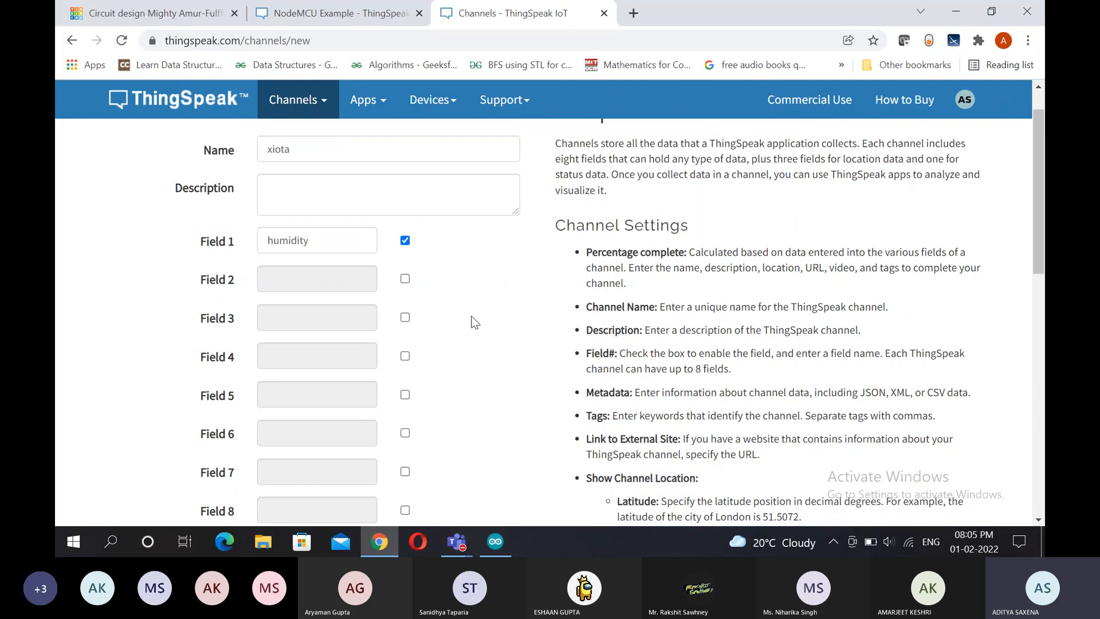
scroll(475, 322, up, 1)
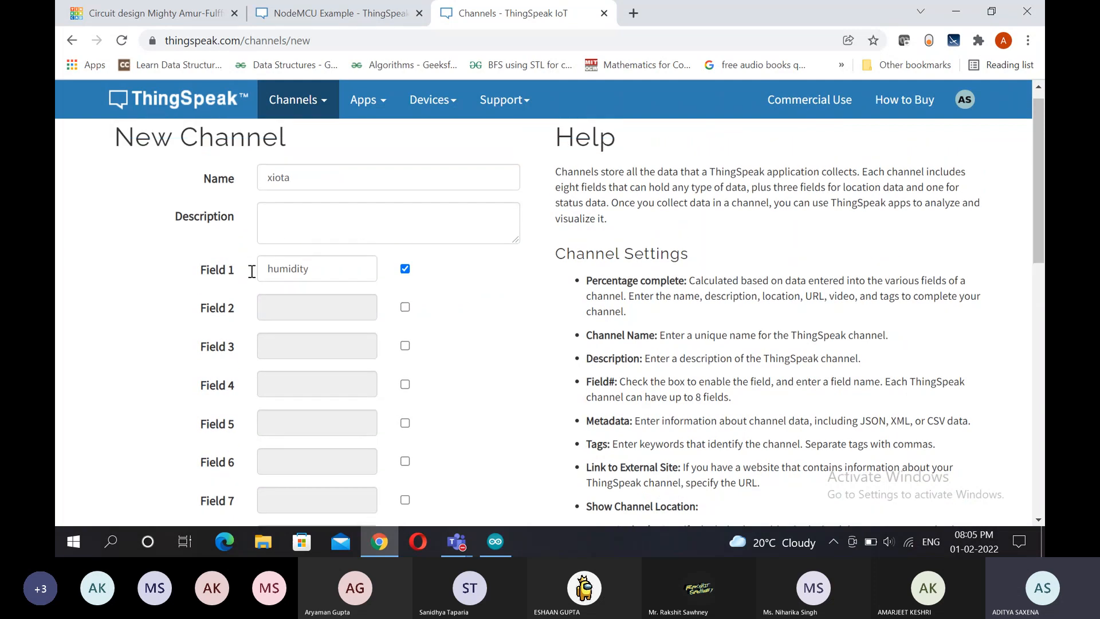
scroll(484, 298, down, 12)
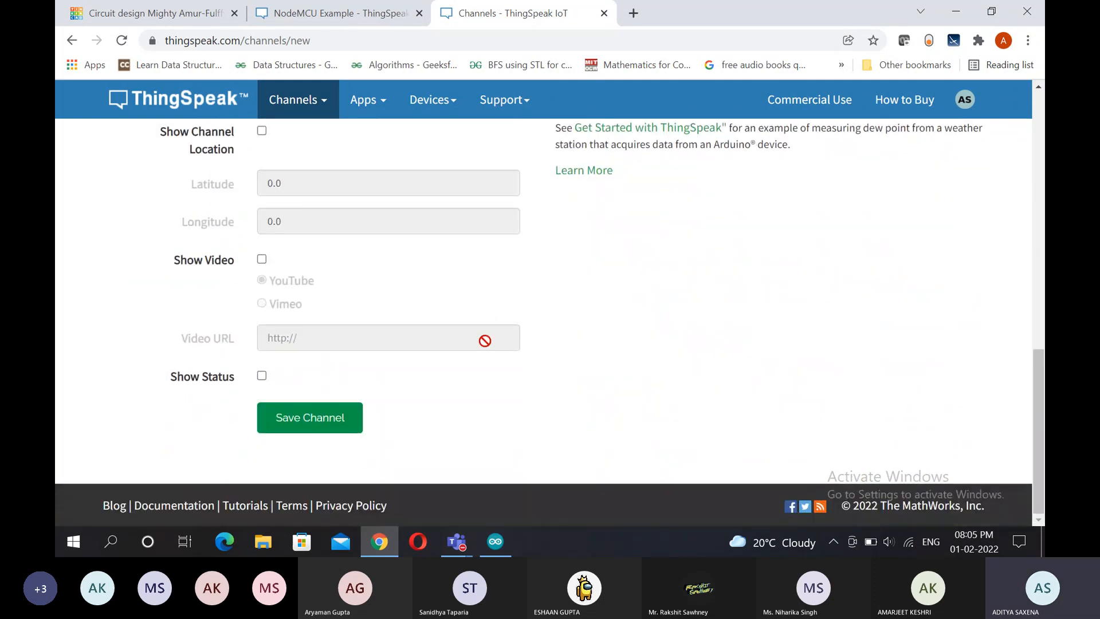
click(296, 433)
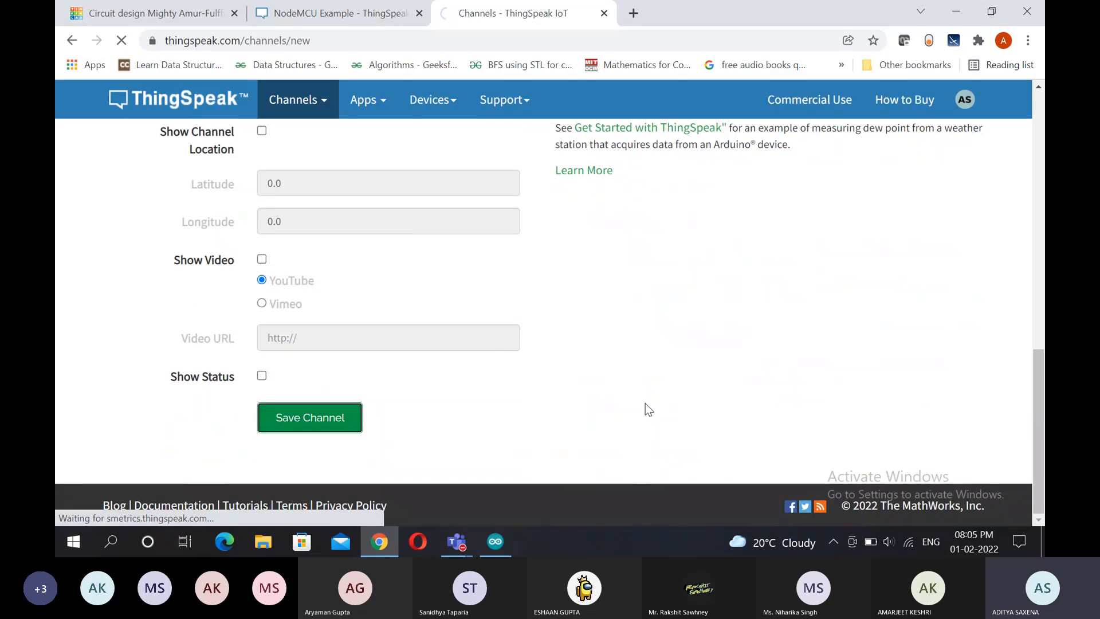
Step: Look over the xiota channel's Field 1 chart and compare it with the public NodeMCU Example channel's chart
scroll(542, 364, down, 3)
scroll(552, 370, up, 1)
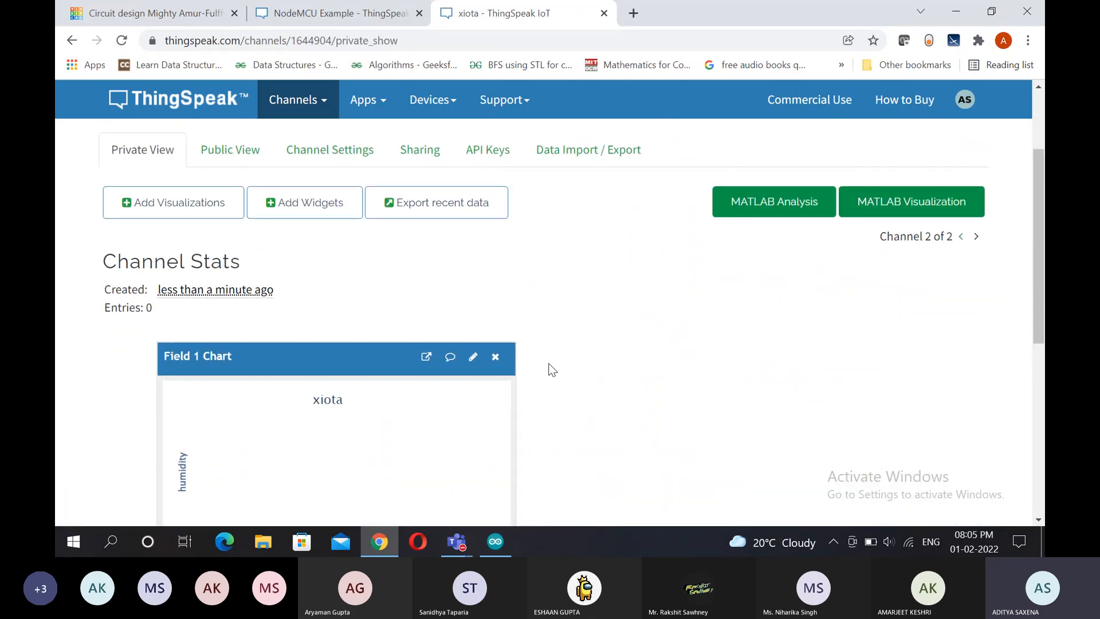
scroll(552, 370, down, 2)
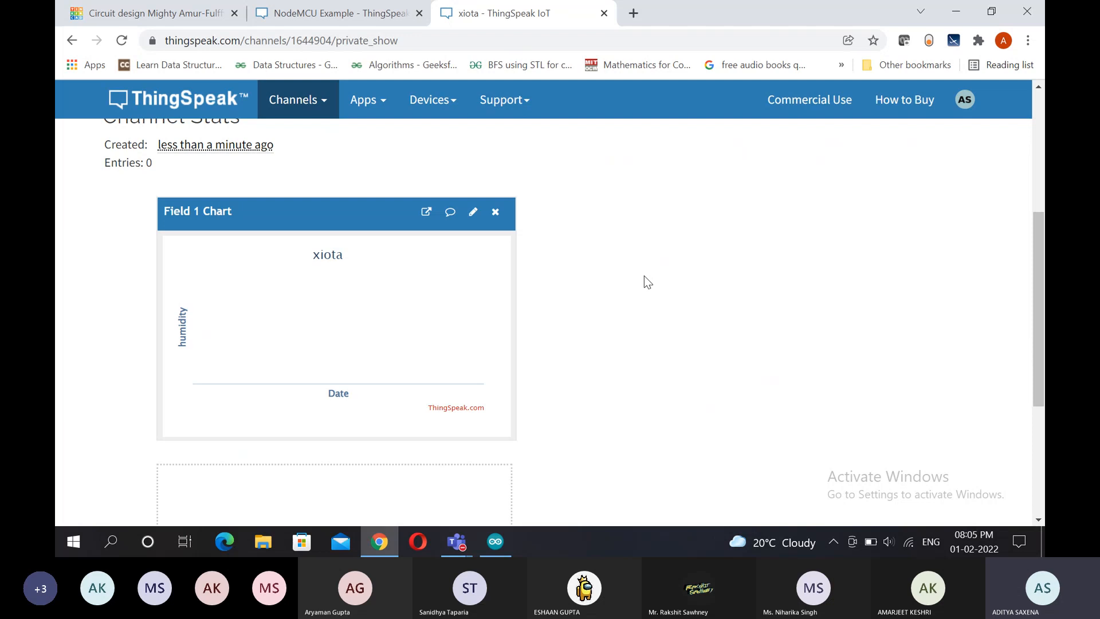
scroll(645, 280, up, 2)
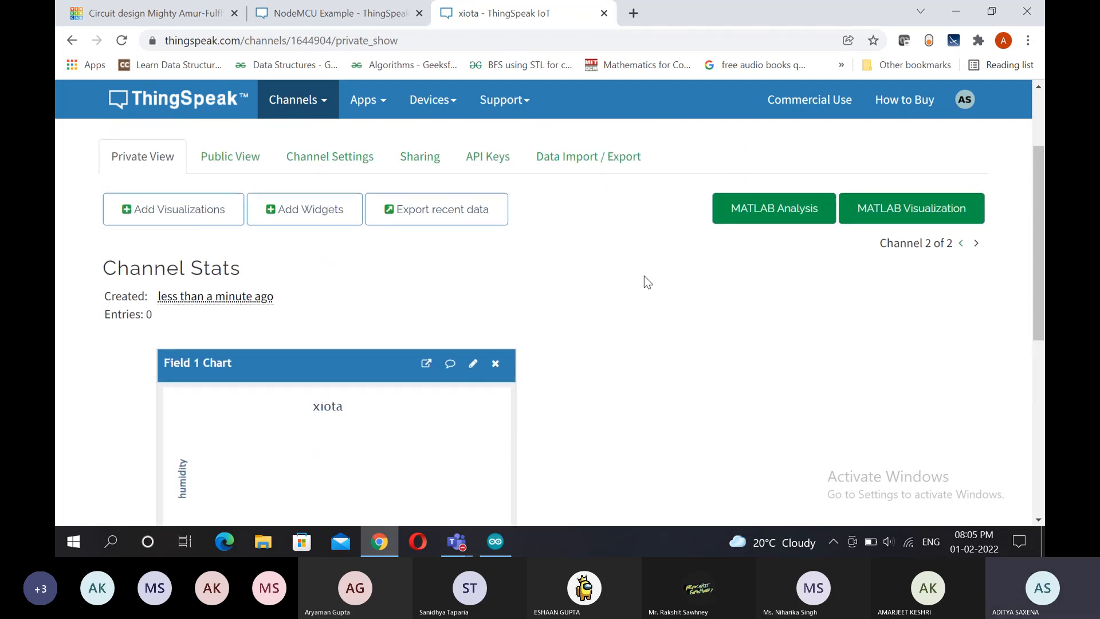
click(287, 13)
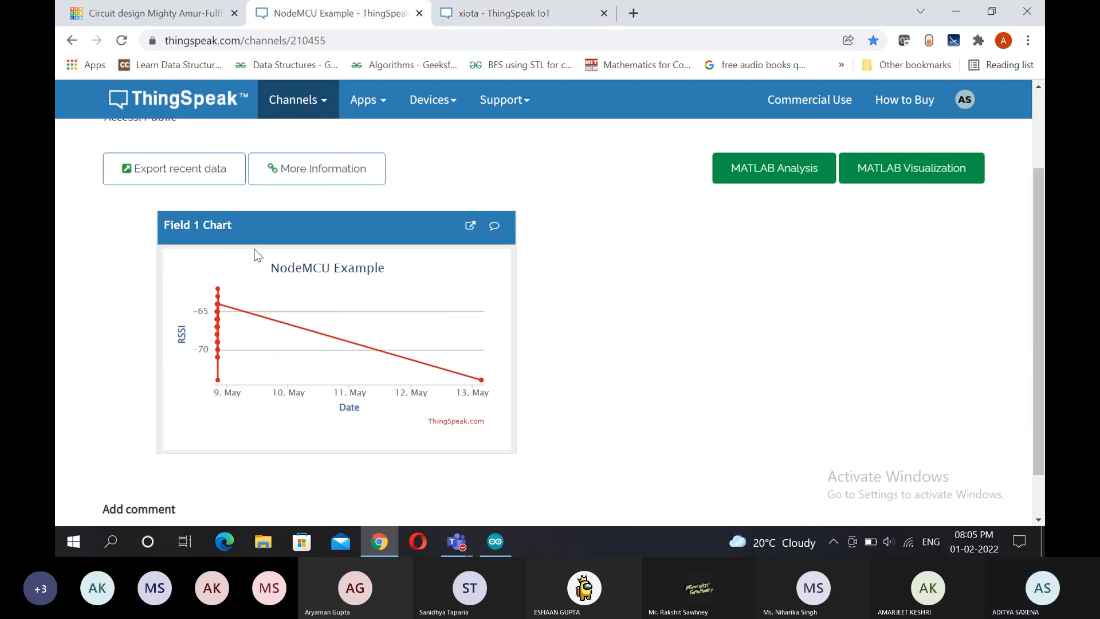
mouse_move(221, 290)
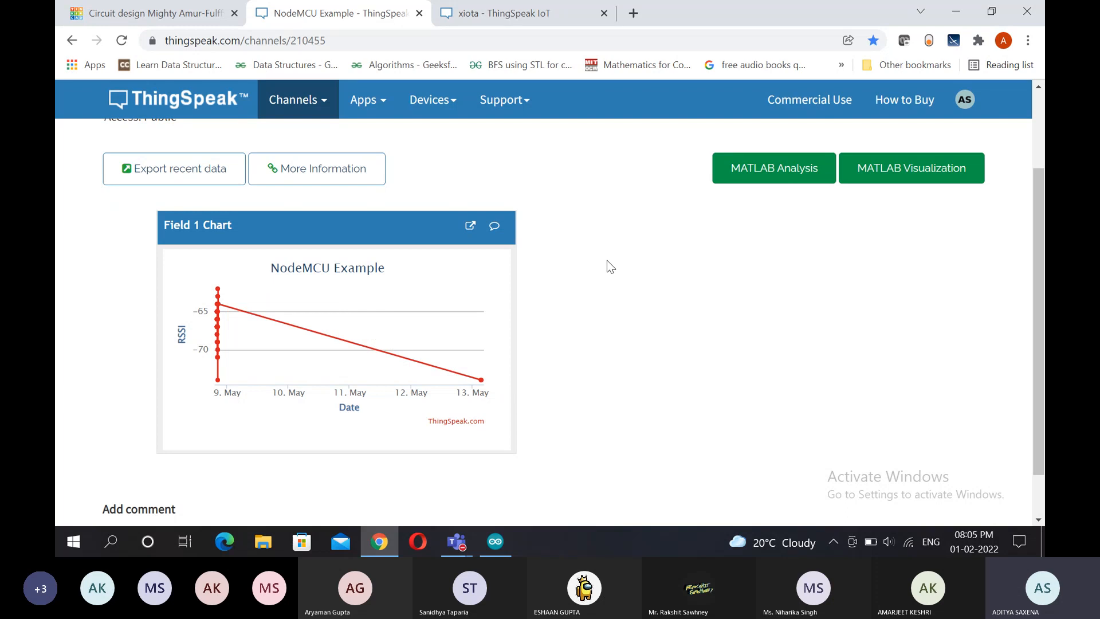
scroll(607, 260, up, 2)
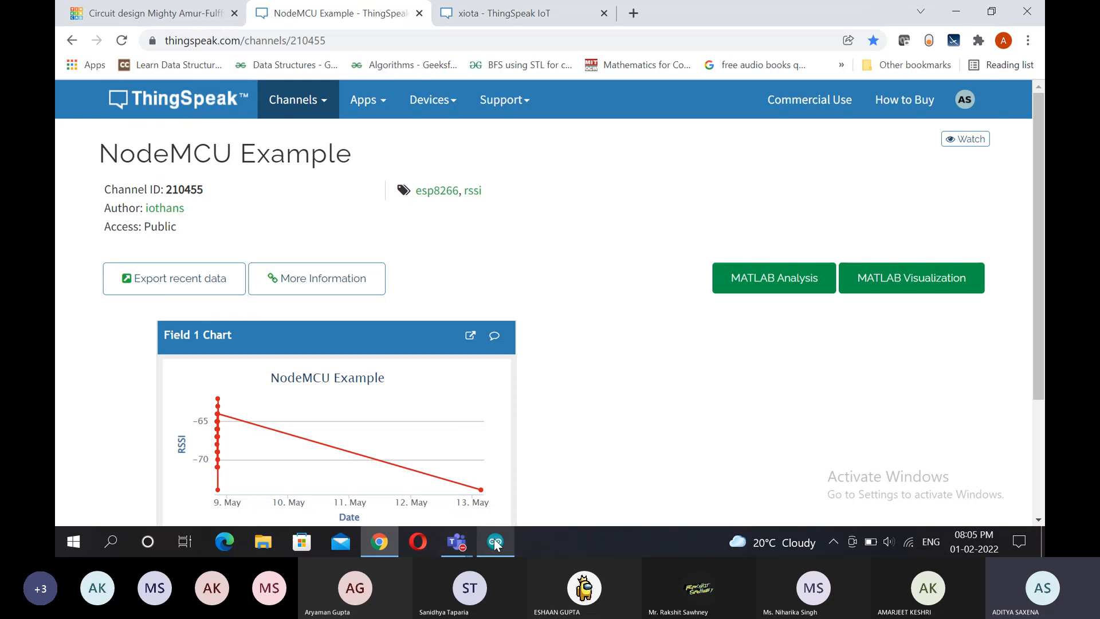
Step: Switch to the Arduino IDE's WriteSingleField sketch and point out the ThingSpeak.h include
mouse_move(496, 541)
mouse_move(504, 493)
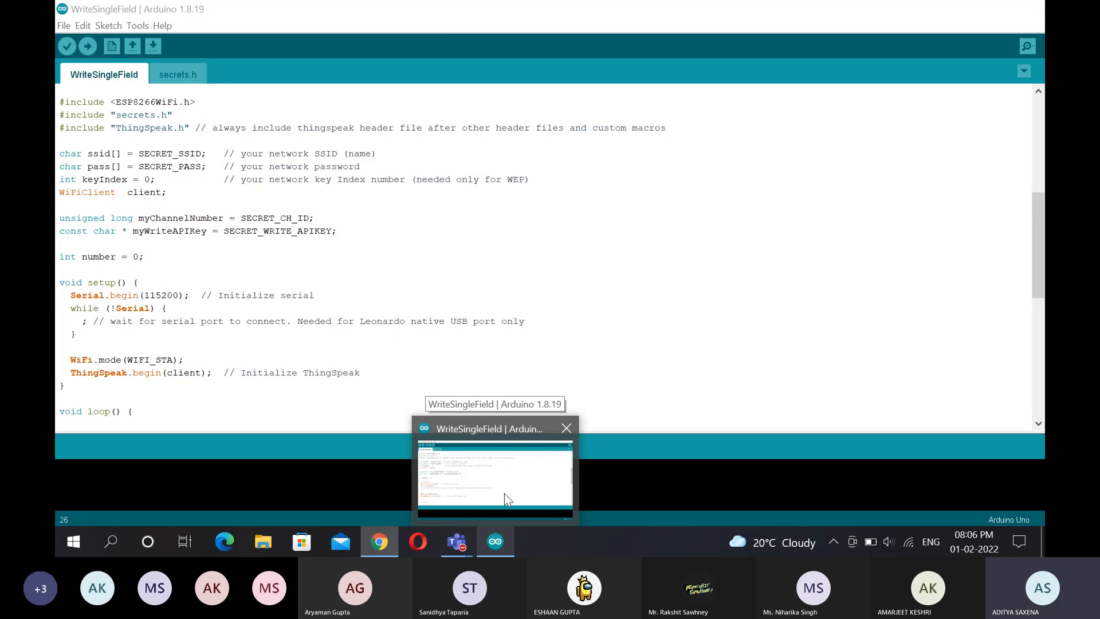
click(504, 494)
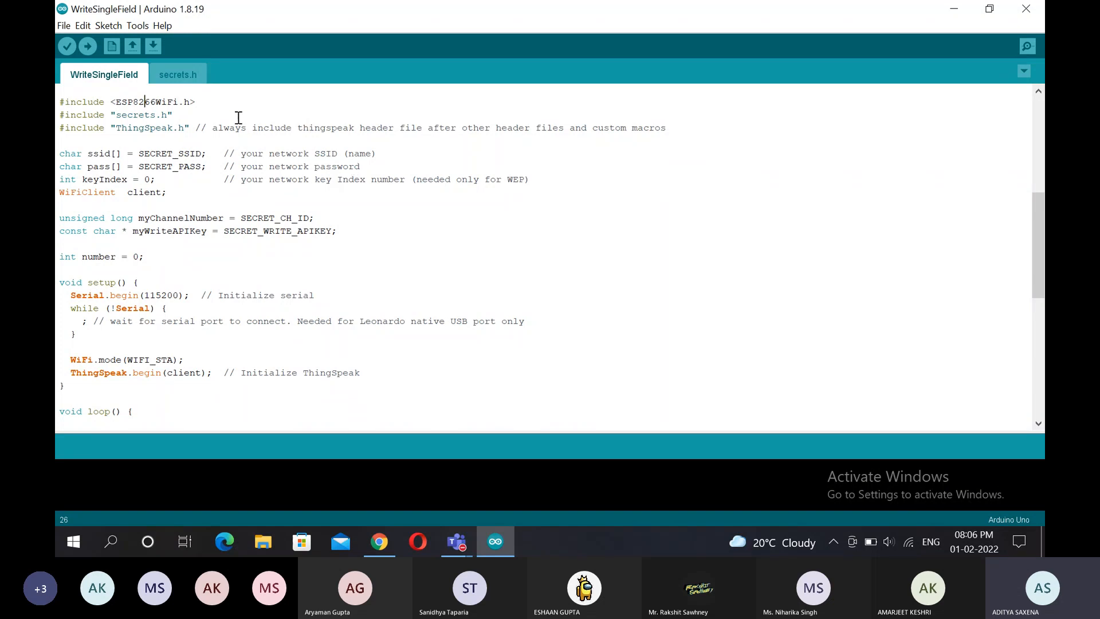
drag(118, 128, 187, 128)
click(196, 128)
Step: Search the Arduino Library Manager for thingspeak, check the MathWorks ThingSpeak library entry, and close the manager
click(109, 25)
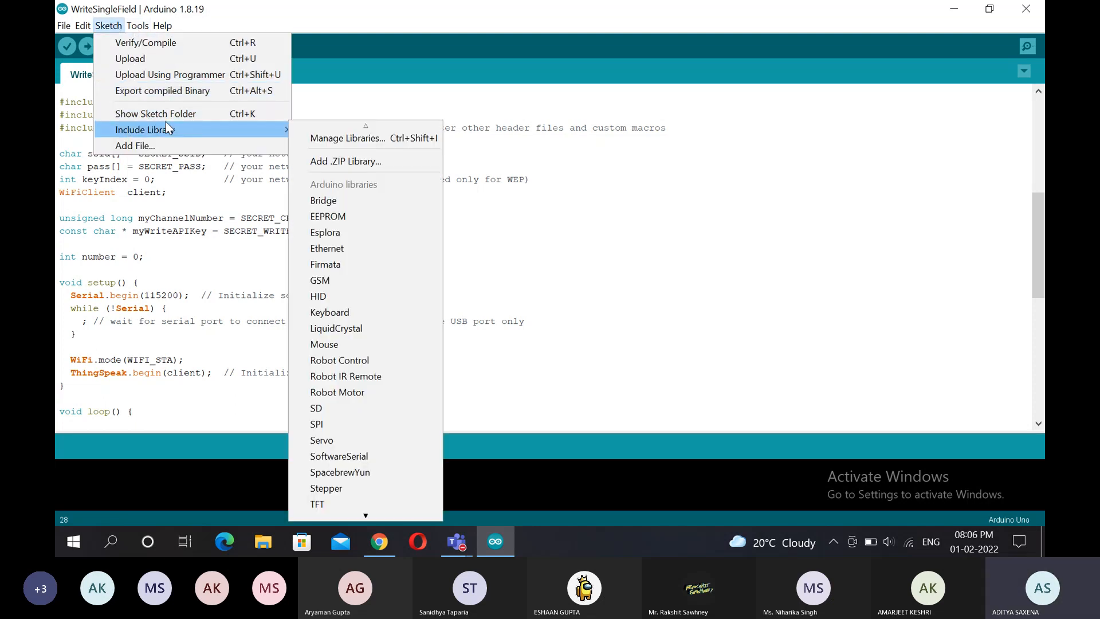
mouse_move(281, 128)
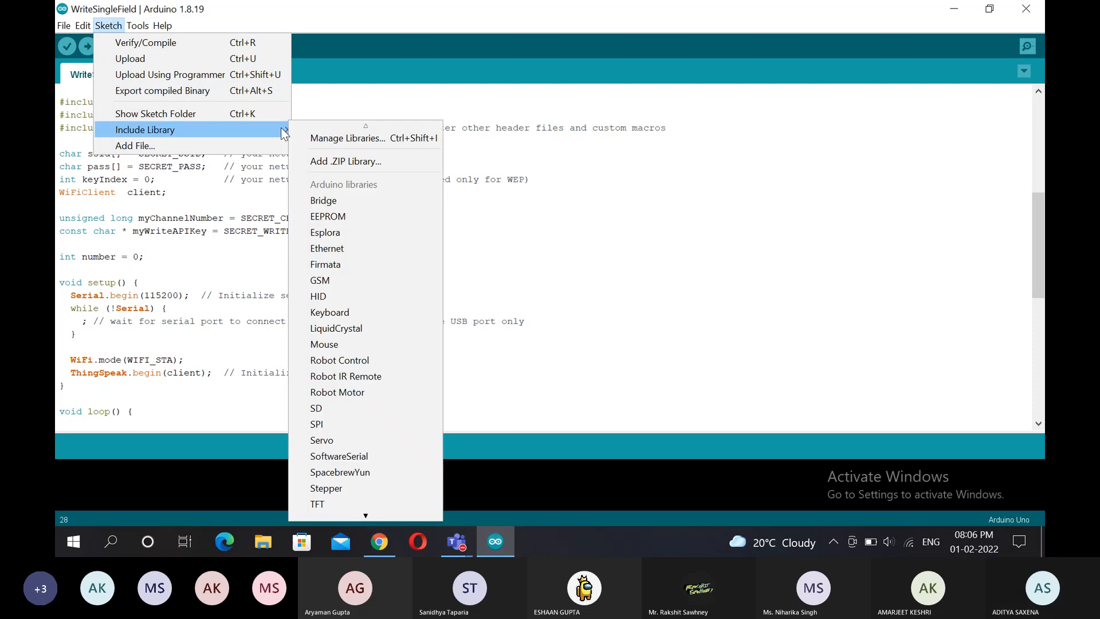
click(329, 140)
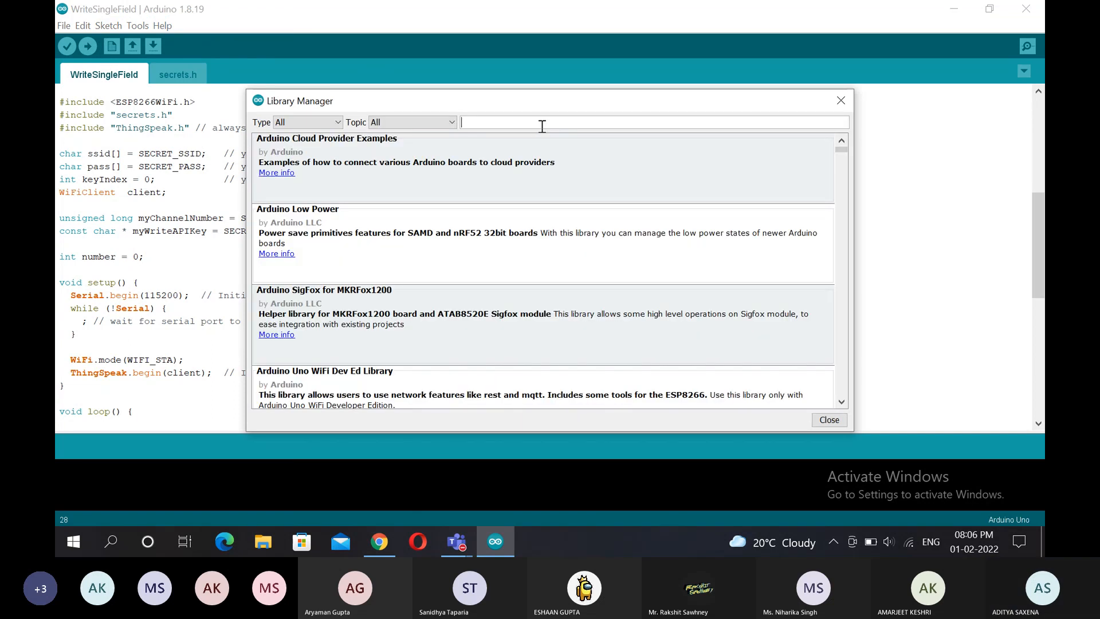
click(542, 126)
text(thingspeak)
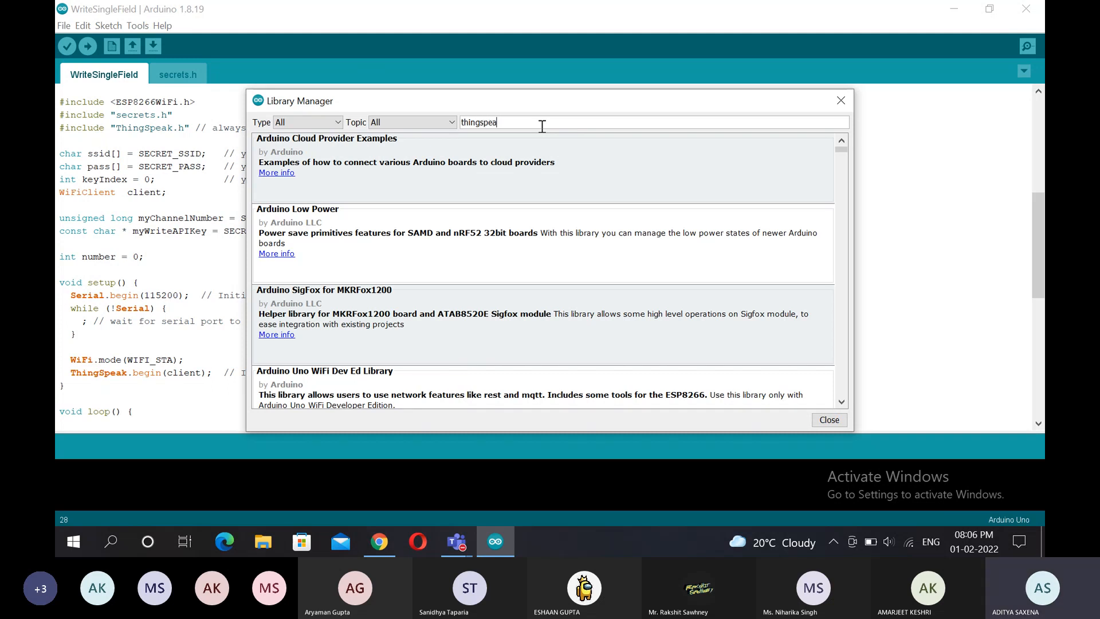
mouse_move(545, 153)
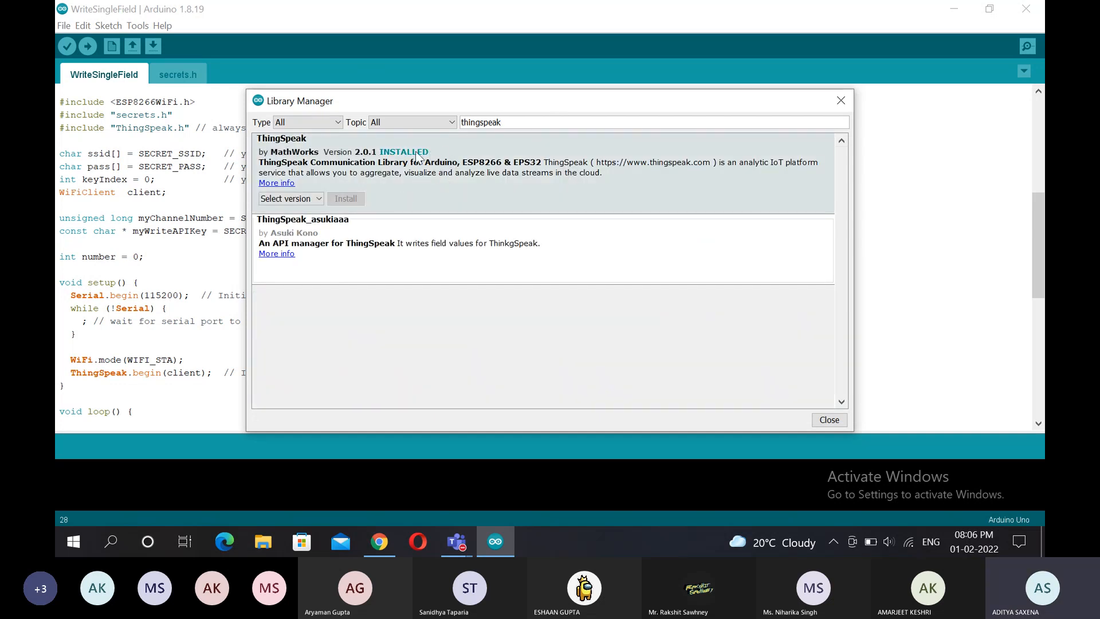
click(829, 420)
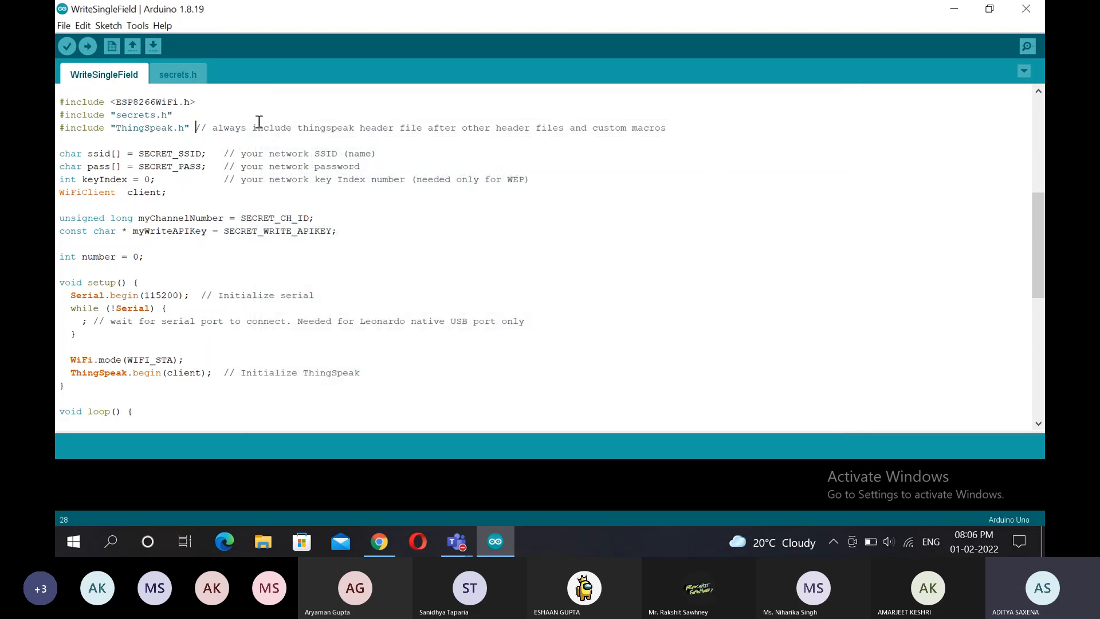
Step: Browse the ThingSpeak library's ESP8266 examples for programming the board directly, and leave the list without opening one
click(64, 25)
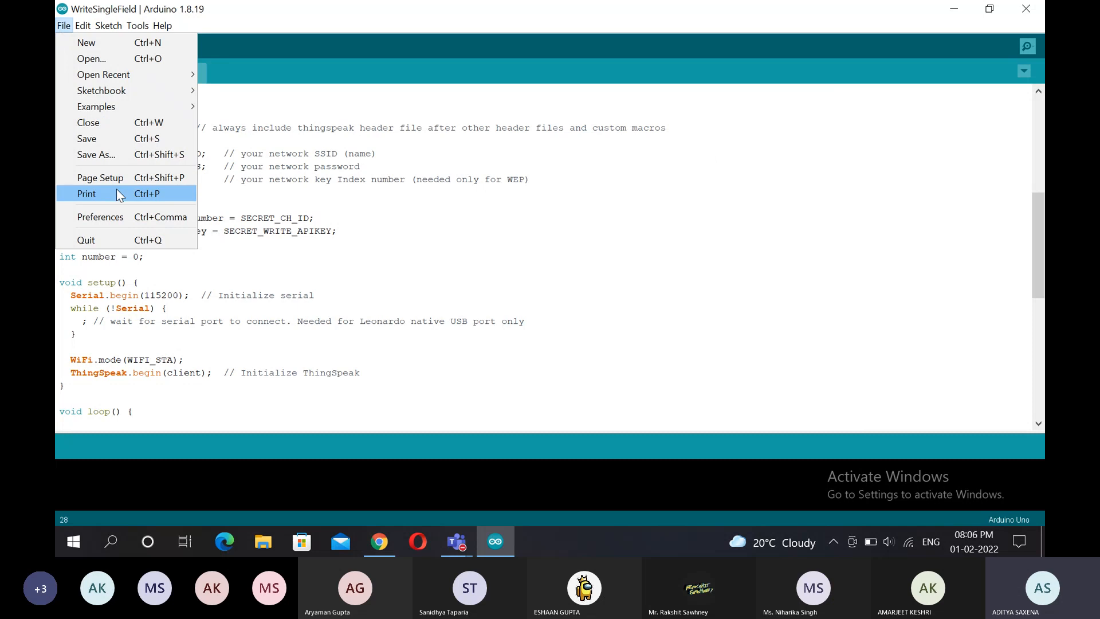
mouse_move(102, 113)
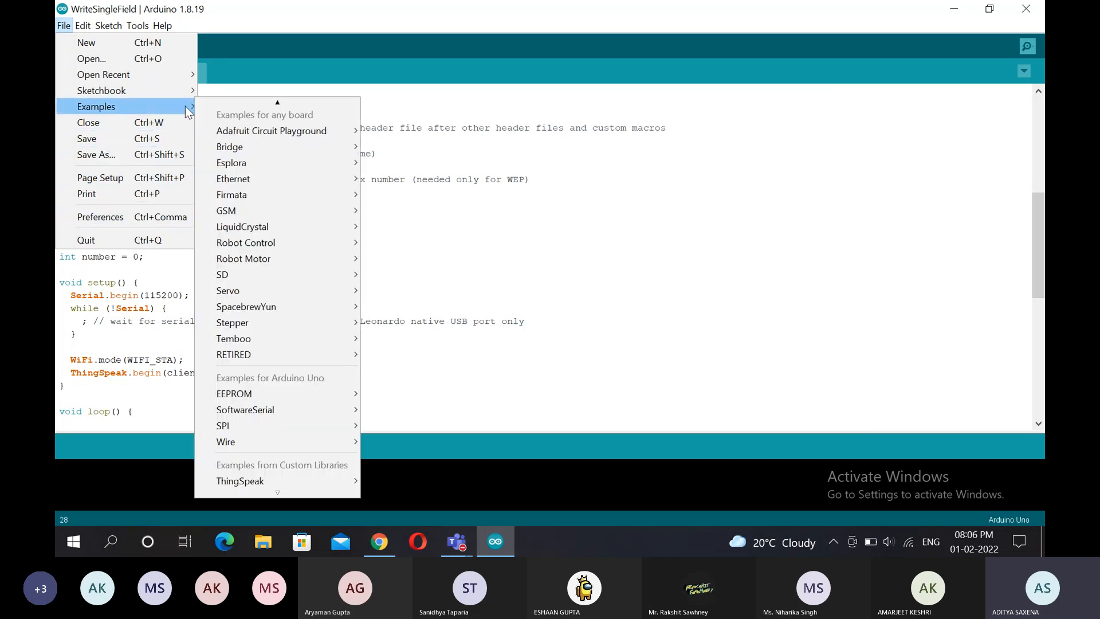
mouse_move(257, 483)
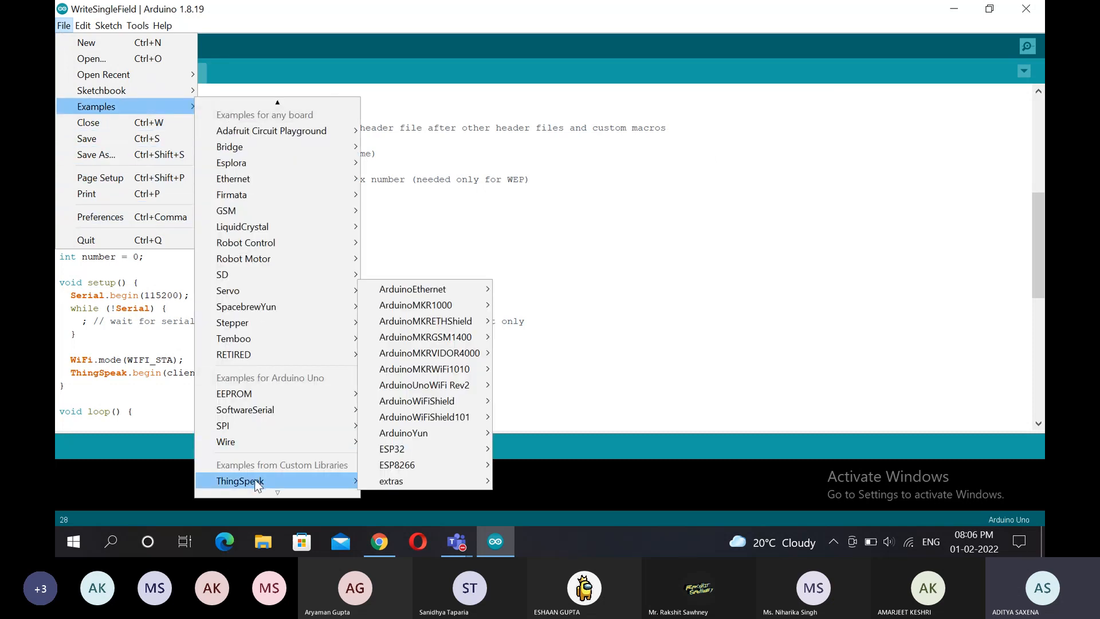
mouse_move(447, 465)
mouse_move(530, 466)
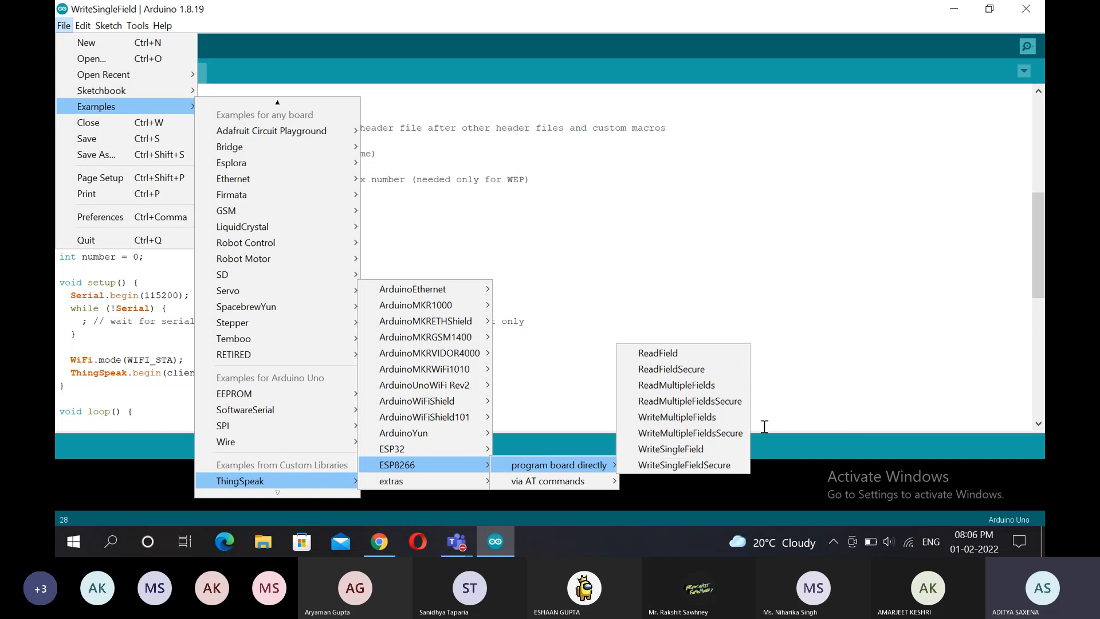
click(824, 363)
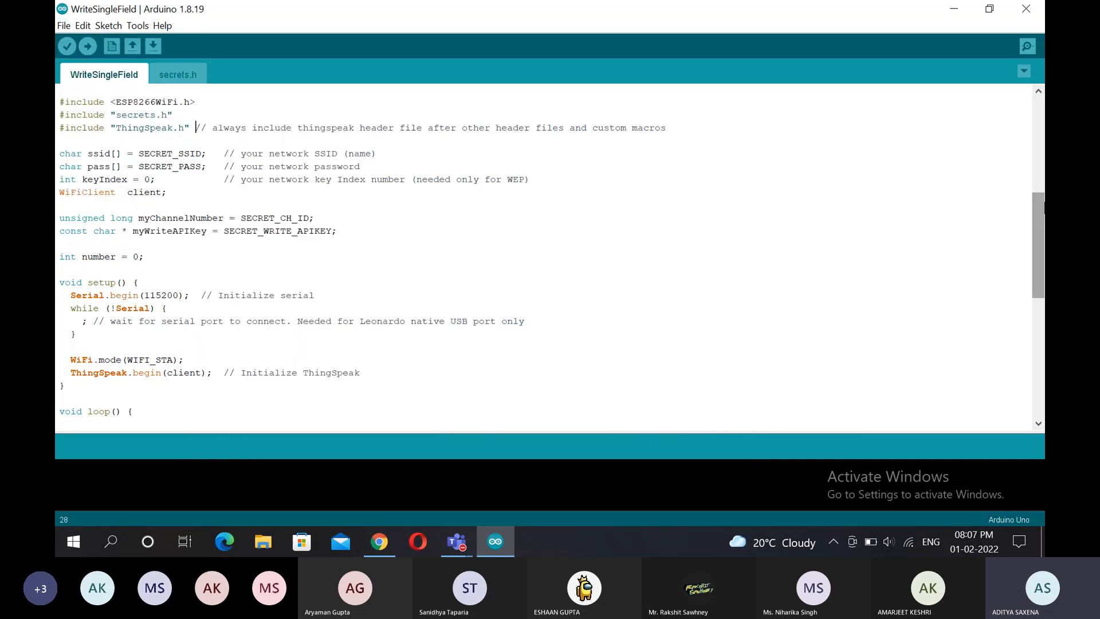
Step: Examine the sketch's setup and loop code, highlighting the Wi-Fi connection block and the ssid and pass arguments of WiFi.begin
drag(1043, 202, 1045, 232)
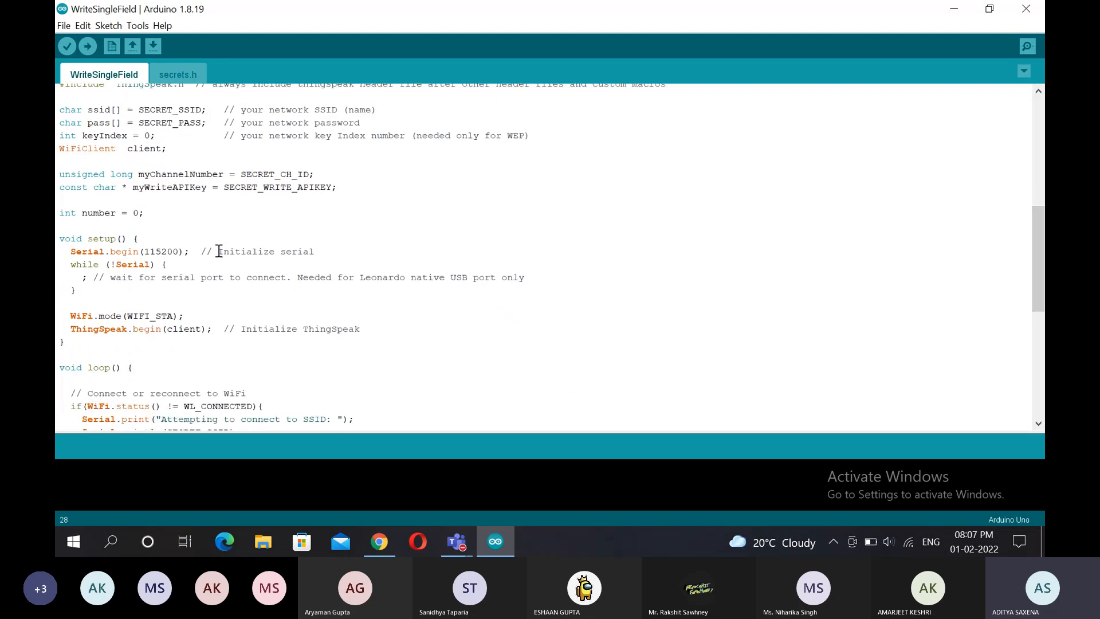
drag(1040, 266, 1024, 235)
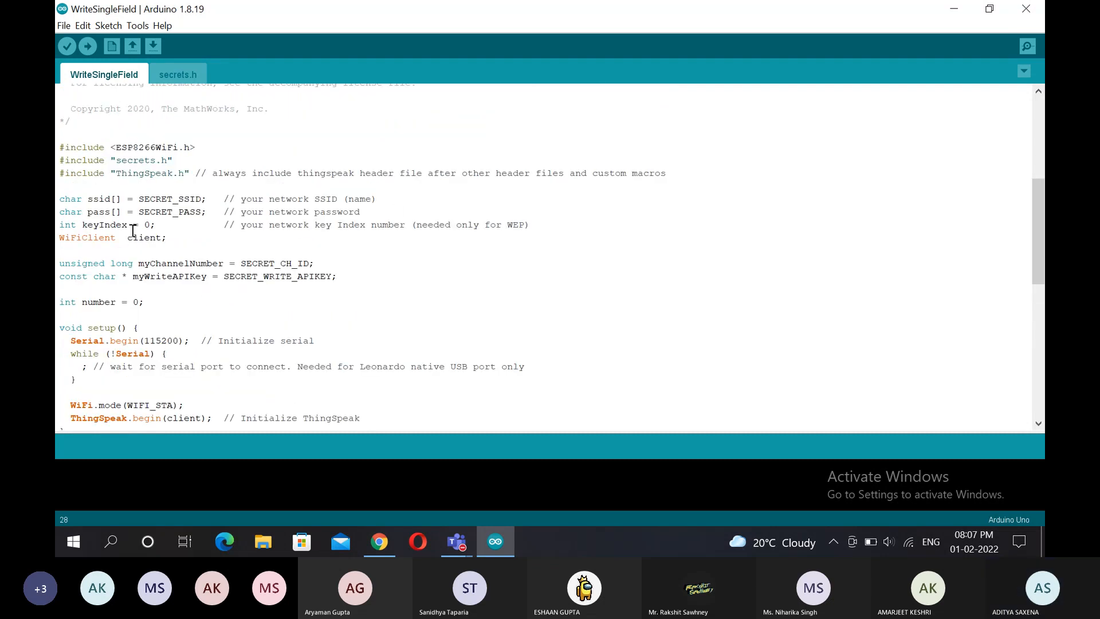
drag(1043, 217, 802, 273)
drag(71, 312, 277, 381)
click(277, 381)
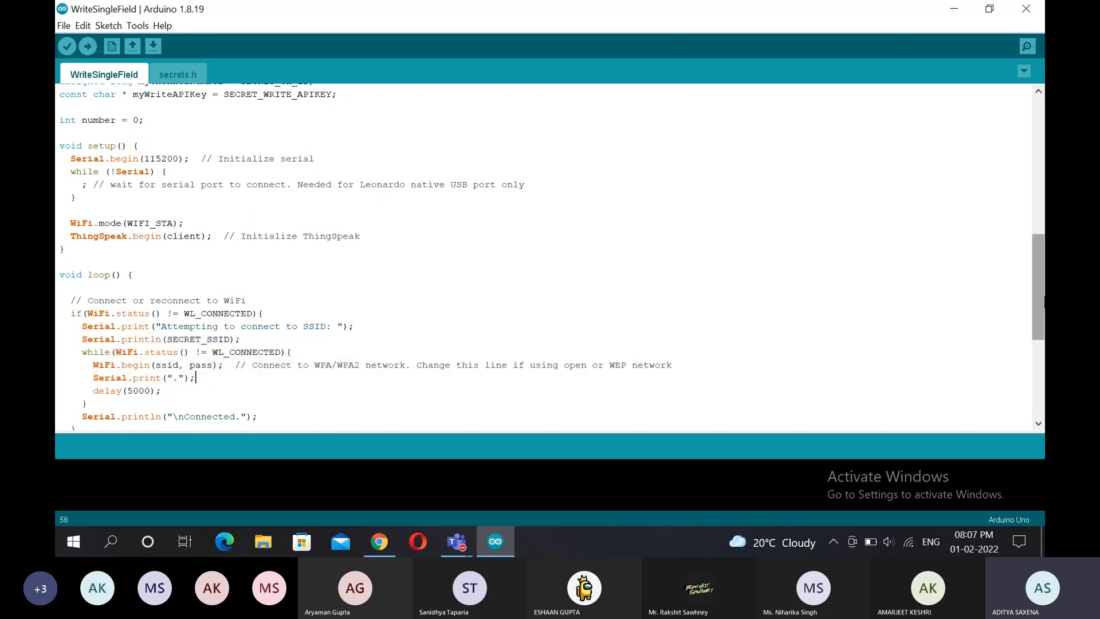
scroll(831, 264, down, 3)
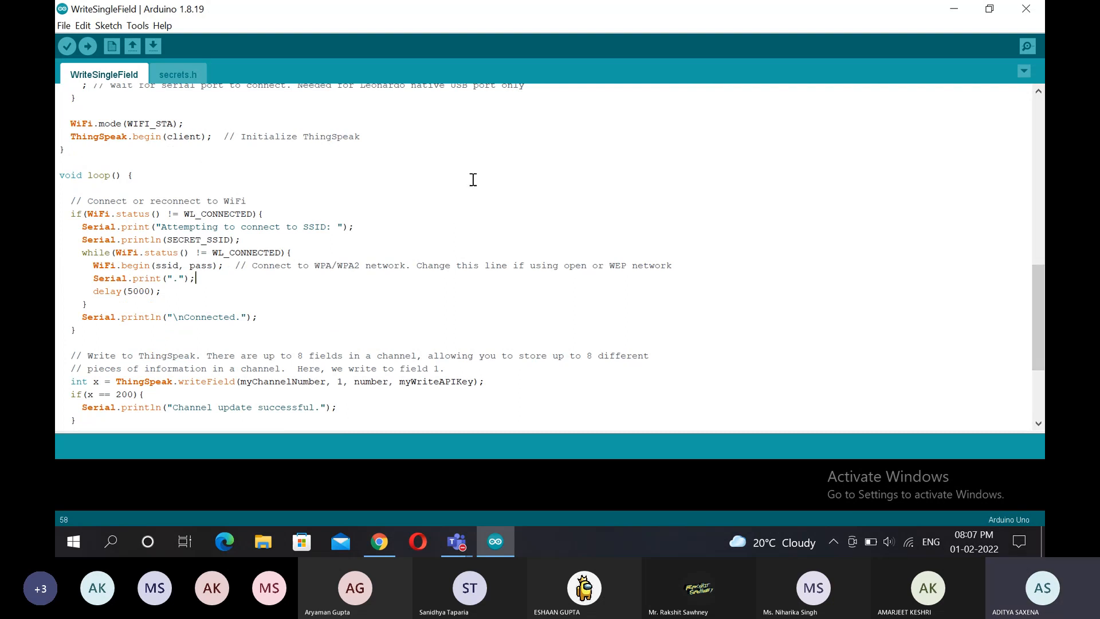
drag(155, 266, 213, 266)
click(357, 244)
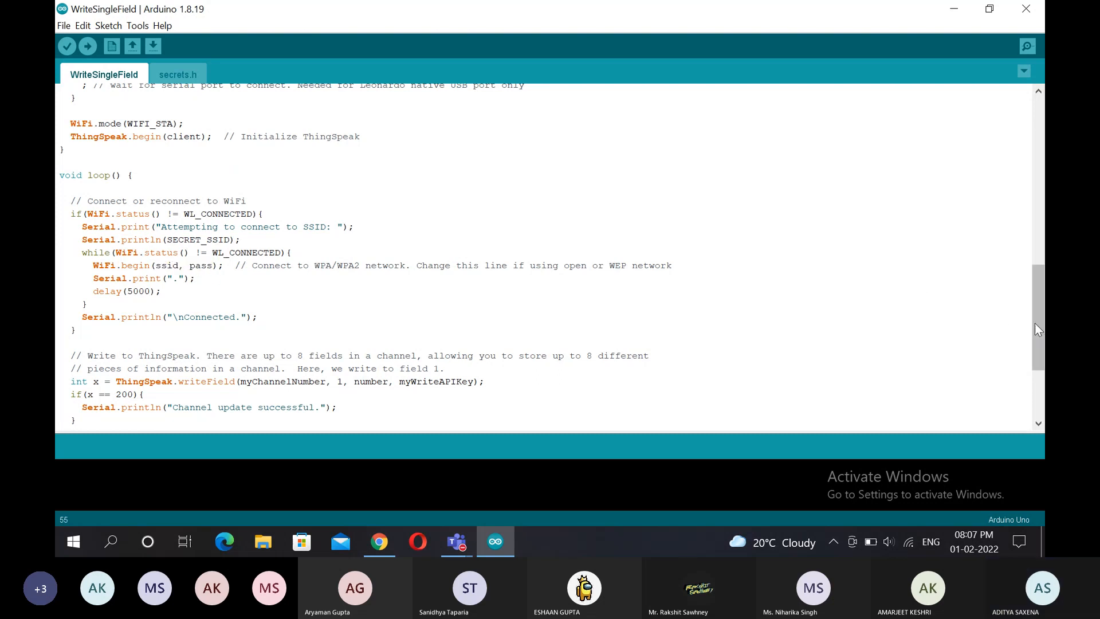
Step: Return to the sketch's variable declarations and point out the network SSID and password lines
drag(1035, 323, 1044, 225)
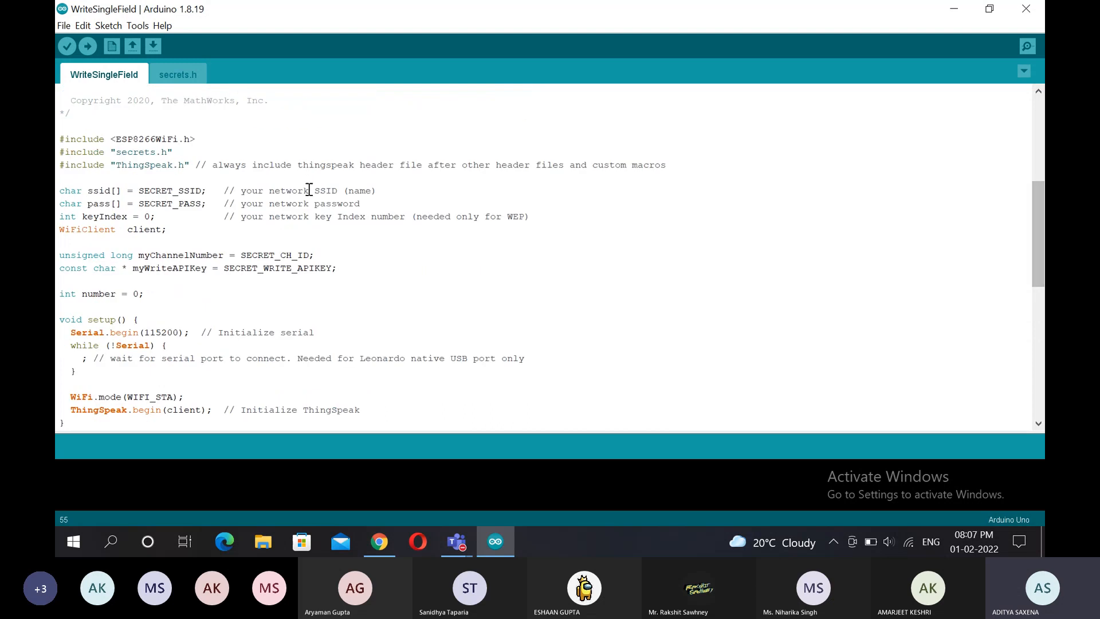
drag(309, 191, 333, 191)
click(326, 215)
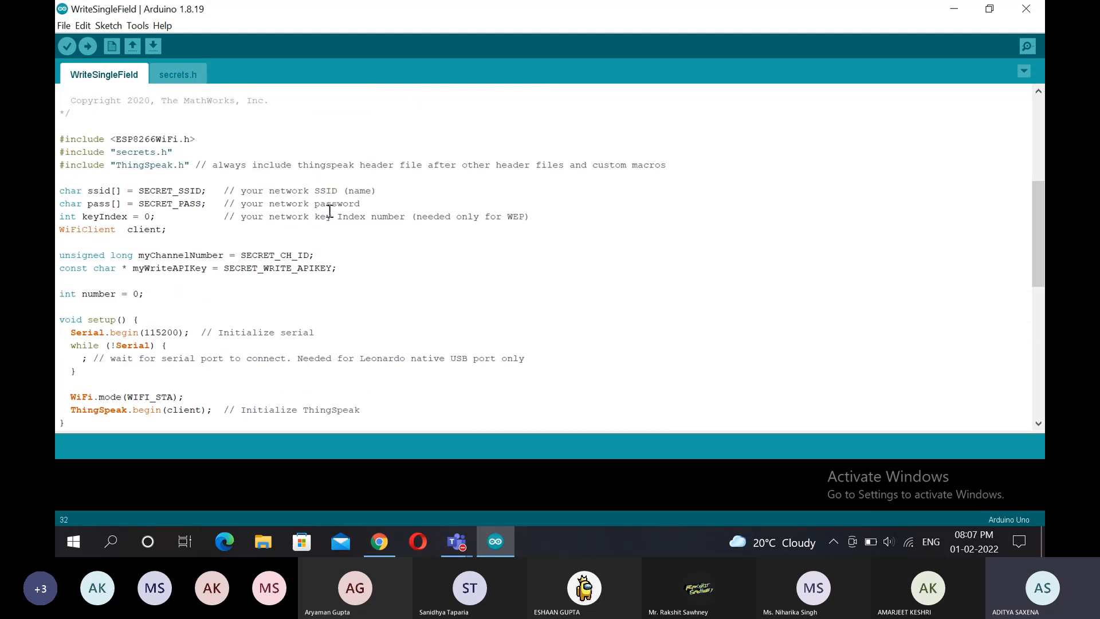
Step: Point out the sketch's declarations from the network SSID down to the myChannelNumber line
mouse_move(1039, 256)
mouse_down()
mouse_move(1041, 293)
mouse_move(1042, 258)
mouse_up()
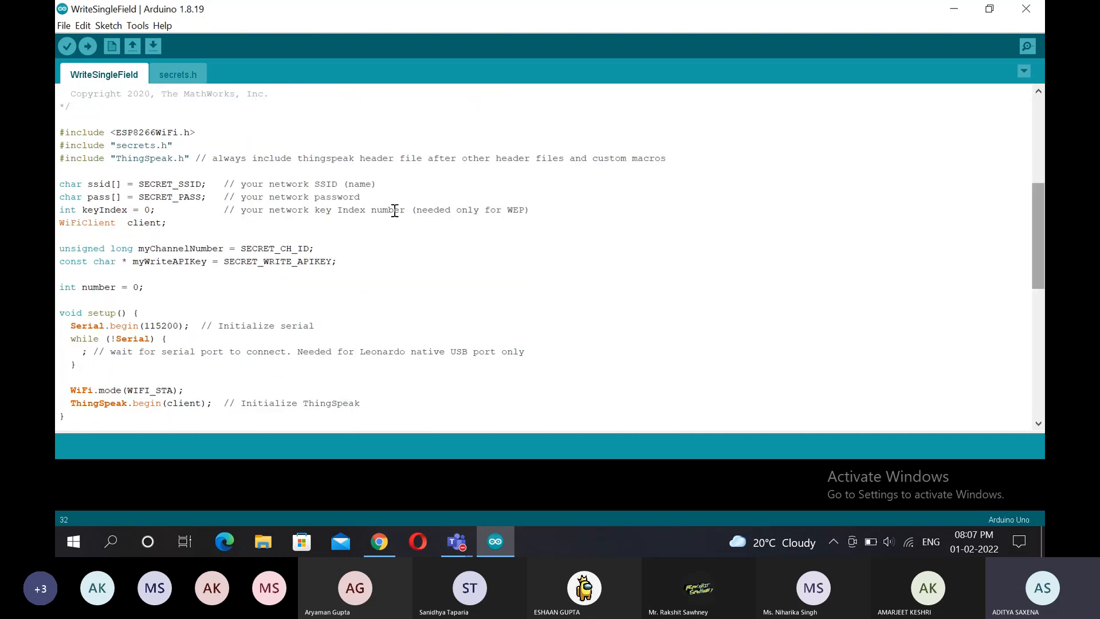
drag(68, 184, 336, 239)
click(335, 243)
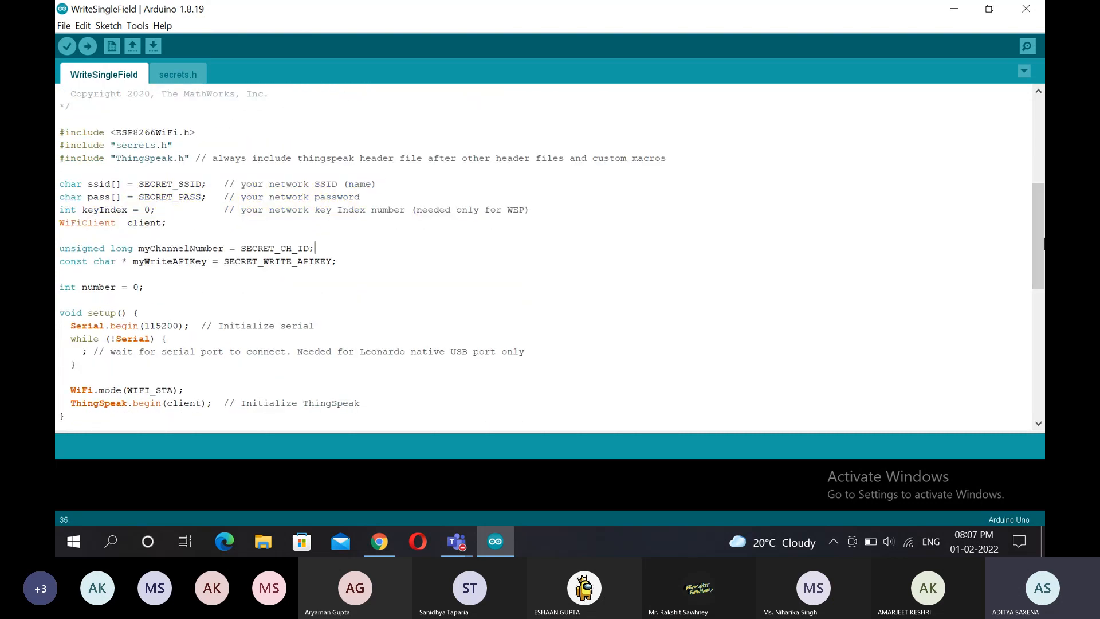
Step: Examine the ThingSpeak write block in the loop, highlighting the writeField call, its arguments and the x == 200 check
drag(1042, 238, 1042, 360)
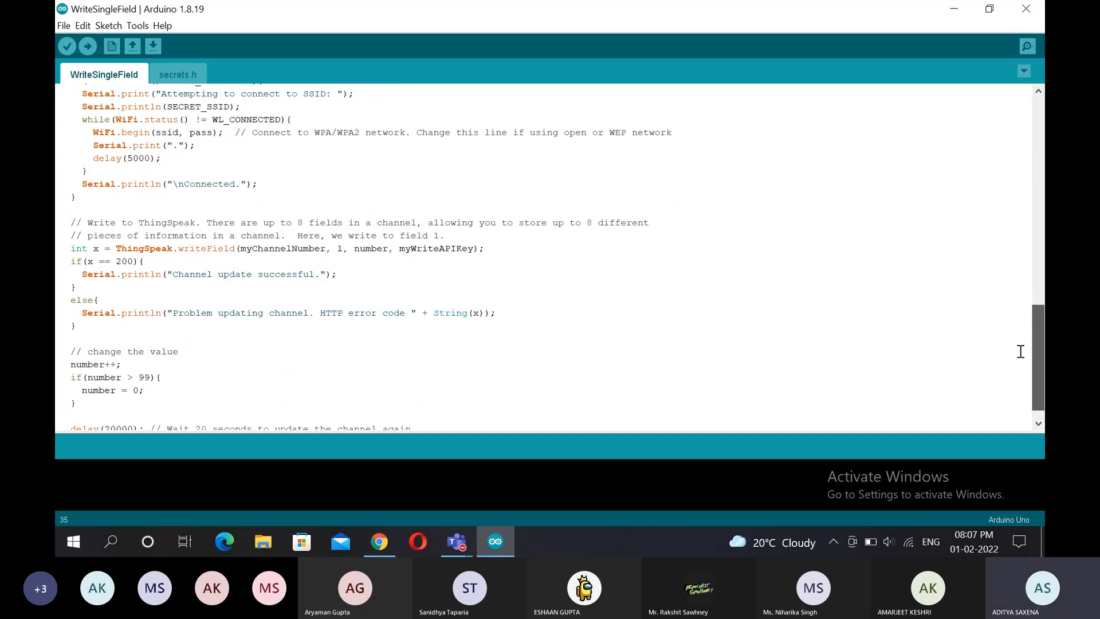
drag(64, 245, 118, 314)
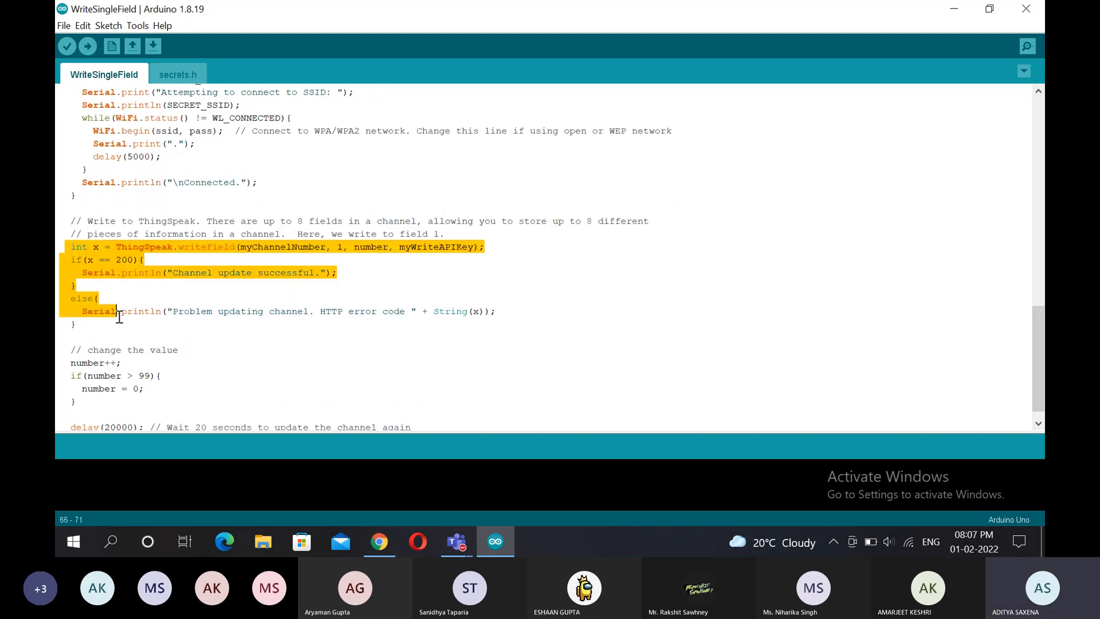
click(213, 311)
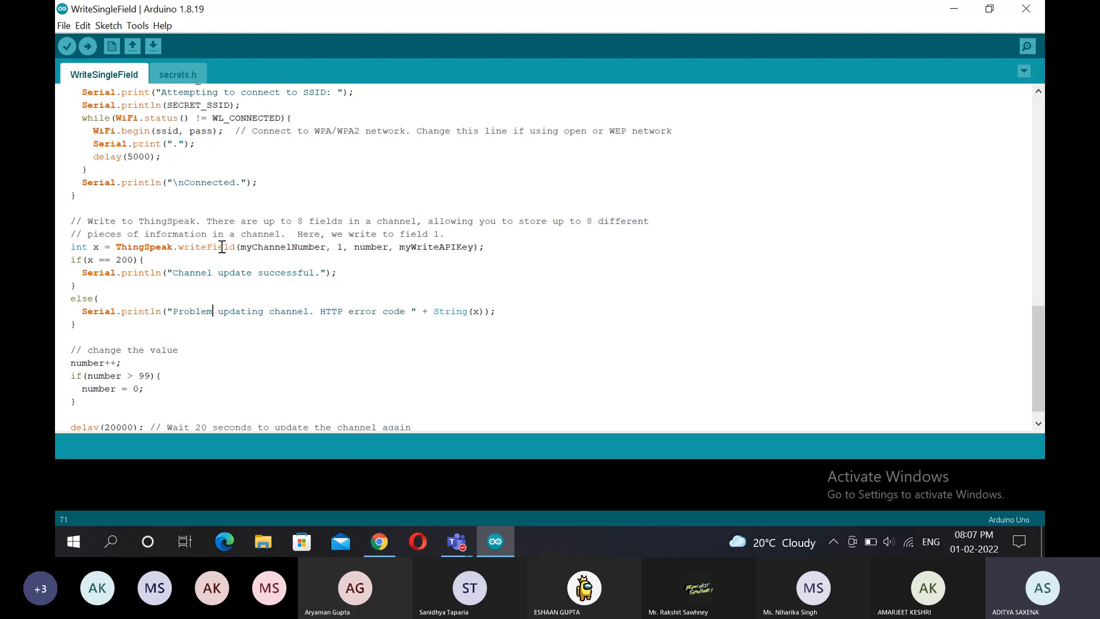
drag(175, 247, 475, 250)
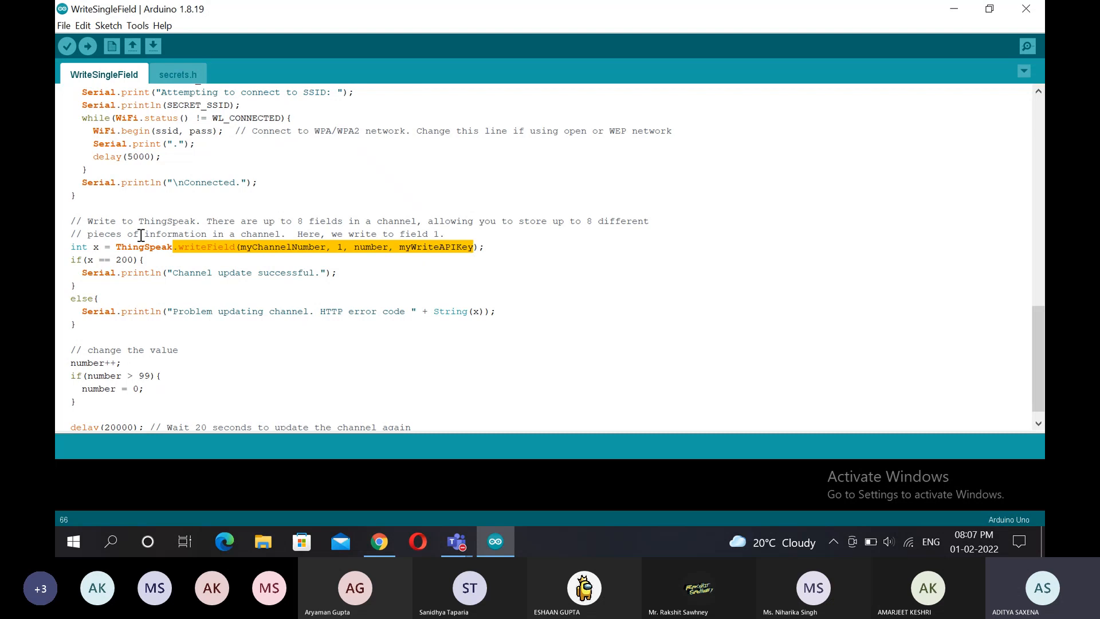
drag(122, 248, 390, 263)
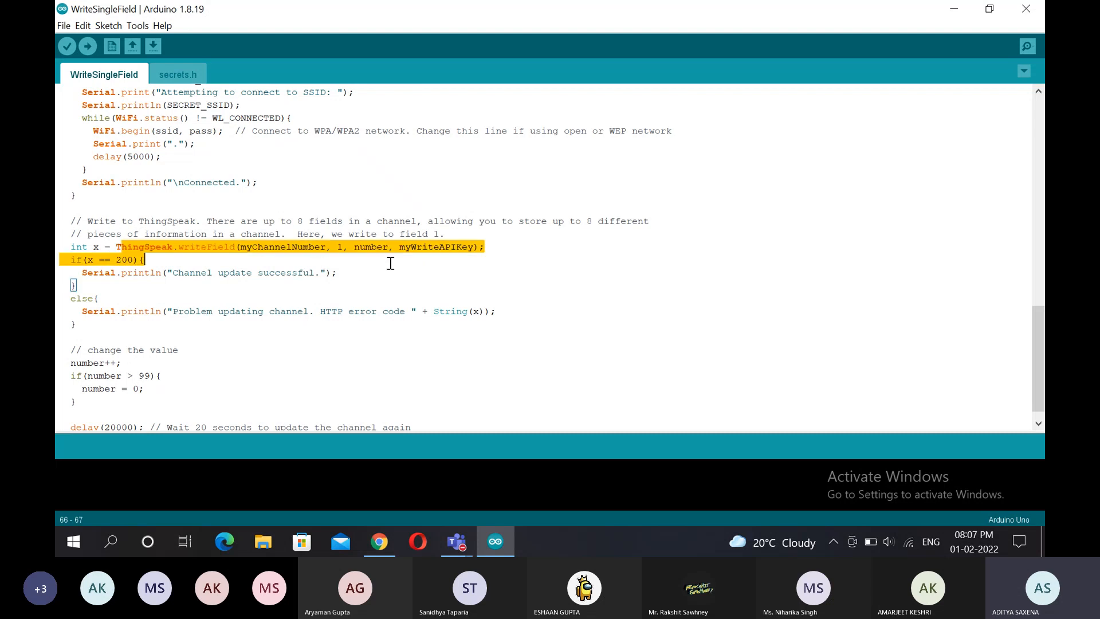
click(516, 251)
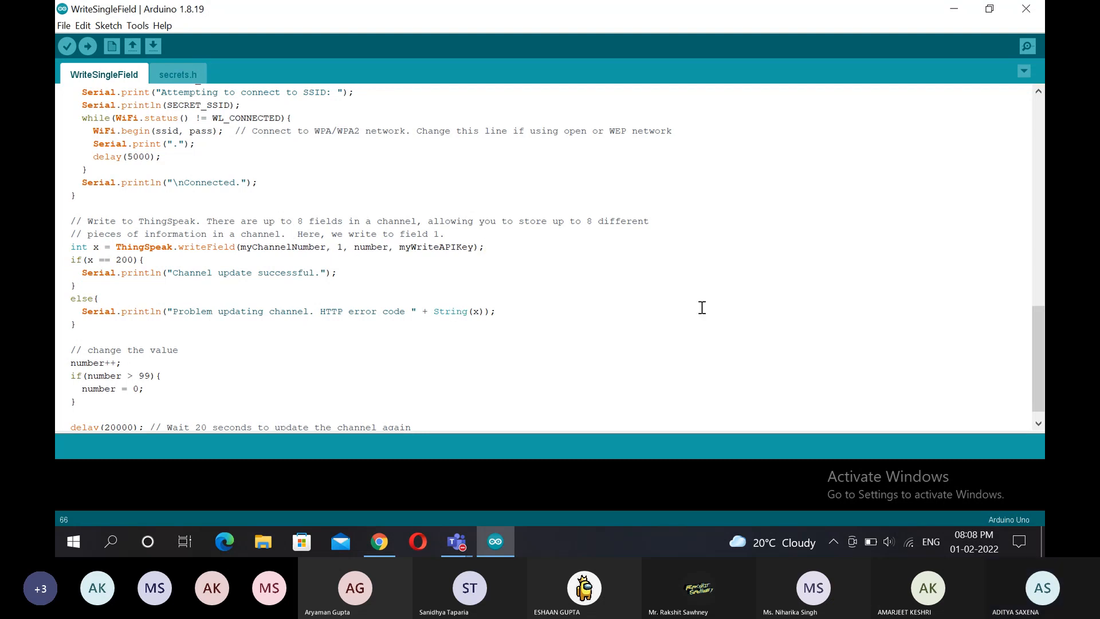
drag(225, 247, 356, 258)
click(377, 254)
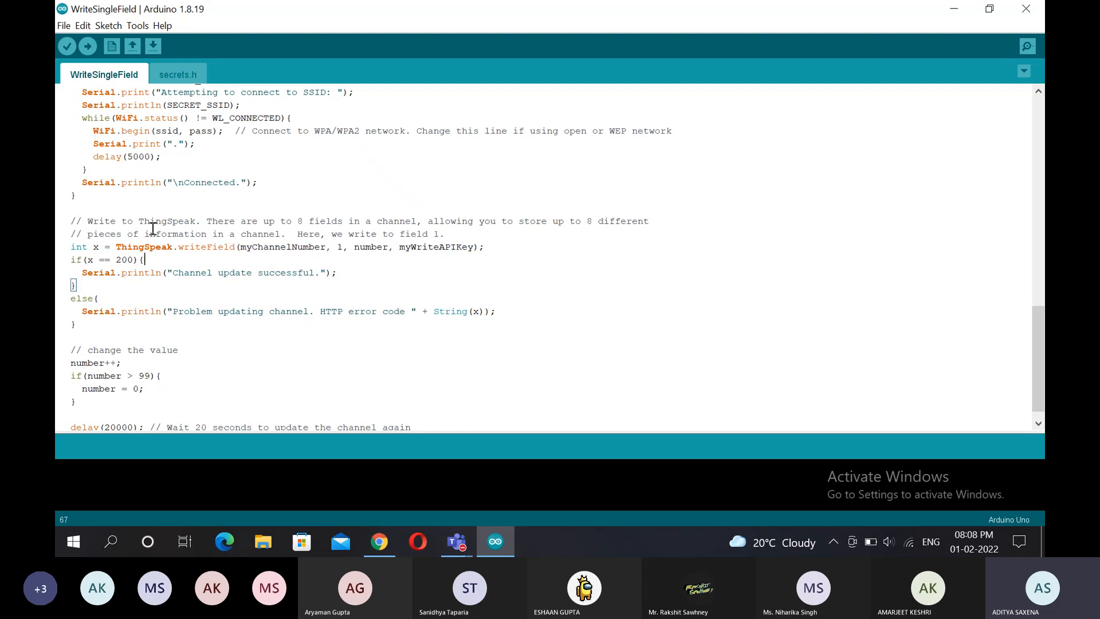
click(139, 246)
Step: Review the ThingSpeak library's ESP8266 examples for programming the board directly, including the multiple-field ones, without opening any
click(64, 25)
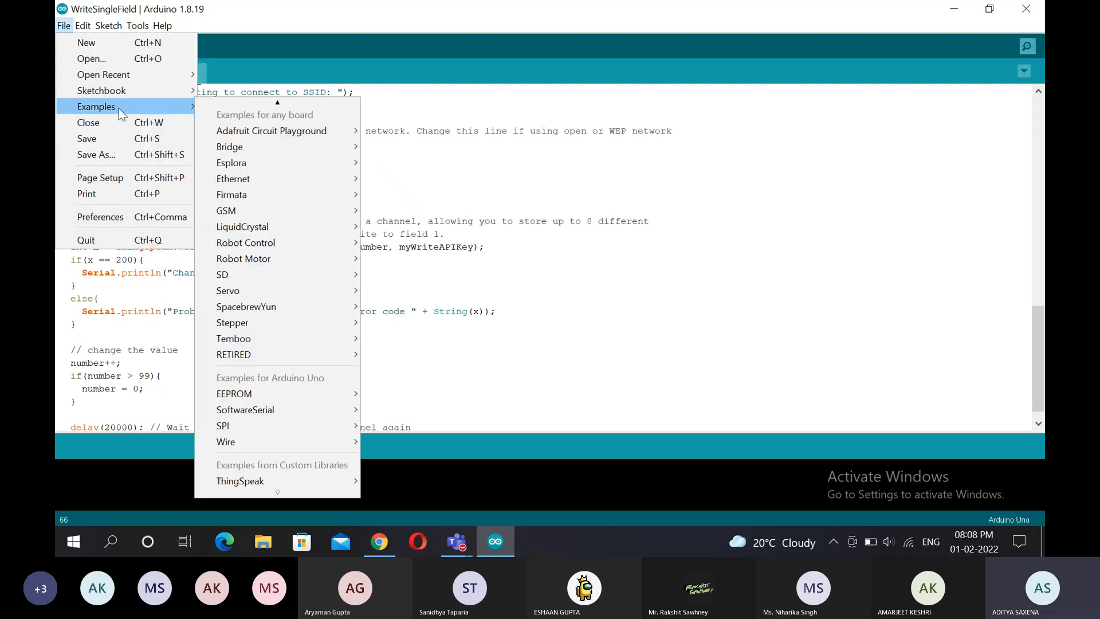
mouse_move(143, 107)
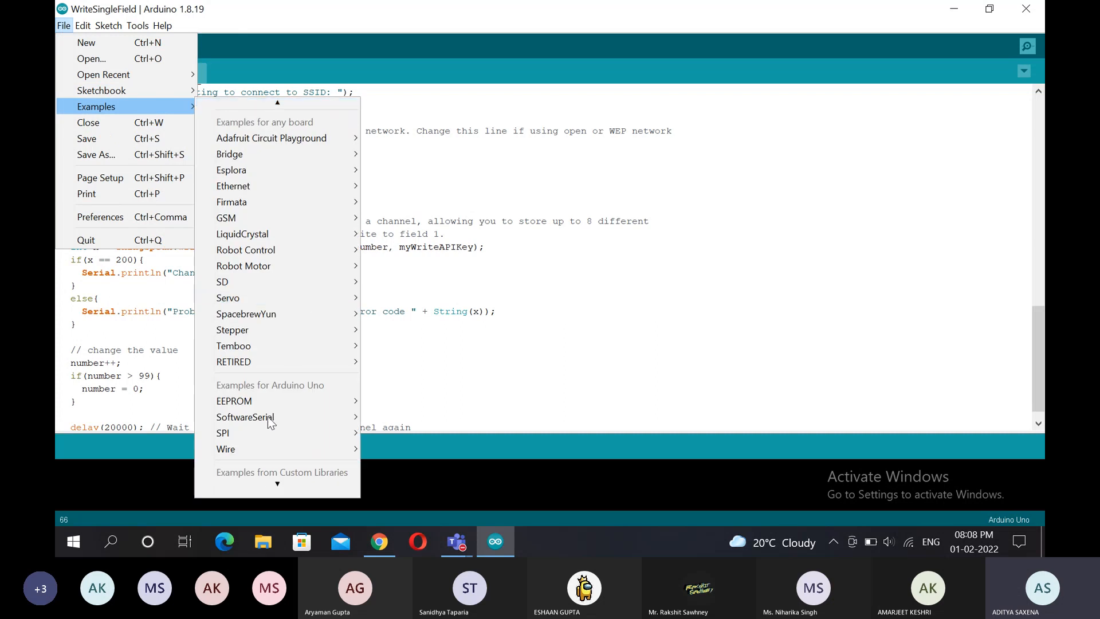
mouse_move(277, 484)
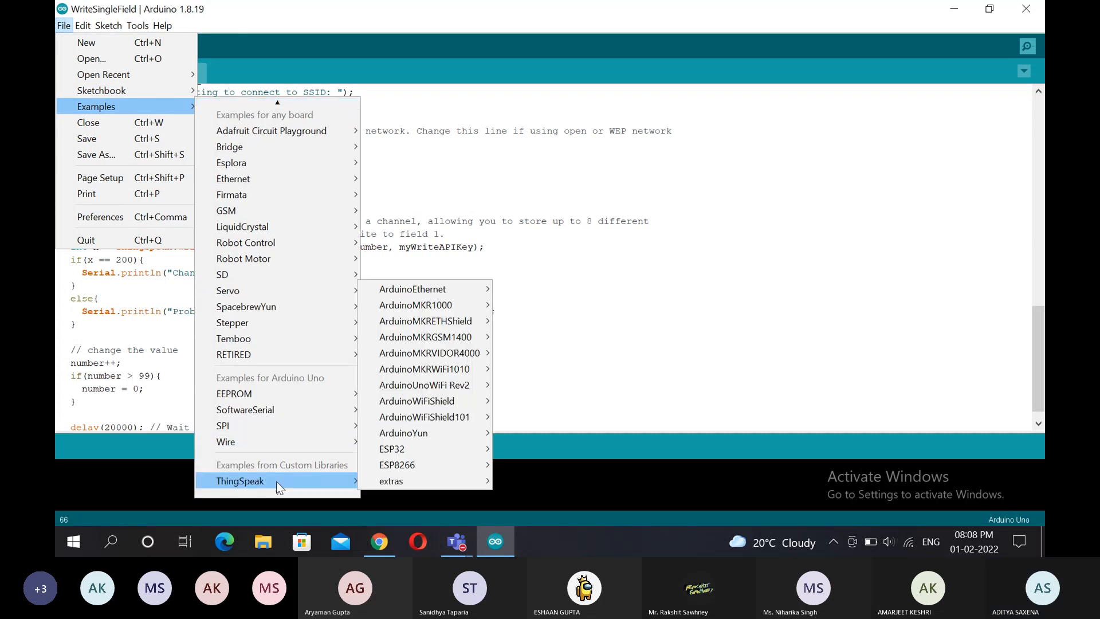
mouse_move(470, 464)
mouse_move(538, 464)
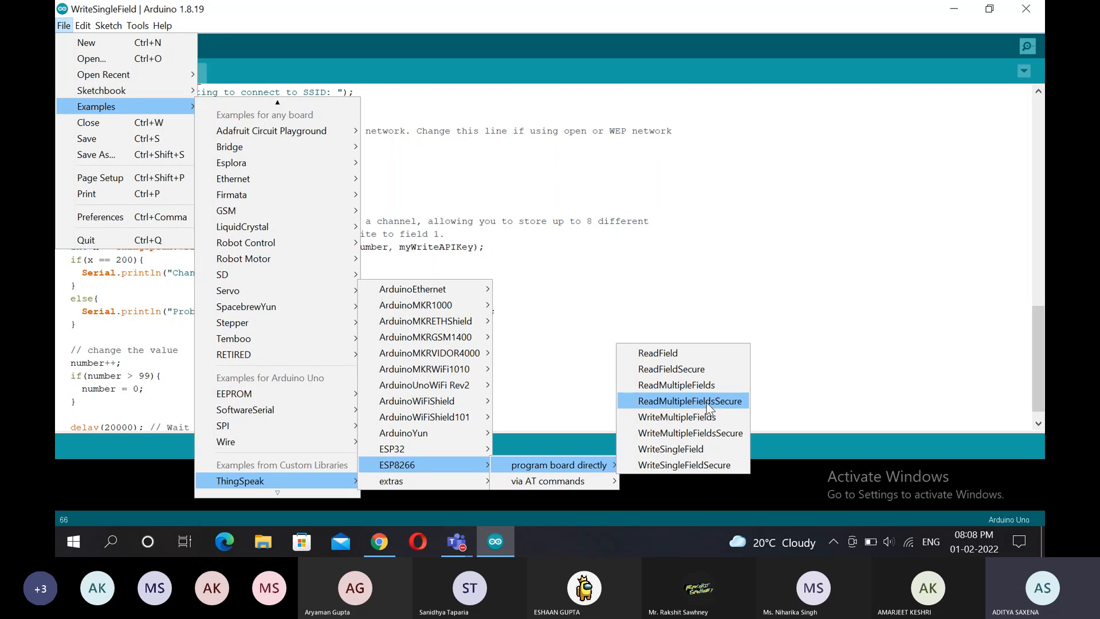
click(800, 356)
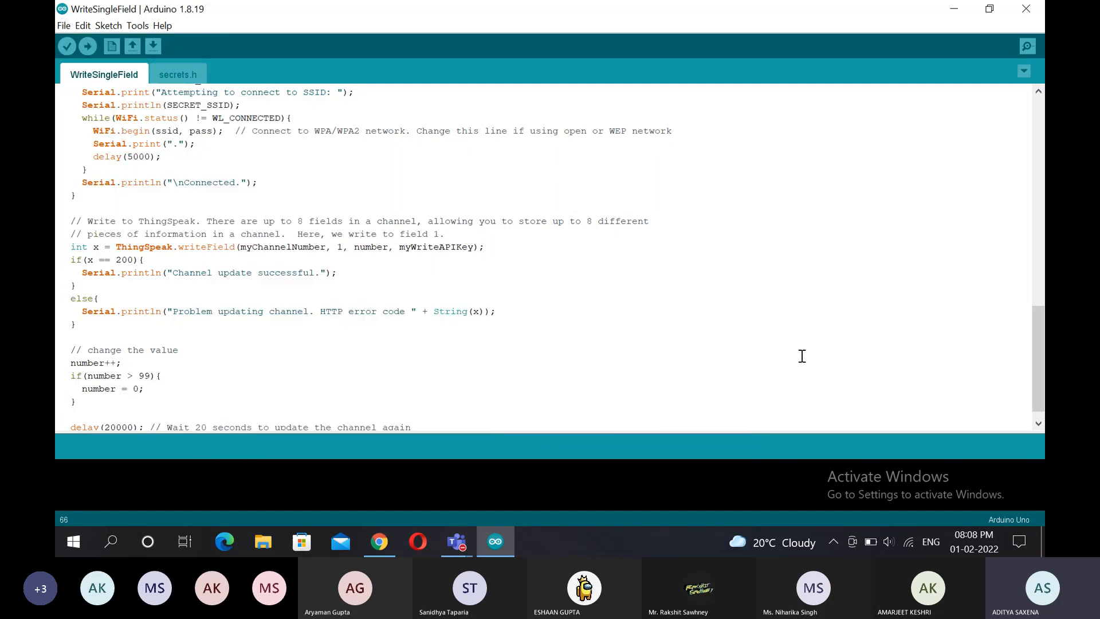
Step: Return to the declarations and highlight the myWriteAPIKey line and its SECRET_WRITE_APIKEY constant
drag(1042, 350, 768, 198)
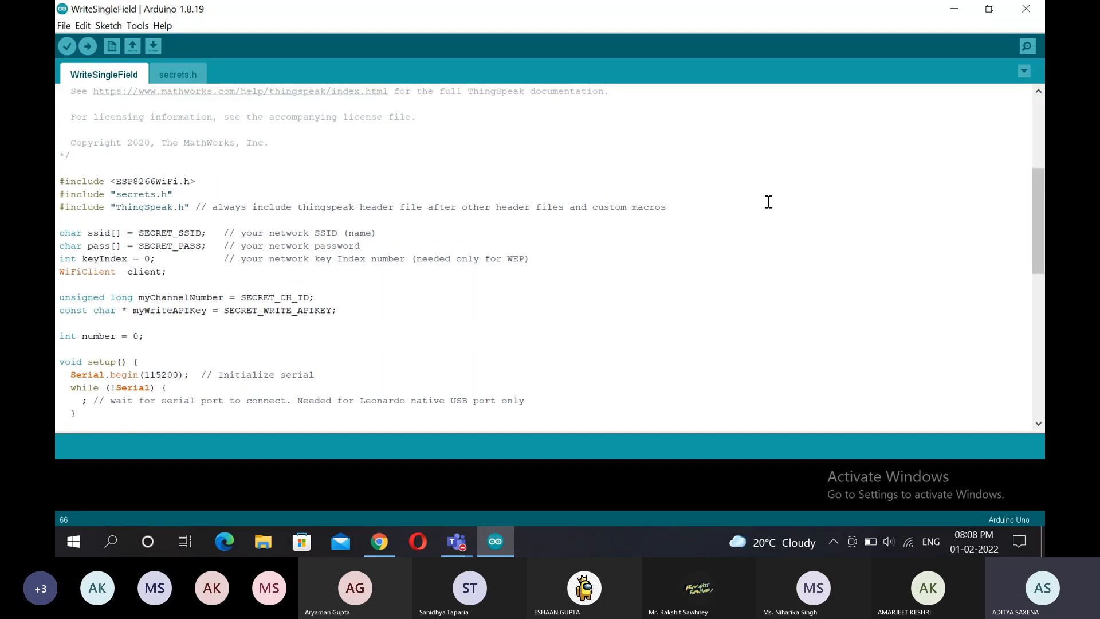
drag(140, 310, 308, 310)
click(327, 310)
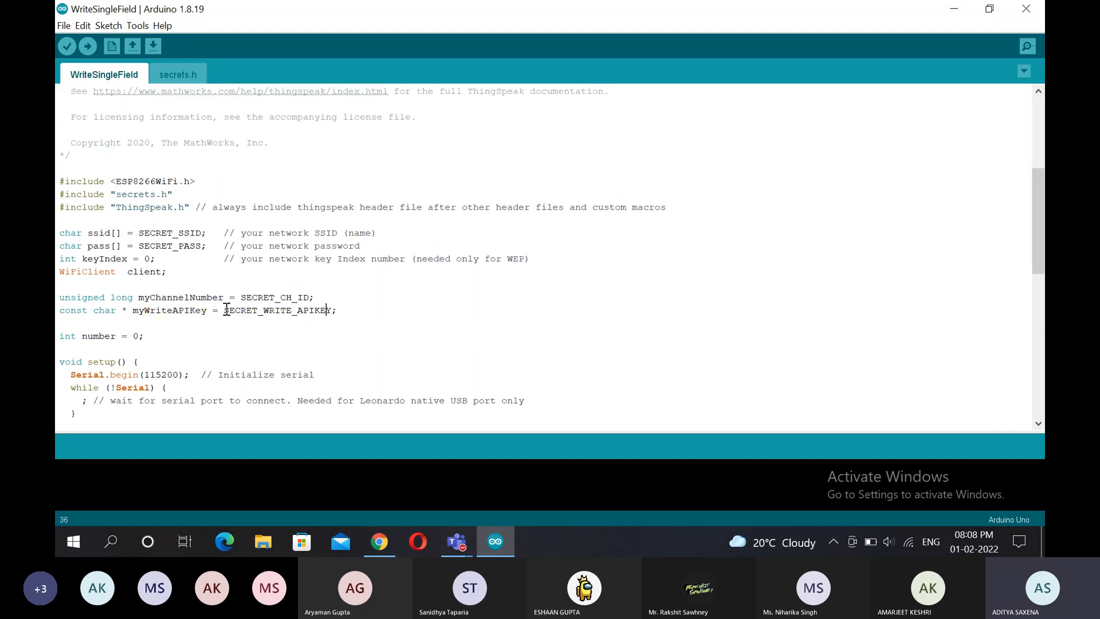
drag(229, 310, 323, 310)
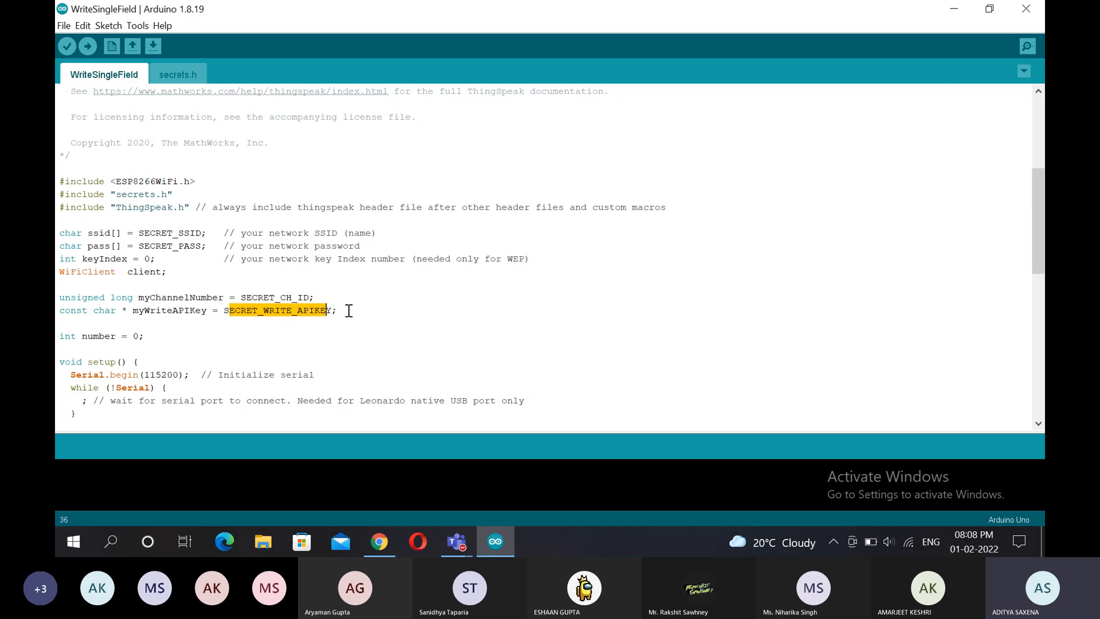
click(348, 310)
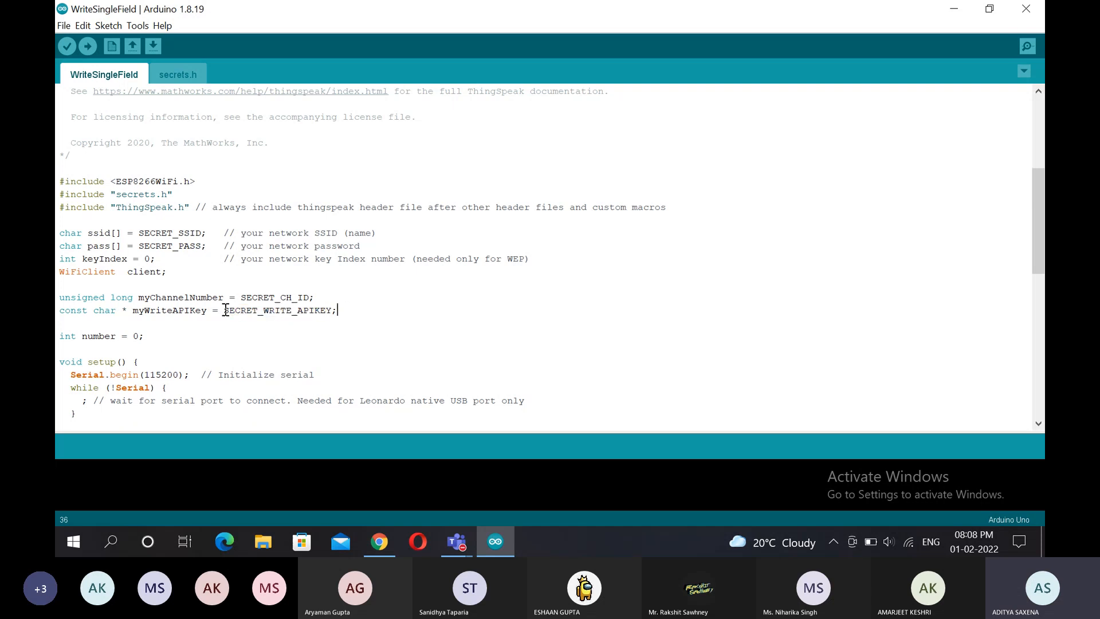
drag(224, 310, 305, 312)
click(322, 311)
Step: Point out the 20000 argument of the delay call at the end of the sketch's loop
drag(1038, 218, 1024, 349)
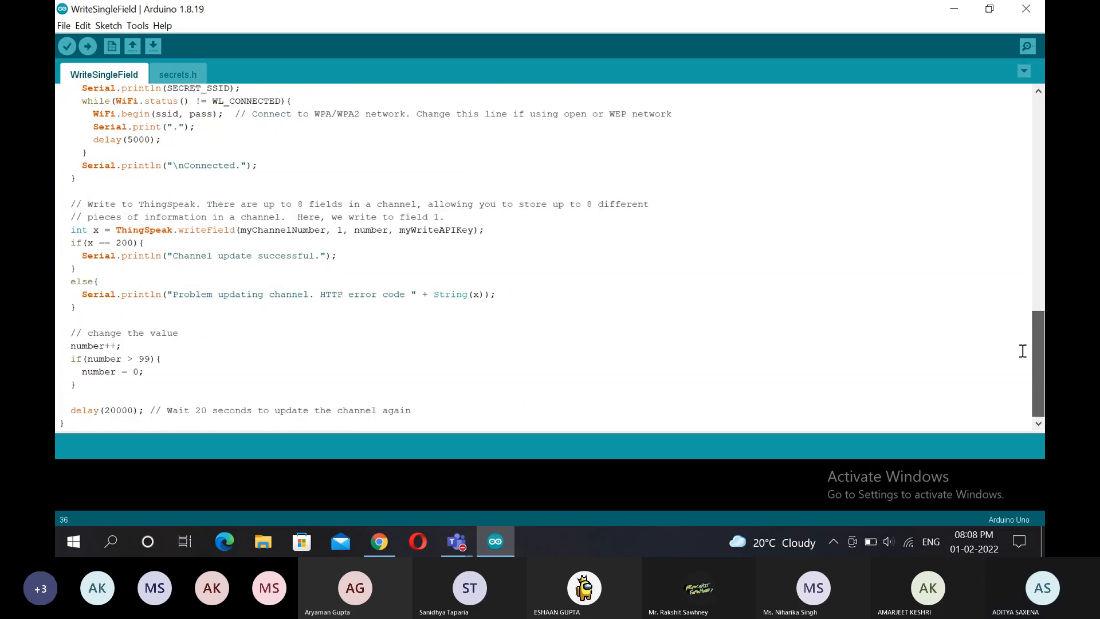
click(105, 411)
drag(107, 413, 128, 415)
click(135, 411)
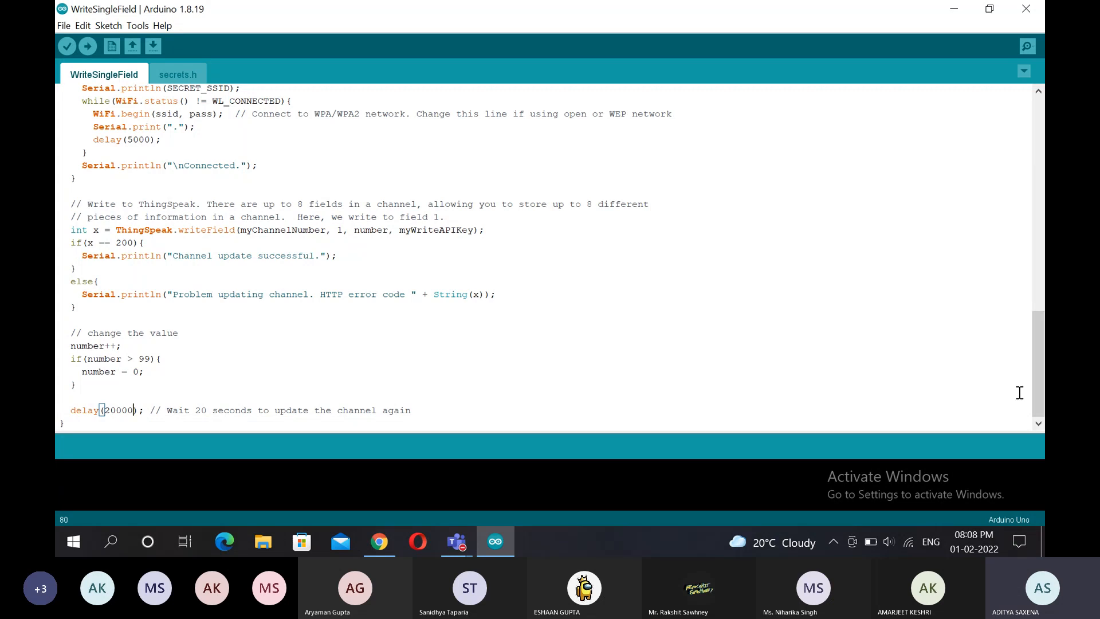
double_click(111, 411)
click(358, 394)
Step: Go back to the include lines and highlight ESP8266 in the ESP8266WiFi.h include
drag(1036, 343, 1026, 196)
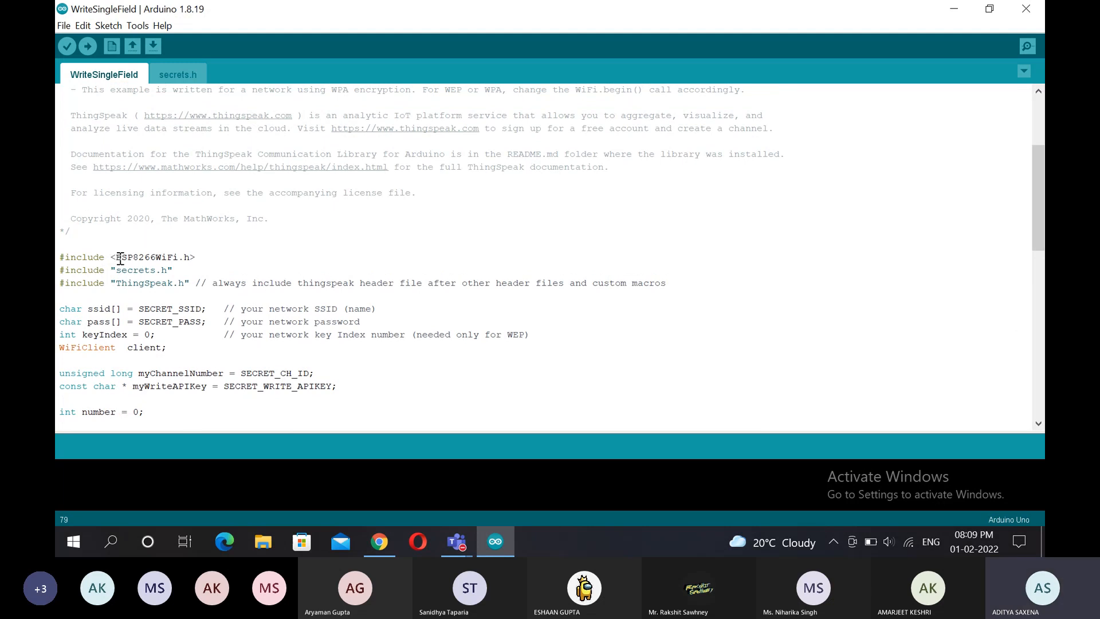
drag(115, 257, 156, 257)
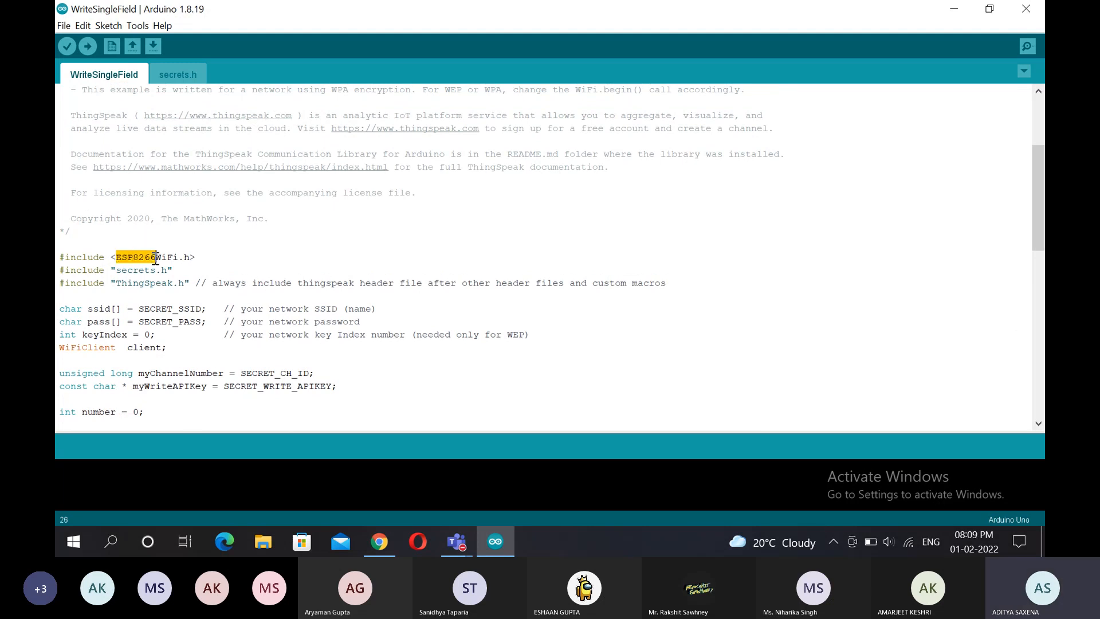
click(166, 257)
Step: Open the IDE preferences, highlight the ESP8266 package link in Additional Boards Manager URLs, and close the dialog
click(63, 27)
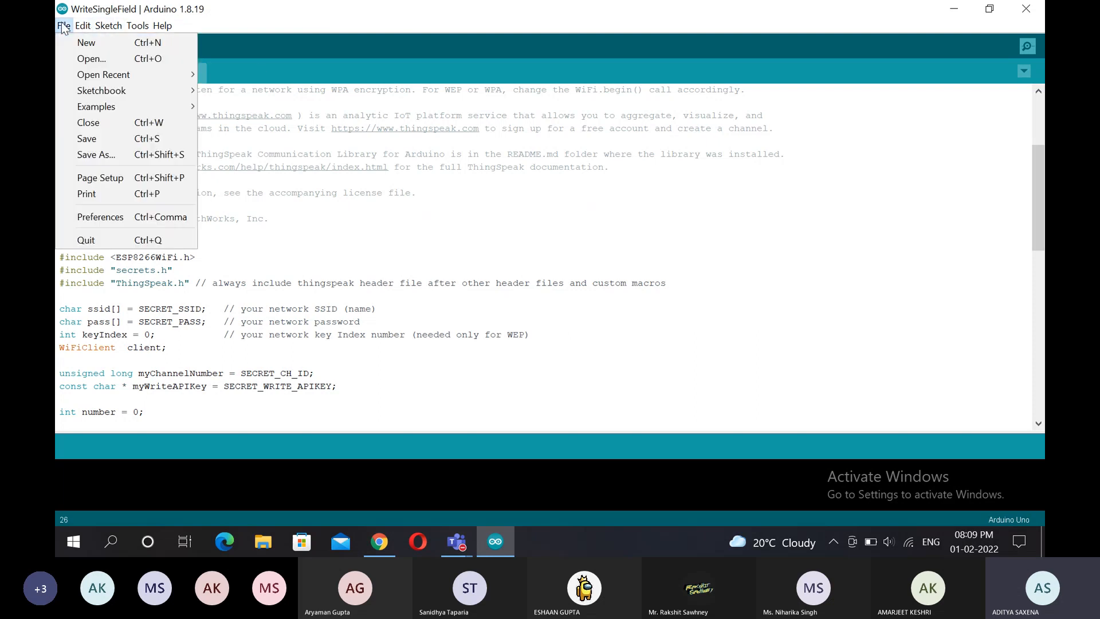
click(117, 220)
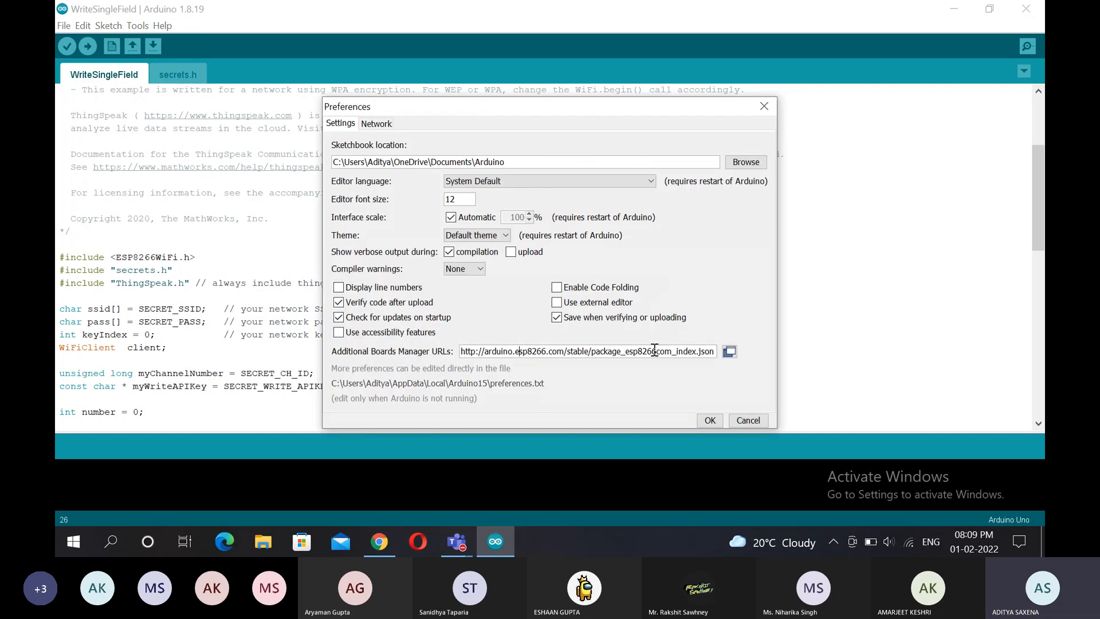
drag(642, 351, 574, 351)
click(559, 351)
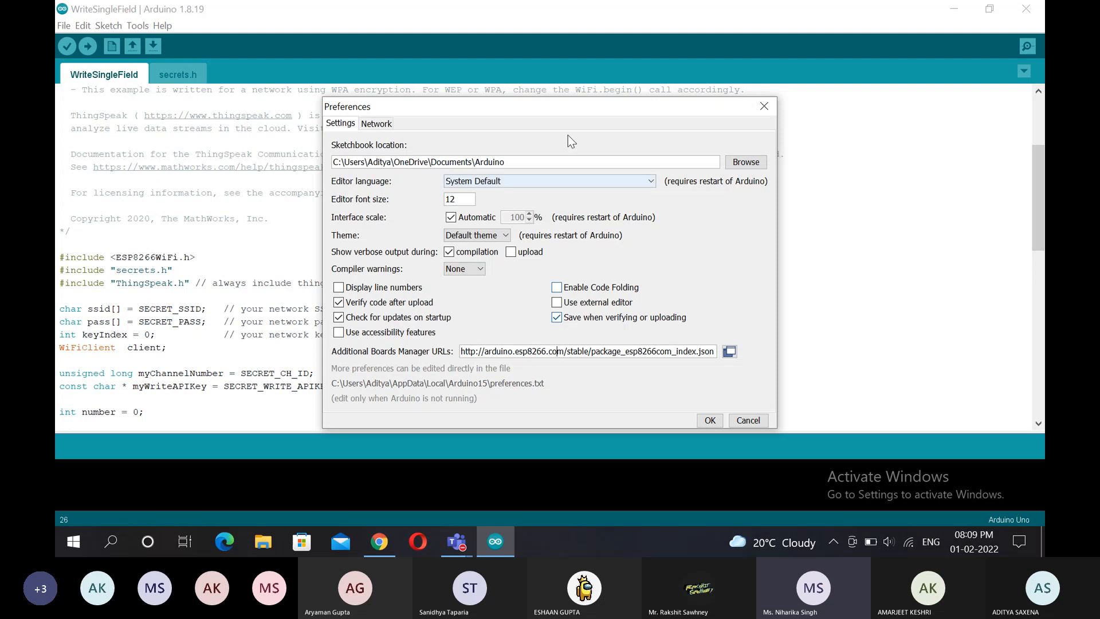
drag(560, 109, 579, 133)
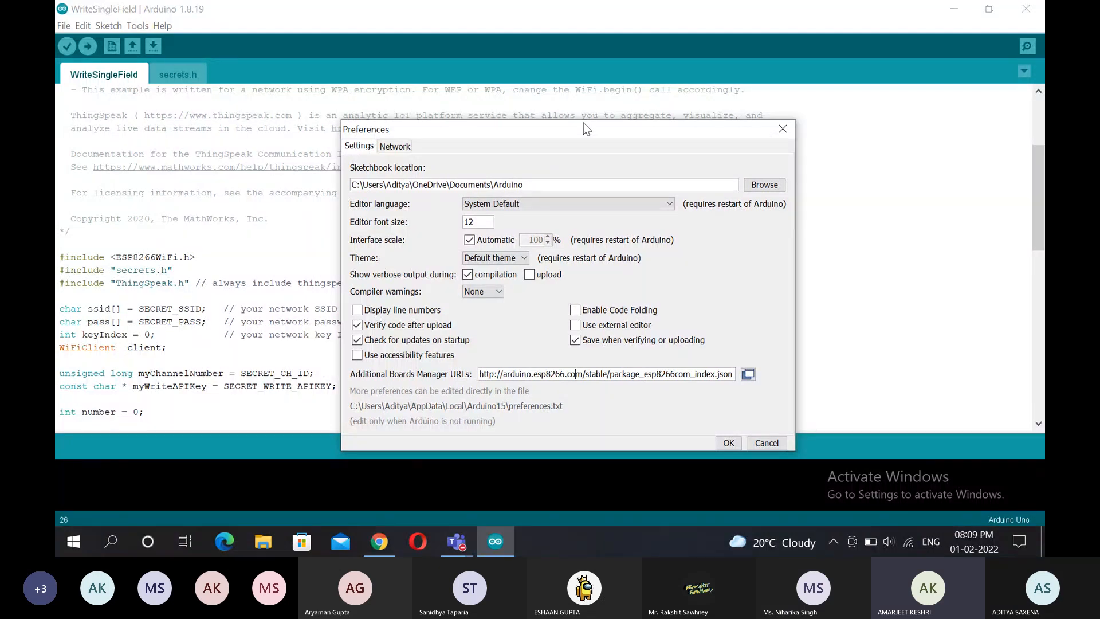
drag(583, 123, 583, 123)
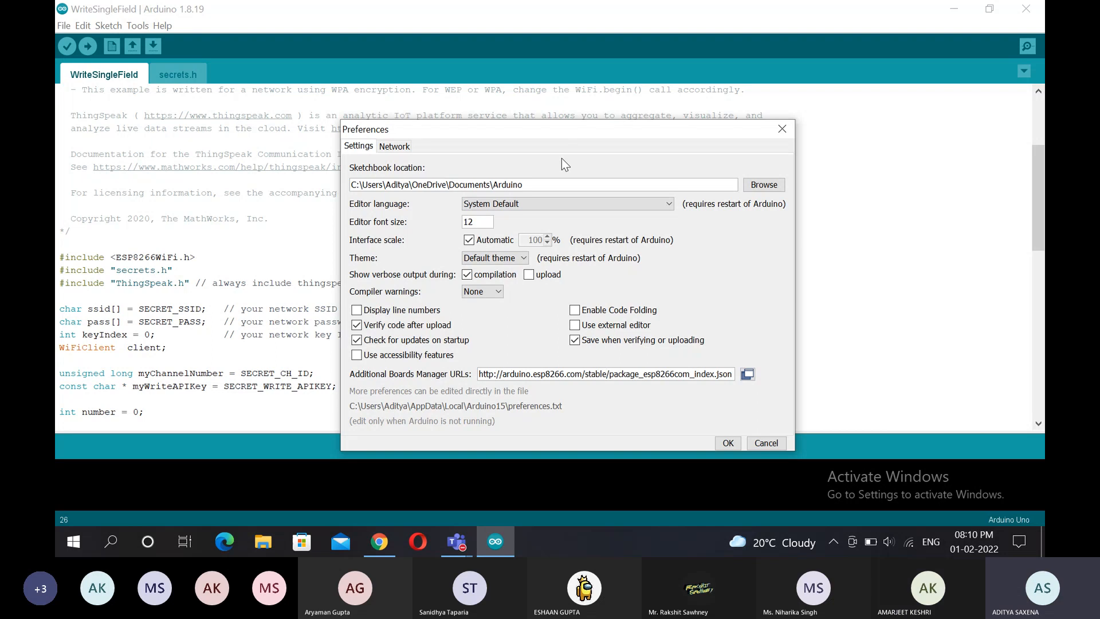
drag(567, 129, 560, 98)
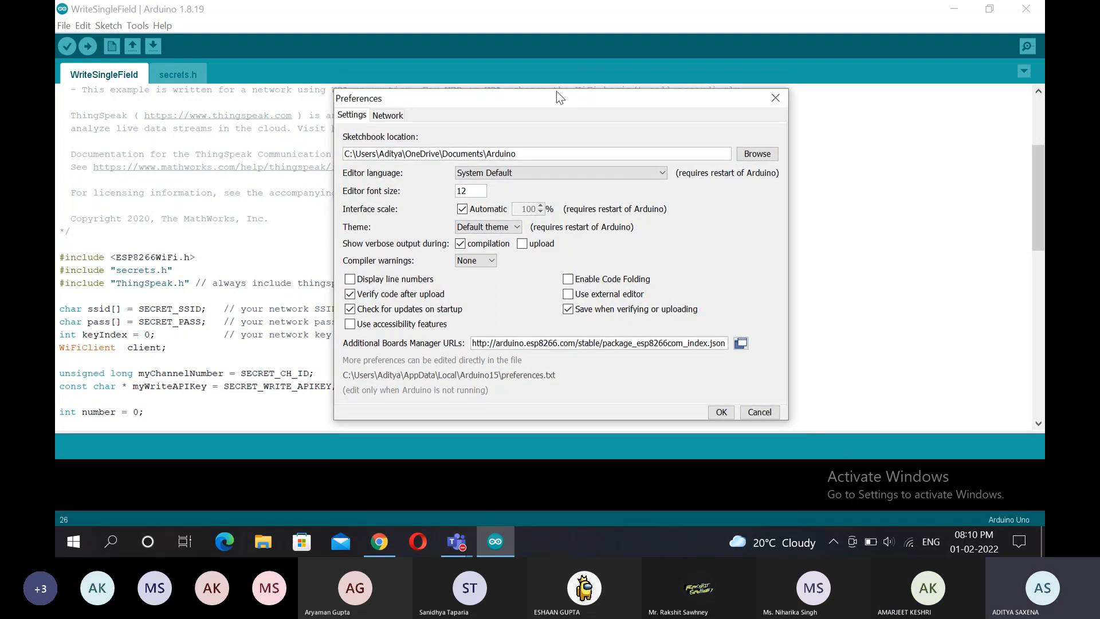
drag(578, 343, 727, 343)
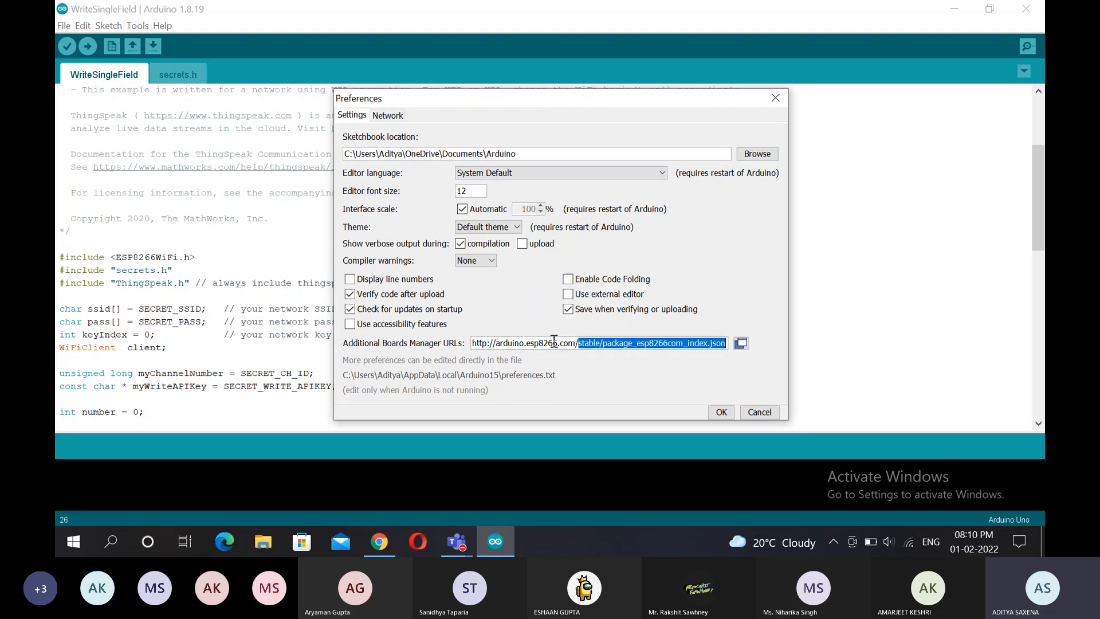
click(730, 410)
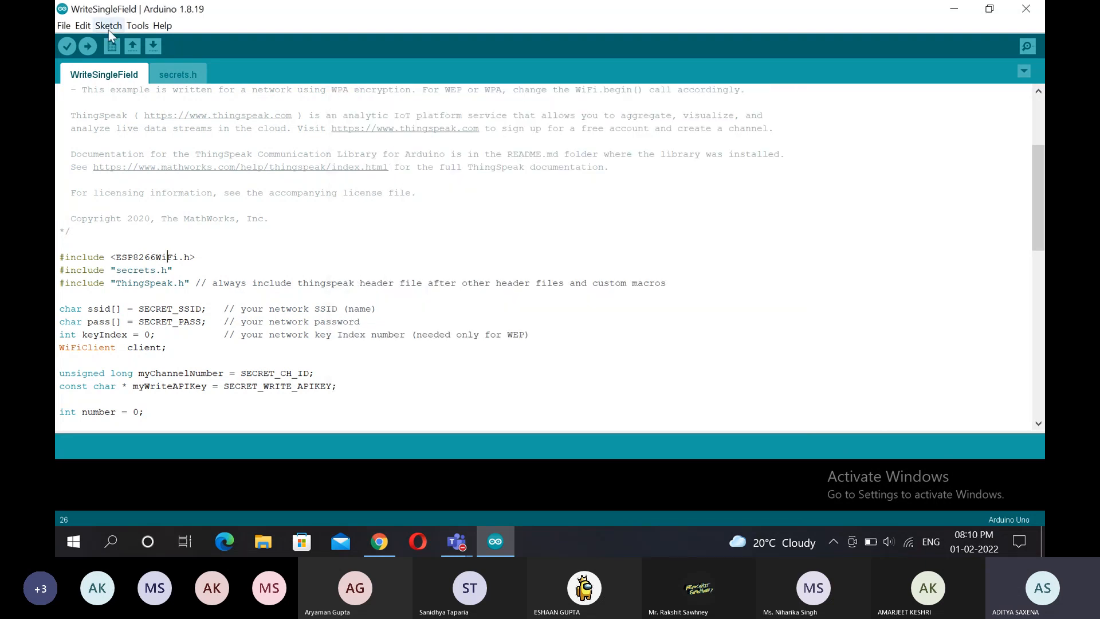
Step: Open the Boards Manager and search it for esp8266
click(132, 26)
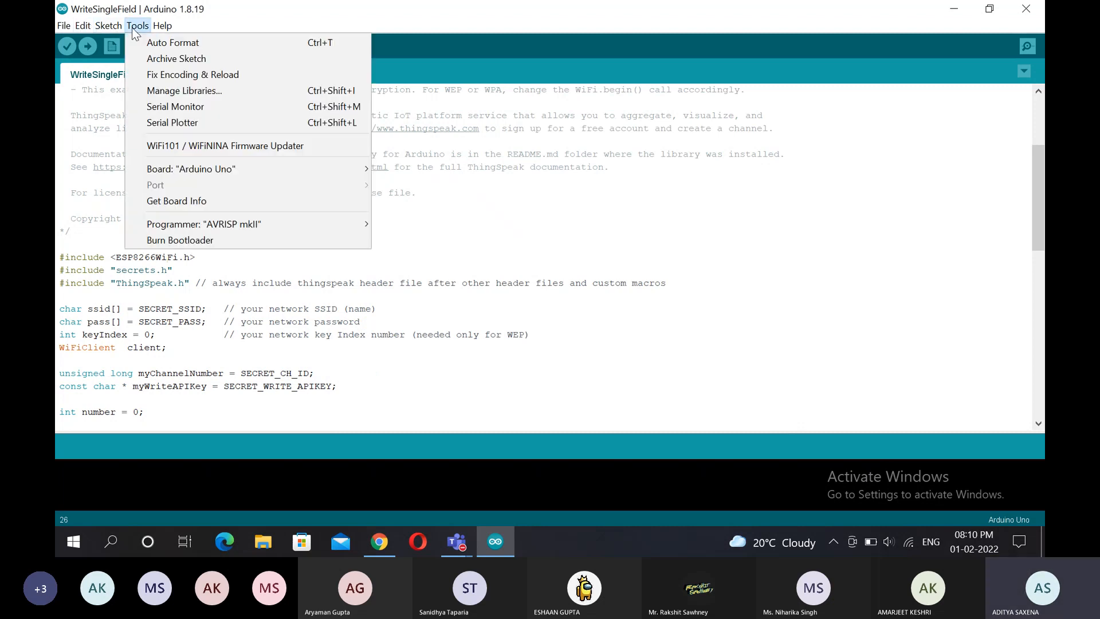
mouse_move(187, 174)
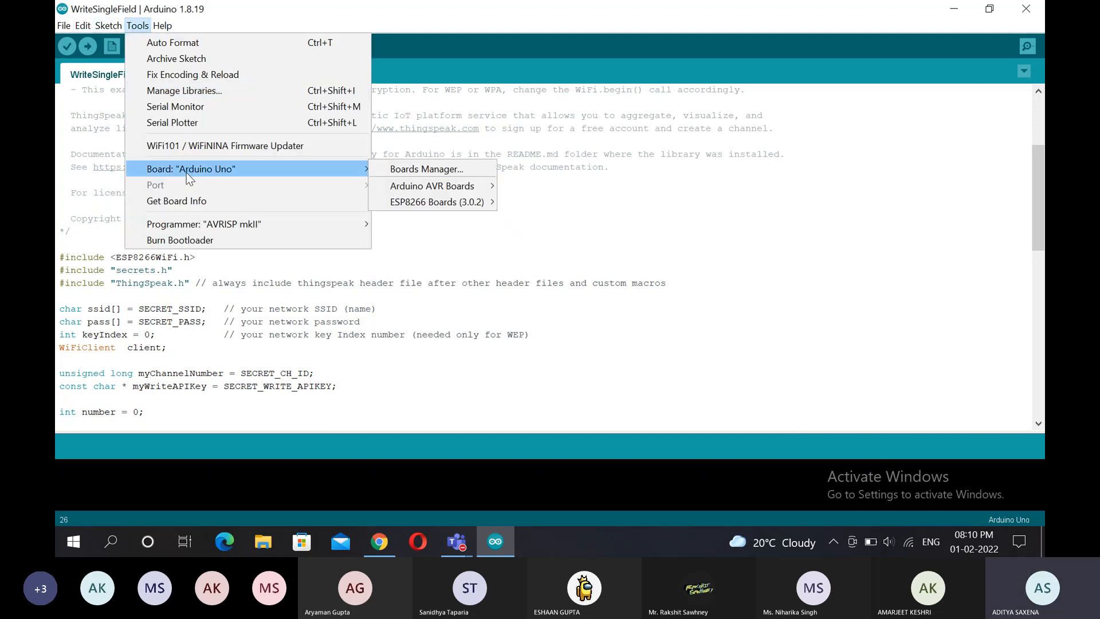
click(392, 169)
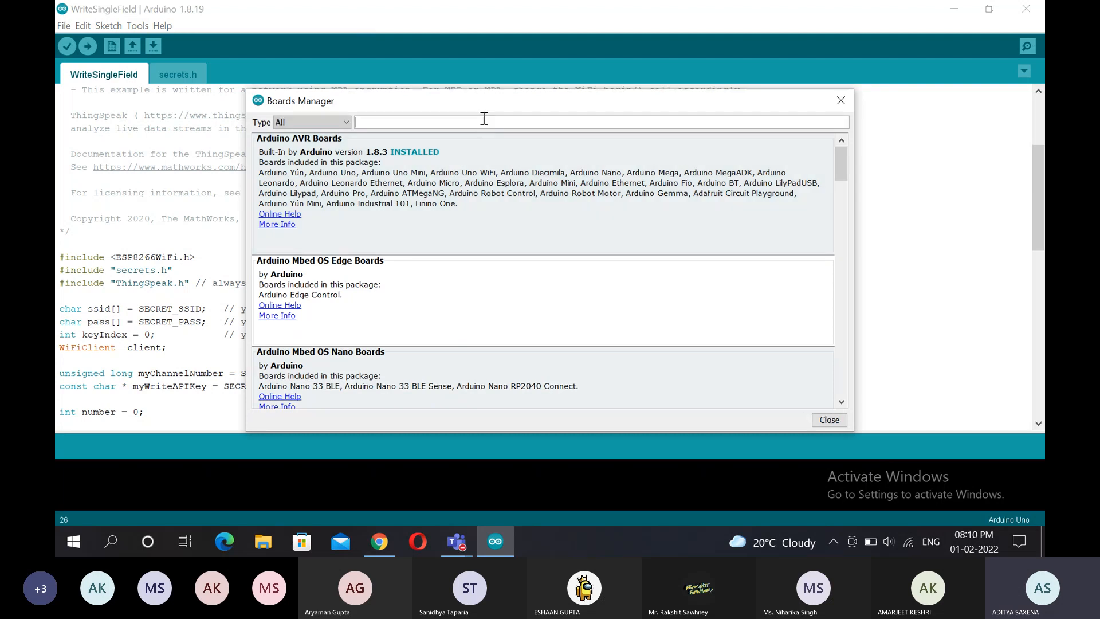
text(esp)
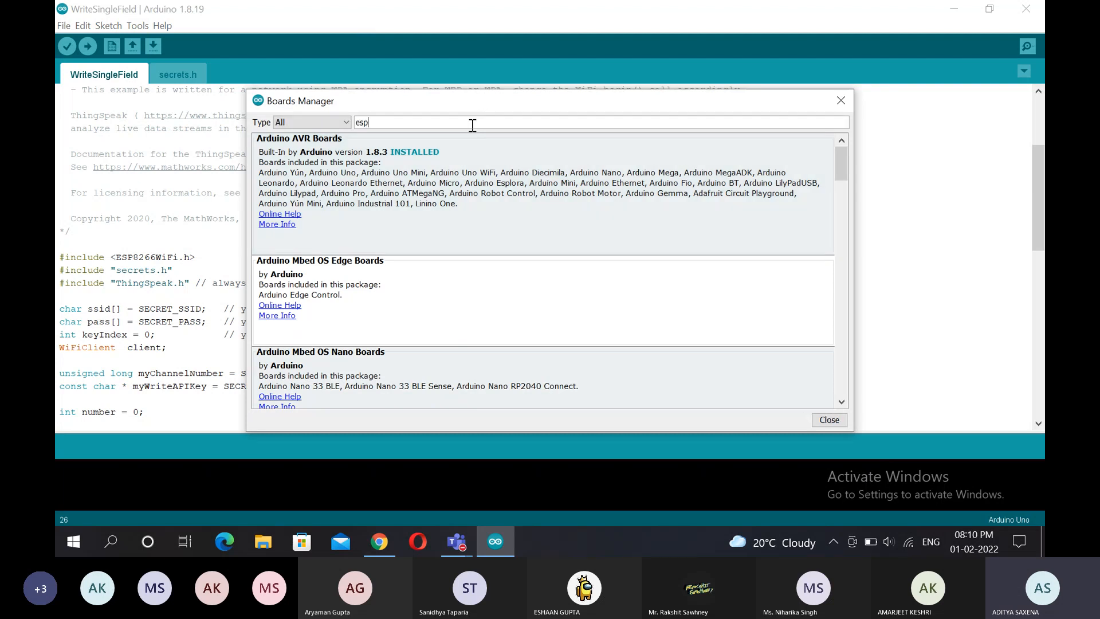
text(8266)
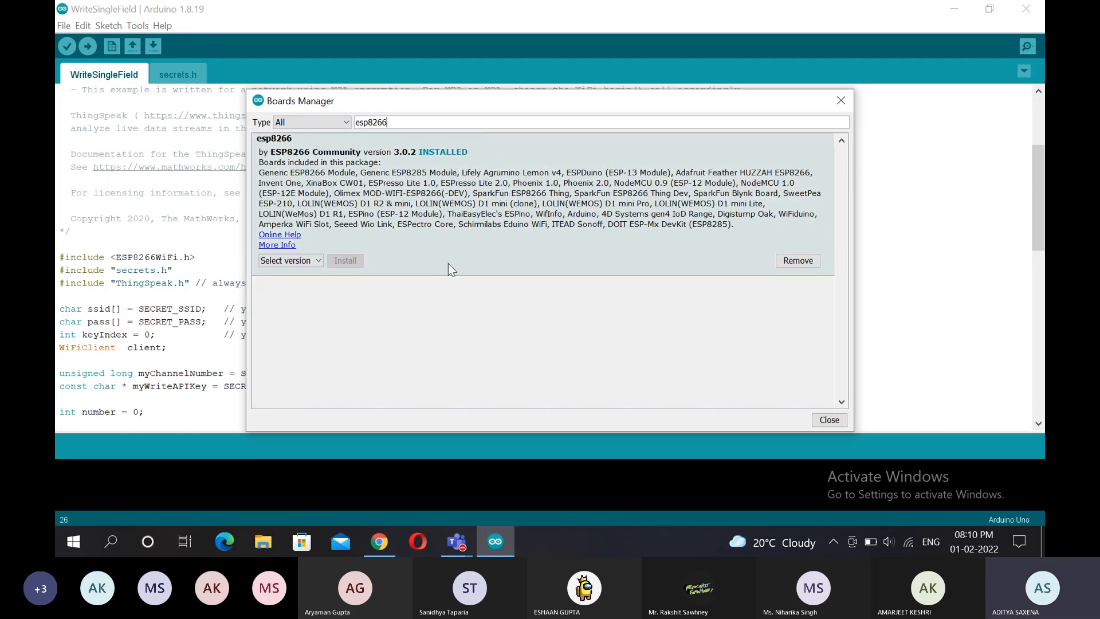
Step: Close the Boards Manager and review the WriteSingleField sketch from its header comment to the setup function
click(829, 420)
drag(1038, 190, 1034, 142)
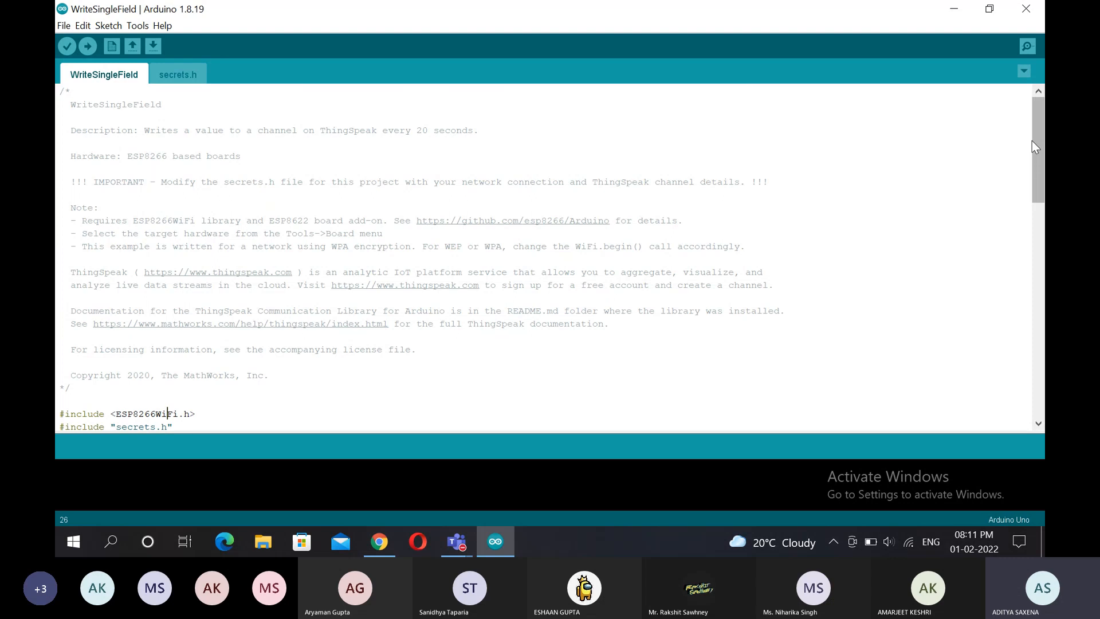
drag(1032, 140, 1033, 236)
click(567, 238)
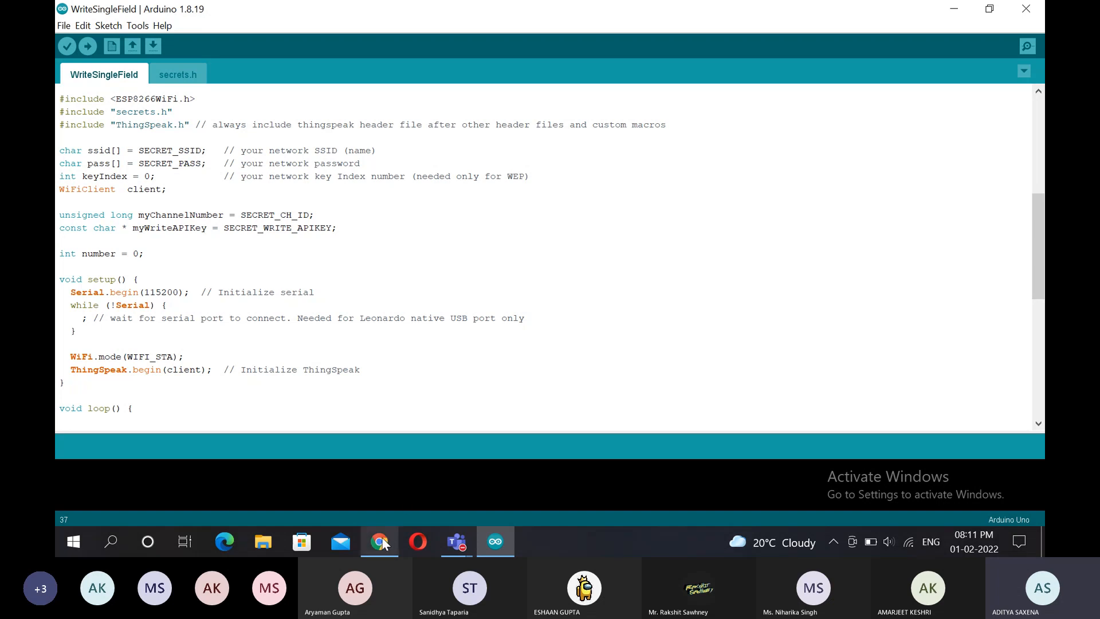
Step: Switch to Chrome and view the channel stats and humidity chart of the xiota ThingSpeak channel
mouse_move(381, 538)
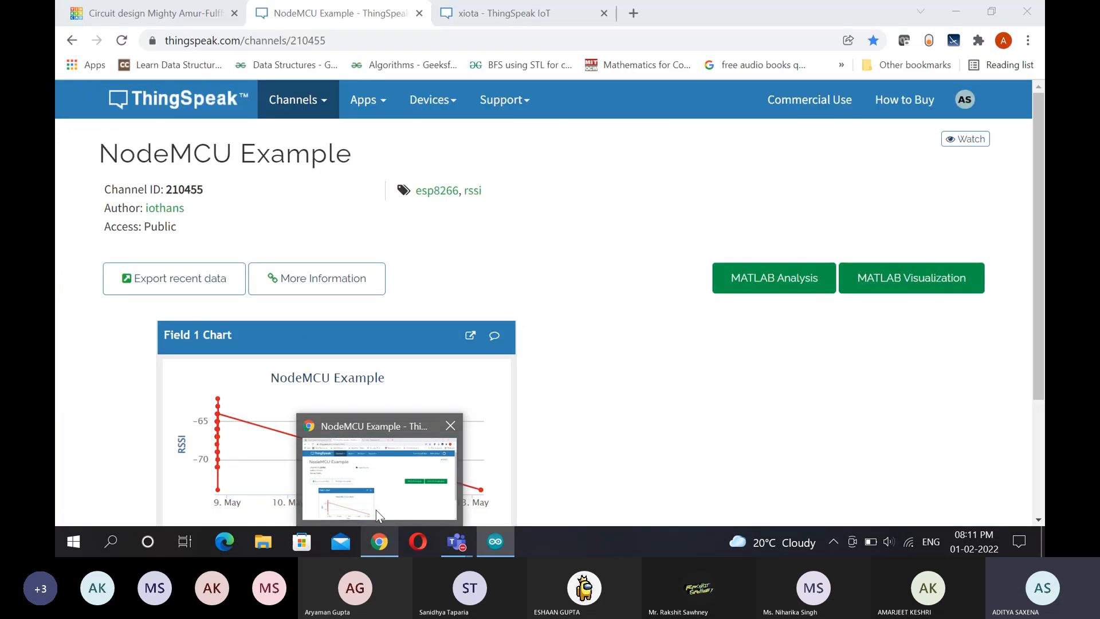
click(376, 510)
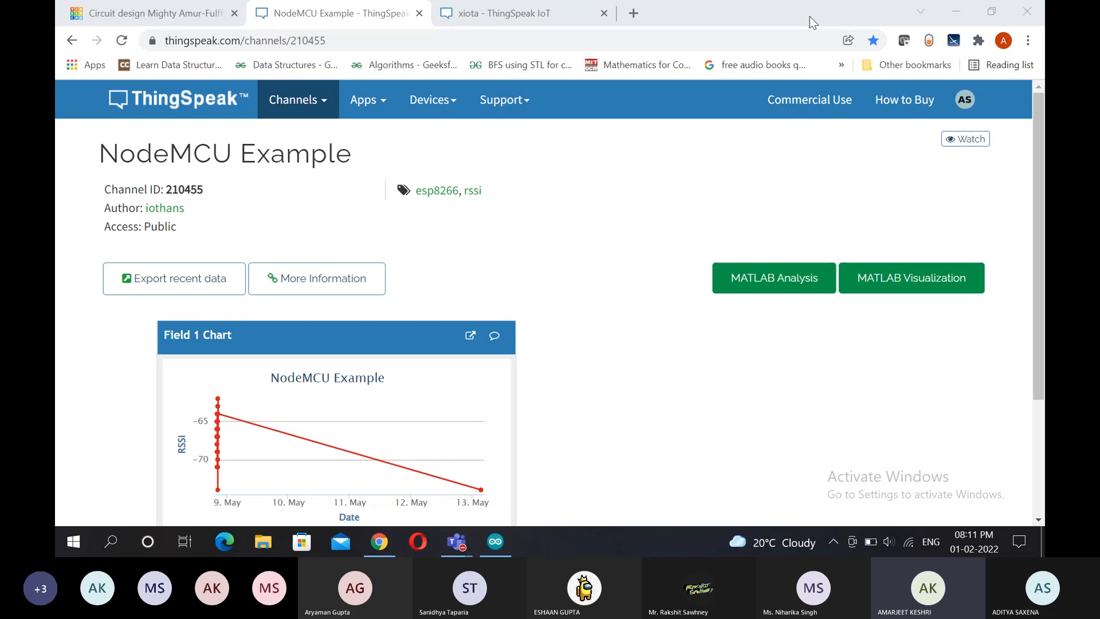
click(638, 208)
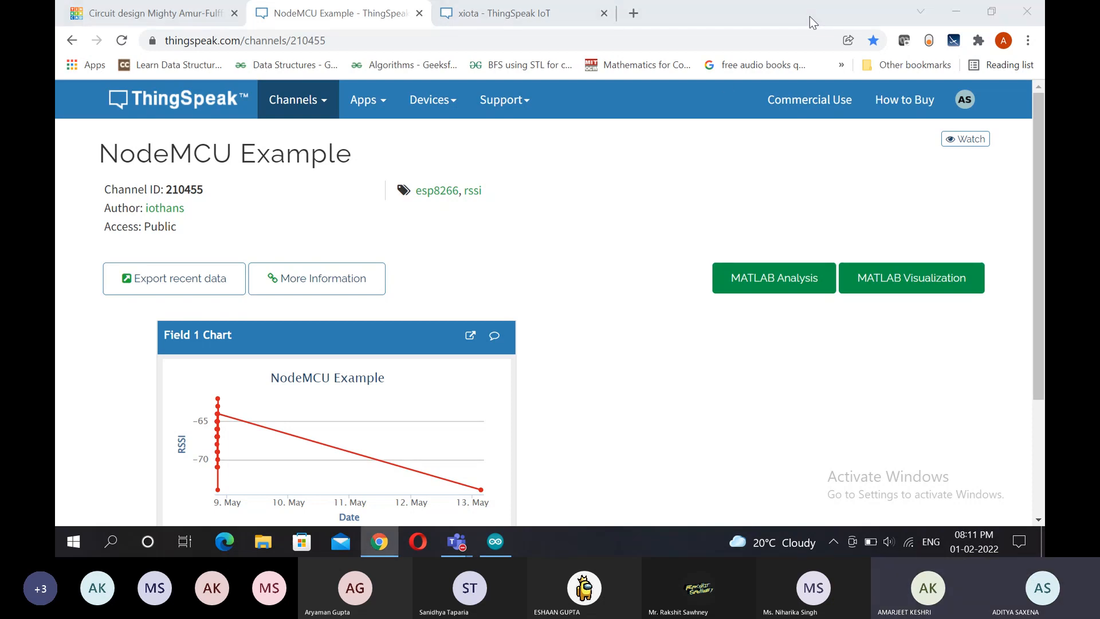
click(499, 13)
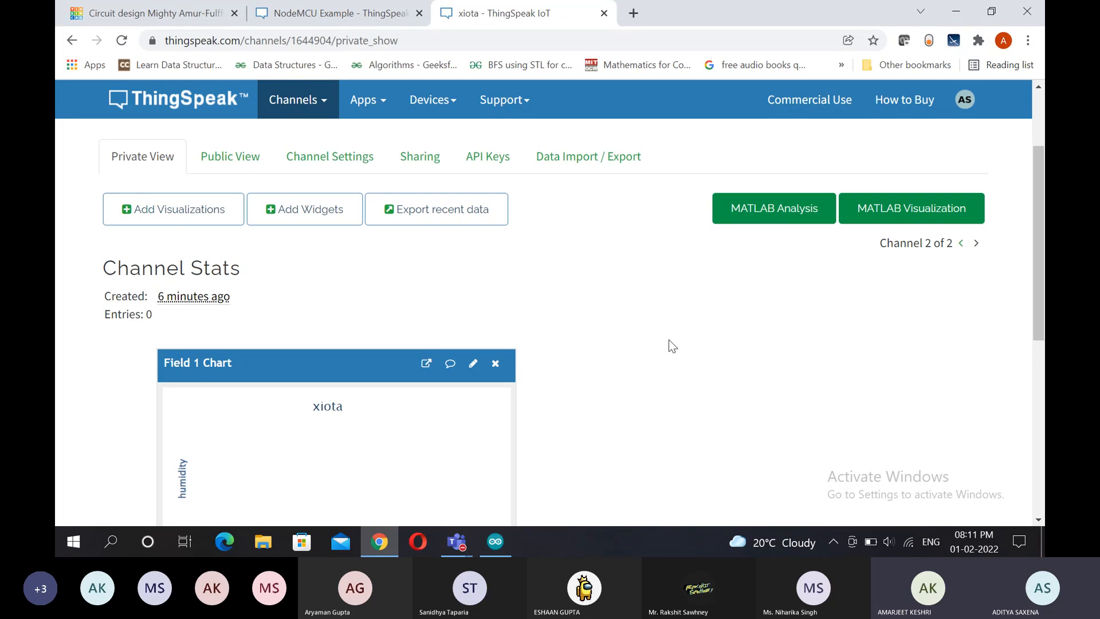
scroll(1039, 275, down, 1)
mouse_move(1045, 278)
mouse_down()
mouse_move(1044, 264)
mouse_move(1044, 304)
mouse_move(1044, 260)
mouse_up()
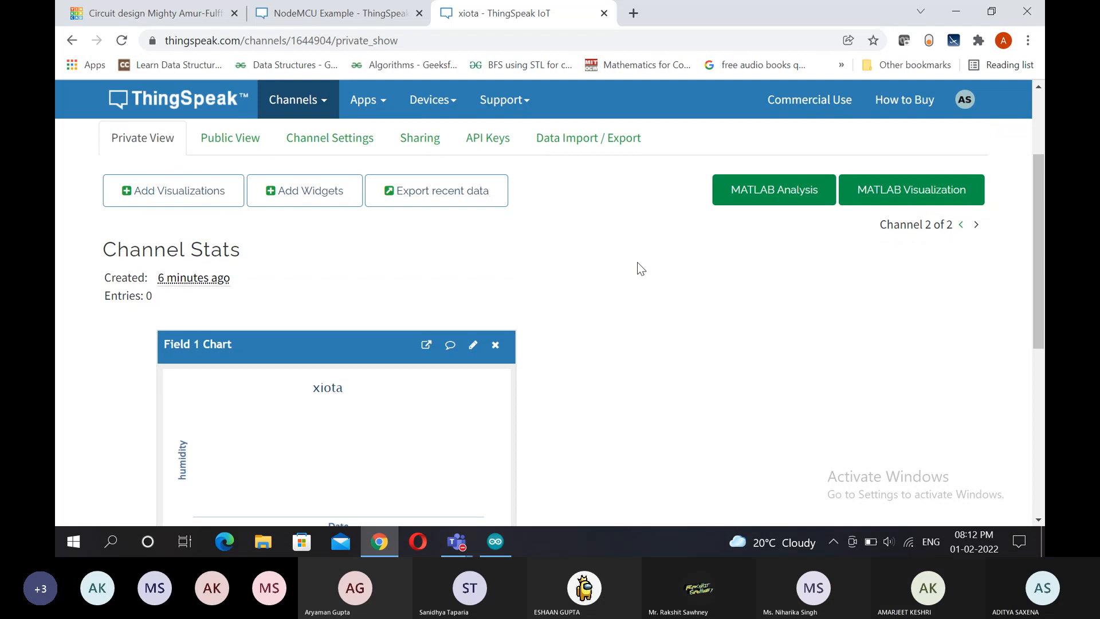
Step: Open the xiota channel's API keys and highlight the write key and the read key in turn
click(504, 152)
scroll(504, 152, down, 3)
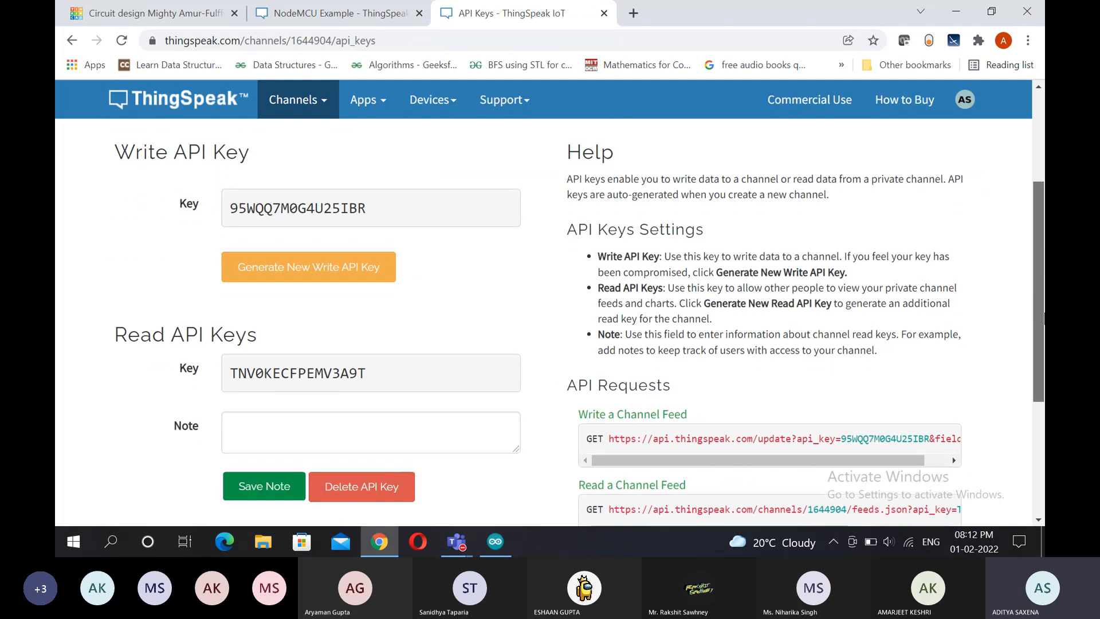
drag(238, 199, 405, 212)
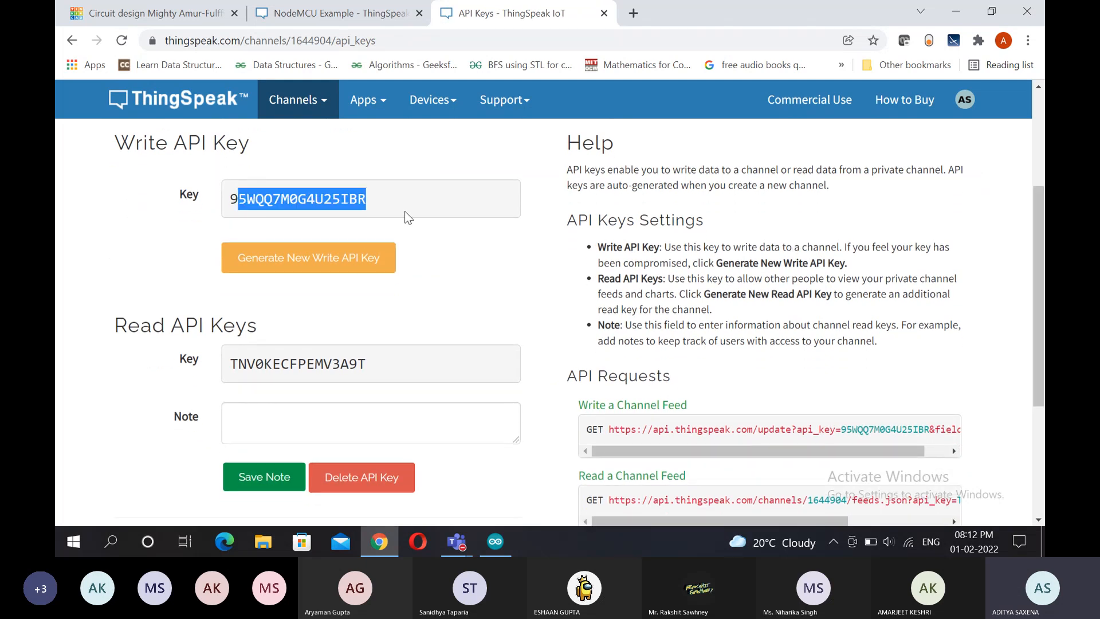
click(408, 212)
drag(388, 359, 223, 372)
click(394, 354)
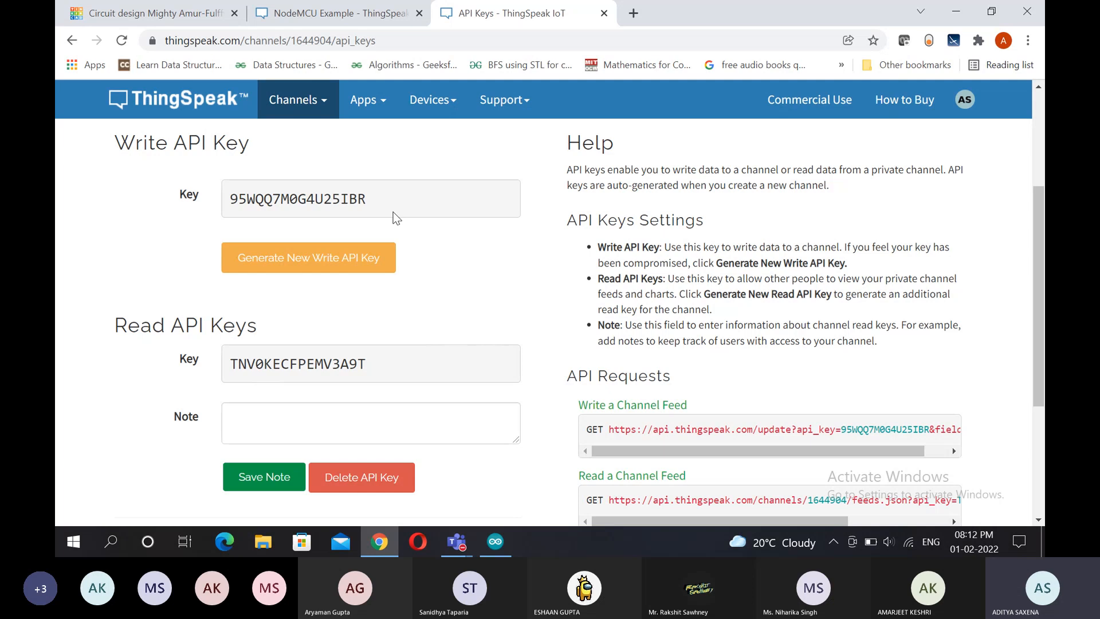
drag(373, 197, 226, 201)
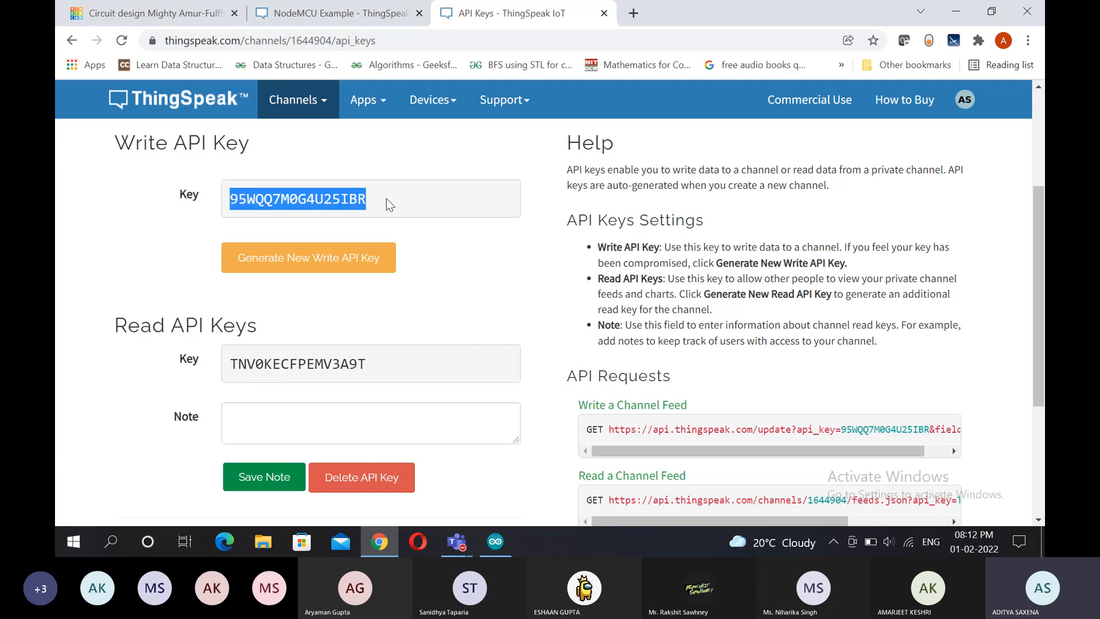
click(386, 198)
drag(386, 361, 315, 364)
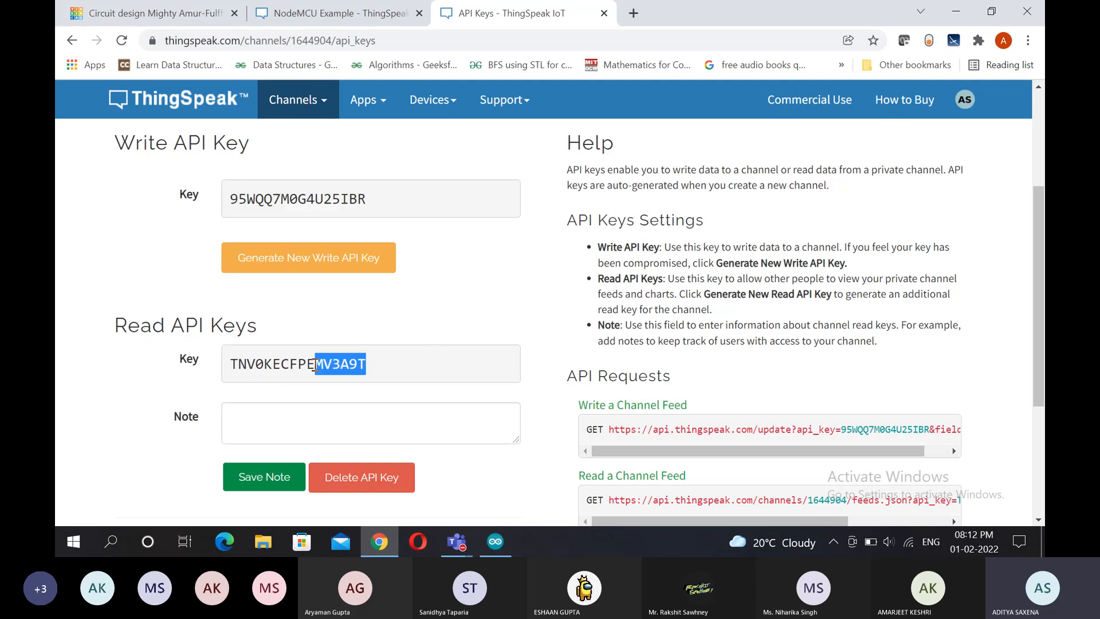
click(520, 342)
scroll(521, 343, up, 3)
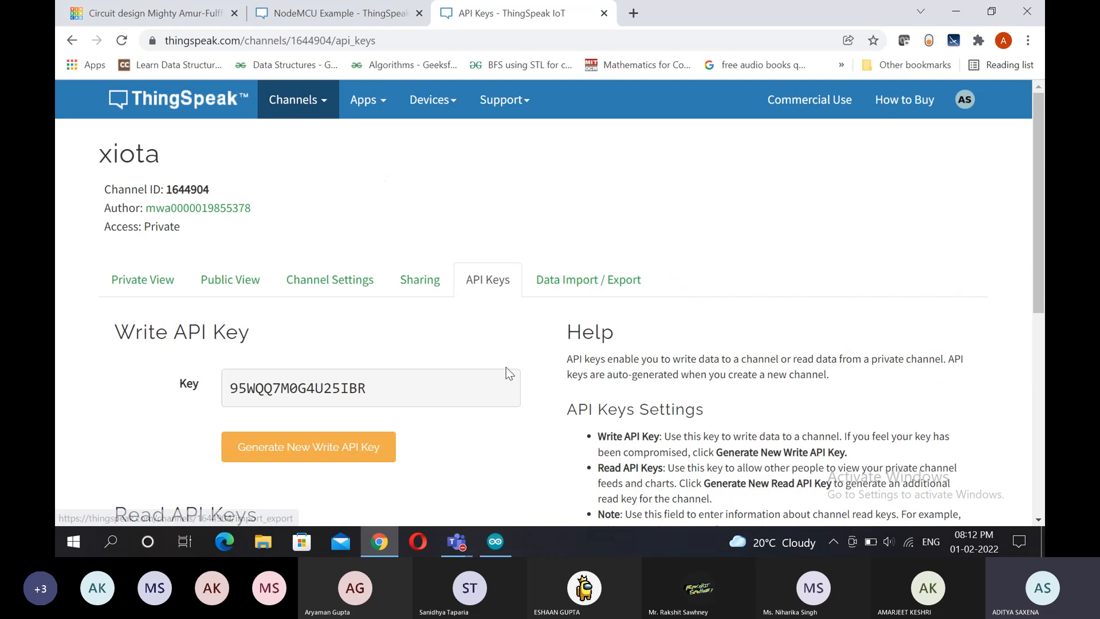
Step: Open the xiota channel's data import and export page and look over its CSV upload and download sections
scroll(508, 373, down, 2)
click(601, 206)
drag(1043, 250, 1042, 287)
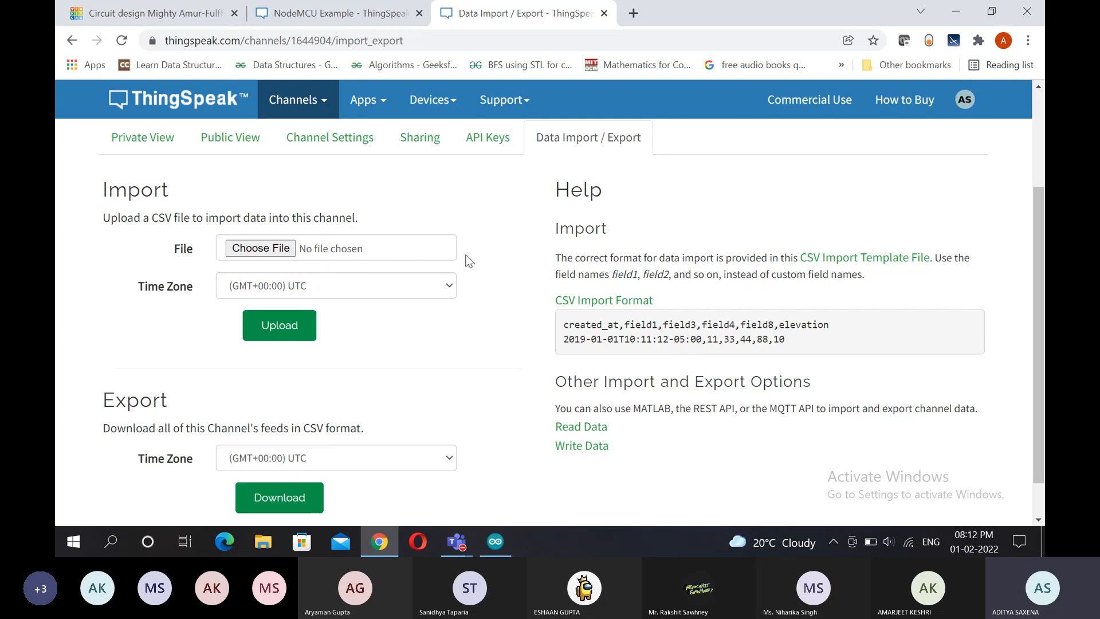
scroll(504, 332, down, 2)
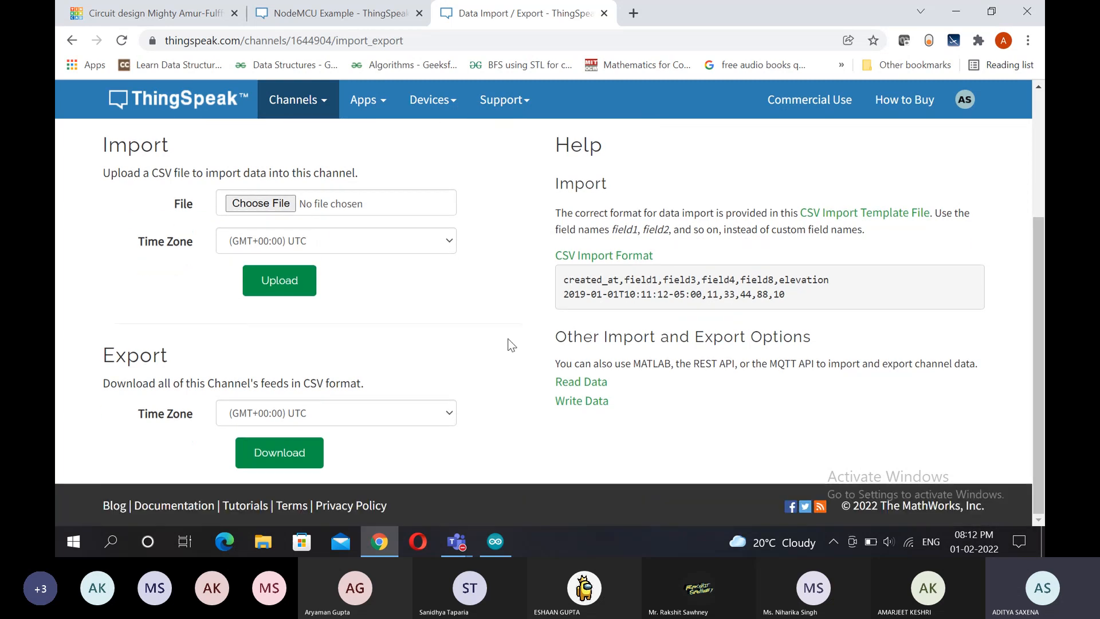
scroll(490, 365, up, 1)
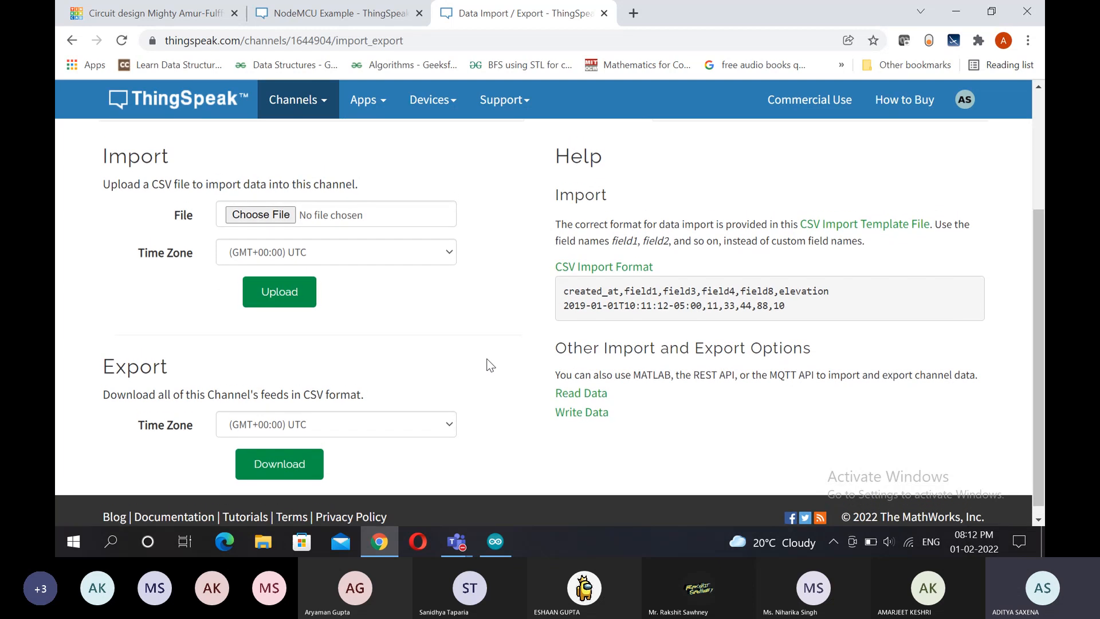
scroll(490, 365, up, 3)
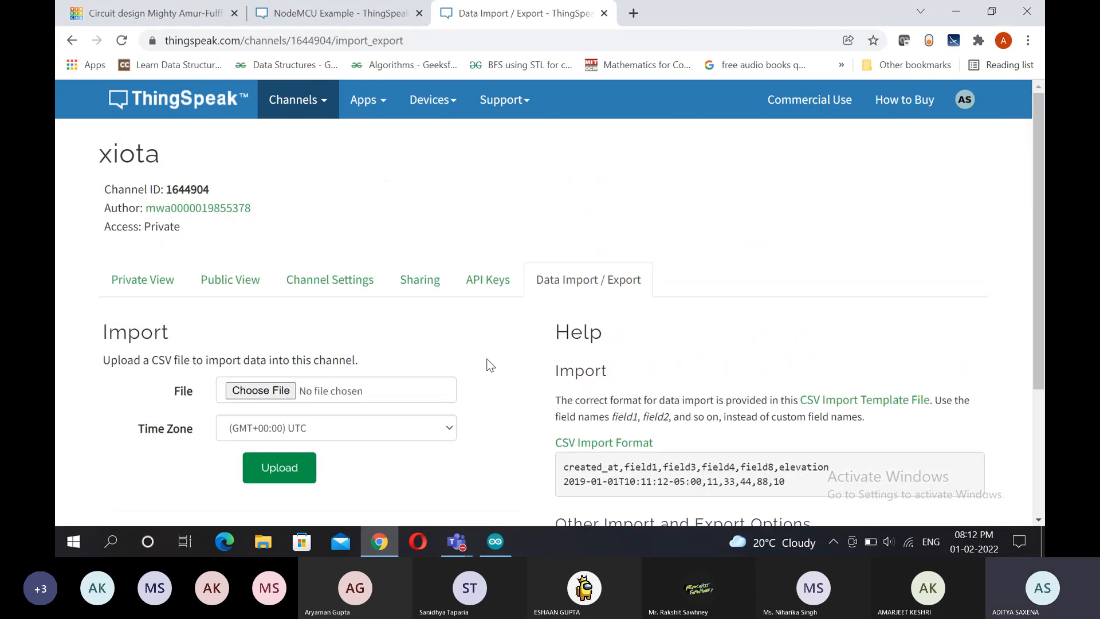
Step: Switch to the open Tinkercad design, return to the dashboard, and look over the list of circuits
click(155, 7)
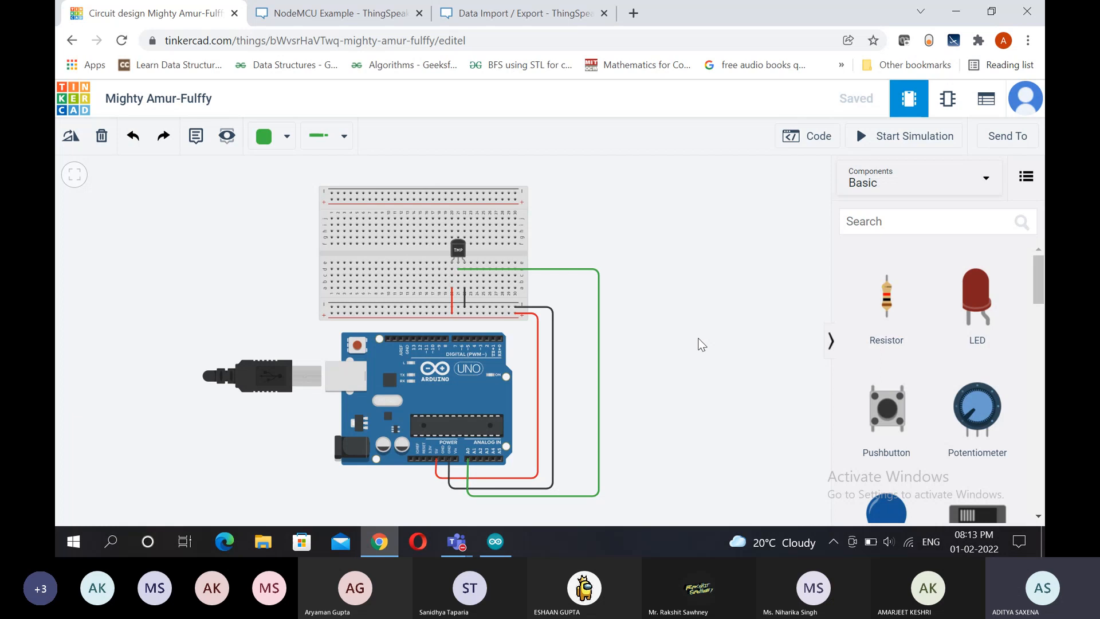
drag(1038, 286, 1038, 287)
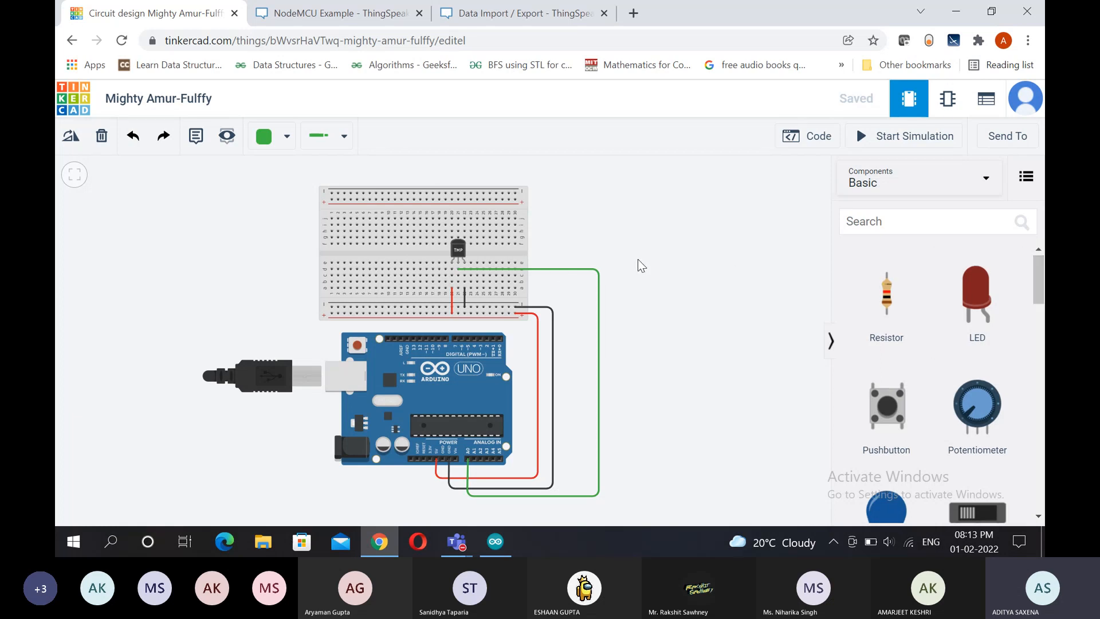
click(75, 100)
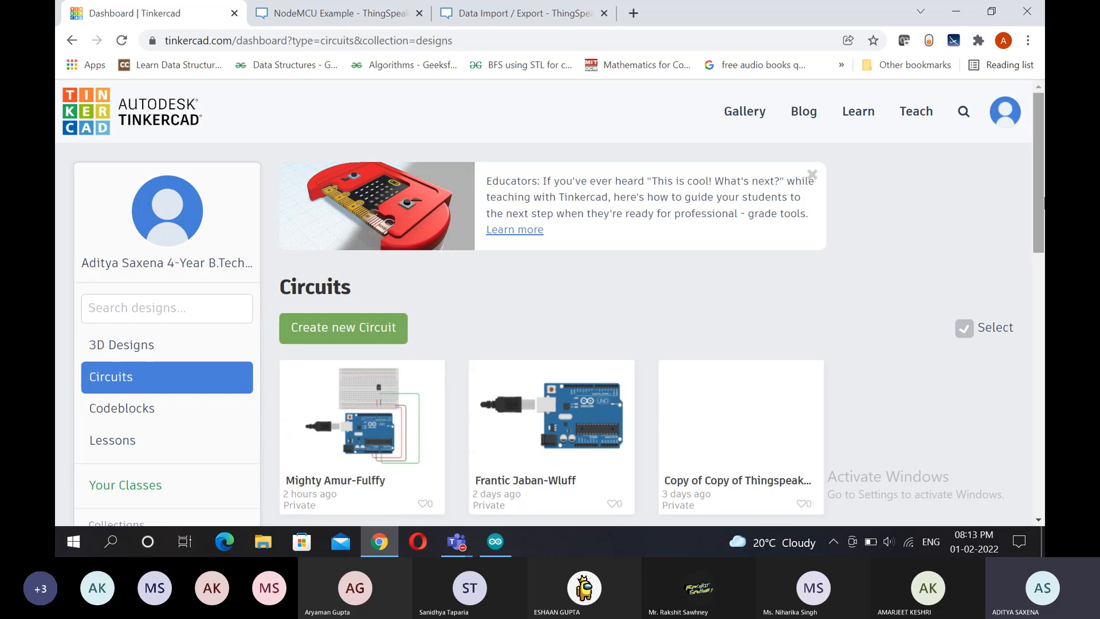
scroll(1042, 207, down, 1)
scroll(1043, 208, down, 2)
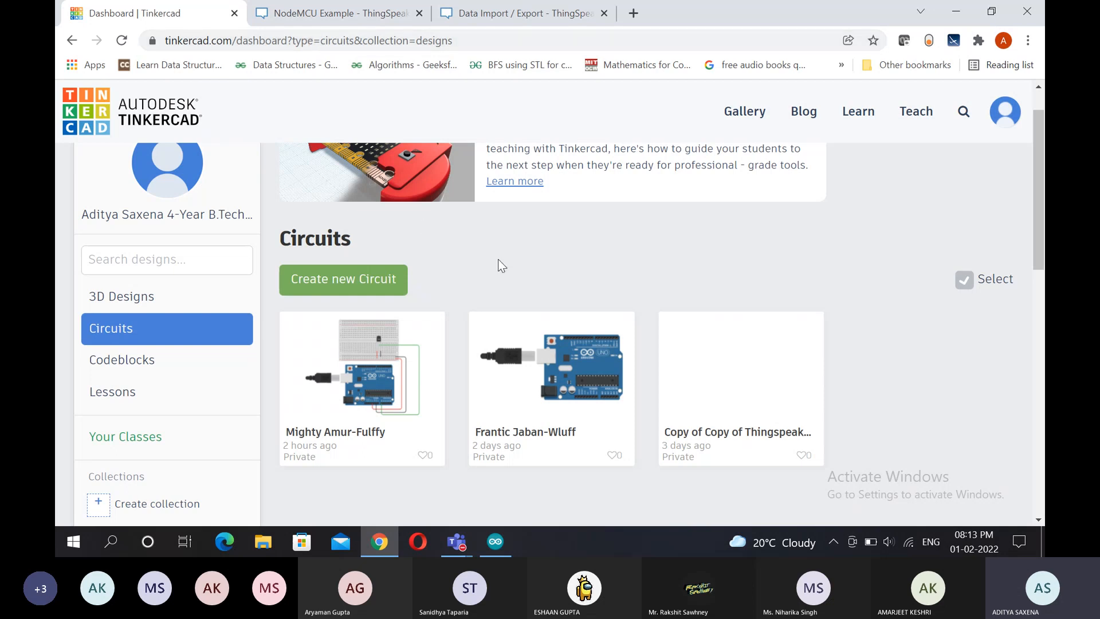
scroll(497, 259, up, 1)
scroll(498, 261, down, 1)
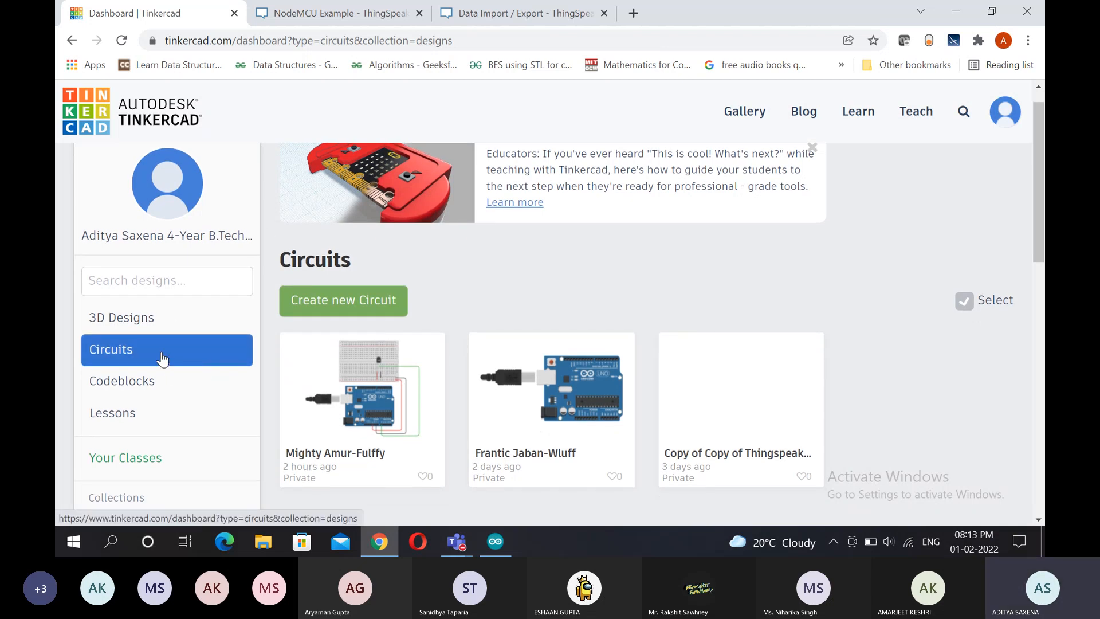
scroll(545, 290, down, 1)
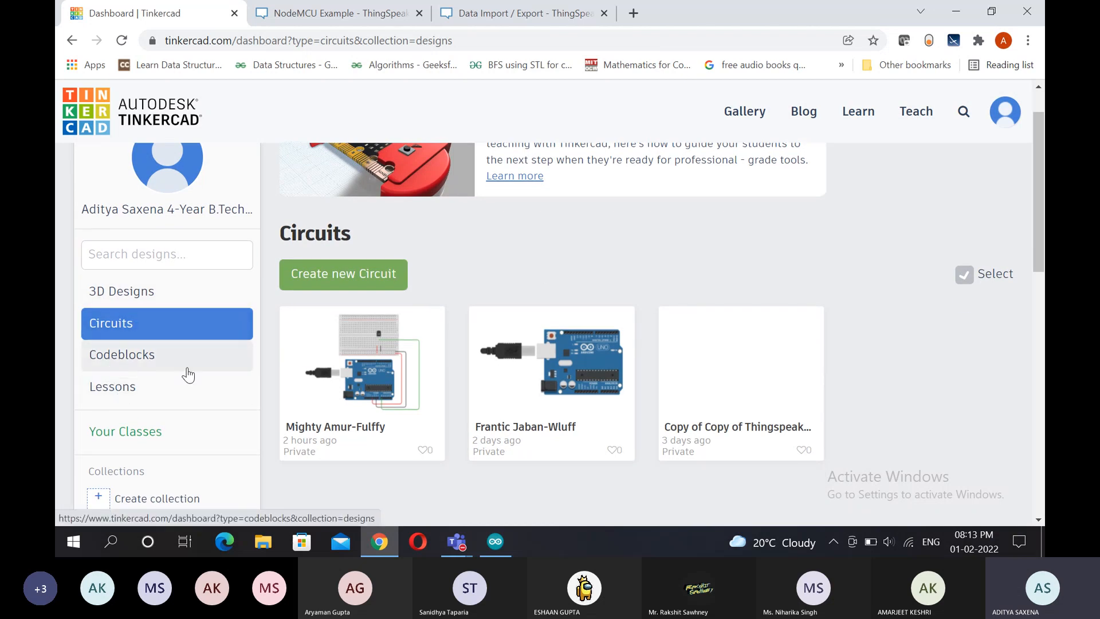
Step: Open the Mighty Amur-Fulffy circuit from the dashboard for editing
click(390, 382)
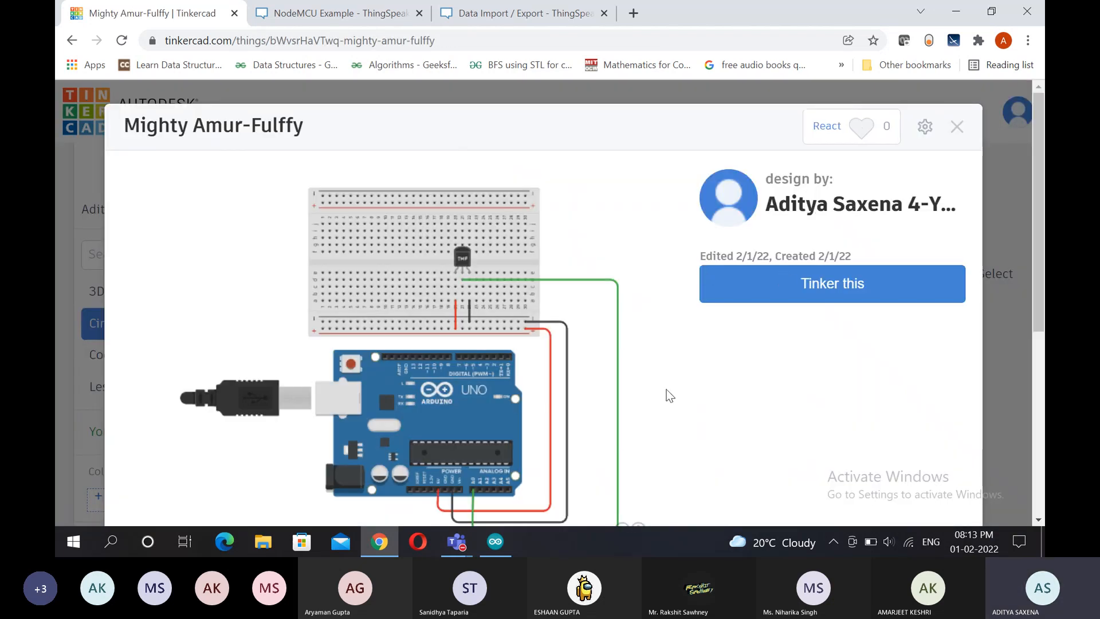
scroll(666, 392, down, 1)
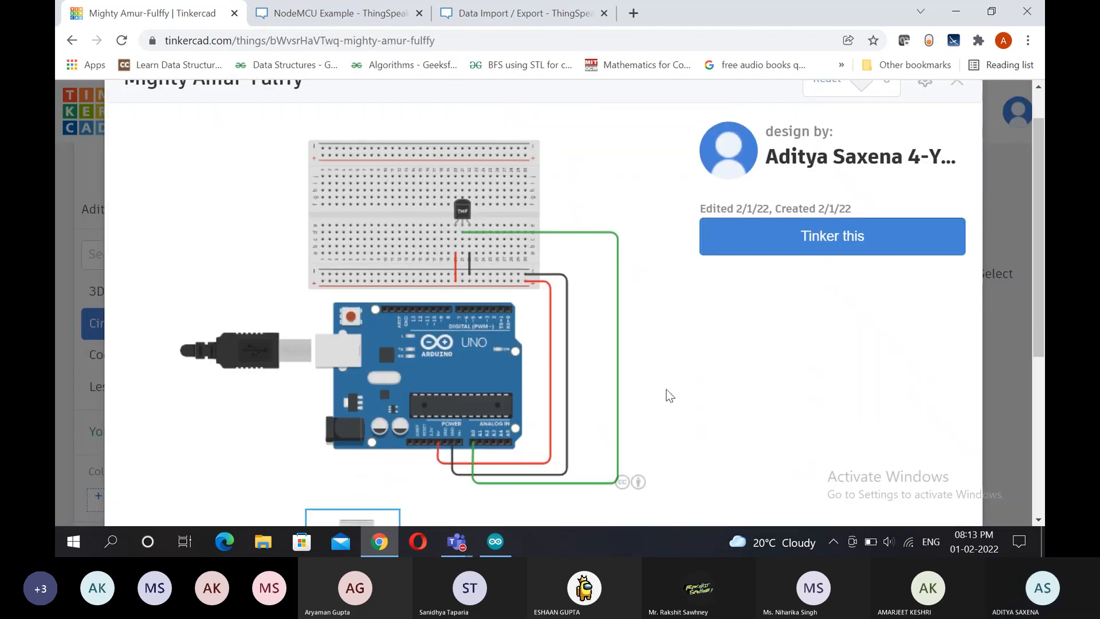
click(812, 248)
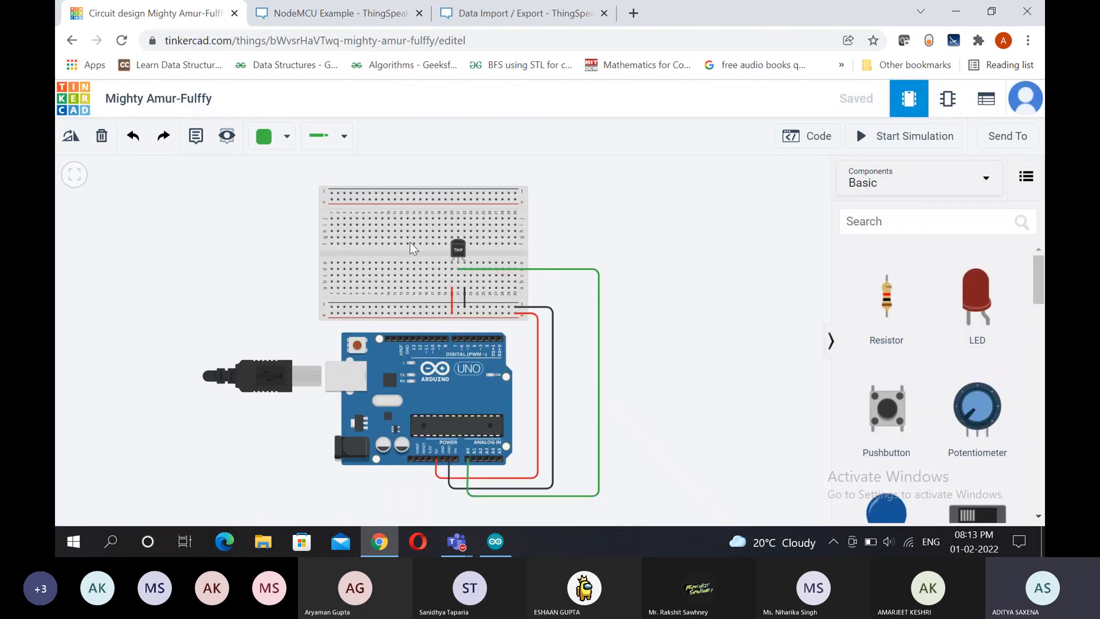
Step: Try adding a second Arduino Uno R3 beside the breadboard from a component search for "arduin", and delete it
click(883, 229)
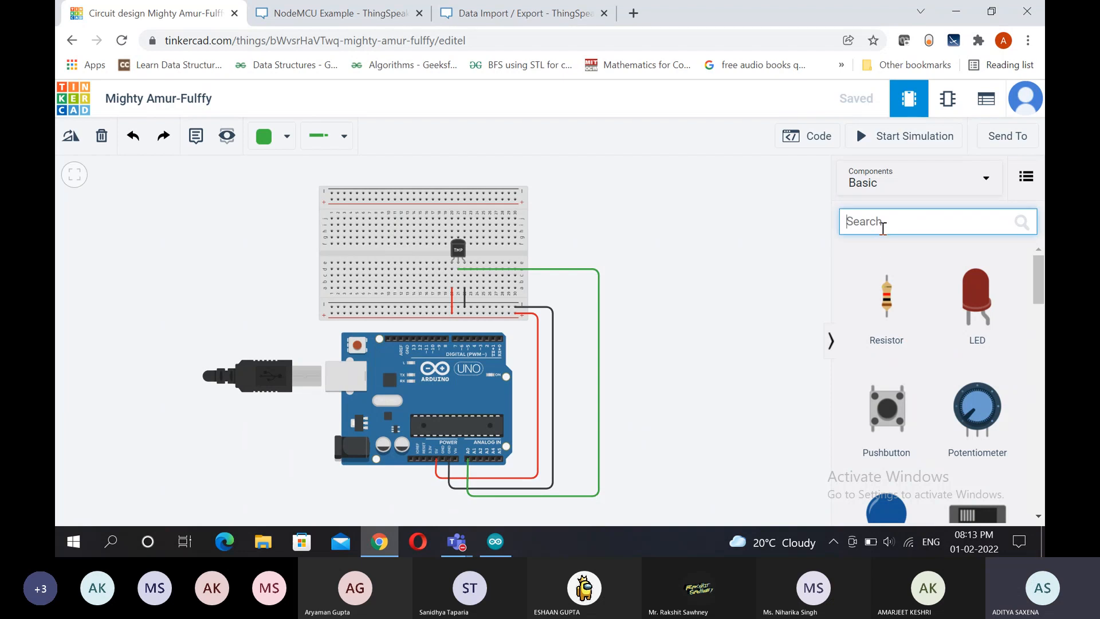
text(arduin)
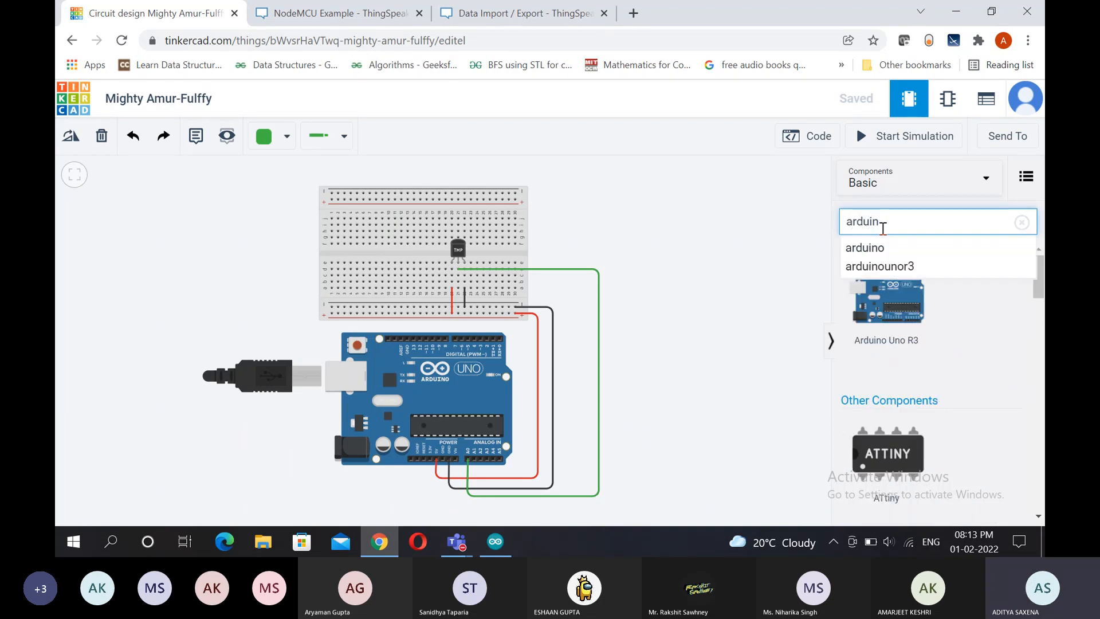
drag(883, 312, 690, 261)
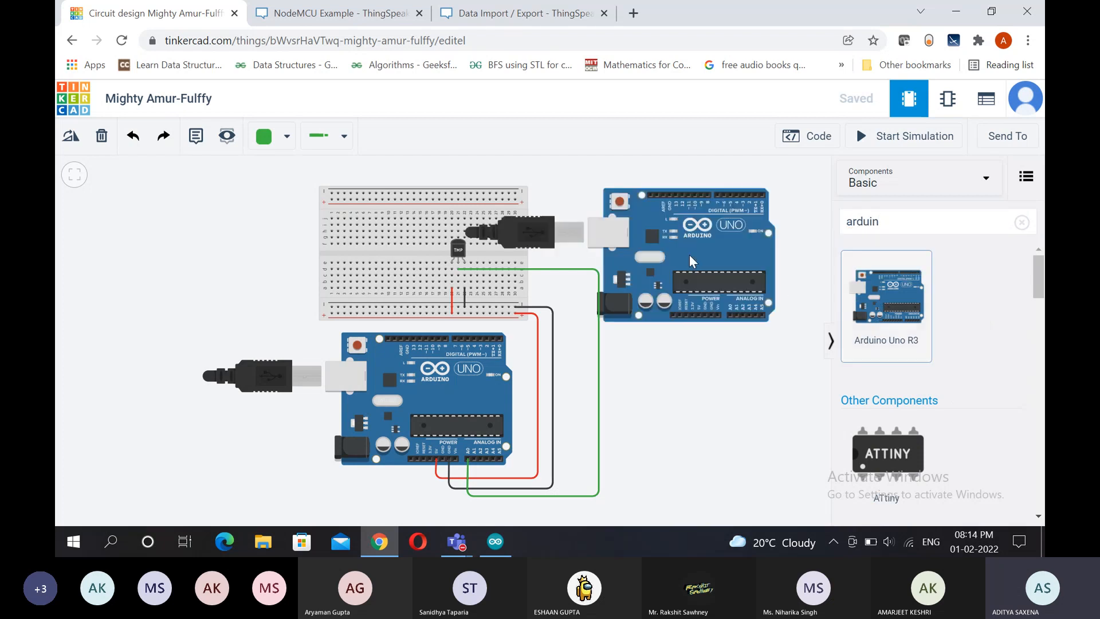
click(689, 255)
key(Delete)
click(616, 175)
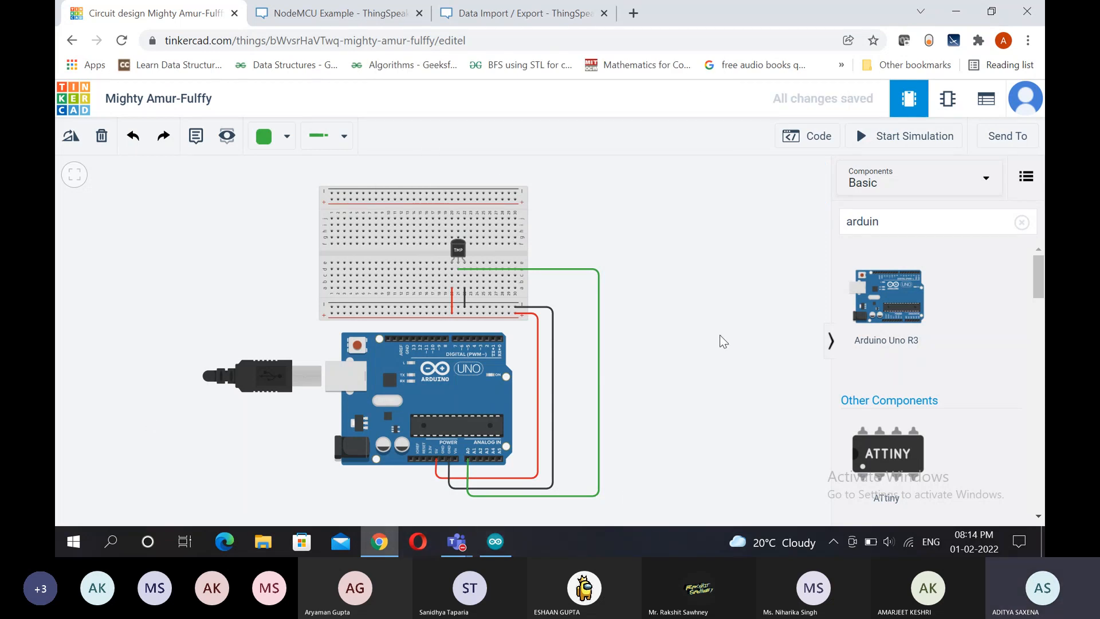
Step: Open the circuit's code and examine the temperature-reading sketch of the Arduino Uno R3
click(819, 137)
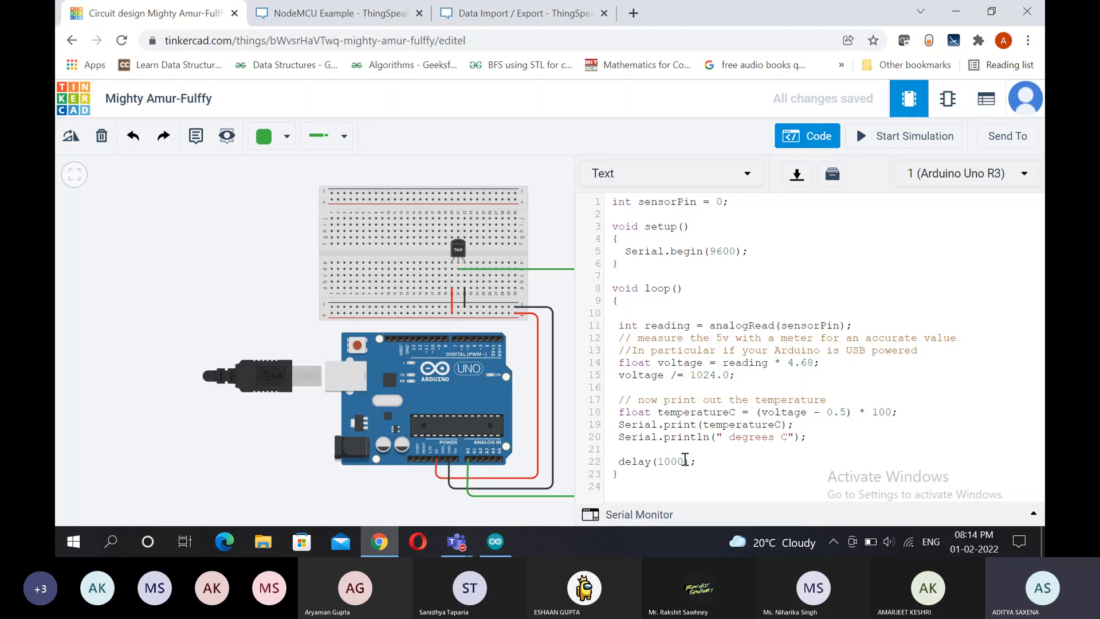
drag(748, 338, 747, 328)
click(820, 317)
click(785, 306)
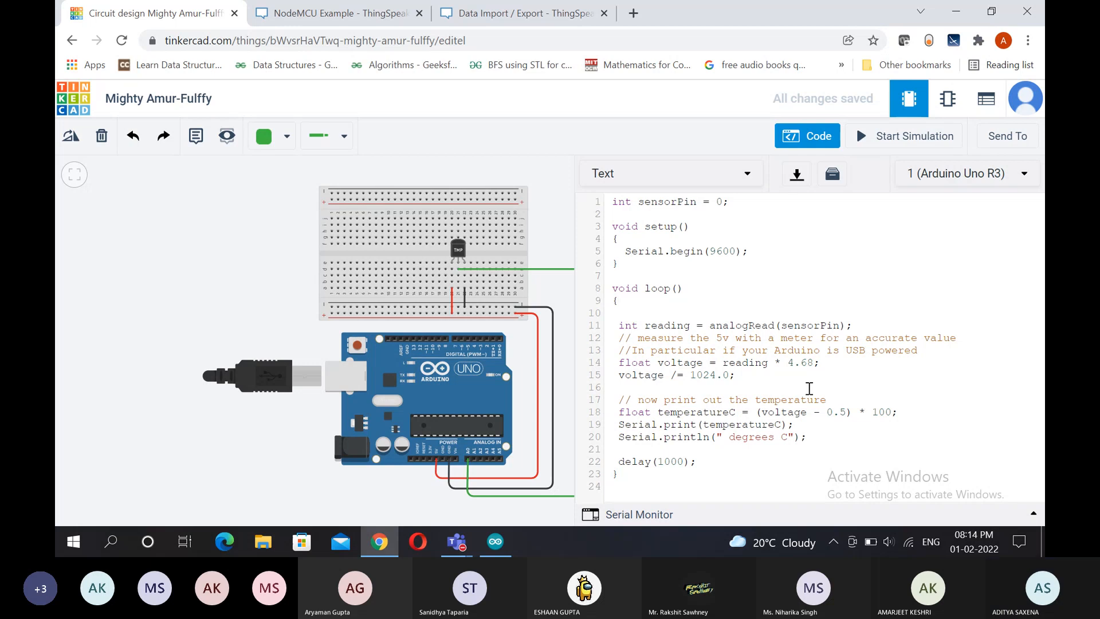
Step: Start simulating the temperature sensor circuit with its code shown beside it
drag(160, 258, 118, 253)
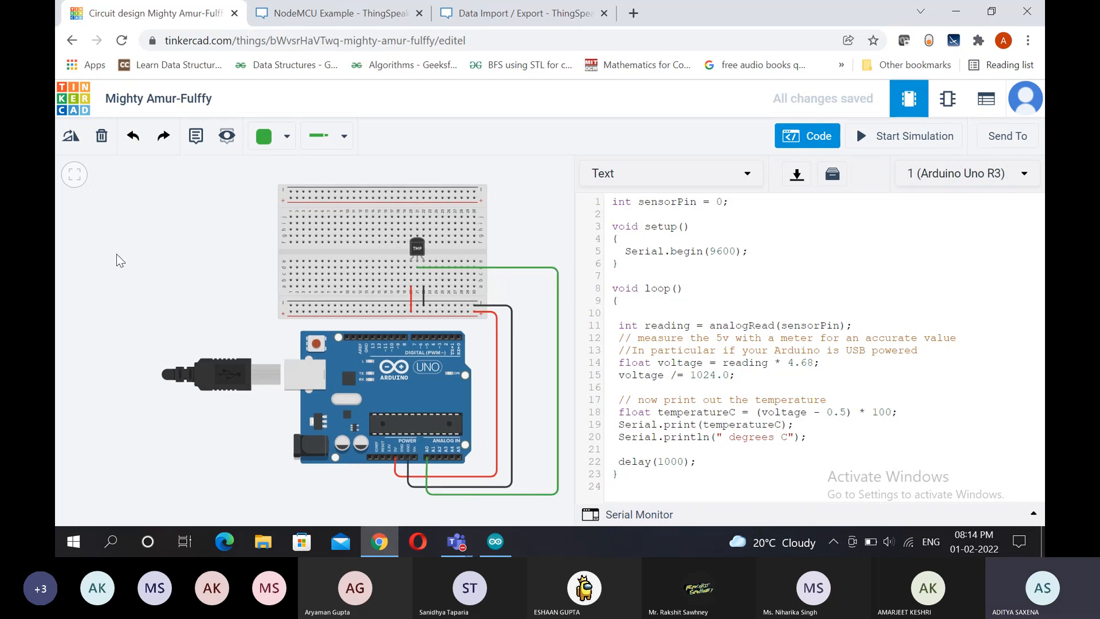
click(813, 135)
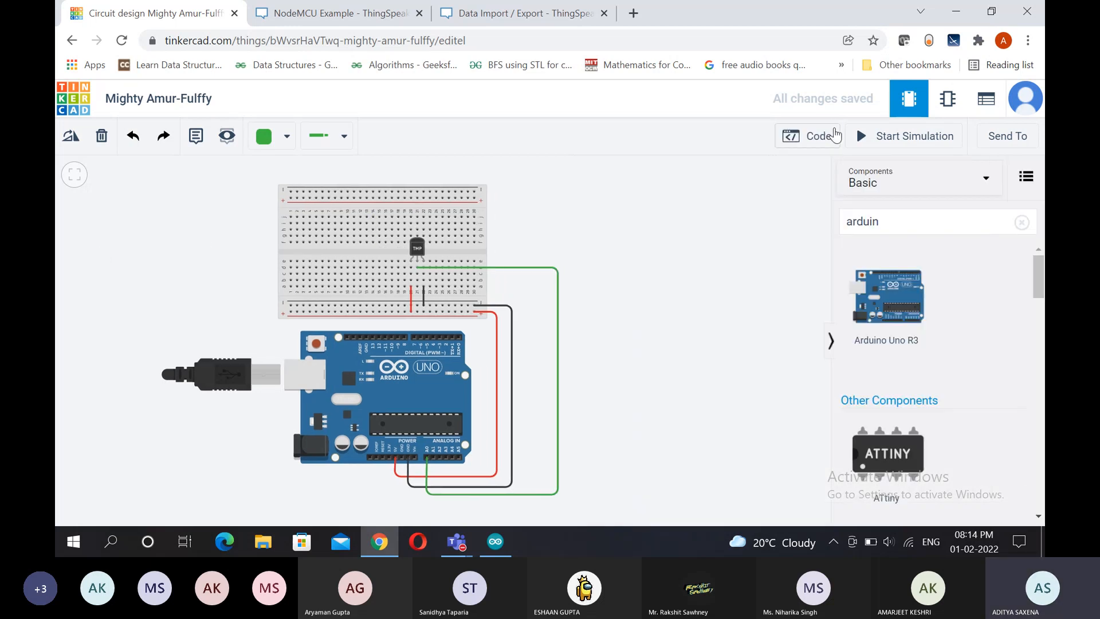
click(825, 136)
click(891, 136)
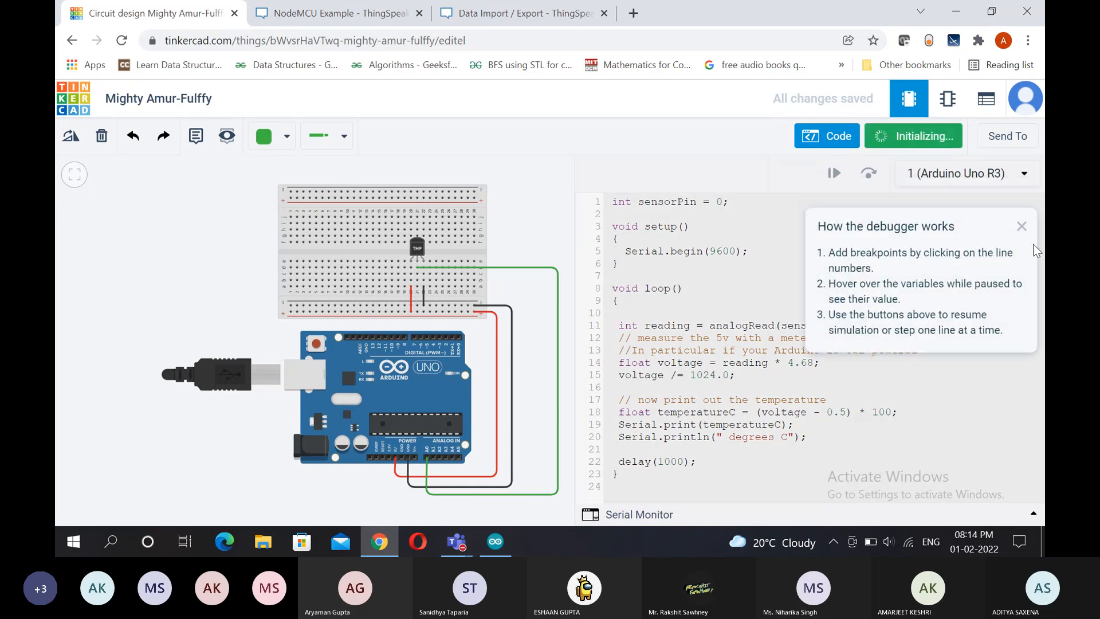
Step: Dismiss the debugger help and show the simulation's temperature output in the Serial Monitor together with its graph
click(1023, 229)
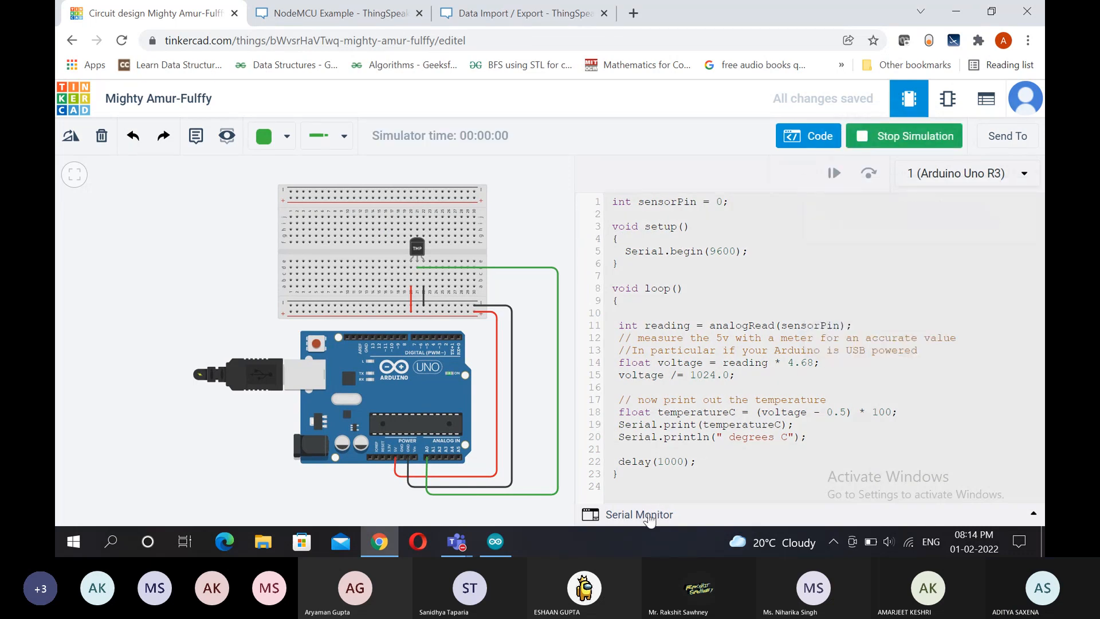
click(659, 515)
drag(730, 387, 742, 325)
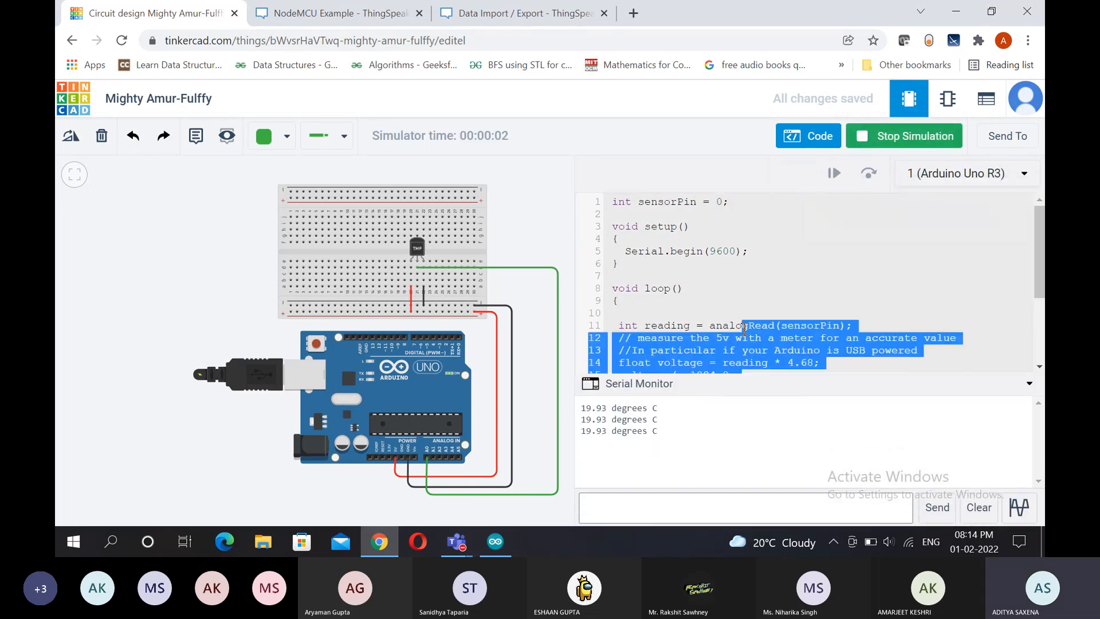
click(840, 298)
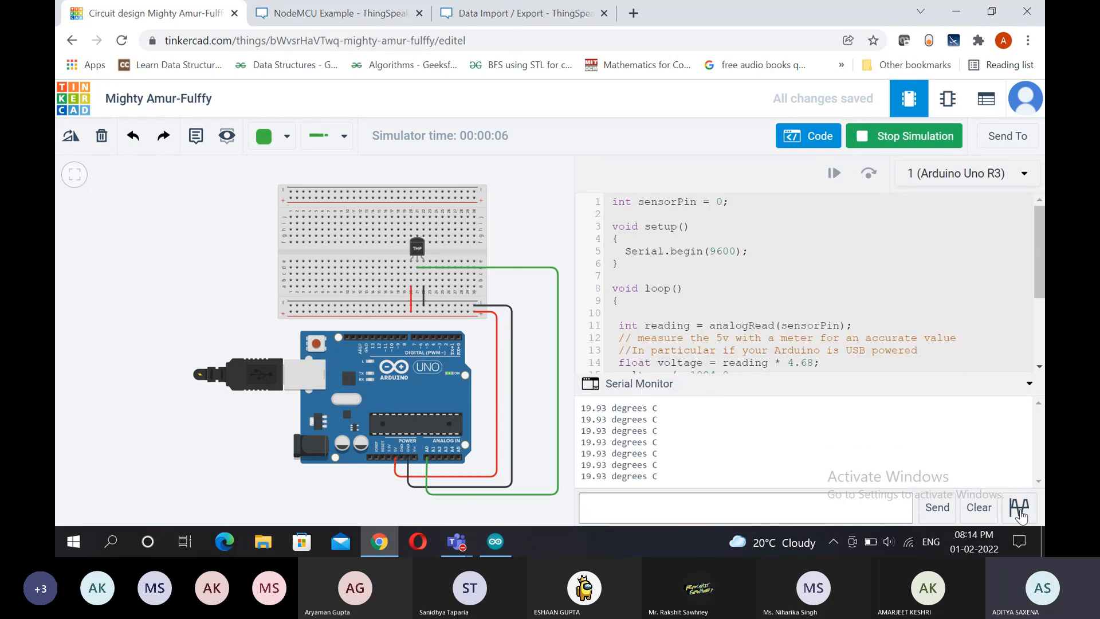
click(1019, 507)
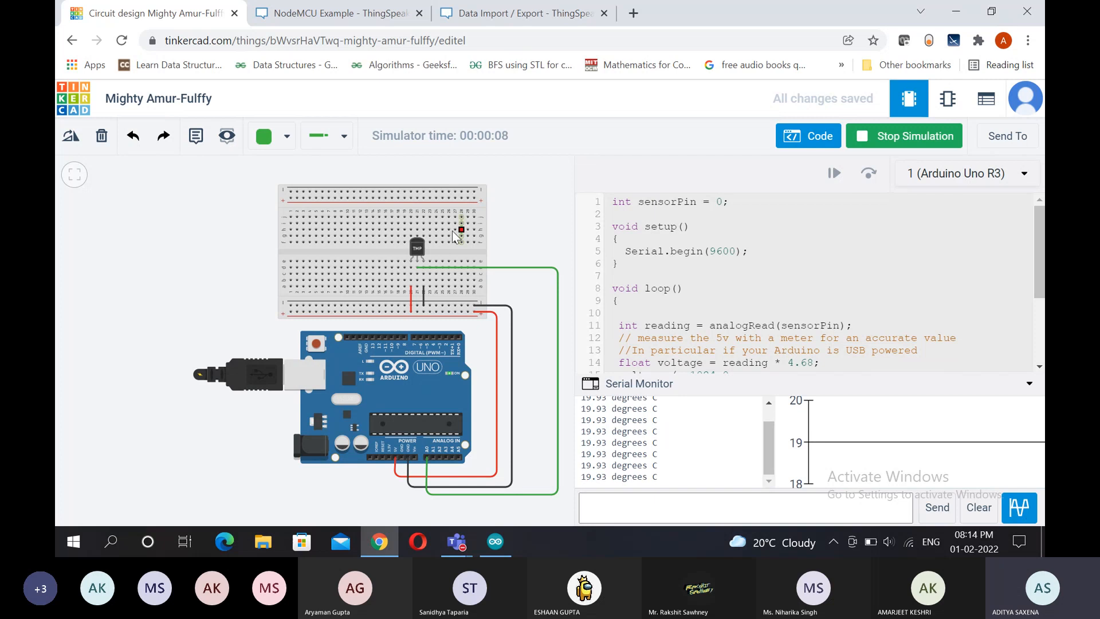
Step: Raise the simulated temperature of the TMP36 sensor in stages to about 50, 54 and 75 degrees C
click(415, 236)
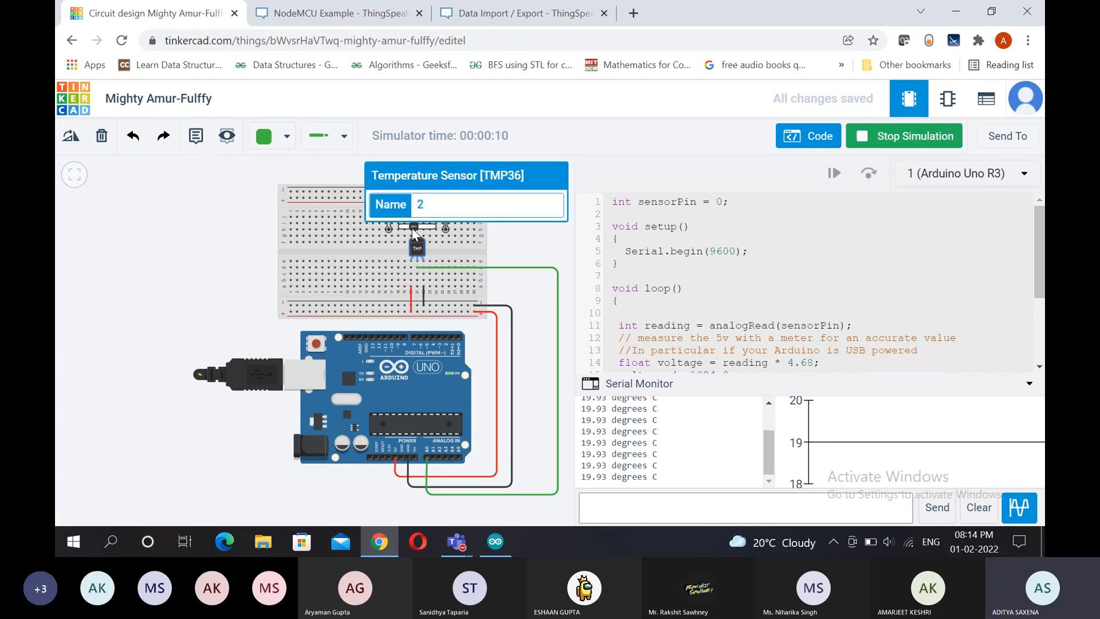
drag(414, 228, 420, 228)
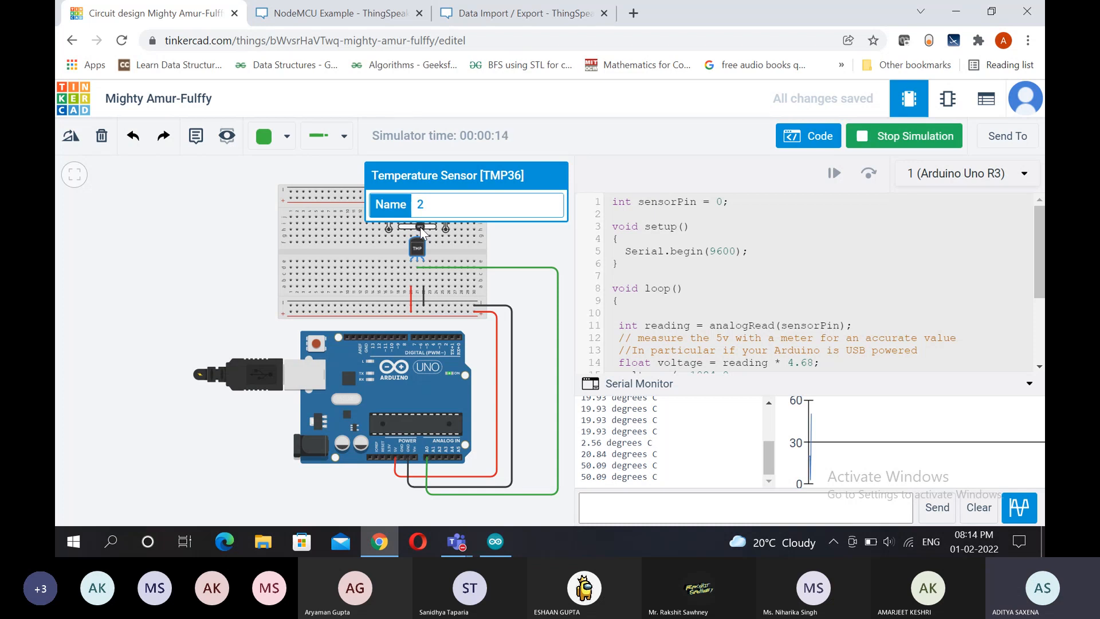
mouse_move(421, 228)
mouse_down()
mouse_move(408, 227)
mouse_move(422, 226)
mouse_up()
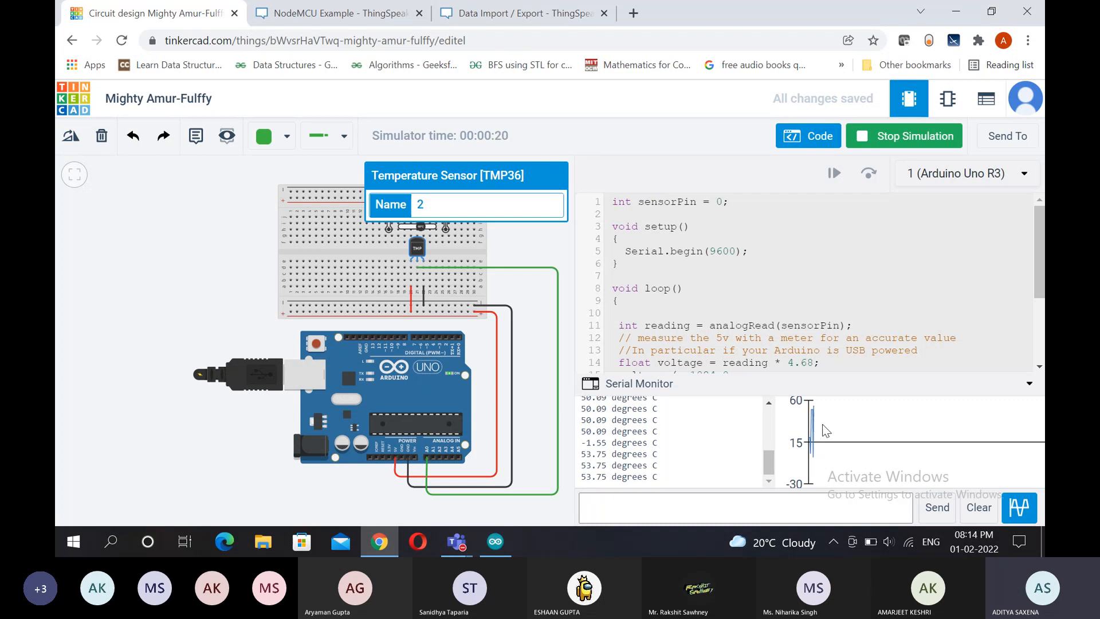
mouse_move(422, 227)
mouse_down()
mouse_move(407, 227)
mouse_move(431, 231)
mouse_up()
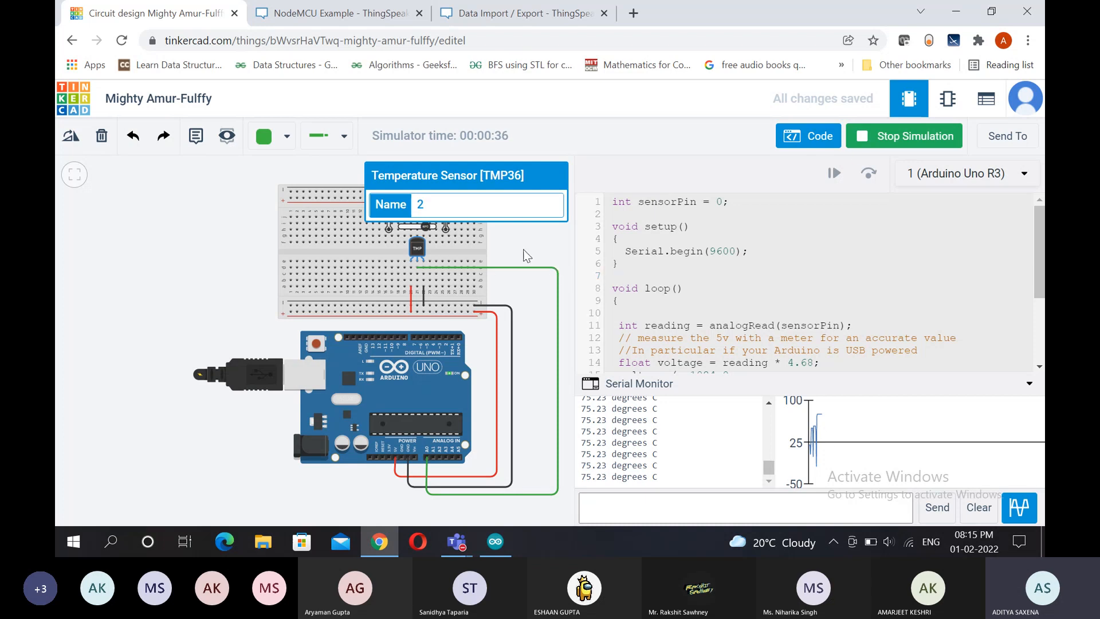
Step: Stop the simulation, hide the serial graph, deselect the temperature sensor and close the code view
click(920, 138)
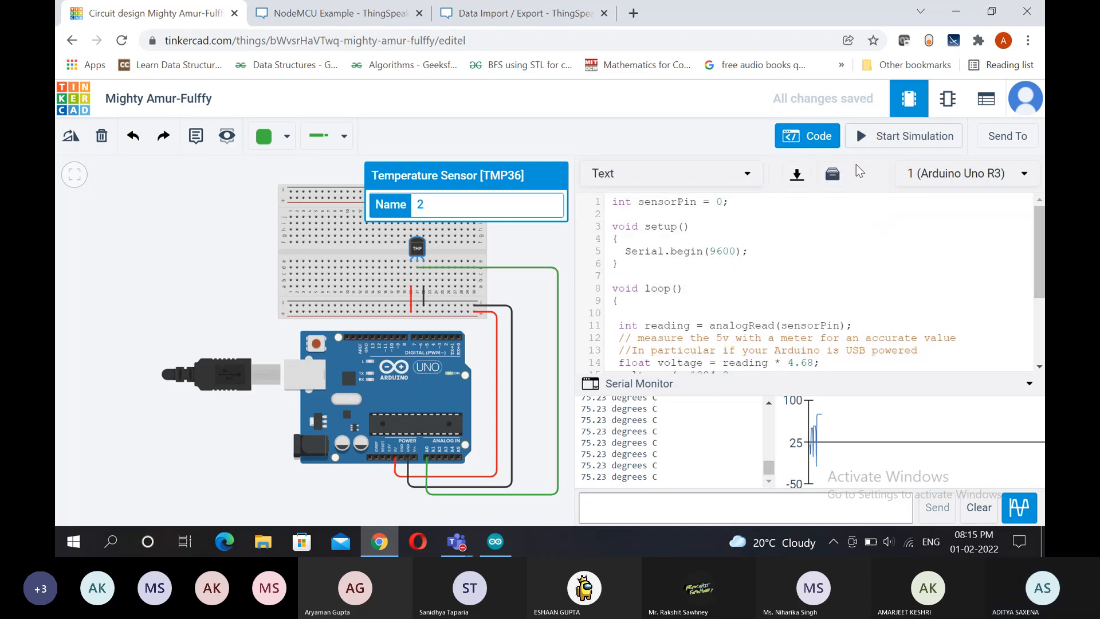
click(1024, 516)
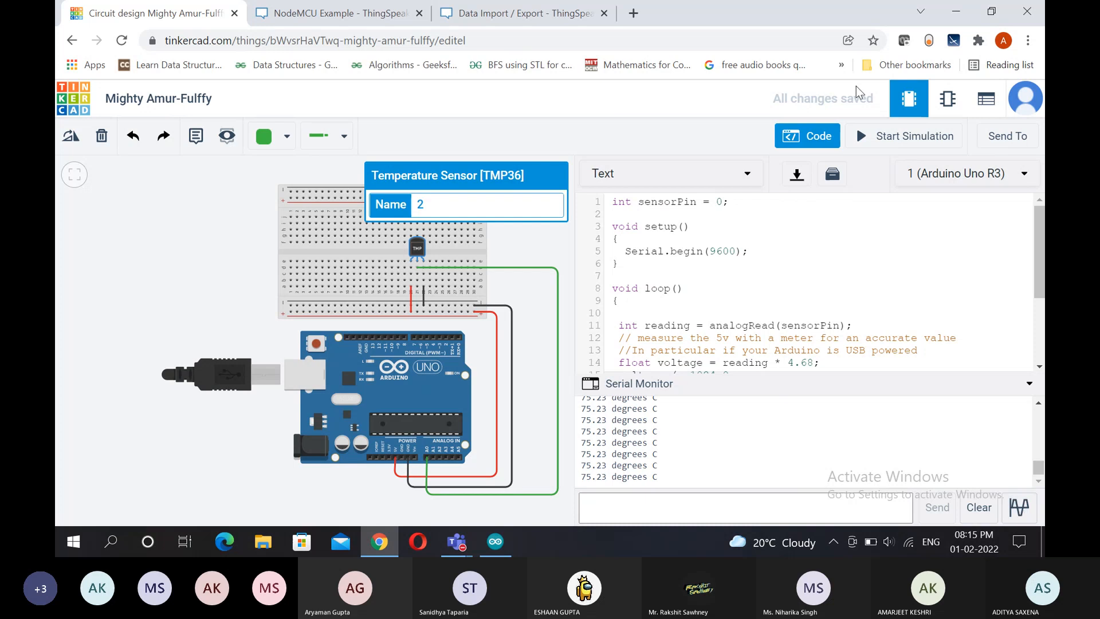
click(559, 256)
click(811, 136)
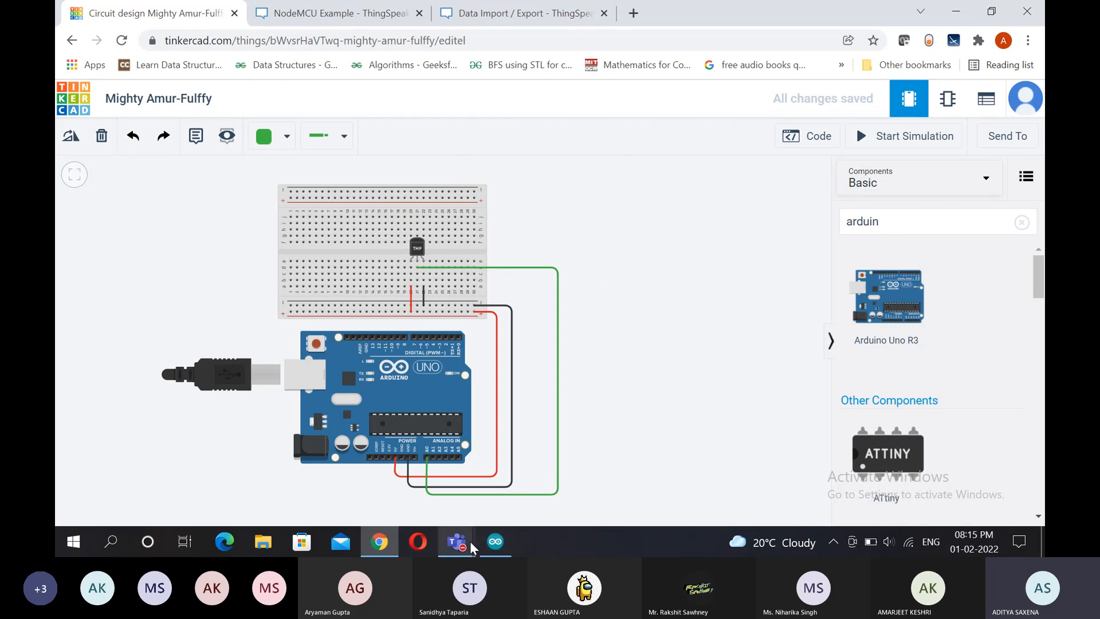
Step: Switch to the X-iota meeting in Microsoft Teams and stop sharing the screen
mouse_move(468, 547)
click(508, 466)
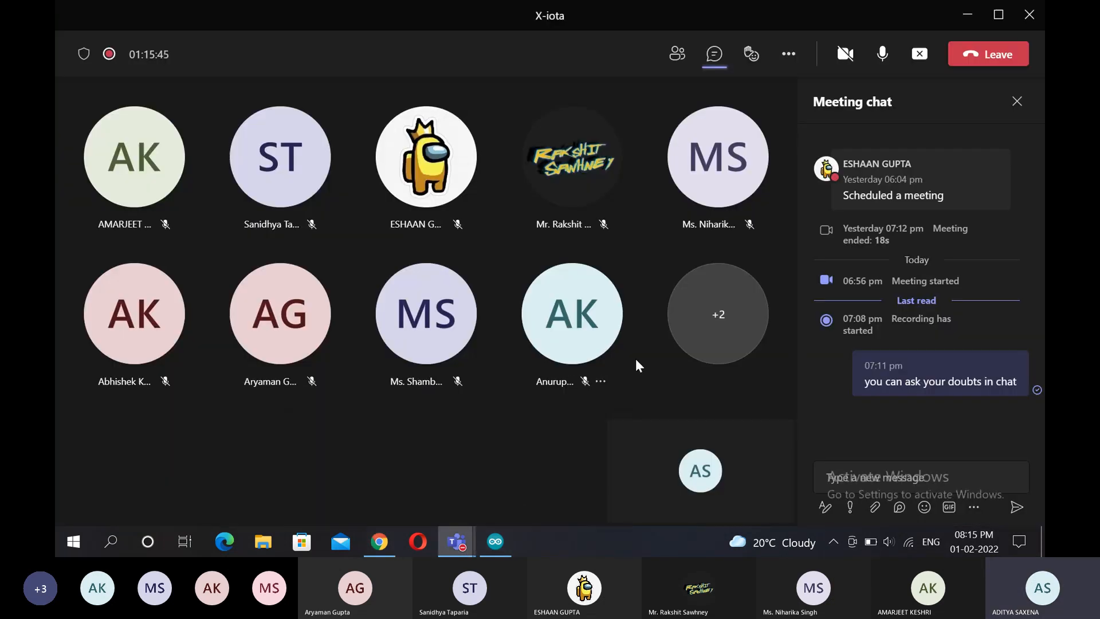
click(919, 54)
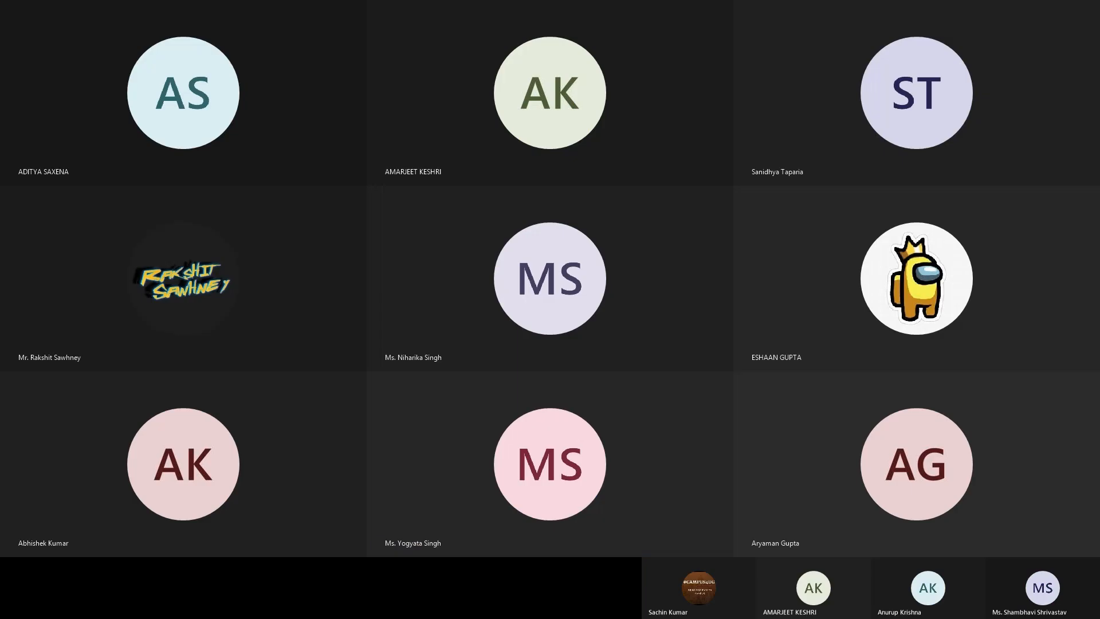